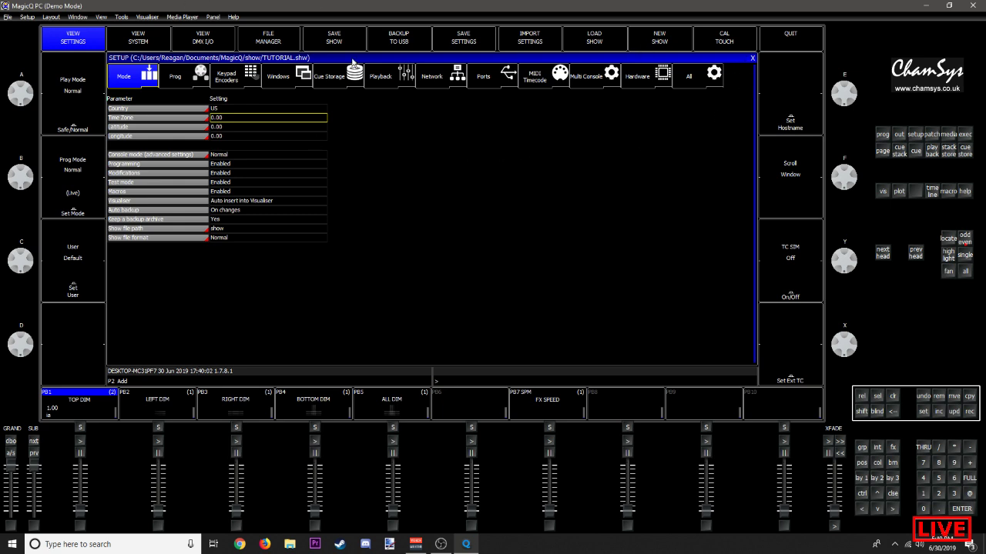
Step: Start a new show, erasing the current show from memory
click(4, 17)
click(7, 29)
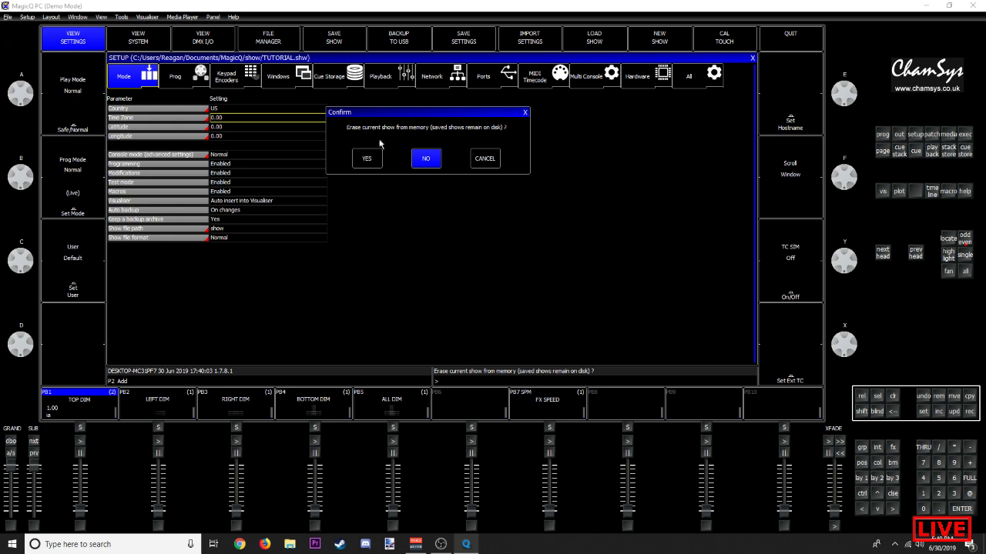
click(366, 157)
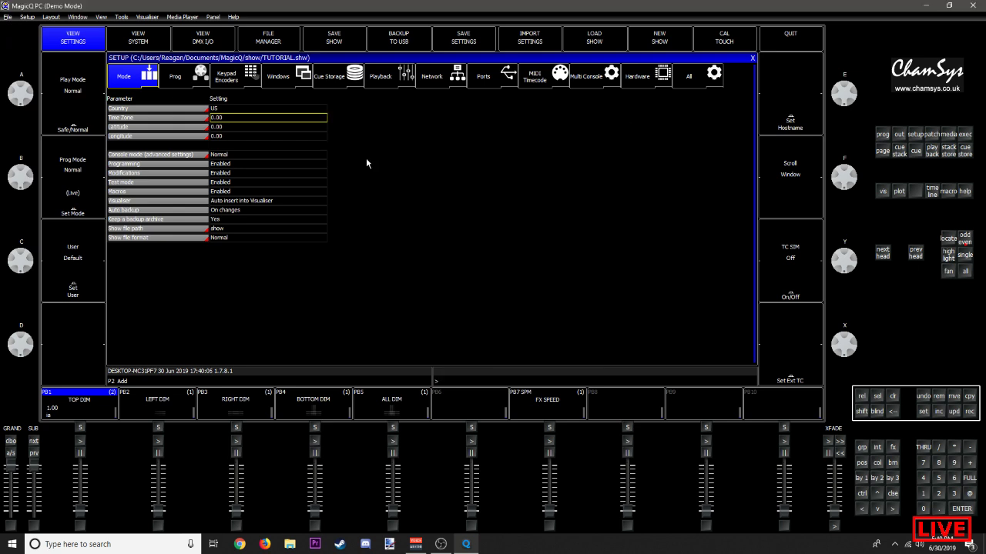
click(362, 156)
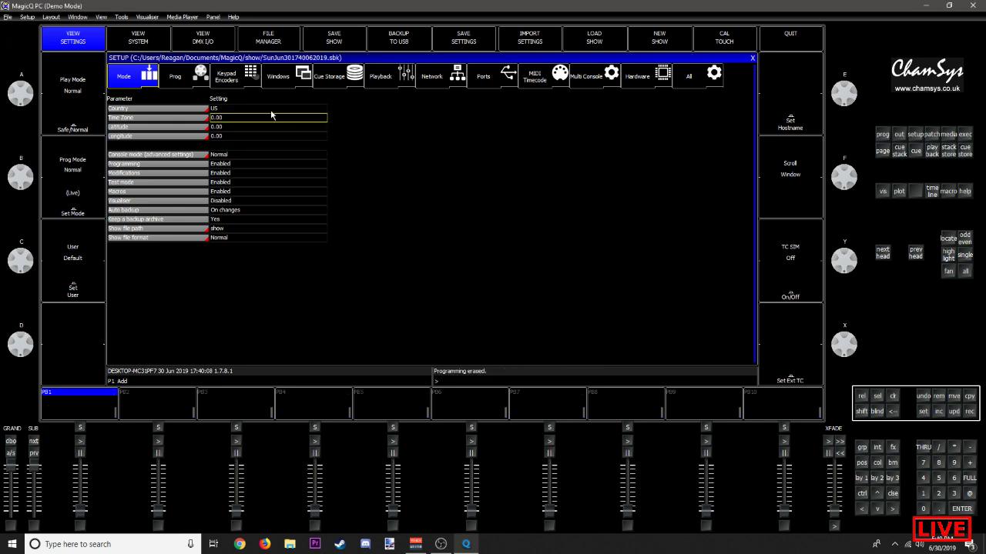
Step: Set the colour scheme in the window settings to Grey (Default) and close the setup window
click(272, 85)
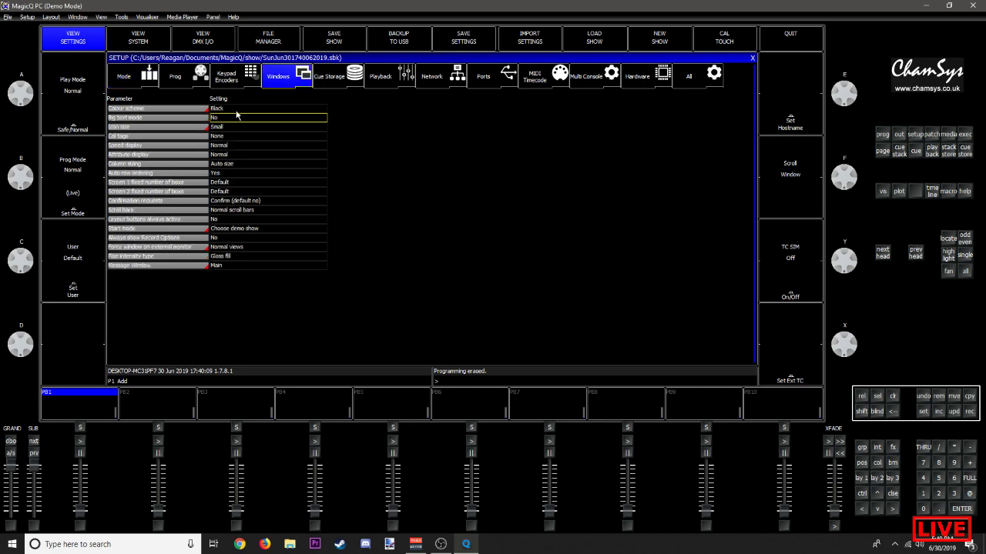
click(238, 109)
click(324, 160)
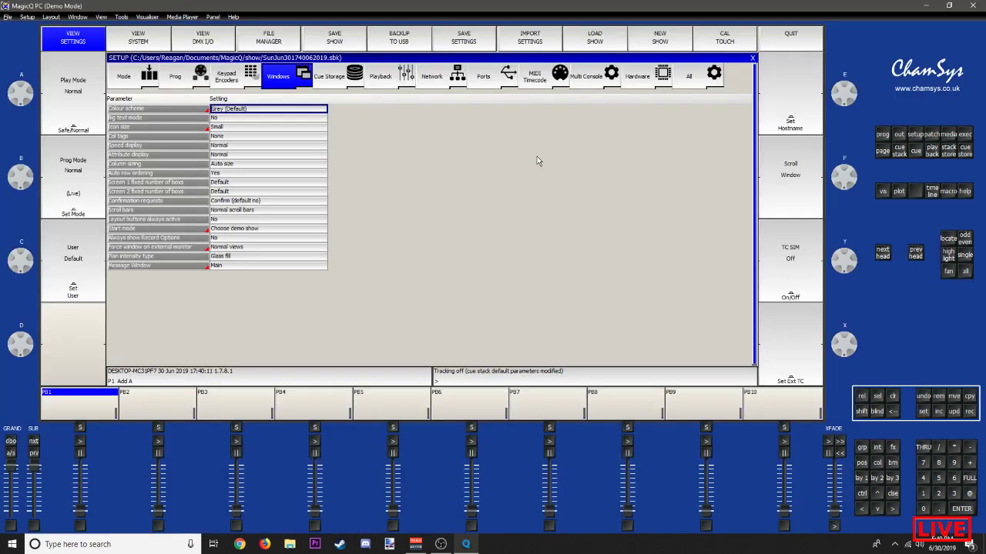
click(753, 59)
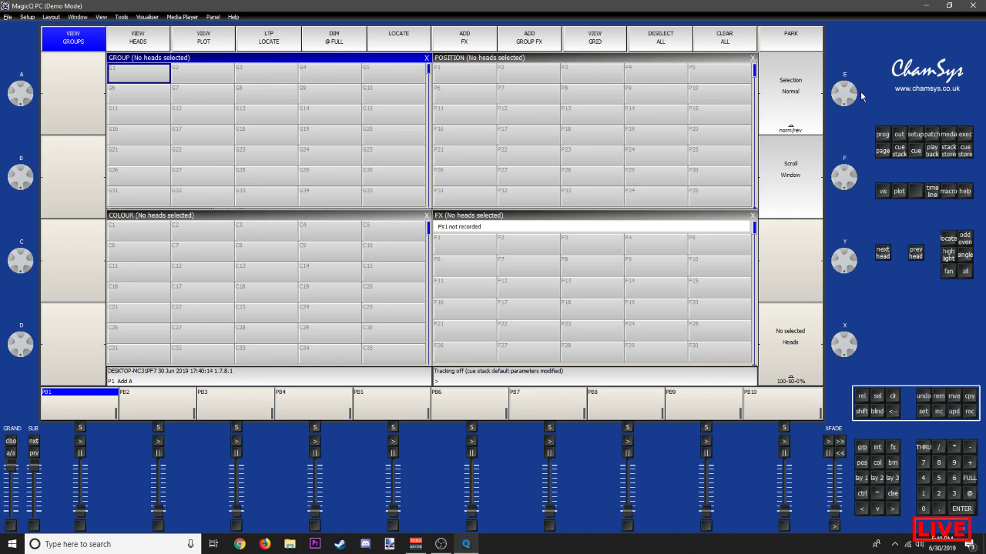
Step: Start choosing a head for the patch and list the Chauvet fixtures in the head library
click(932, 135)
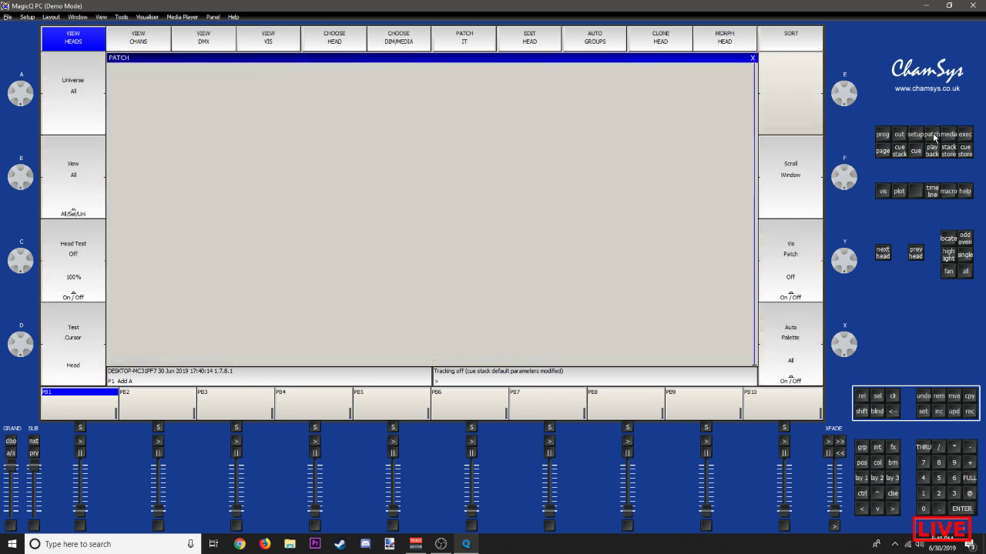
click(337, 44)
text(Cirro)
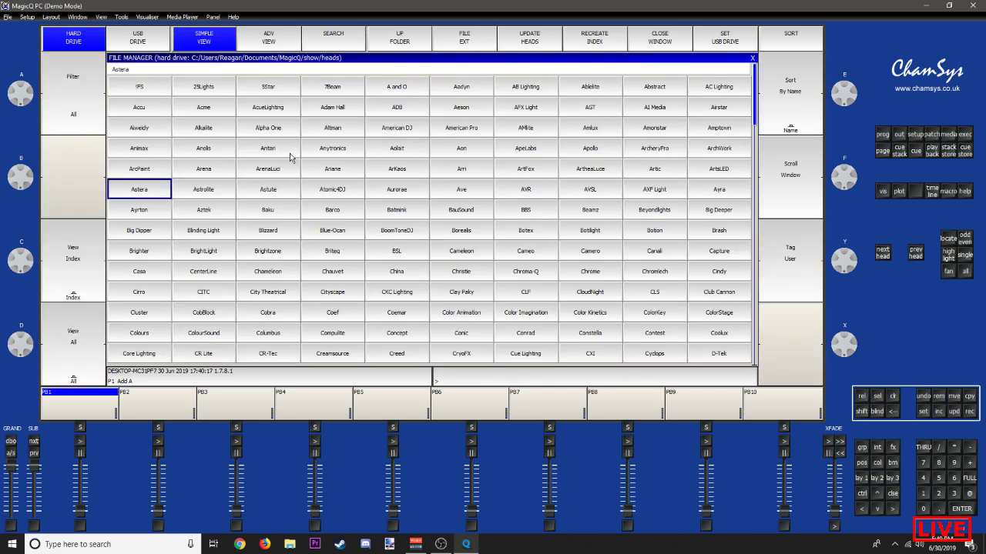
click(318, 273)
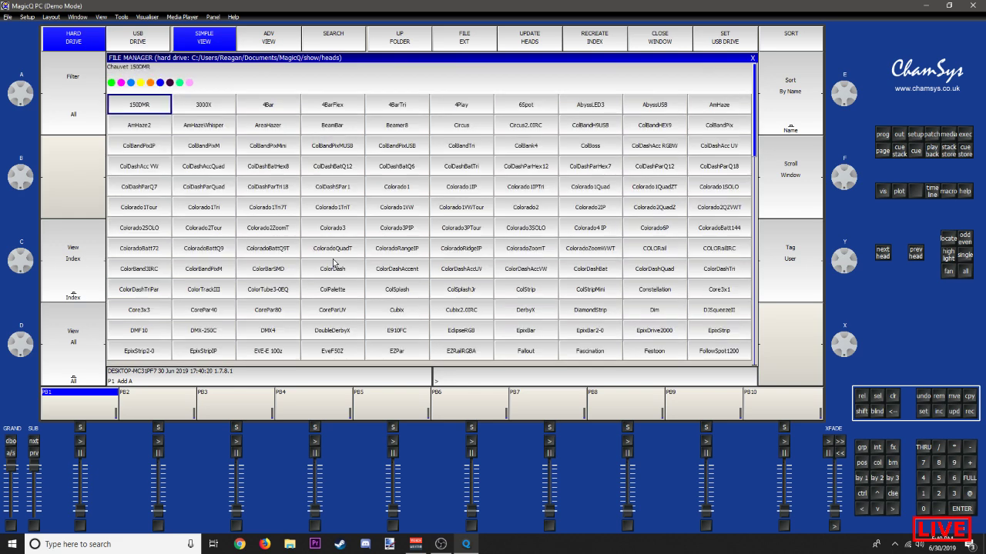
Step: Choose the Chauvet RogueR2Wash head in 15ch mode for patching
scroll(350, 263, down, 10)
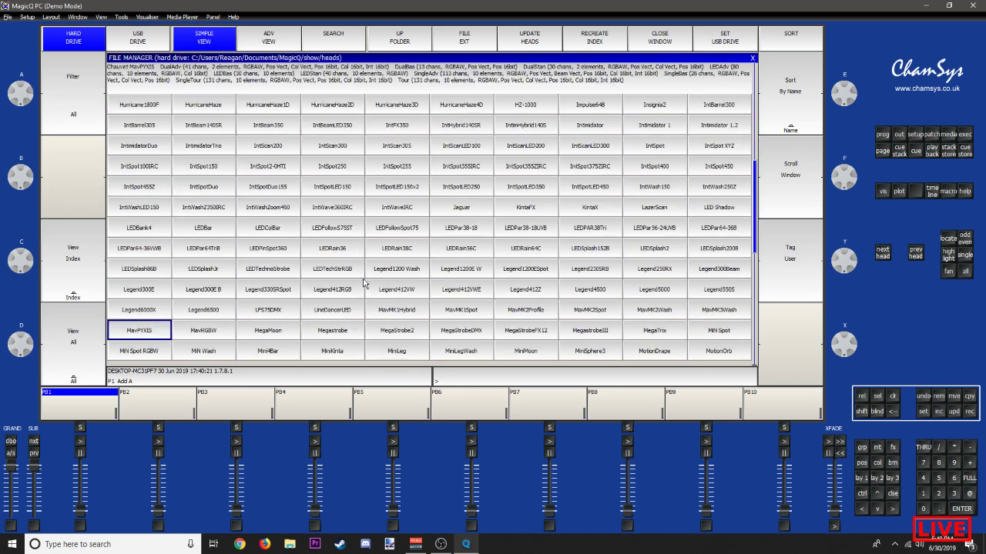
scroll(364, 293, down, 5)
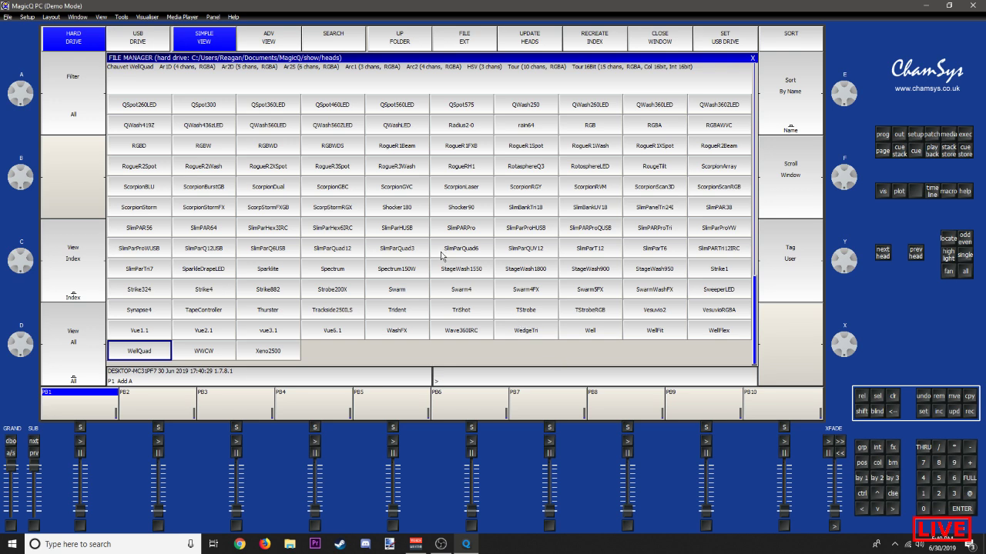
key(Up)
key(Up)
key(Up)
key(Up)
key(Up)
key(Up)
key(Up)
key(Up)
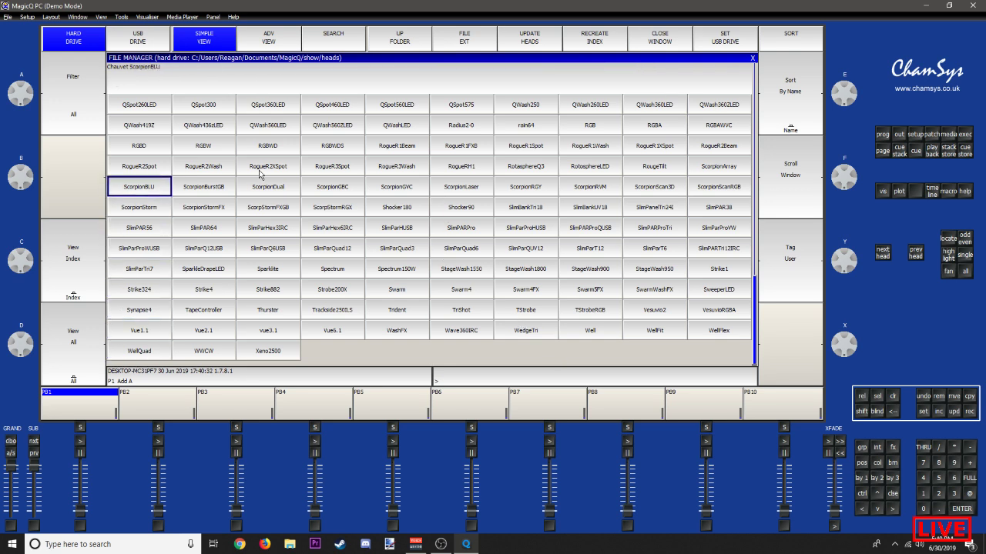
key(Up)
key(Right)
key(Right)
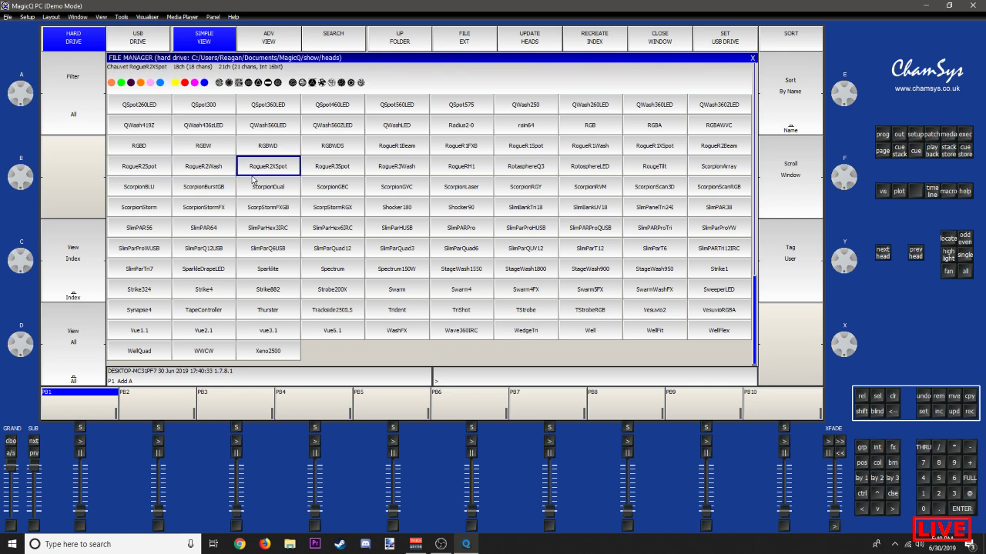
key(Left)
click(204, 170)
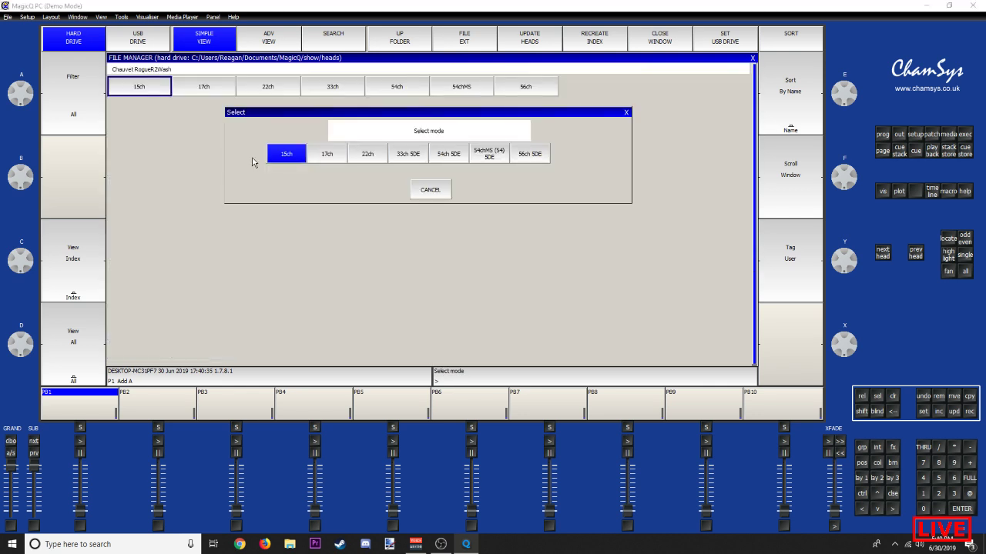
click(289, 157)
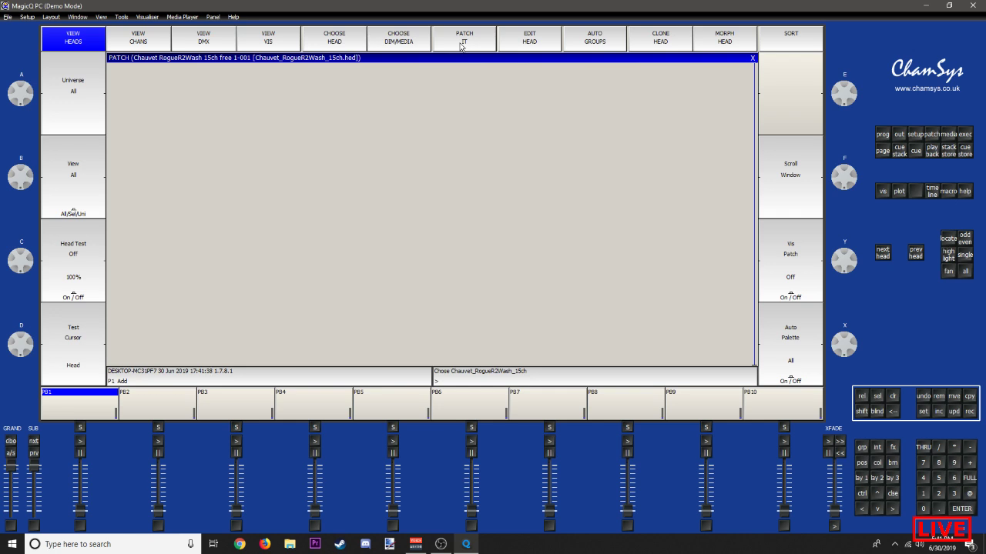
Step: Patch 14 RogueR2Wash heads and allow heads to be inserted into the visualiser automatically
click(465, 39)
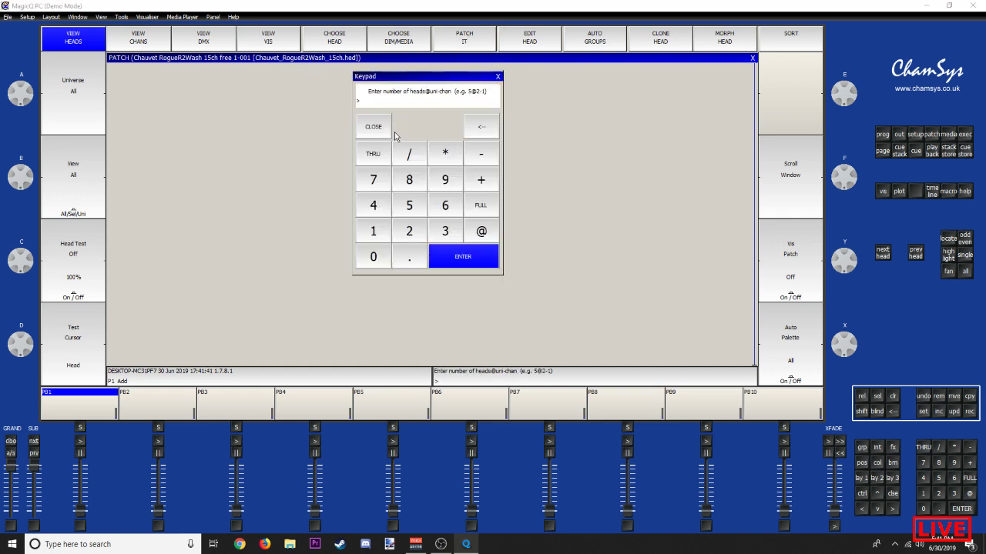
click(374, 237)
click(378, 211)
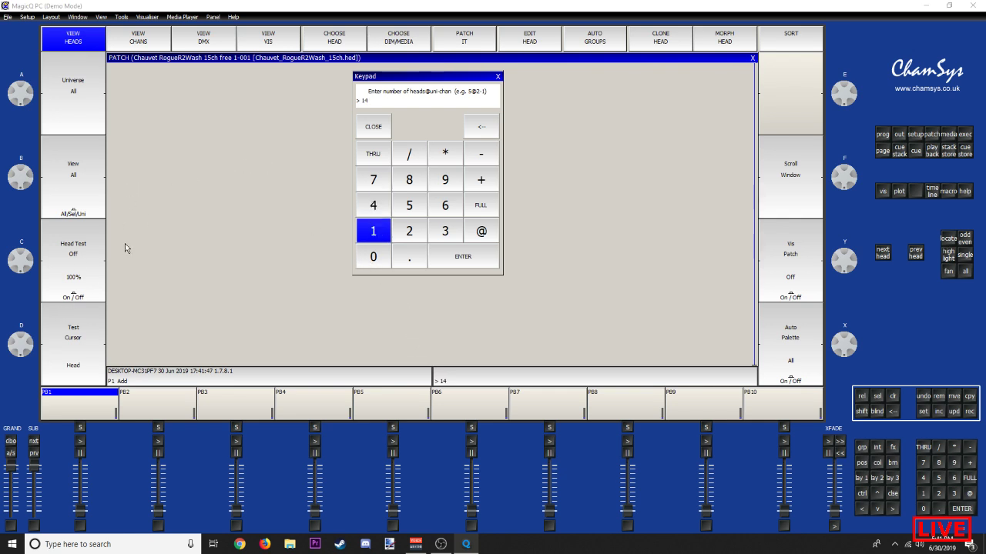
click(459, 261)
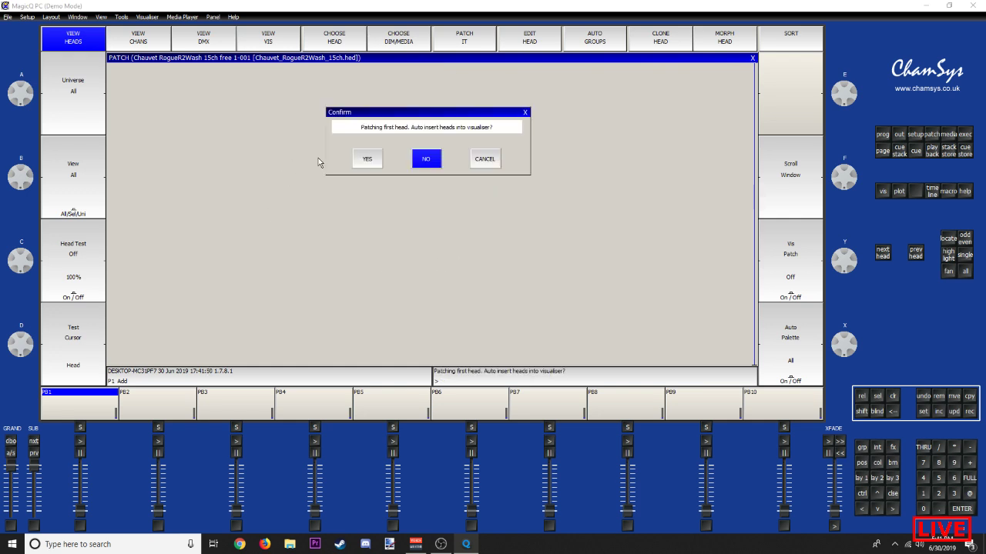
click(368, 159)
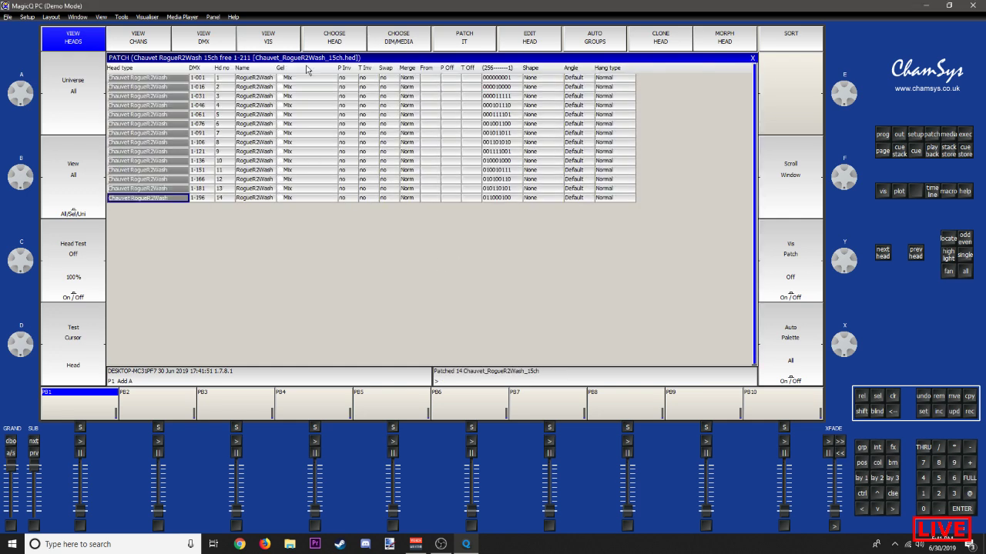
drag(159, 78, 153, 202)
click(155, 135)
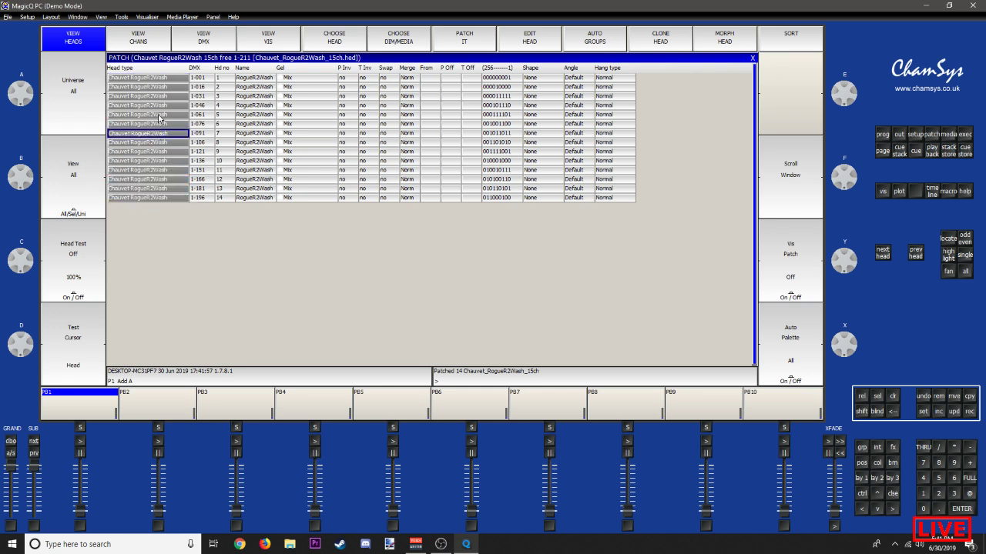
click(157, 115)
click(154, 79)
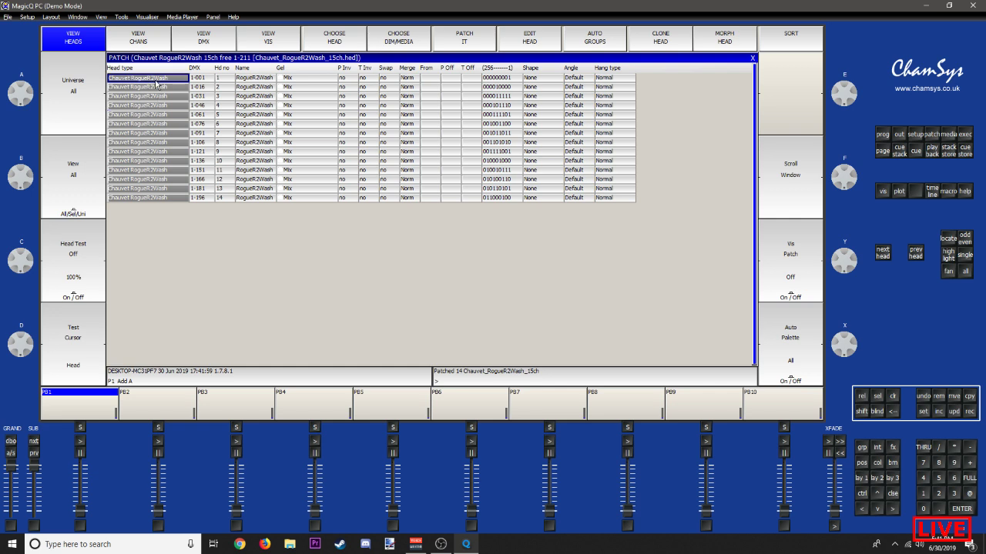
Step: Insert three straight trusses as attach objects in the patch's visualiser view
click(274, 46)
click(222, 79)
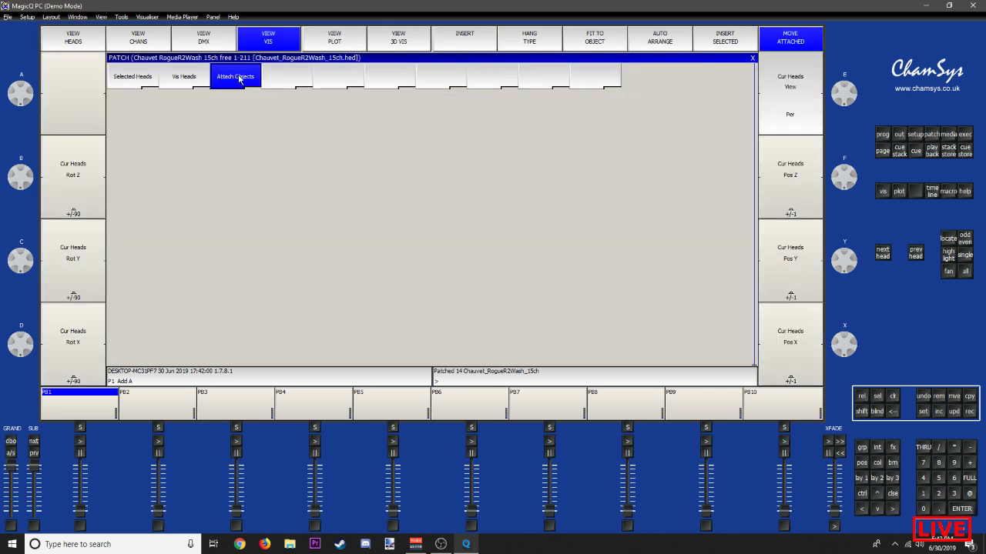
click(474, 46)
click(321, 156)
click(459, 43)
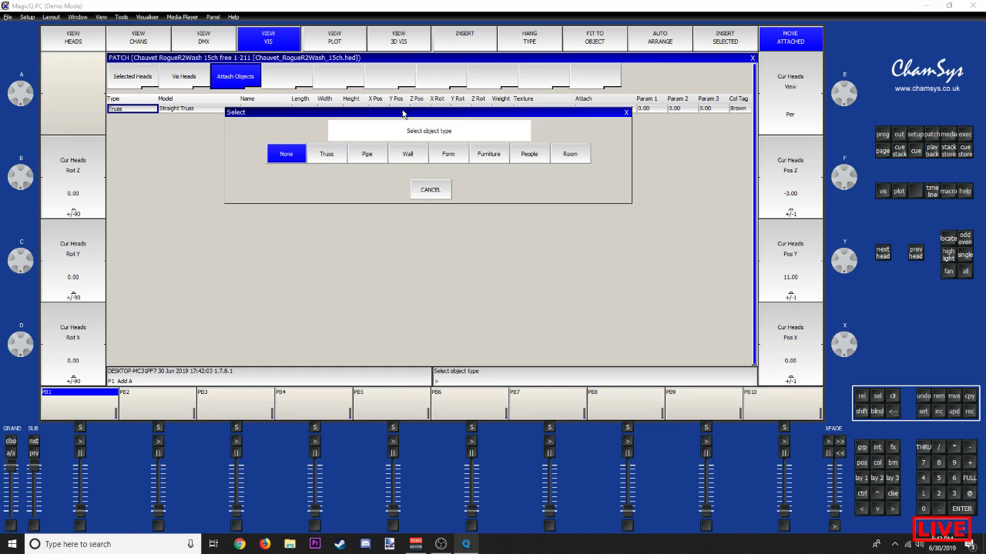
click(328, 154)
click(476, 35)
click(330, 154)
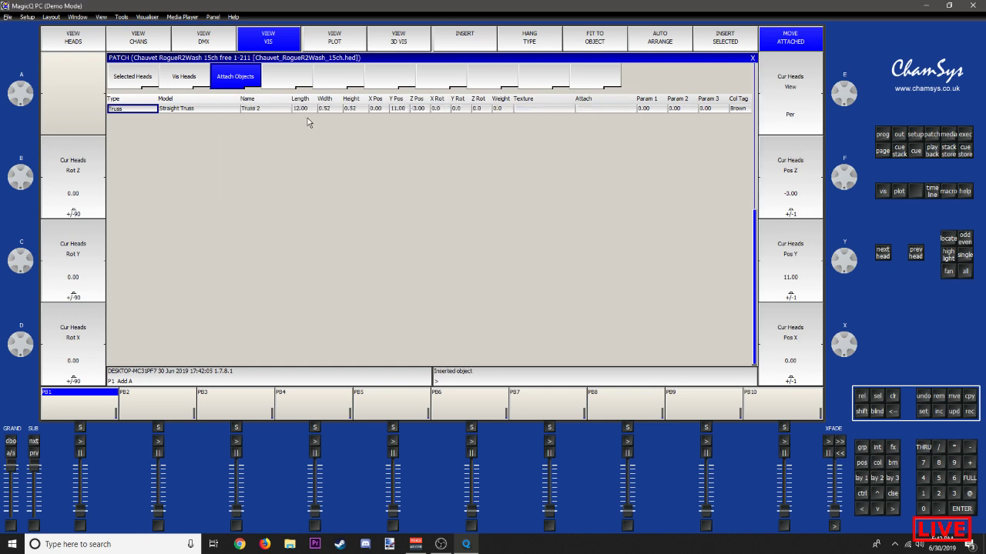
Step: Open the Visualiser and examine the inserted truss and patched heads up close from an angle
click(163, 17)
click(162, 24)
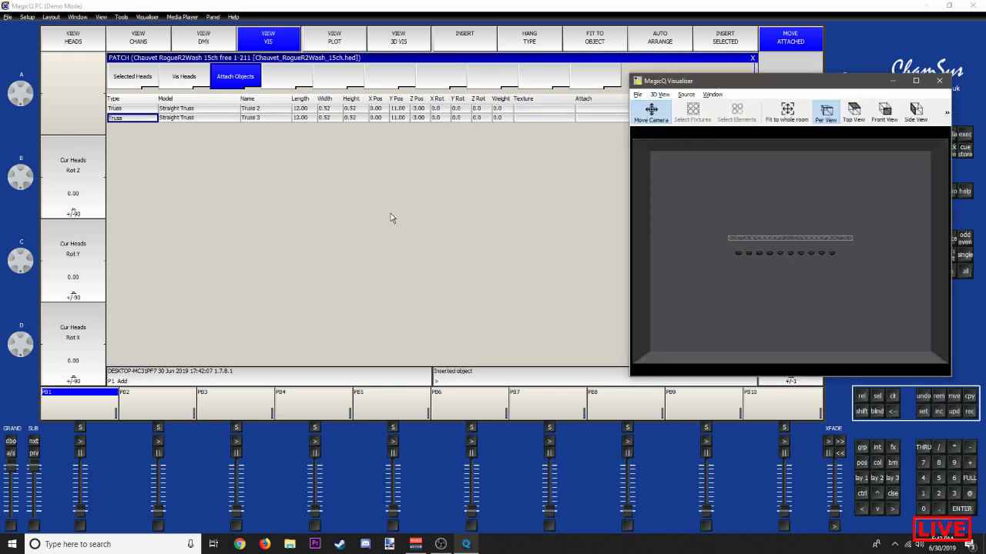
click(391, 213)
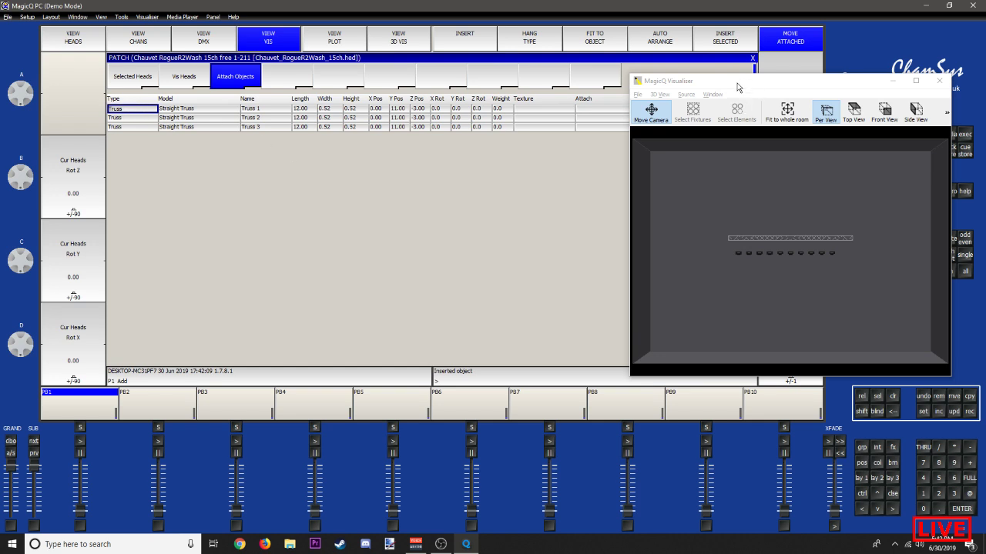
drag(739, 85, 785, 85)
scroll(853, 257, down, 2)
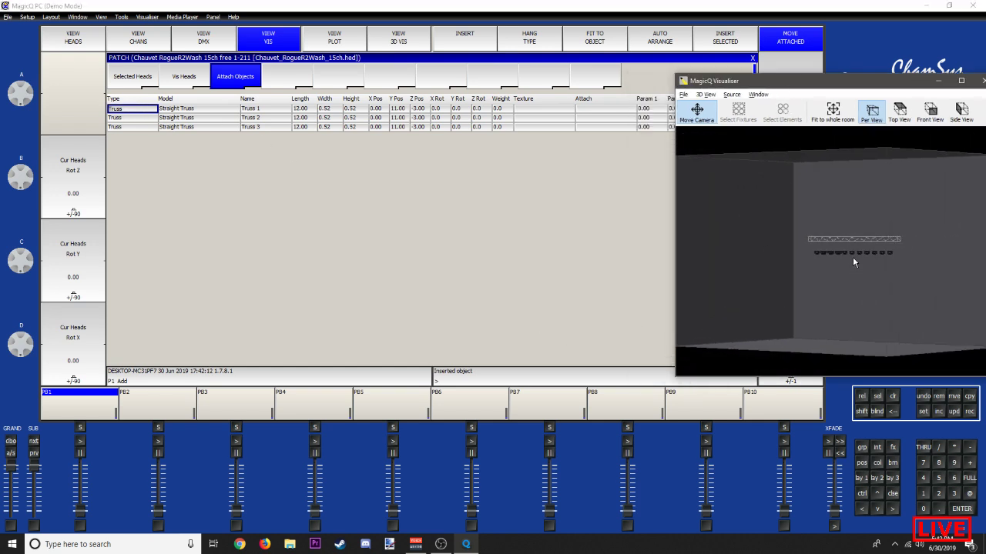
scroll(847, 229, up, 8)
scroll(843, 236, up, 3)
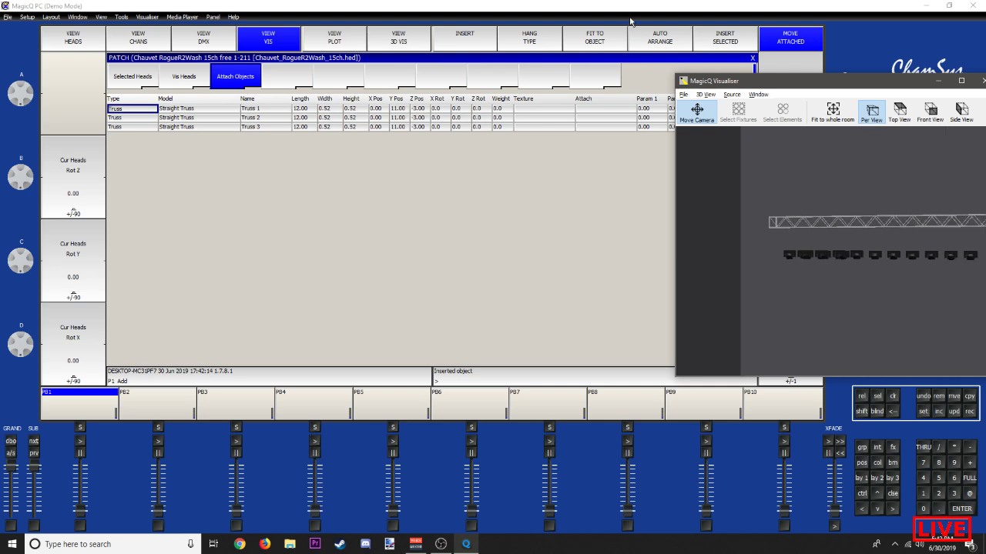
Step: Close the patch window, set the RogueR2Wash group's dimmers to full and inspect the beams in the Visualiser
click(641, 18)
click(752, 59)
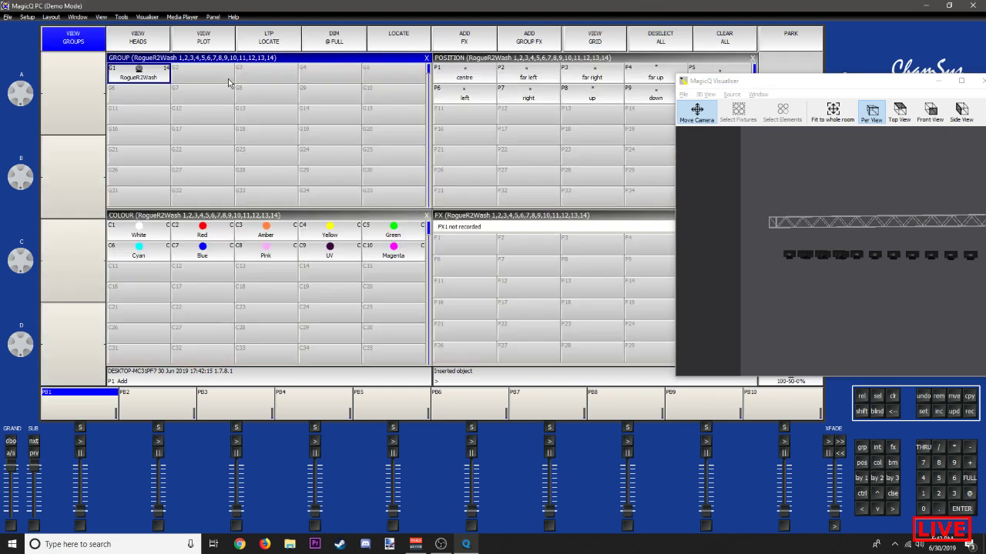
click(148, 75)
click(312, 40)
drag(870, 220, 829, 235)
scroll(830, 235, down, 3)
scroll(829, 237, down, 3)
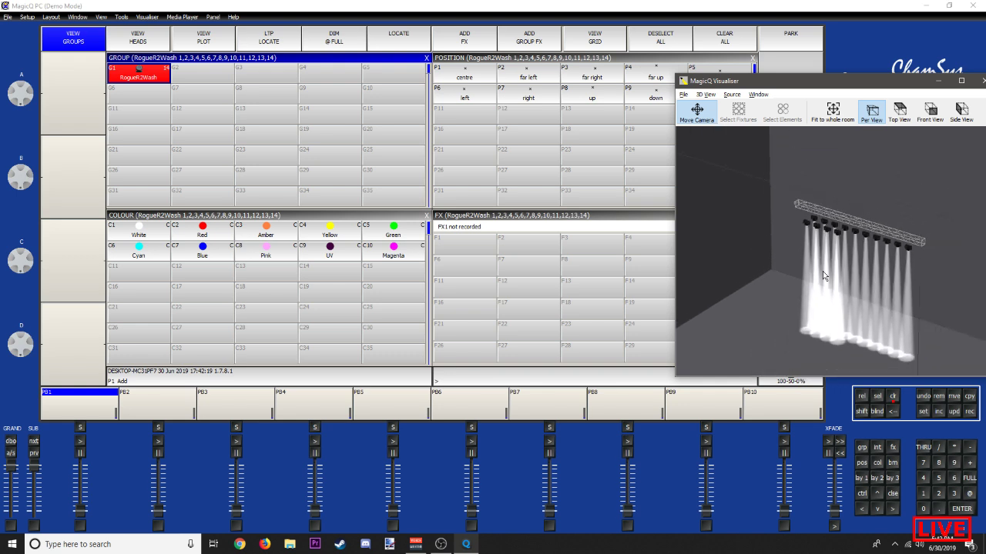
drag(823, 272, 833, 283)
click(495, 4)
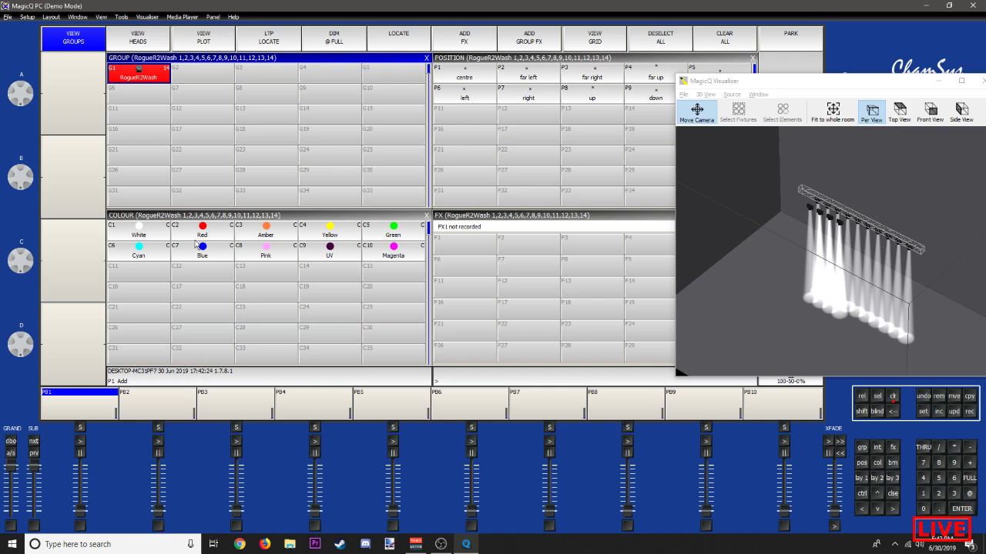
Step: Replace the FX window with the beam palettes and apply Shut fast to the selected heads
click(861, 482)
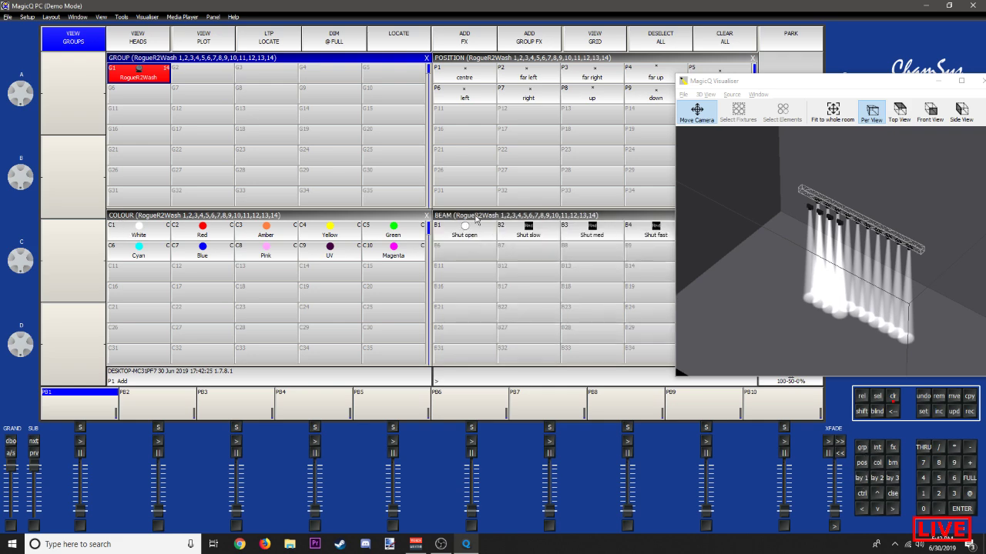
drag(716, 80, 566, 287)
click(665, 235)
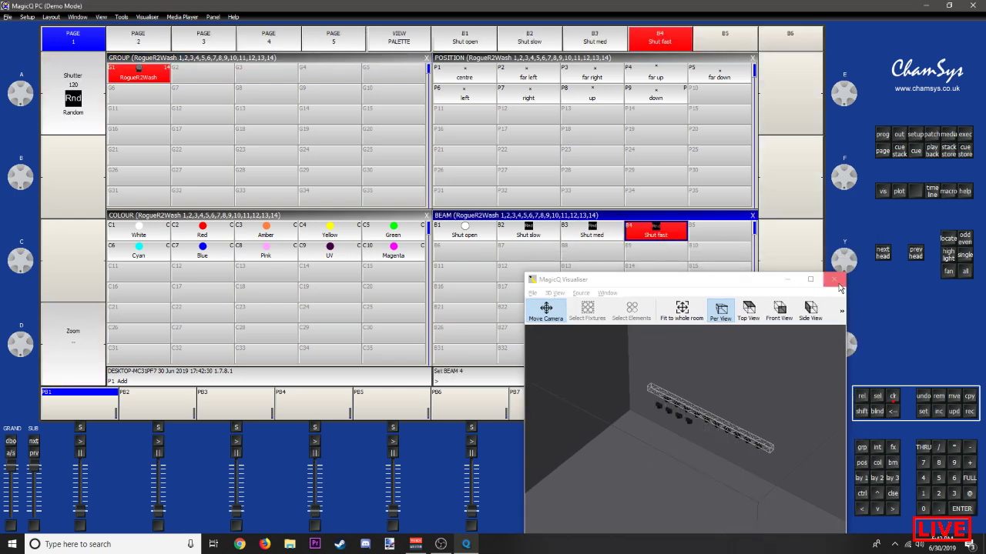
Step: Clear the programmer and close the Visualiser
click(895, 400)
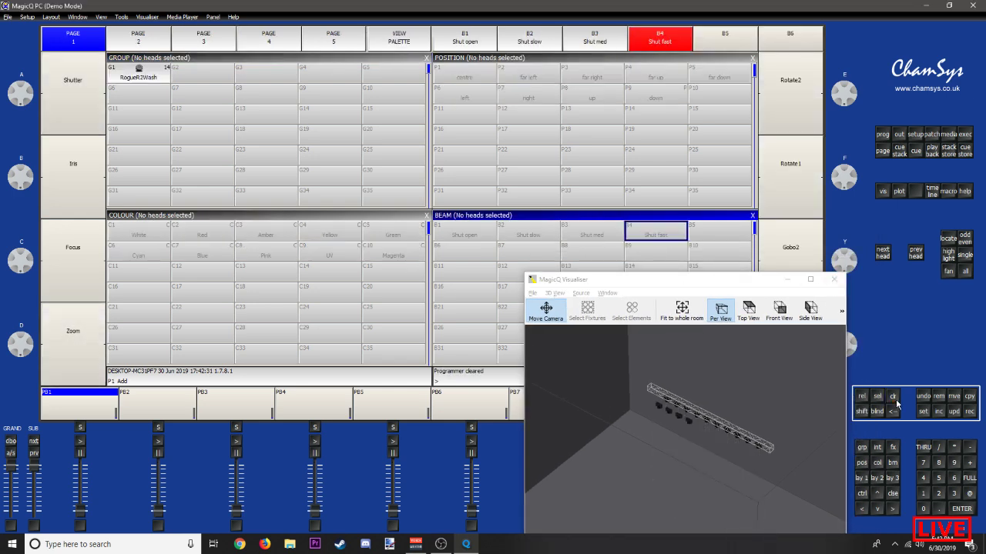
click(835, 282)
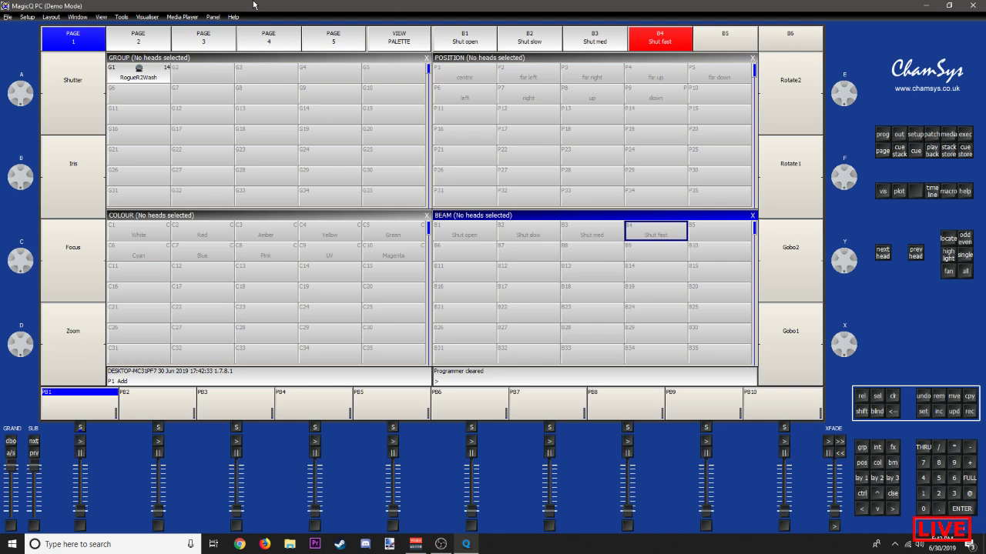
Step: Reopen the Visualiser and the patch window's list of attach objects, placing the Visualiser below the truss rows
click(148, 17)
click(156, 27)
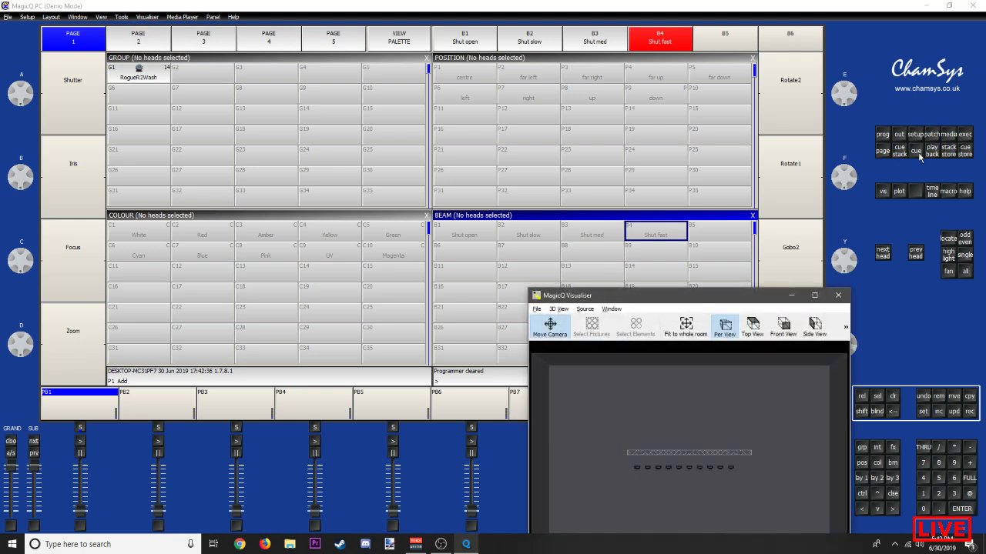
drag(689, 296, 834, 181)
click(929, 139)
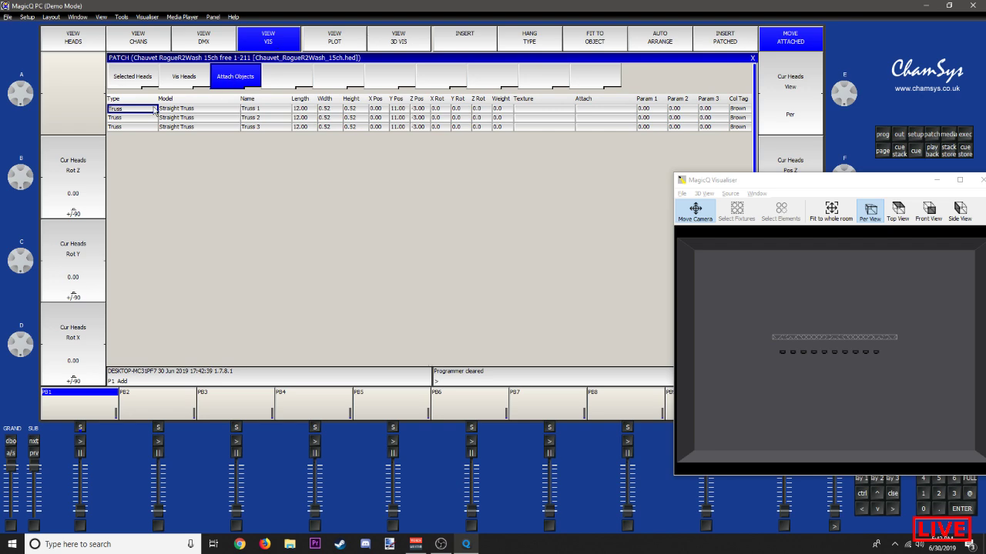
drag(839, 179, 444, 213)
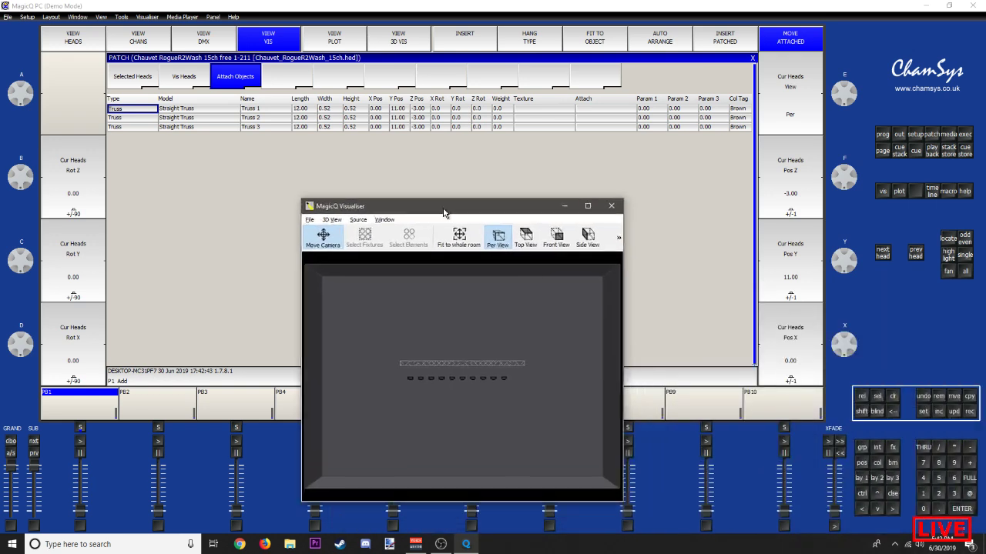
Step: Shift Truss 1 sideways to X position -6.00, checking its placement from an angle in the Visualiser
click(780, 377)
click(790, 327)
click(785, 327)
click(783, 327)
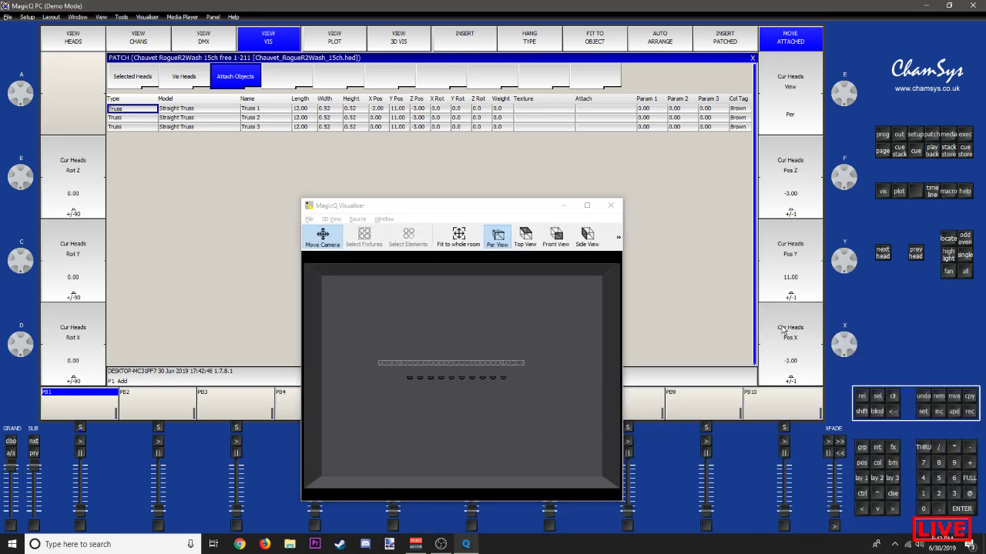
click(785, 328)
click(787, 331)
click(787, 330)
click(787, 330)
click(787, 330)
drag(443, 393, 400, 431)
scroll(422, 366, down, 4)
drag(423, 366, 343, 411)
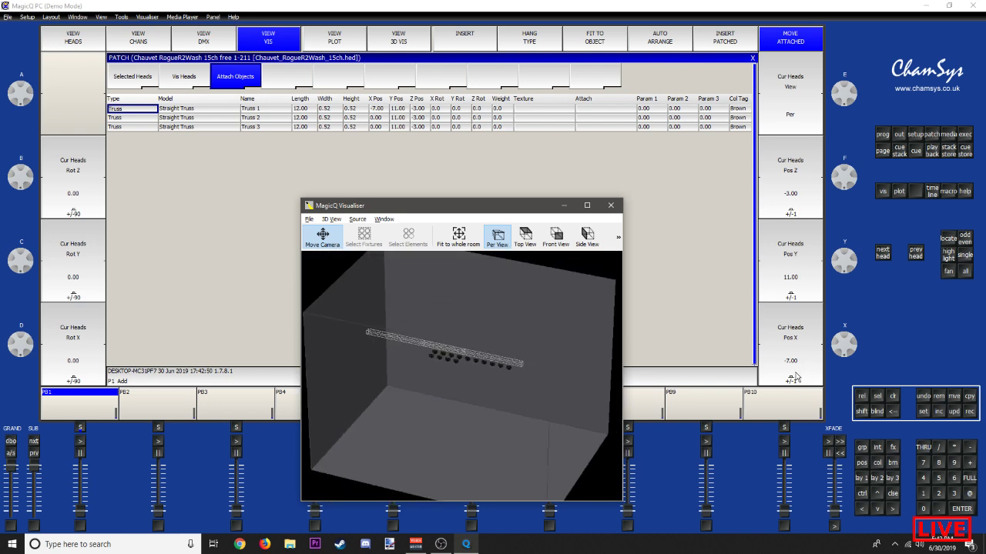
click(795, 373)
drag(462, 358, 532, 351)
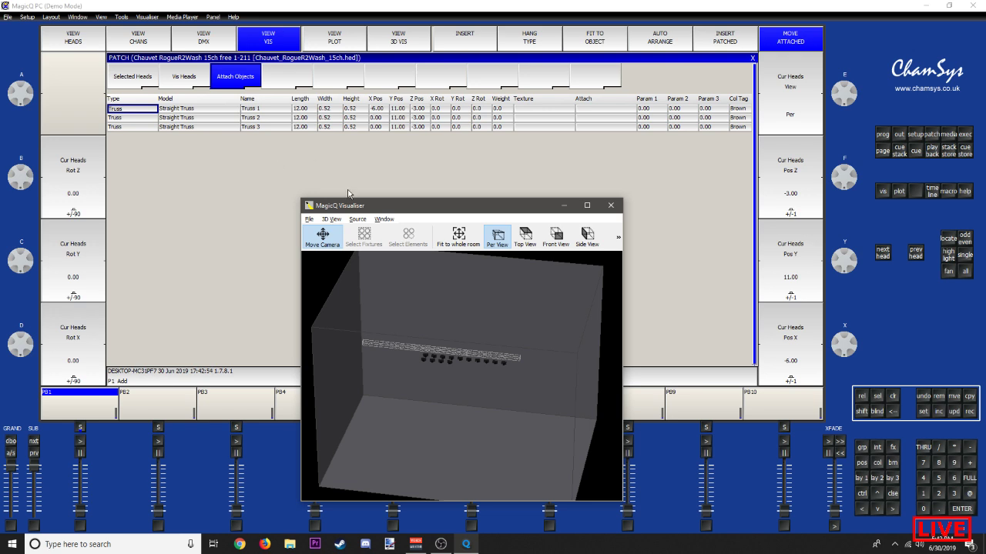
drag(372, 208, 413, 201)
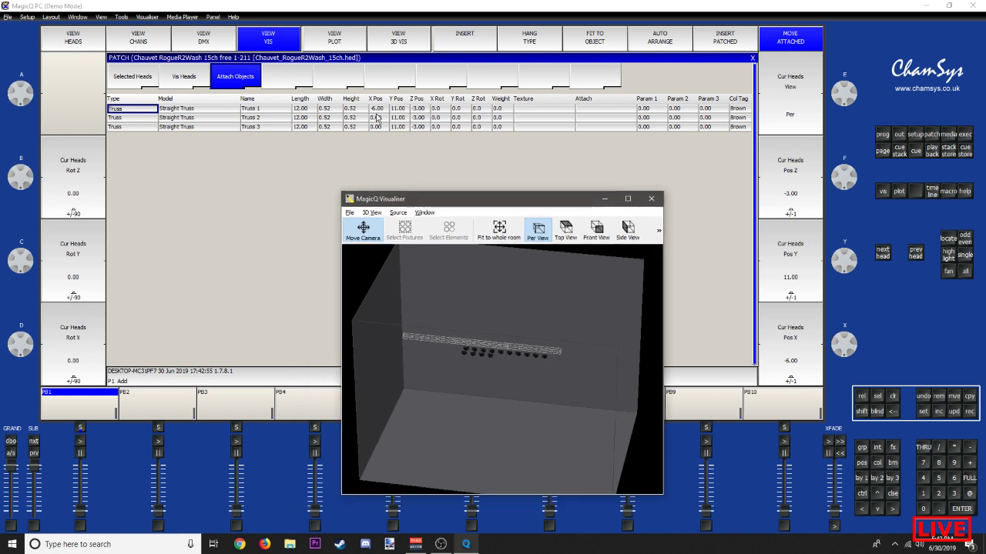
Step: Set the lengths of Truss 1 and Truss 3 to 8
click(305, 109)
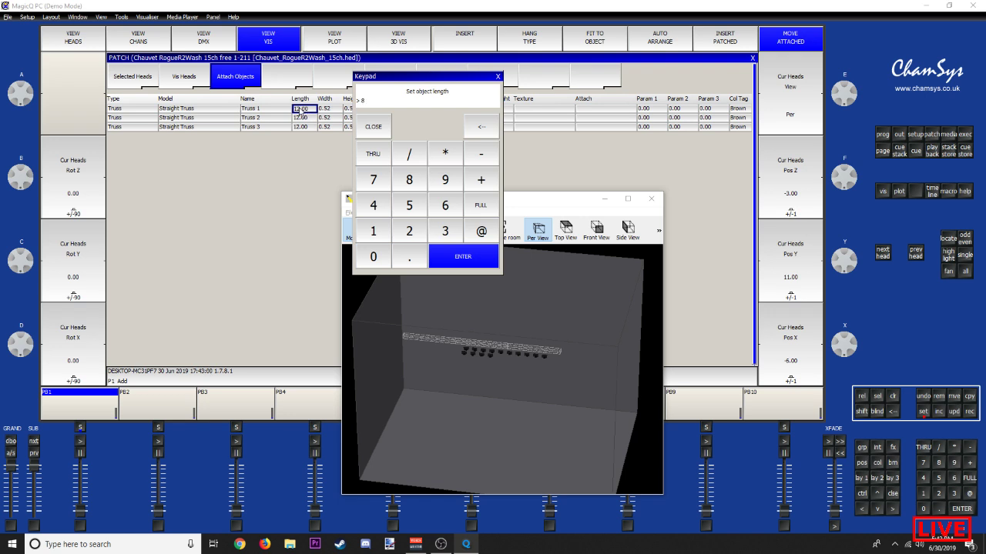
key(Return)
double_click(297, 129)
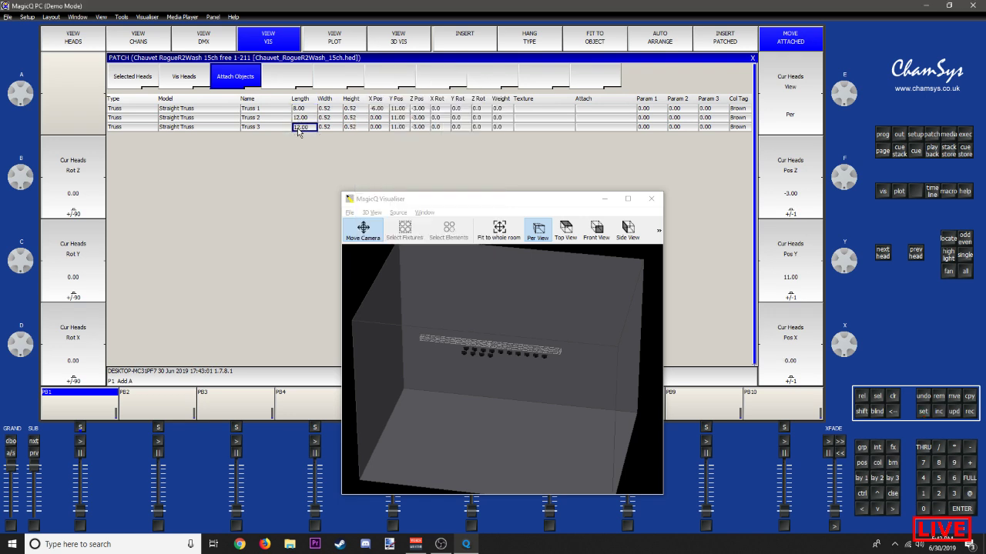
text(8)
key(Return)
Step: Shift Truss 3 sideways to X position 8.00
drag(439, 200, 453, 189)
click(788, 364)
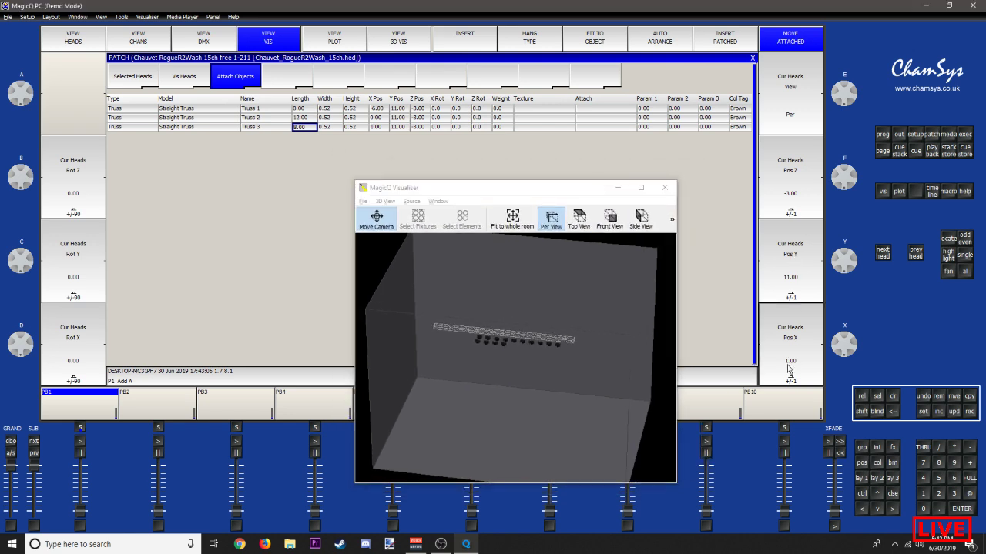
click(790, 310)
click(790, 321)
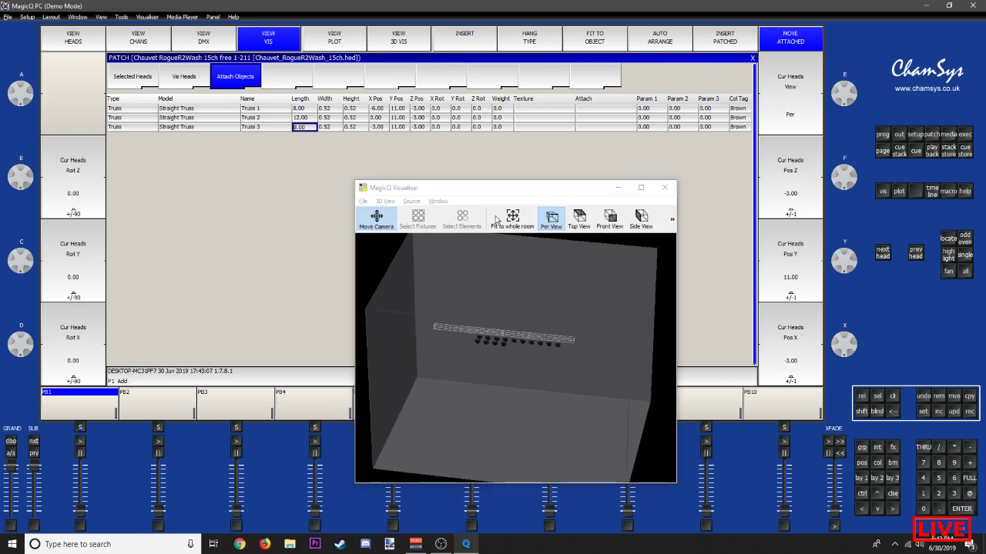
click(794, 370)
click(793, 367)
click(793, 368)
click(793, 368)
click(793, 371)
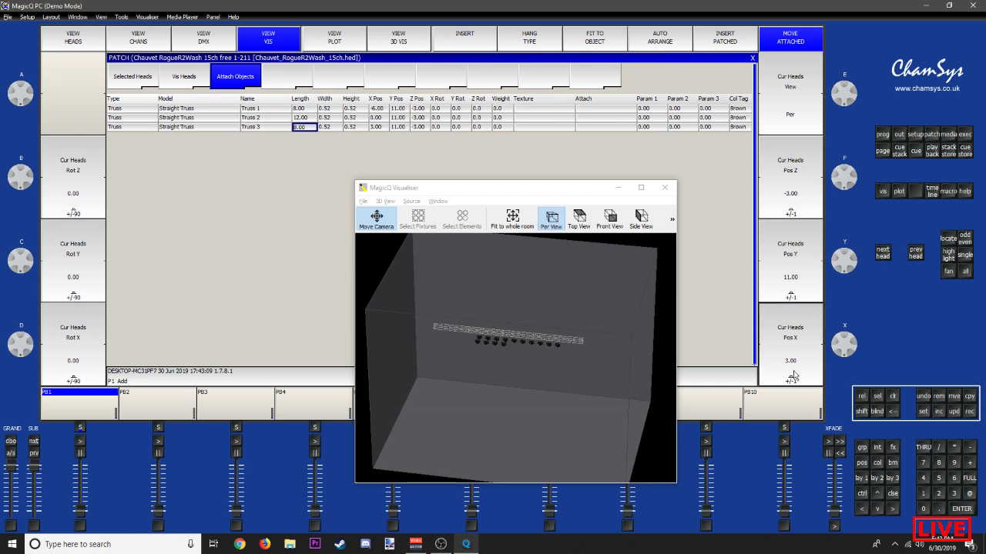
click(793, 372)
click(793, 373)
click(793, 374)
click(793, 375)
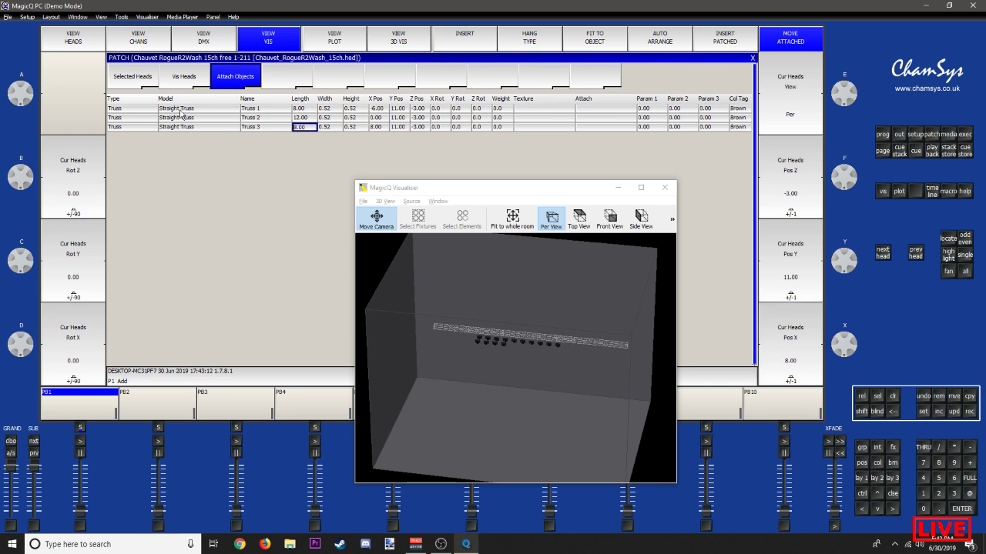
Step: Move Truss 1 further out to X position -8.00
click(135, 109)
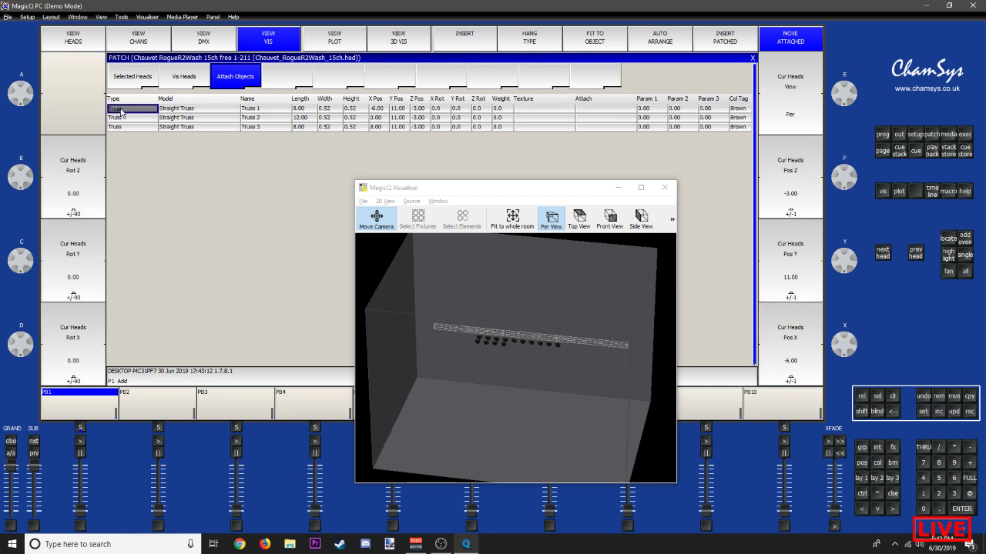
click(778, 320)
click(779, 320)
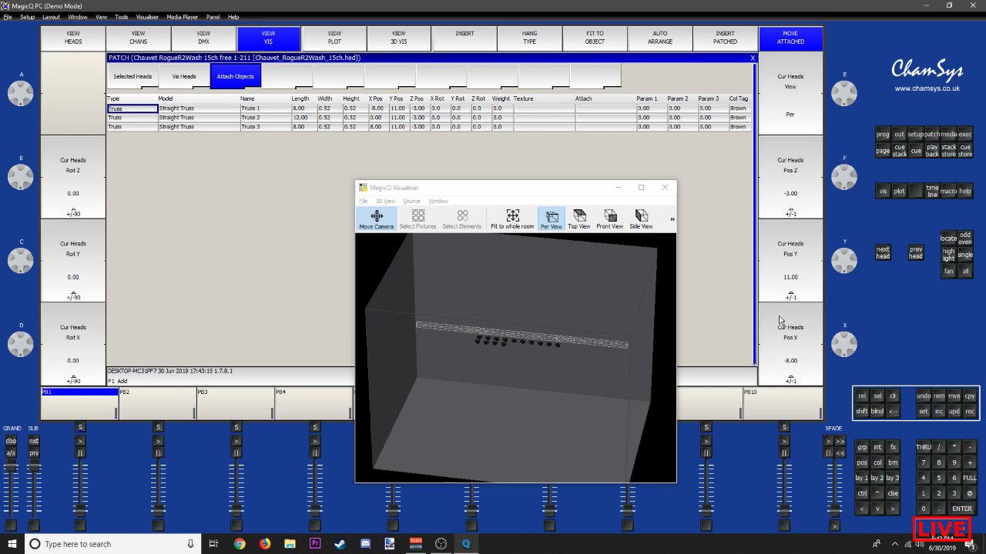
Step: Adjust the height of Truss 1 to Y position 9.00
drag(377, 390, 414, 379)
drag(516, 335, 520, 239)
click(794, 281)
click(793, 281)
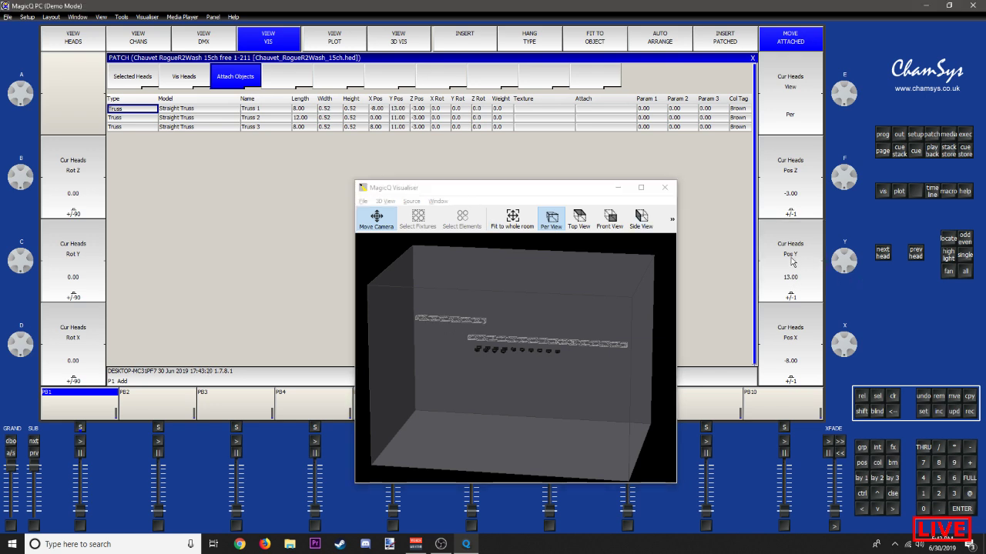
scroll(792, 262, down, 5)
scroll(781, 285, up, 1)
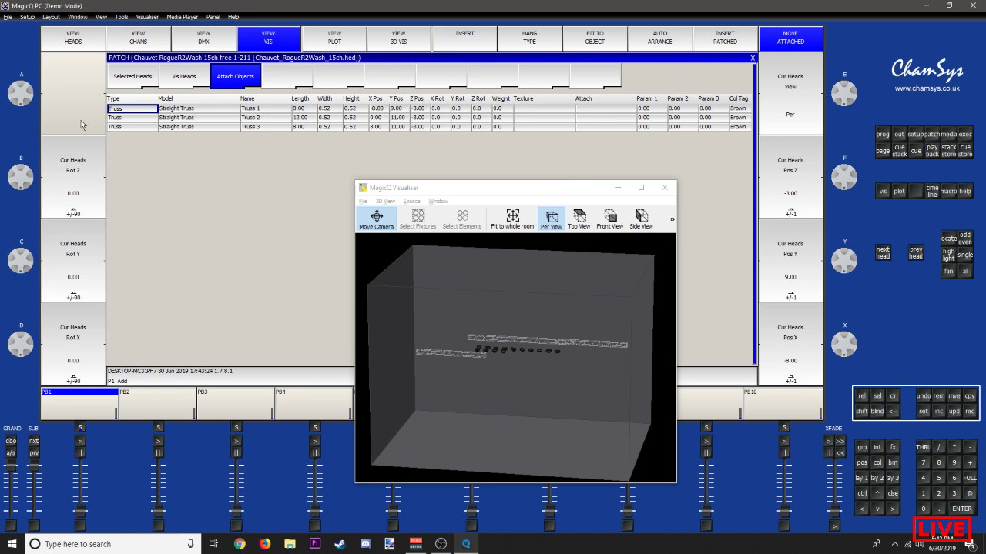
Step: Lower Truss 3 to Y position 9.00
click(120, 127)
click(781, 286)
click(789, 243)
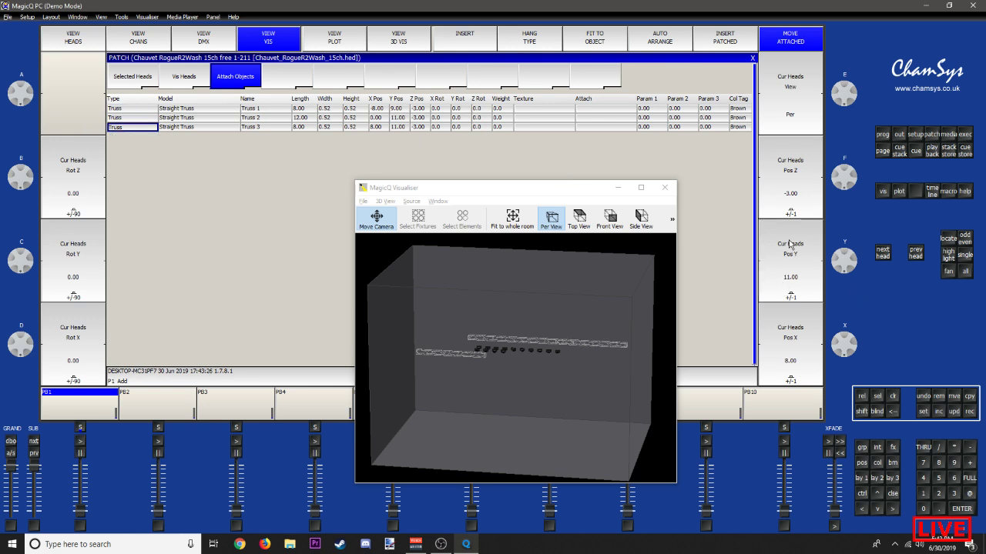
click(789, 243)
click(789, 243)
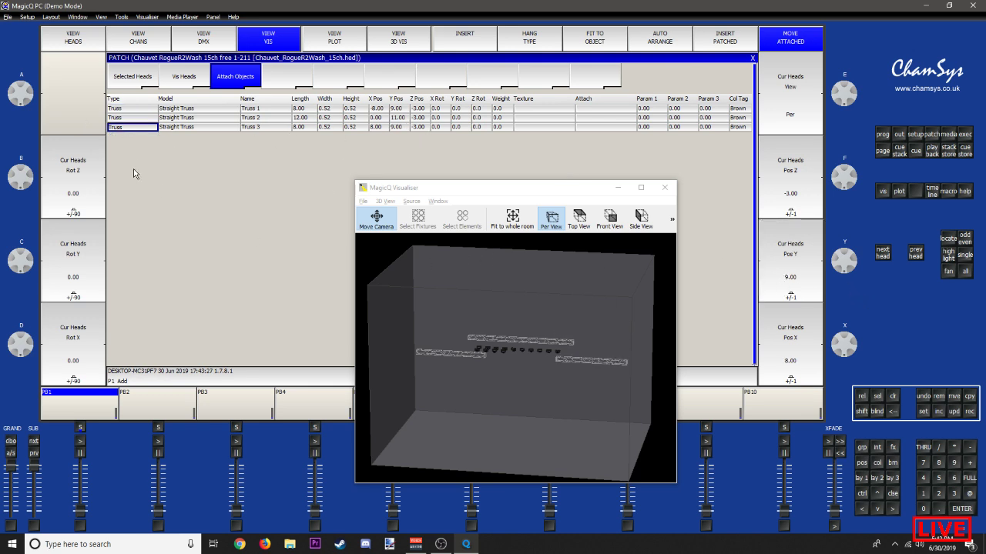
Step: Raise Truss 2 to Y position 12.00, check the truss layout from the front and close the Visualiser
click(141, 117)
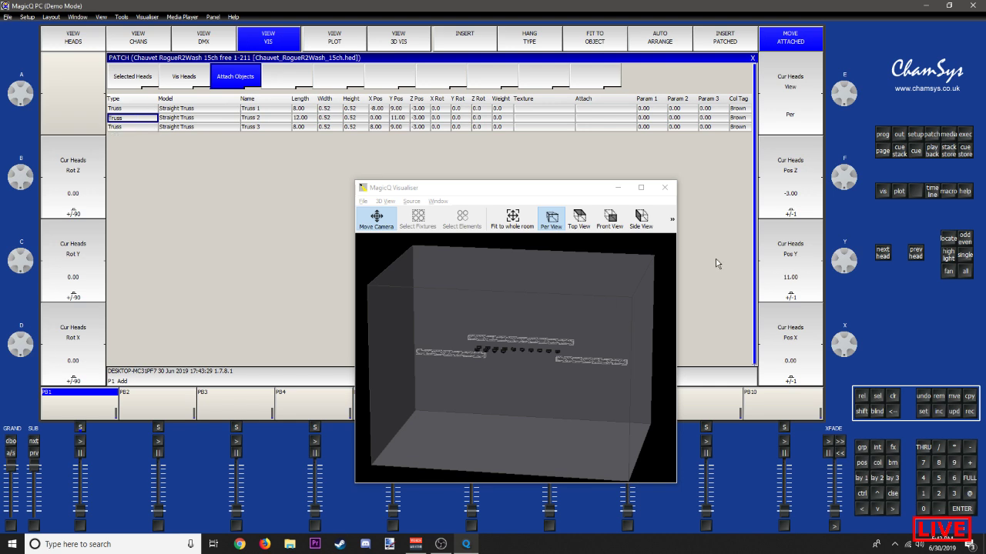
click(784, 247)
click(790, 279)
click(790, 279)
drag(542, 393, 586, 352)
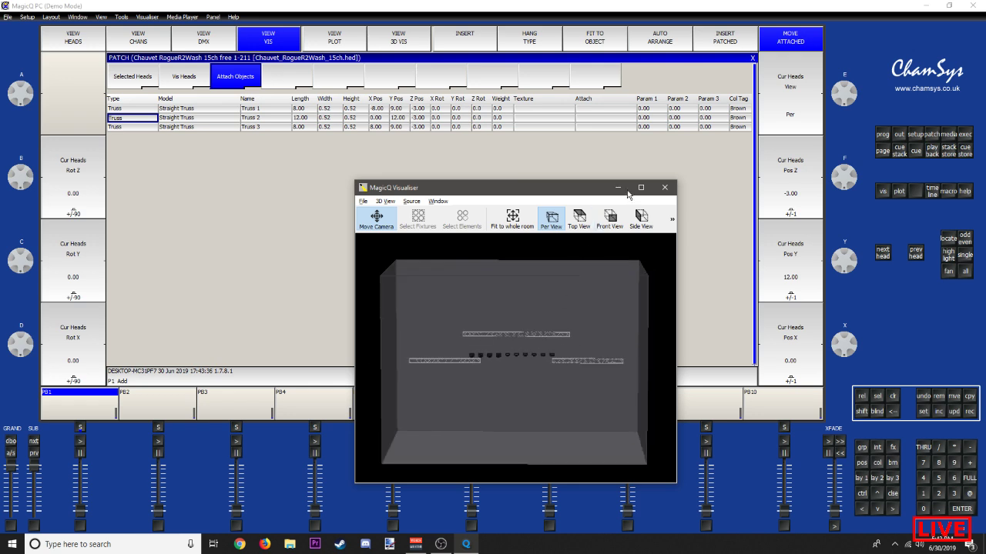
click(664, 187)
Step: Fit RogueR2Wash heads 1 to 4 to Truss 1 in the visualiser heads list
click(169, 81)
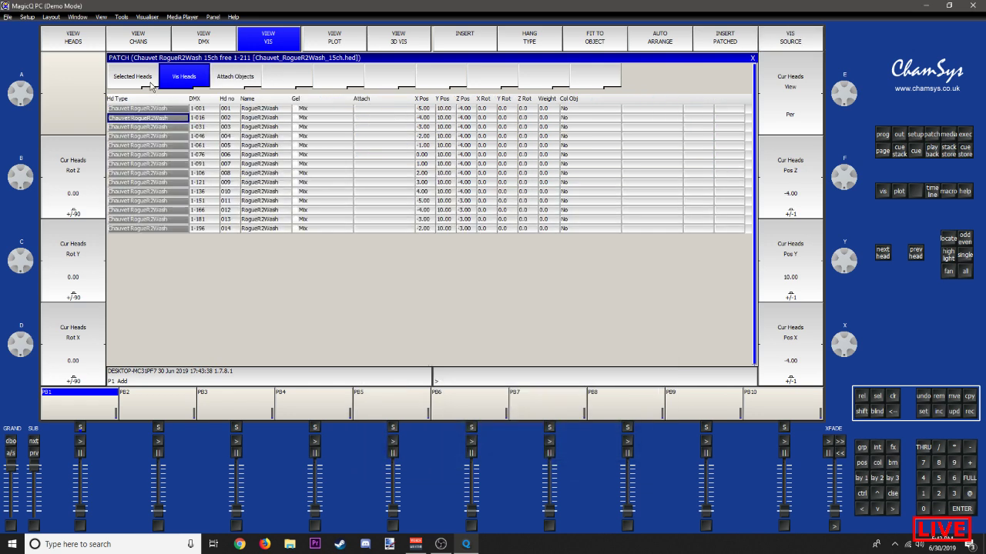
drag(139, 109, 140, 137)
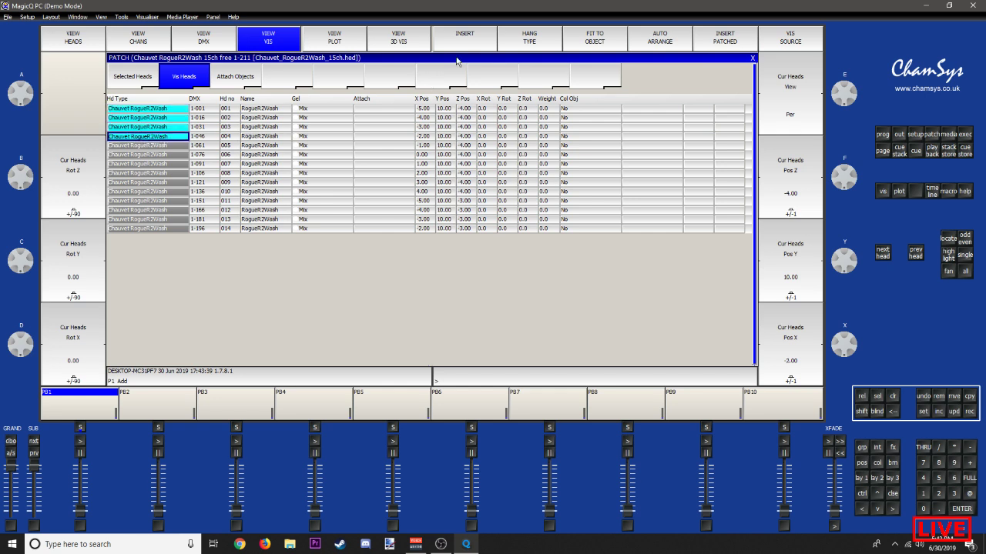
click(590, 43)
click(370, 155)
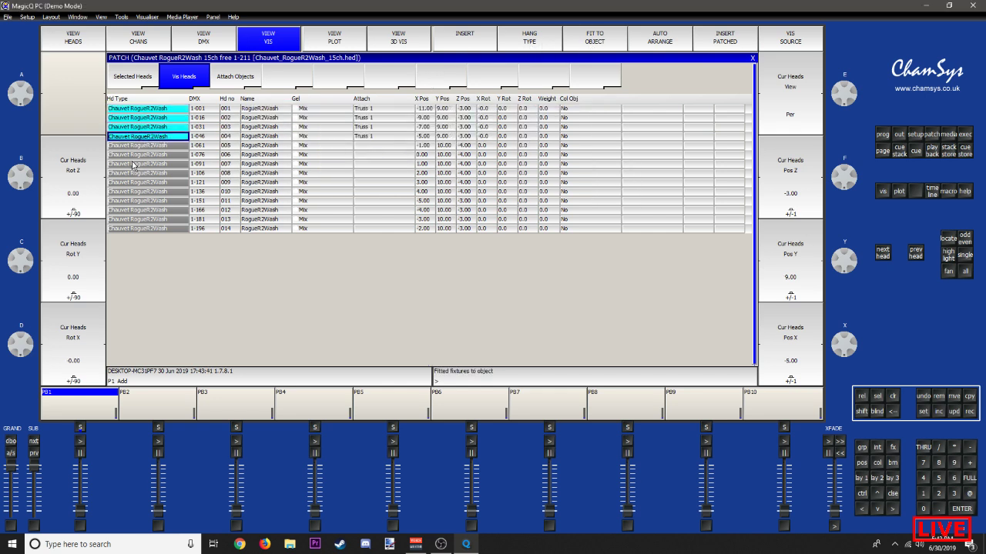
Step: Fit RogueR2Wash heads 5 to 10 to Truss 2
drag(145, 145, 147, 194)
click(577, 45)
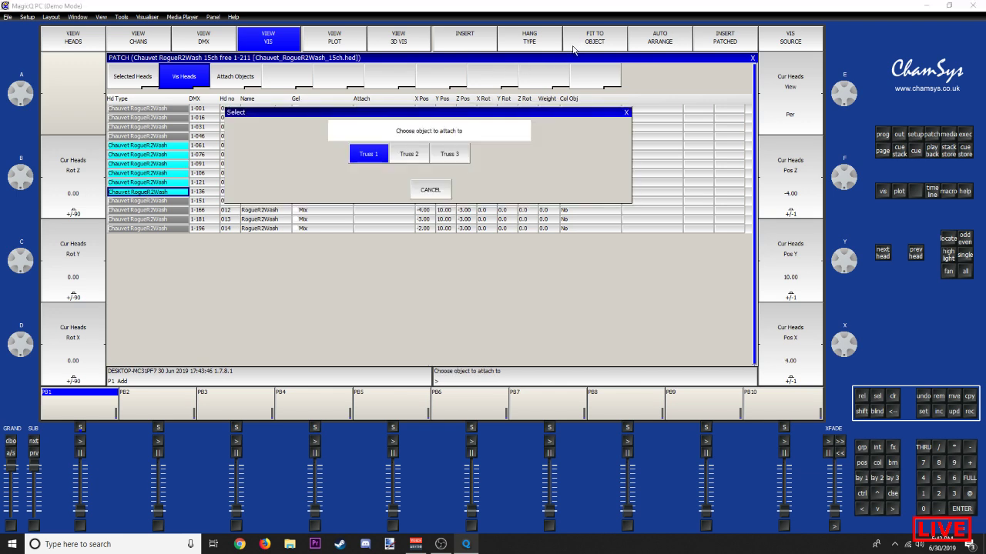
click(404, 158)
Step: Fit RogueR2Wash heads 11 to 14 to Truss 3
drag(148, 202, 147, 229)
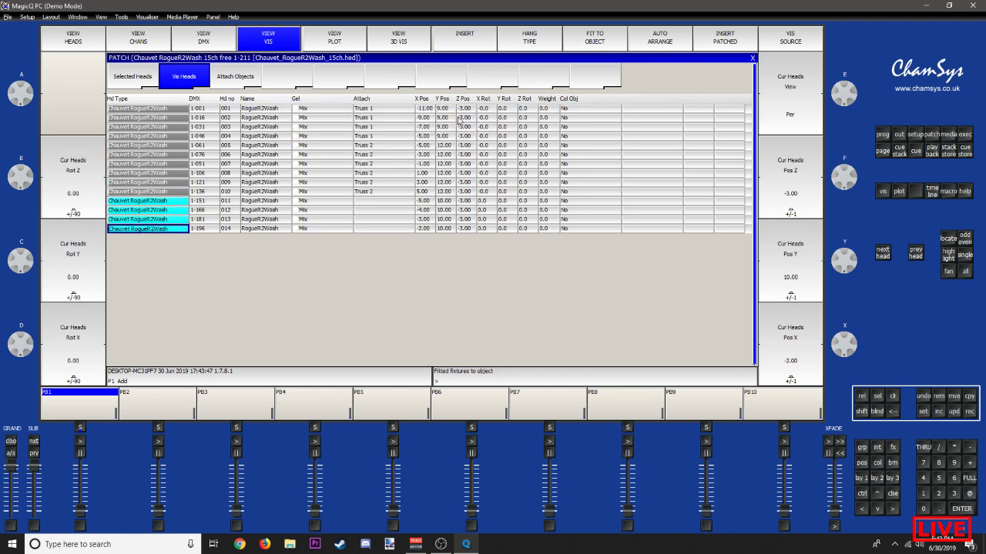
click(583, 44)
click(449, 158)
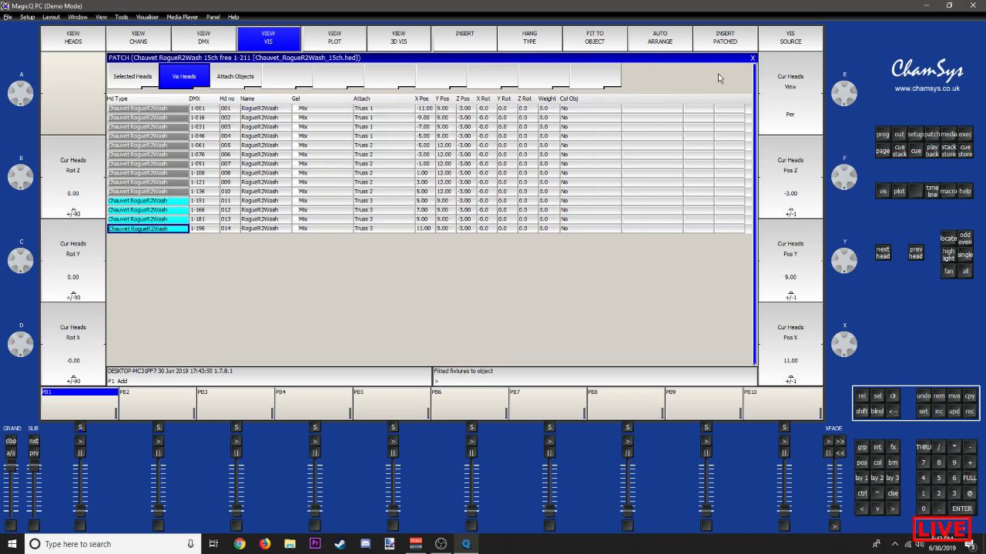
Step: Close the patch window and select the RogueR2Wash group
click(752, 59)
click(136, 77)
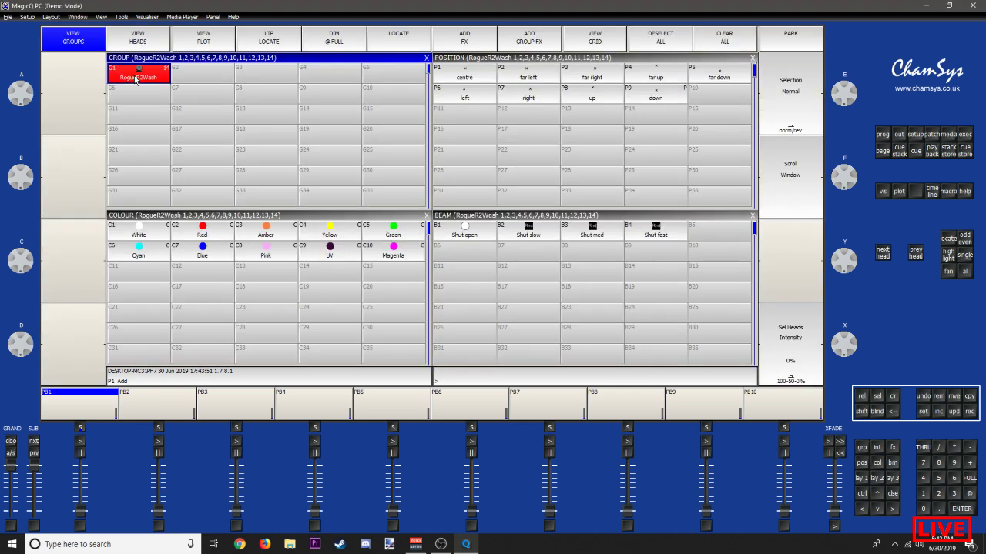
Step: Create the inbuilt macros Set, Rec, Rem and Copy in macro slots 1 to 4
click(949, 192)
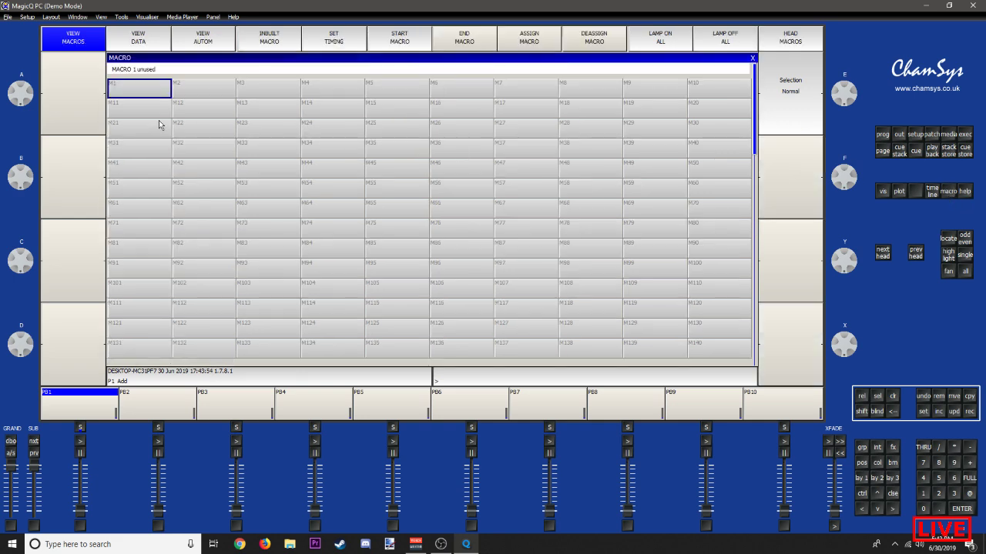
click(280, 44)
click(254, 103)
click(272, 40)
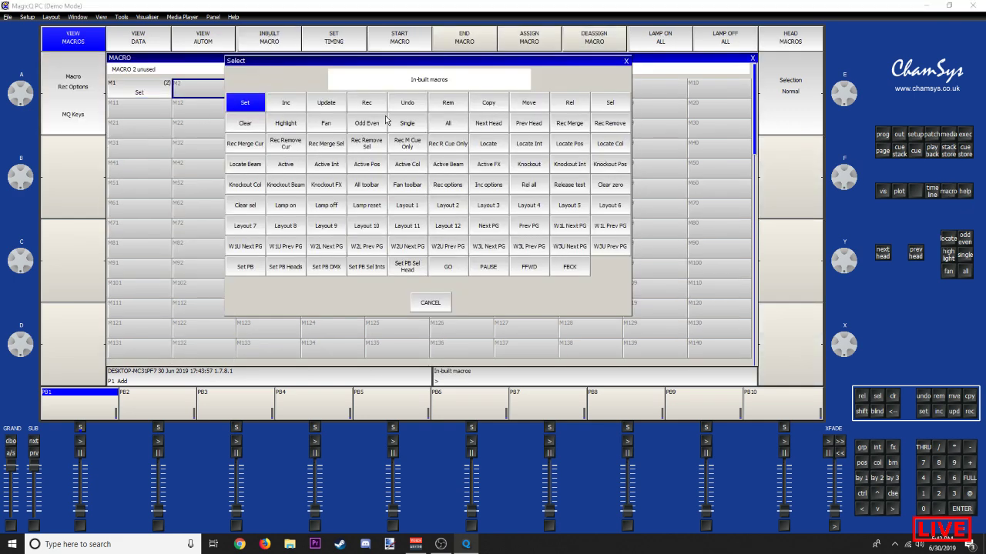
click(364, 105)
click(270, 45)
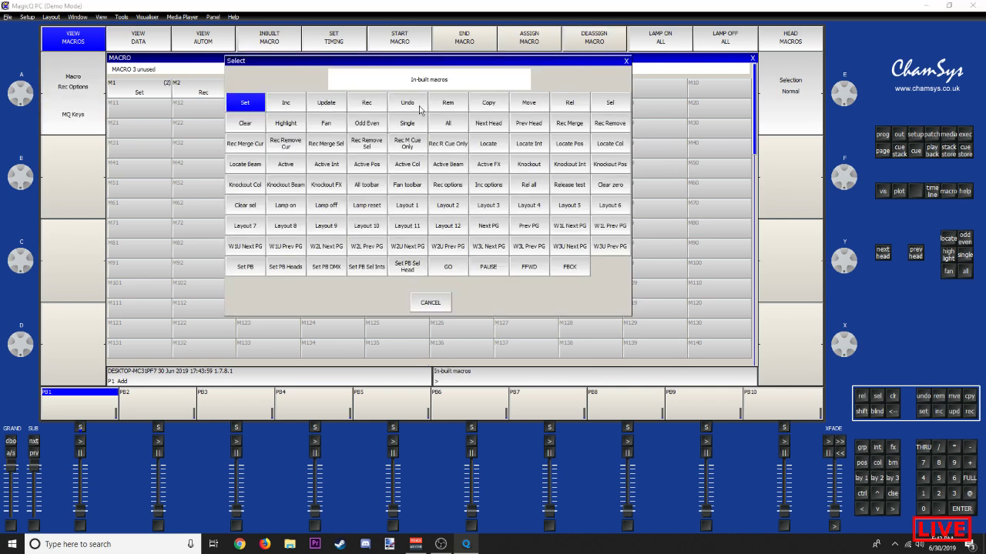
click(442, 106)
click(285, 41)
click(502, 107)
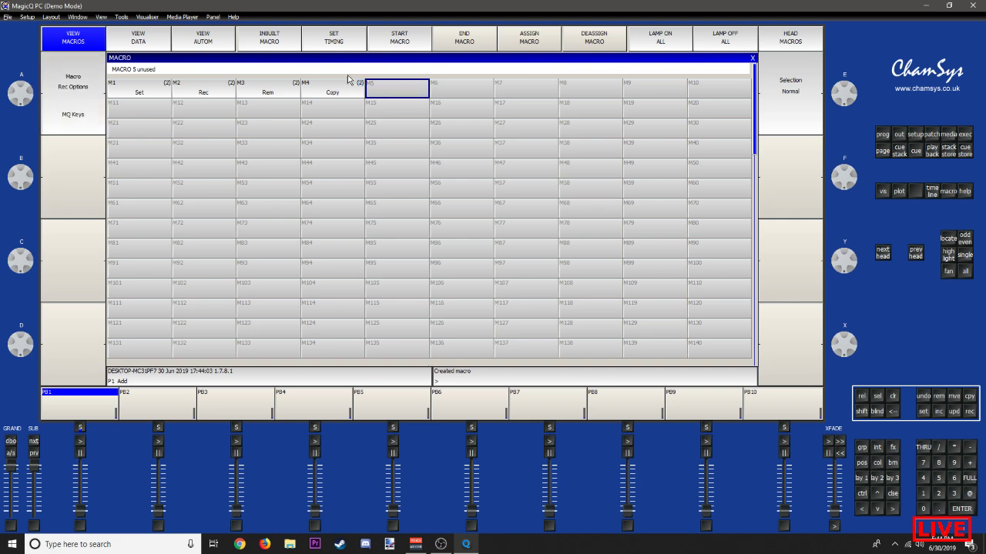
Step: Add the inbuilt macros Move and Clear in macro slots 5 and 6
click(273, 48)
click(528, 107)
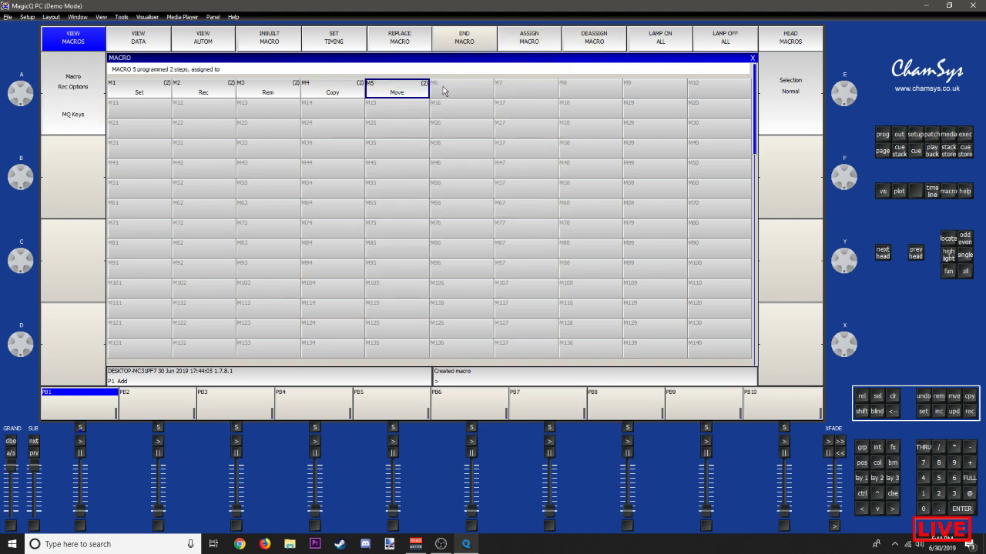
click(300, 44)
click(290, 129)
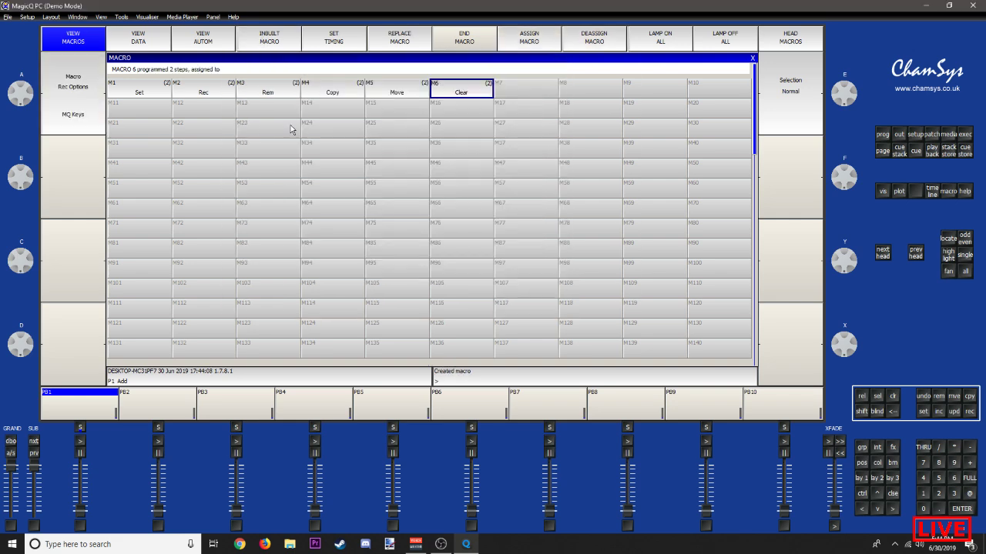
Step: Create the inbuilt macros Fan and Odd Even in macro slots 7 and 8
click(521, 92)
click(276, 39)
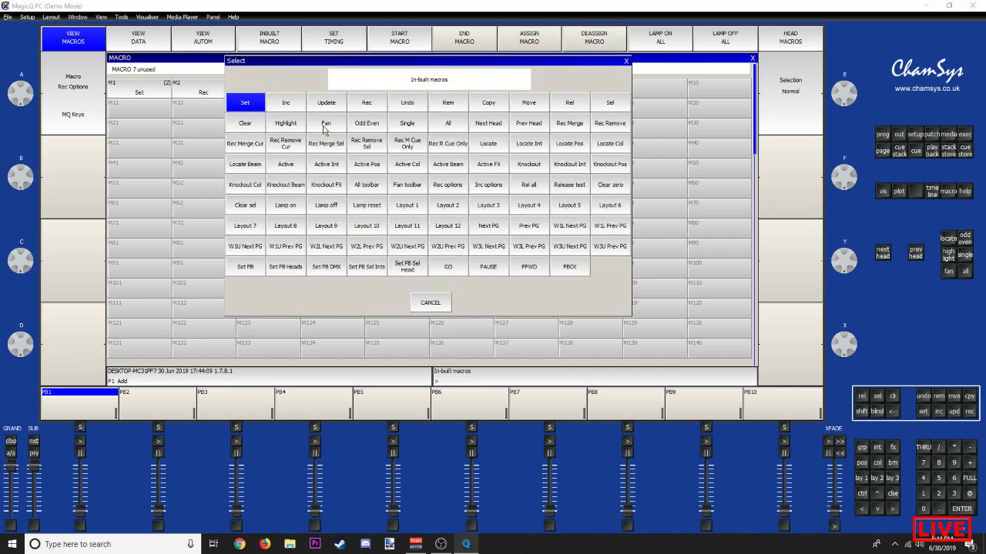
click(325, 128)
click(591, 92)
click(276, 45)
click(365, 126)
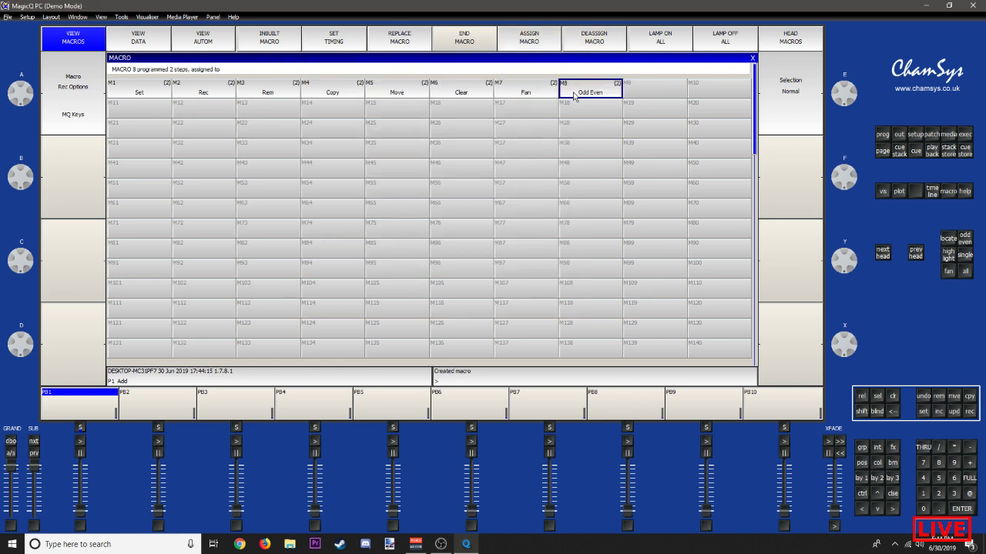
Step: Record a macro in slot 9 that opens the Execute window
click(676, 96)
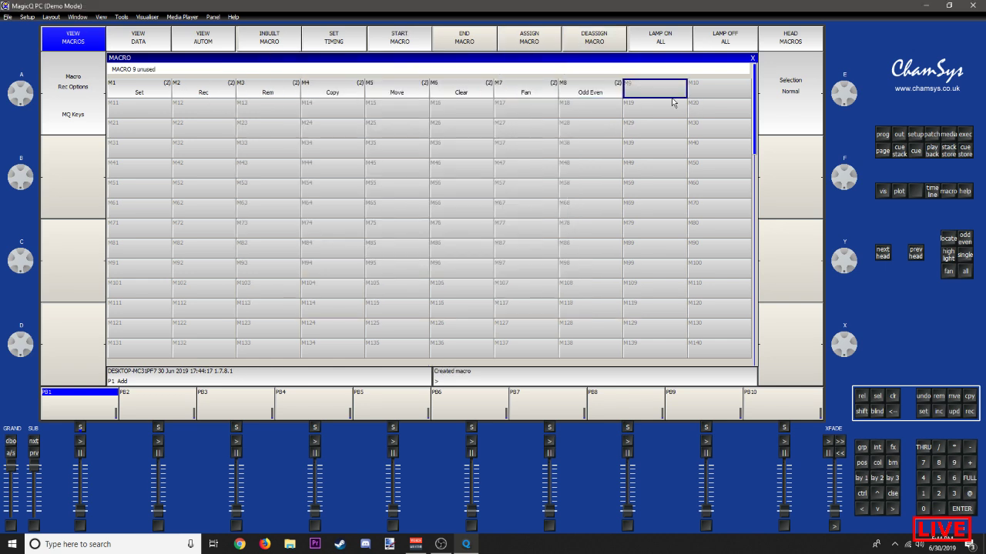
click(401, 40)
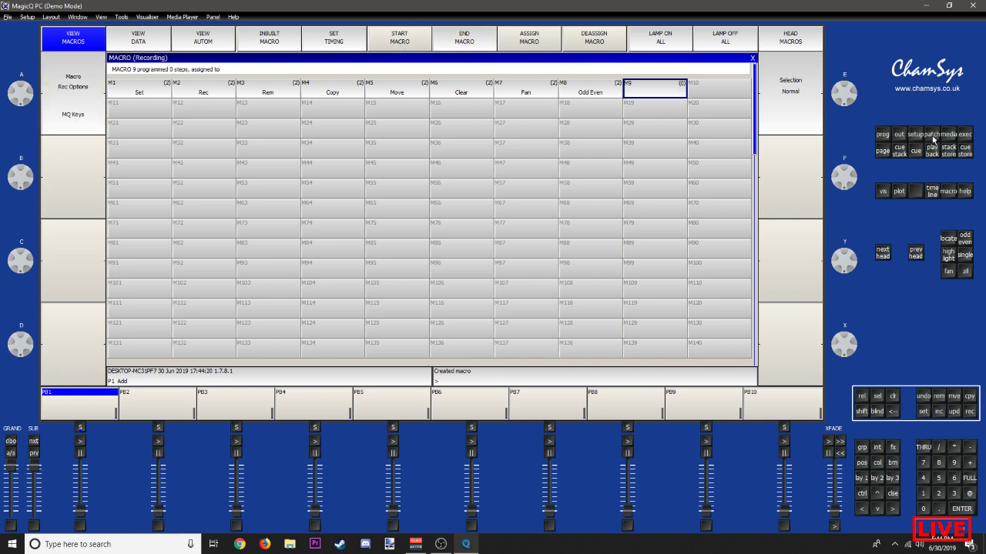
click(965, 135)
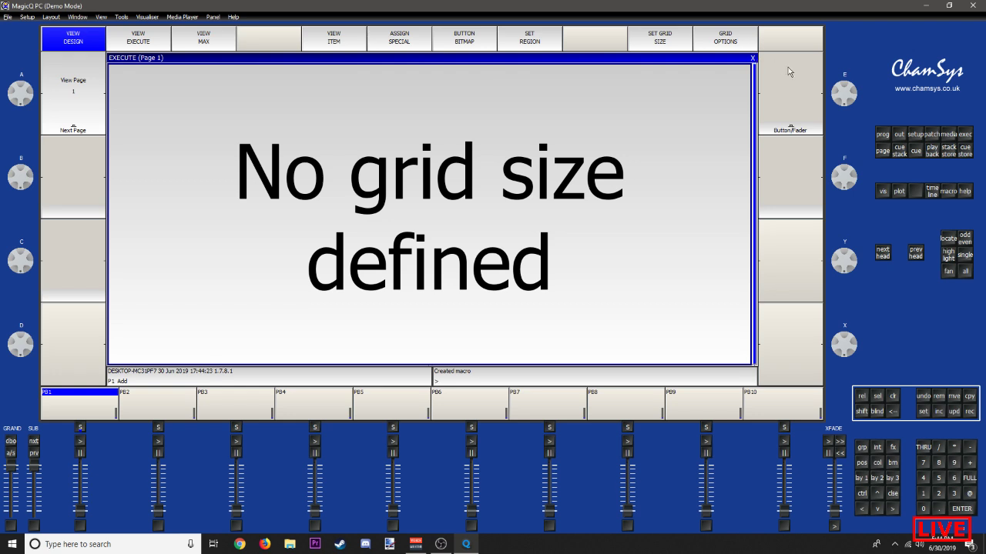
click(949, 193)
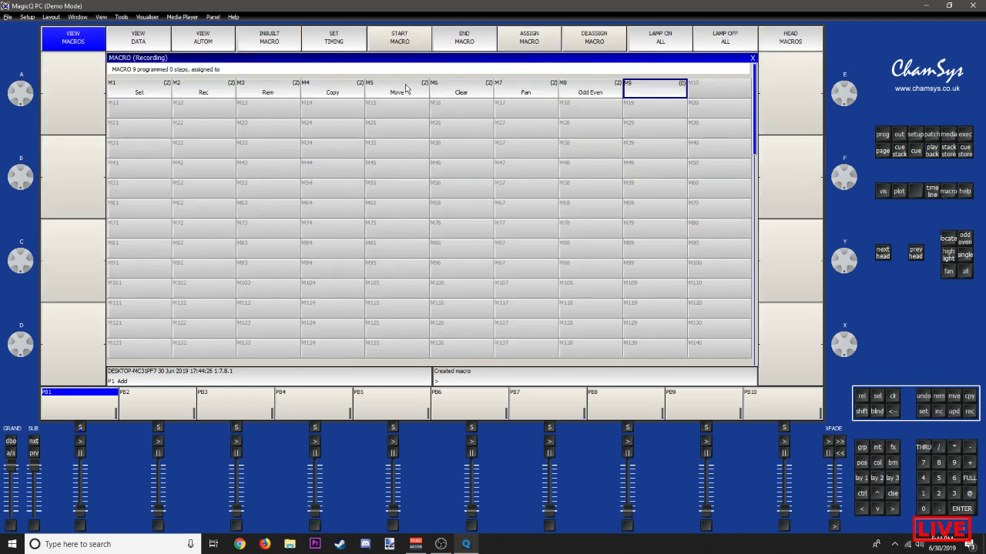
click(458, 47)
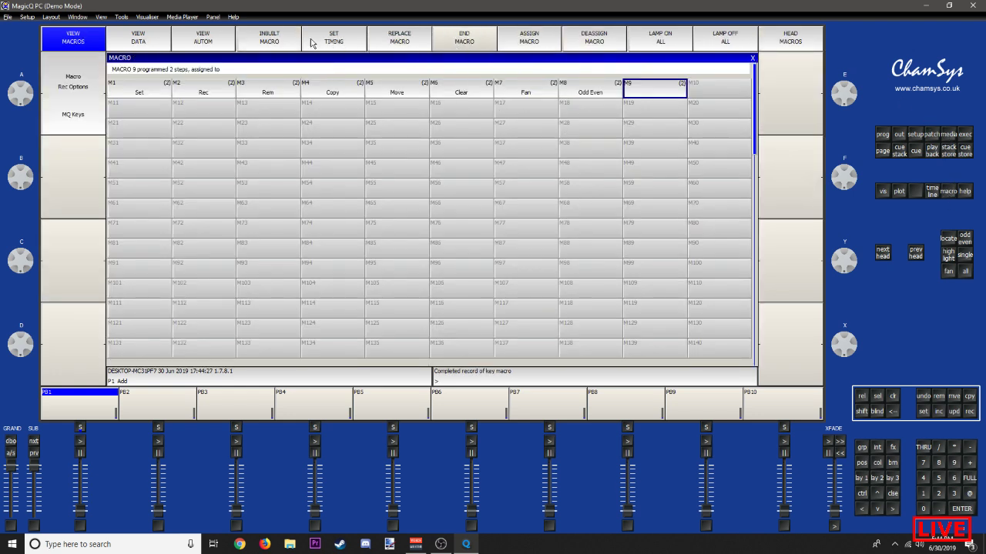
Step: Review the recorded steps of macro 9, close the open windows and return to the macro list
click(138, 41)
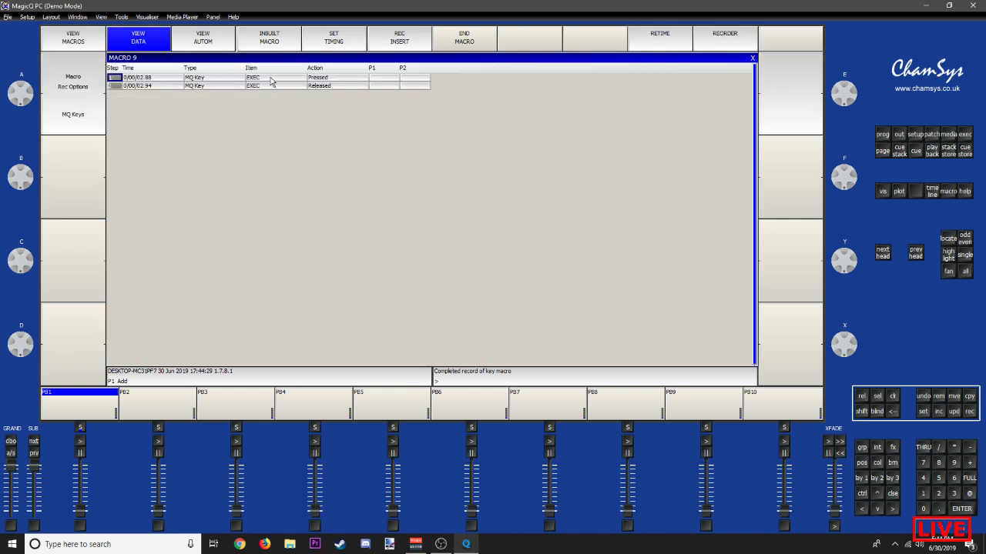
click(751, 58)
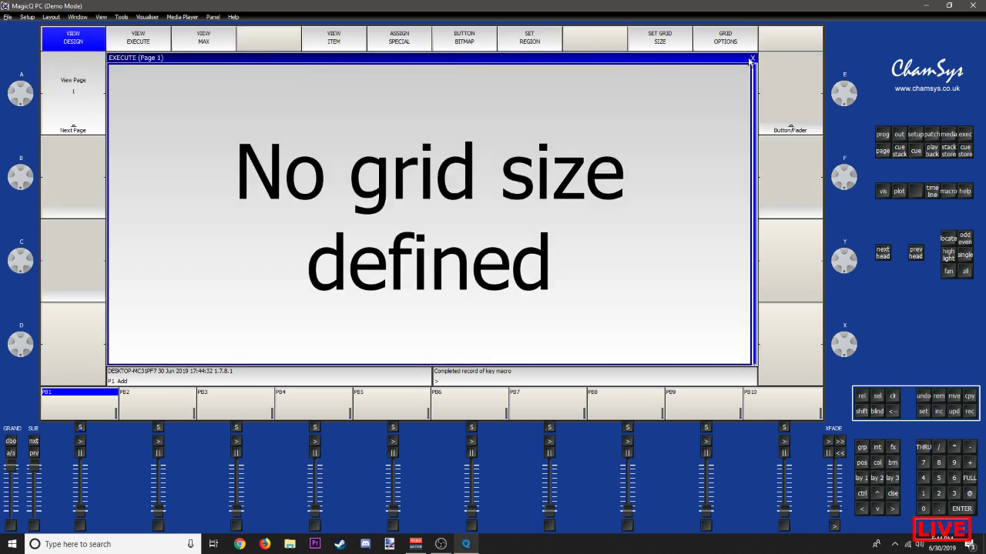
click(752, 59)
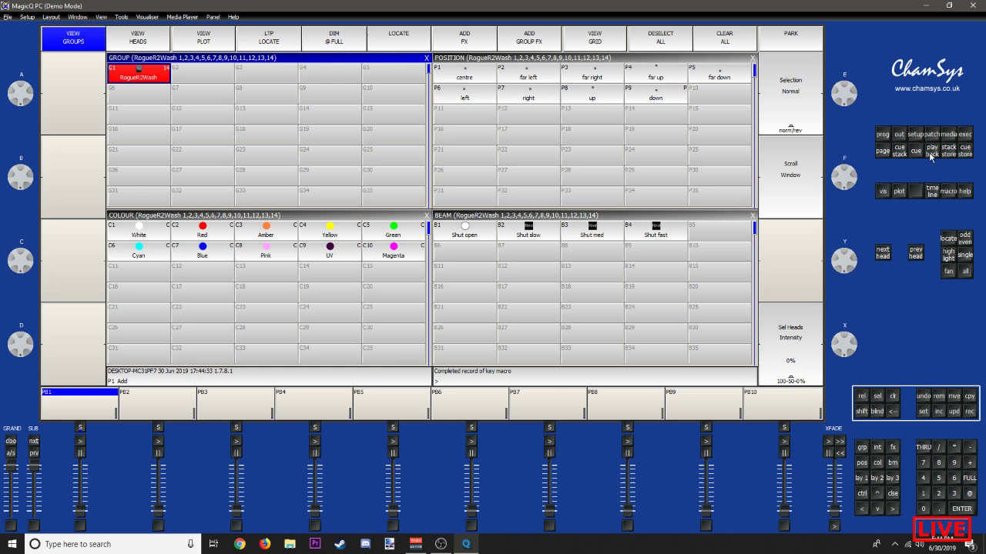
click(947, 193)
click(70, 41)
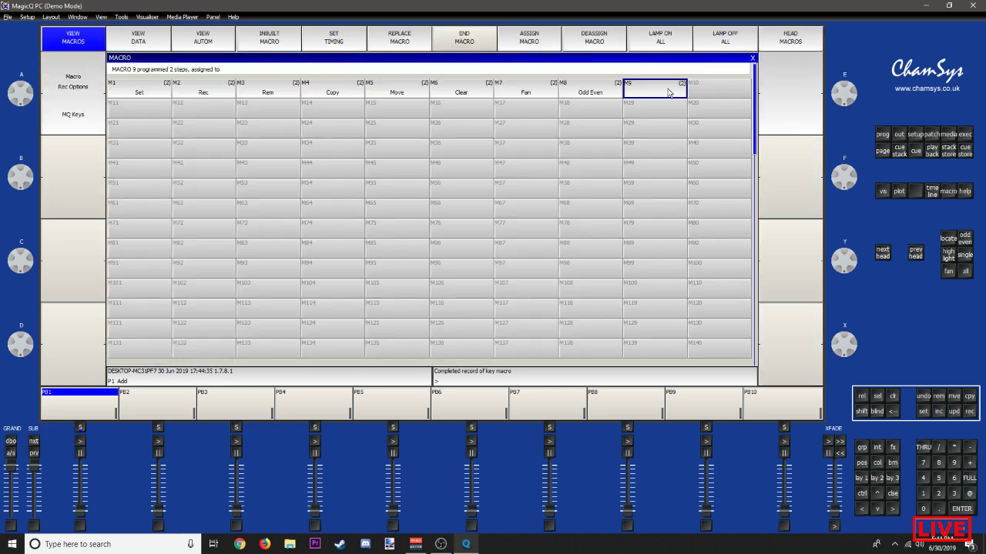
Step: Name macro 9 Exec
click(724, 98)
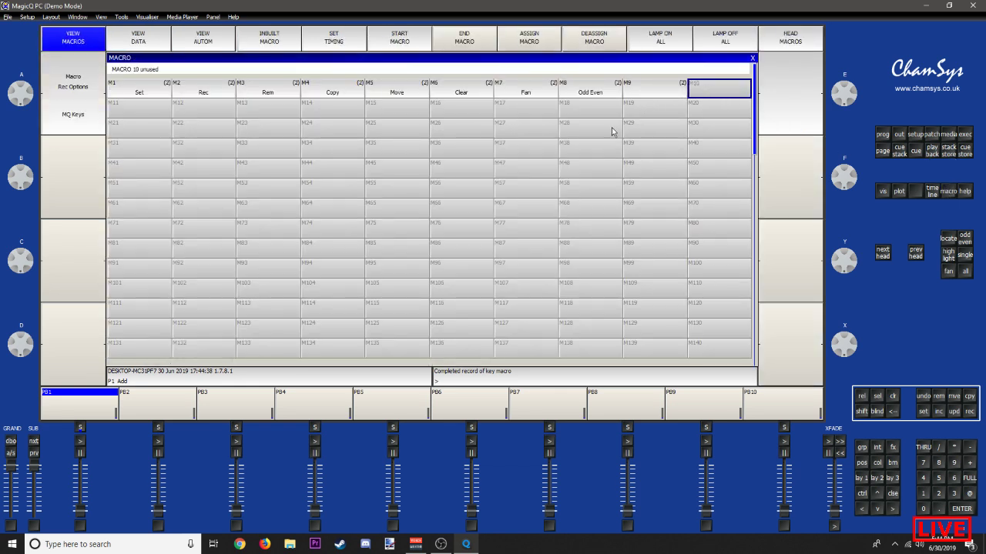
click(923, 411)
click(660, 91)
text(Exec)
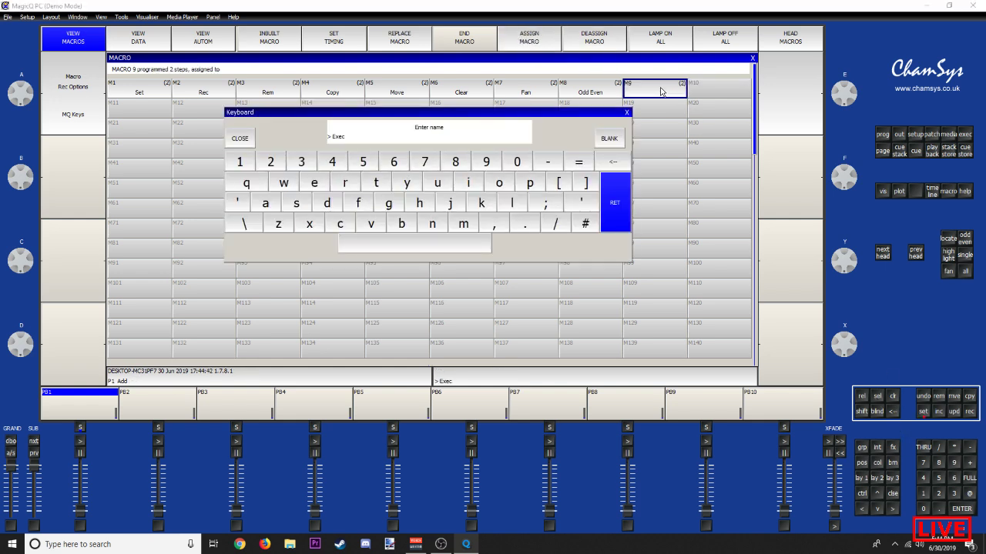
key(Return)
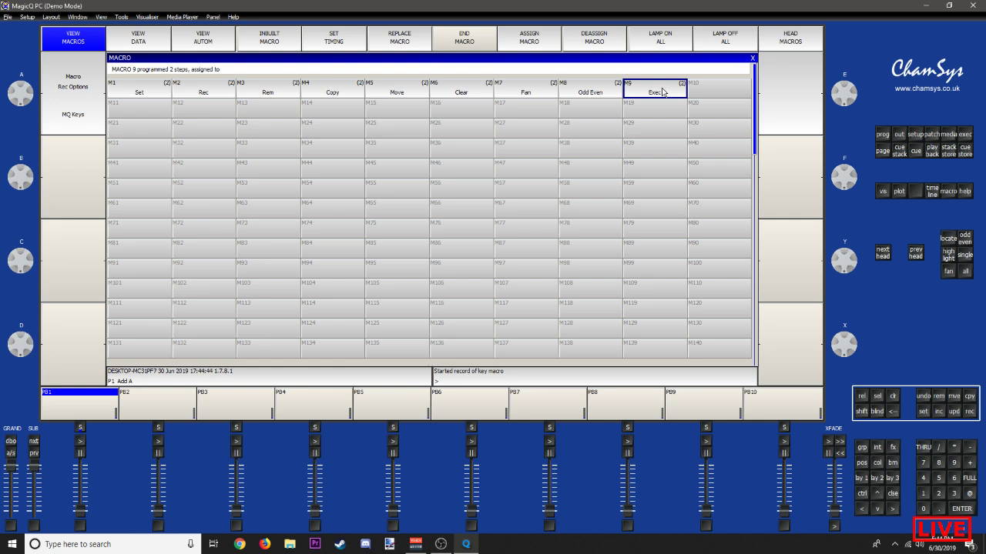
Step: Record a macro in slot 10 that recalls layout 1, and finish in the macro list
click(702, 94)
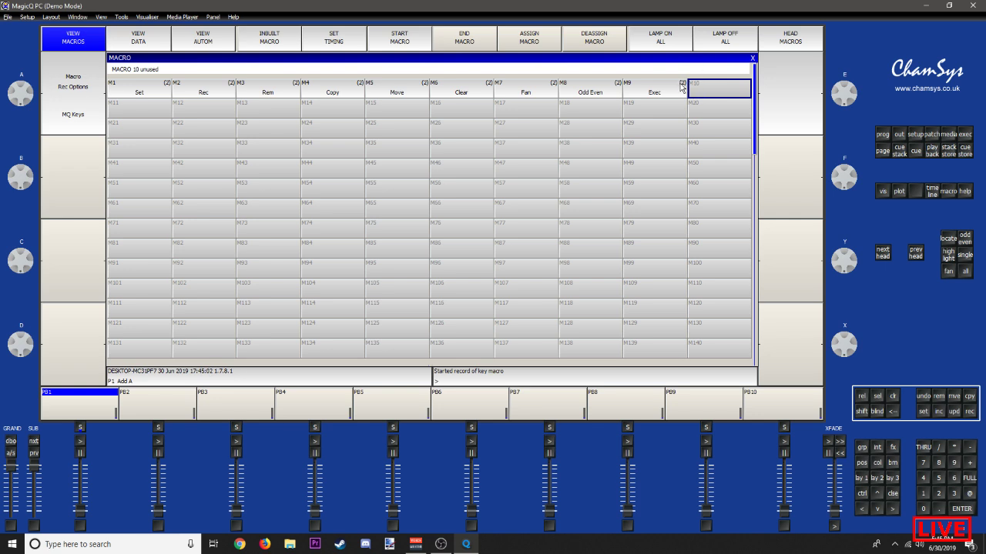
click(394, 45)
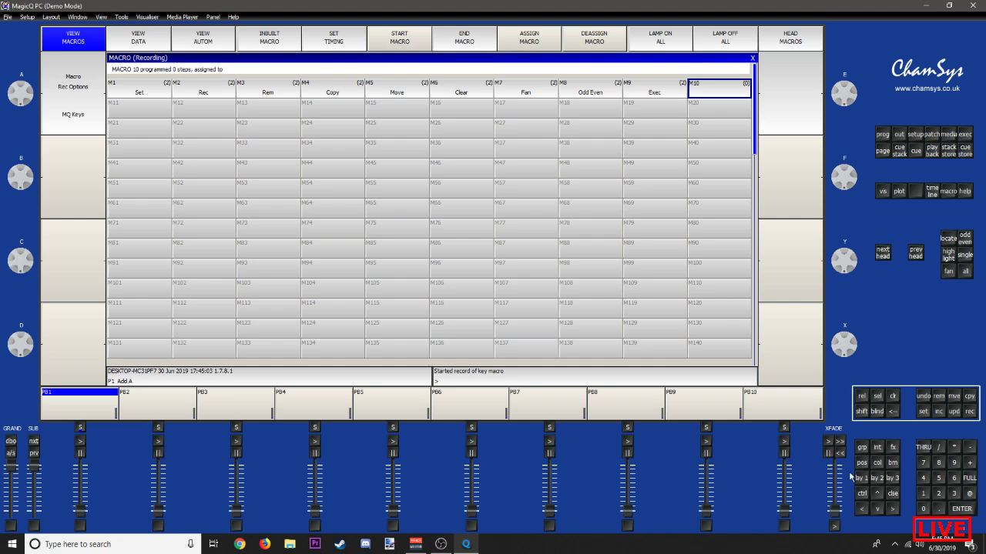
click(861, 479)
click(948, 190)
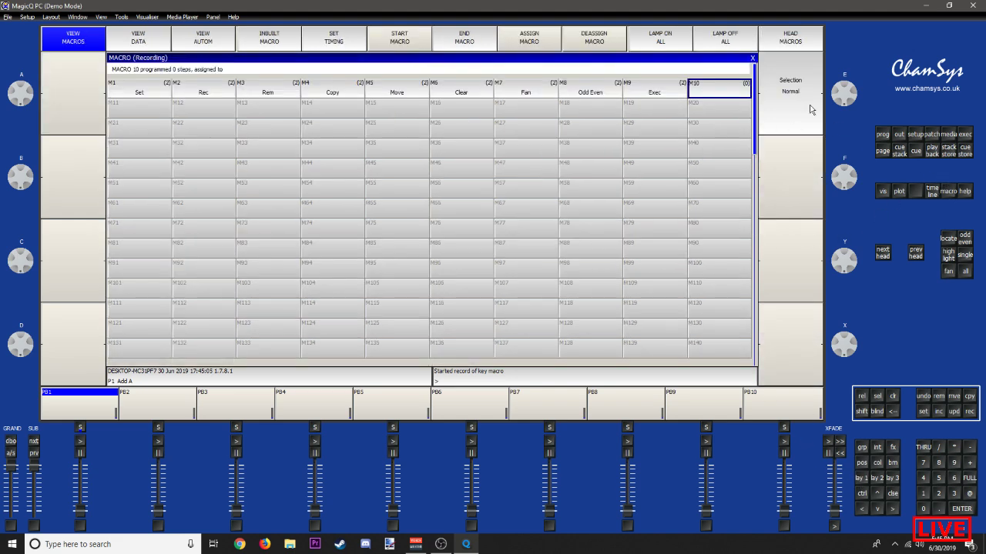
click(468, 40)
click(158, 40)
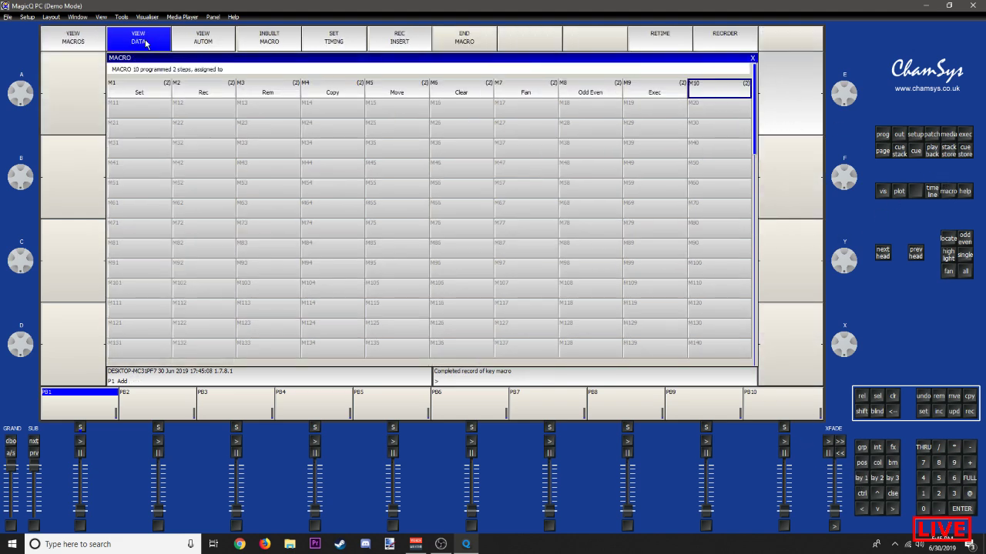
click(62, 42)
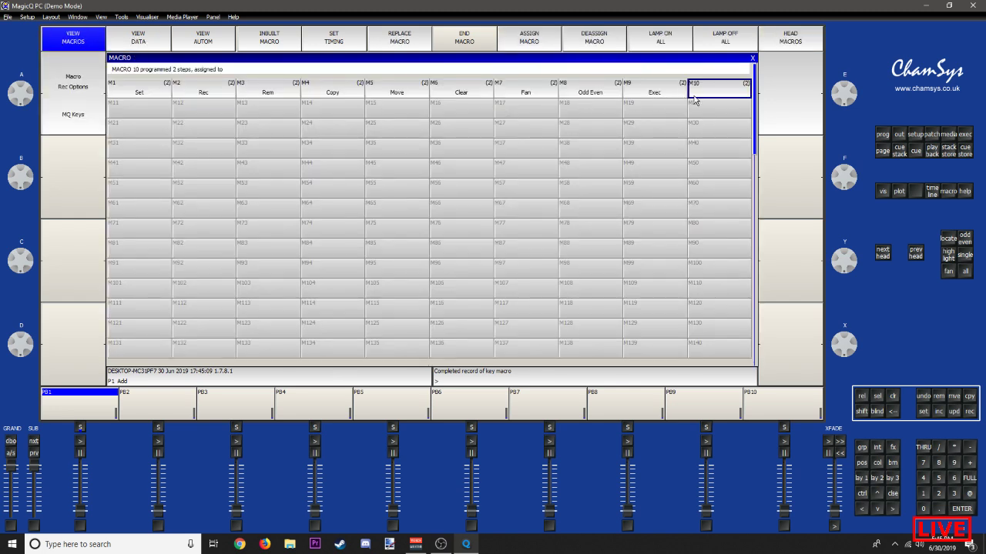
Step: Name macro 10 L1
click(922, 411)
click(713, 90)
text(L1)
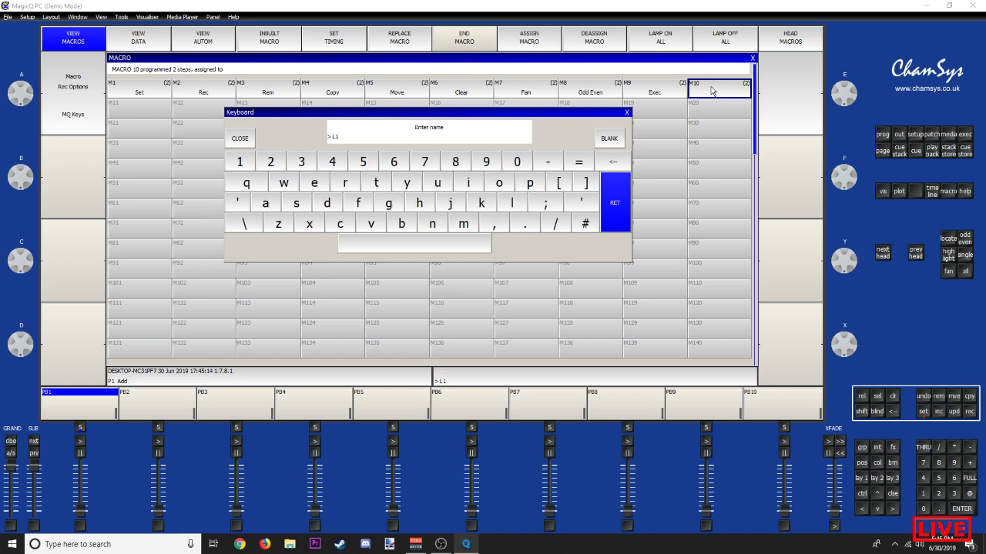
key(Return)
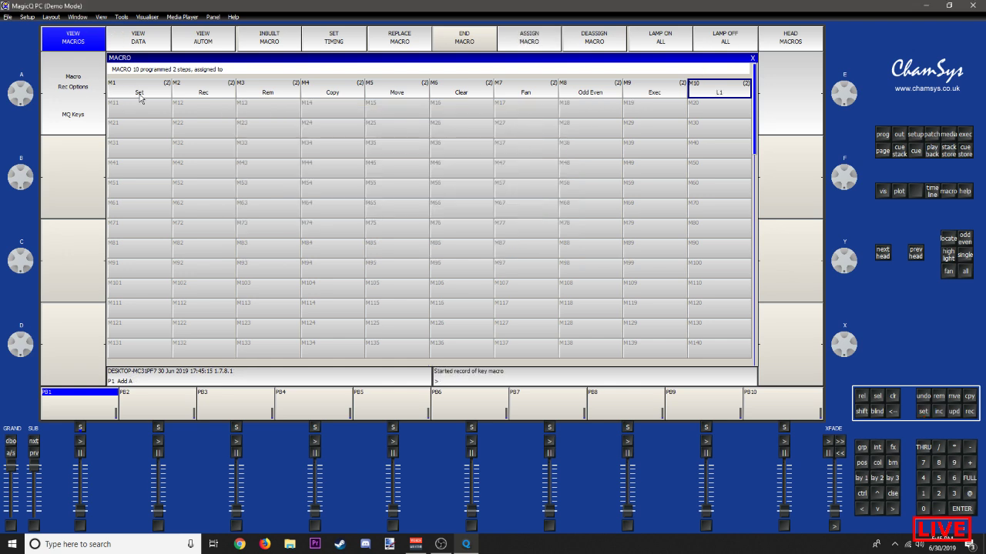
Step: Assign the Set macro in slot 1 to the s+s keyboard shortcut and check its assignment
key(Left)
key(Left)
key(Left)
key(Left)
key(Left)
key(Left)
key(Left)
key(Left)
key(Left)
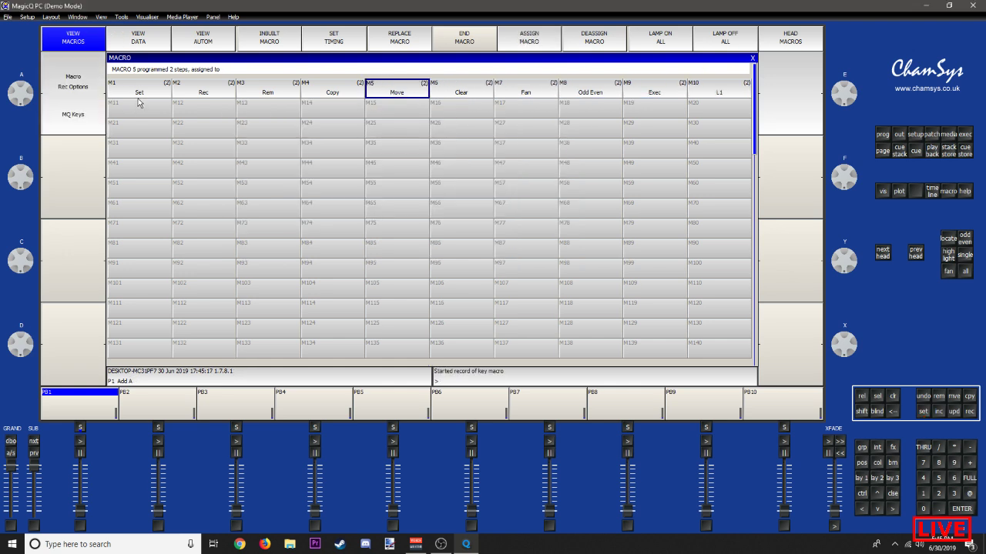
click(523, 45)
key(F1)
key(Right)
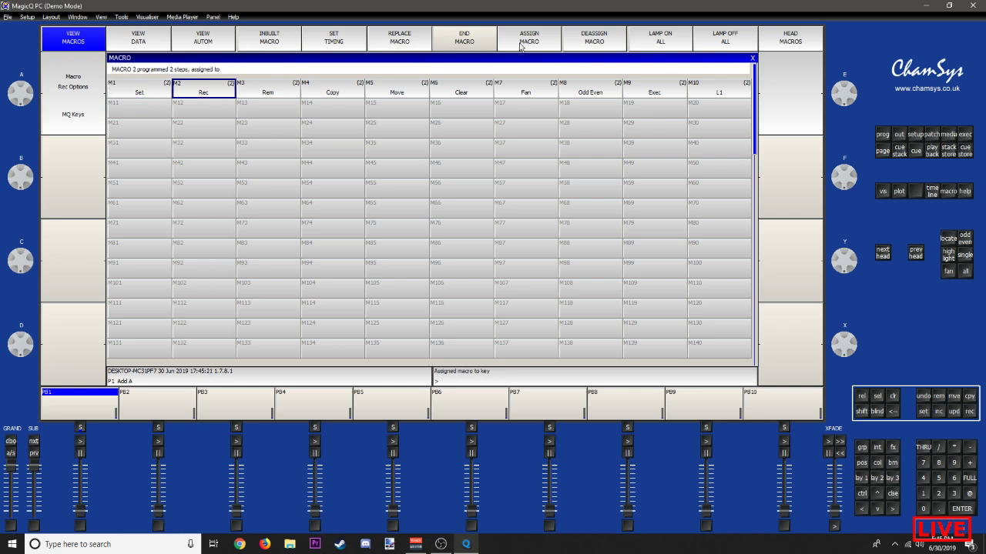
key(Left)
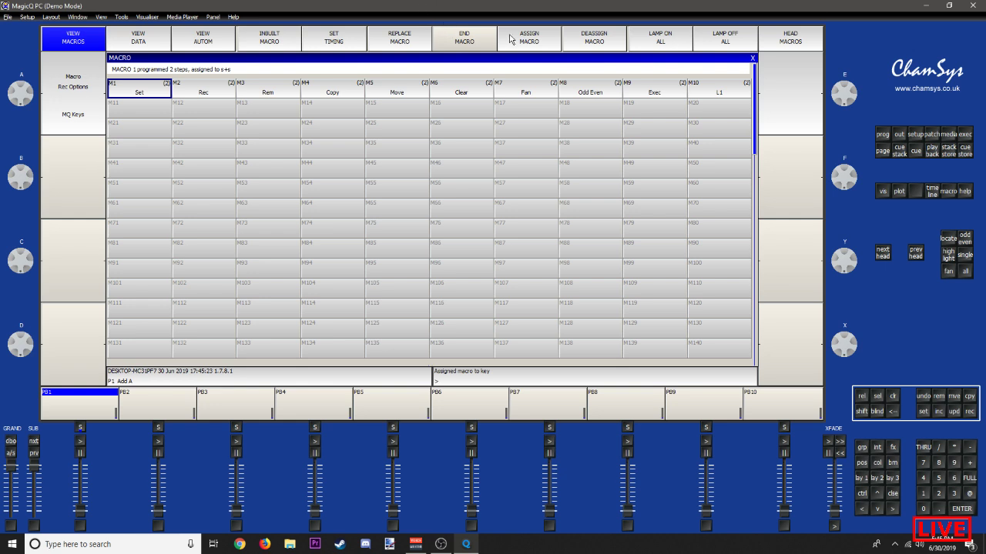
Step: Reassign the Set macro in slot 1 to the uppercase S+S keyboard shortcut
click(519, 41)
key(shift)
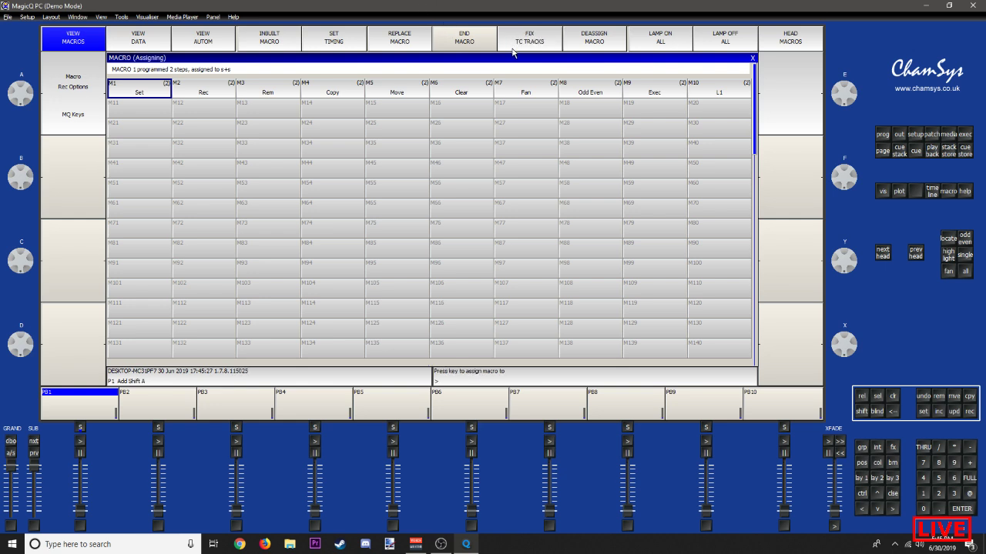
key(shift+s)
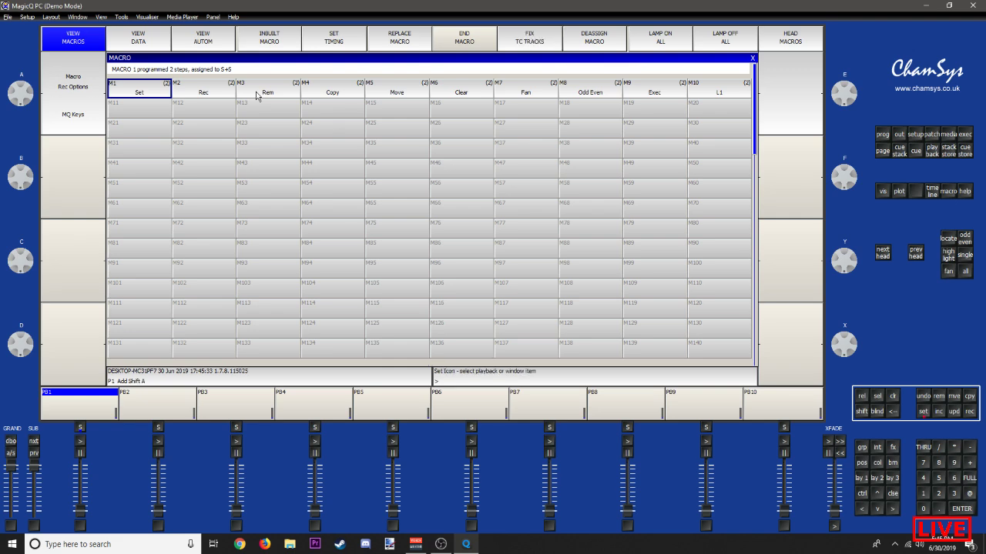
Step: Try the Set shortcut on an empty macro slot and on the RogueR2Wash group, closing the icon browser each time
click(269, 119)
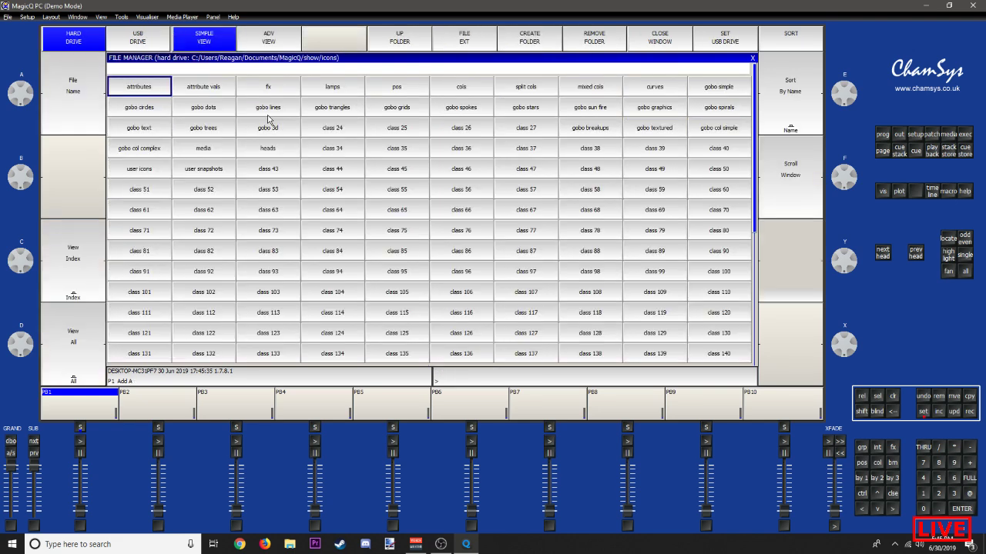
click(752, 60)
click(201, 109)
click(145, 110)
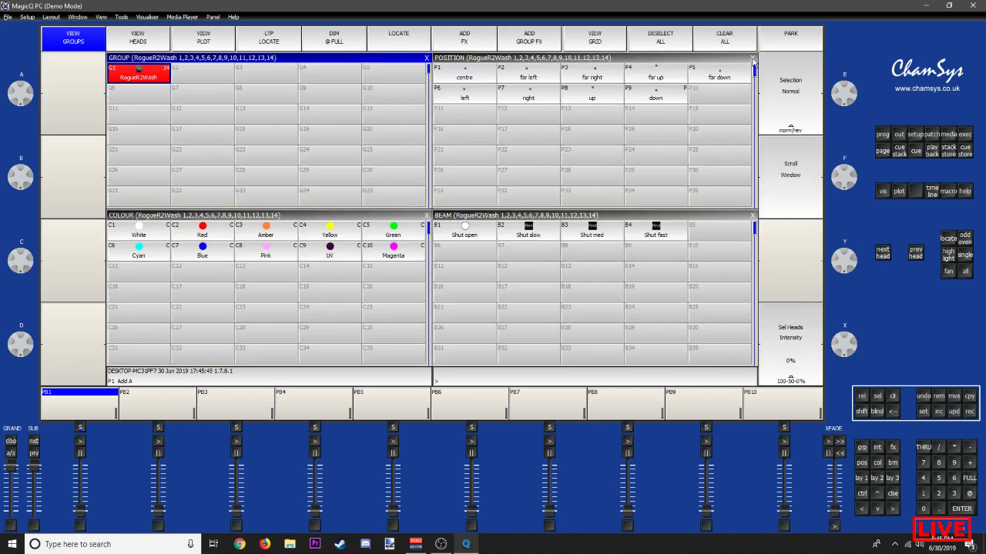
click(754, 60)
key(shift+Insert)
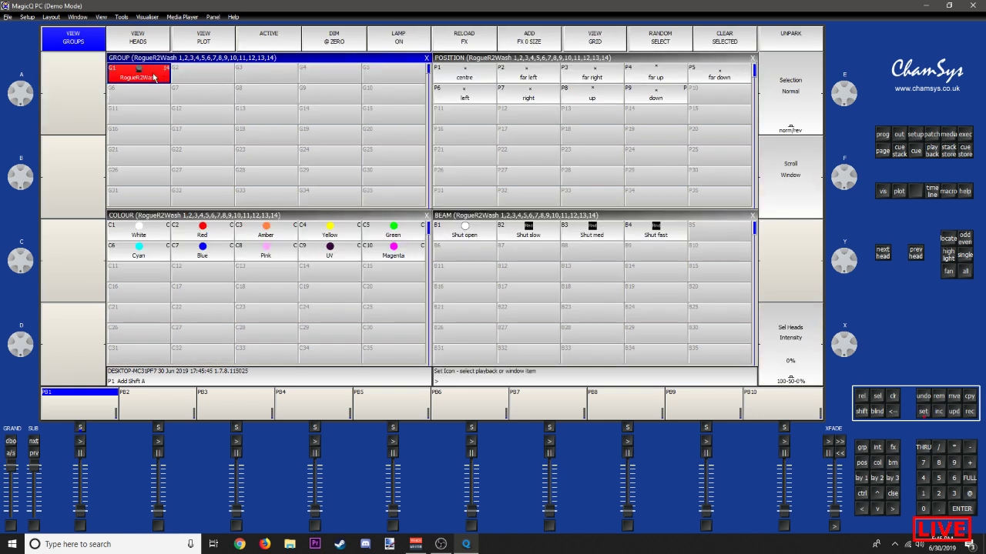
click(150, 78)
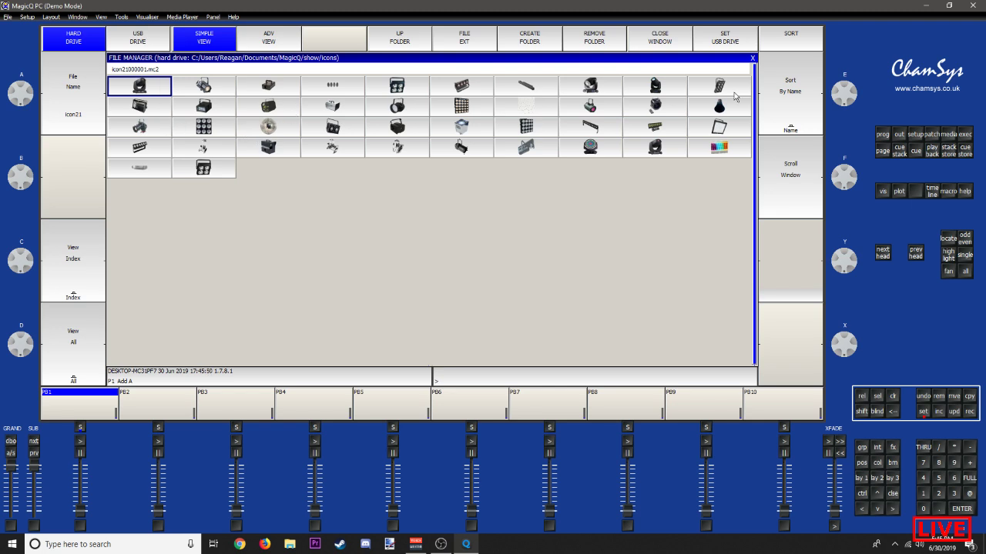
click(753, 57)
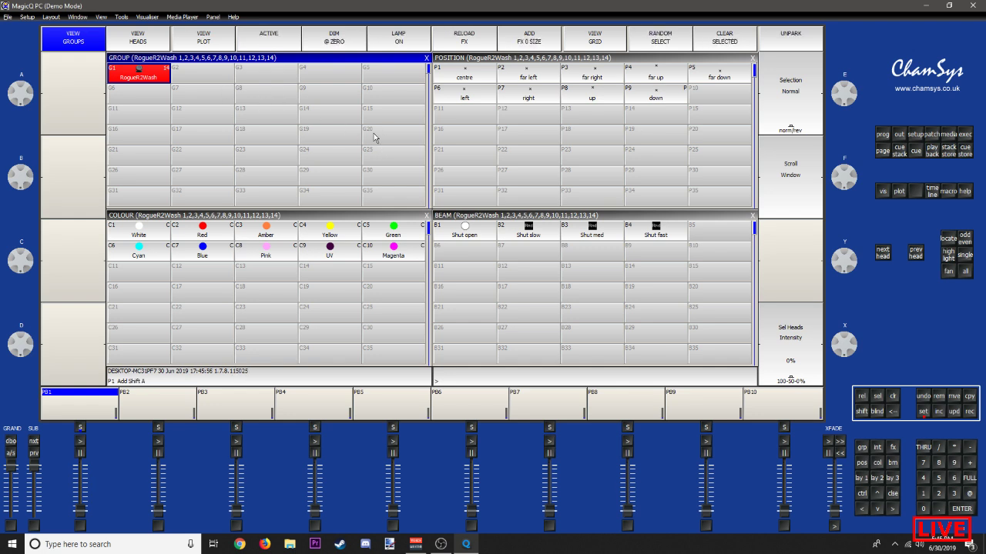
key(shift)
key(shift)
Step: Deassign the Set macro's current shortcut in the macro list and assign it to lowercase s+s
click(948, 193)
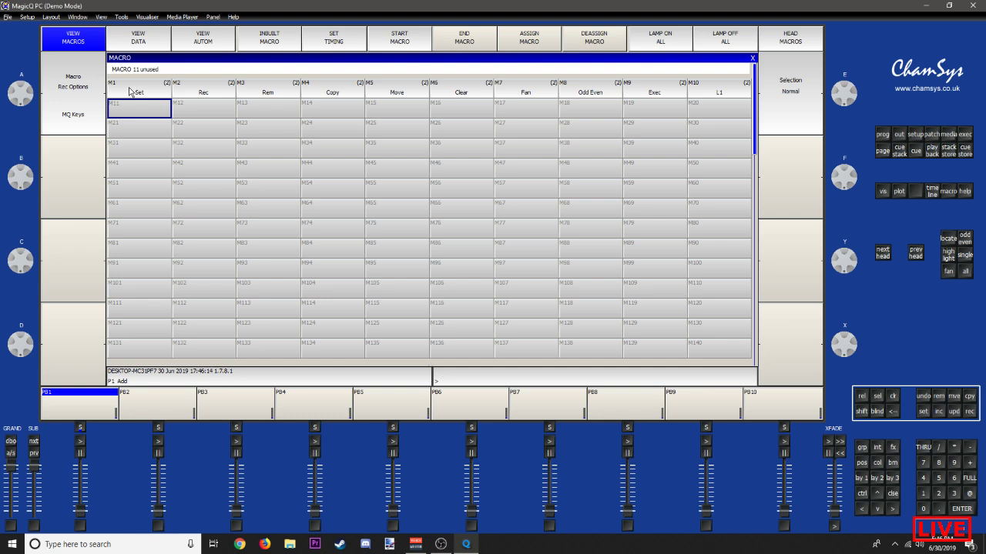
click(129, 92)
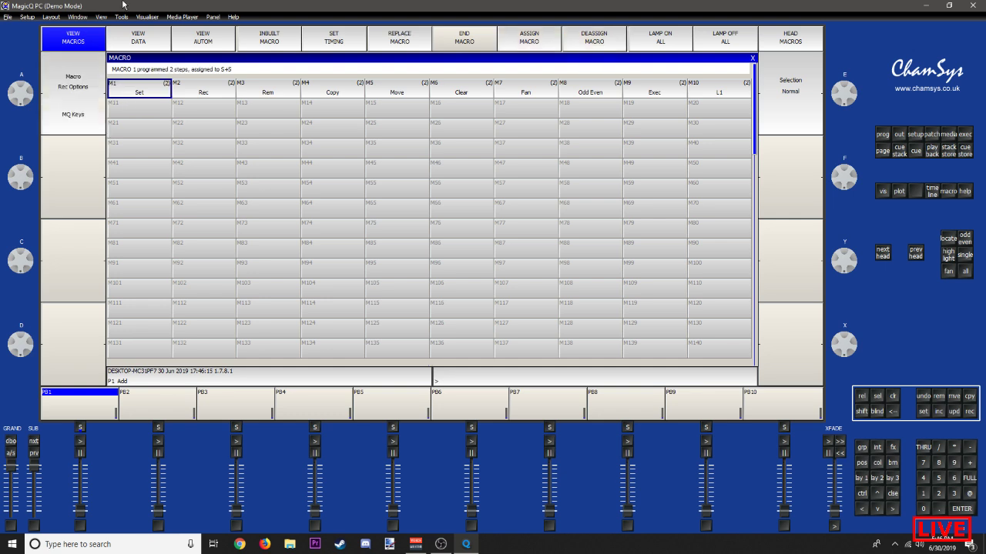
click(588, 45)
click(530, 44)
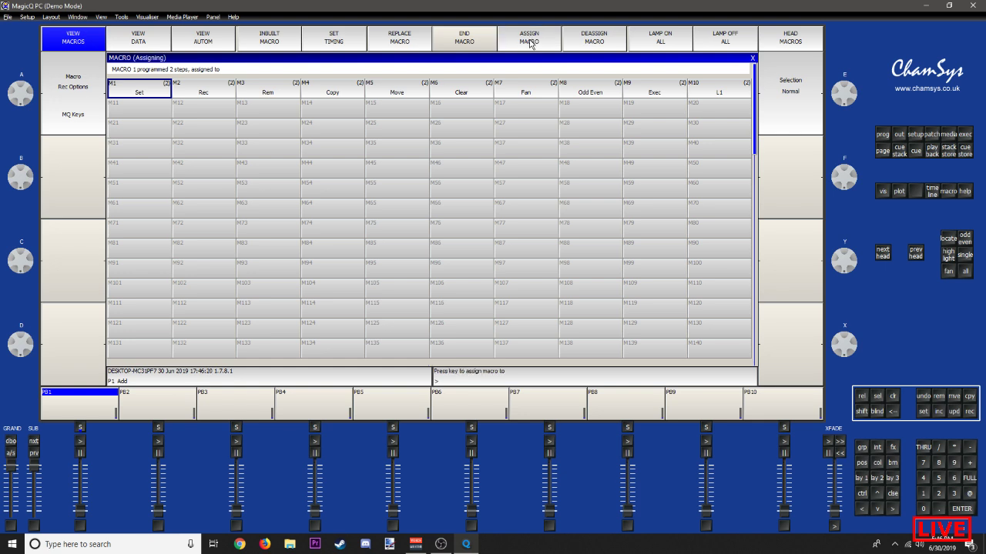
key(shift+s)
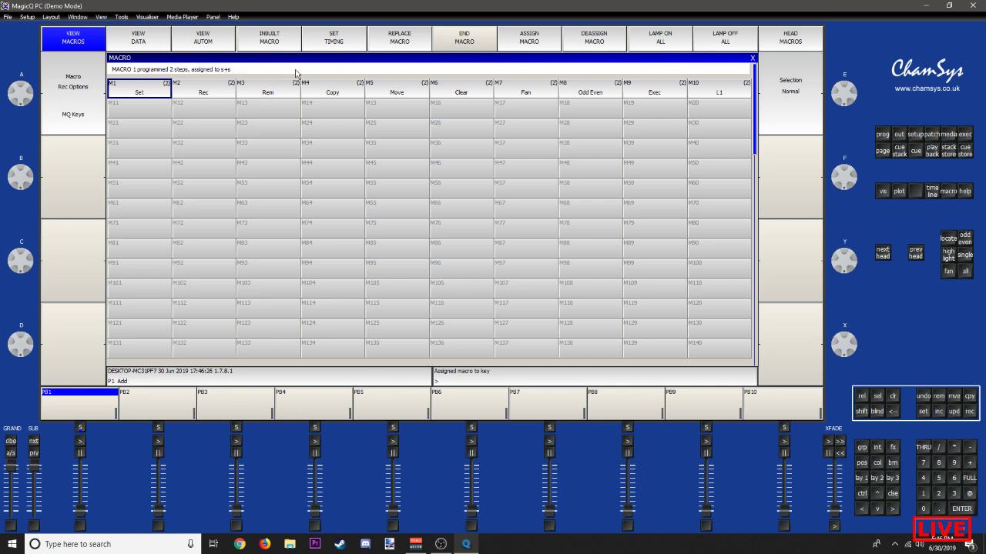
Step: Reapply the s+s keyboard shortcut to the Set macro in slot 1 and close the macro list
click(537, 44)
key(s)
key(s)
click(572, 46)
key(shift+s)
click(751, 60)
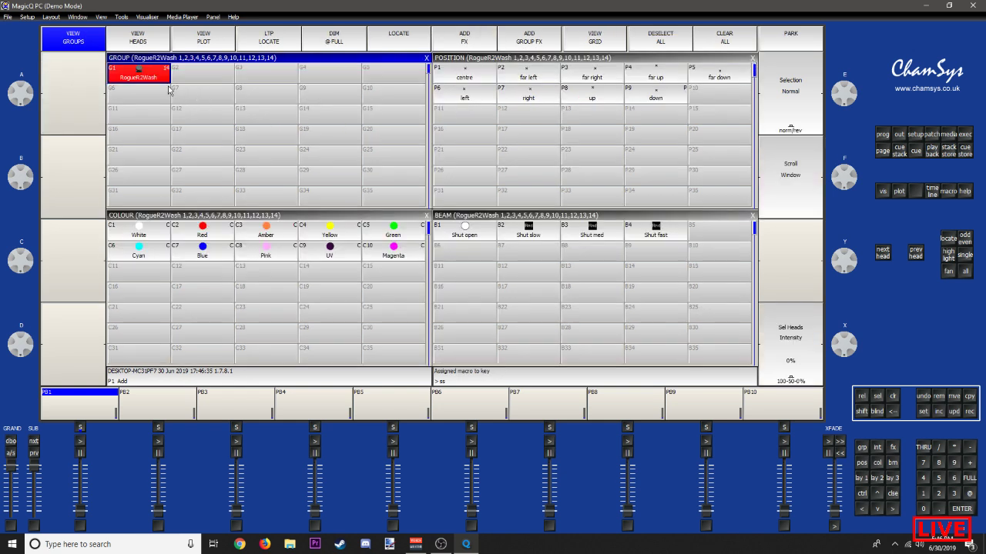
Step: Rename the RogueR2Wash group in slot 1 as ALL using the Set shortcut
key(shift+s)
click(146, 80)
key(shift)
text(AL)
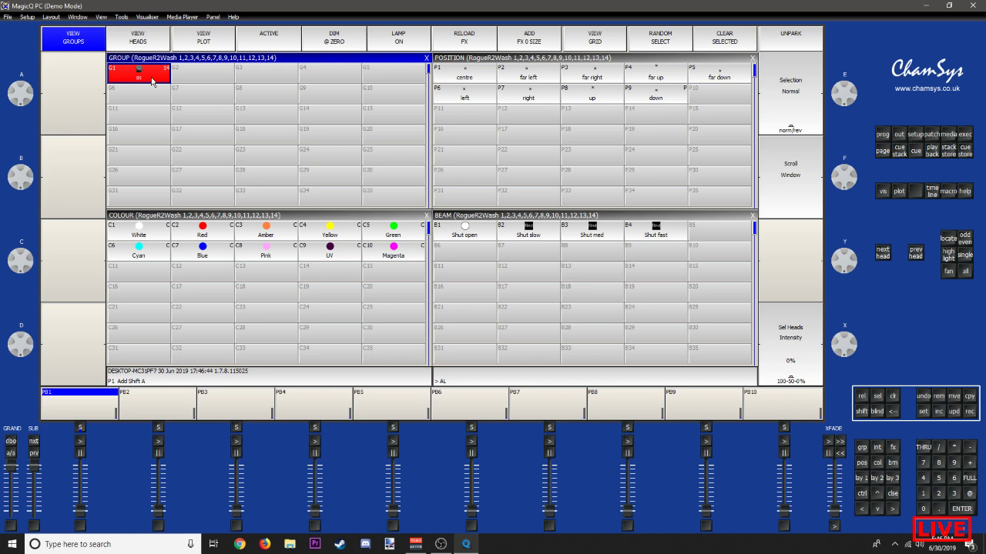
text(L)
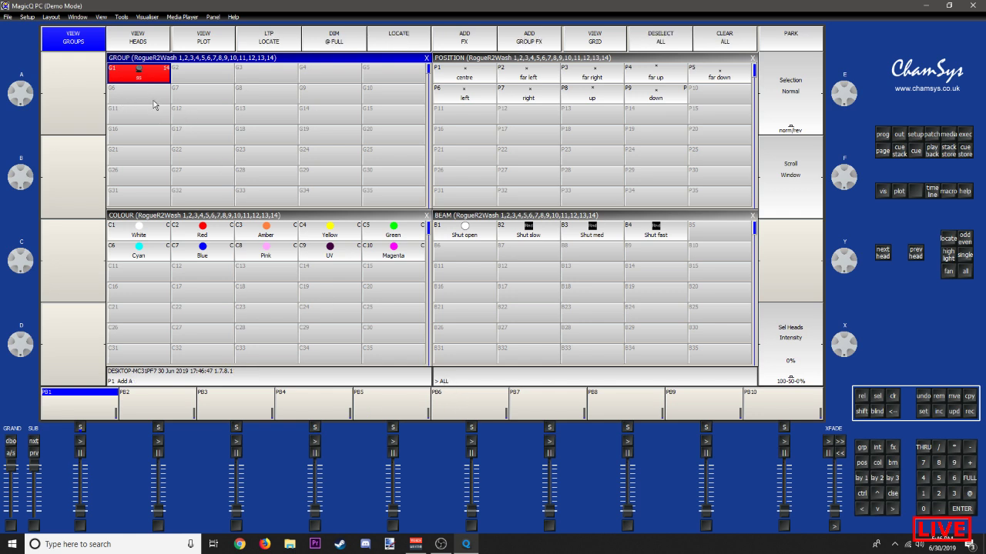
click(155, 76)
Step: Open the macro list and reassign the Set macro in slot 1 to the q+q shortcut
click(948, 192)
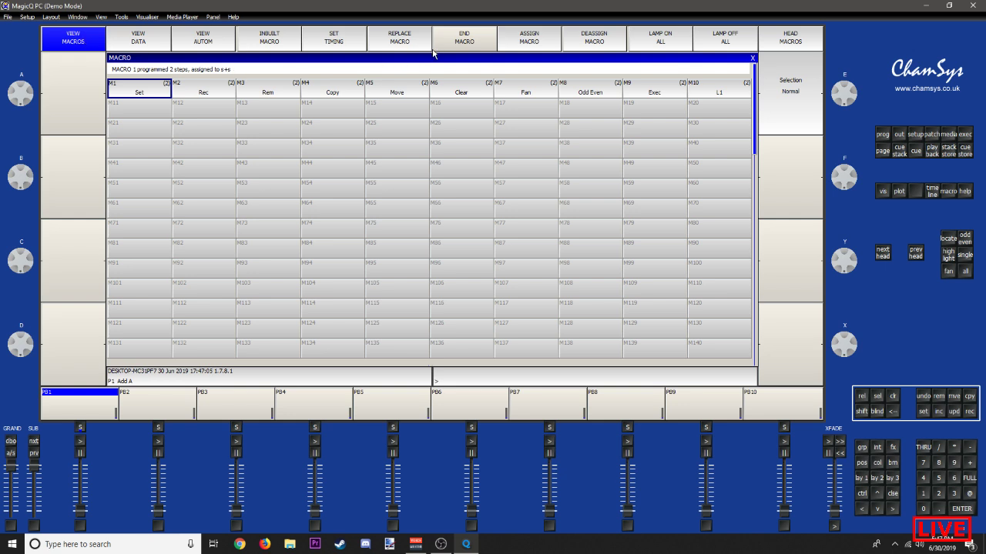
click(513, 46)
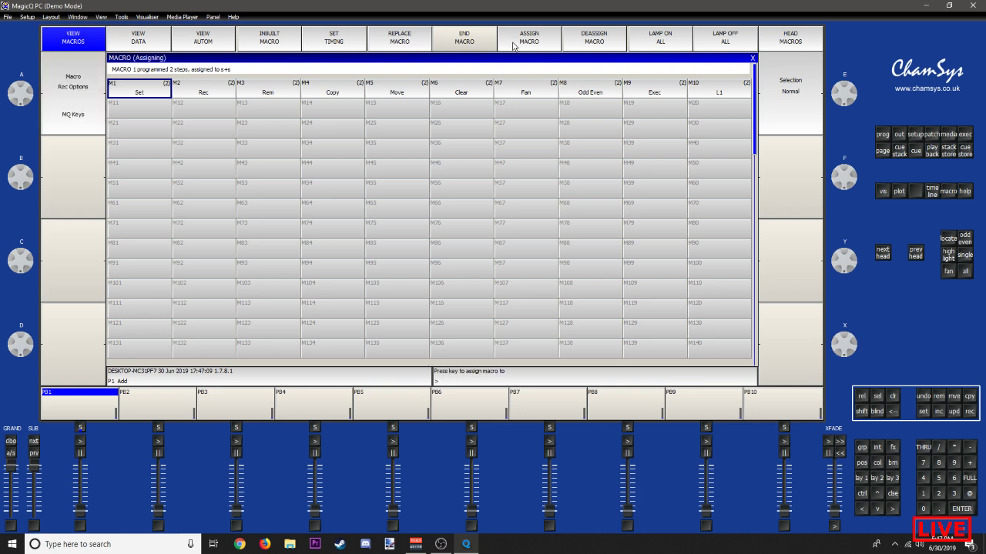
text(sq)
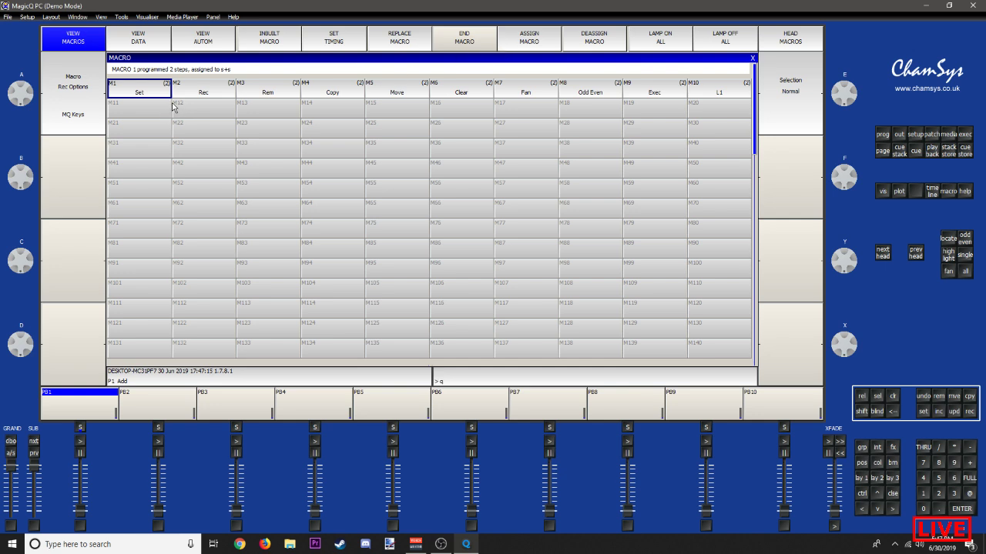
key(shift+s)
click(526, 42)
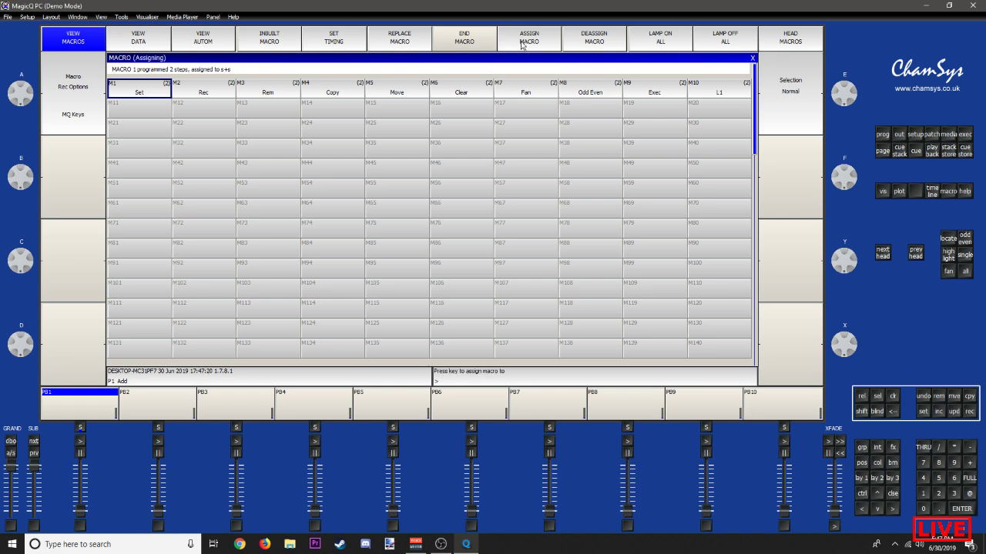
key(s)
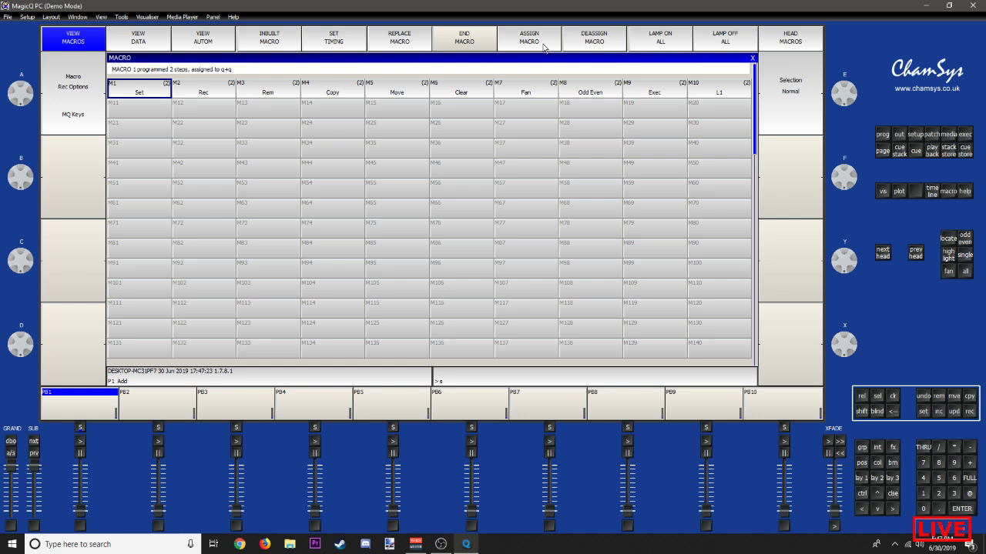
Step: Return the Set macro in slot 1 to the lowercase s+s keyboard shortcut
click(543, 47)
text(qs)
click(536, 39)
key(s)
click(537, 45)
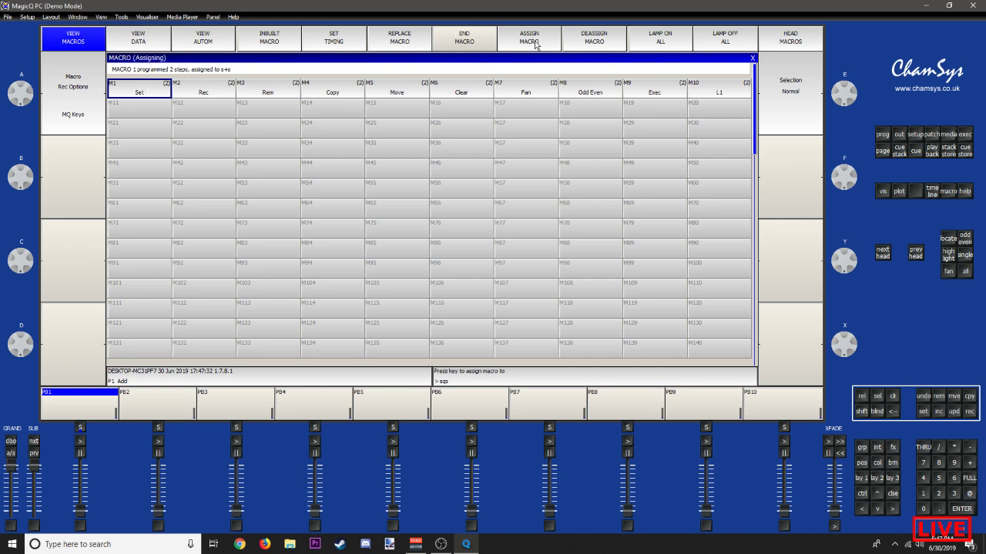
key(s)
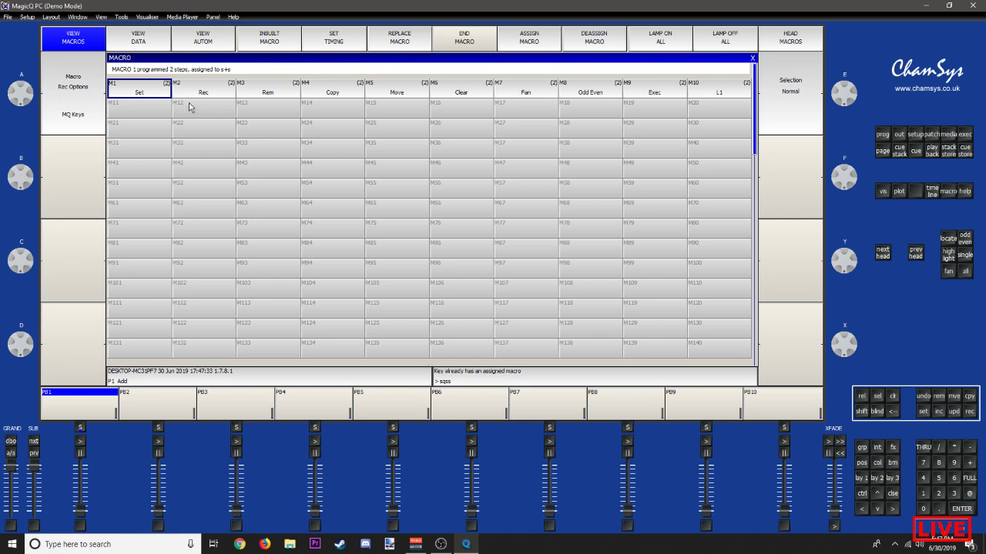
Step: Assign the Rec macro to the r key and the Rem macro to d+d
click(192, 97)
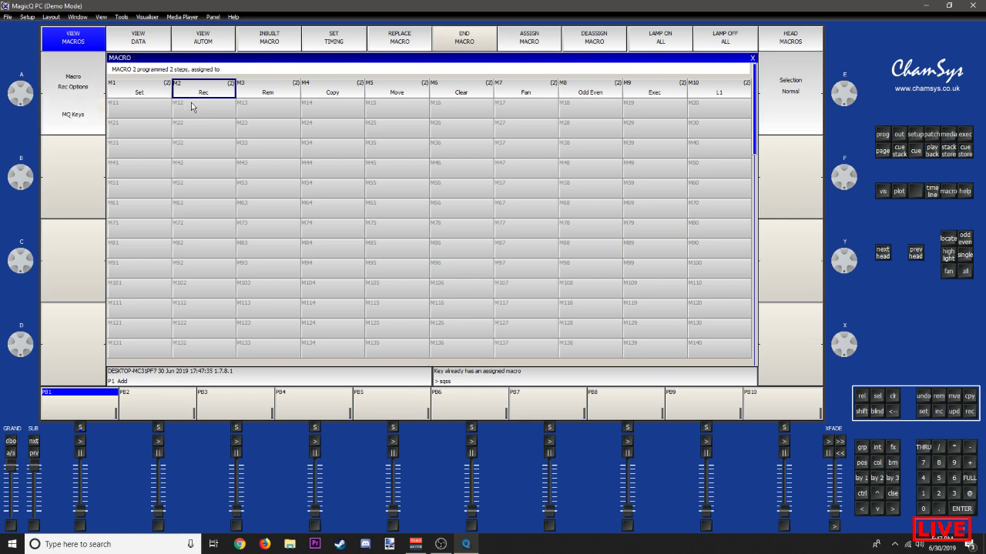
click(515, 49)
key(r)
key(Right)
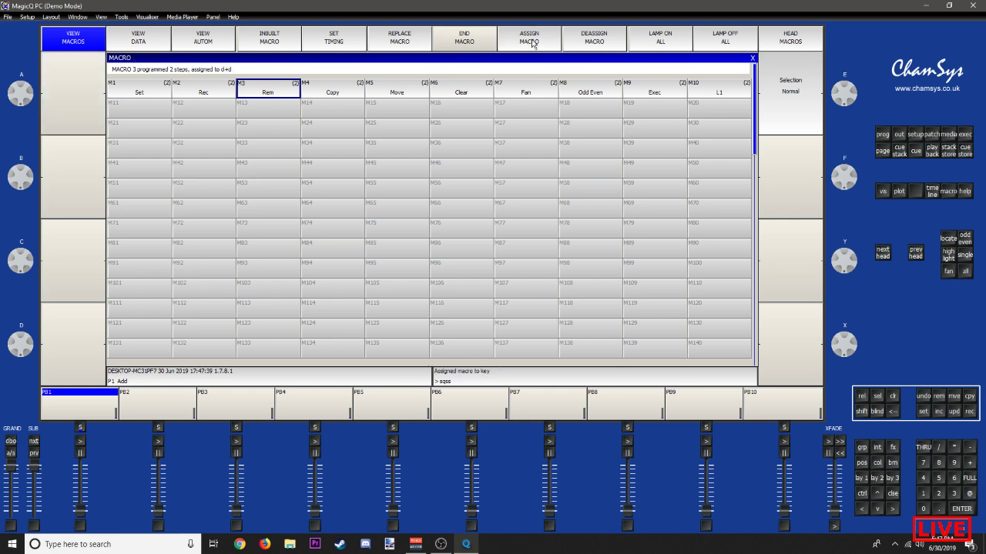
Step: Assign shortcut keys to the Copy, Move and Clear macros, using p+p for Copy and c+c for Clear
key(Right)
click(531, 44)
key(c)
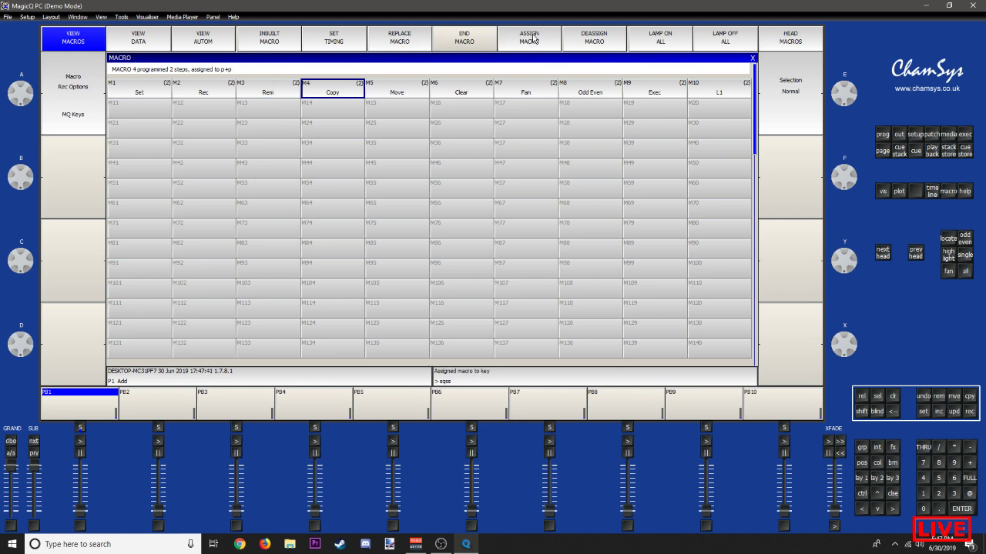
key(Right)
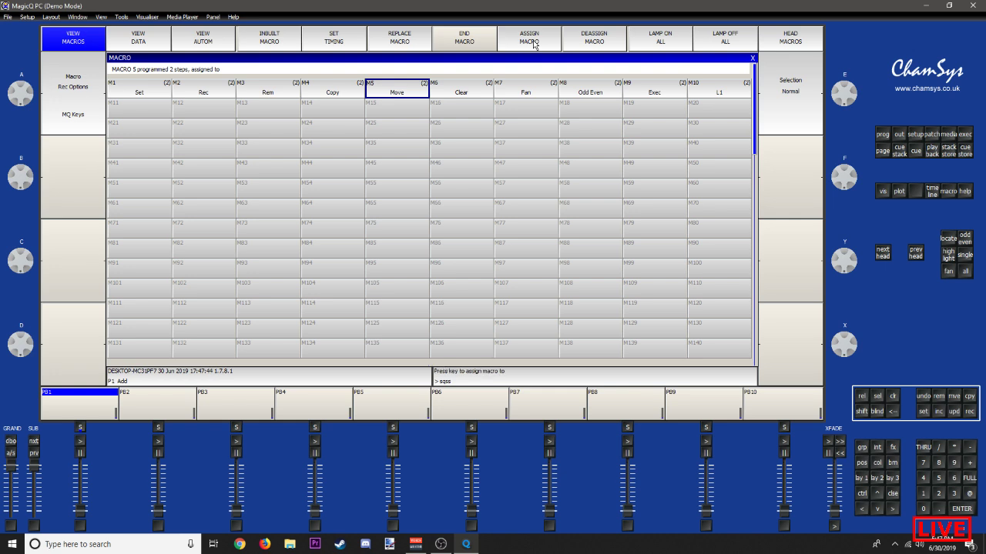
key(Right)
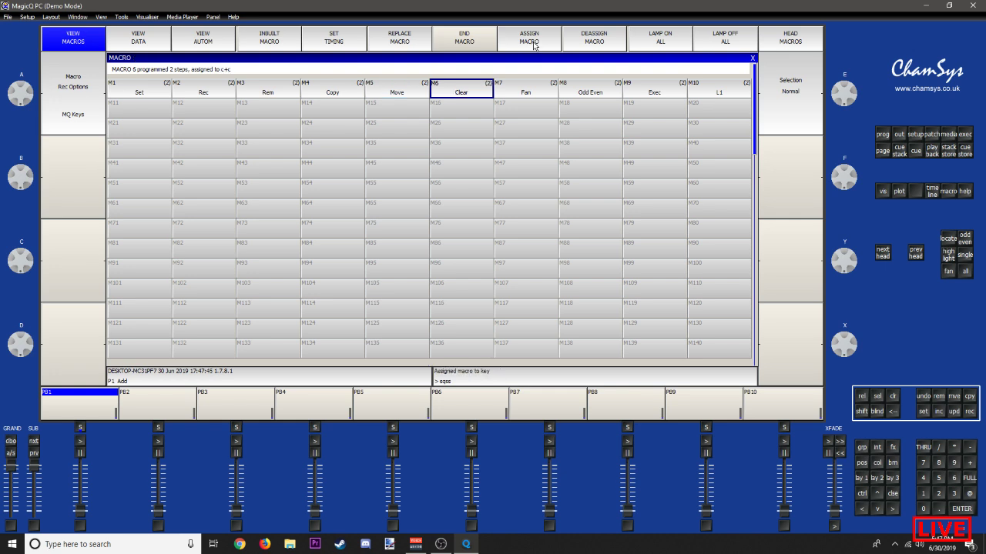
Step: Assign a shortcut key to the Fan macro and the o key to the Odd Even macro
key(Right)
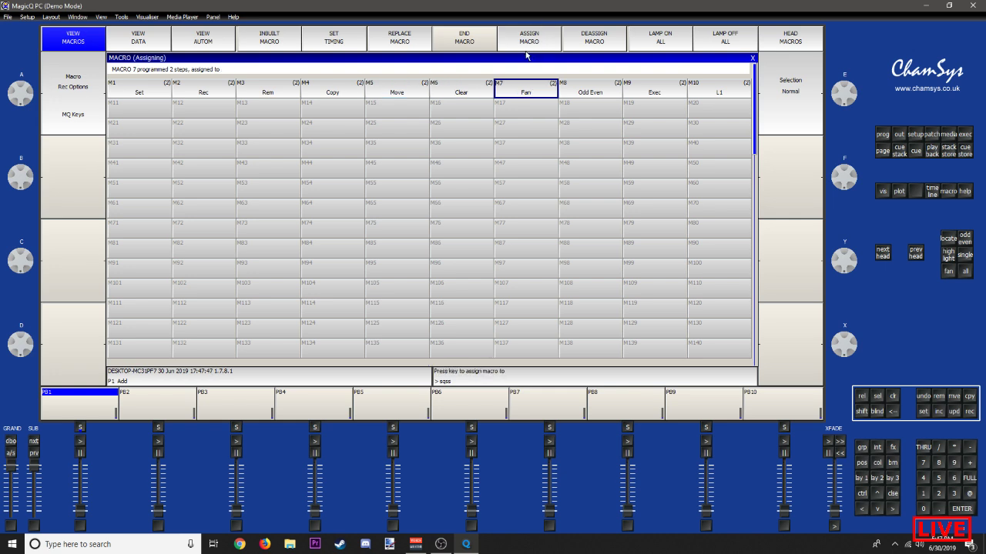
key(Right)
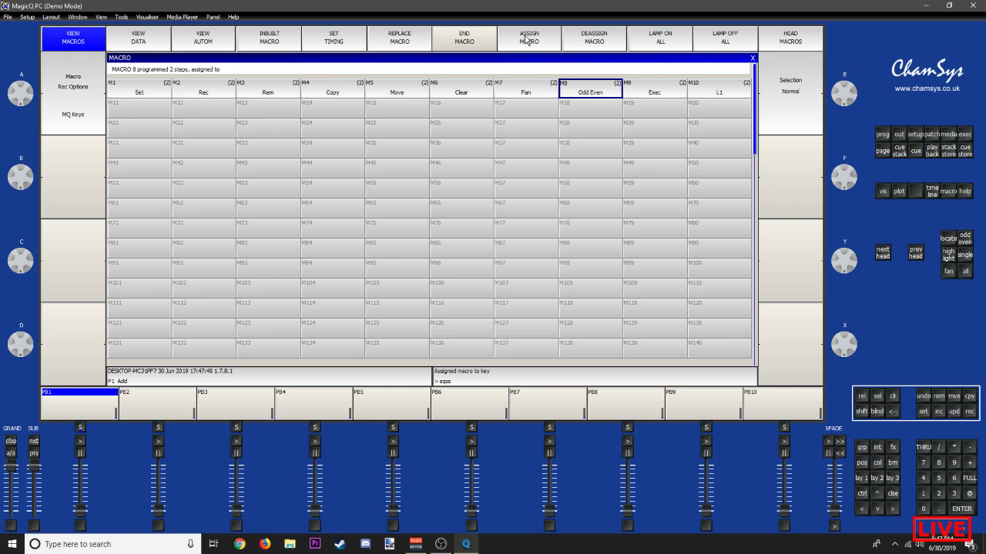
click(527, 40)
key(o)
Step: Assign a shortcut key to the Exec macro and the l key to the L1 macro, closing the macro list
key(Right)
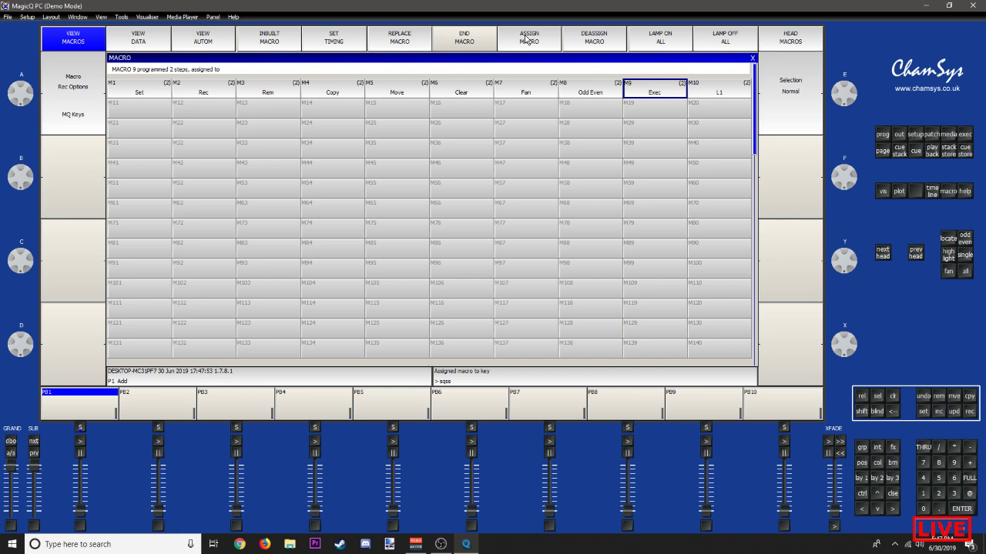
click(526, 40)
key(Right)
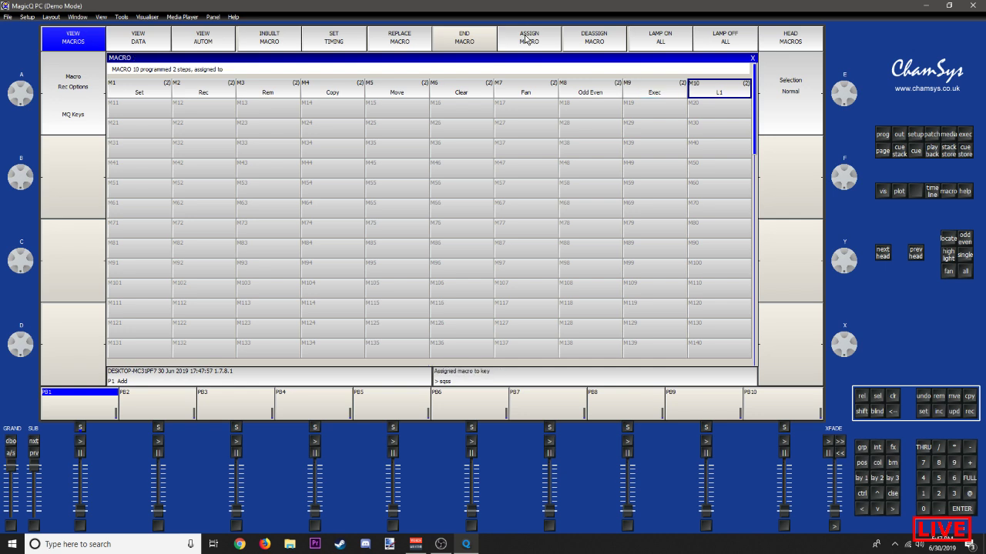
click(526, 39)
key(l)
click(752, 60)
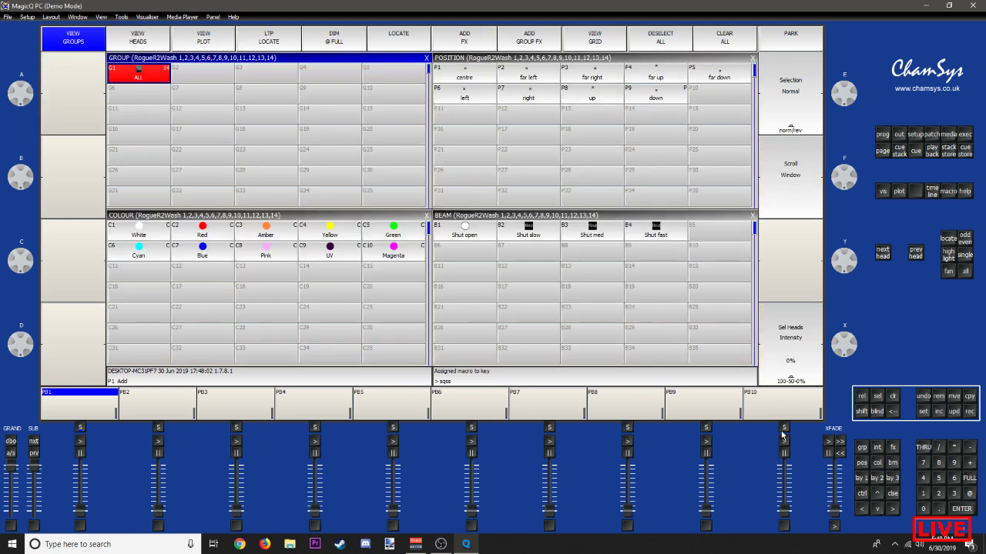
Step: Clear the programmer and record RogueR2Wash heads 1 to 4 as a group in slot 2
text(\)
key(backslash)
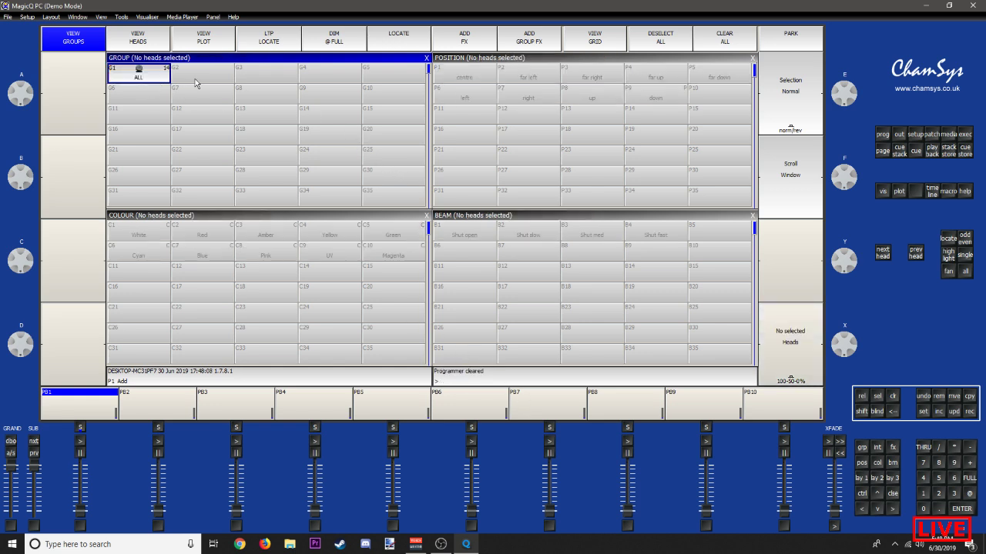
click(194, 82)
click(135, 38)
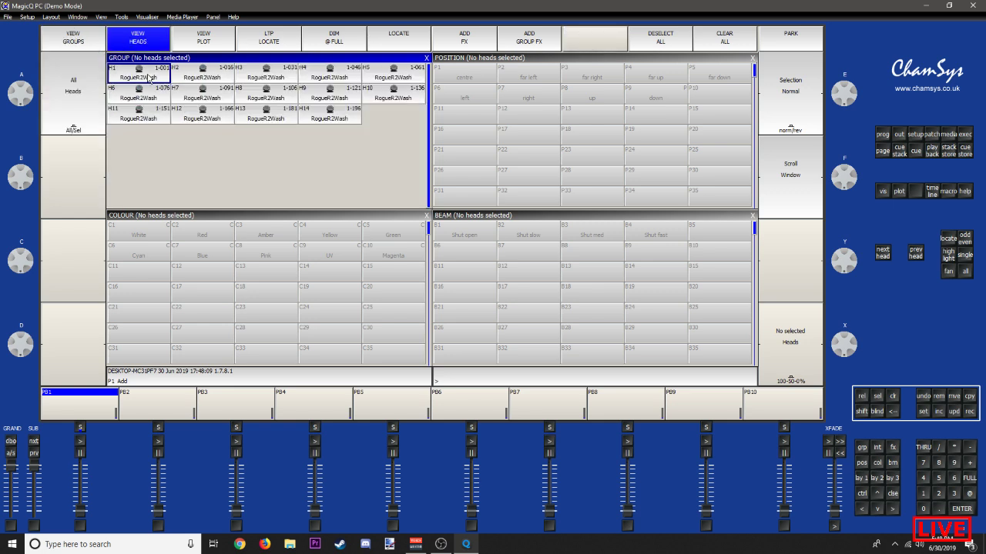
click(147, 76)
click(202, 75)
click(265, 75)
click(323, 74)
click(66, 38)
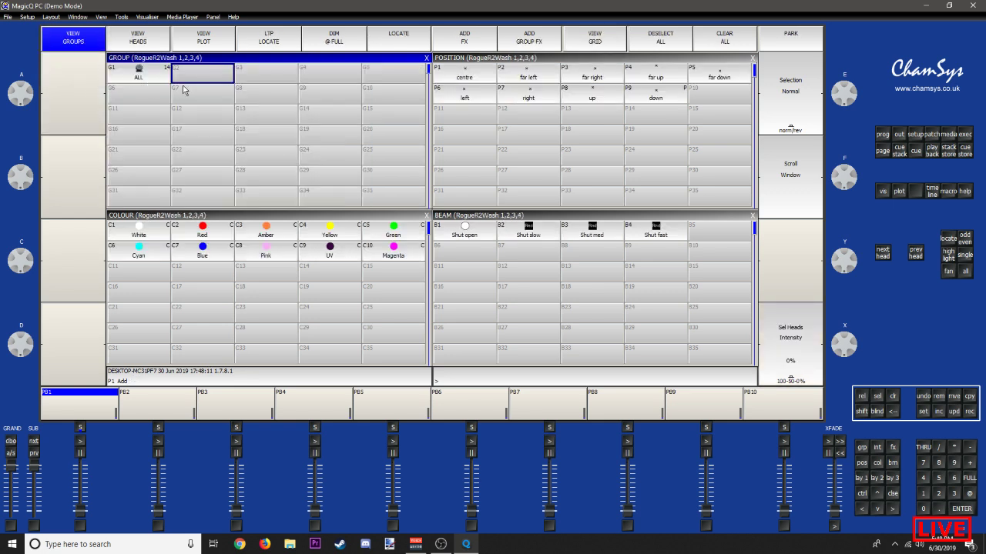
key(r)
click(180, 80)
Step: Record RogueR2Wash heads 5 to 10 as a group in slot 3
click(145, 38)
click(387, 73)
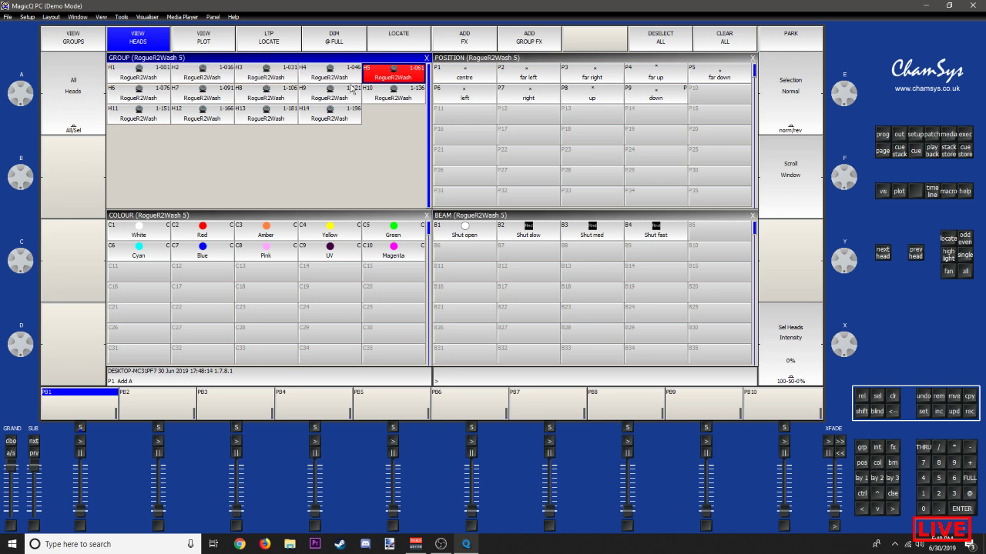
click(152, 96)
click(205, 97)
click(262, 96)
click(327, 96)
click(392, 96)
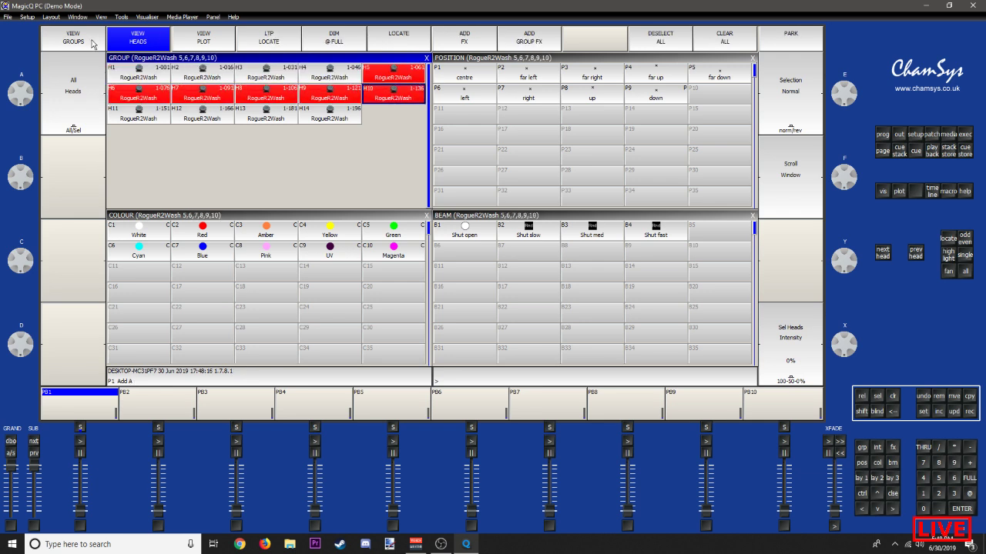
click(92, 44)
key(r)
click(252, 79)
Step: Record RogueR2Wash heads 11 to 14 as a group in slot 4
click(93, 42)
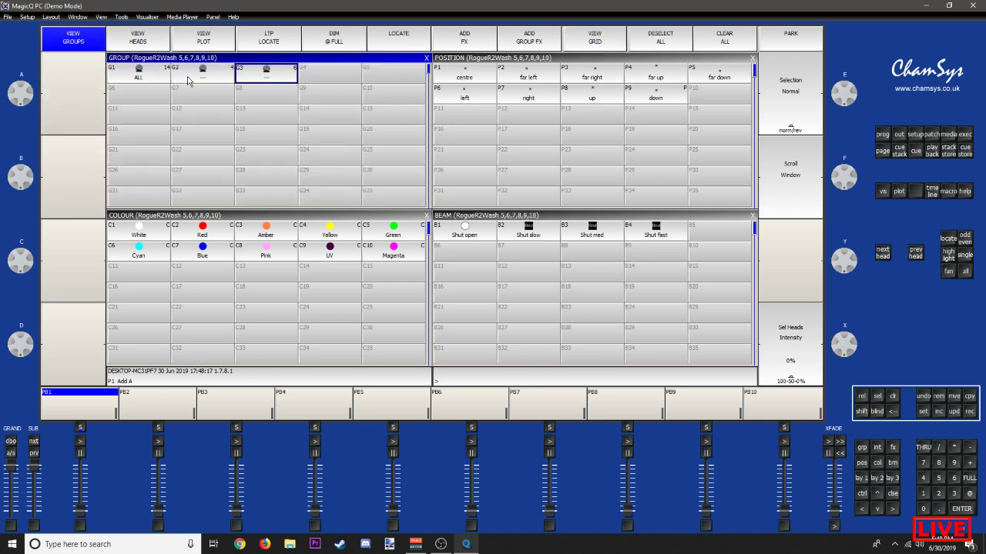
click(152, 44)
click(147, 117)
click(204, 119)
click(264, 120)
click(325, 118)
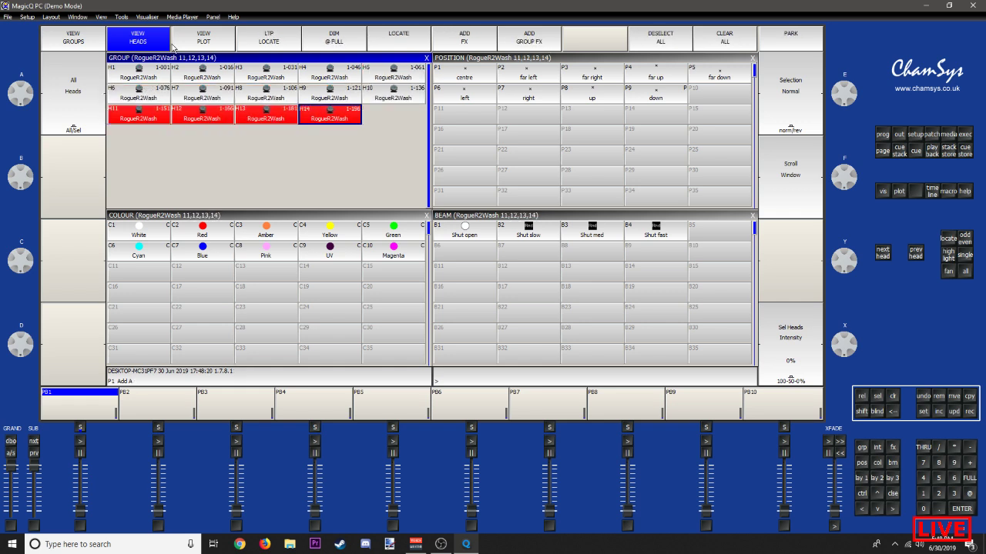
click(66, 36)
key(r)
click(330, 79)
Step: Name the group in slot 2 T1 and the group in slot 3 T2
key(s)
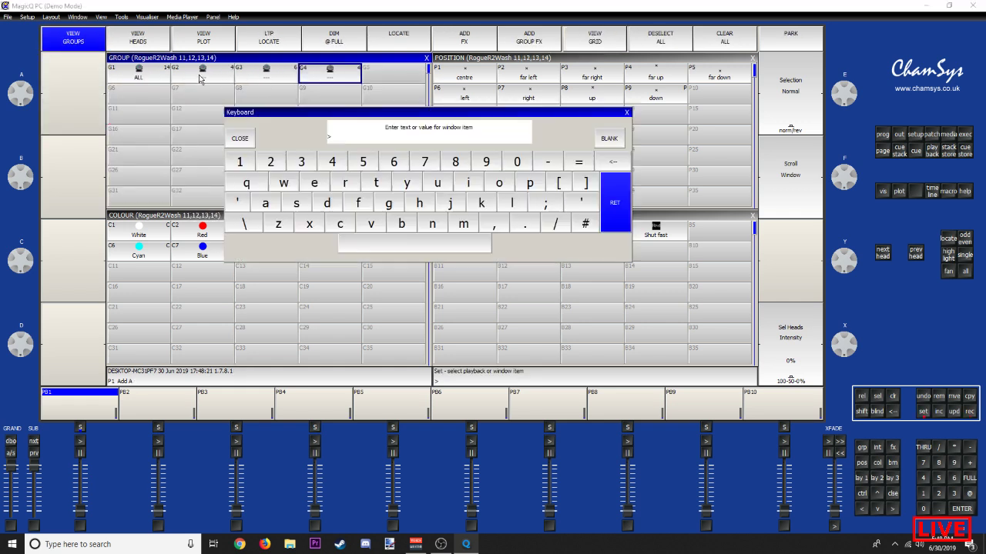
click(200, 79)
text(R1)
key(Return)
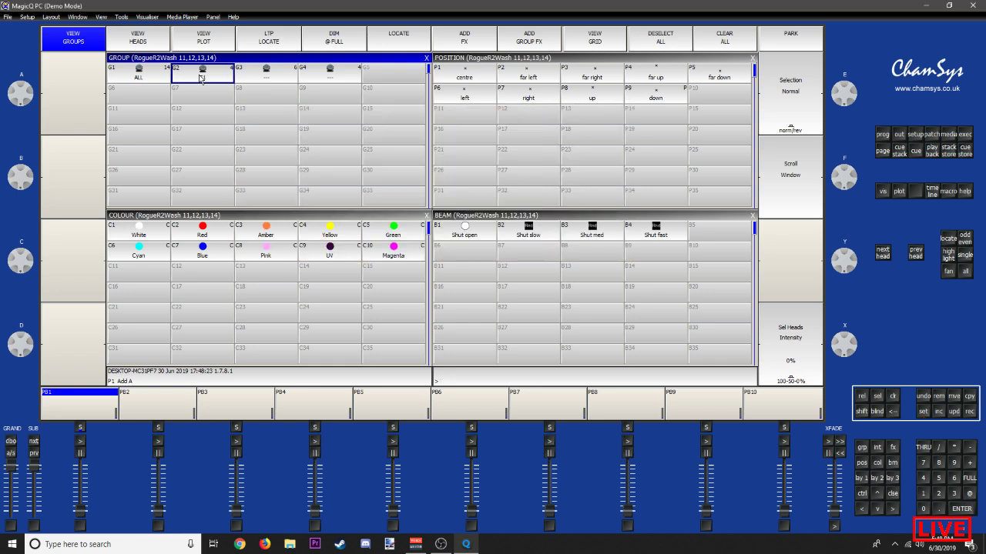
click(269, 80)
text(T)
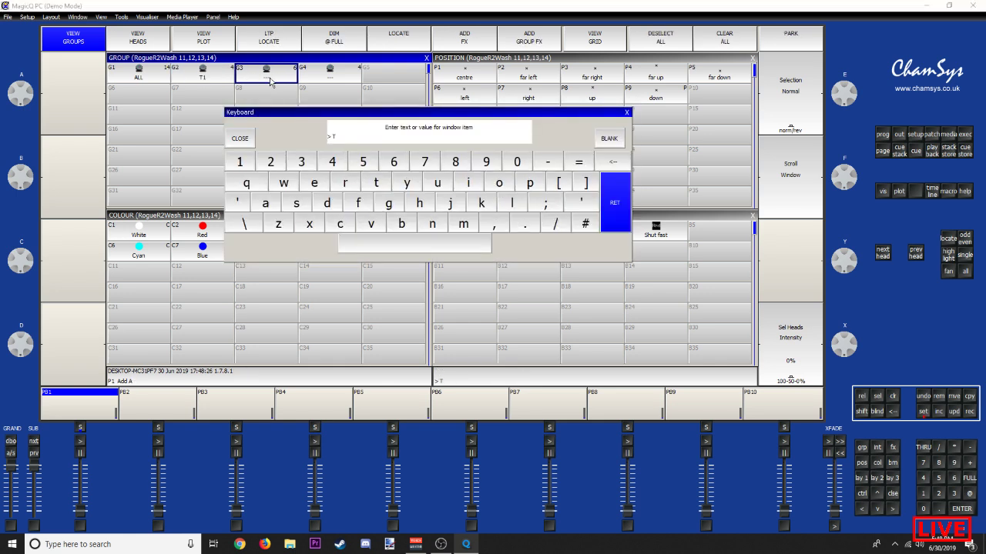
text(2)
key(Return)
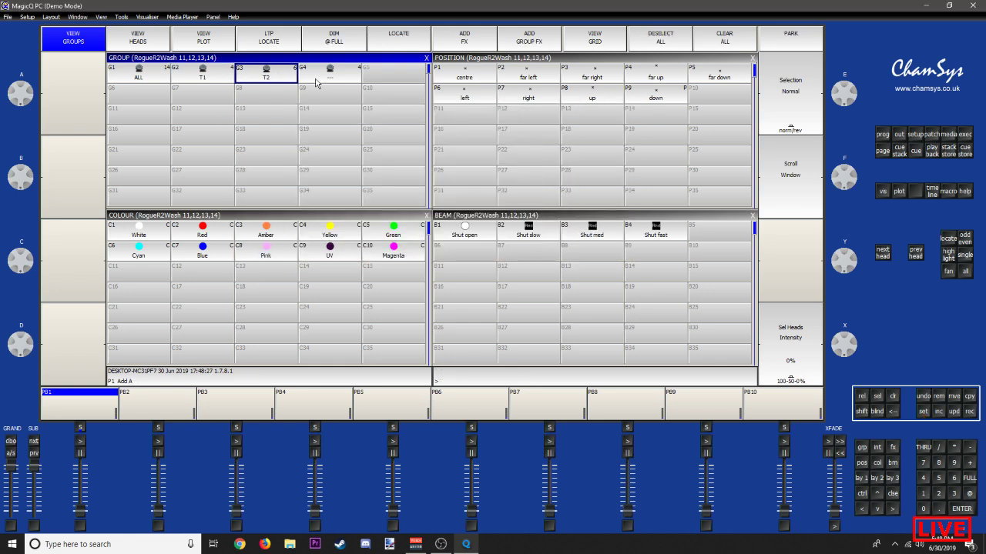
Step: Name the group in slot 4 T3 and close the Execute window
click(321, 83)
text(T)
key(F3)
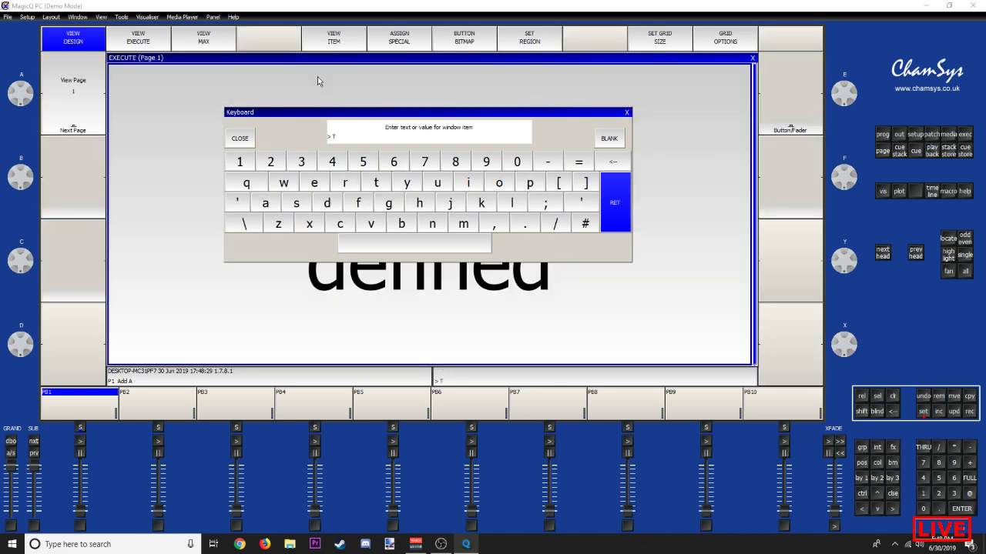
text(3)
key(Return)
click(753, 60)
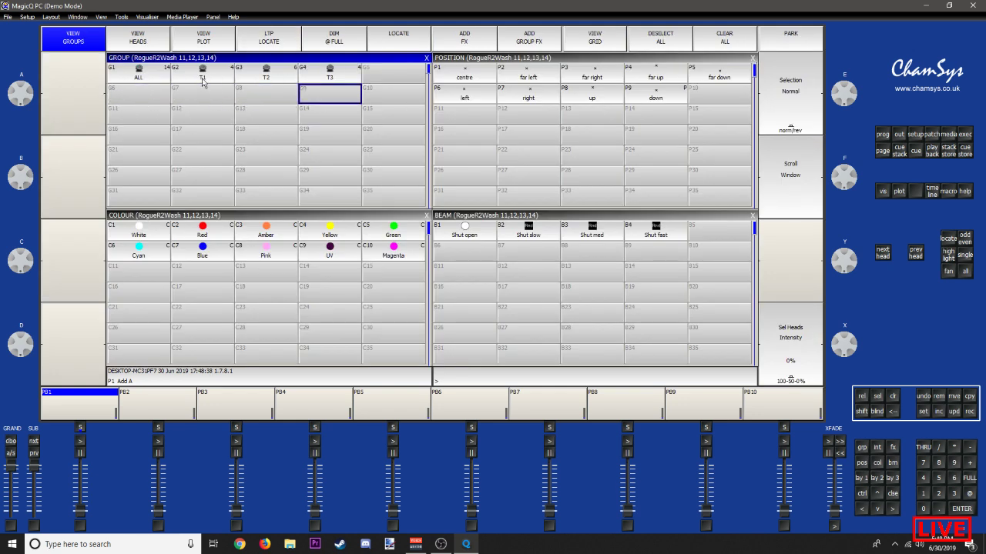
Step: Select the T1 group with odd/even subselection and start the visualiser
click(202, 80)
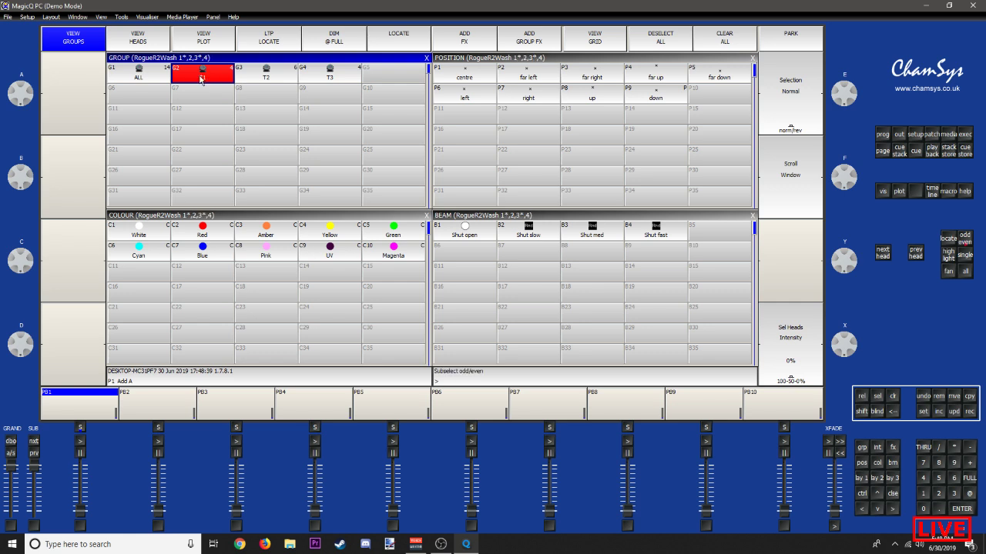
click(147, 17)
click(157, 28)
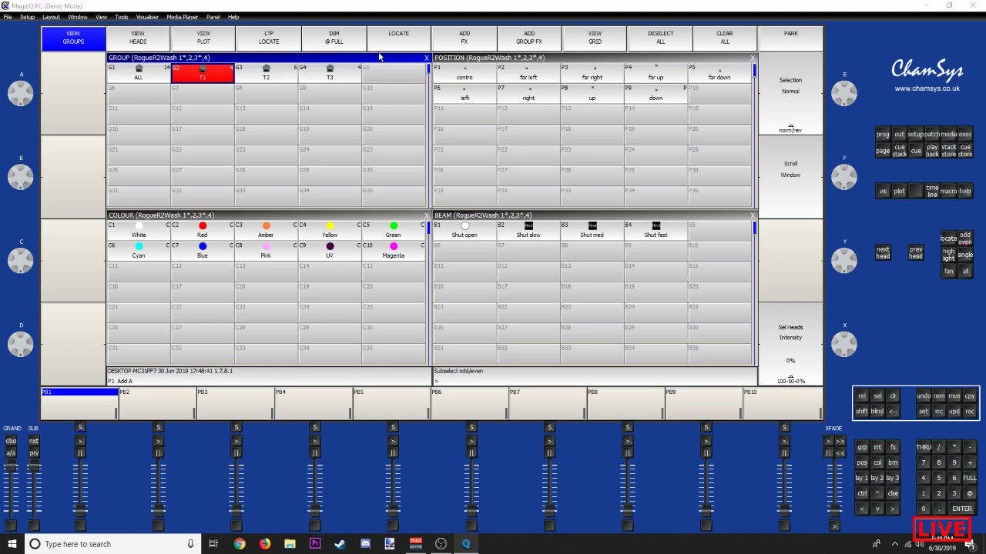
Step: Bring the selected T1 heads to full intensity and check them in the visualiser
click(334, 39)
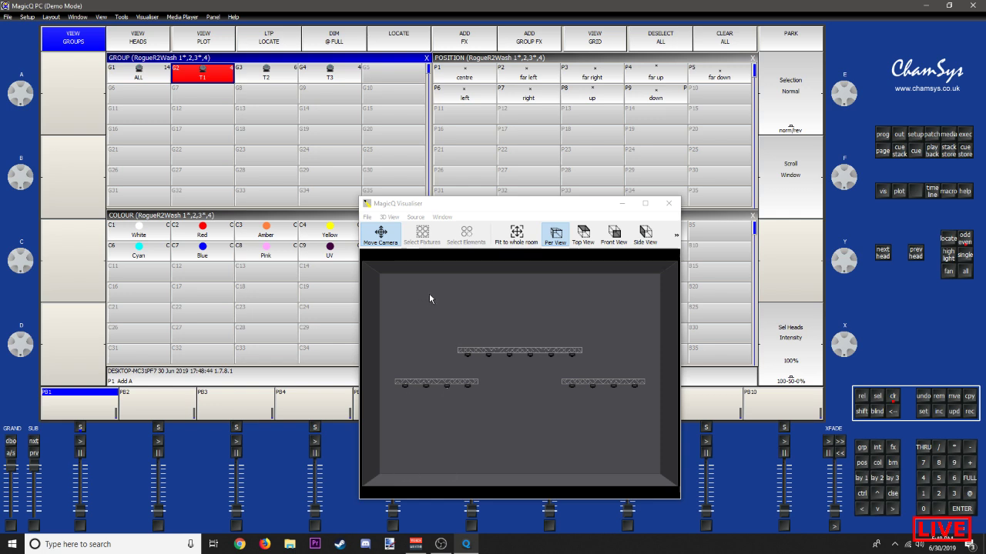
drag(524, 205, 286, 184)
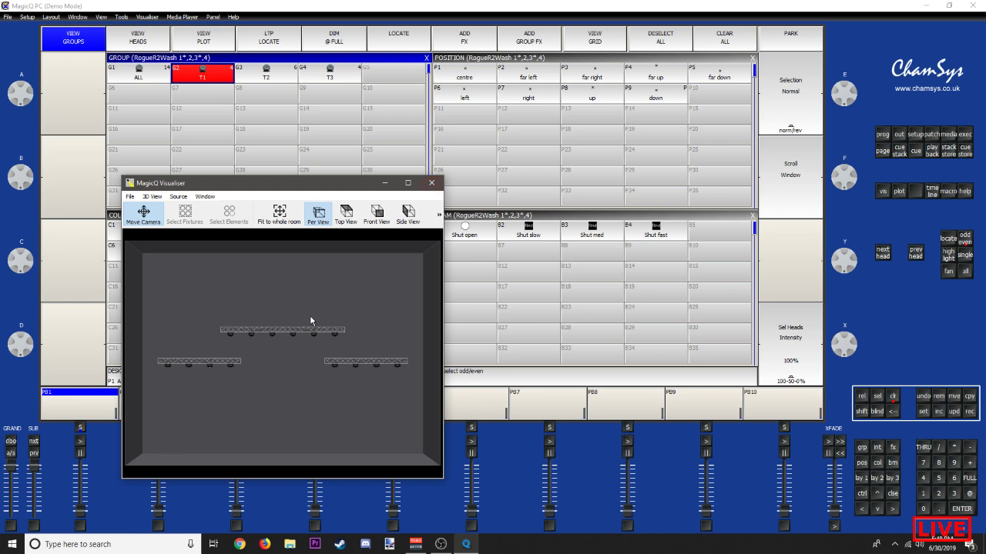
click(432, 184)
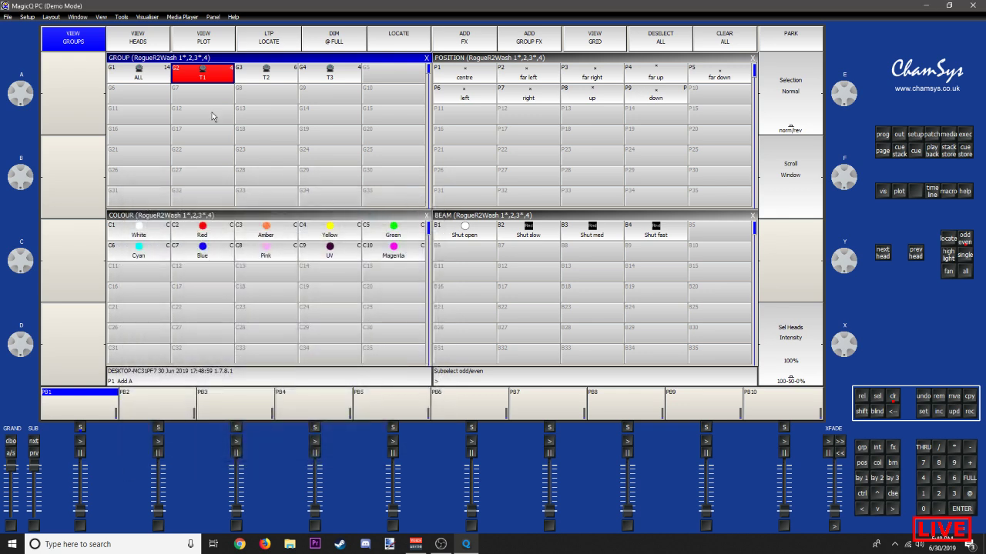
Step: Select the ALL group, locate its heads with the shutter open and clear the programmer
click(197, 81)
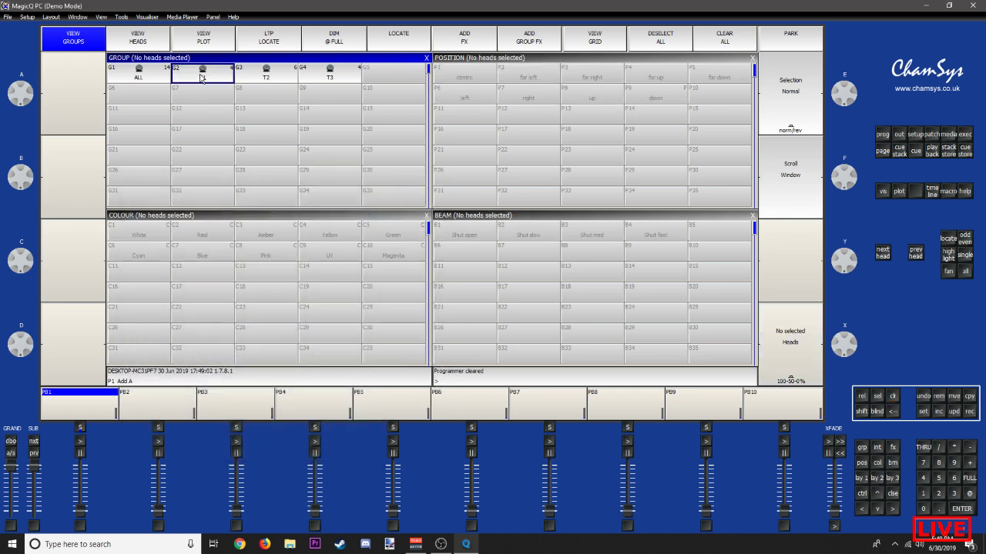
click(120, 79)
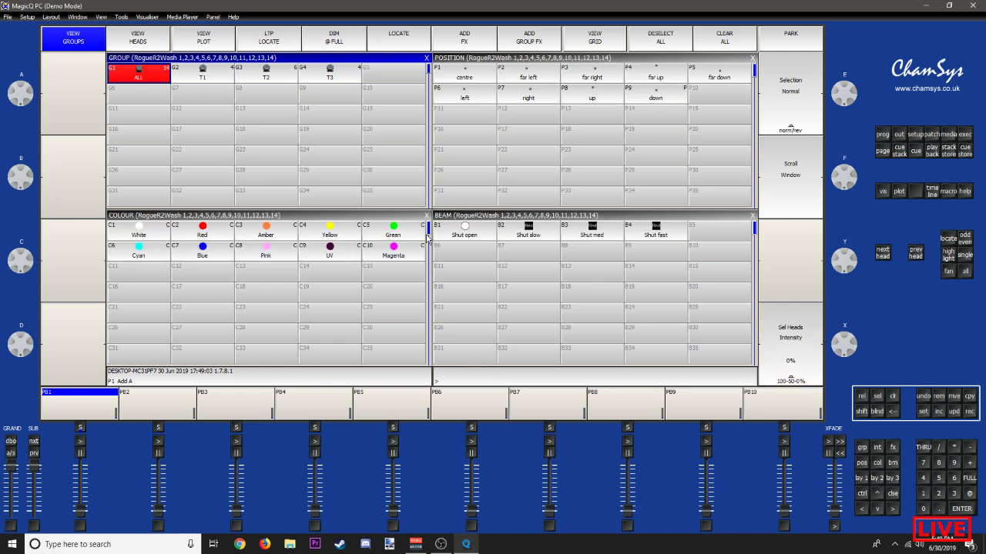
click(460, 238)
click(136, 78)
click(390, 39)
click(893, 396)
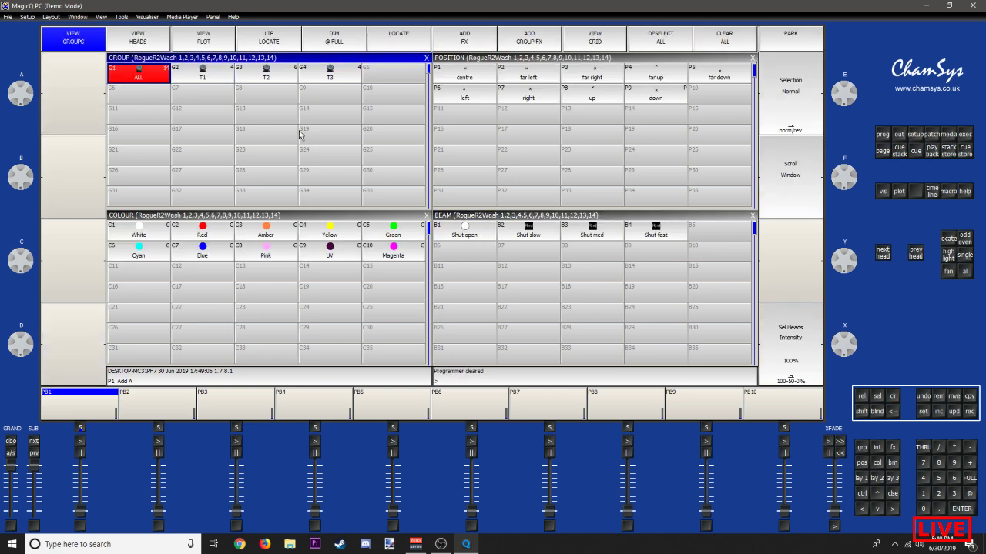
Step: Record T1's outer heads, RogueR2Wash 1 and 4, as a group in slot 7
click(180, 103)
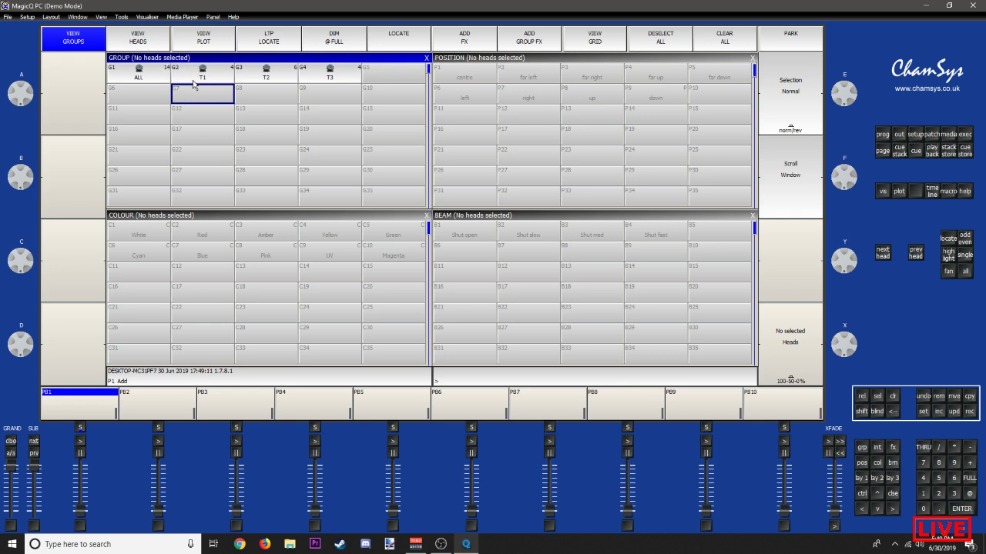
click(193, 79)
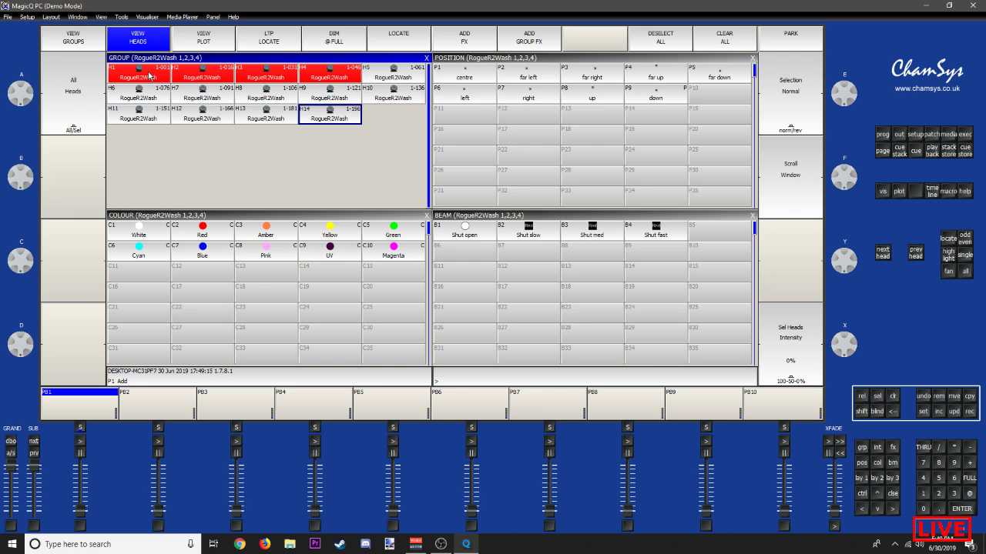
click(150, 75)
shift+click(329, 74)
click(137, 36)
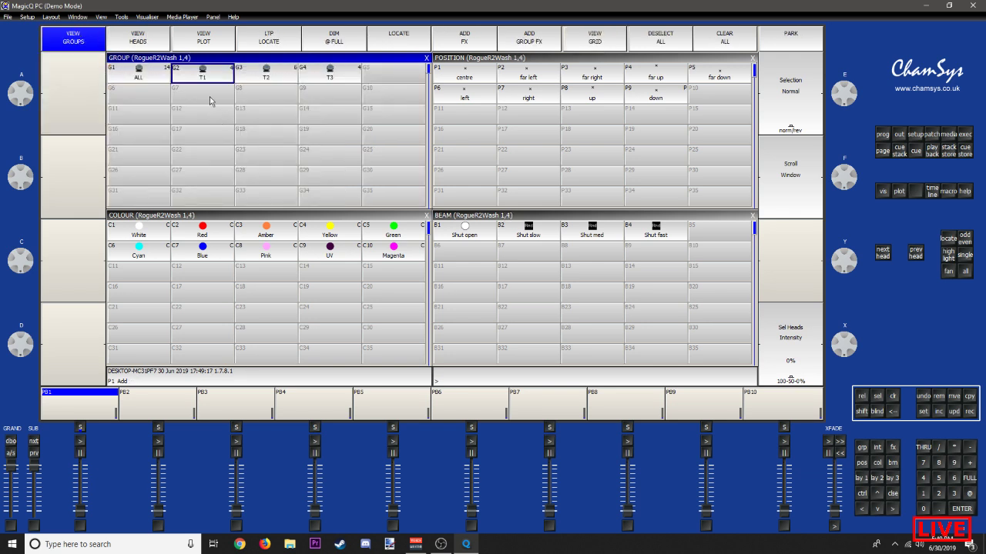
click(199, 99)
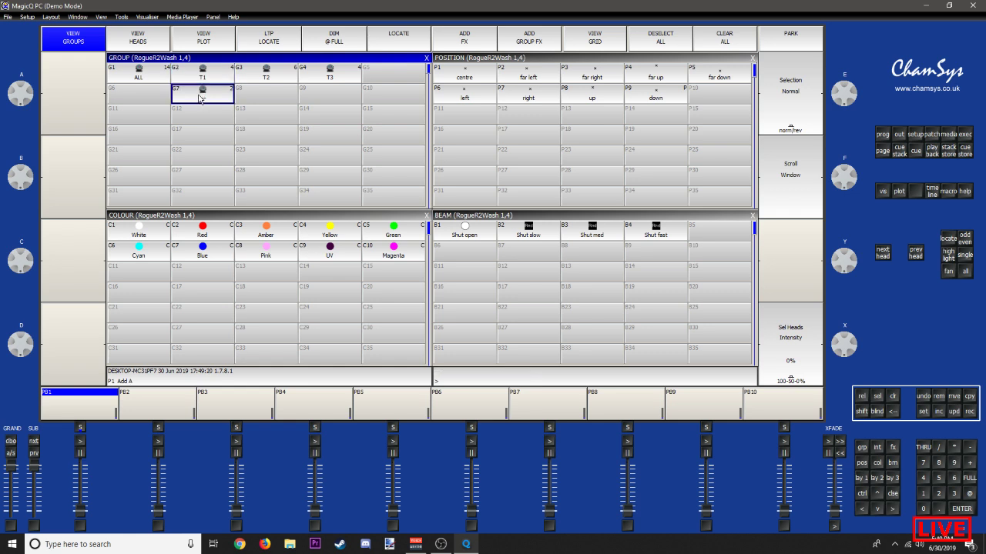
Step: Name the group in slot 7 T1 IN
right_click(199, 99)
text(IN)
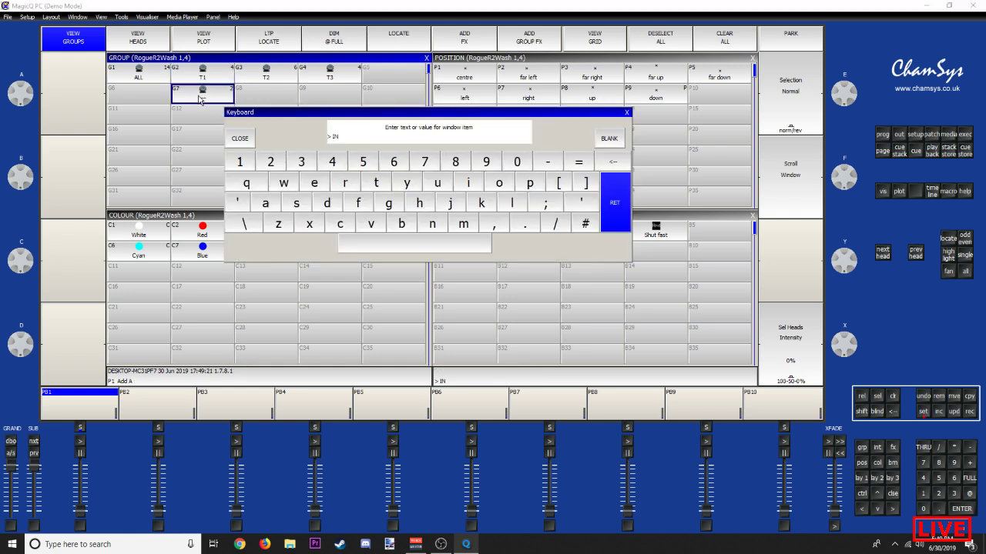
key(BackSpace)
key(BackSpace)
text(T)
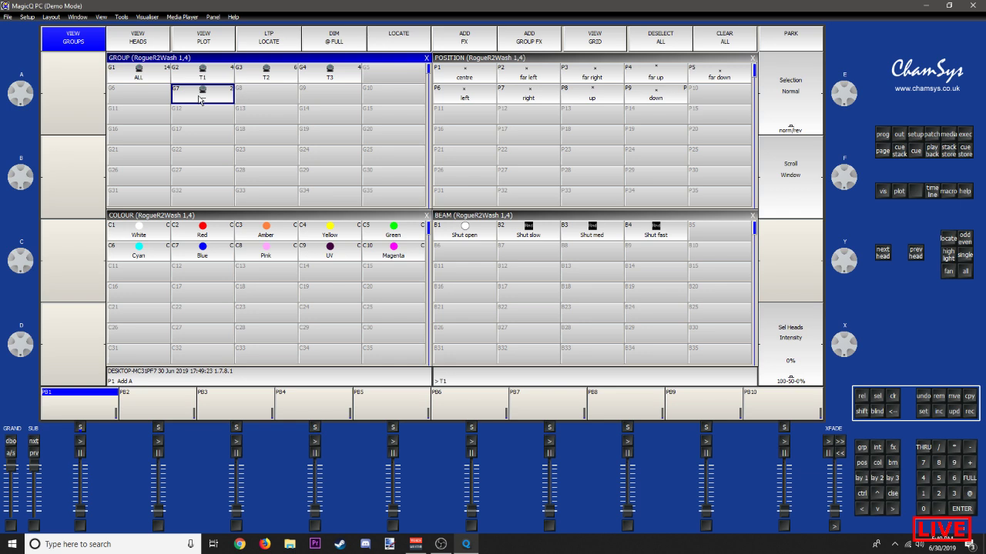
text(1)
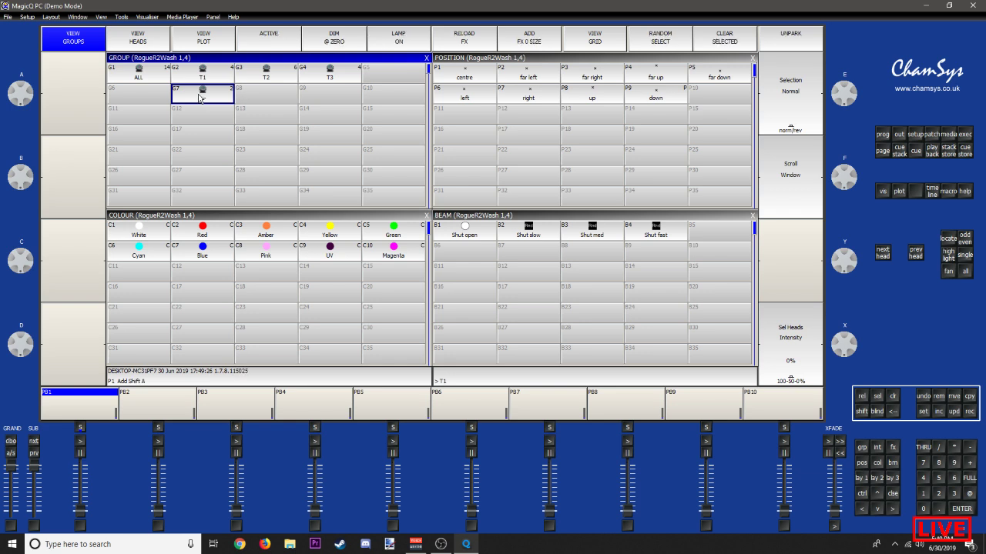
text( IN)
right_click(195, 94)
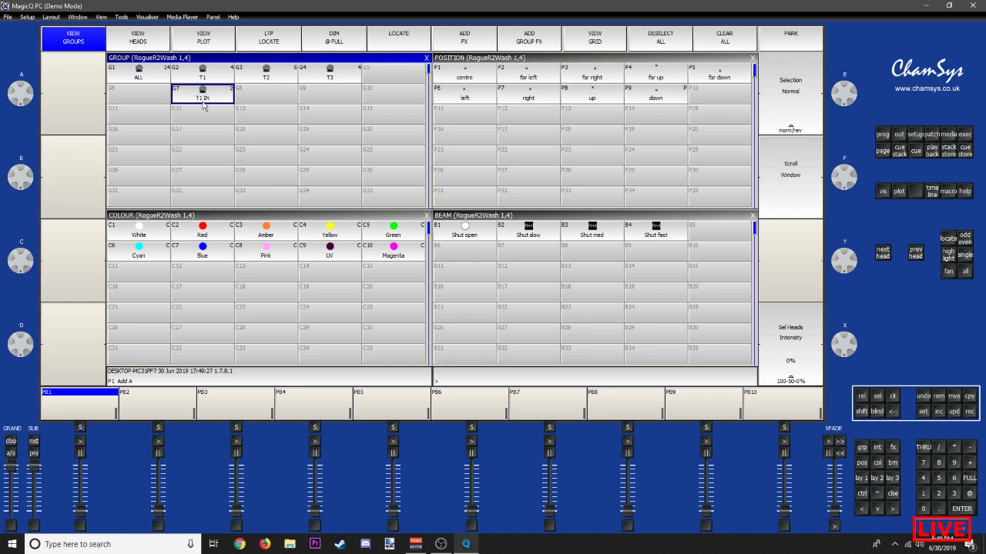
Step: Record T1's inner heads, RogueR2Wash 2 and 3, as a group in slot 12
click(203, 113)
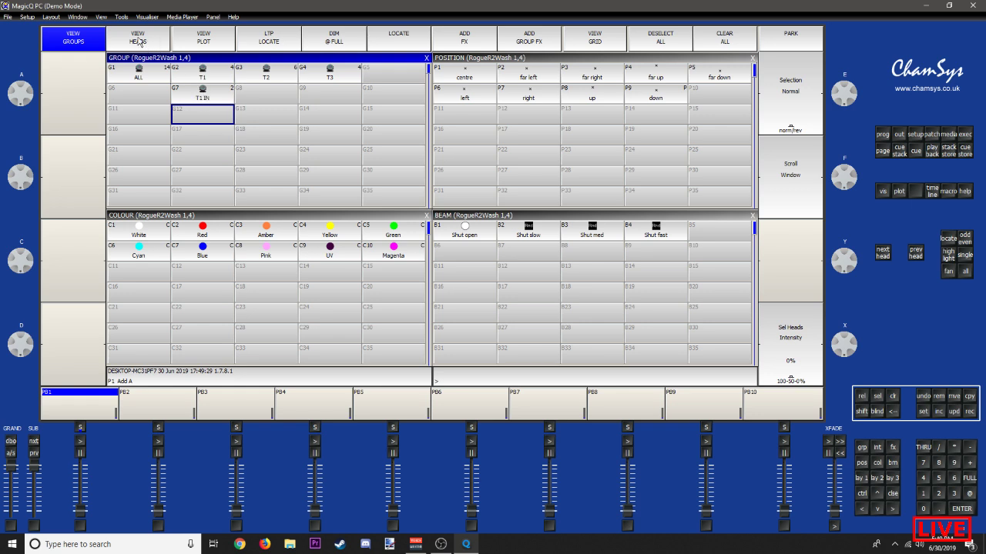
click(139, 40)
click(218, 77)
shift+click(252, 76)
click(97, 42)
right_click(201, 116)
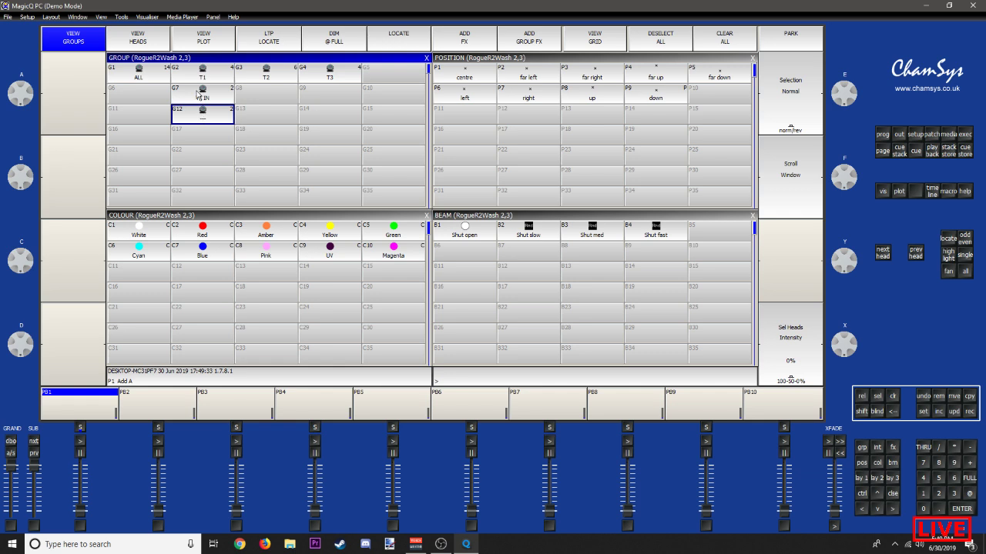
Step: Rename the group in slot 7 T1O and name the group in slot 12 T1I
right_click(200, 95)
text(T1)
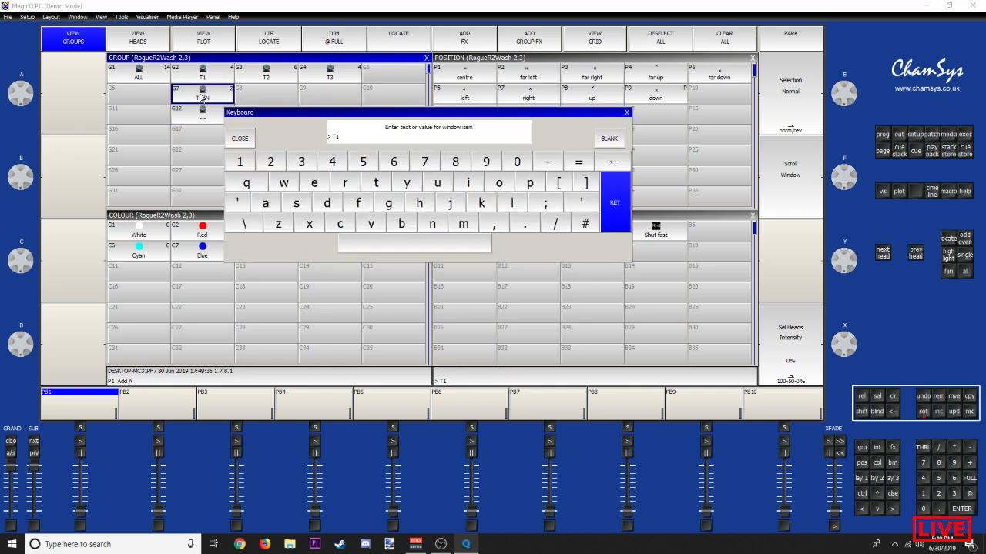
text(O)
key(Return)
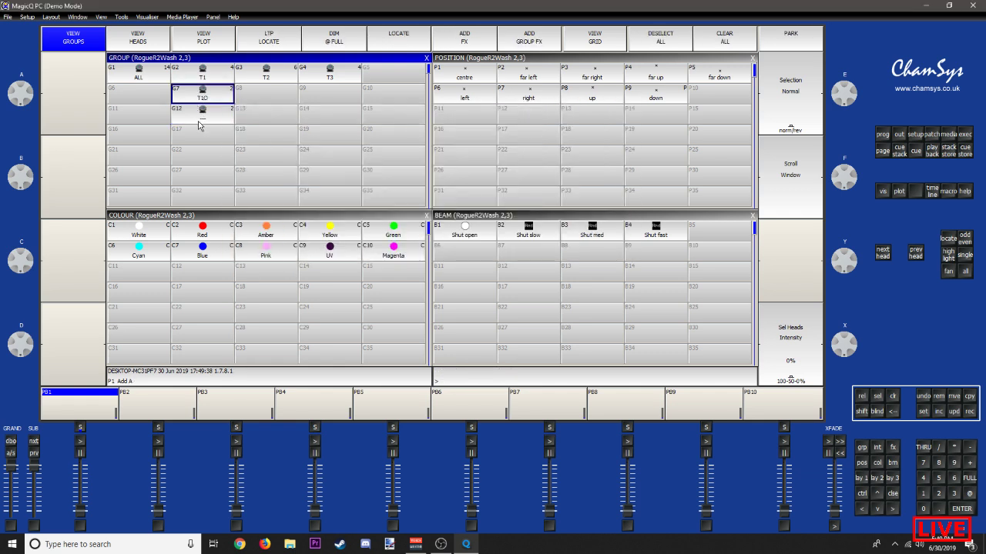
right_click(198, 124)
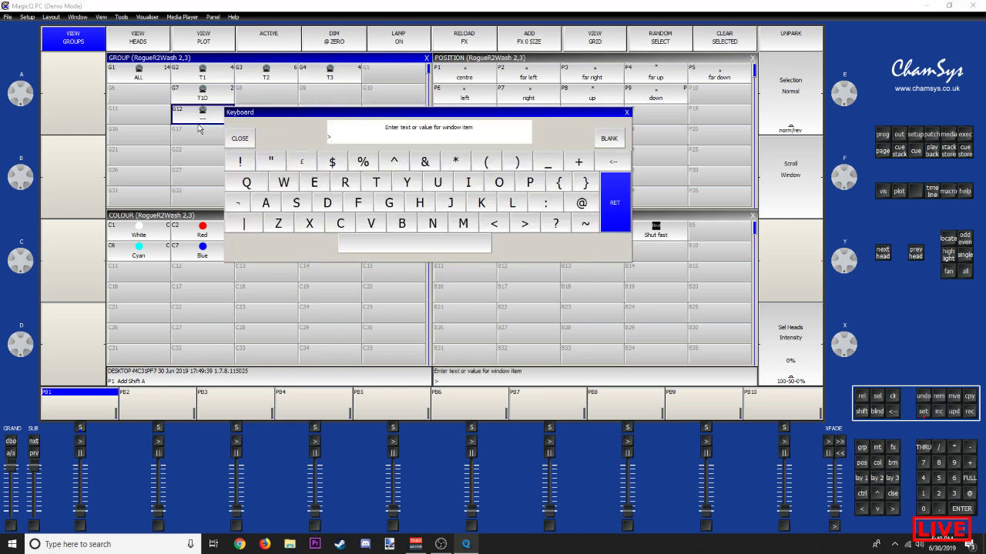
text(T)
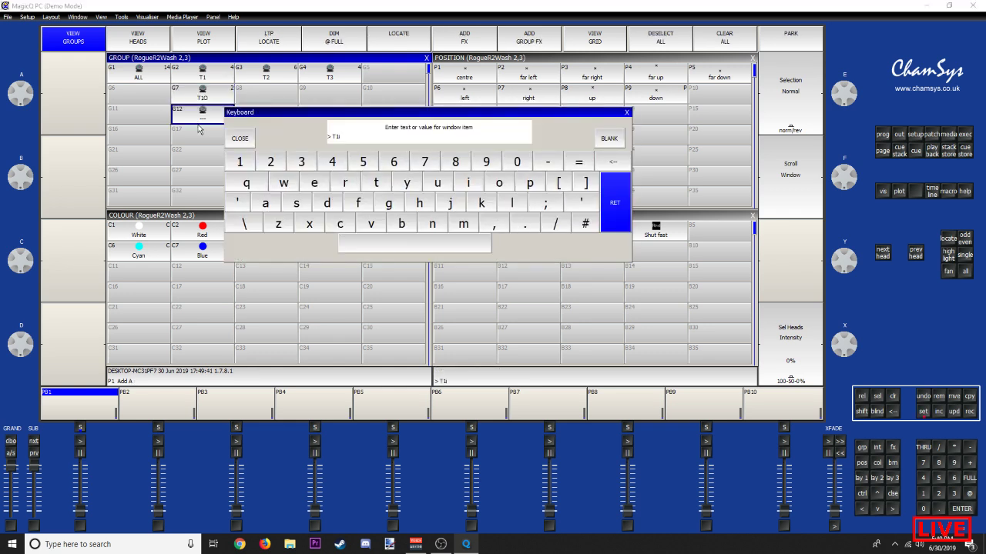
text(1I)
key(Return)
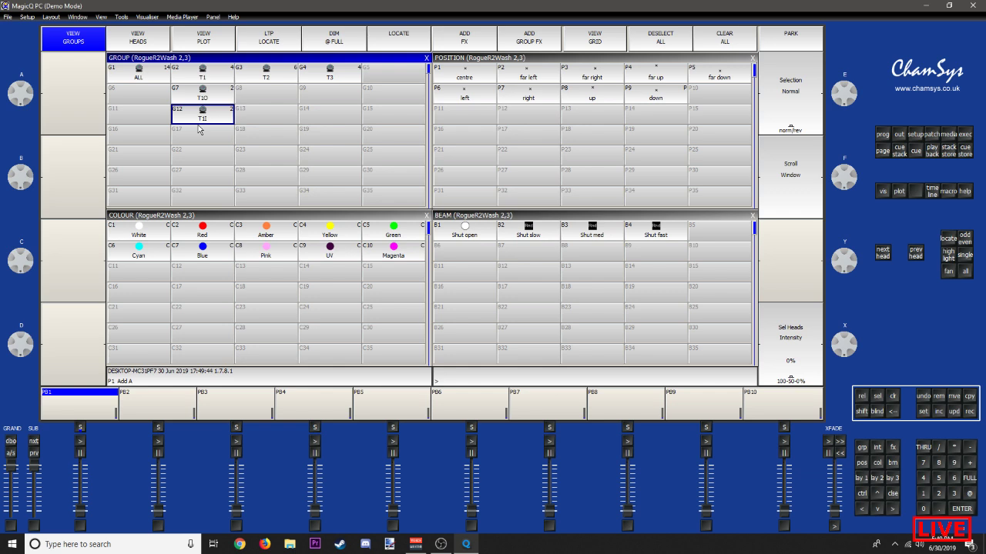
Step: Light the T1O heads and the T1I heads and check both groups in the visualiser
click(227, 89)
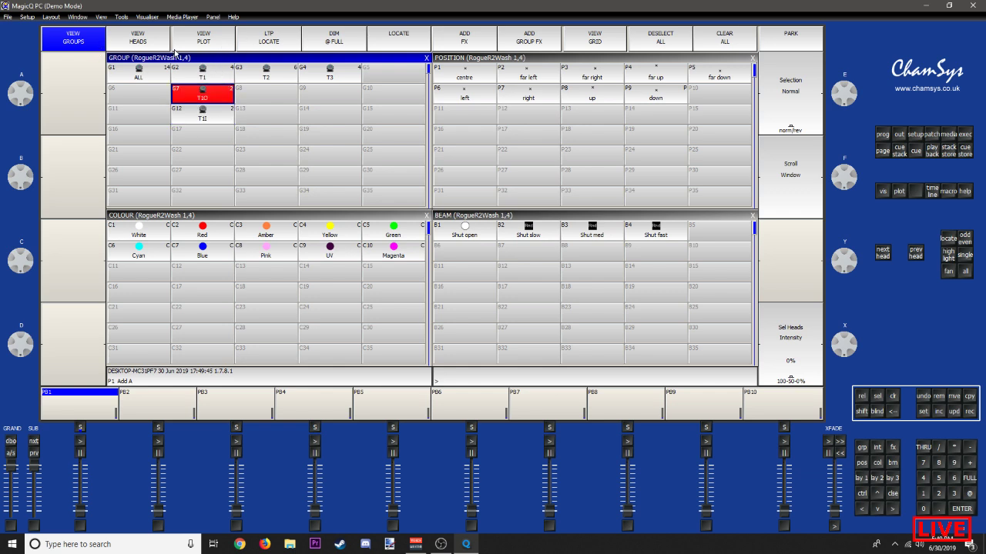
click(401, 46)
click(143, 19)
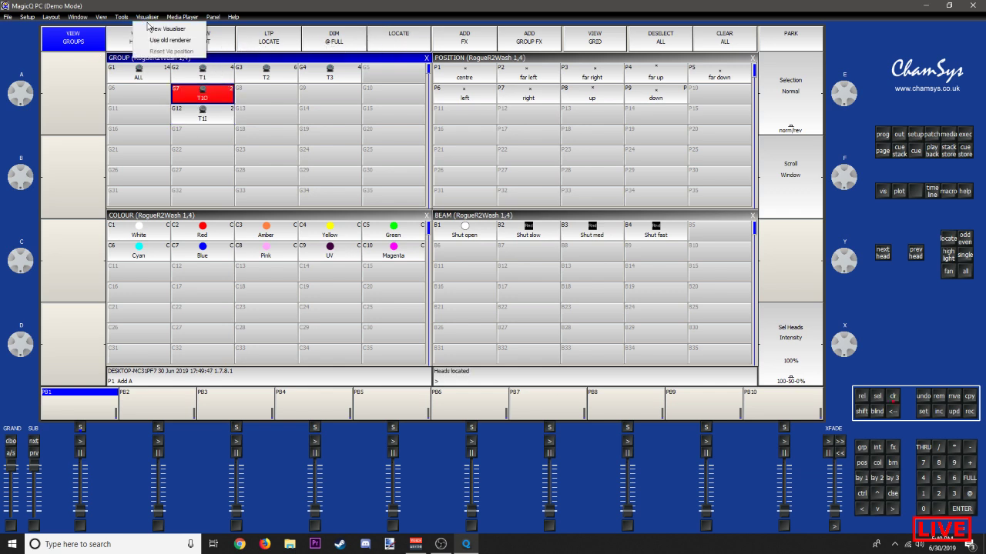
click(158, 29)
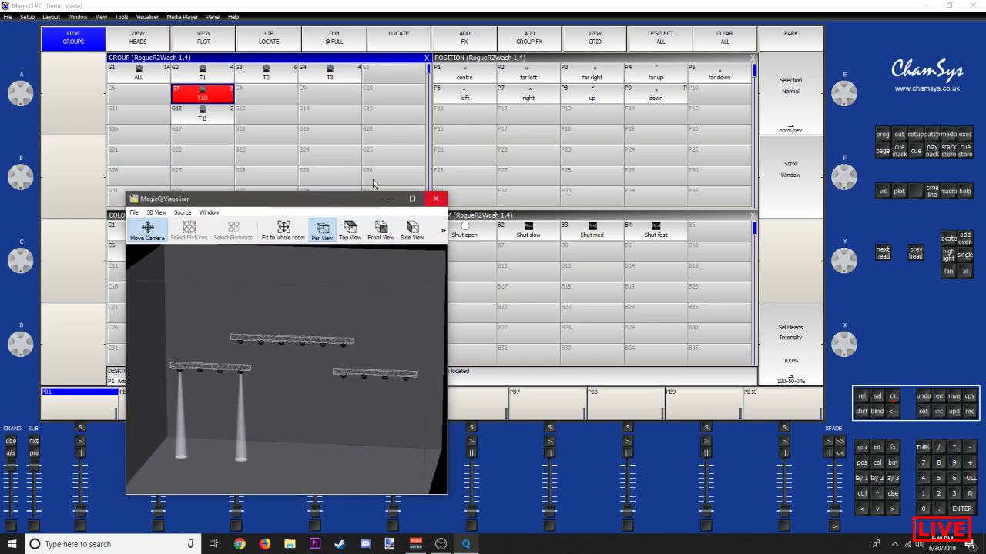
click(201, 116)
click(323, 45)
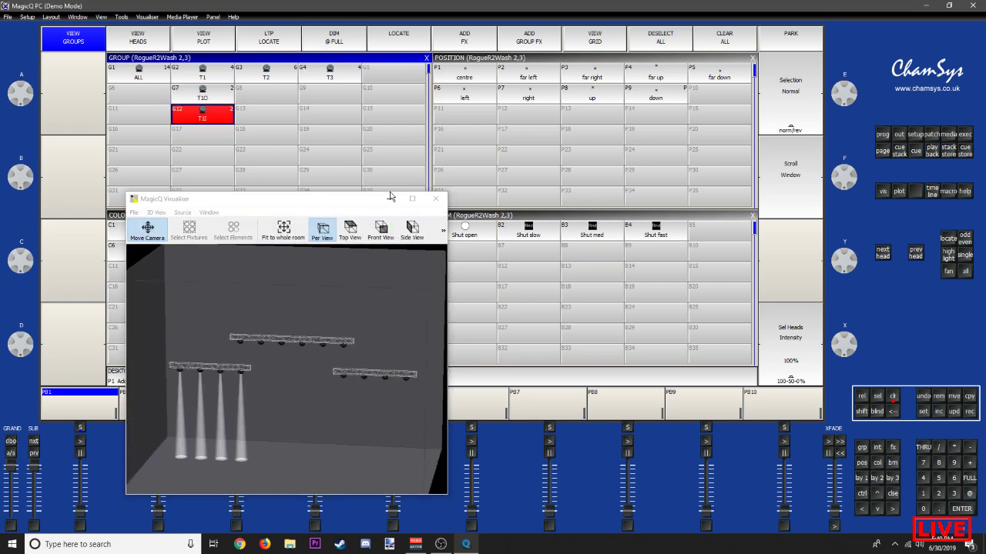
click(428, 194)
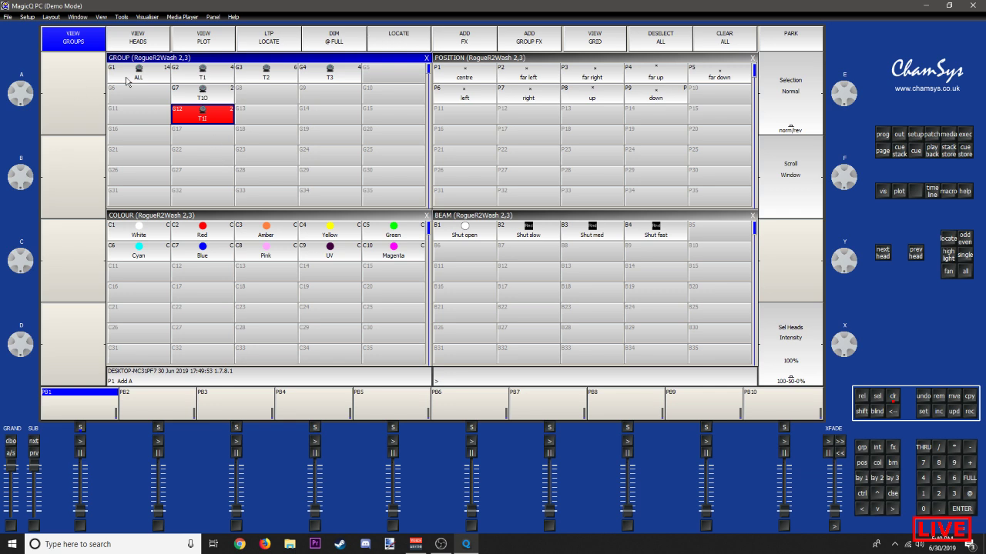
Step: Clear the programmer, review the T2 group's heads and select them with odd/even subselection
click(128, 82)
click(266, 80)
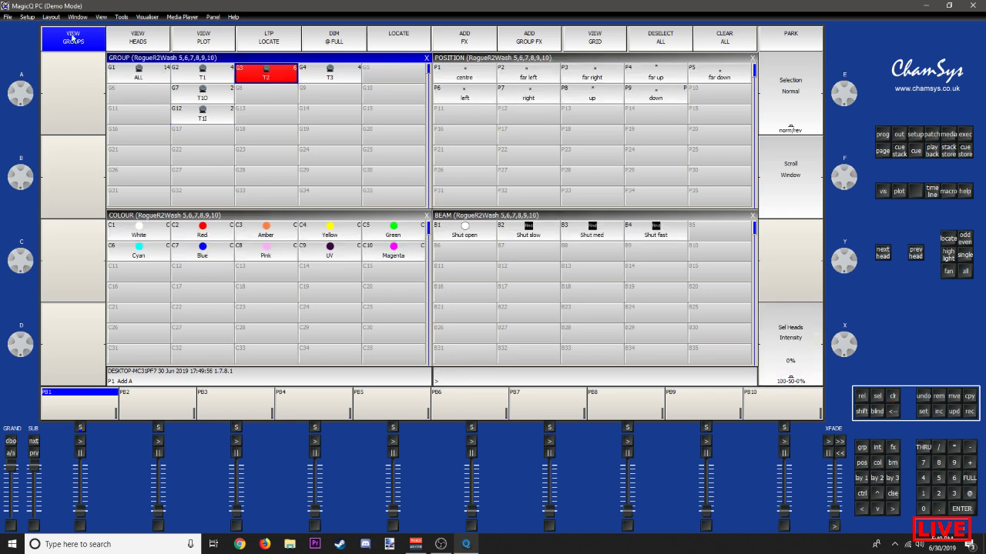
click(124, 40)
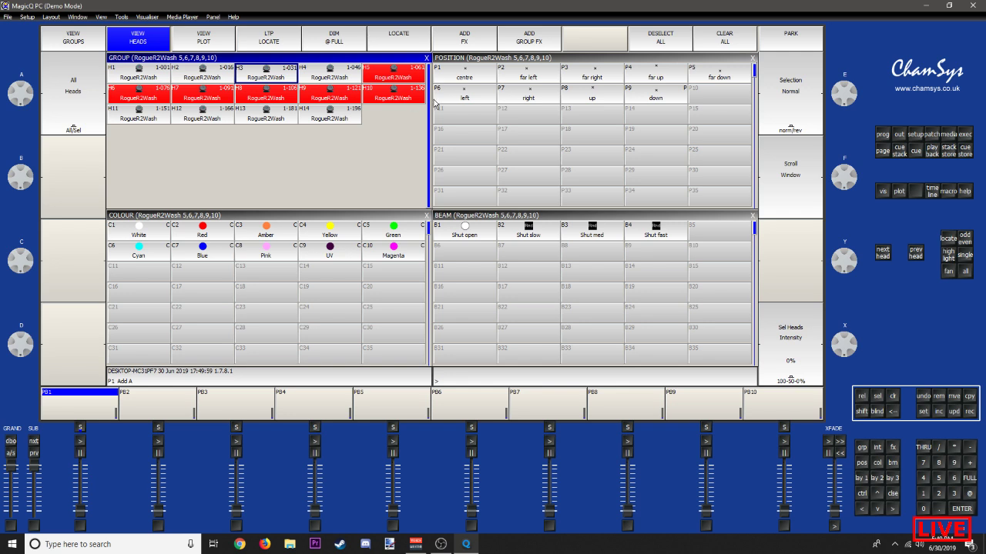
click(85, 38)
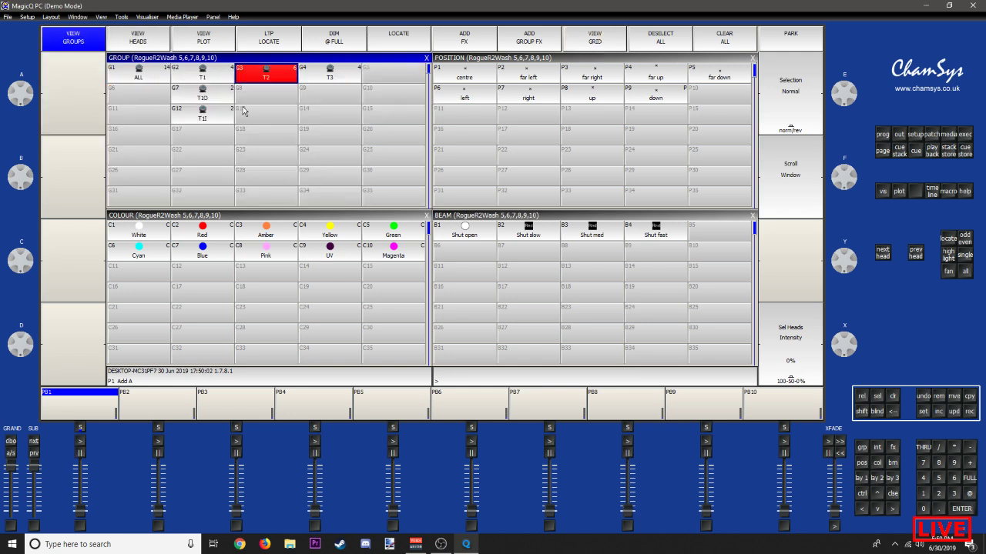
key(o)
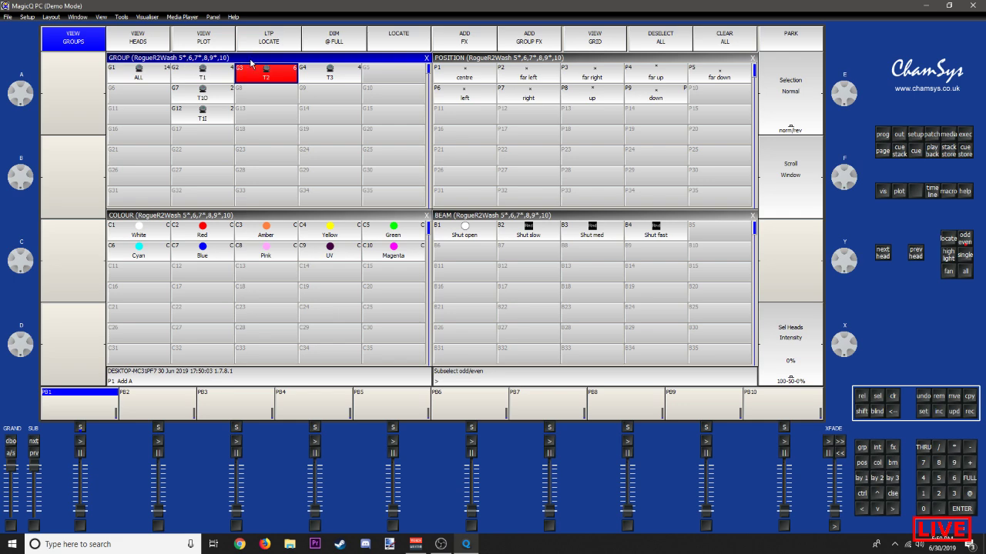
Step: Bring T2's odd heads to full intensity and check them in the visualiser
click(339, 46)
click(146, 17)
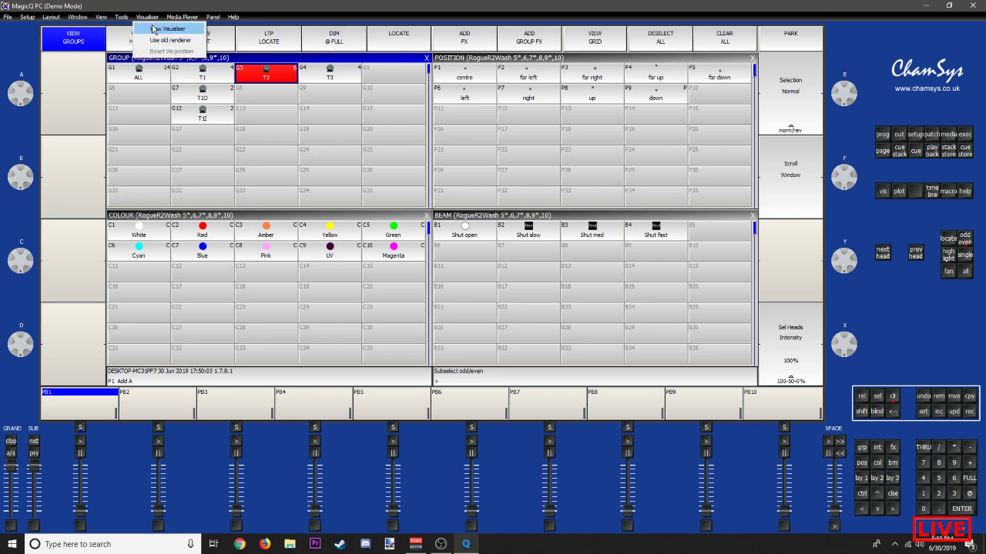
click(154, 29)
drag(246, 408, 421, 286)
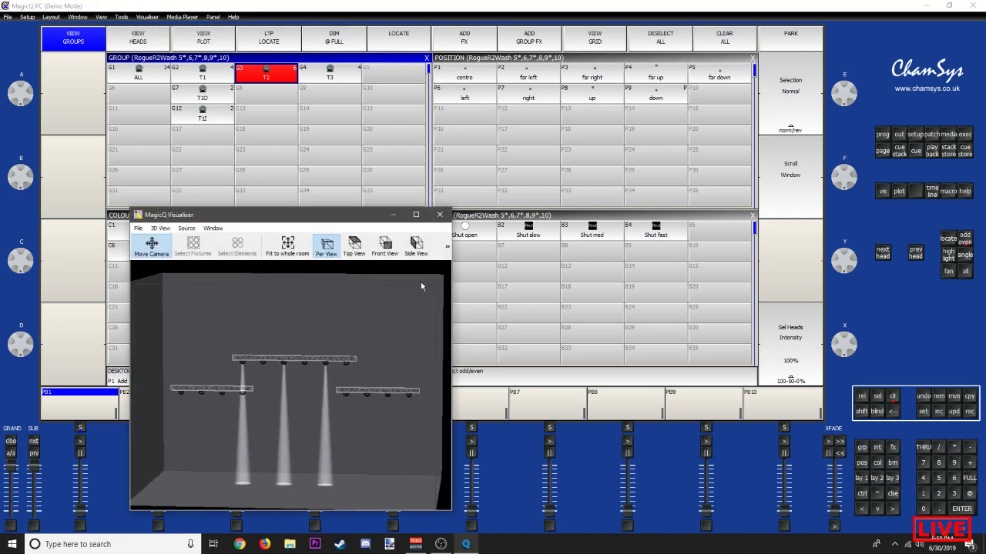
click(440, 214)
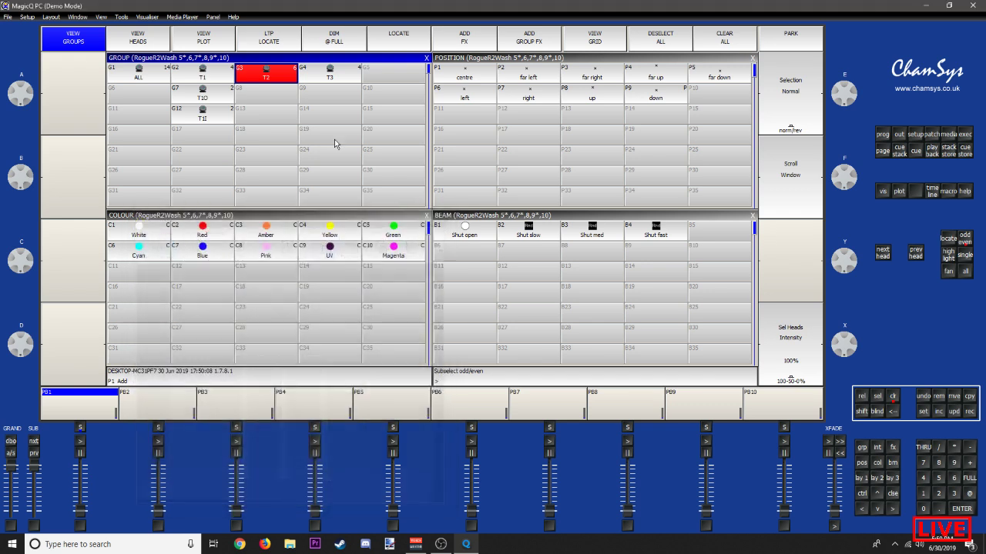
Step: Record T2's odd heads as a group in slot 8 and its even heads as a group in slot 13
click(264, 97)
click(266, 114)
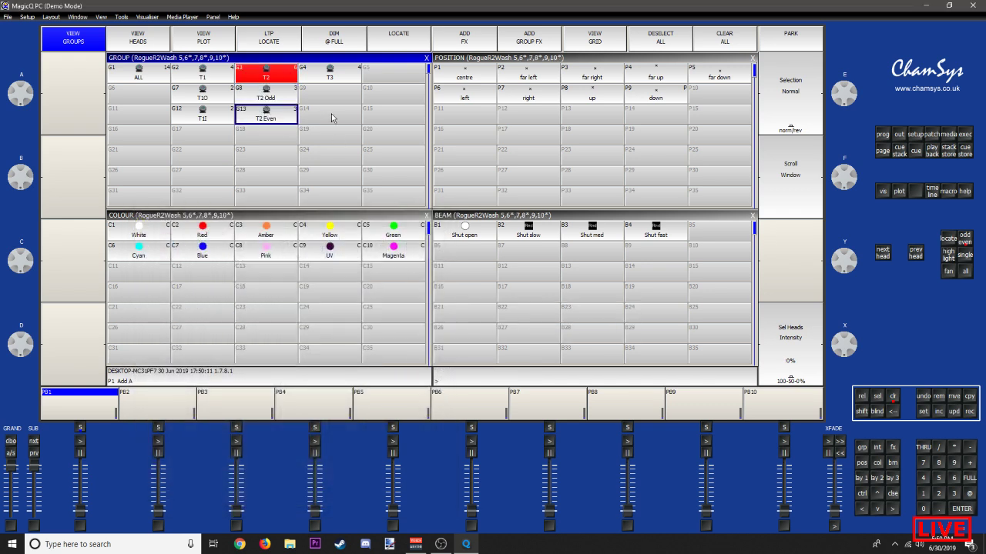
click(328, 96)
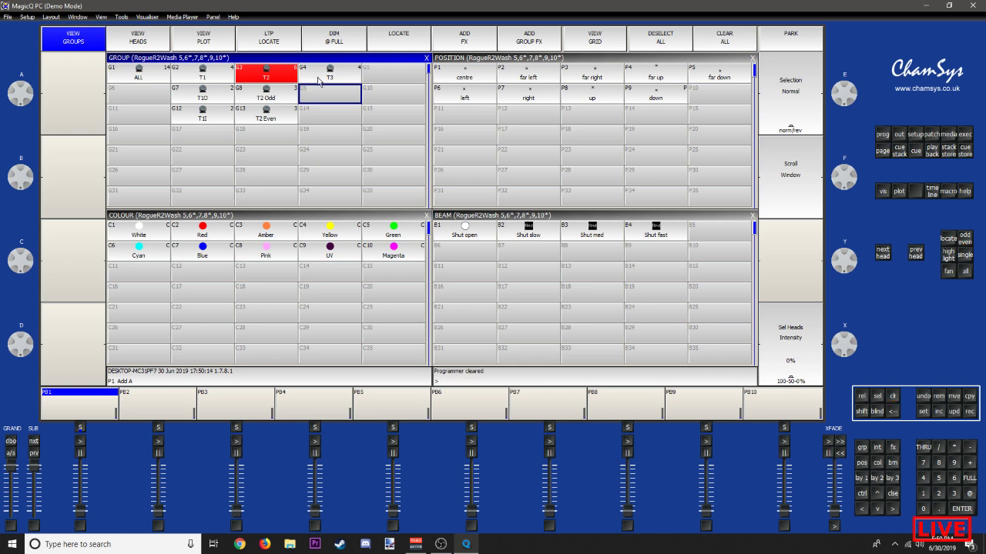
Step: From the T3 group, keep only the outer heads 11 and 14 selected and record them as a group in slot 9
click(320, 81)
click(139, 38)
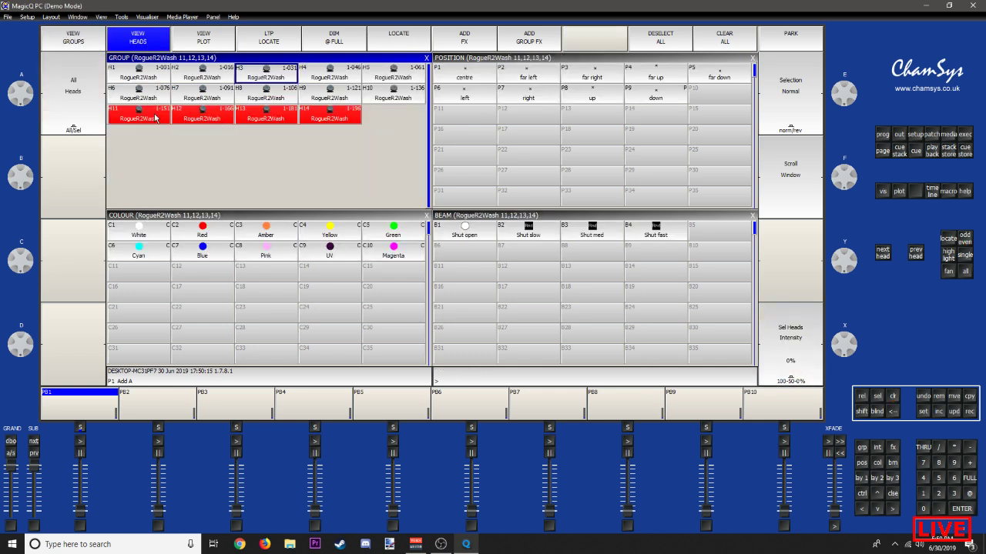
click(153, 116)
click(314, 117)
click(68, 38)
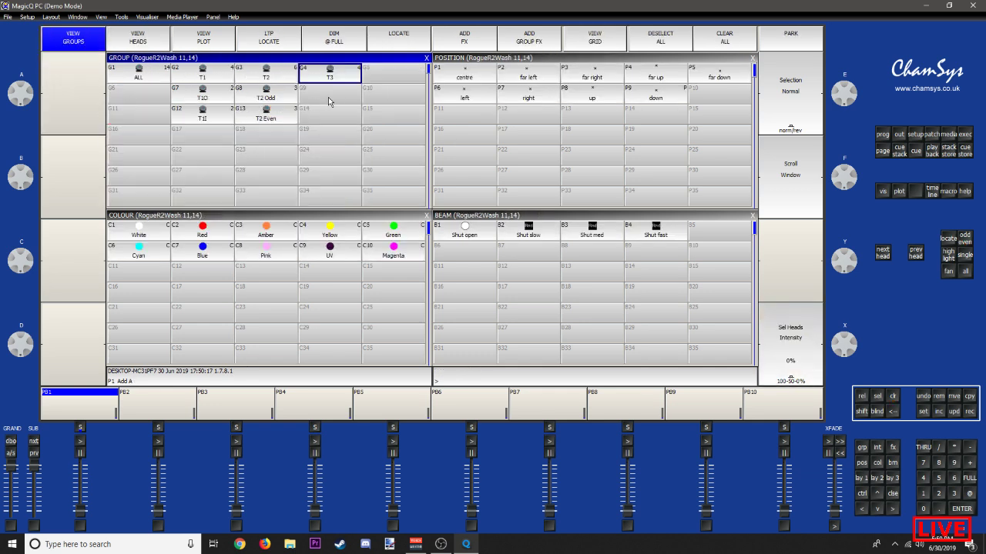
Step: Reselect T3, keep only its inner heads 12 and 13 and record them as a group in slot 14
click(320, 74)
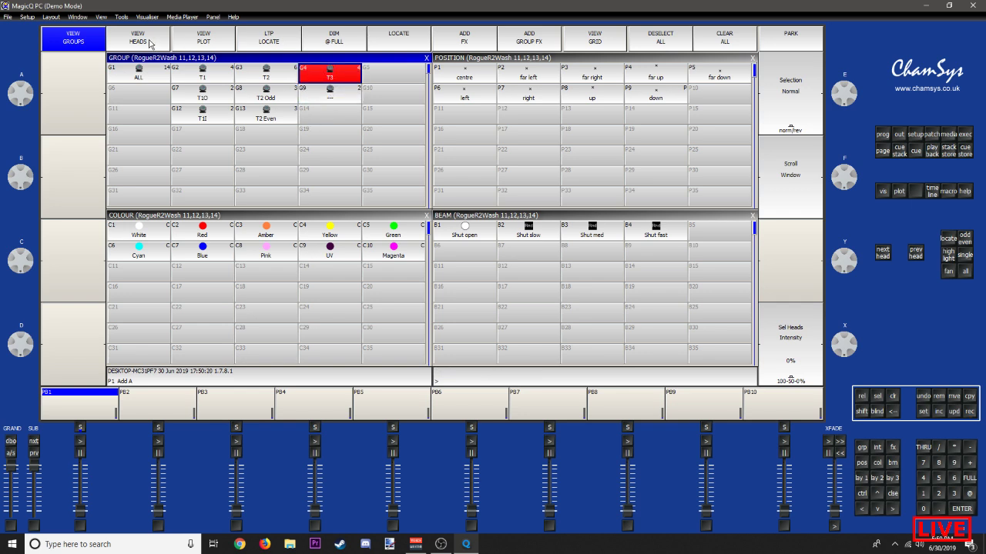
click(151, 43)
click(204, 120)
click(248, 116)
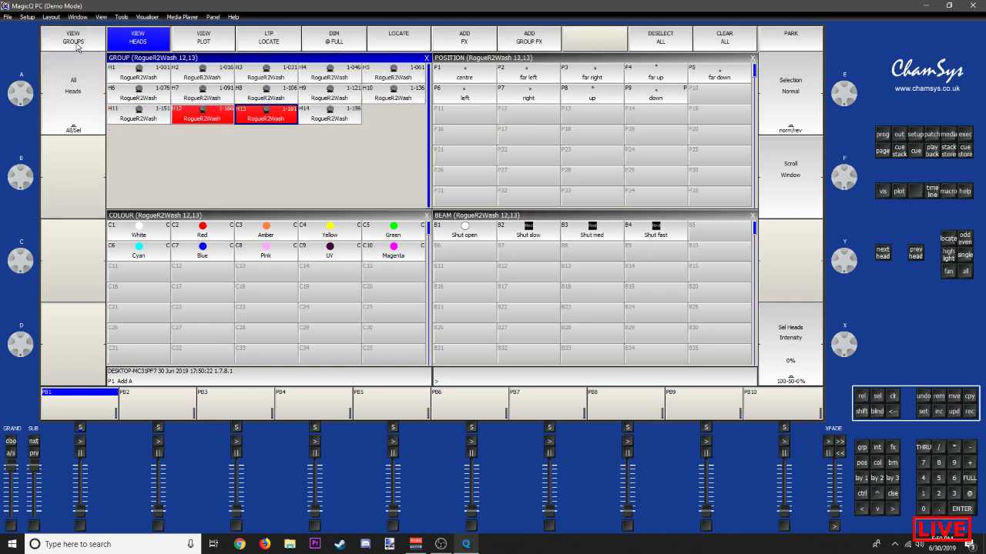
click(77, 40)
click(325, 117)
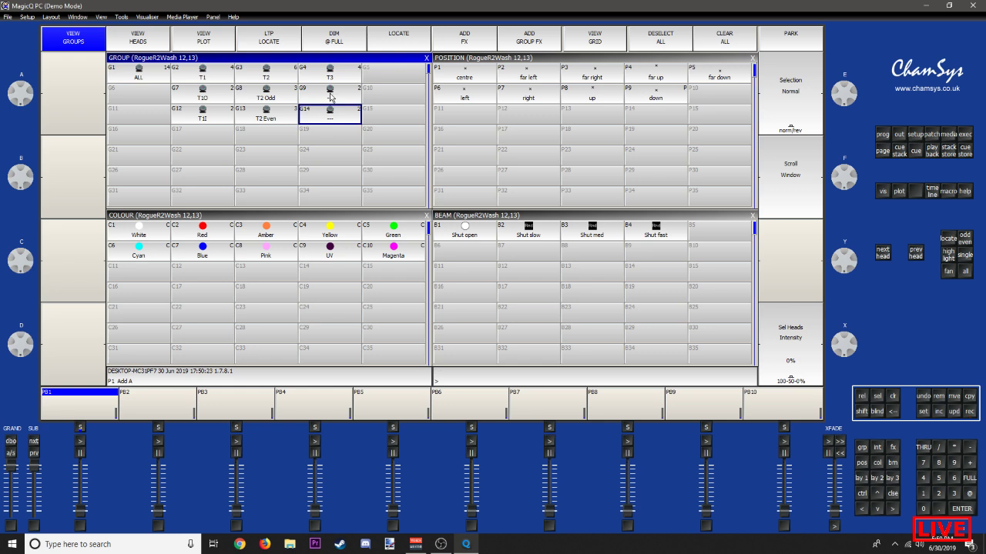
Step: Name the group in slot 9 T3O and the group in slot 14 T3I
click(326, 100)
text(T3)
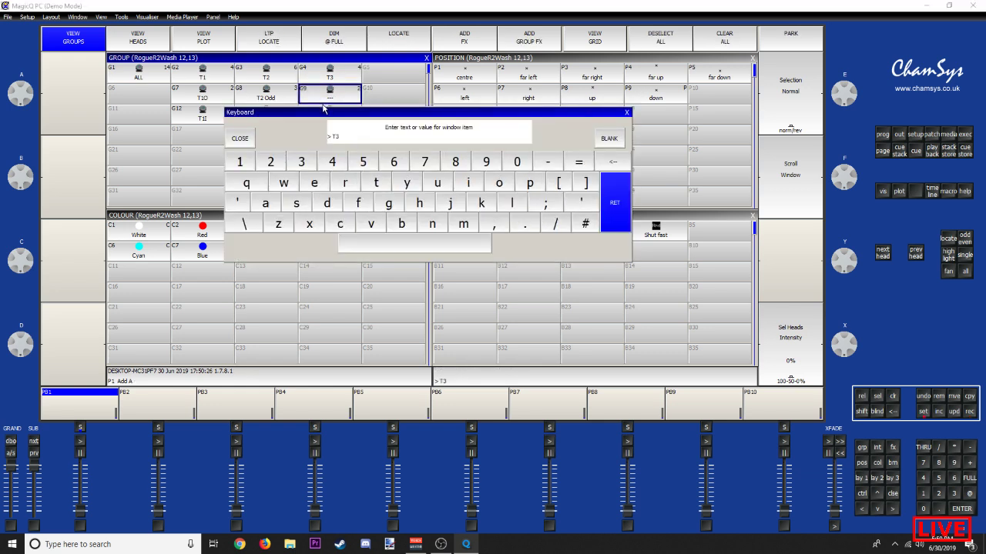
key(shift)
key(Return)
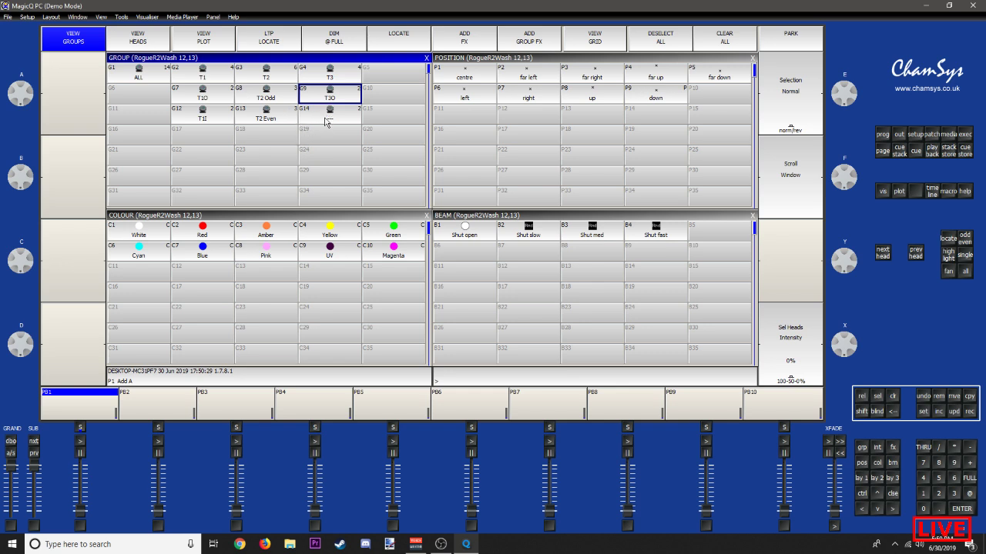
right_click(325, 121)
text(T3I)
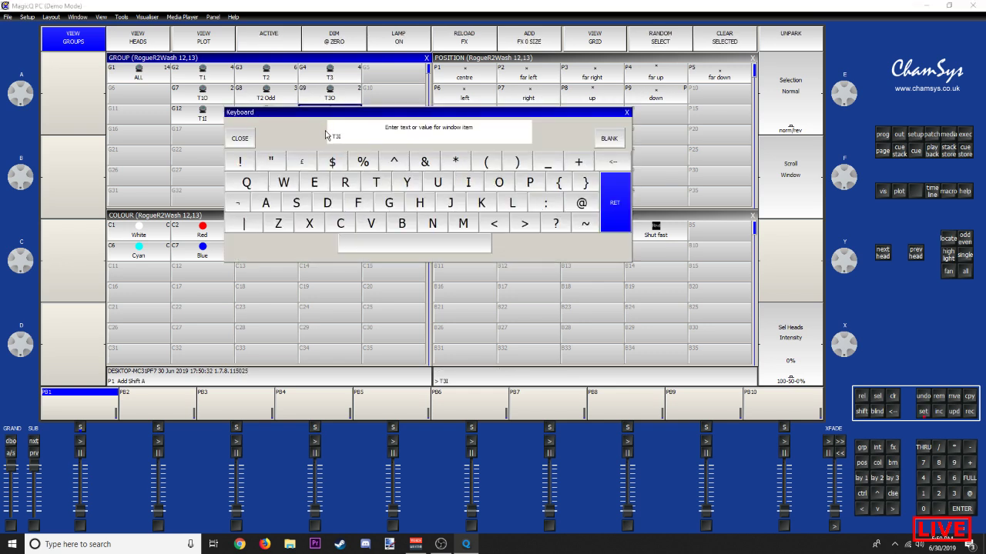
key(Return)
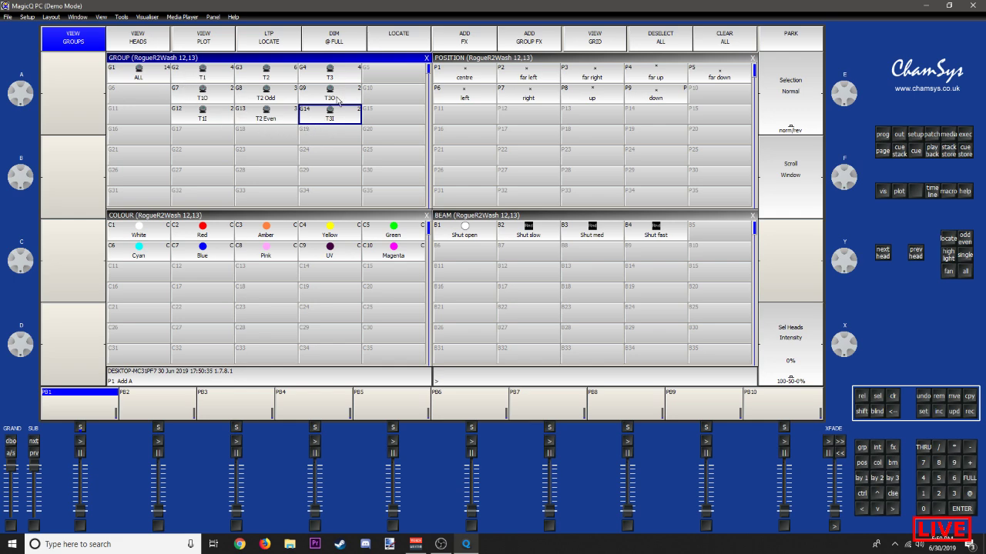
Step: Light the T3O and T3I heads, check them in the visualiser, and clear the programmer
click(337, 99)
click(141, 18)
click(155, 30)
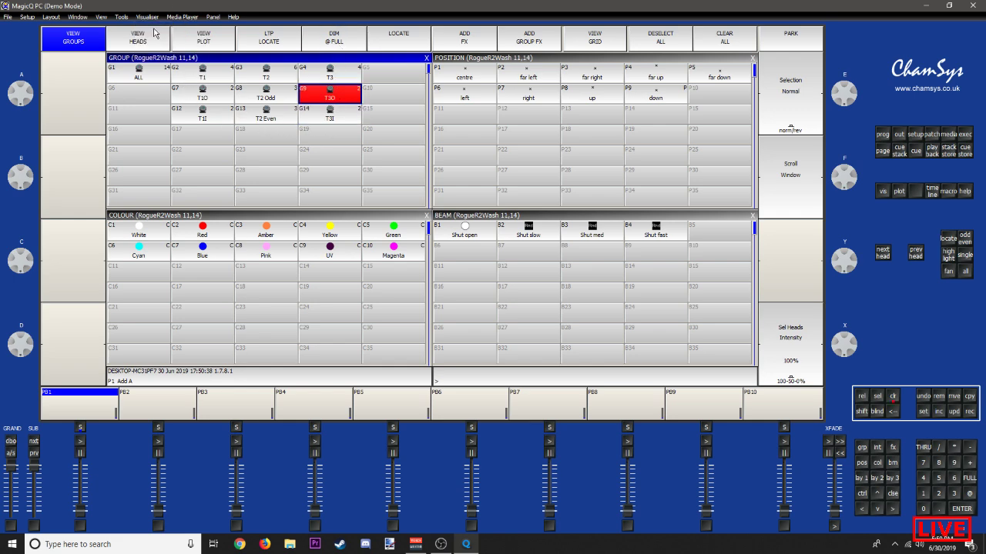
click(323, 115)
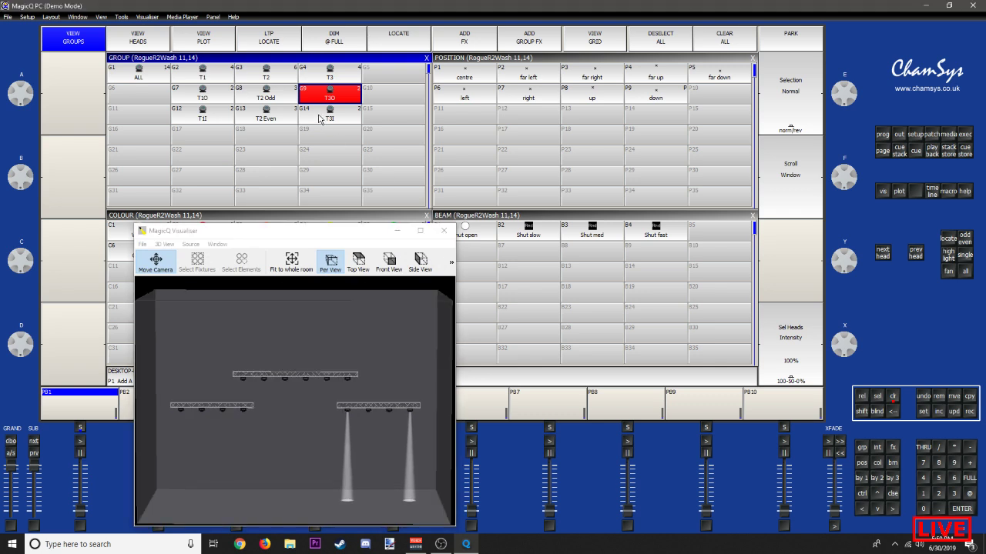
click(444, 231)
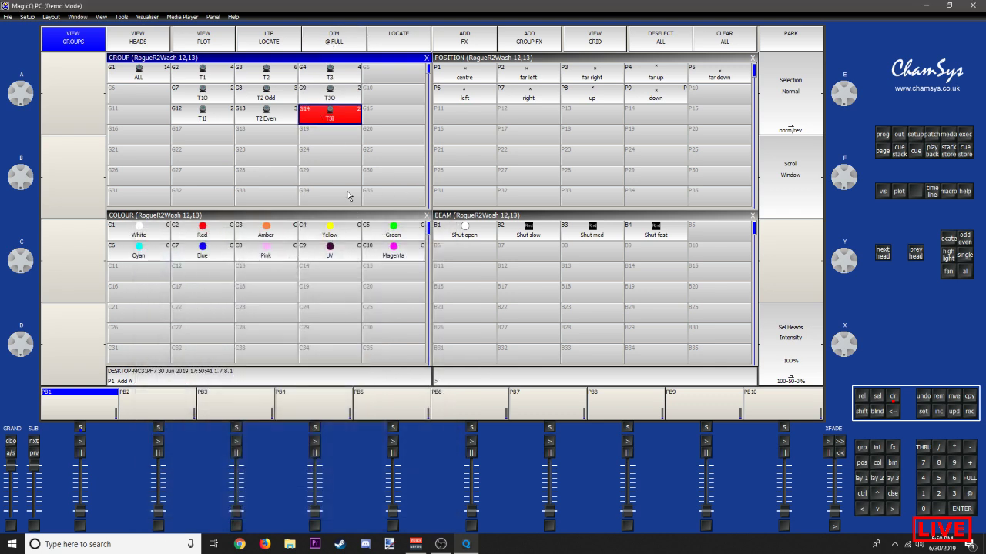
key(Escape)
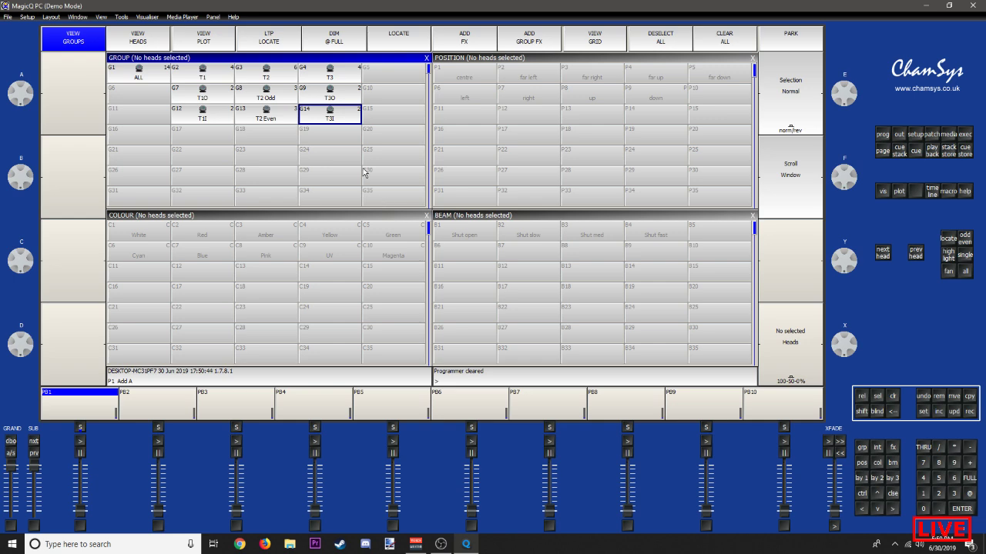
Step: Reopen the visualiser and move its window clear of the group and colour palettes
click(157, 17)
click(158, 31)
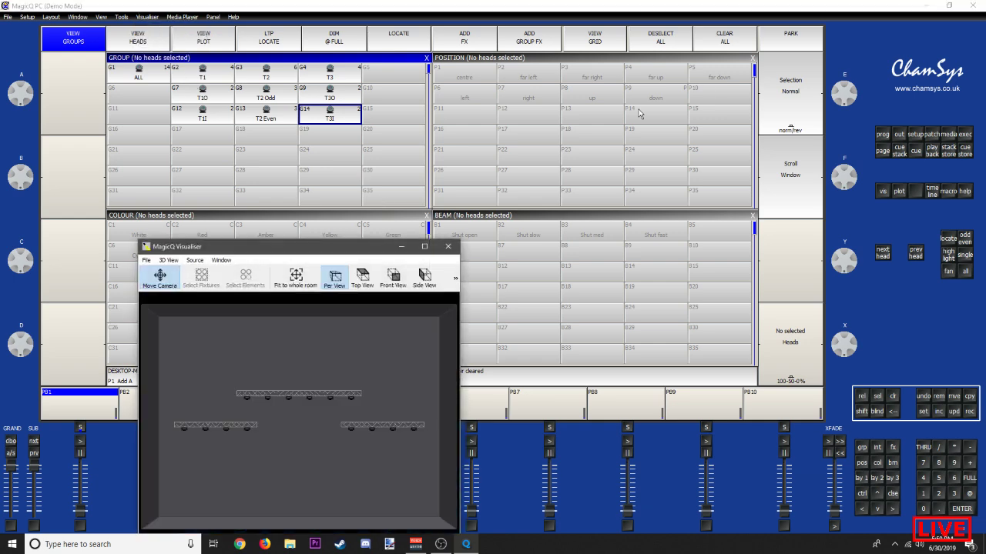
drag(277, 259, 801, 47)
click(373, 13)
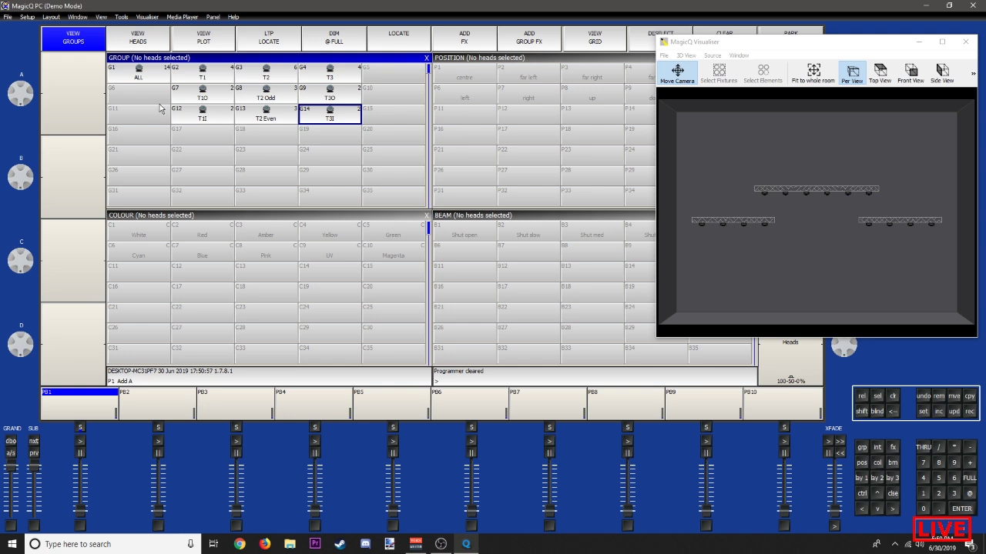
Step: Bring the ALL group to full intensity and record it as a cue on playback 1
click(128, 71)
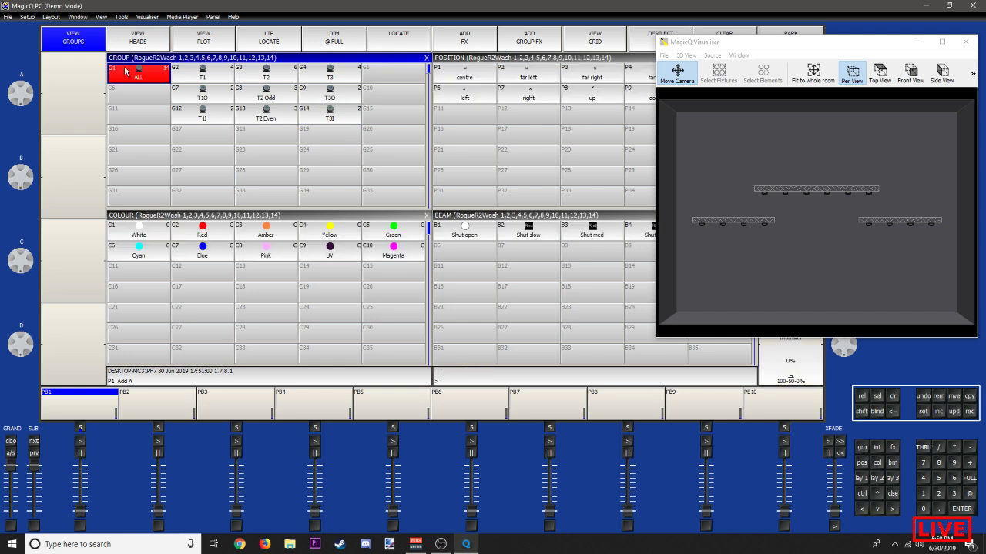
click(325, 40)
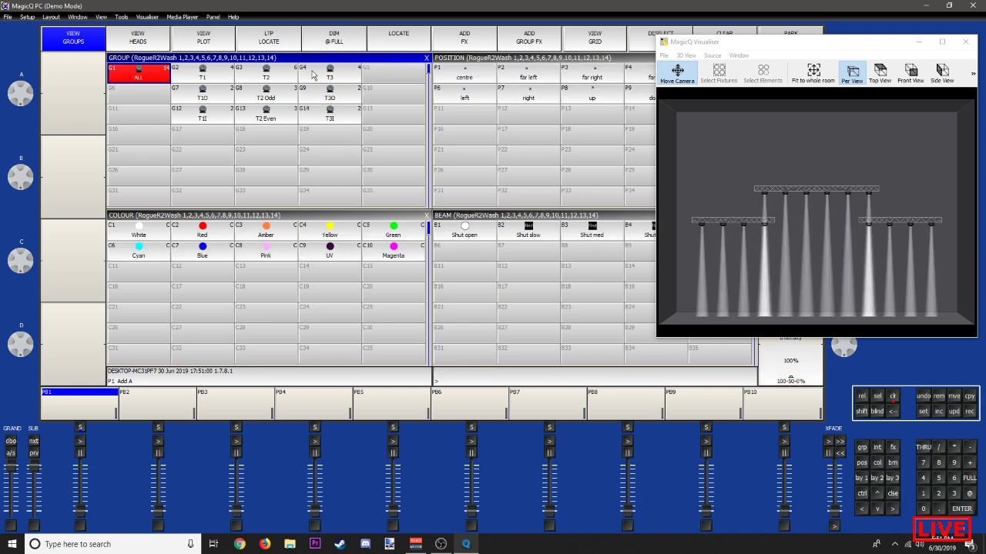
key(r)
click(80, 428)
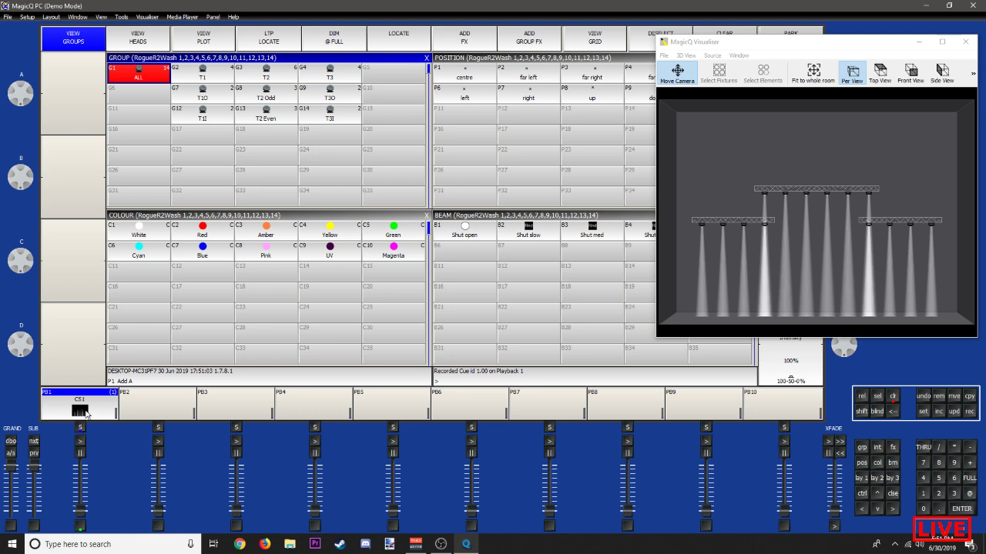
Step: Name playback 1 ALL DIM
key(s)
click(86, 414)
text(ALL DIM)
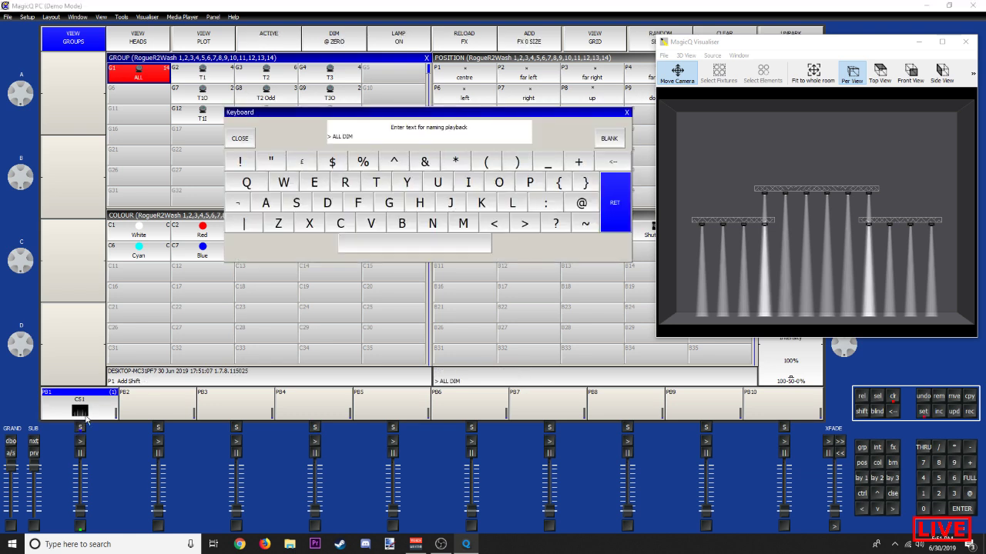
key(Return)
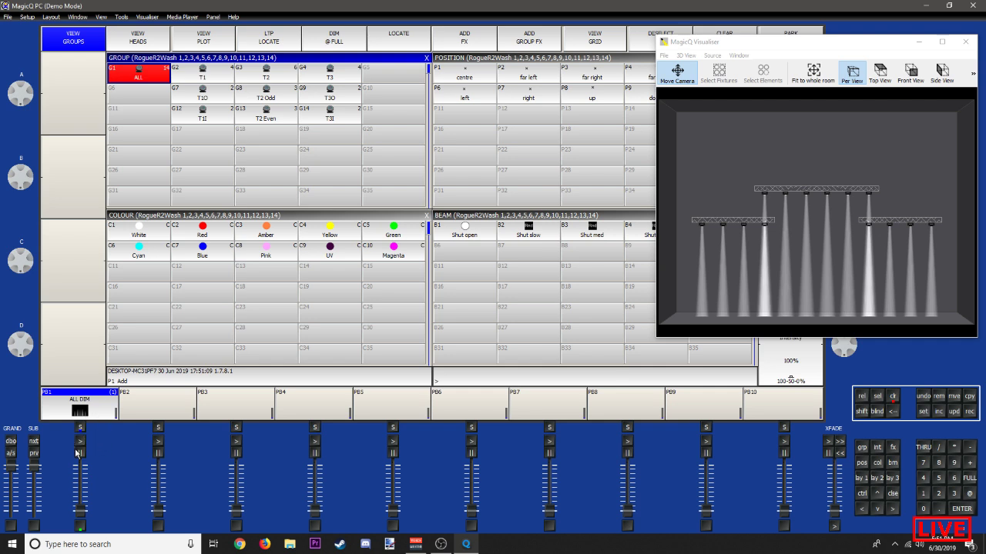
Step: Clear the programmer and raise the ALL DIM playback to full level
key(c)
drag(79, 513, 85, 407)
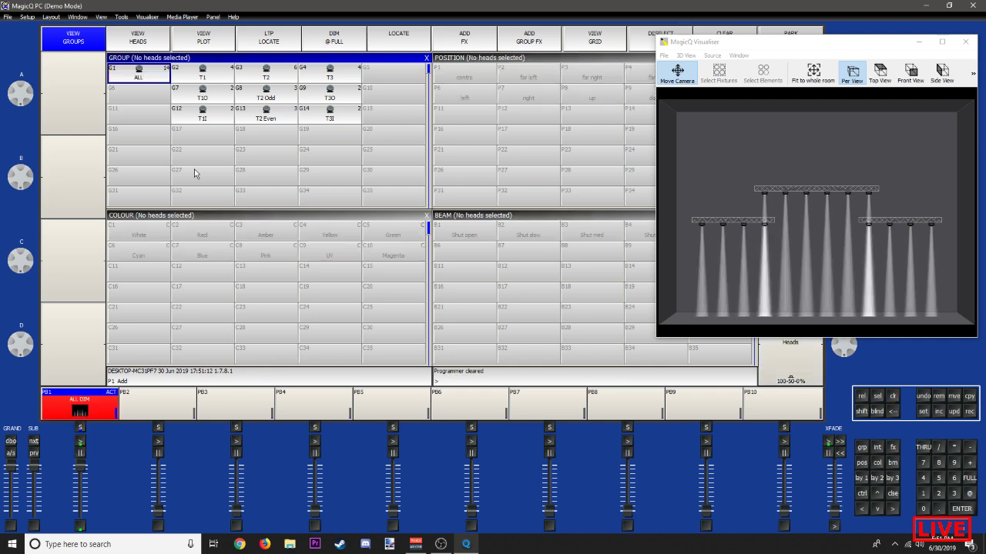
click(139, 74)
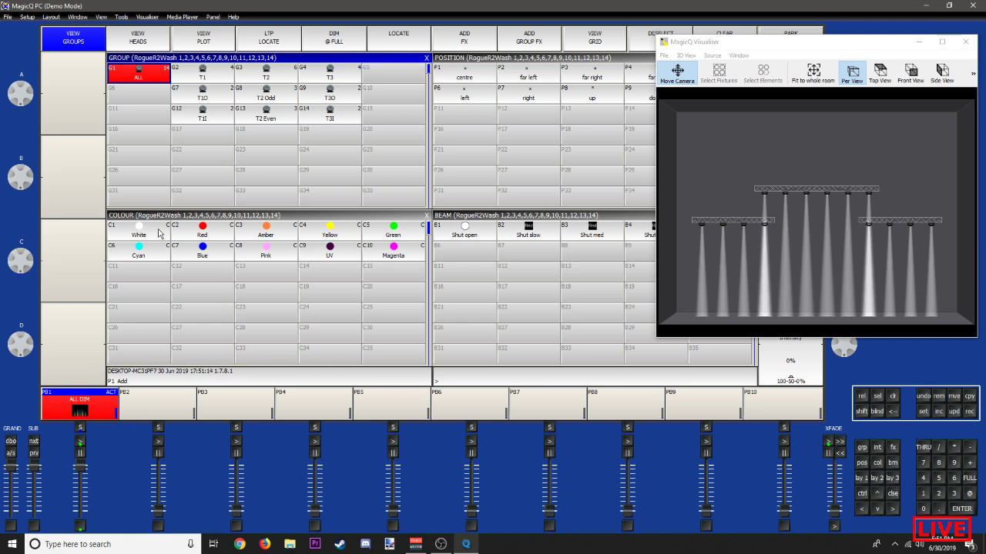
key(ctrl+BackSpace)
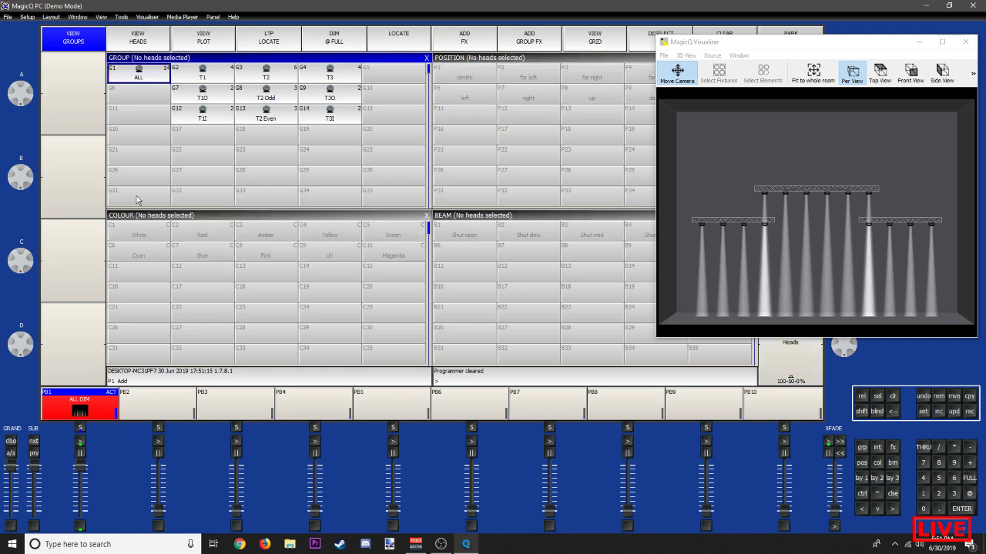
Step: Assign the ALL group to playback 3 as a group master and name it FX SPEED
click(245, 395)
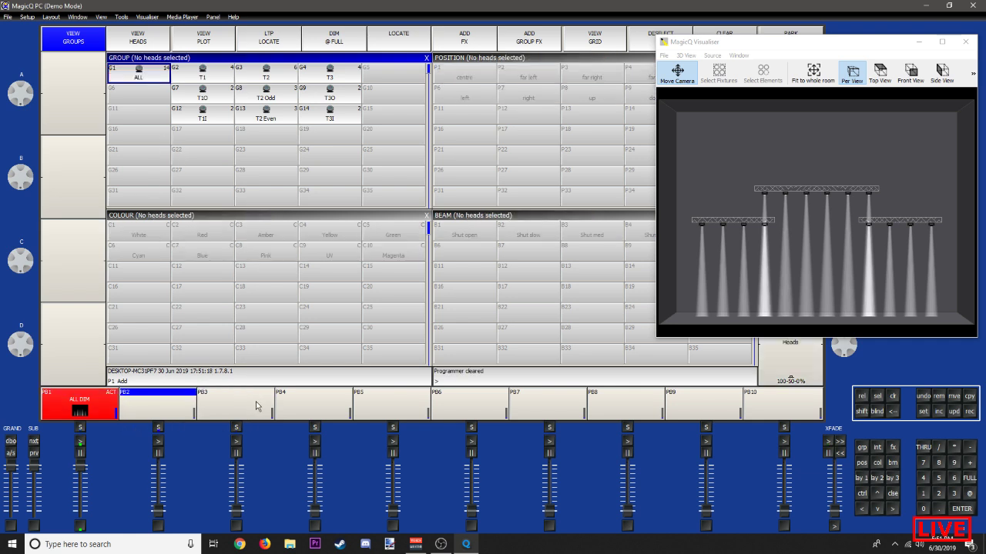
click(159, 75)
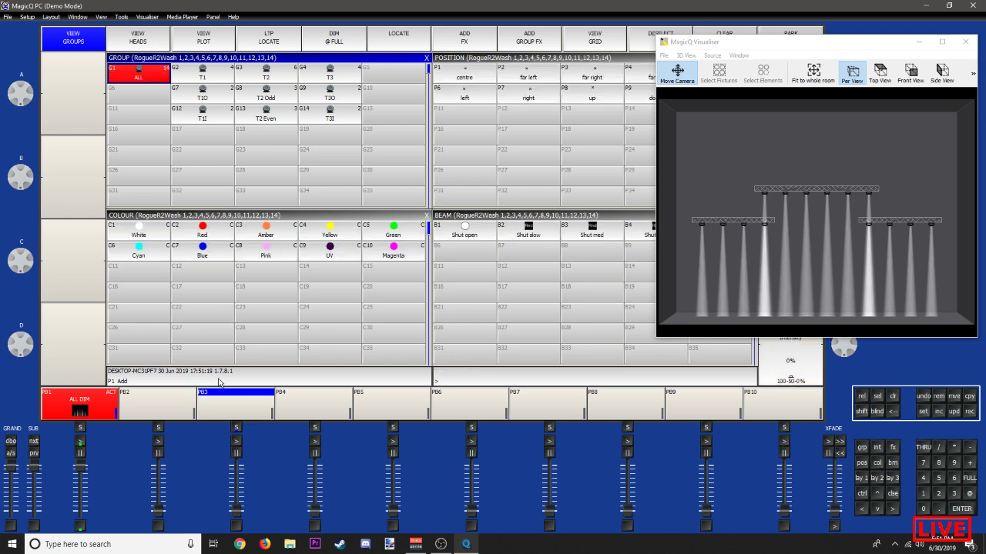
click(220, 418)
right_click(239, 416)
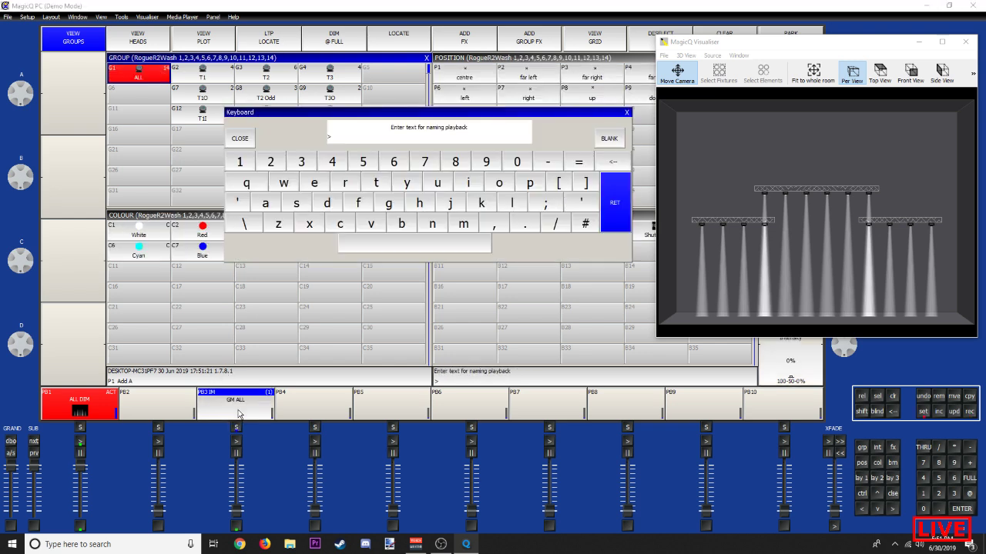
text(FX S)
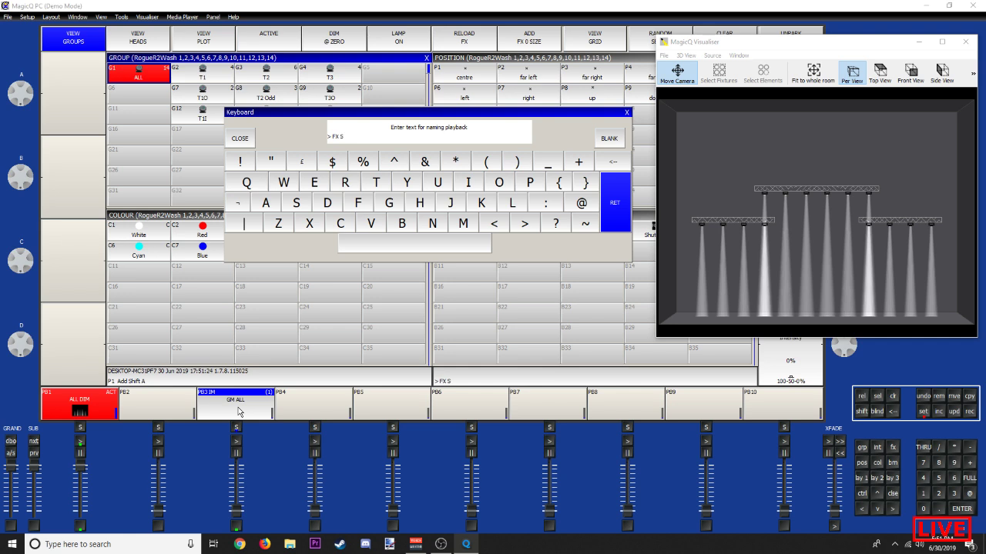
text(EE)
key(BackSpace)
key(BackSpace)
text(P)
key(Return)
Step: Change the FX SPEED cue stack's function from intensity master to speed master, leaving G1 ALL as its group
click(236, 406)
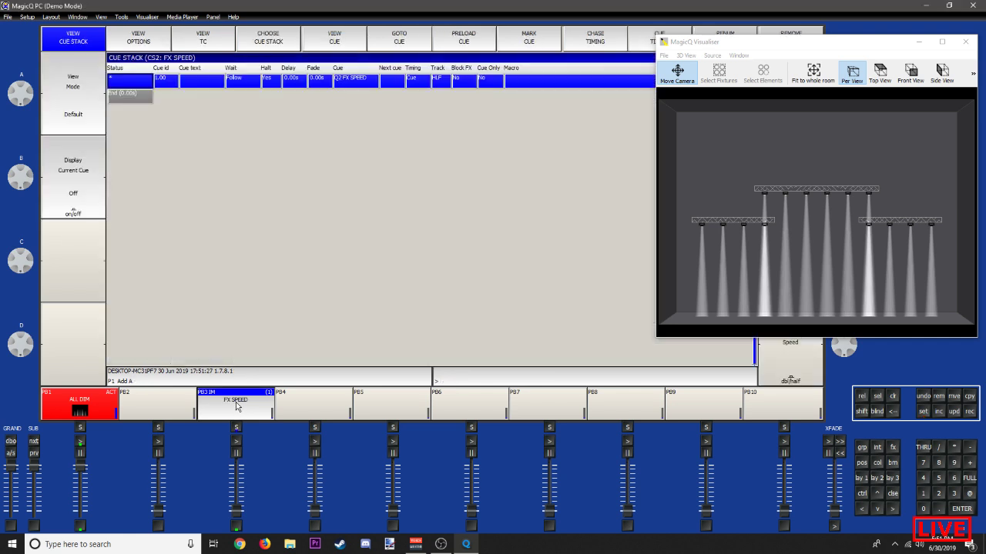
click(139, 39)
click(223, 77)
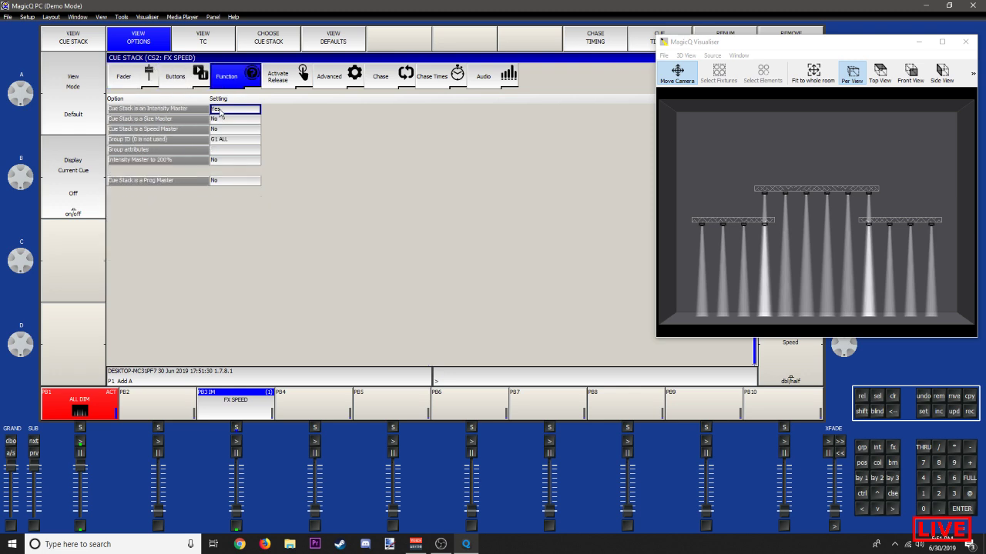
click(220, 113)
click(408, 156)
click(232, 129)
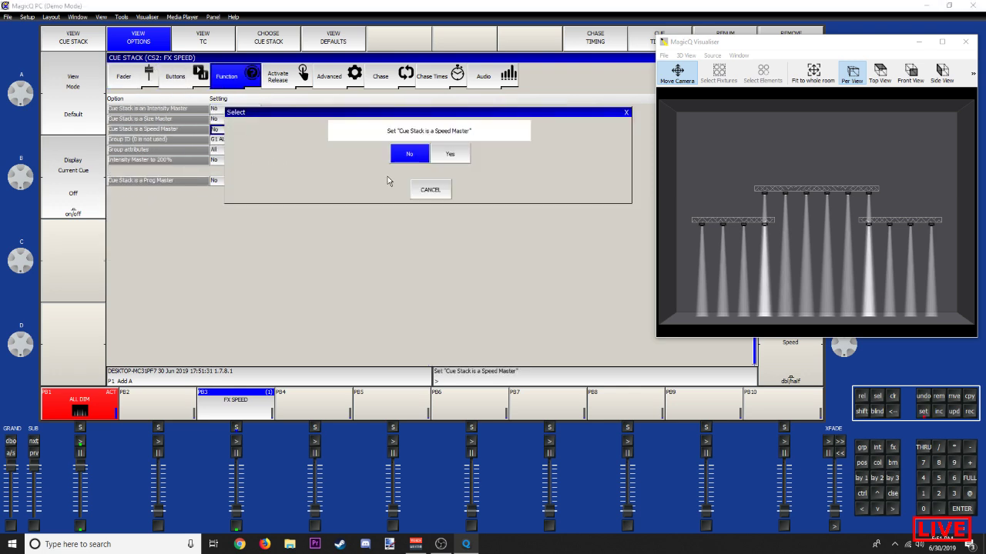
click(455, 156)
Step: Return to the group palettes and reposition the visualiser window so it stays fully visible beside them
mouse_move(797, 39)
mouse_down()
mouse_move(774, 90)
mouse_move(773, 31)
mouse_move(789, 35)
mouse_up()
click(753, 58)
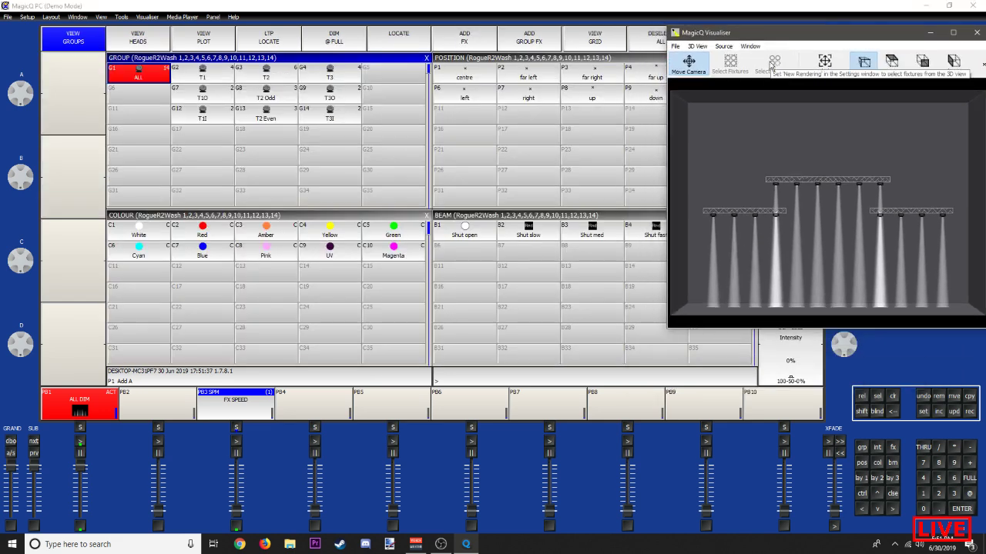
click(498, 6)
drag(738, 33, 712, 25)
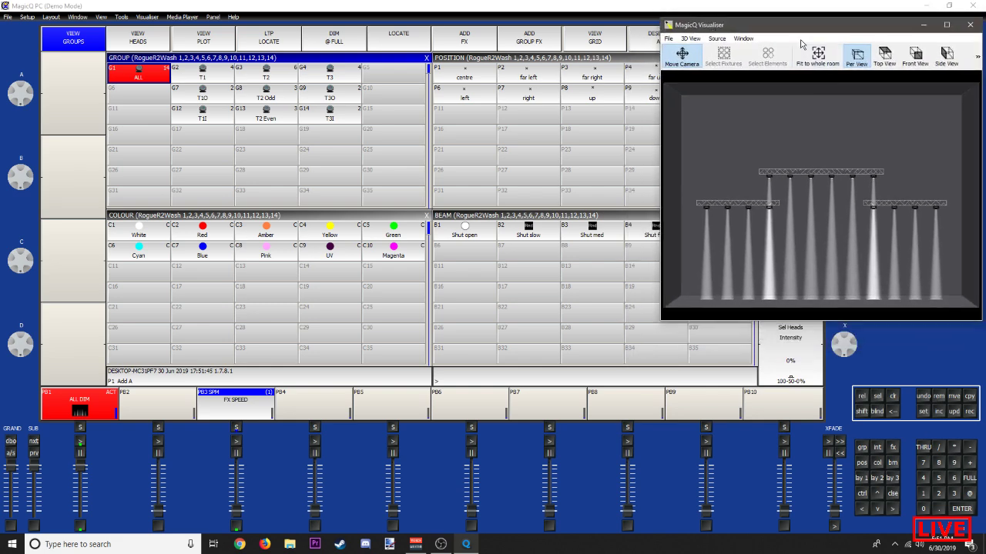
Step: Add the burst1 position FX to the heads of the ALL group
click(147, 78)
click(457, 41)
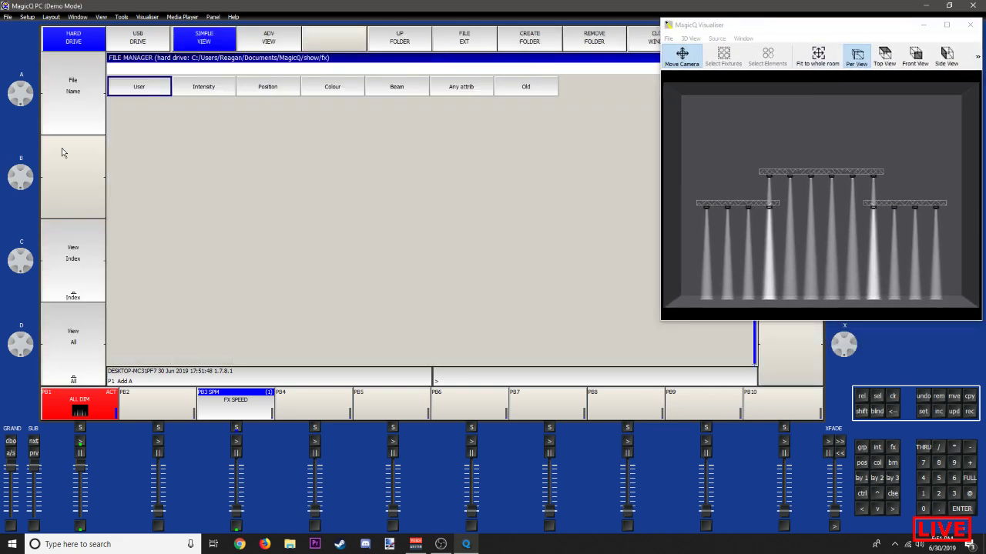
click(265, 88)
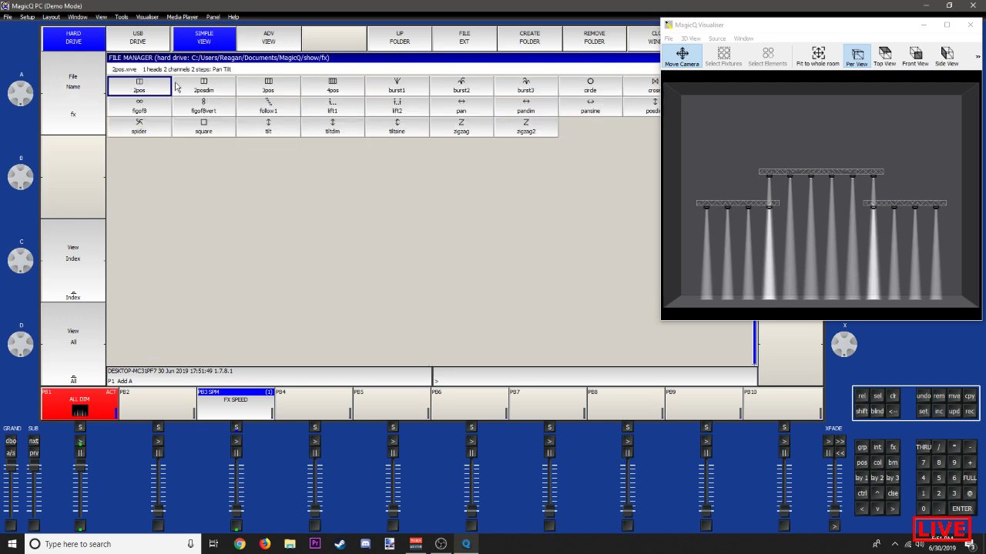
click(410, 94)
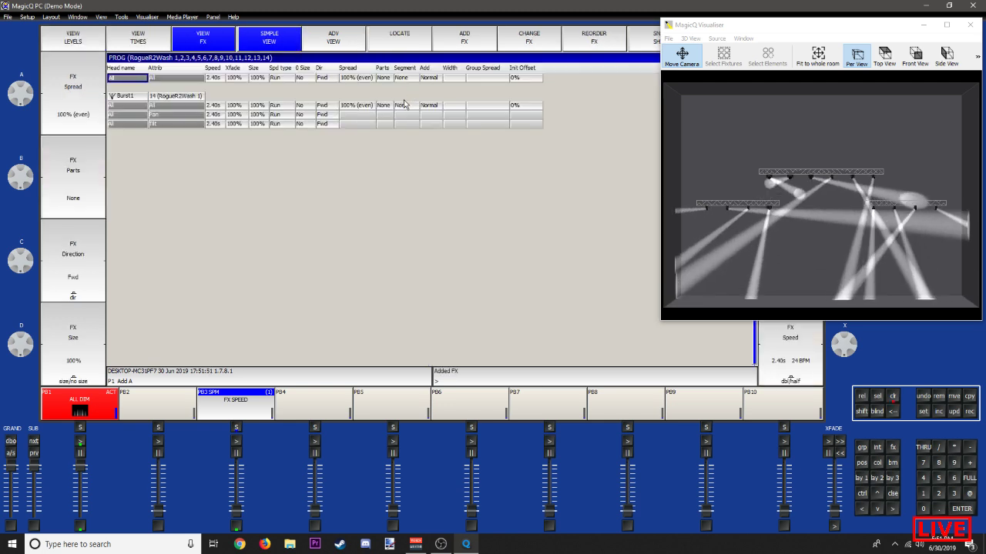
Step: Set the burst1 FX spread to 0% and its speed to 0.10 s for all attributes
click(365, 107)
text(0)
key(Return)
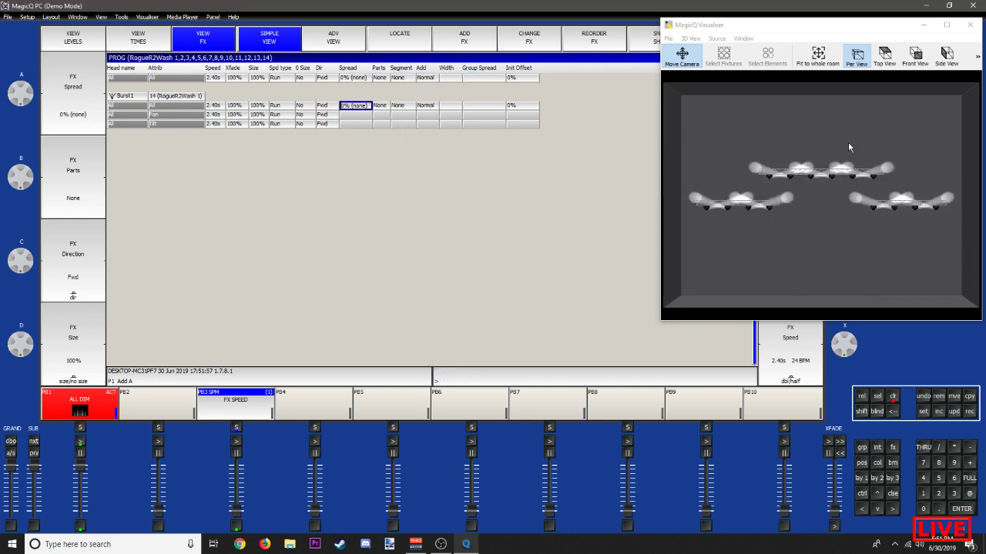
click(219, 107)
click(220, 108)
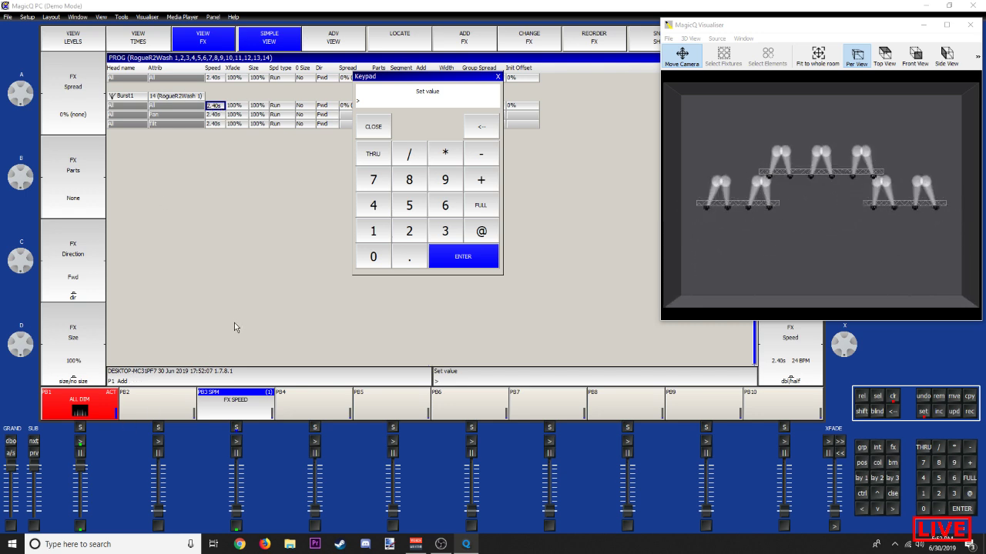
text(.1)
key(Return)
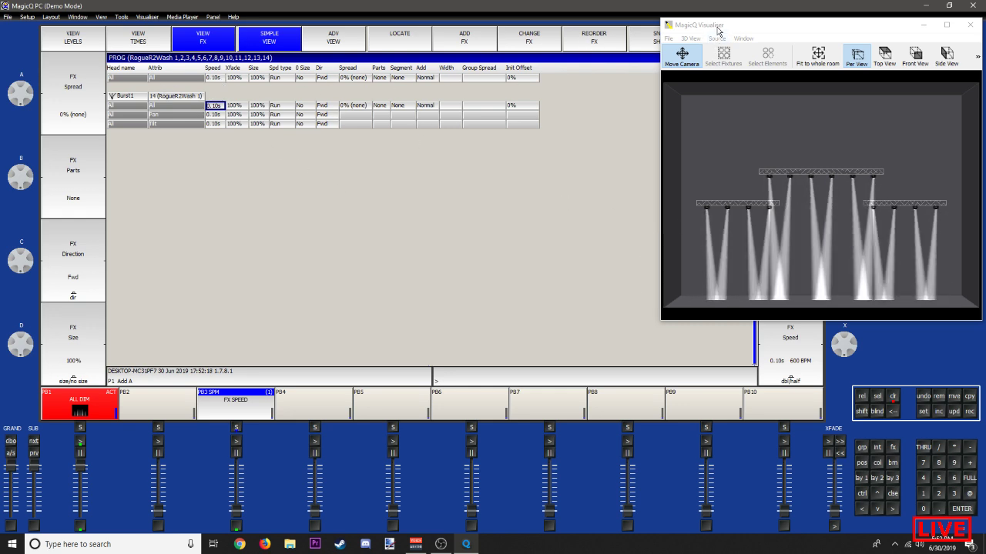
Step: Close the programmer's FX view, record the effect into the first FX palette slot and name it BURST1
drag(920, 24, 820, 104)
click(820, 104)
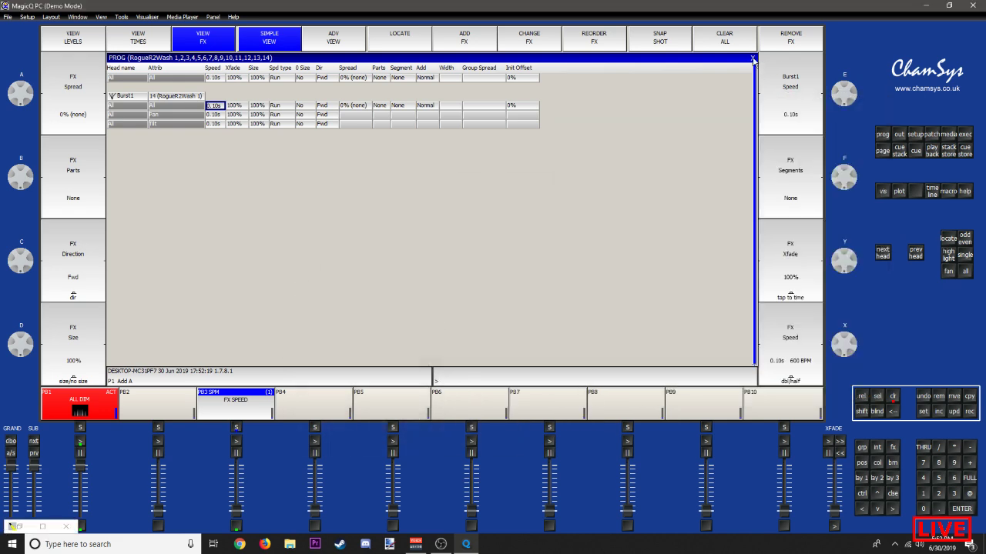
click(753, 58)
click(891, 449)
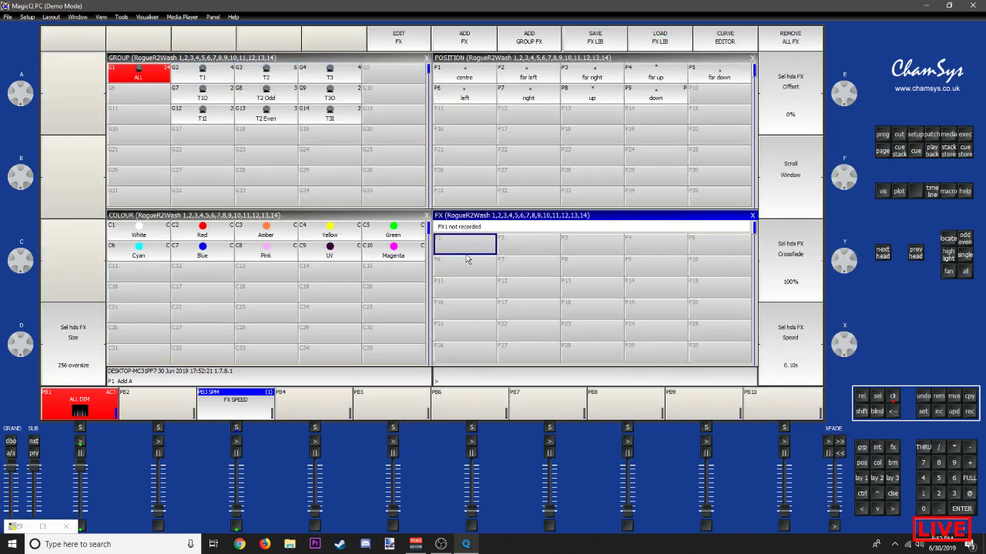
click(465, 246)
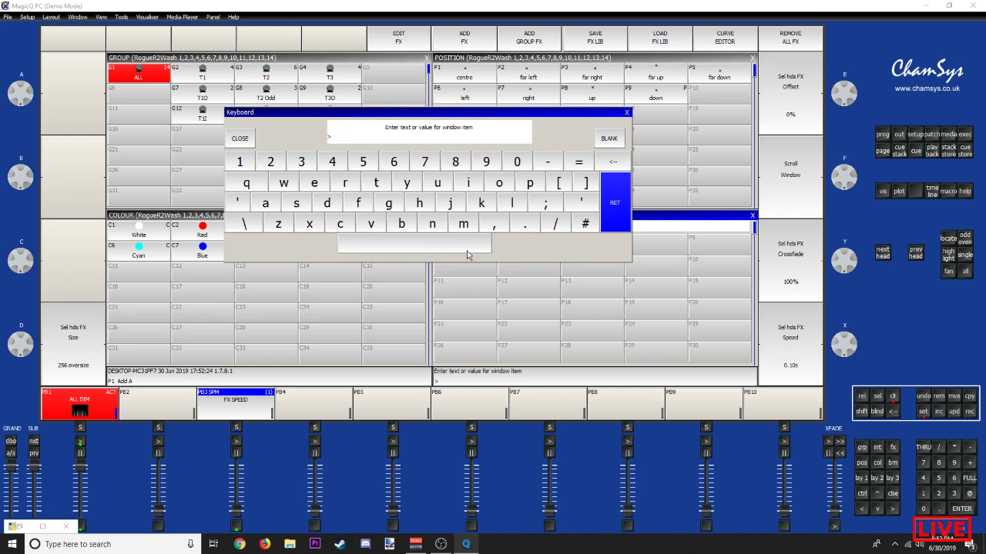
text(BURST)
key(Return)
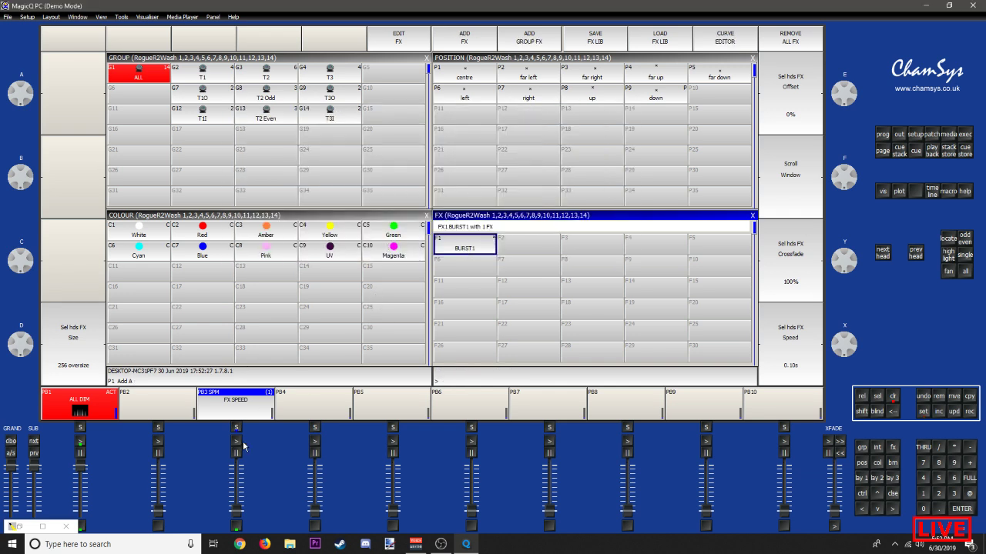
Step: Reopen the visualiser and place its window beside the group and colour palettes
click(151, 17)
click(156, 28)
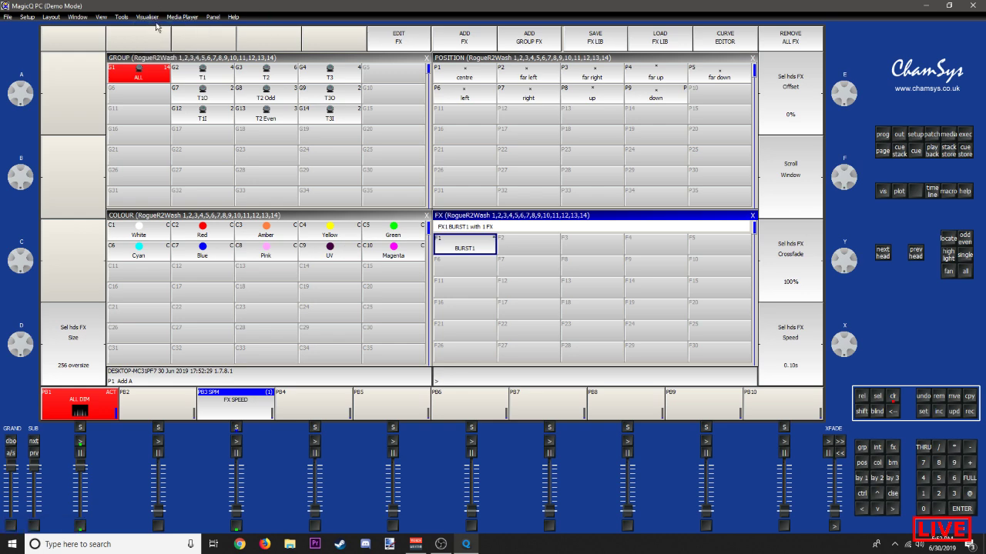
click(156, 18)
click(158, 31)
drag(651, 123, 741, 73)
Step: Activate the FX SPEED playback and set its fader near the low end, checking the burst from several visualiser angles
click(235, 455)
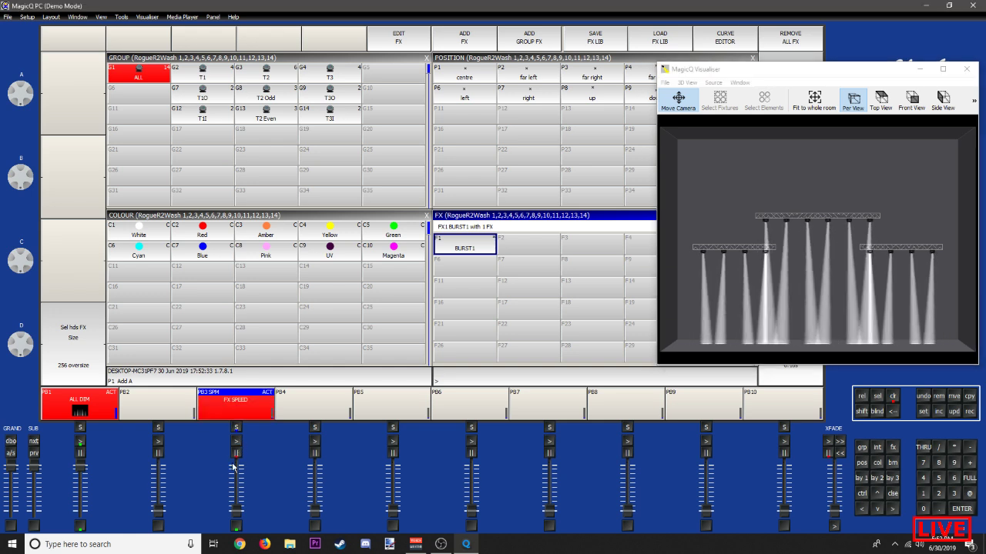
mouse_move(236, 514)
mouse_down()
mouse_move(236, 524)
mouse_move(235, 458)
mouse_move(239, 515)
mouse_up()
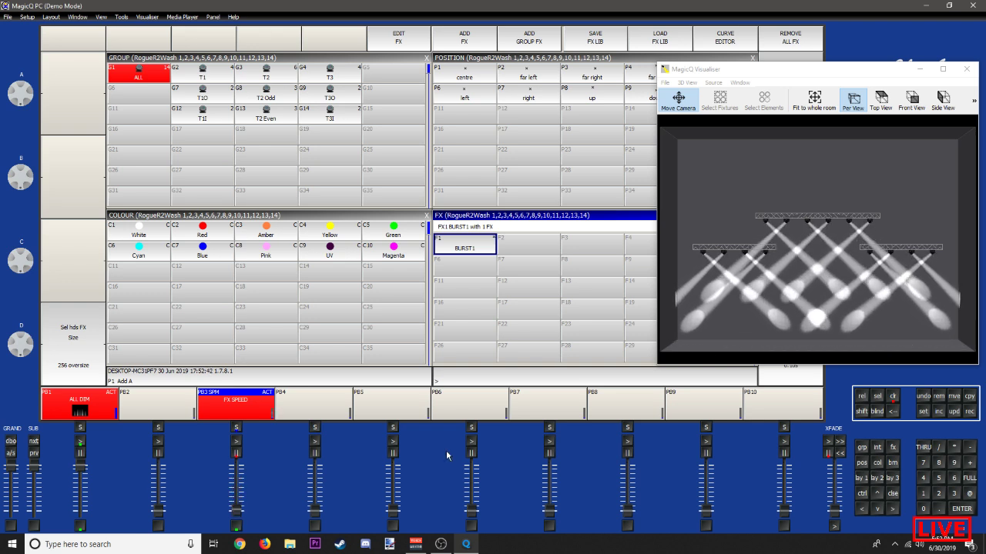
drag(759, 240, 558, 440)
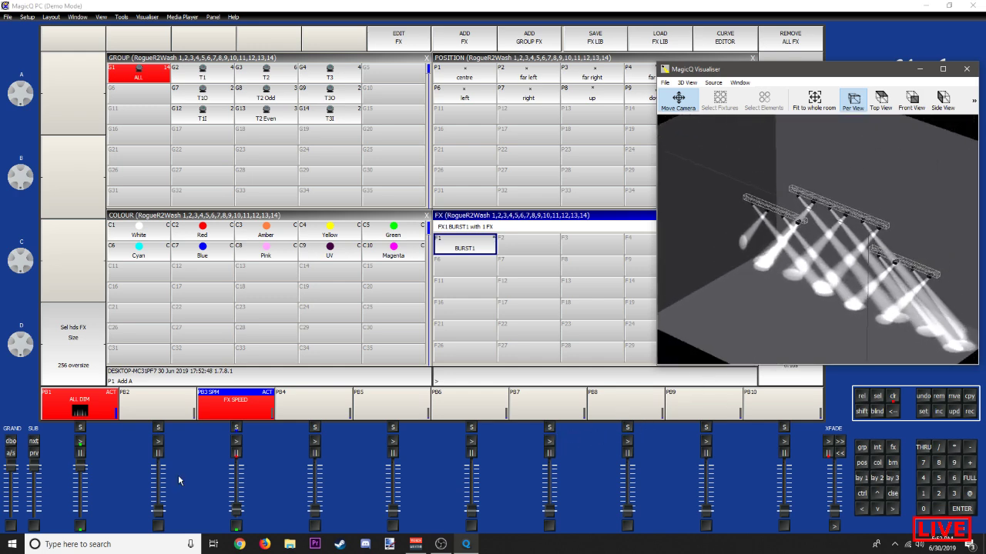
drag(237, 511, 237, 509)
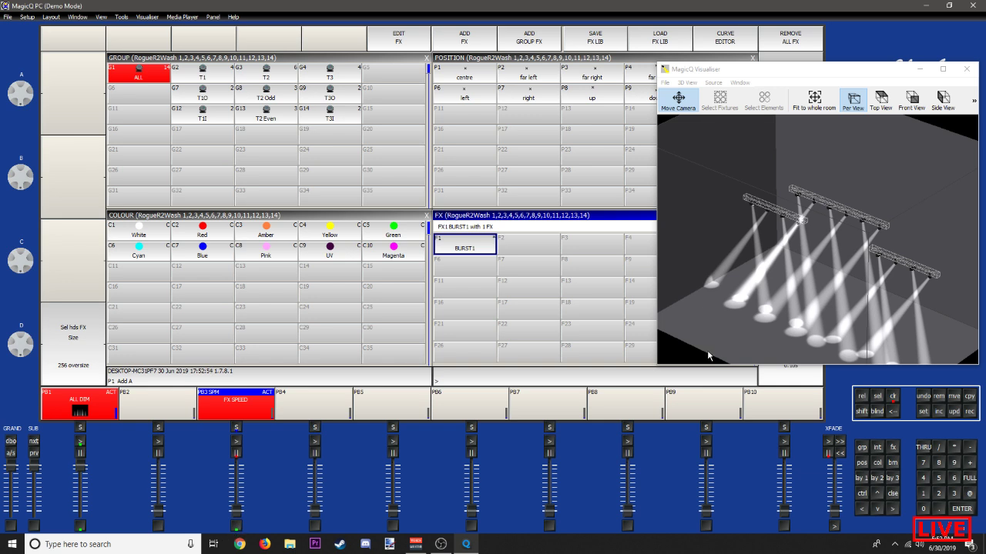
drag(709, 355, 927, 195)
scroll(886, 247, down, 2)
scroll(825, 311, up, 1)
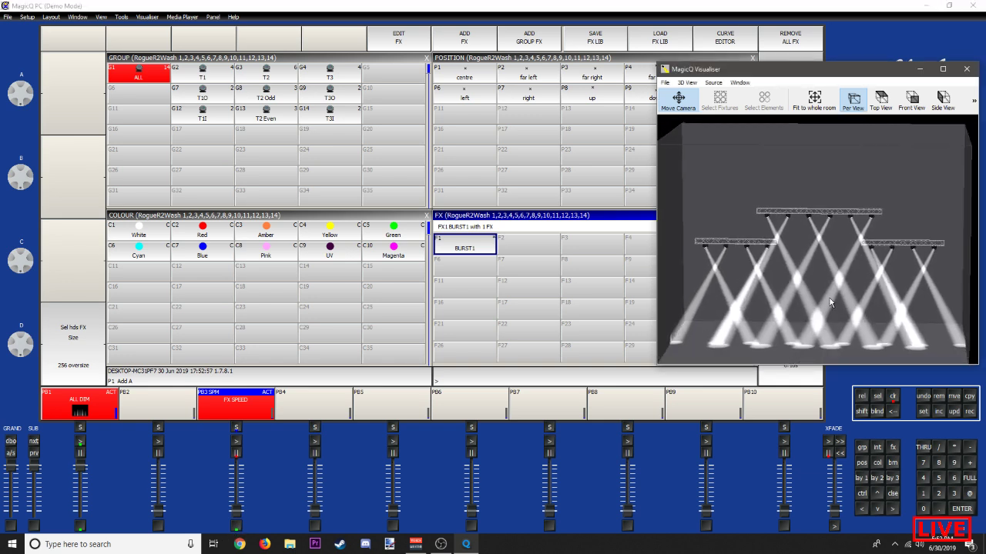
Step: Make the ALL group's heads active, record their current position as position palette P11 and name it CROSS
click(112, 60)
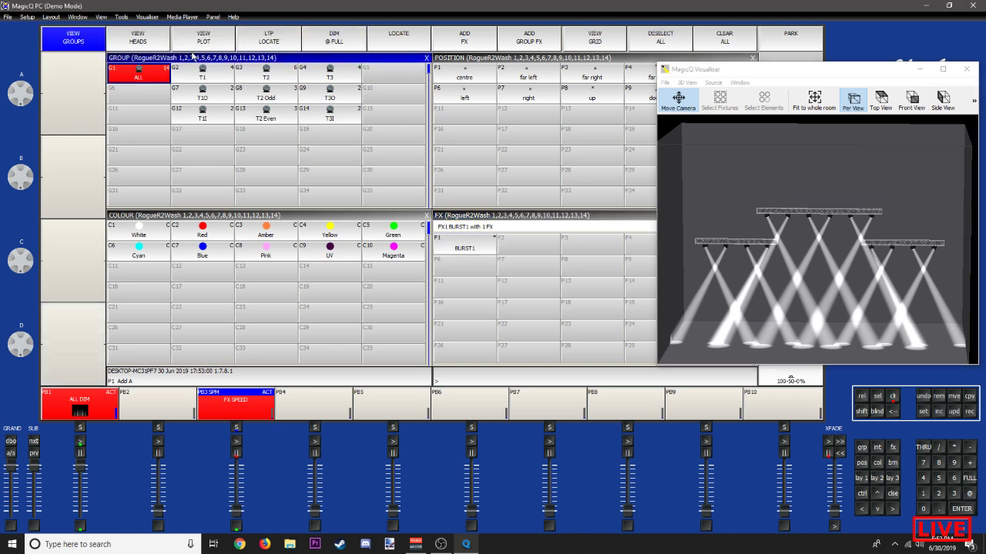
click(255, 43)
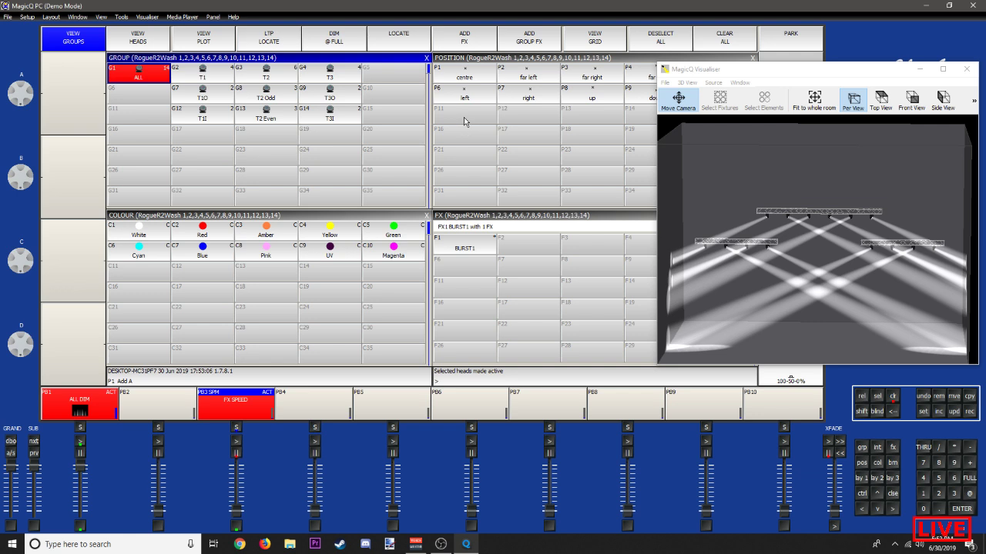
click(463, 117)
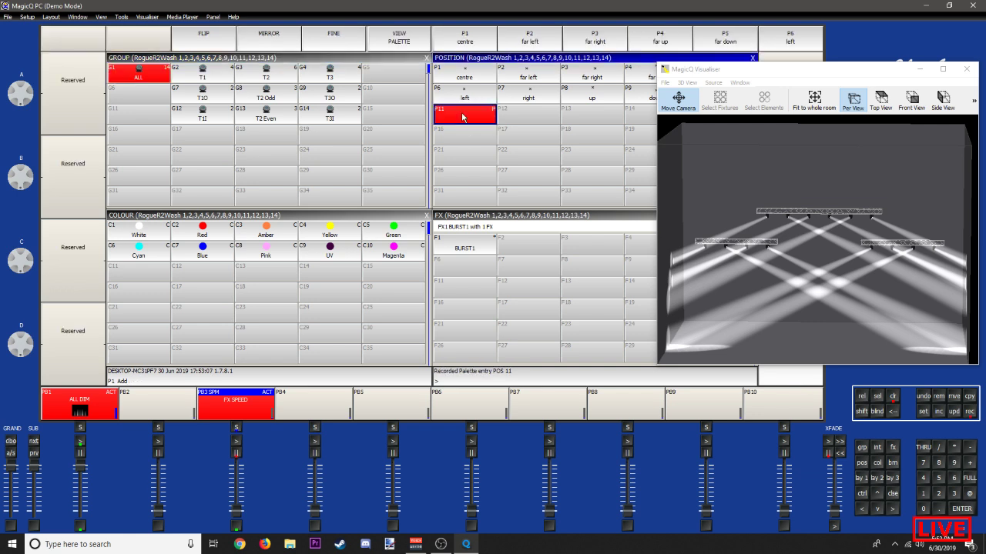
right_click(463, 117)
text(CO)
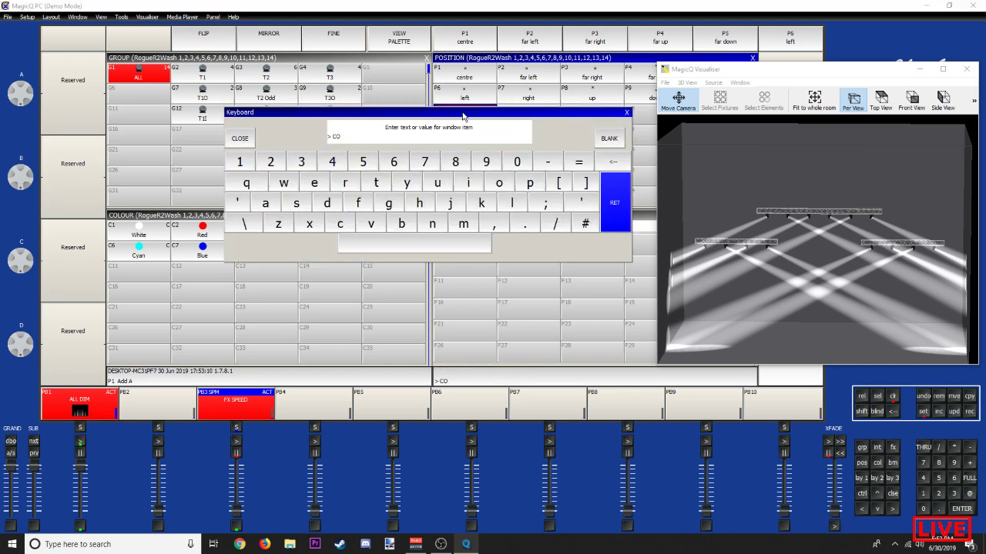
key(BackSpace)
text(ROSS)
key(Return)
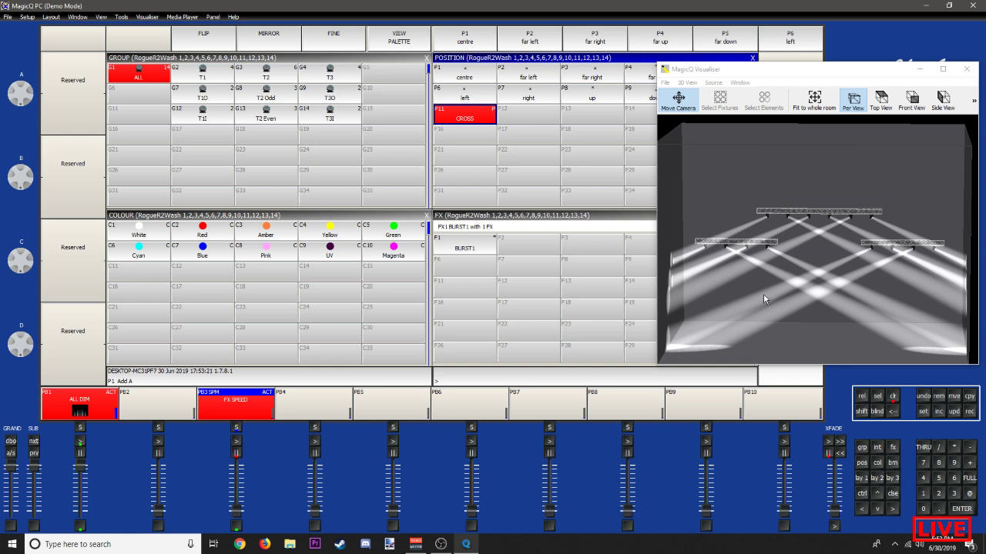
Step: Raise the FX SPEED master slightly and clear the programmer
drag(764, 298, 795, 345)
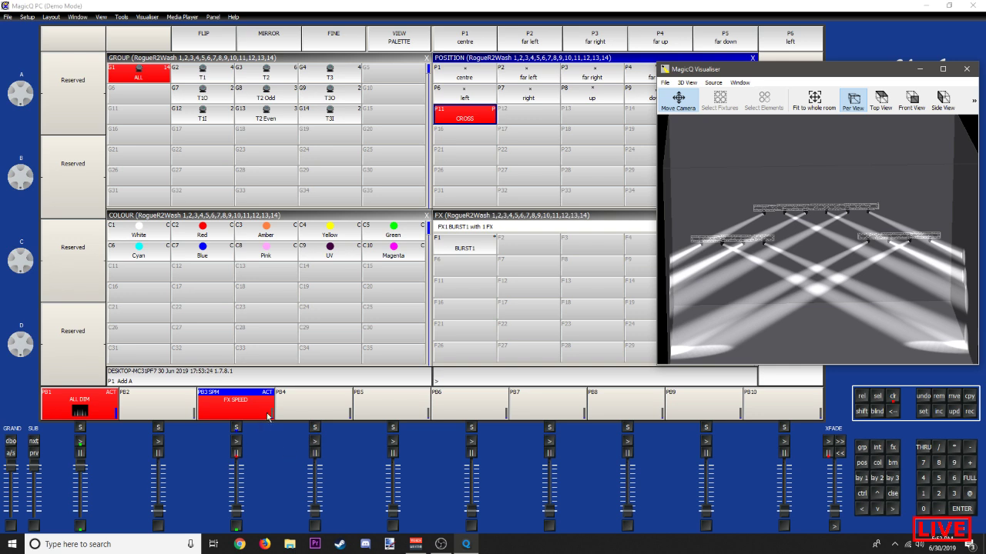
drag(237, 509, 239, 508)
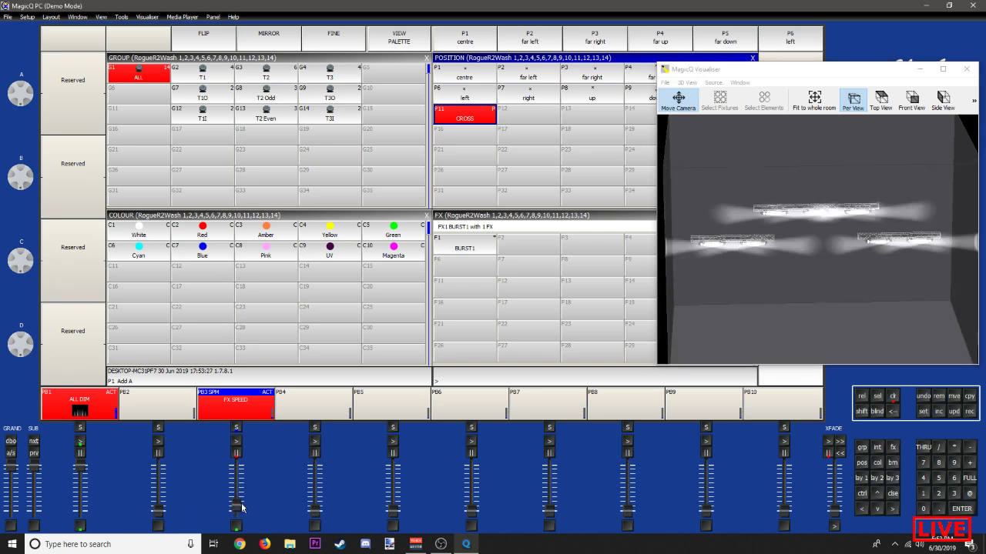
key(Escape)
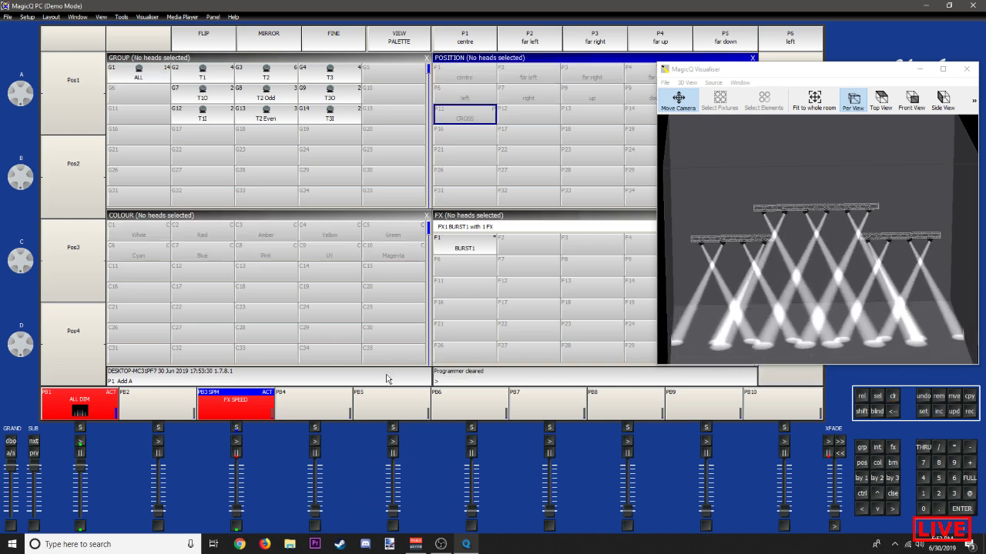
Step: Apply the BURST1 FX palette to the ALL group and check the movement in the visualiser
click(136, 75)
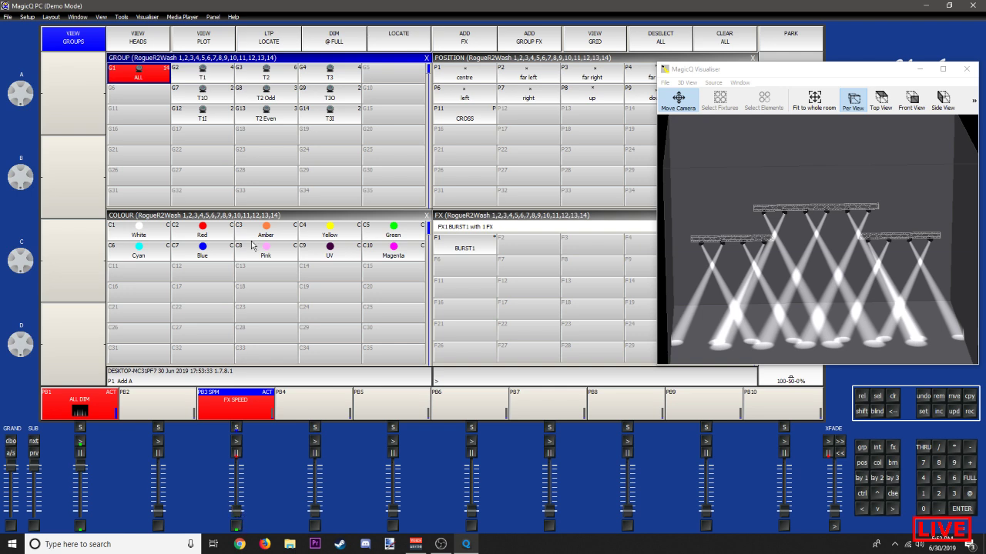
click(464, 247)
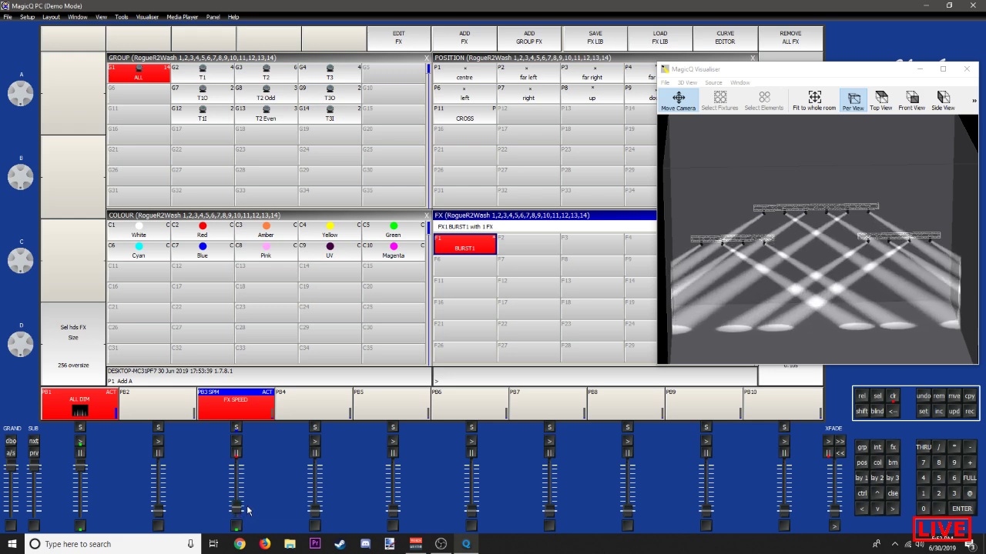
drag(805, 240, 786, 198)
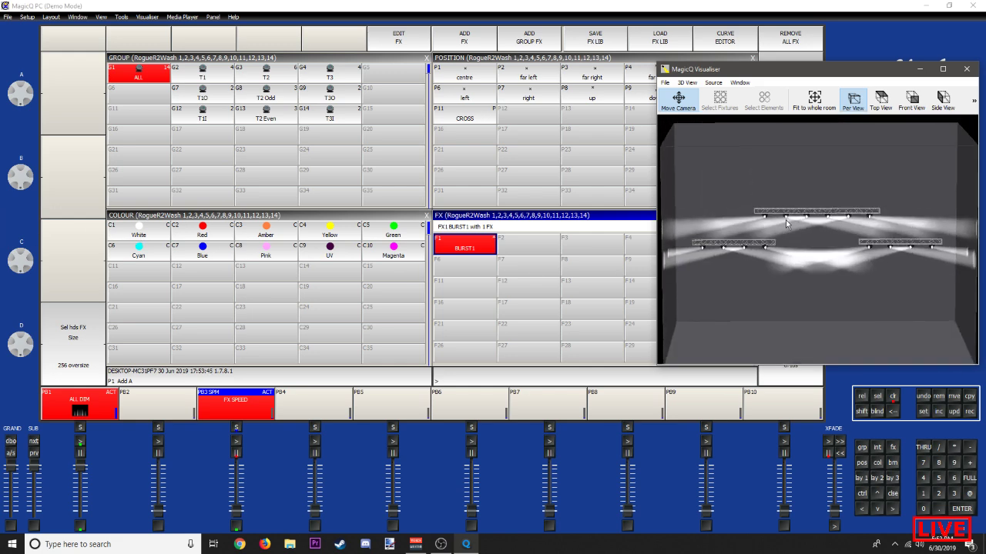
Step: Make the ALL group's heads active again, record position palette P12 and name it CROS UP
click(142, 70)
click(274, 44)
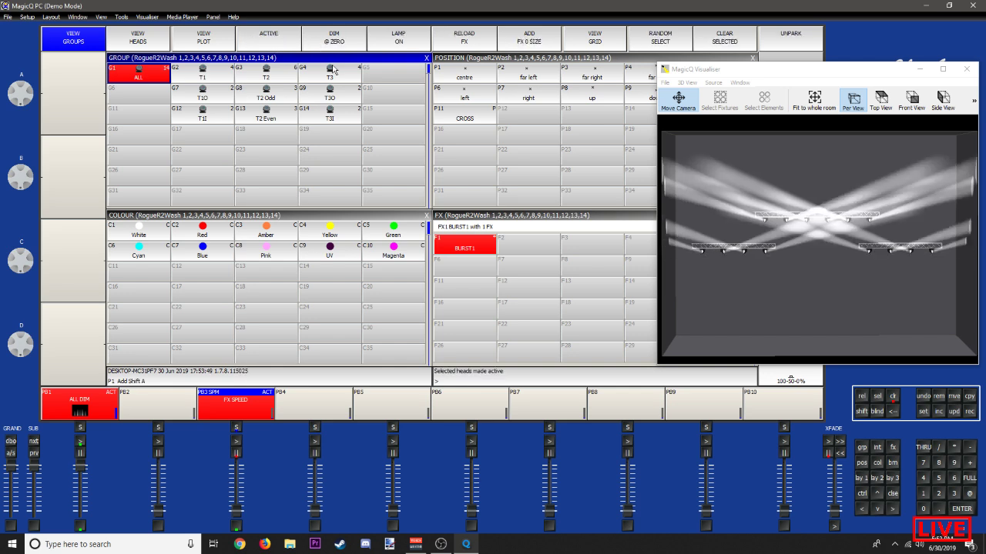
click(530, 117)
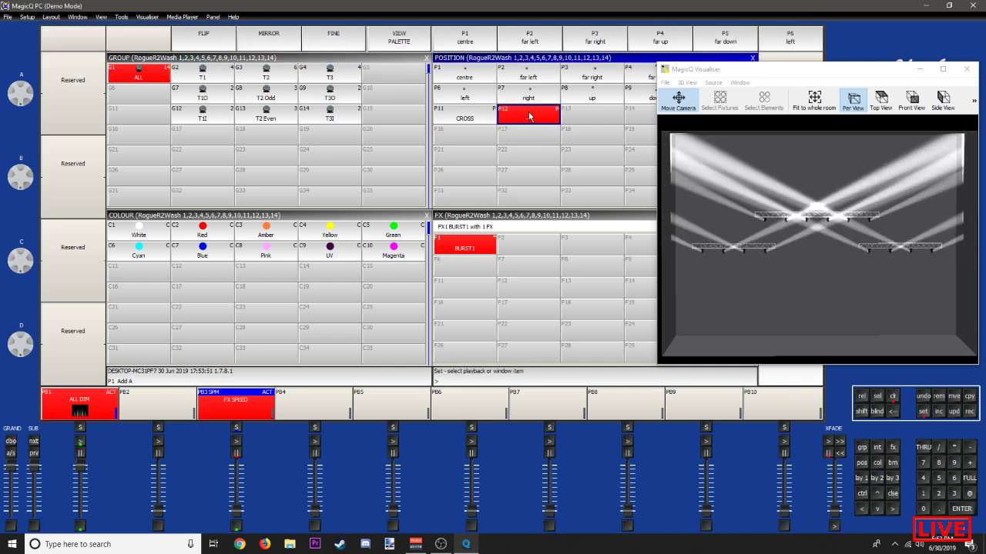
click(529, 116)
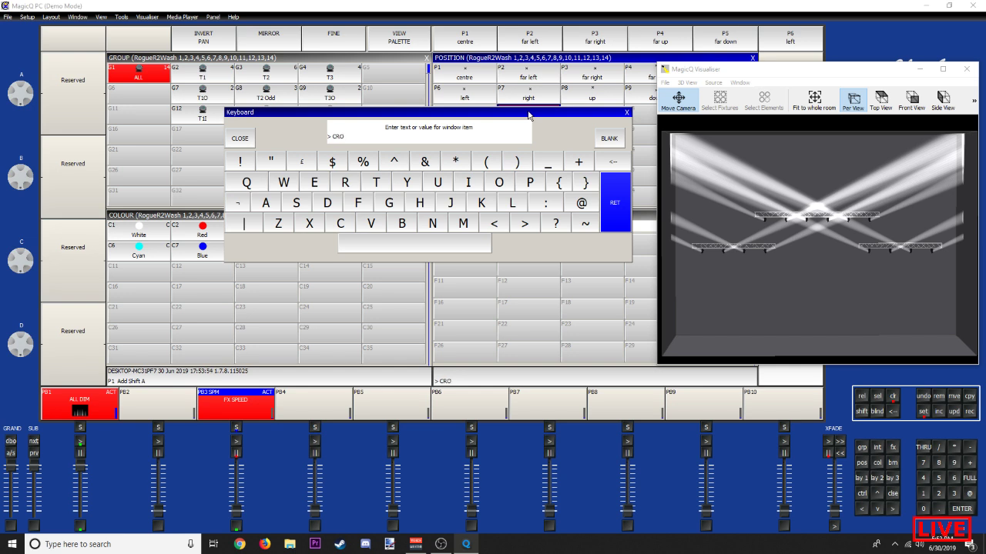
text(CROSS UP)
key(Return)
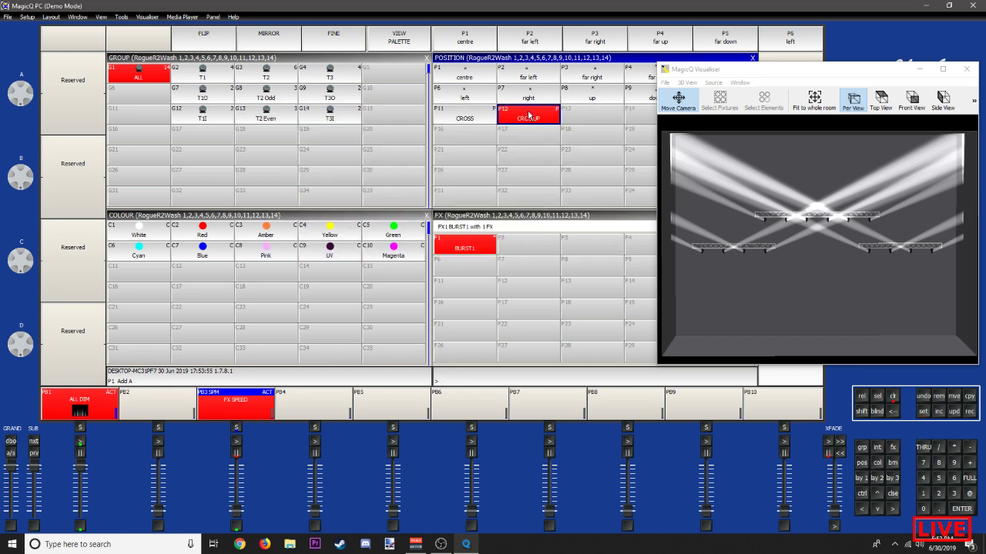
Step: Clear the programmer and fit the visualiser view to the whole room
drag(772, 258, 793, 254)
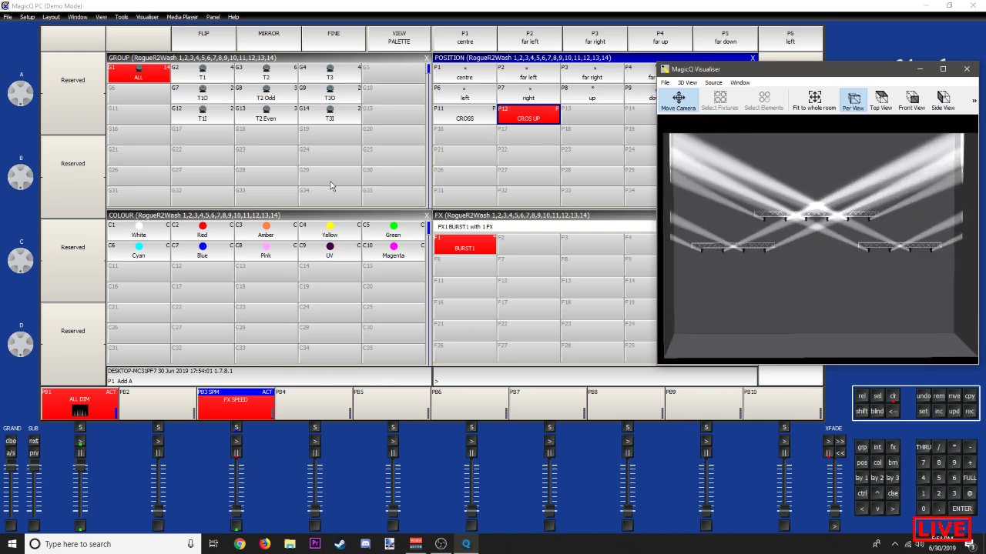
click(313, 8)
key(ctrl+BackSpace)
drag(787, 250, 823, 102)
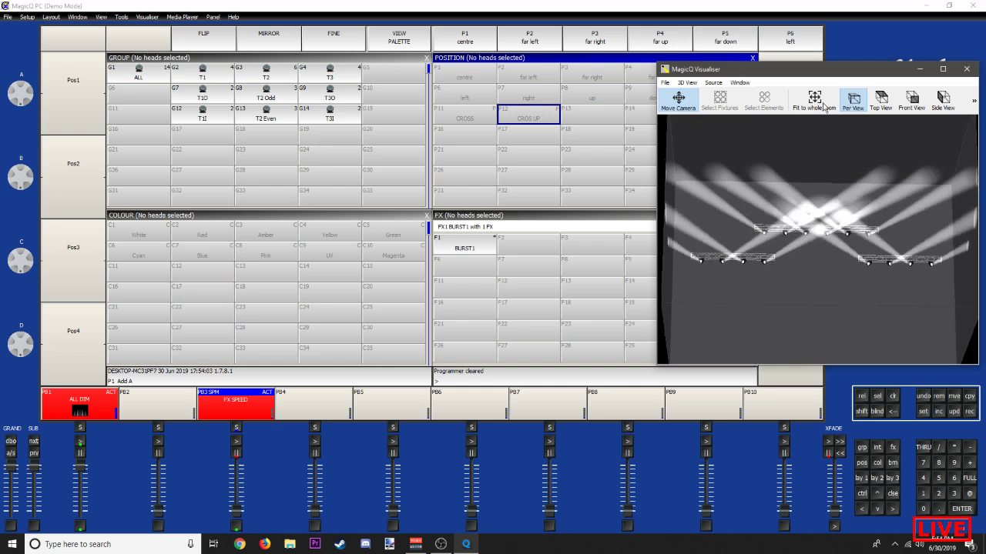
click(822, 106)
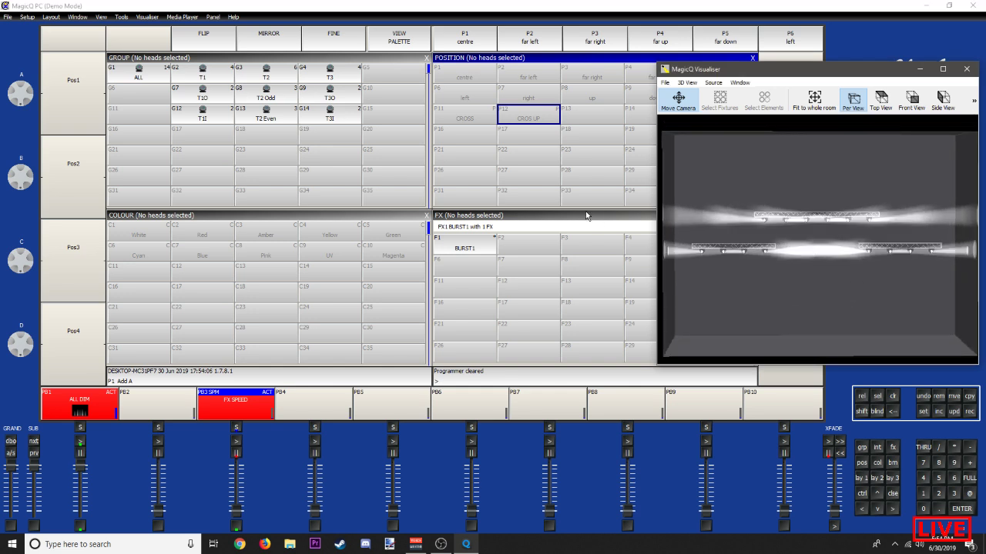
Step: Add the figof8 FX to the heads of the ALL group, moving the visualiser off the FX list
click(141, 72)
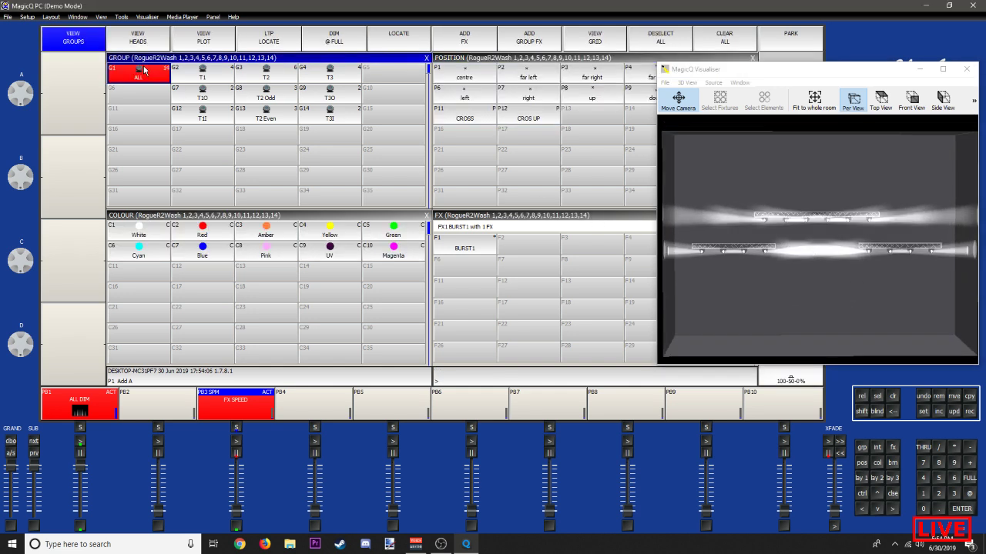
click(460, 46)
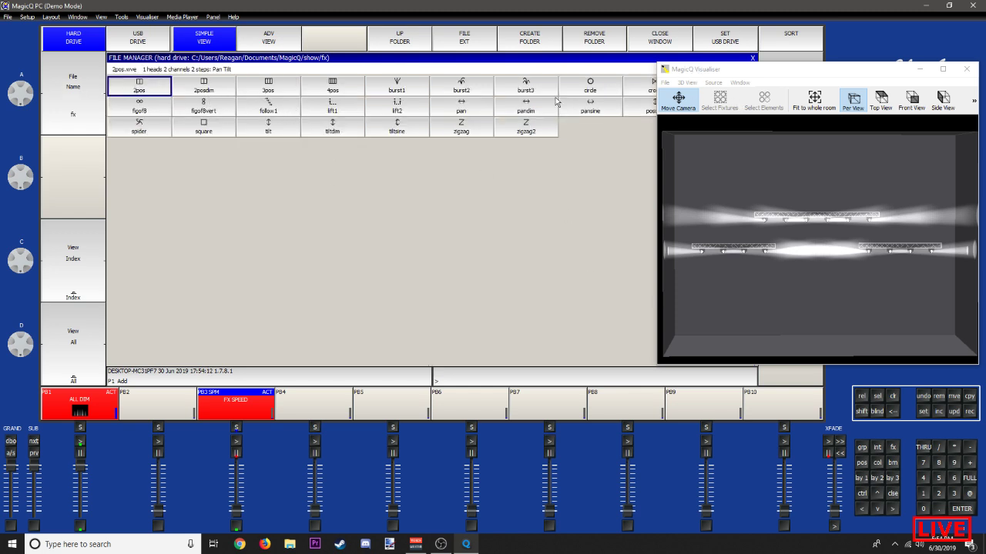
drag(707, 74, 726, 128)
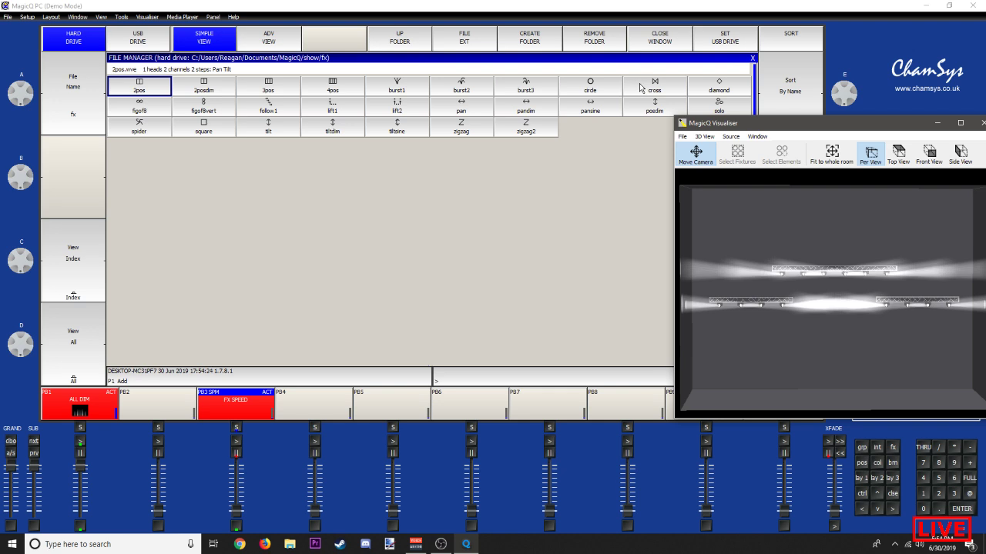
click(124, 108)
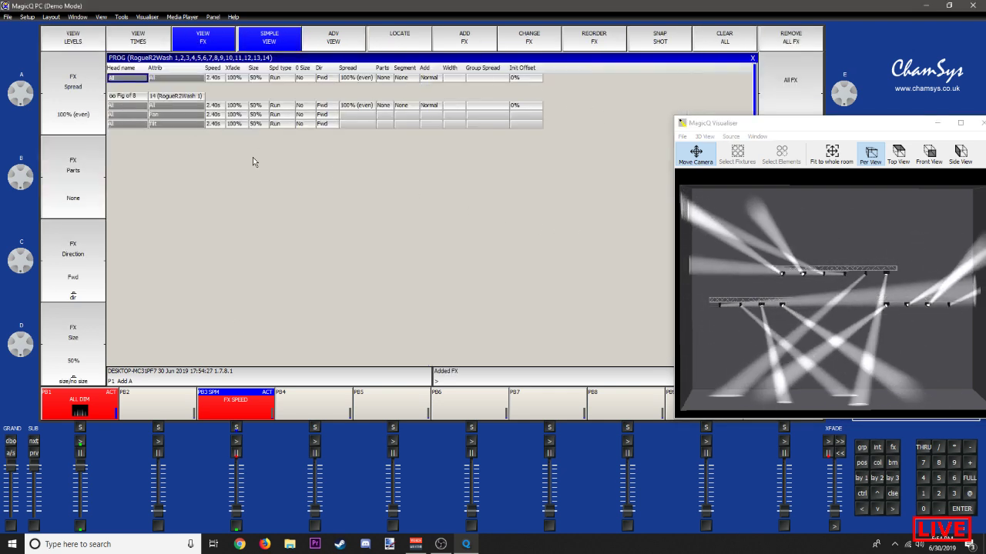
Step: Set the Fig of 8 FX speed to 0.1 s and lower the FX SPEED master to near its minimum
click(214, 105)
click(213, 107)
text(.1)
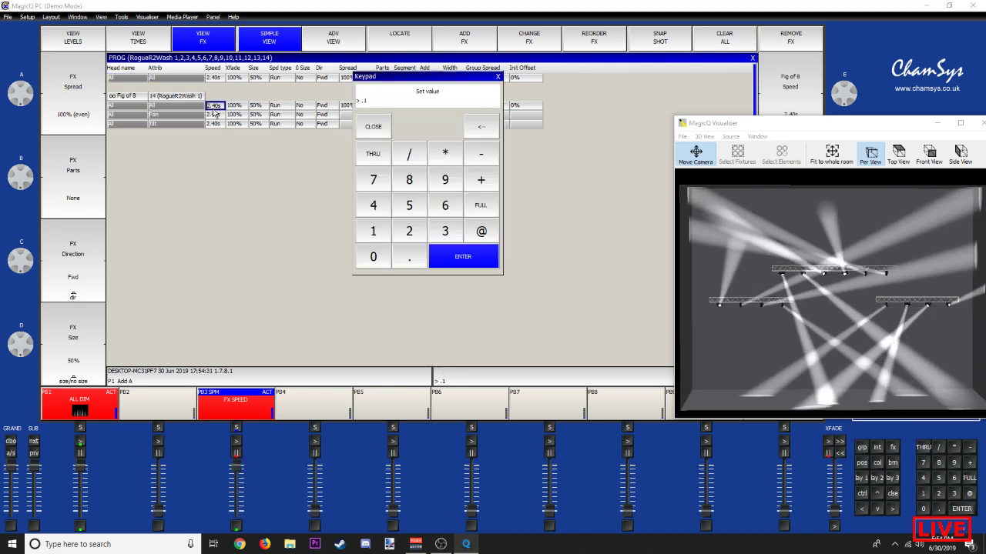
key(Return)
key(Return)
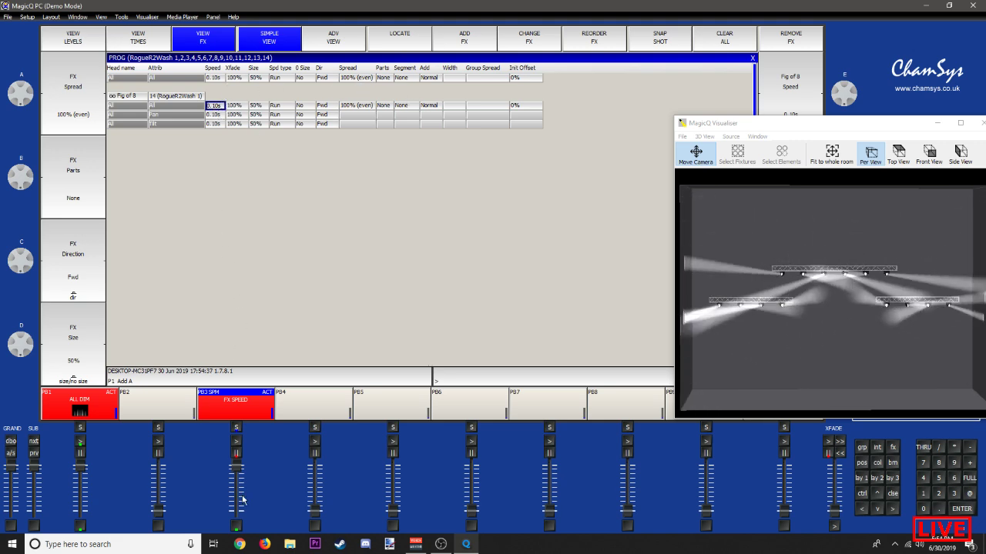
drag(236, 465, 240, 506)
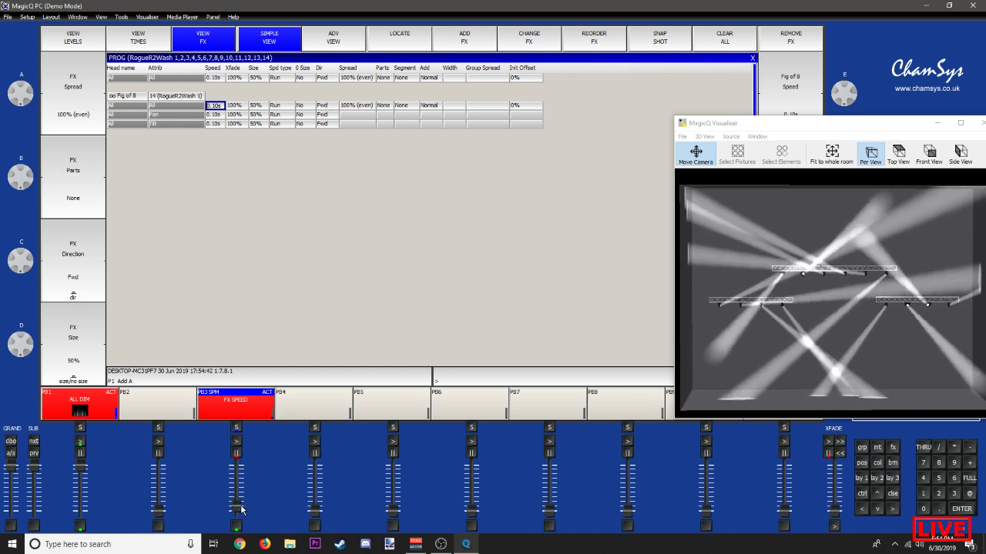
drag(777, 331, 677, 374)
drag(789, 333, 870, 310)
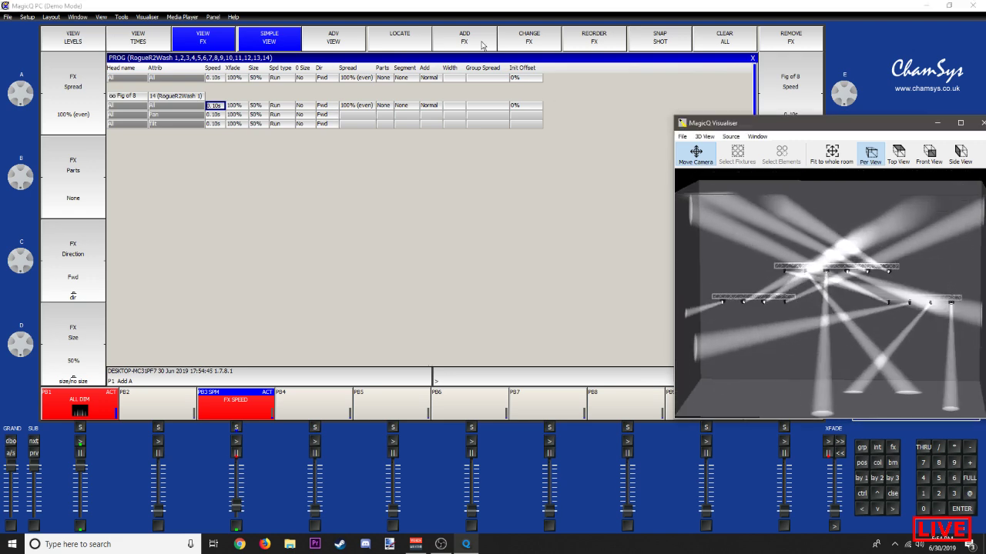
Step: Try the Fig of 8 FX with its spread set to 0%, and with 50%
double_click(365, 106)
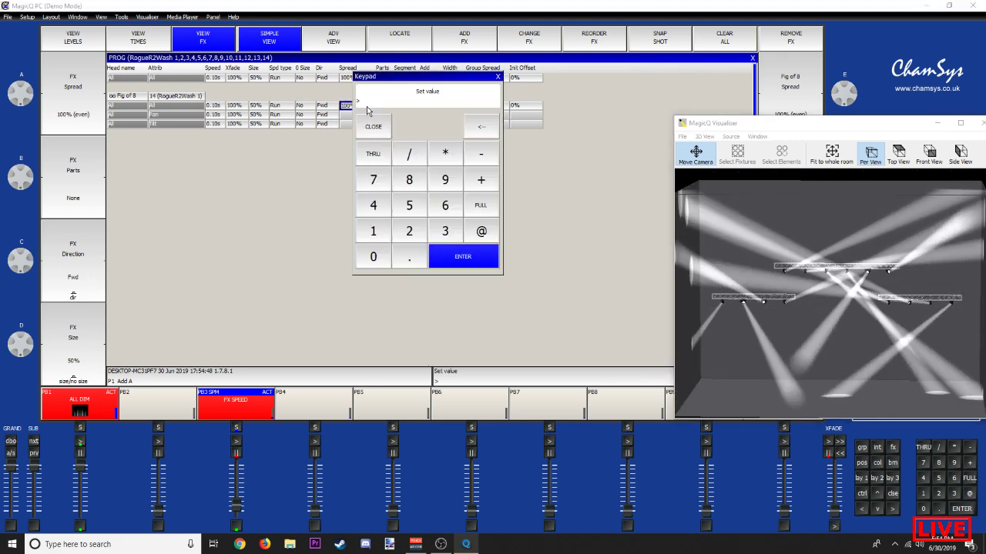
text(0)
key(Return)
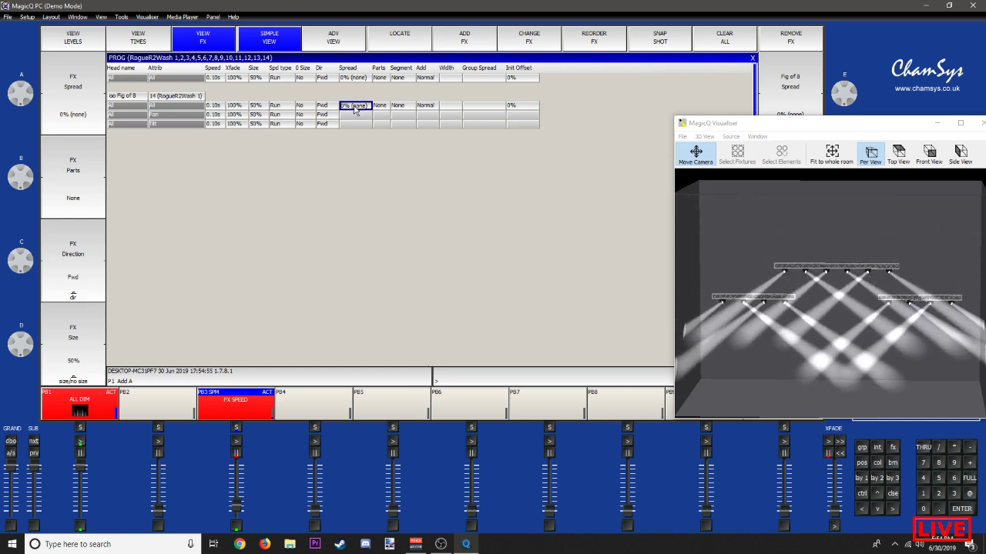
click(354, 109)
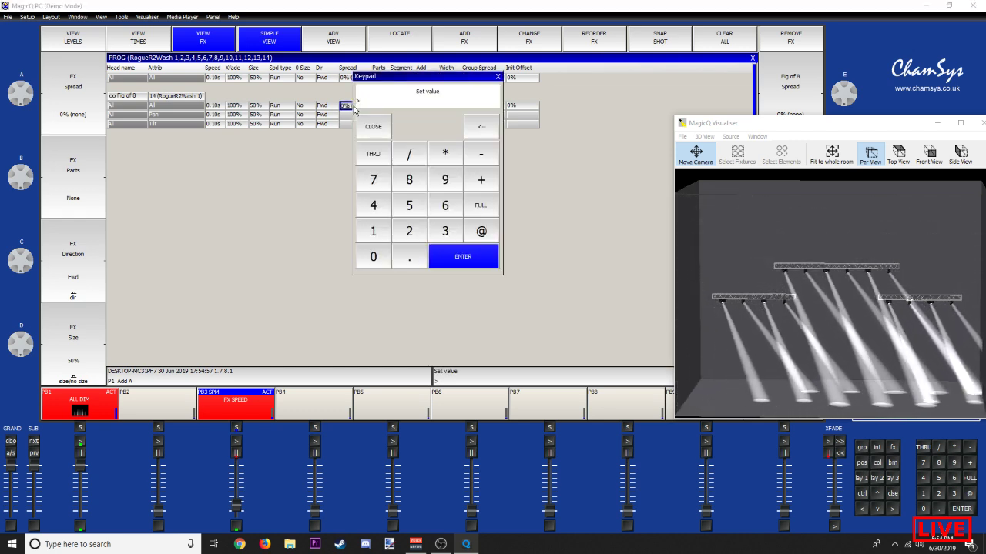
text(50)
key(Return)
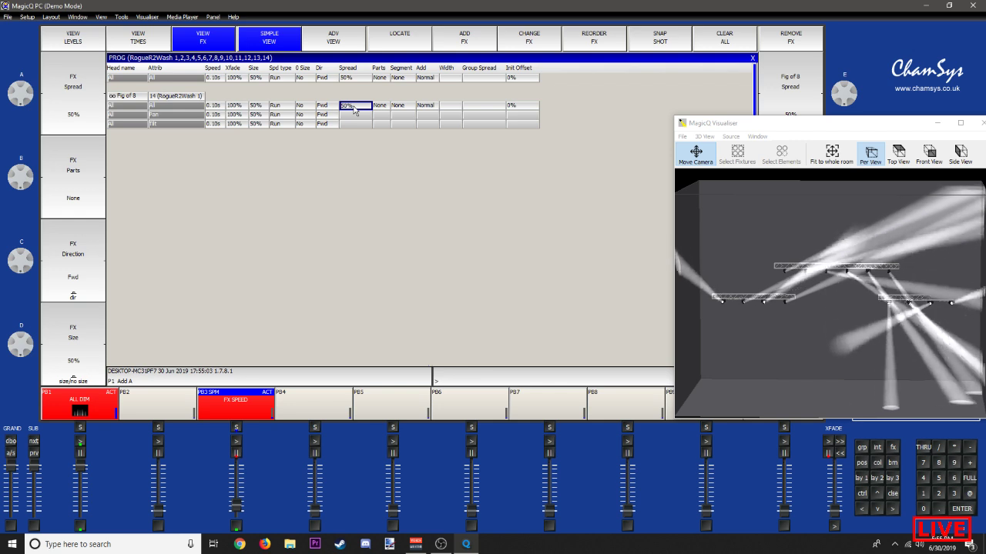
Step: Try the Fig of 8 FX with 0% crossfade and set the crossfade back to 100%
double_click(233, 105)
text(0)
key(Return)
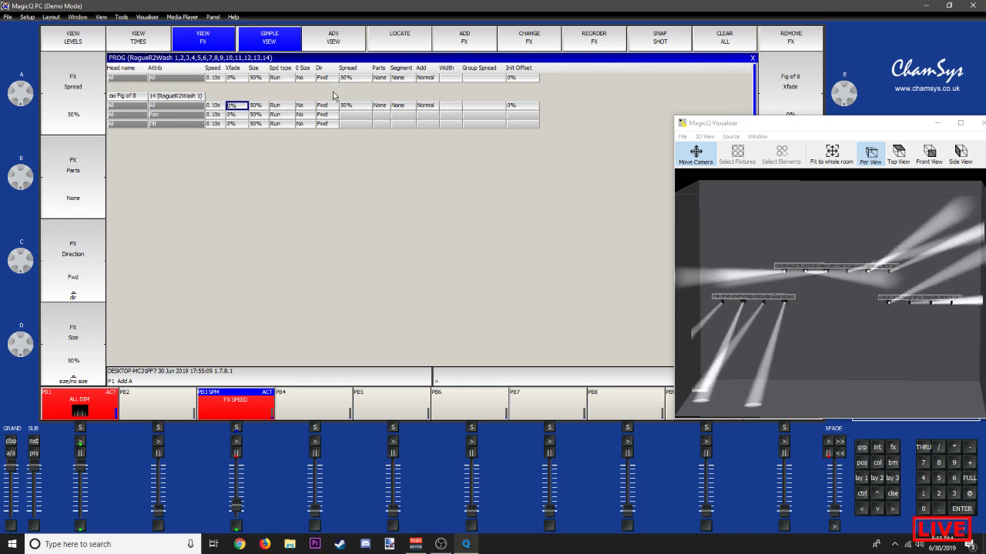
mouse_move(237, 508)
mouse_down()
mouse_move(238, 431)
mouse_move(234, 510)
mouse_up()
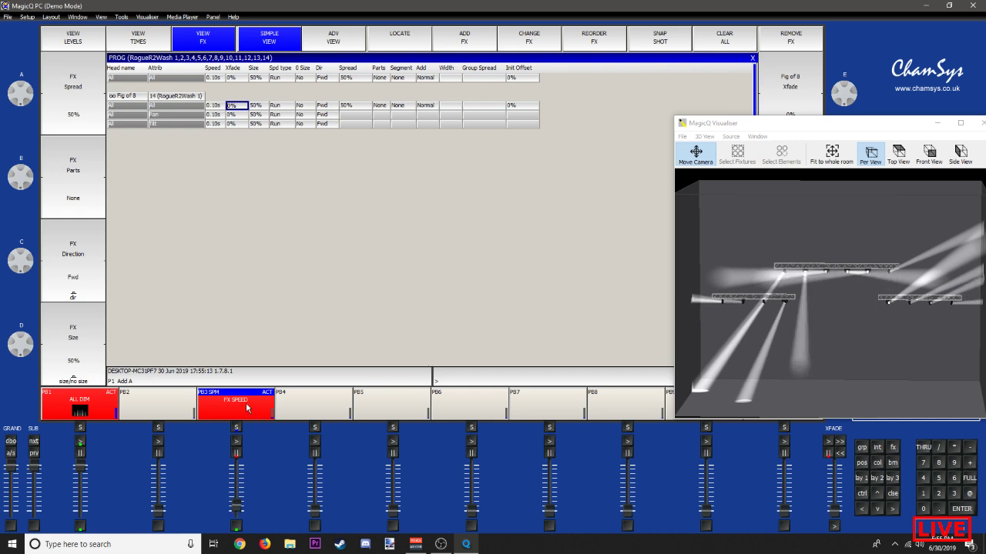
click(245, 109)
text(100)
key(Return)
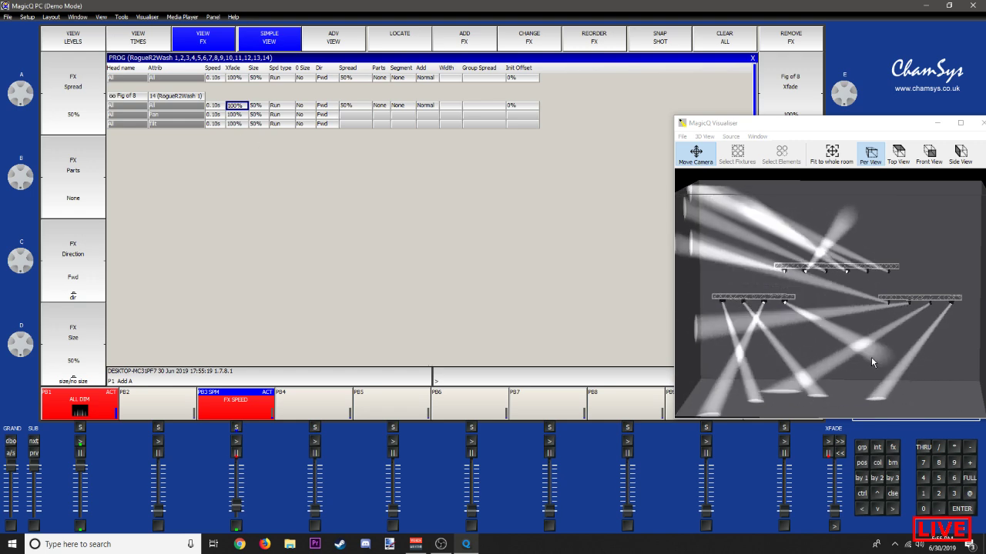
Step: Try the FX SPEED master at about two thirds and bring it back down to about a quarter
mouse_move(869, 358)
mouse_down()
mouse_move(879, 298)
mouse_move(869, 345)
mouse_up()
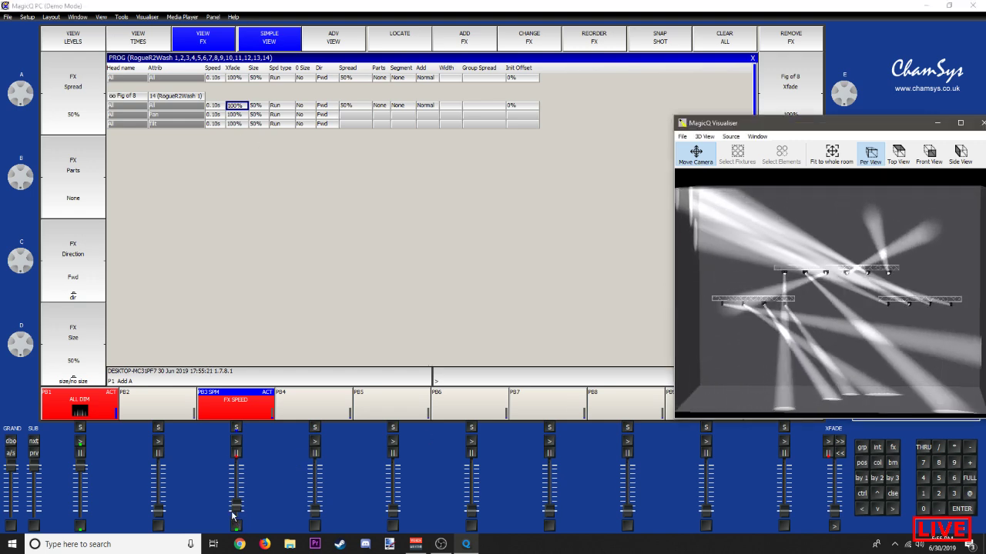
drag(236, 507, 240, 485)
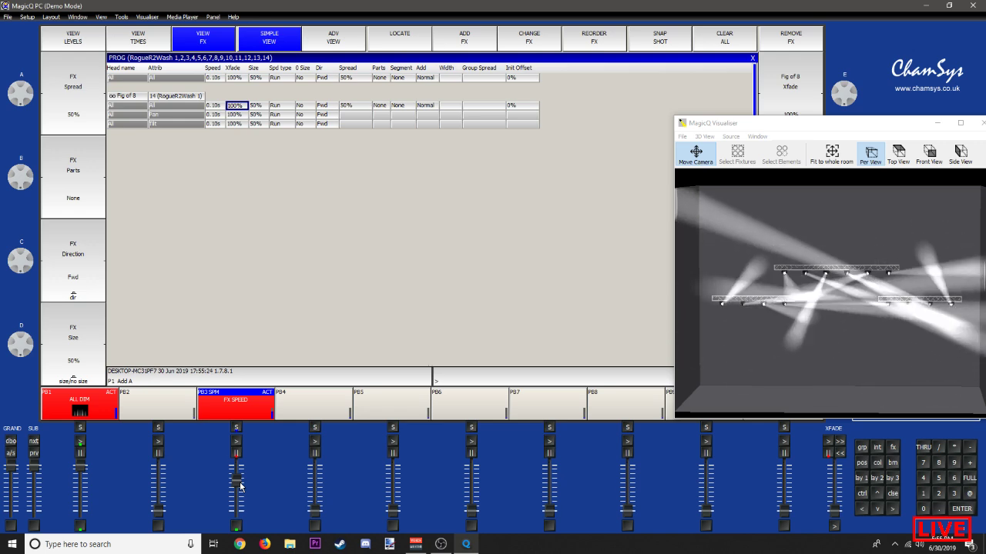
drag(239, 485, 237, 499)
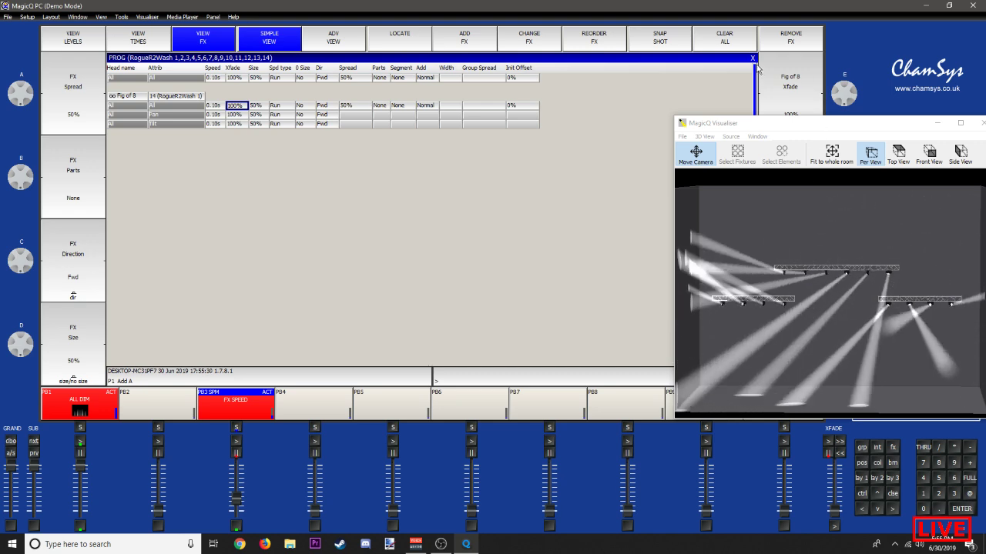
Step: Change the Fig of 8 FX on the ALL group's heads to the spider position FX
click(520, 40)
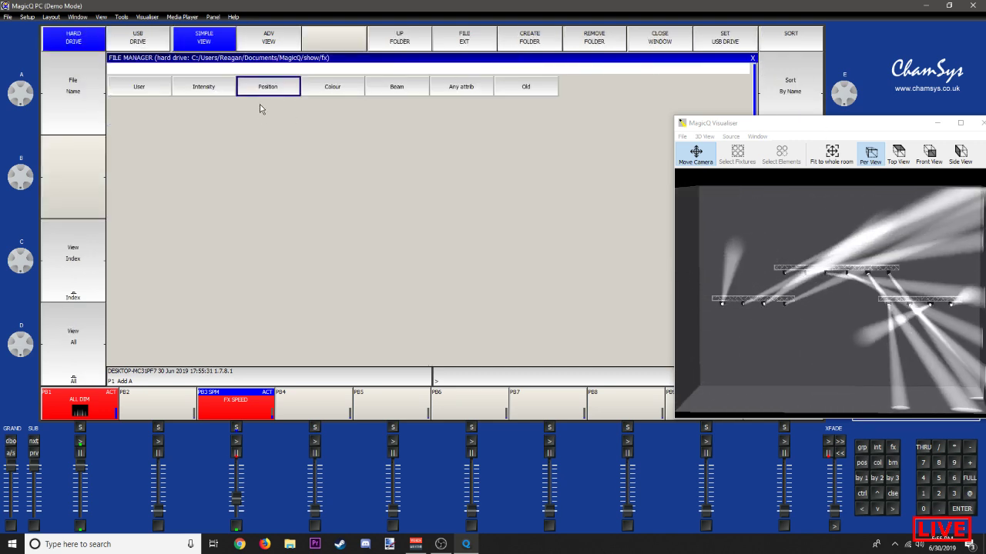
click(268, 90)
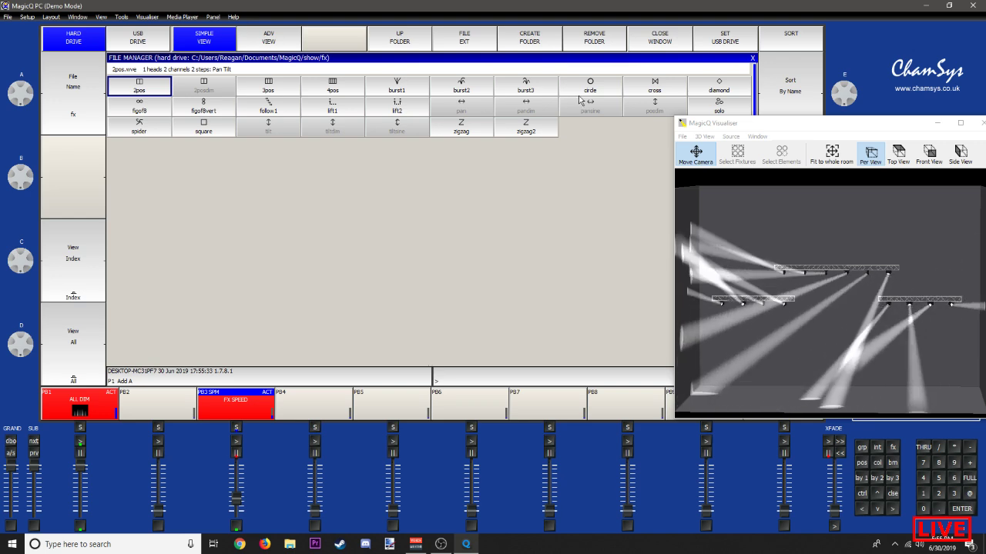
click(144, 129)
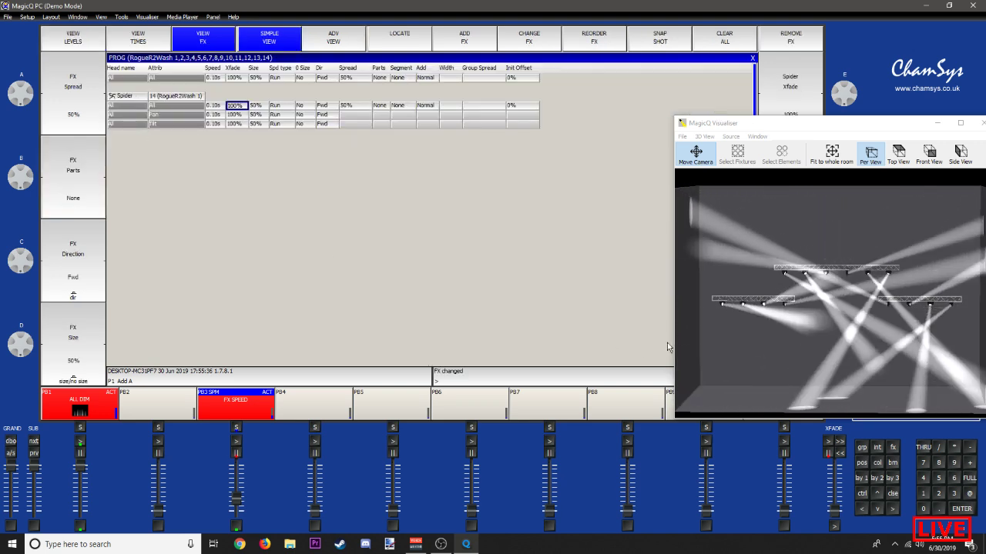
Step: Set the spread of all FX to 0% and lower the FX SPEED master to near its minimum
click(346, 77)
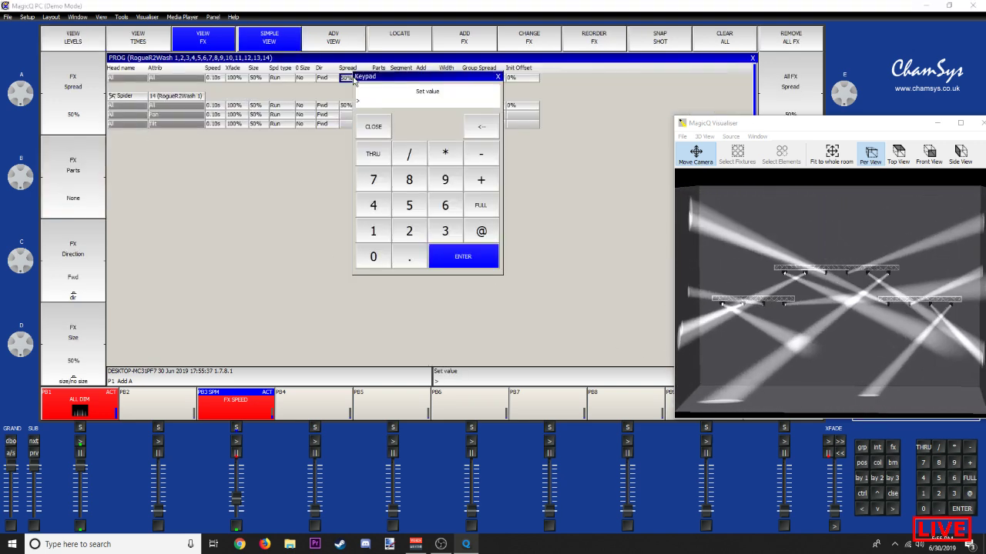
text(0)
key(Return)
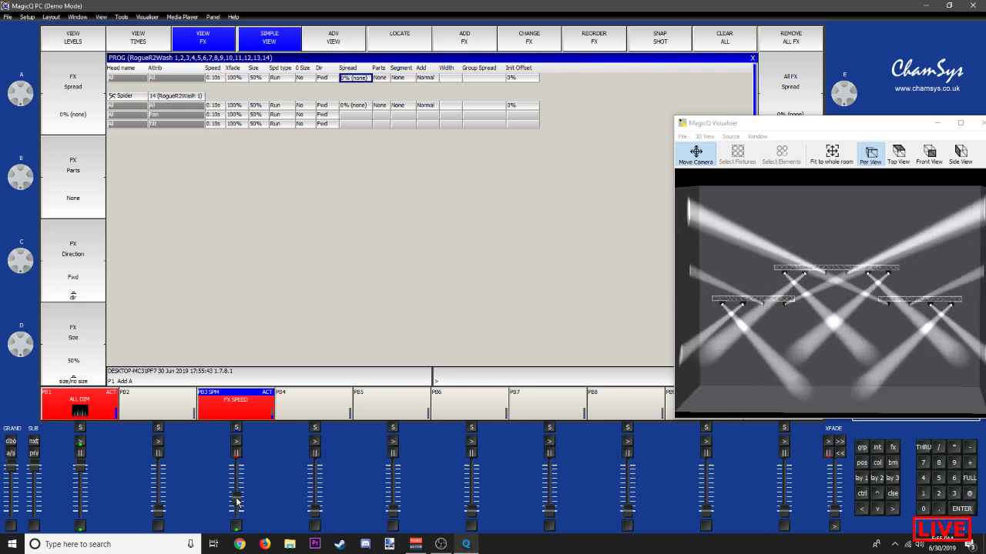
mouse_move(236, 506)
mouse_down()
mouse_move(236, 488)
mouse_move(237, 509)
mouse_up()
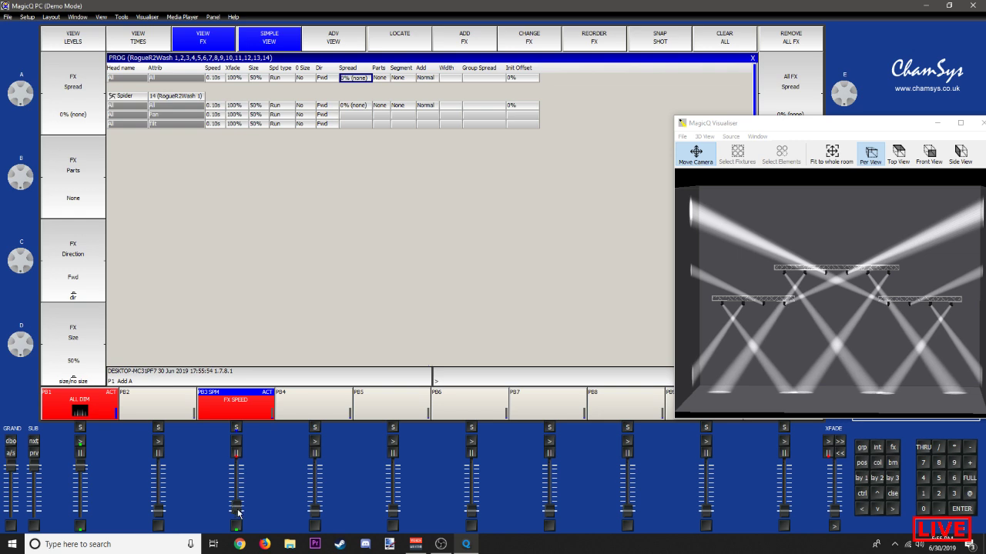
drag(770, 315, 824, 317)
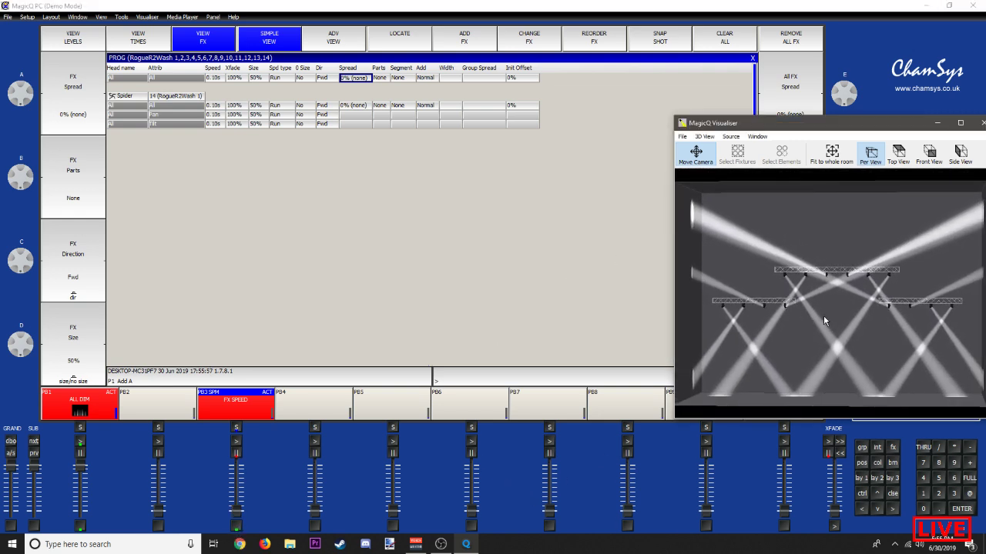
Step: Make the ALL group's heads active, record position palette P13 named SPIDER and clear the programmer
click(752, 59)
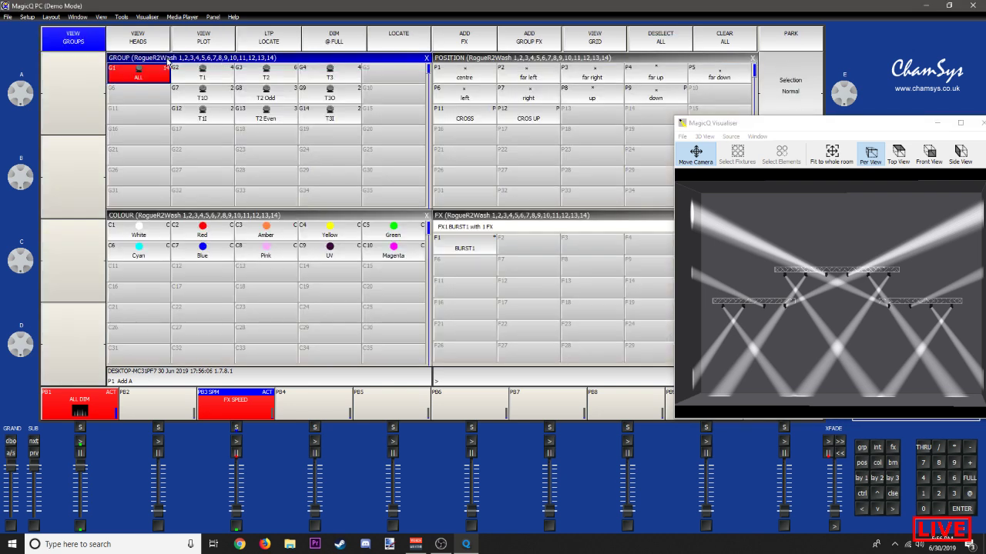
shift+click(259, 49)
key(r)
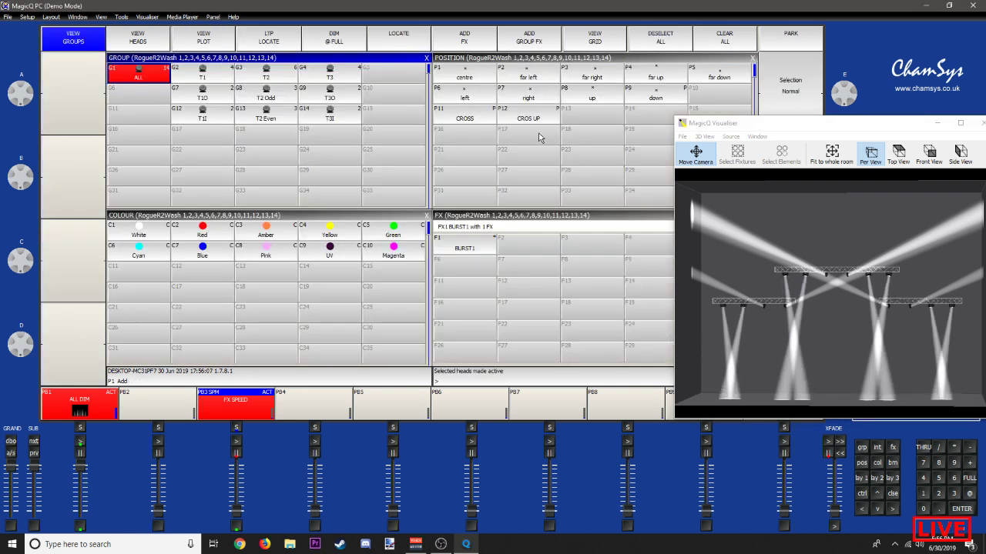
click(586, 120)
right_click(586, 120)
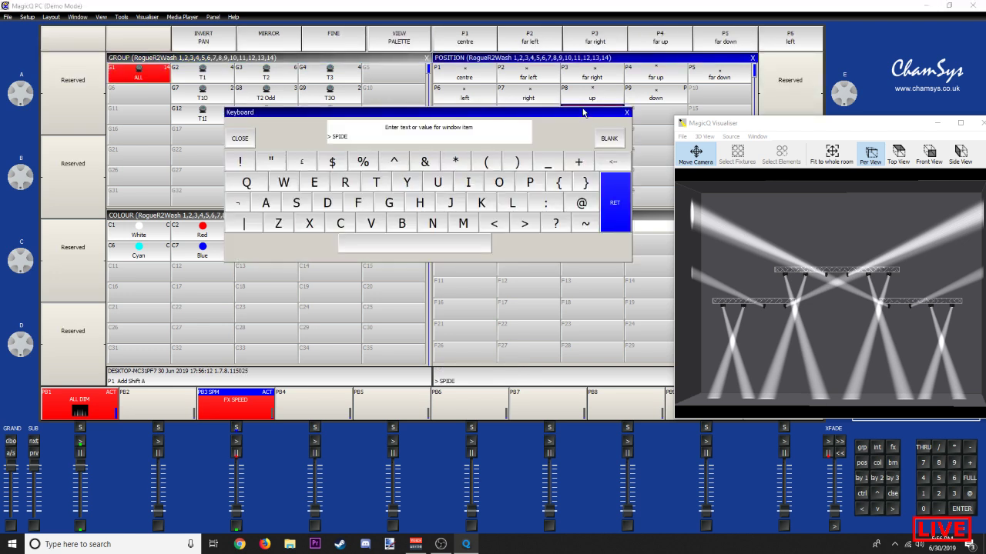
key(Return)
key(Escape)
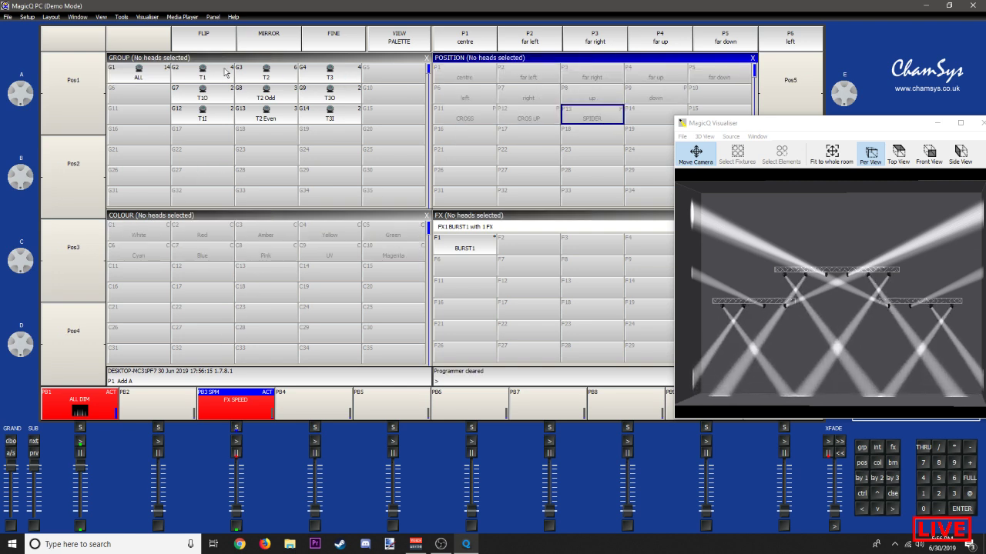
Step: Add the spider position FX to the ALL group and set its speed to 0.1 s
click(158, 76)
click(473, 41)
click(275, 86)
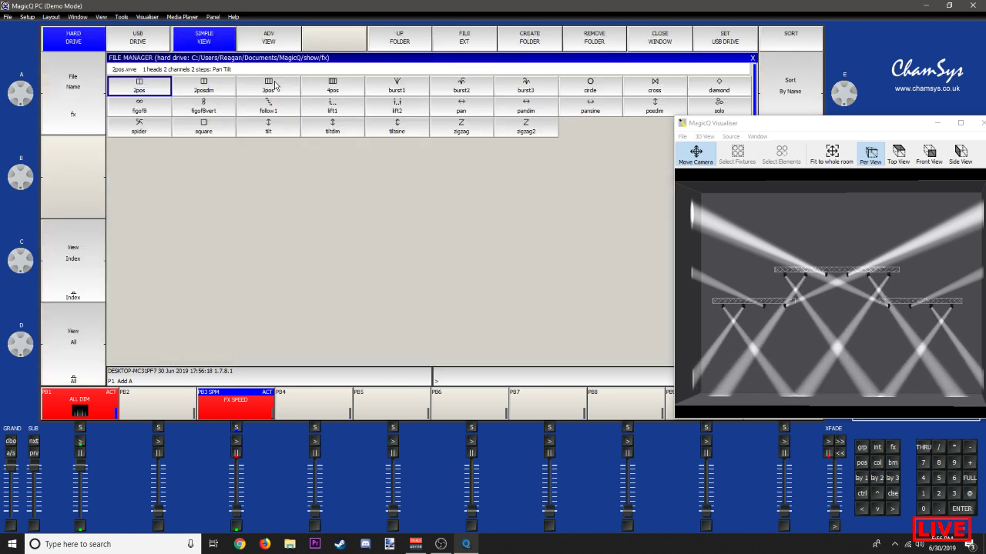
click(148, 130)
double_click(213, 109)
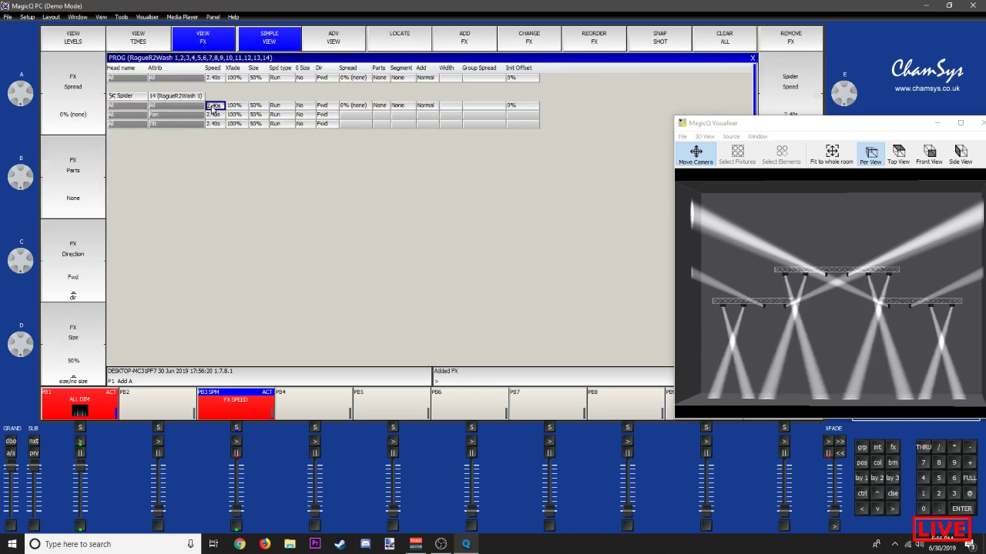
text(.1)
key(Return)
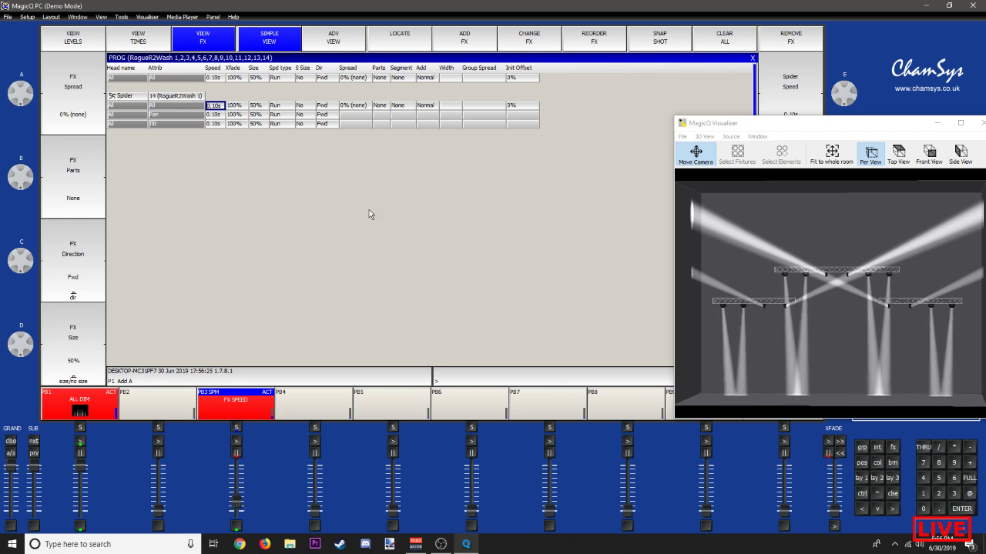
Step: Set the Spider FX's spread to 100% (even) in the programmer
click(353, 111)
key(Return)
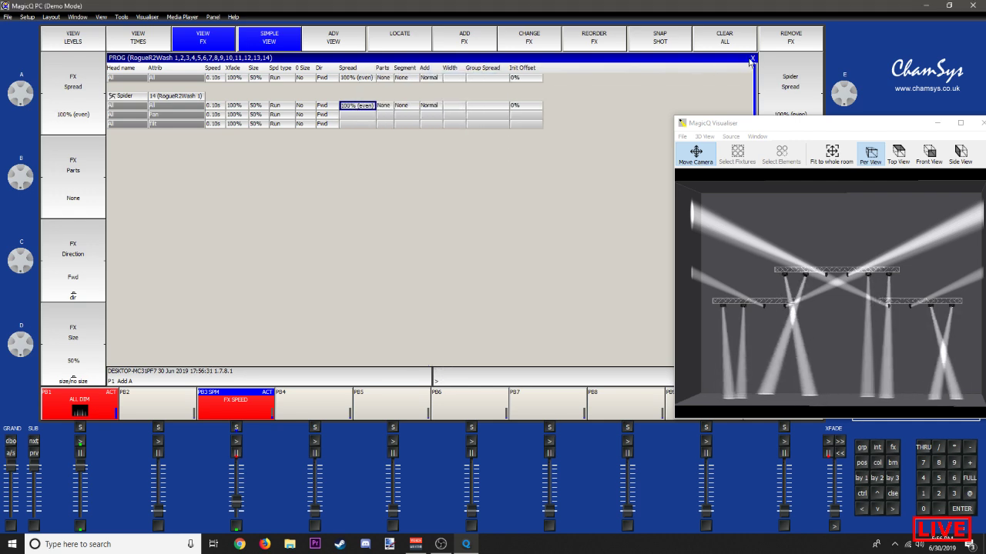
drag(875, 316, 707, 399)
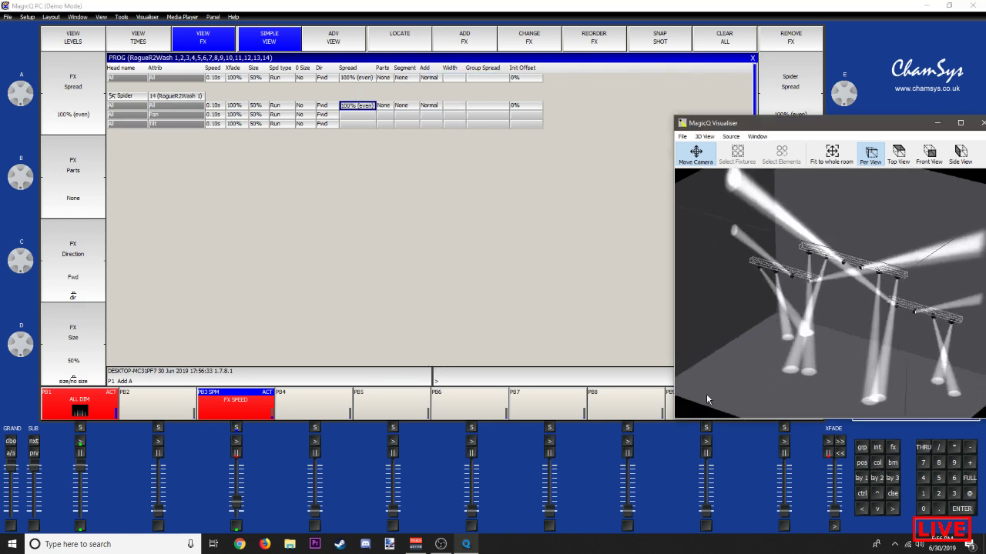
Step: Clear the programmer, and locate all heads of the ALL group
click(753, 58)
click(724, 37)
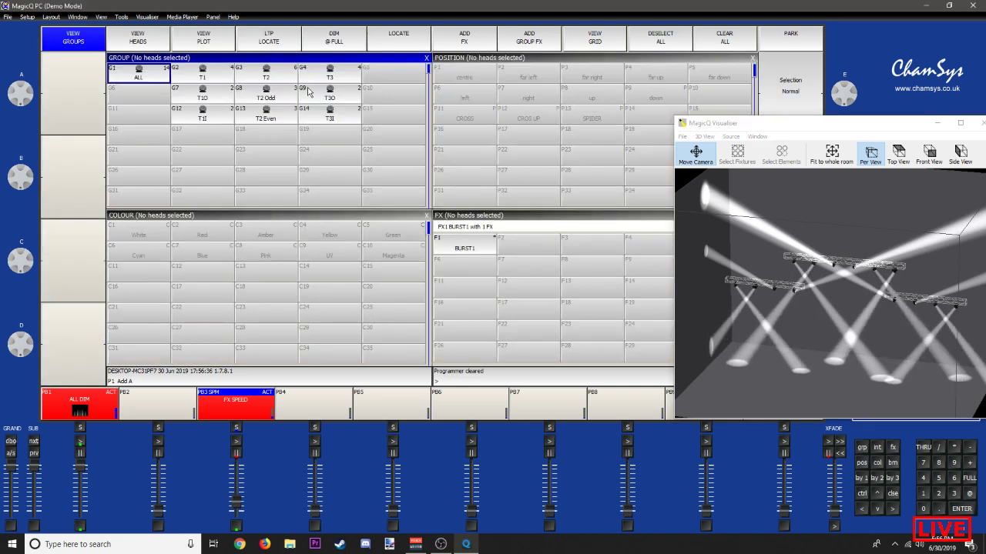
click(154, 85)
click(407, 43)
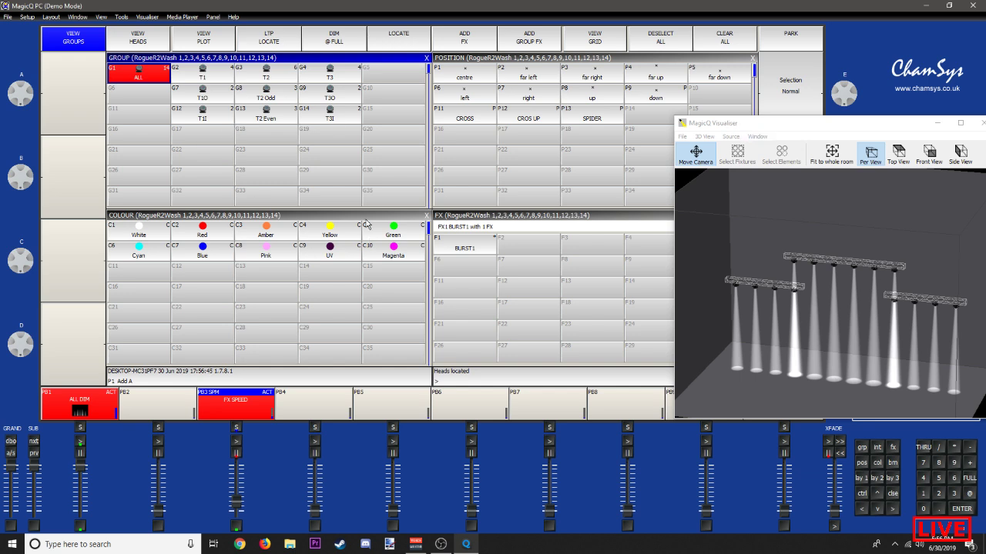
Step: Add the Spider FX from the Position library to the selected heads
click(461, 44)
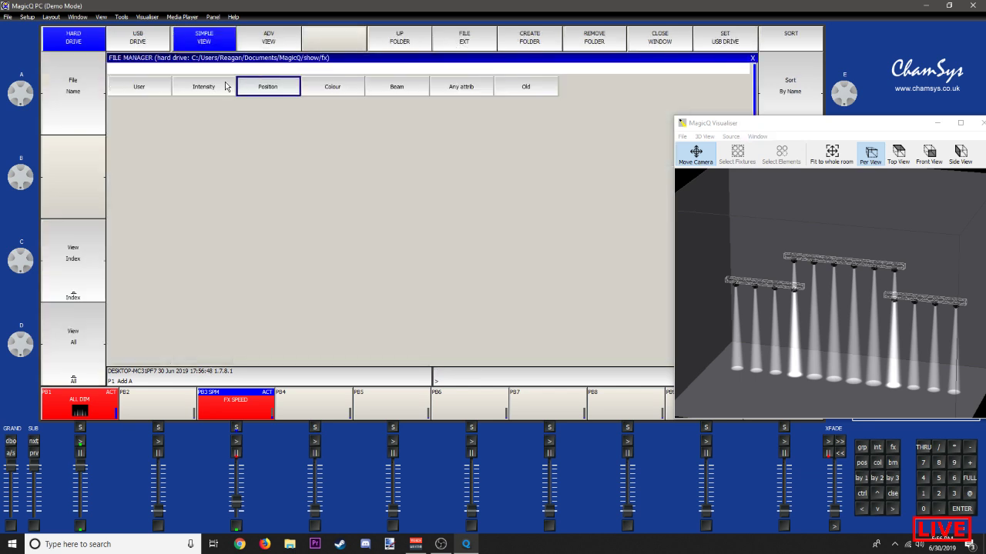
click(253, 84)
click(135, 122)
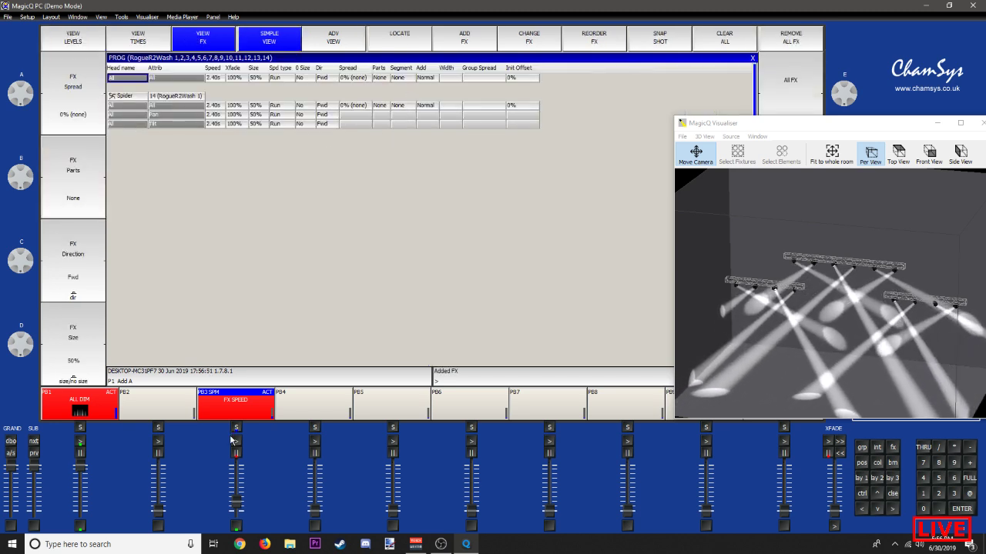
Step: Raise the FX SPEED playback level and set the Spider FX's speed to 0.10 s
drag(239, 508, 244, 464)
double_click(214, 107)
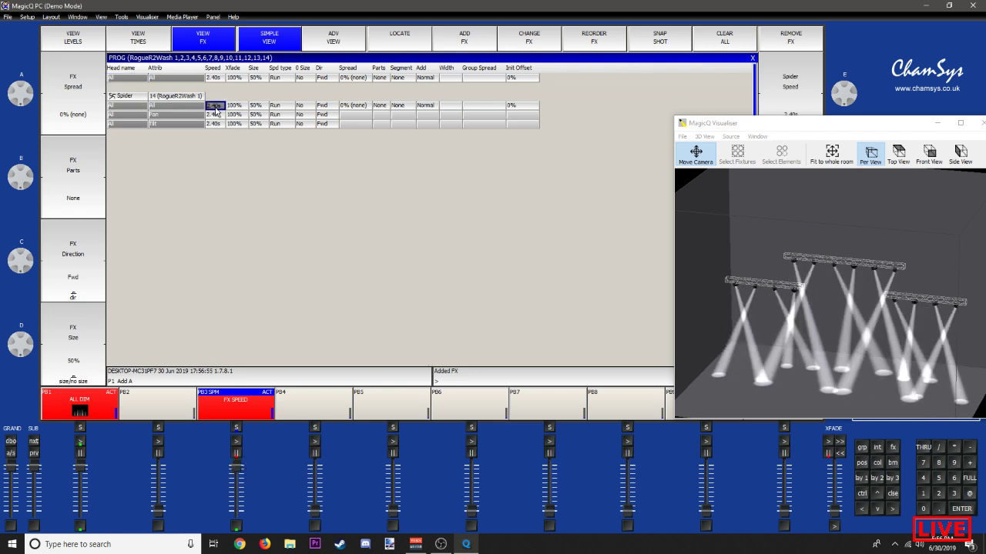
text(.1)
key(Return)
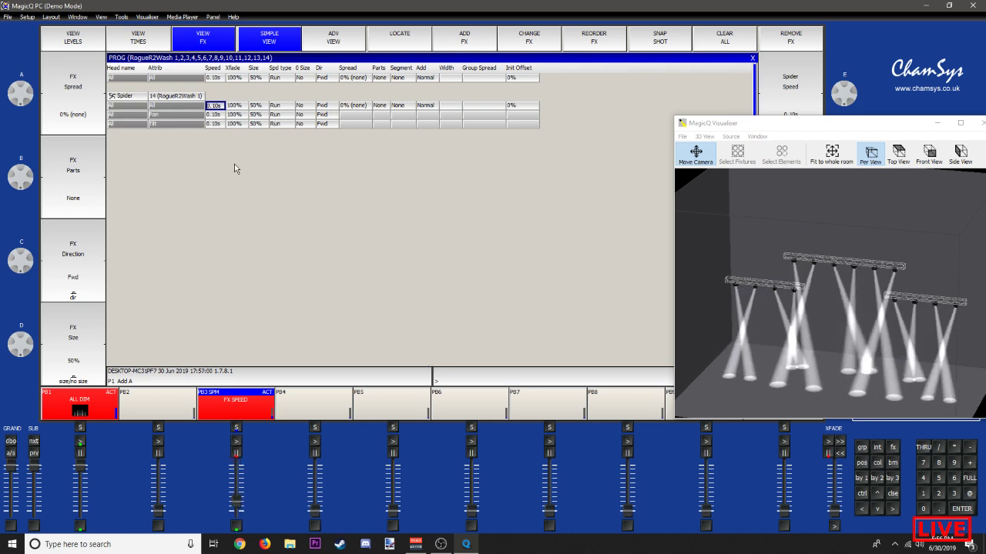
Step: Set the Spider FX's crossfade to 0% and lower the FX SPEED playback level to slow the movement
double_click(235, 105)
text(0)
key(Return)
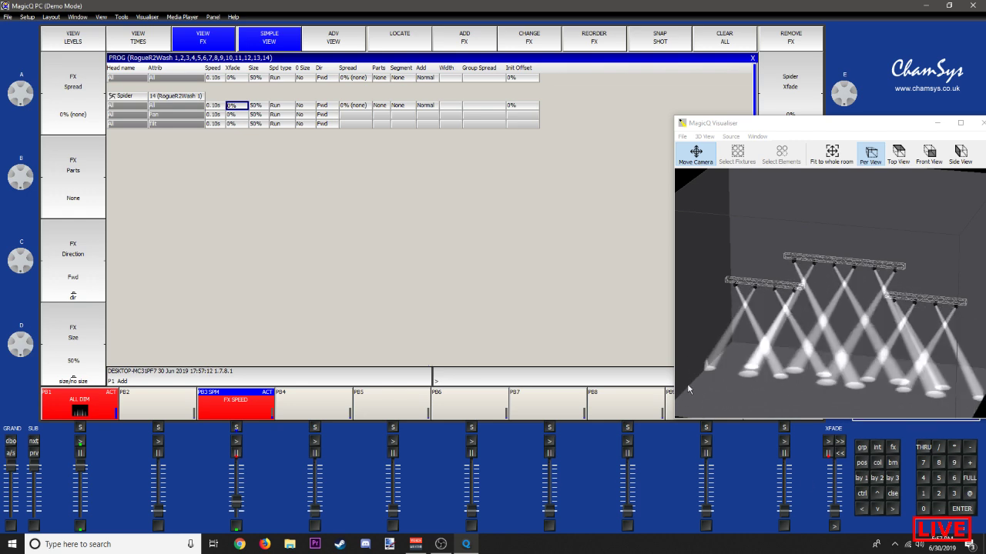
drag(237, 491, 220, 532)
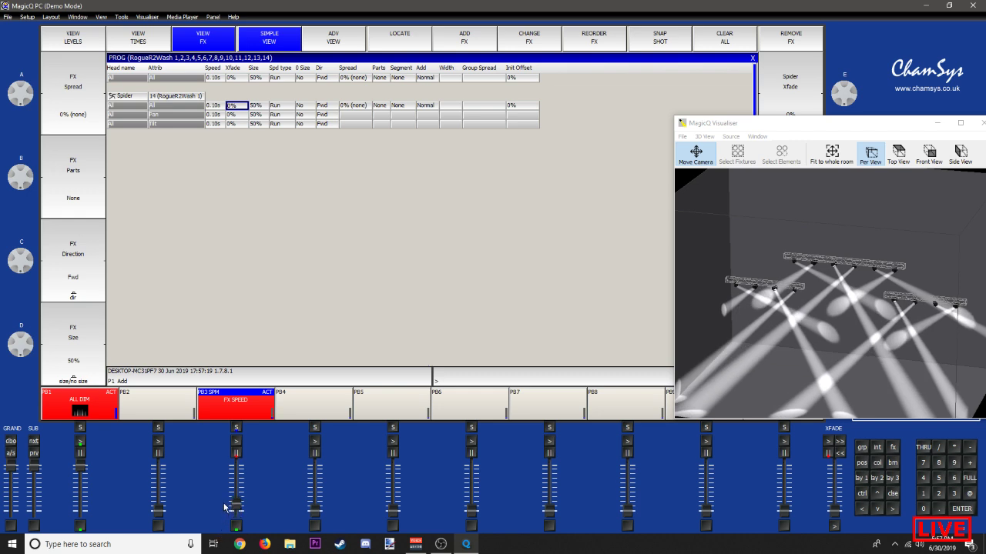
drag(233, 504, 237, 508)
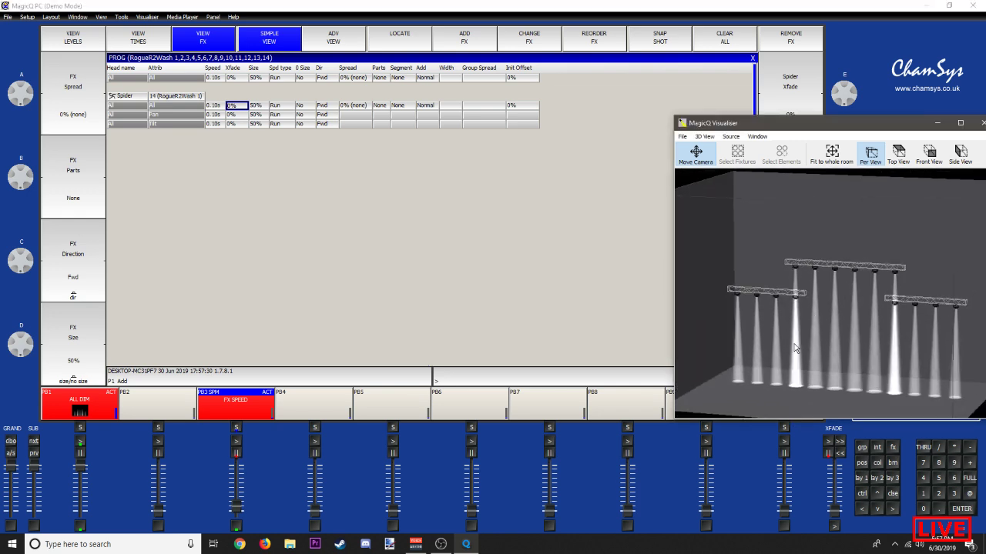
Step: Set the Spider FX's crossfade to 50% and raise the FX SPEED playback level
click(239, 116)
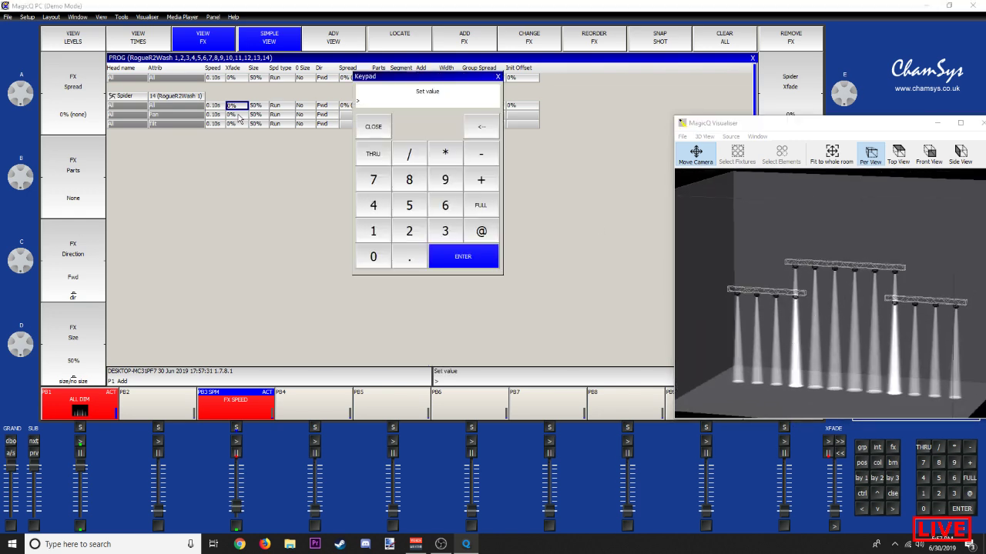
text(50)
key(Return)
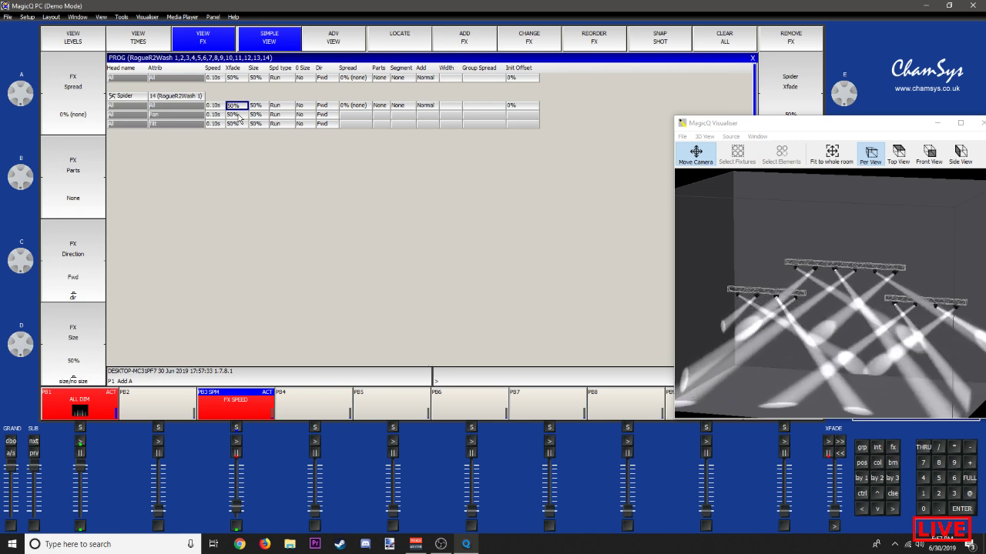
drag(238, 507, 241, 493)
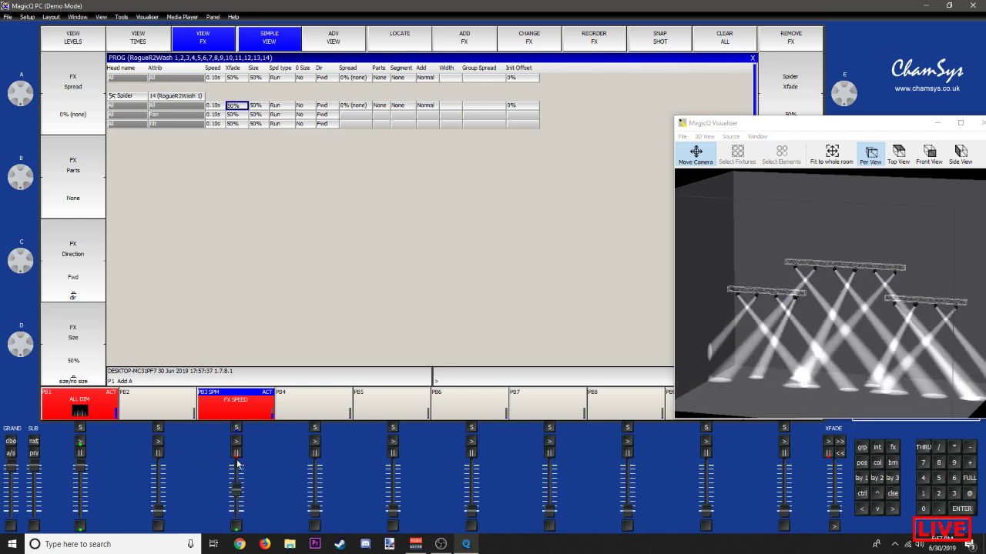
Step: Set the Spider FX's crossfade to 100% and lower the FX SPEED playback level slightly
click(240, 124)
text(100)
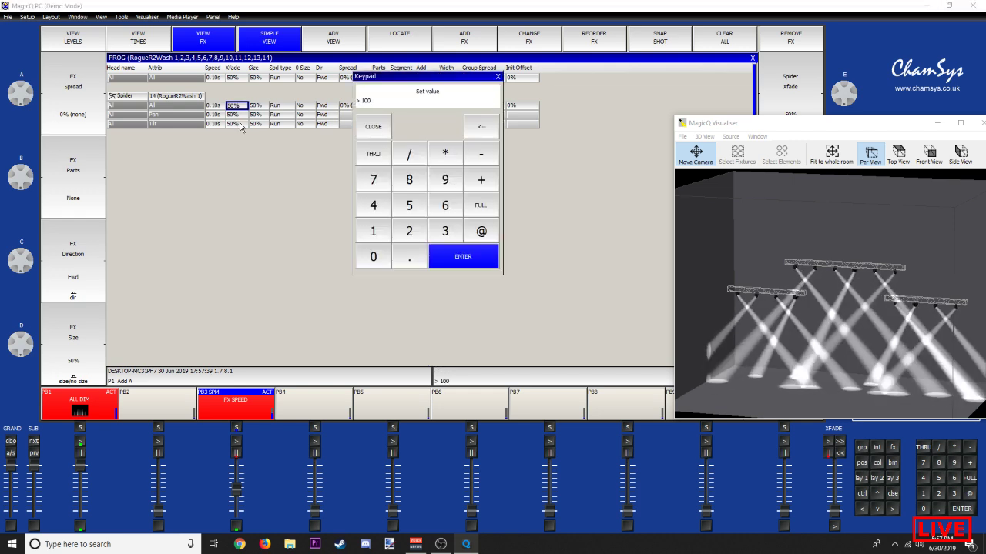
key(Return)
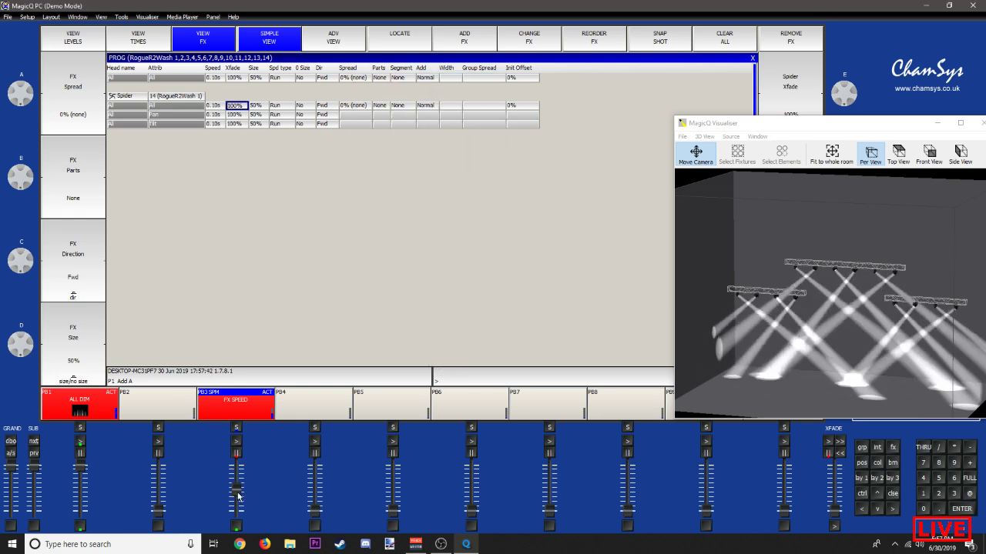
drag(237, 494, 232, 505)
Step: Try Spider FX speeds of 1.00 s, 0.20 s, 0.10 s and 0.01 s in turn
click(214, 125)
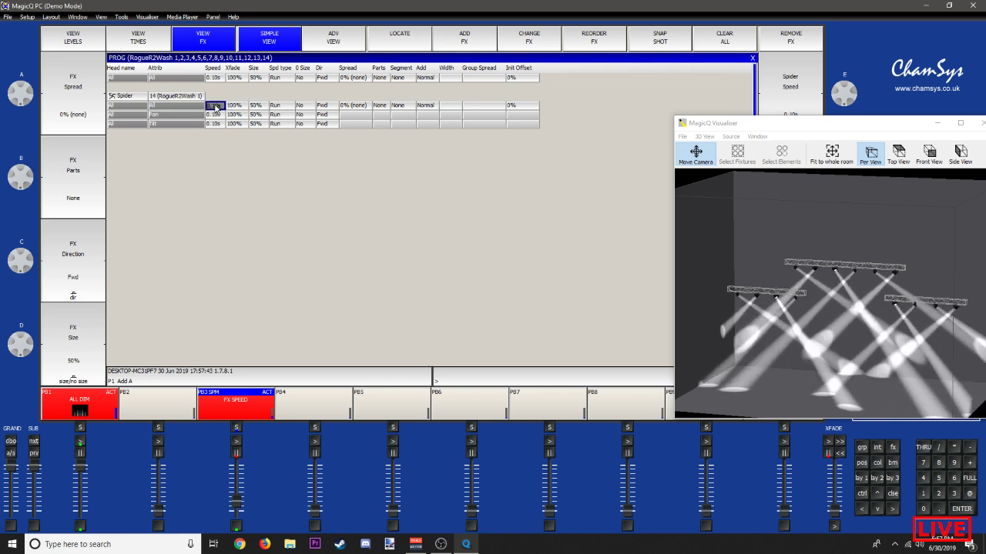
key(Return)
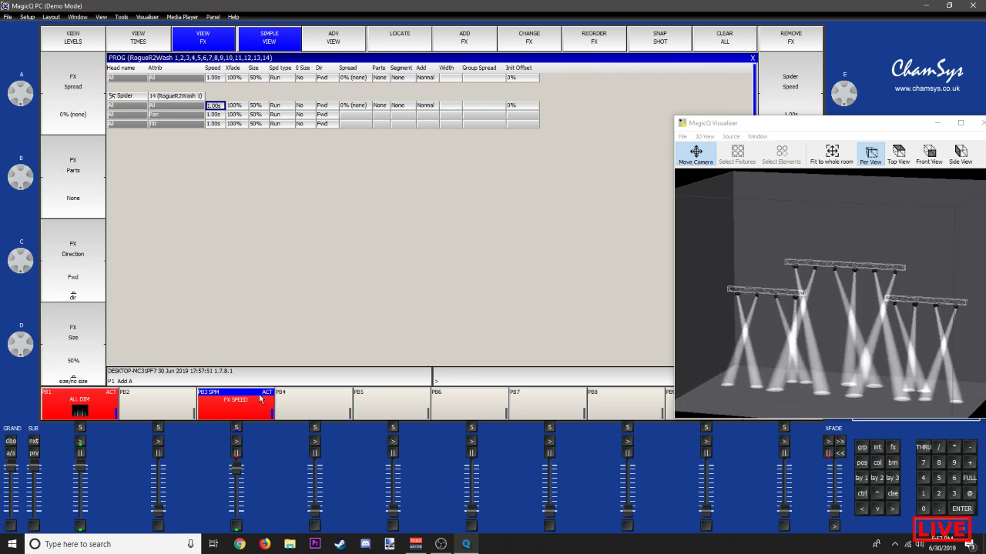
click(221, 106)
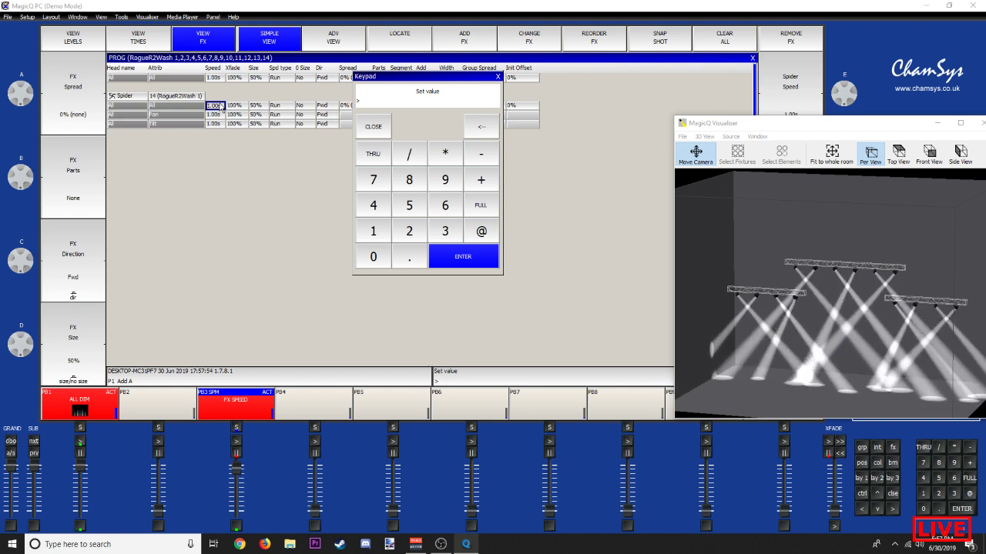
text(.2)
key(Return)
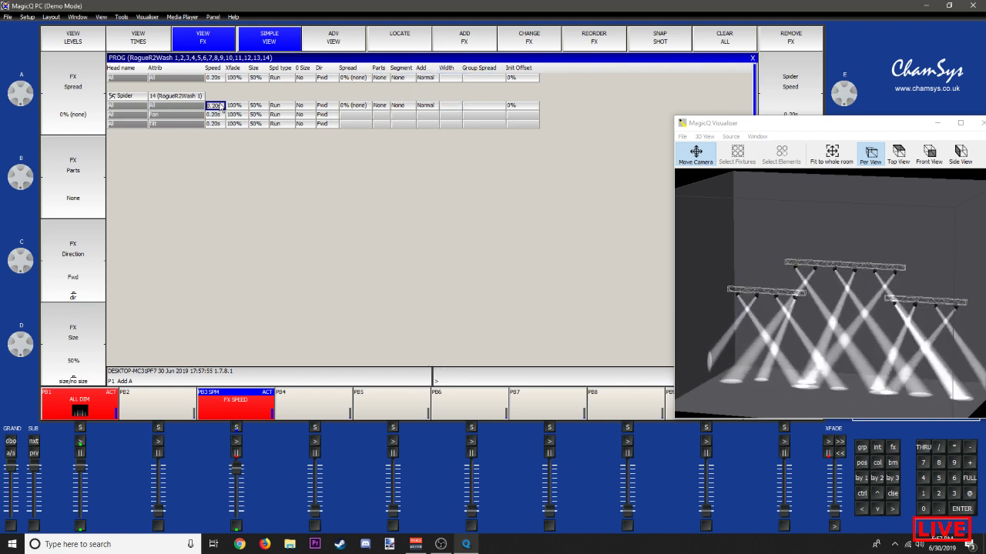
click(222, 107)
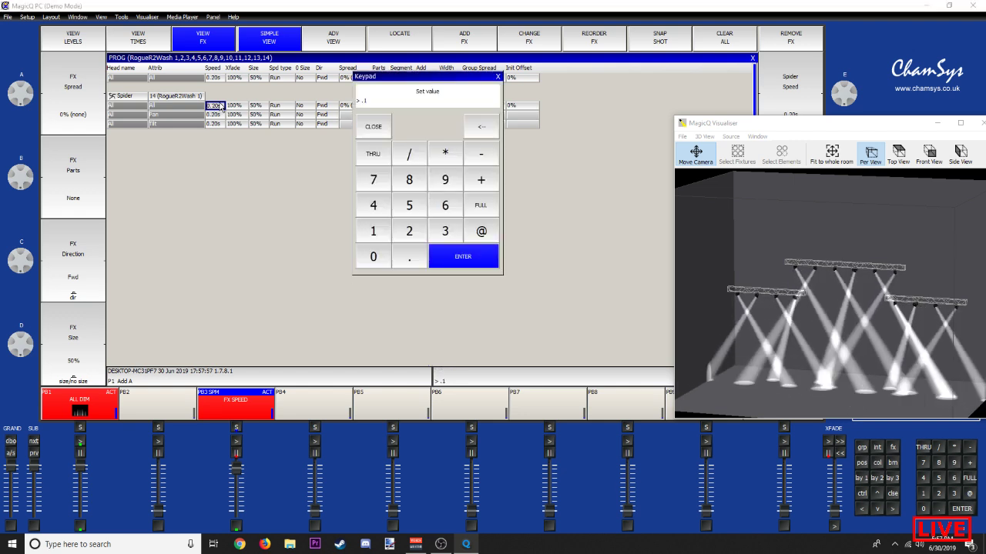
key(Return)
click(221, 106)
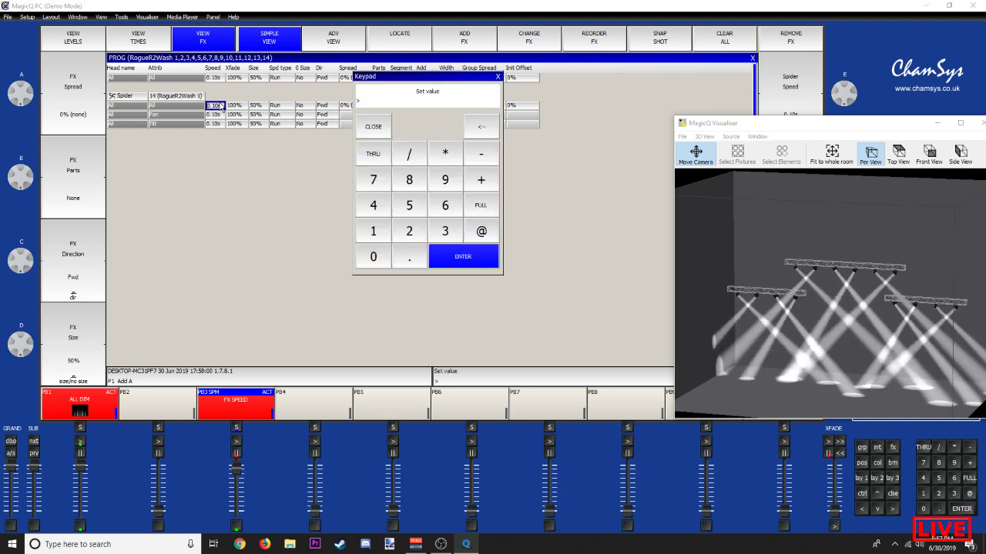
text(.01)
key(Return)
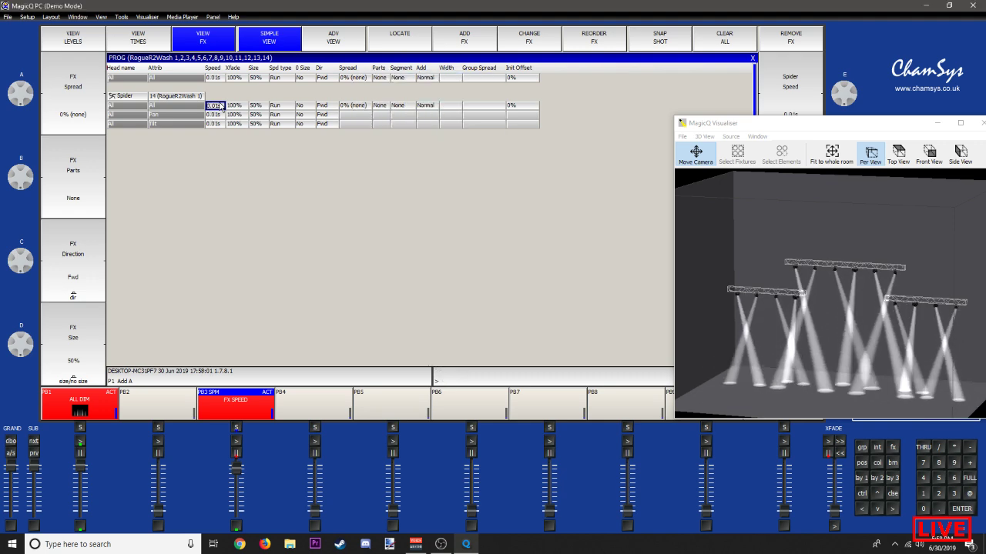
Step: Set the Spider FX's speed to 0.10 s and close the programmer's FX view
click(220, 108)
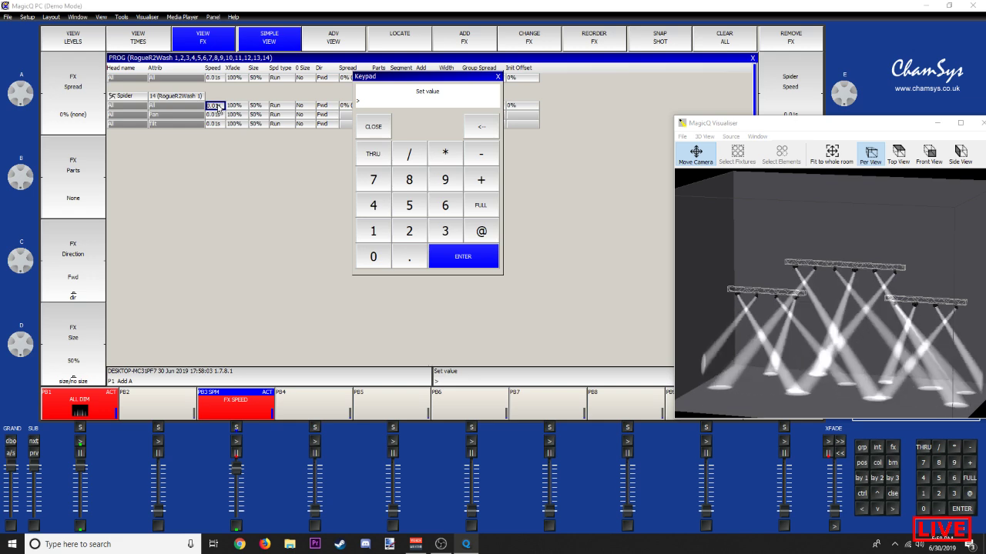
key(Return)
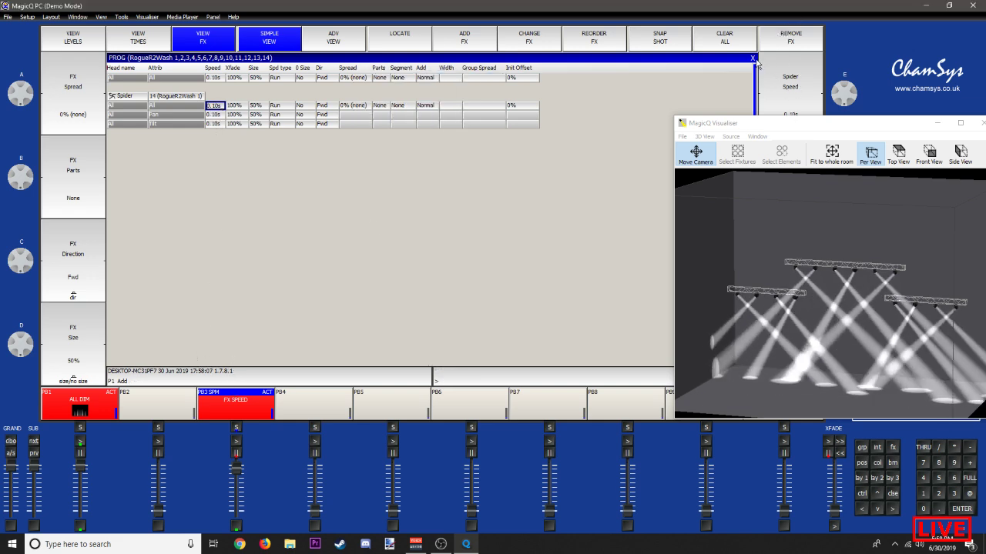
click(754, 59)
Step: Record the effect to FX palette slot F2 with the name SPIDER, and clear the programmer
key(F12)
click(525, 256)
key(F9)
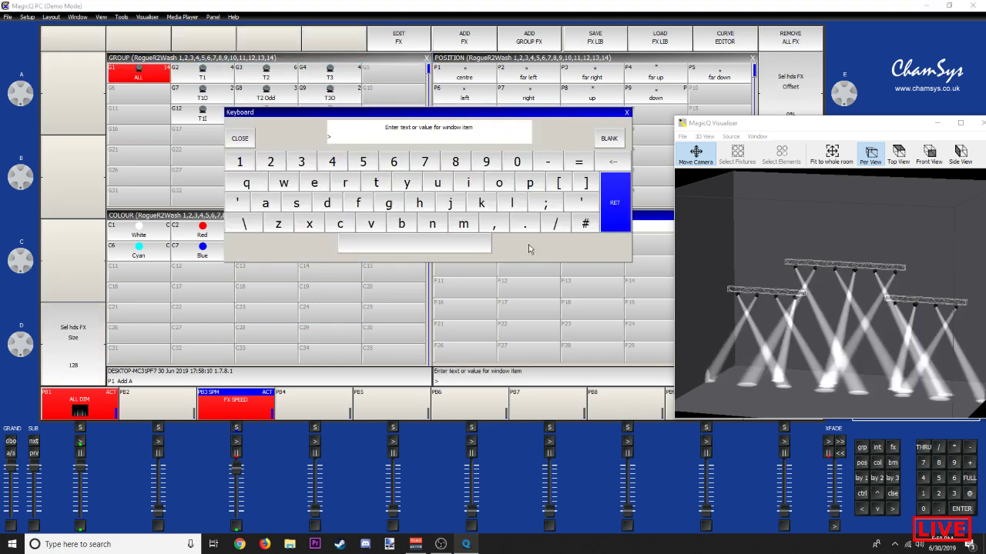
text(SPIDER)
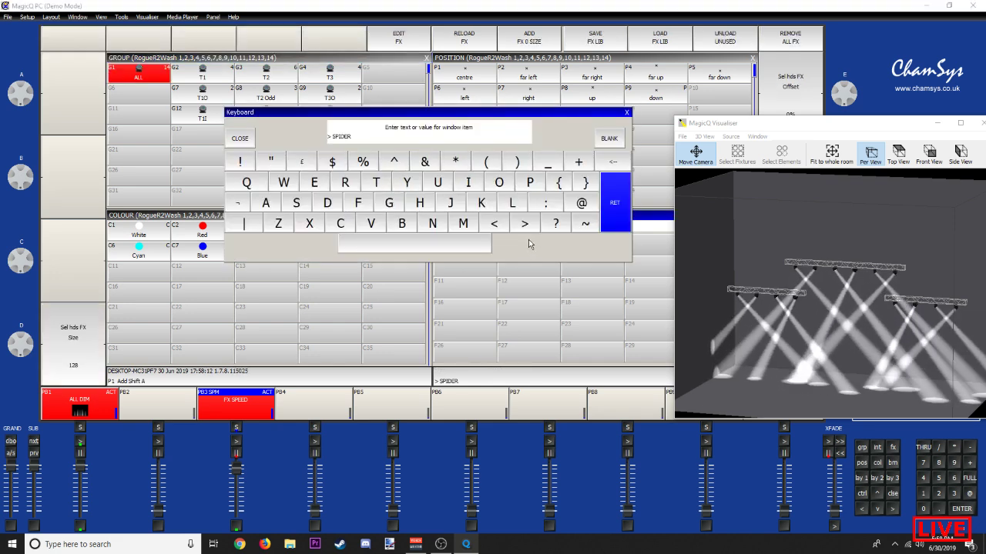
key(Return)
key(Delete)
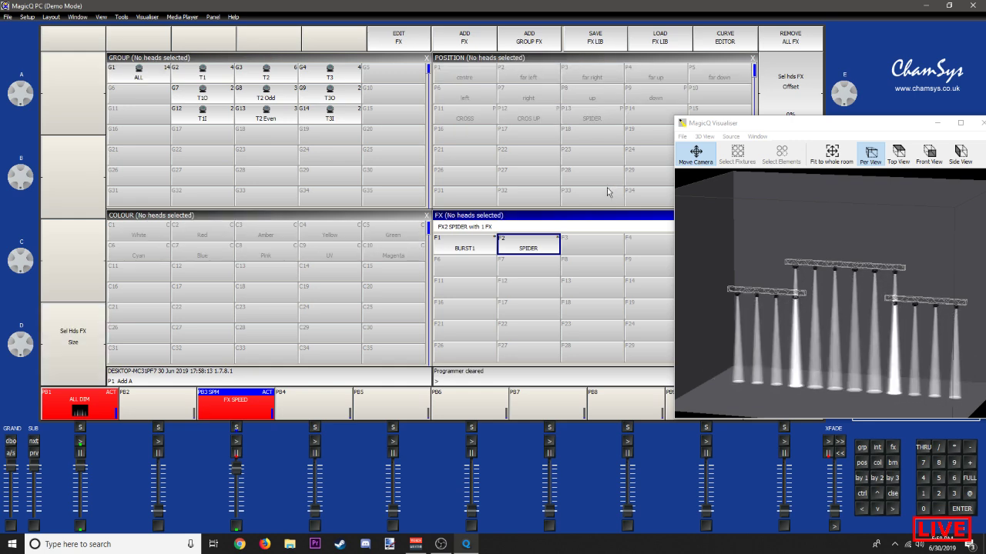
Step: Add the Zigzag position FX to the ALL group and set its spread to 0% (none)
click(136, 74)
click(453, 40)
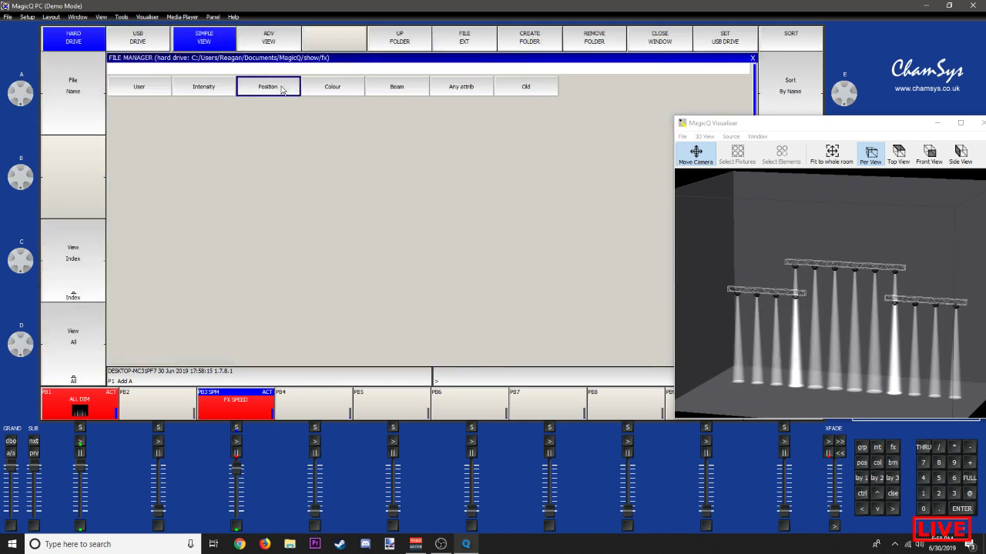
click(462, 127)
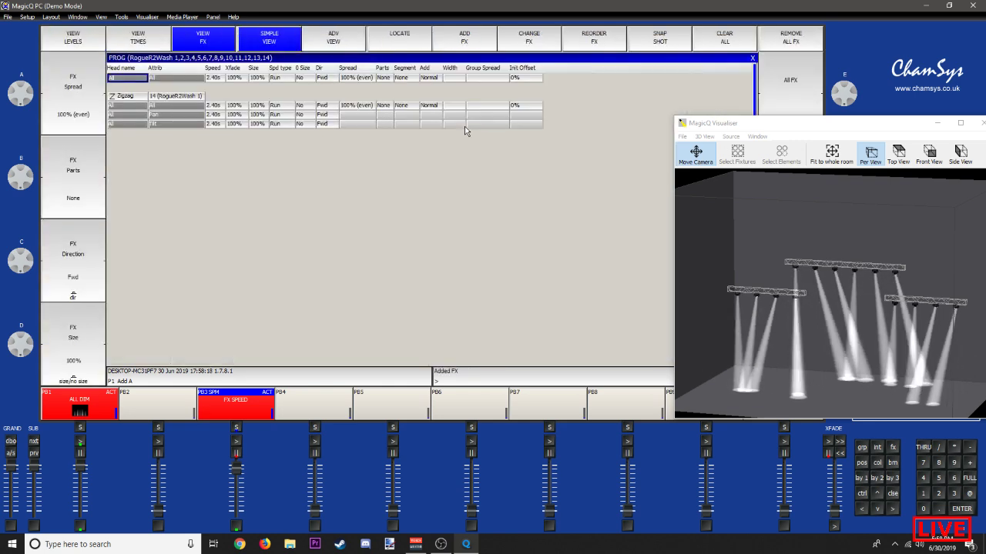
click(365, 79)
text(0)
key(Return)
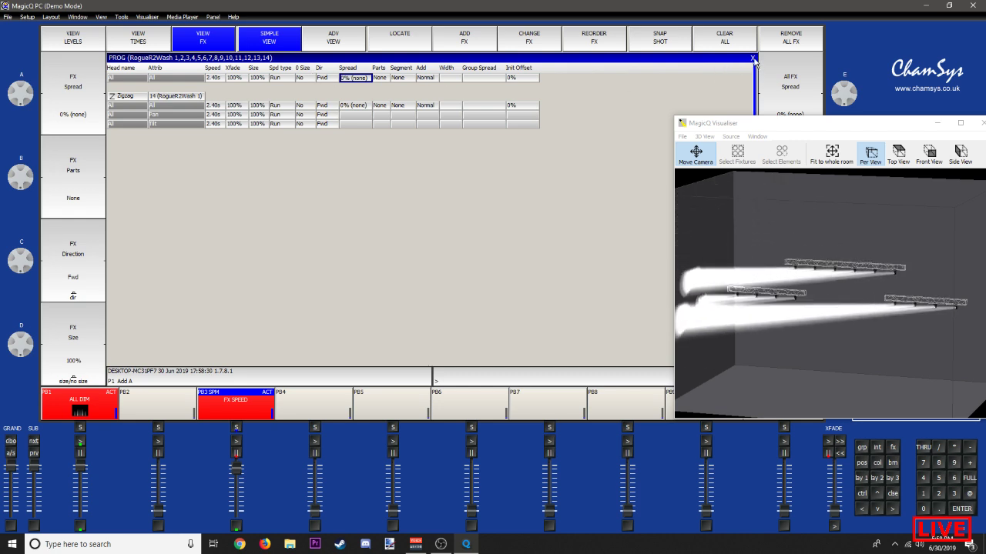
Step: View the stage plot of the selected heads and return to the group and palette windows
click(752, 58)
click(207, 38)
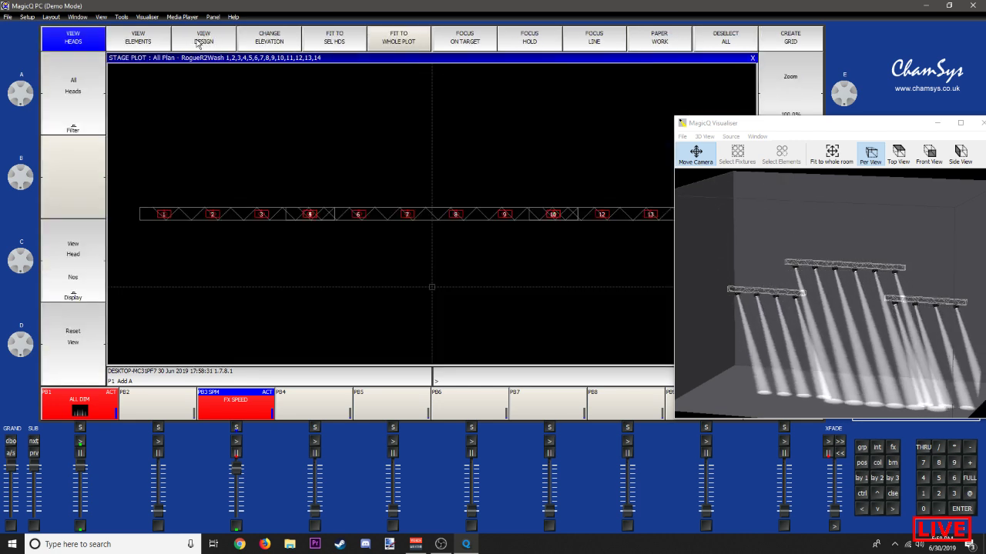
click(752, 58)
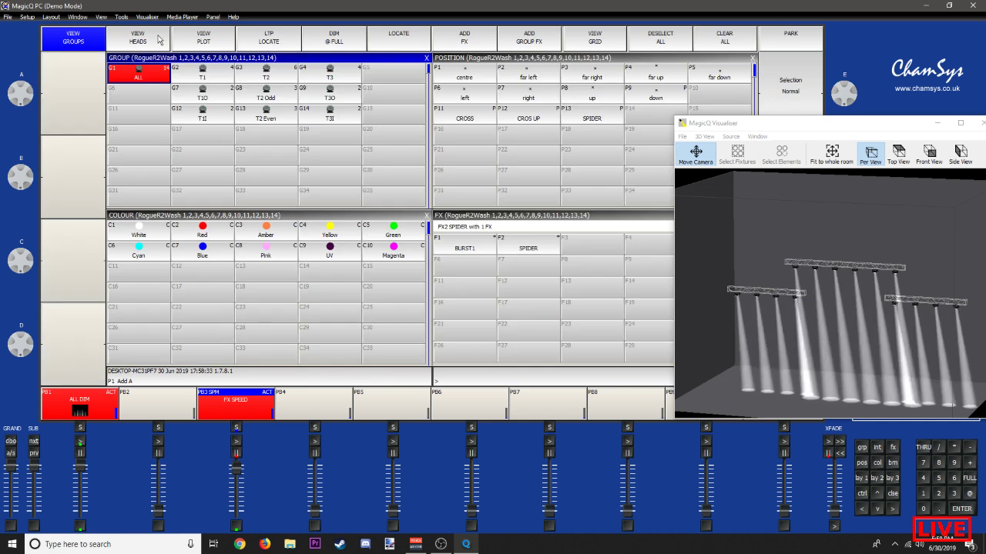
Step: Show the individual heads, run LTP Locate on the selected ones, and return to the group view
click(144, 42)
click(262, 45)
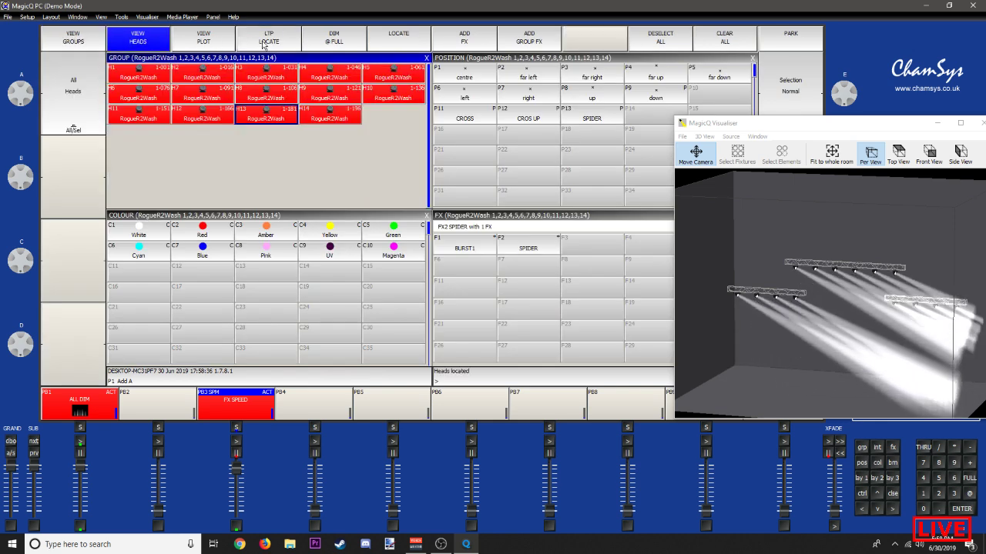
click(86, 44)
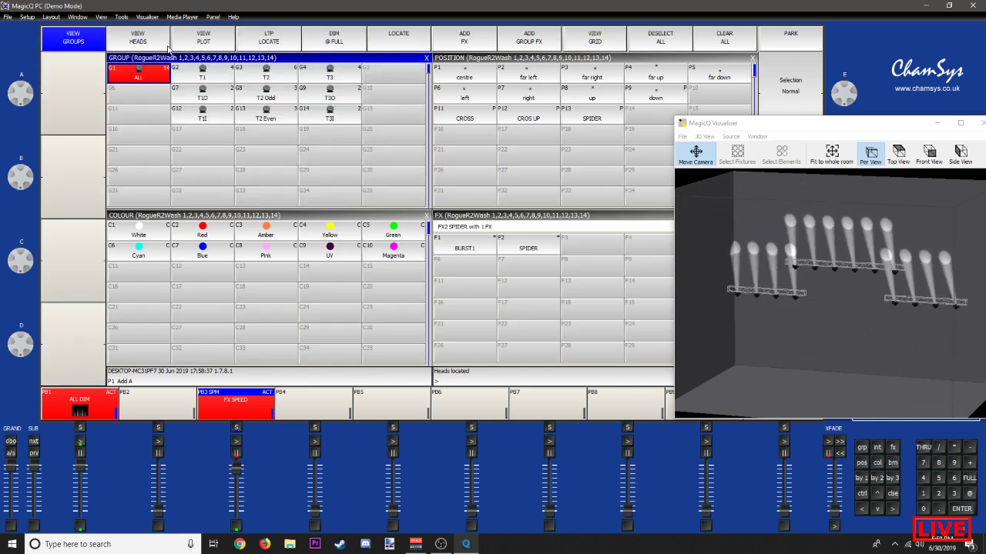
Step: Look through the head, element and design views of the stage plot and return to the group and palette windows
click(192, 43)
click(140, 44)
click(208, 44)
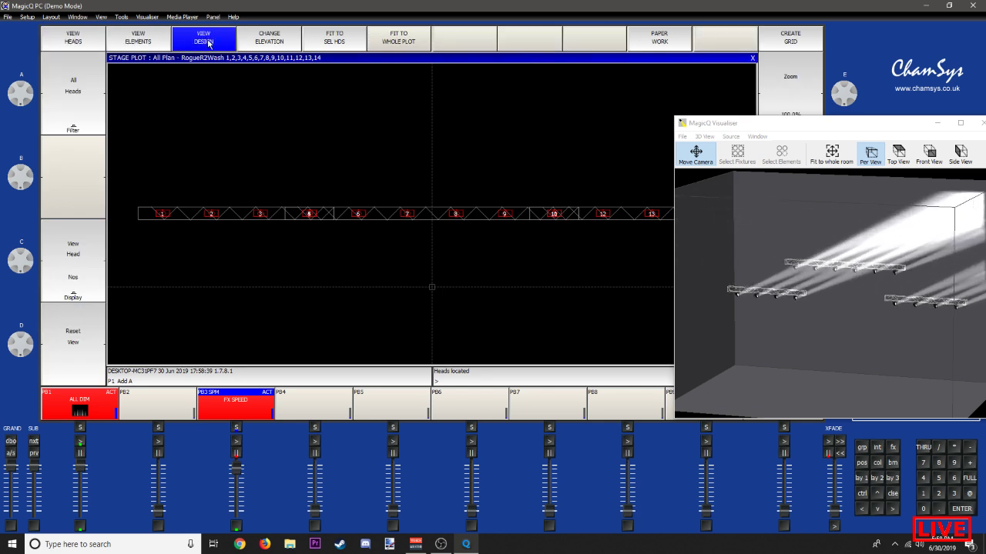
click(150, 43)
click(88, 43)
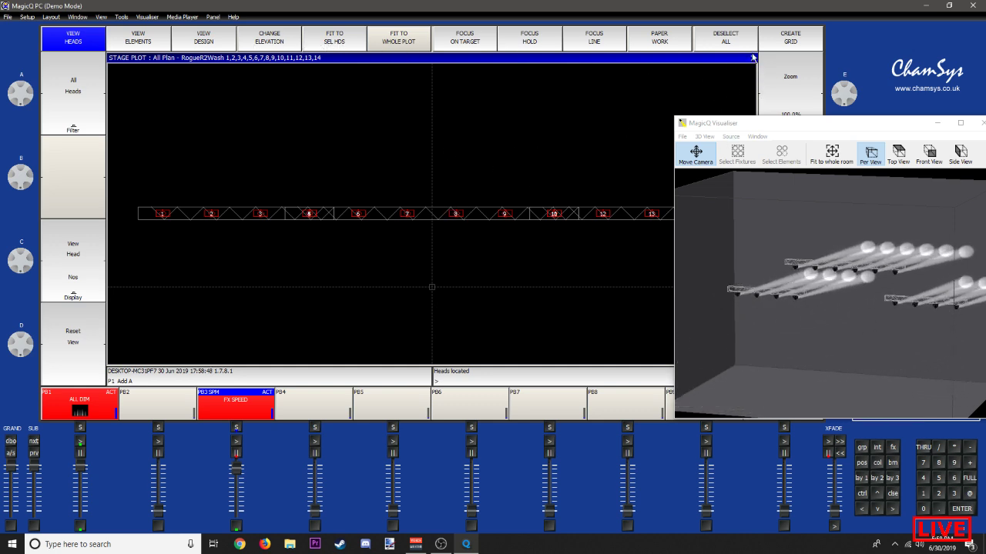
click(752, 57)
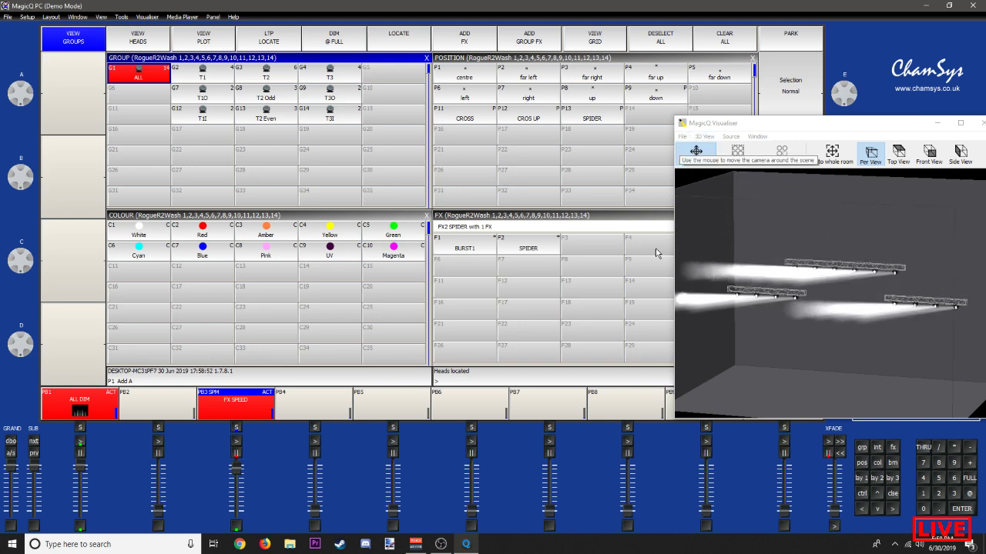
Step: Clear the programmer, select the ALL group and focus its heads on the centre point of the stage plot
key(ctrl+BackSpace)
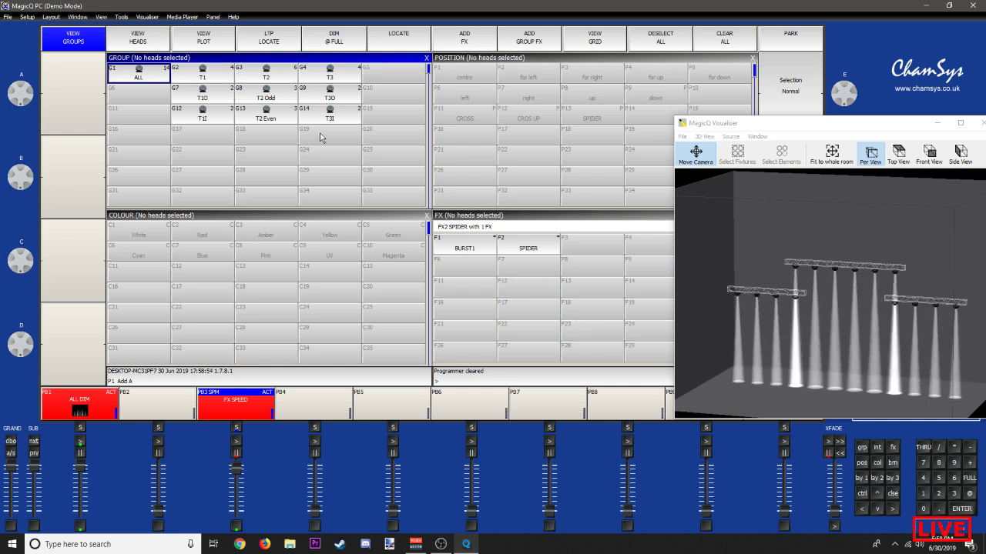
click(139, 75)
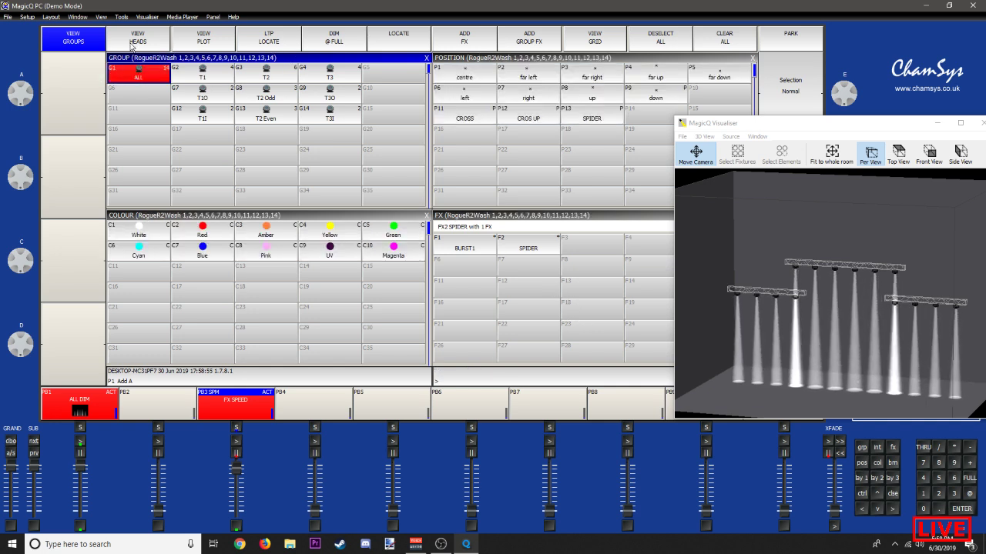
click(132, 46)
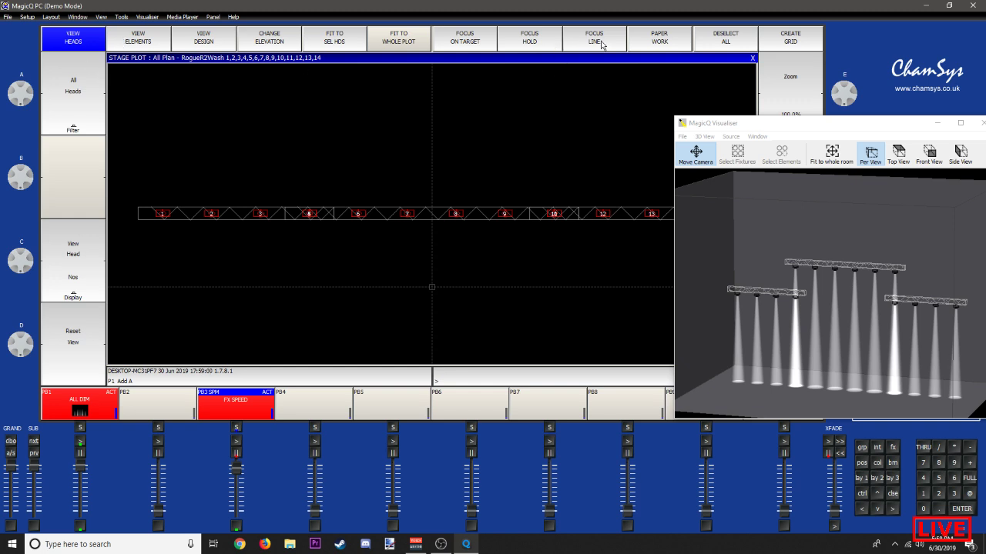
click(451, 47)
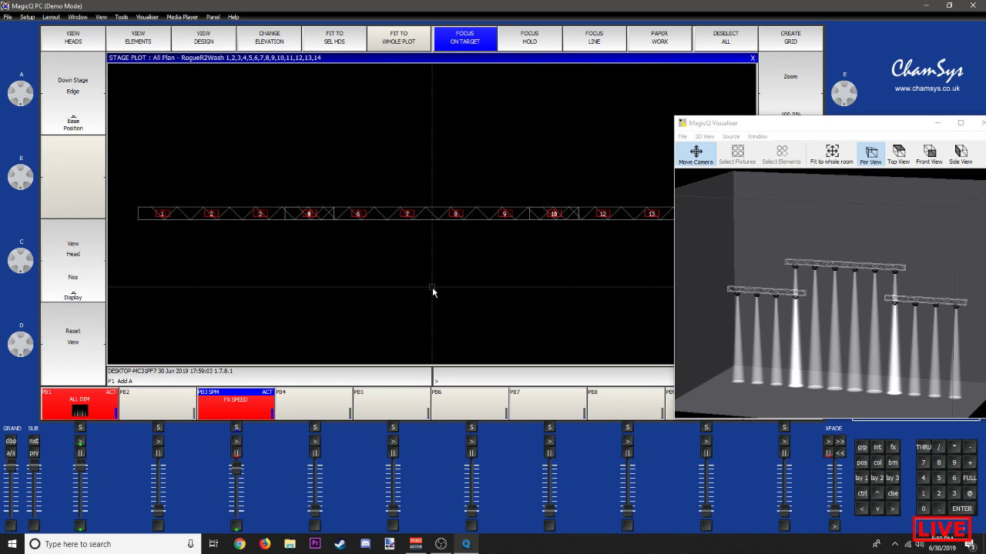
click(432, 289)
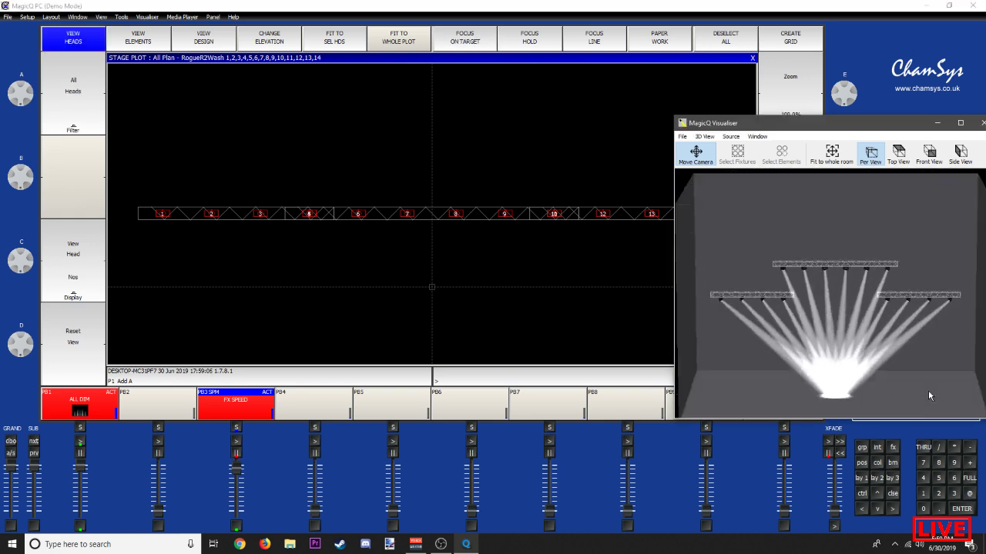
Step: Focus the selected heads on a single target further downstage on the stage plot's centre line
drag(928, 396, 808, 379)
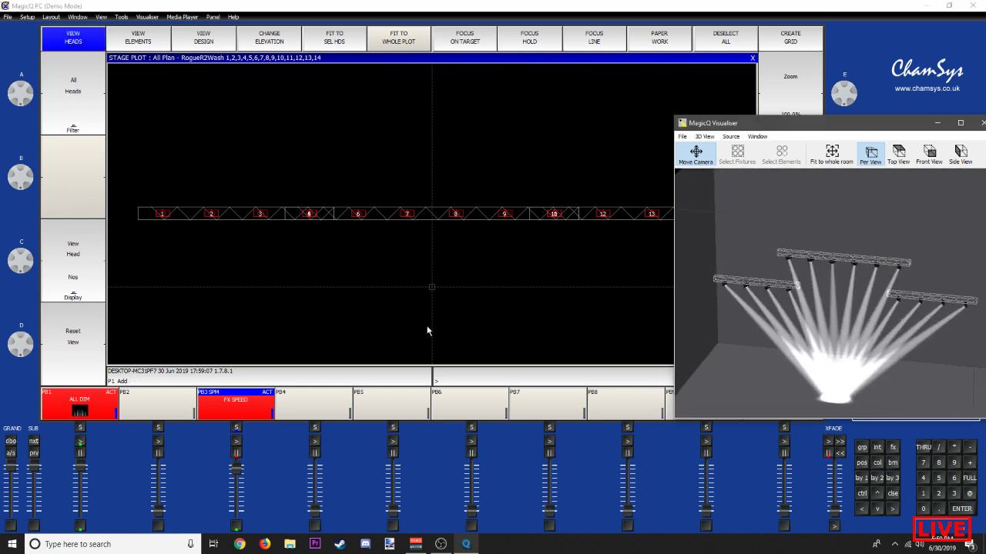
drag(430, 339, 444, 301)
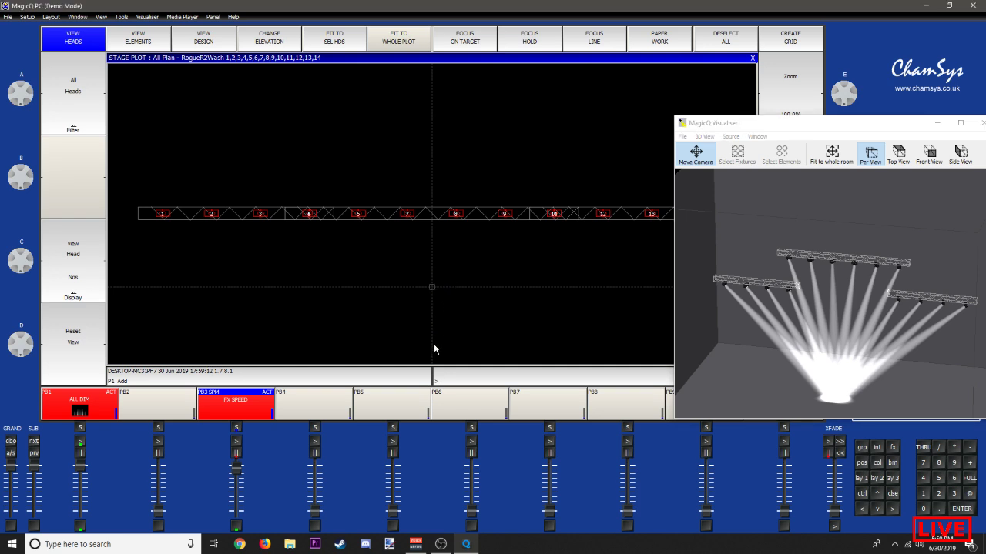
click(478, 40)
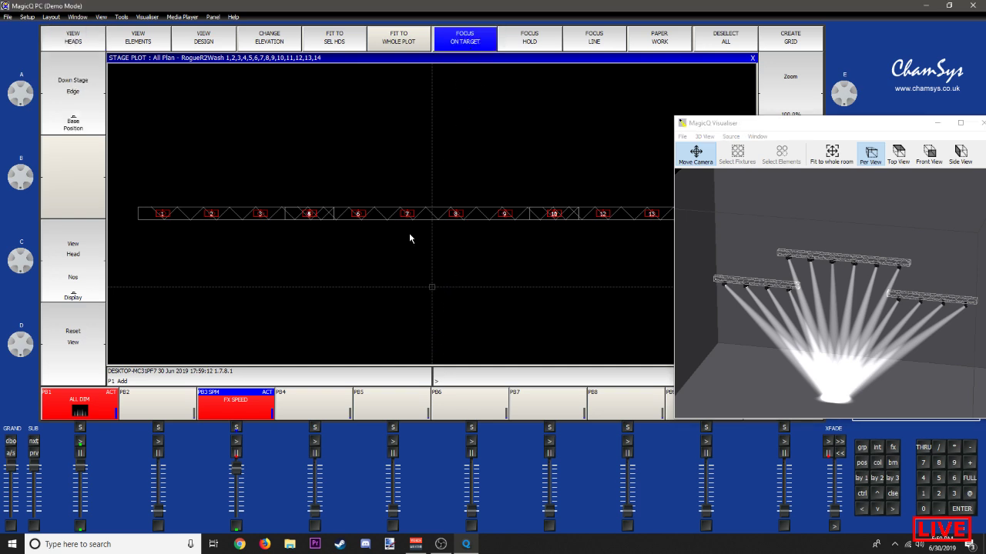
click(431, 343)
drag(787, 260, 773, 319)
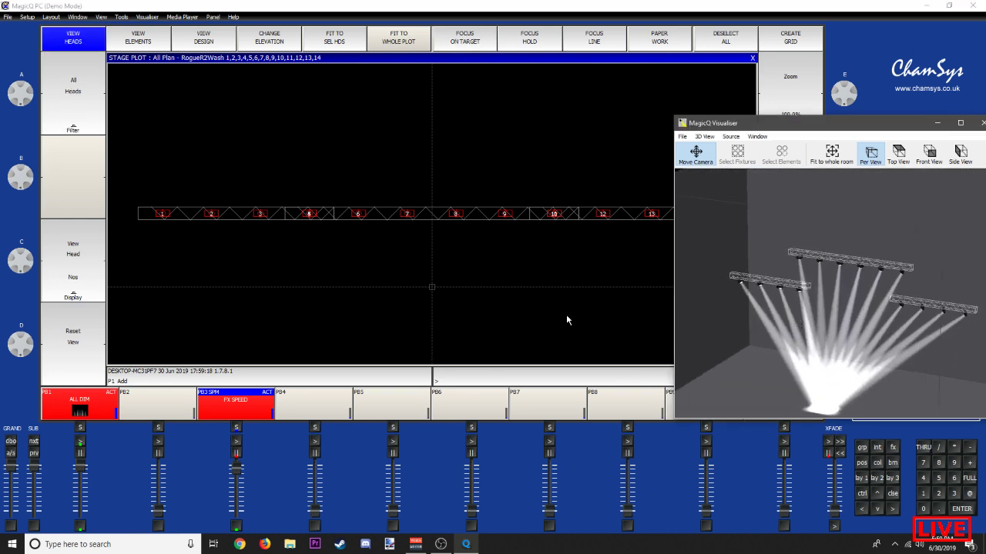
Step: Focus the heads along a line at the downstage edge of the plot, centred and stretched to about 9.8 m long
click(591, 43)
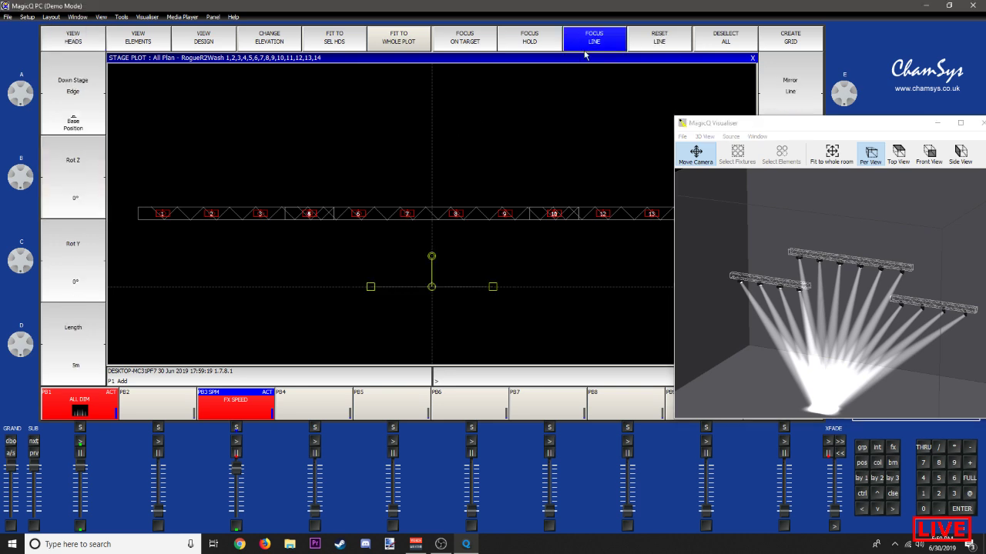
drag(431, 292, 434, 364)
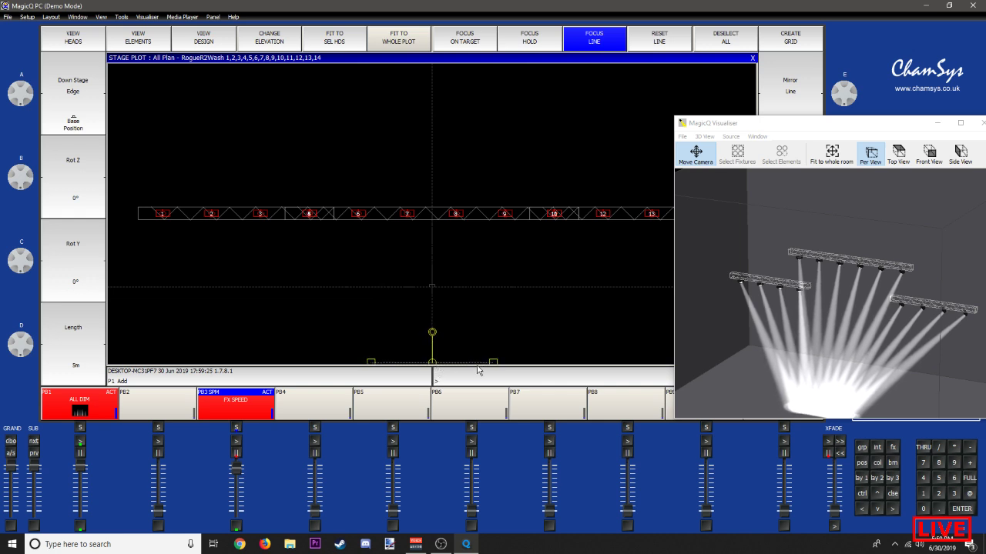
drag(493, 364, 641, 367)
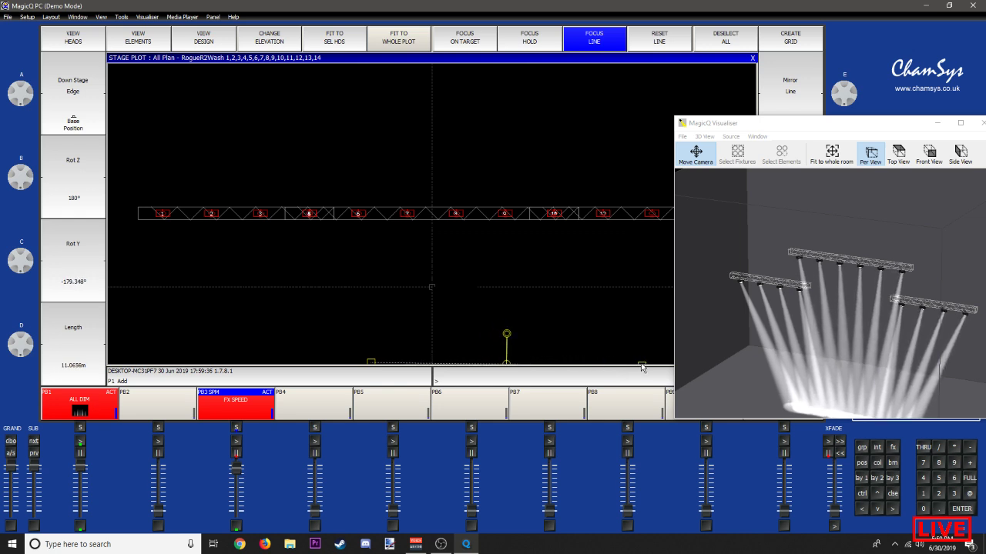
drag(367, 368, 311, 367)
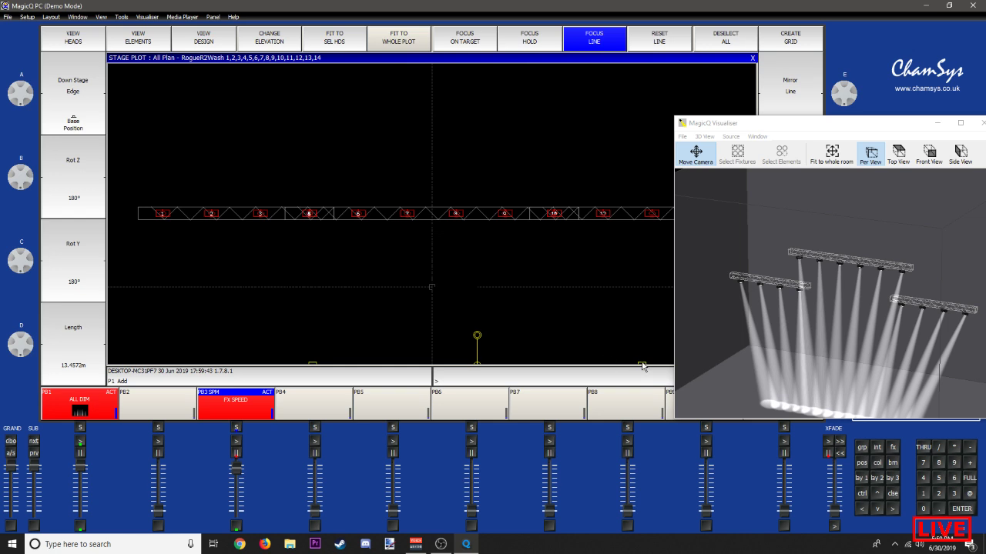
drag(643, 367, 553, 365)
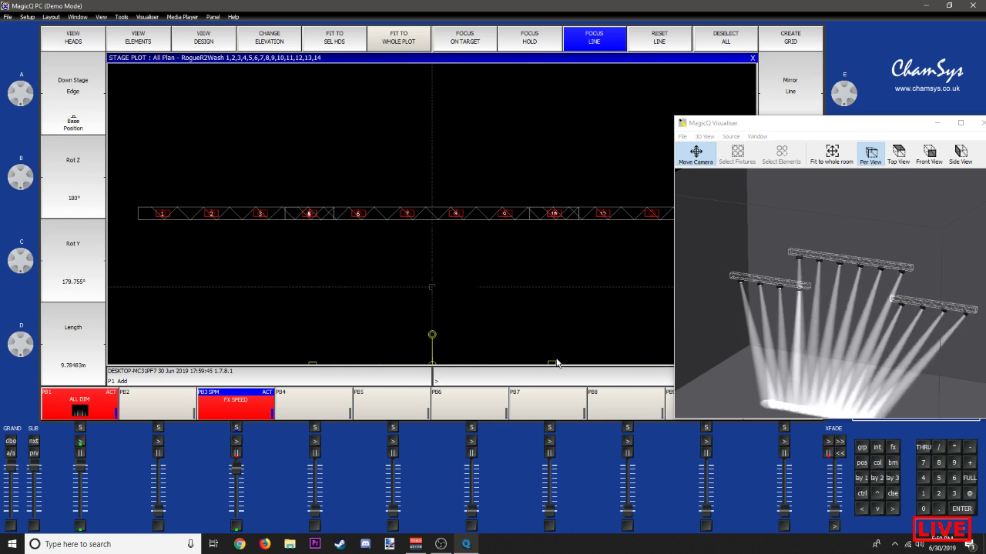
drag(799, 348, 824, 331)
scroll(812, 337, down, 5)
drag(823, 285, 801, 339)
Step: Select only heads 1 to 7 in the stage plot, apply the focus line to them, and deselect all heads
click(154, 198)
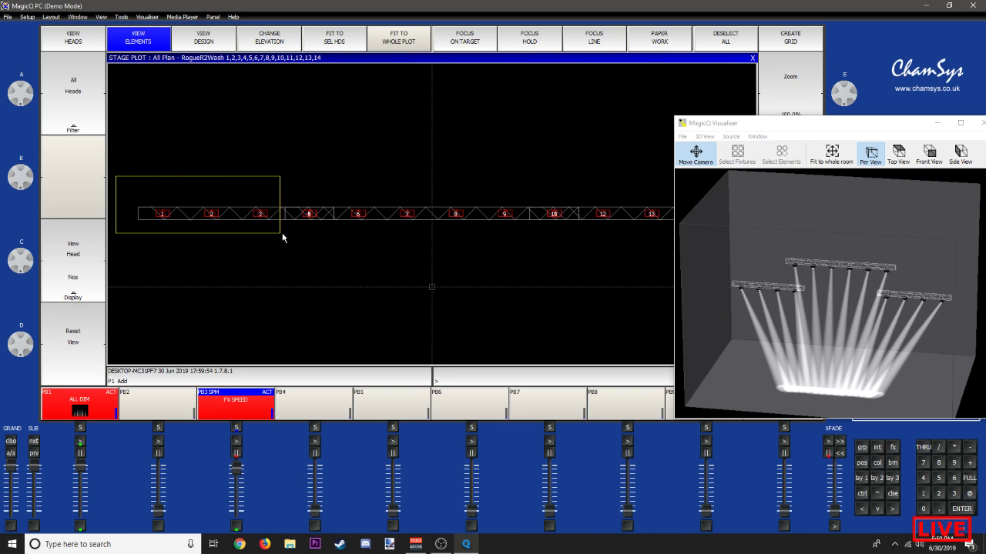
click(92, 39)
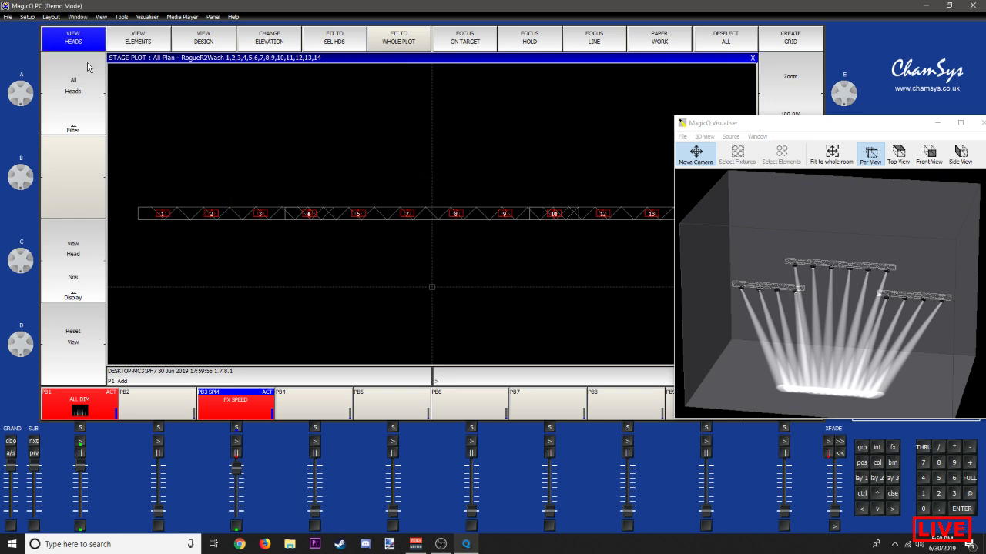
click(713, 44)
drag(140, 183, 450, 247)
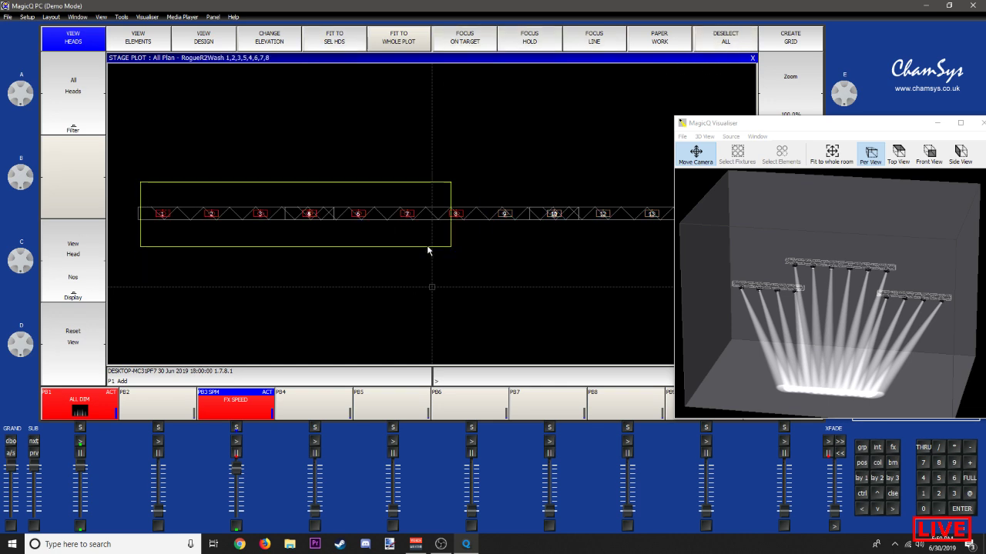
click(589, 38)
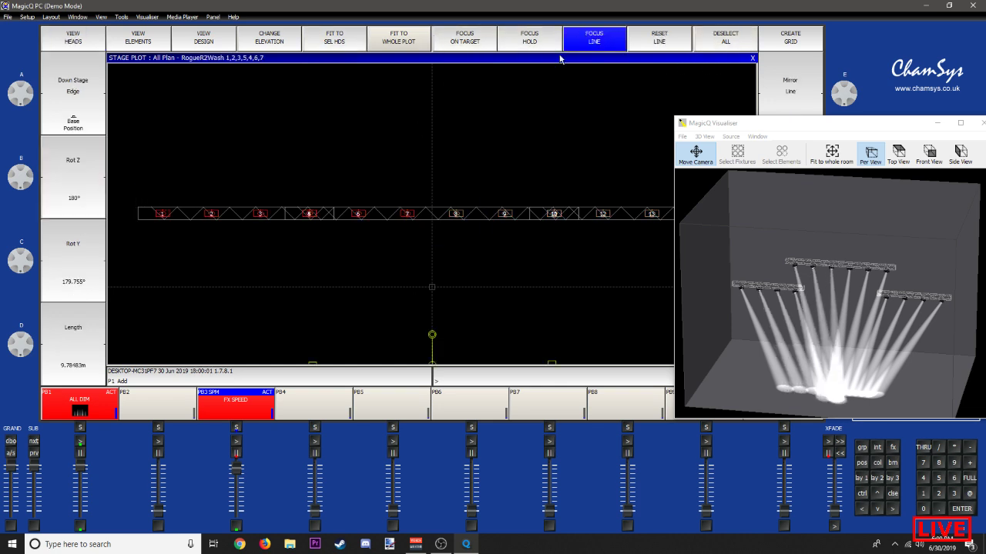
mouse_move(432, 365)
mouse_down()
mouse_move(324, 251)
mouse_move(294, 162)
mouse_move(329, 108)
mouse_move(327, 253)
mouse_move(440, 370)
mouse_move(398, 362)
mouse_move(301, 306)
mouse_move(348, 100)
mouse_move(288, 314)
mouse_move(398, 336)
mouse_move(375, 323)
mouse_move(433, 363)
mouse_up()
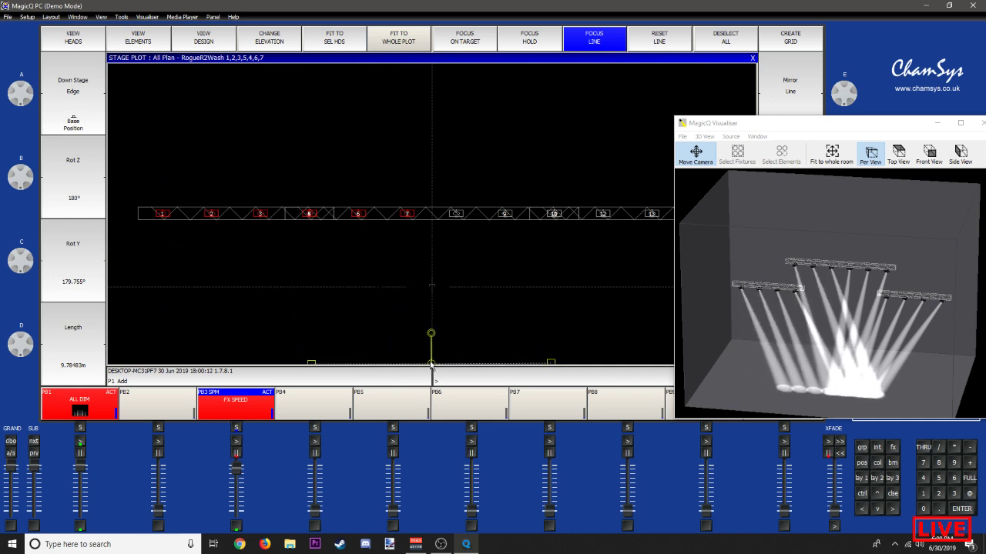
click(724, 40)
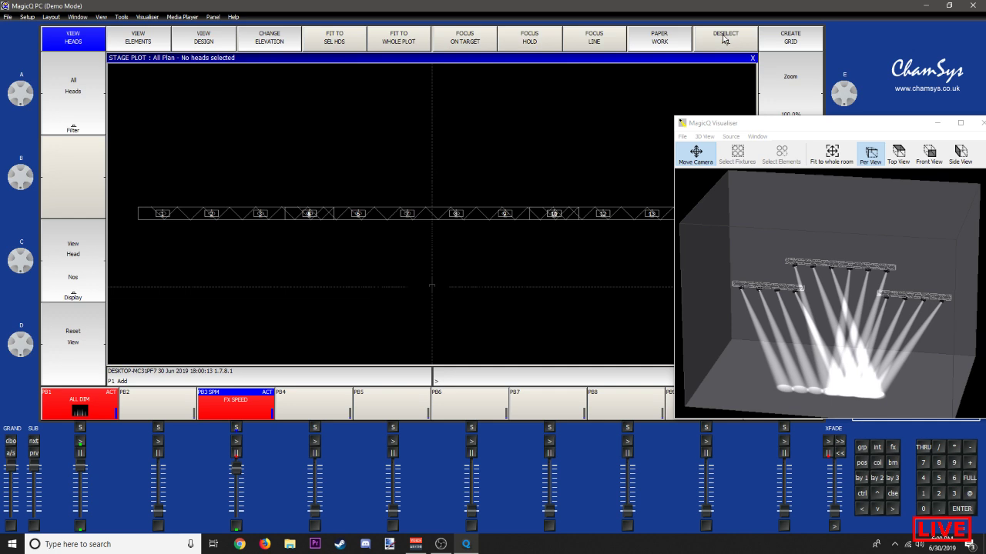
Step: Reselect the ALL group and apply the downstage focus line to all of its heads in the stage plot
click(753, 60)
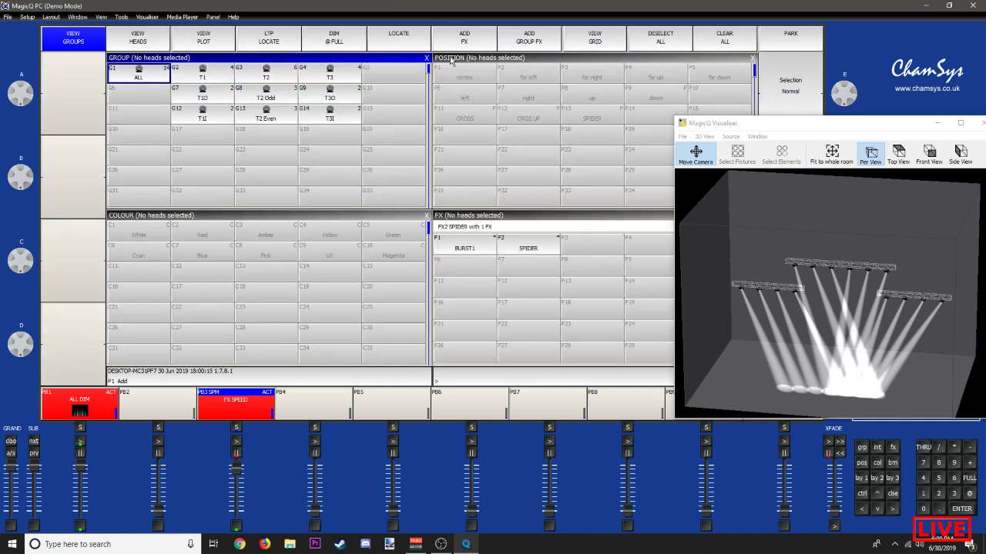
click(123, 65)
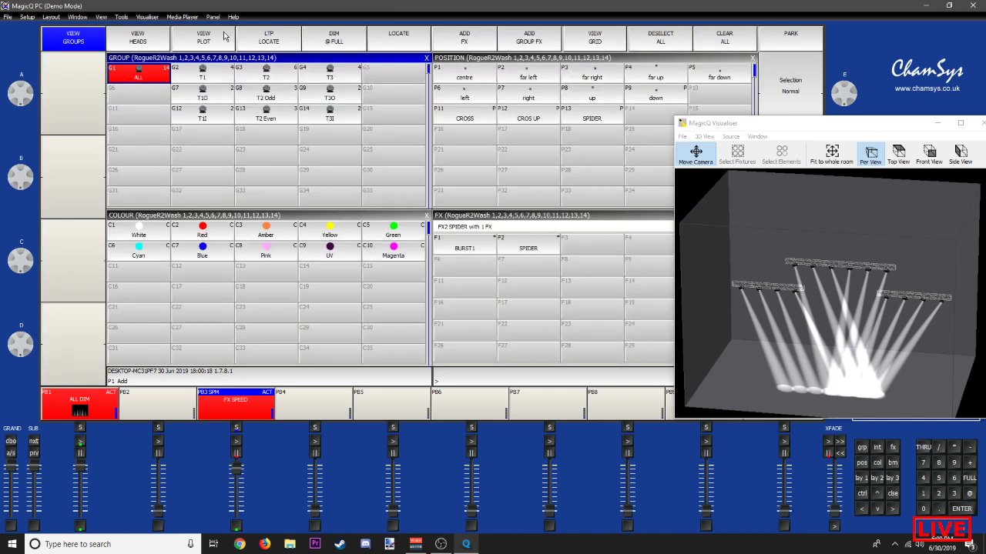
click(194, 47)
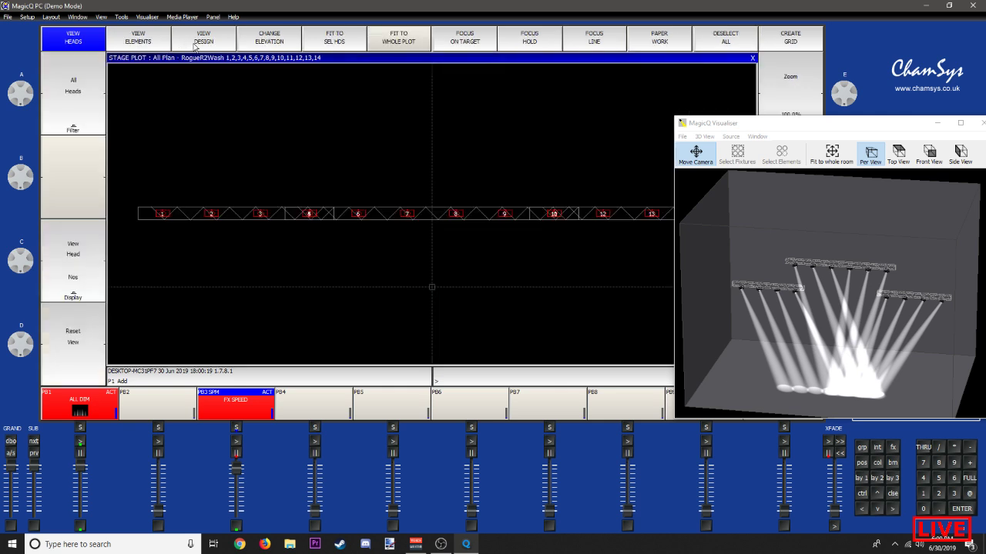
click(186, 43)
click(157, 43)
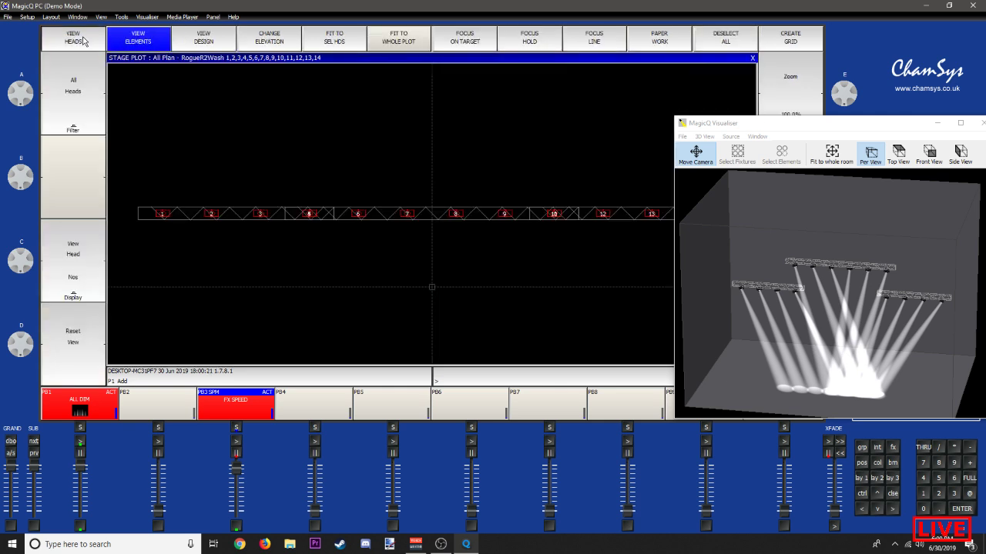
click(83, 40)
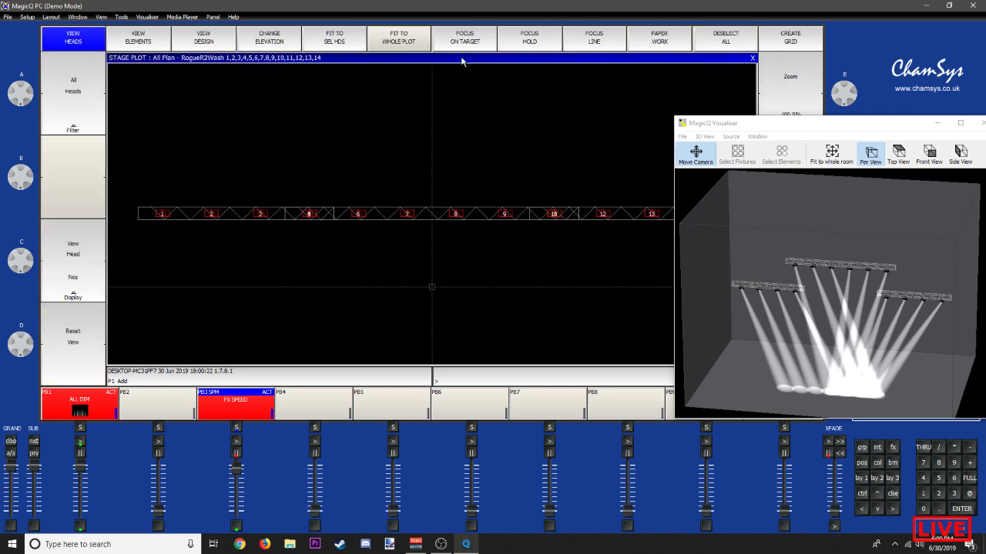
click(595, 40)
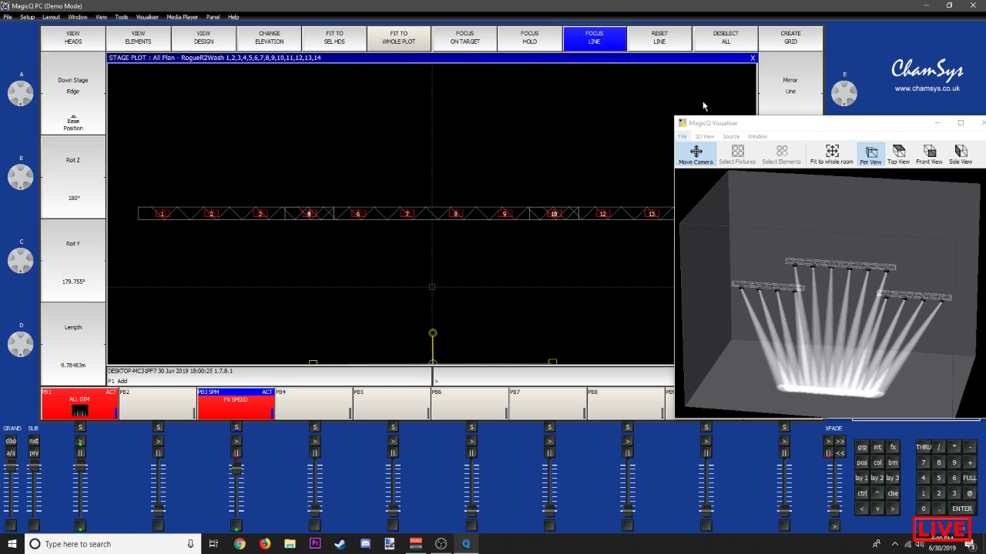
Step: Return to the palette windows and record the focused position to position palette slot P14 with the name STAGE
click(752, 59)
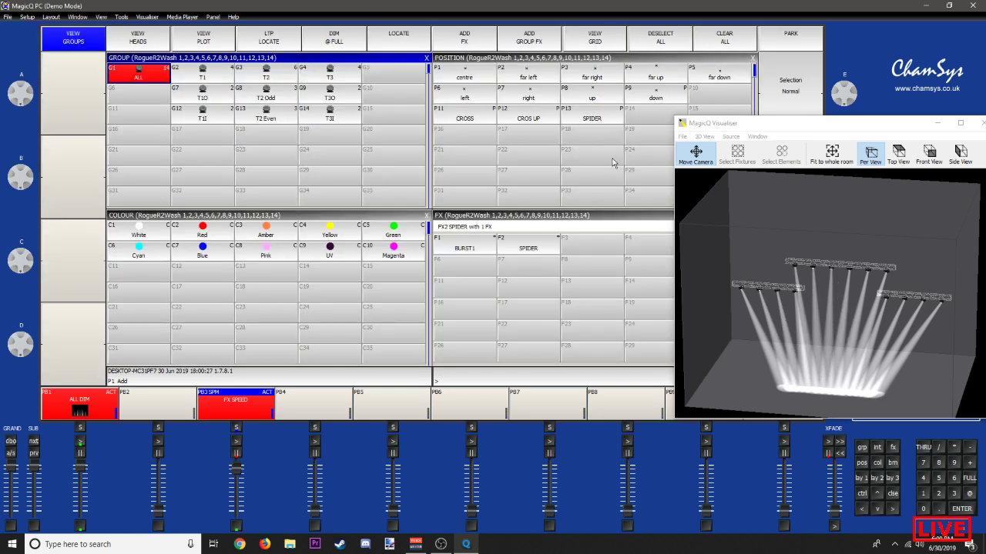
click(657, 119)
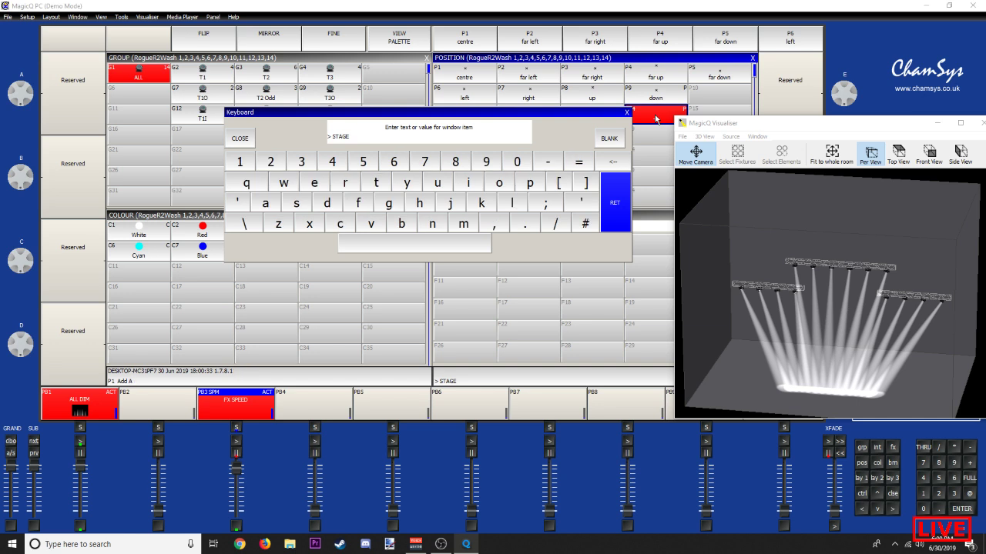
key(Return)
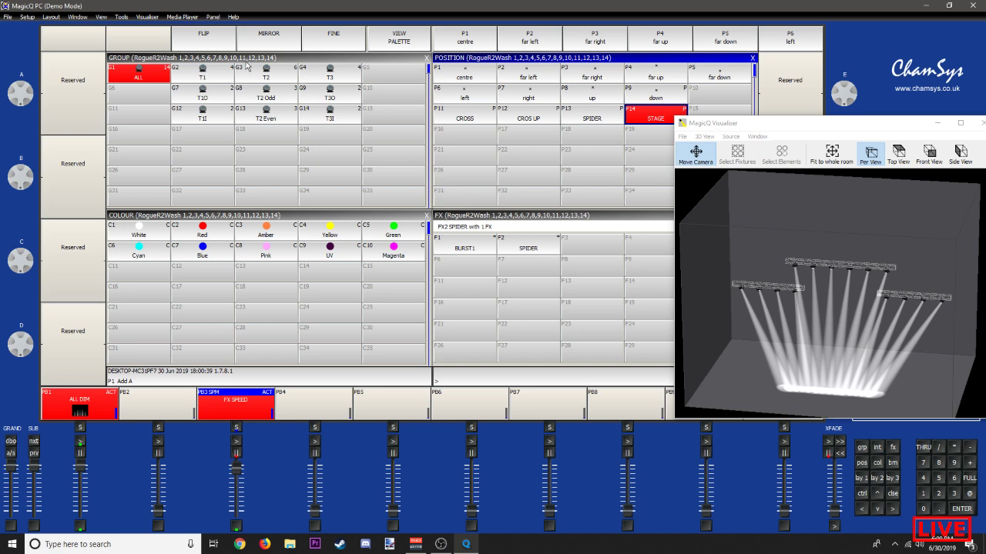
Step: Add the Tiltdim position FX to the ALL group
click(141, 70)
click(486, 40)
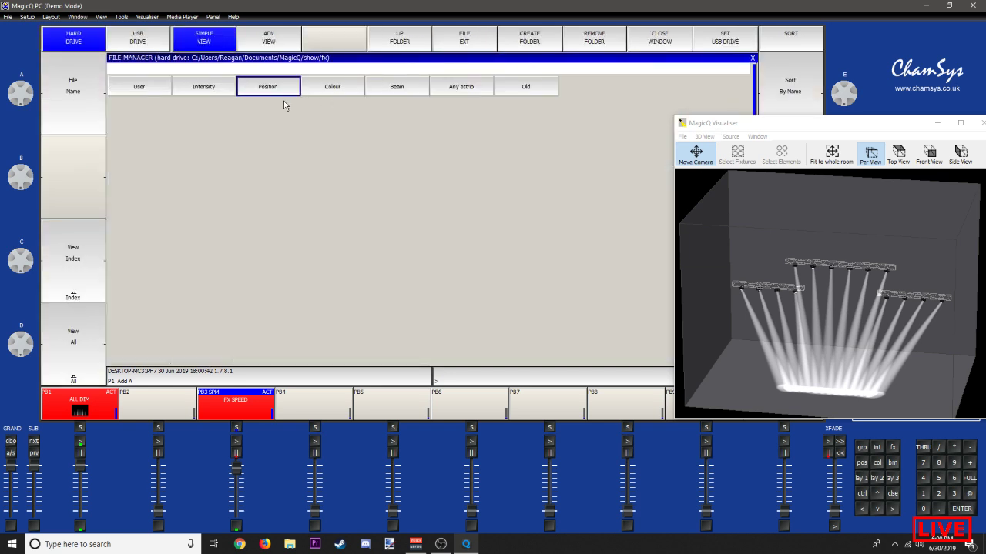
click(267, 92)
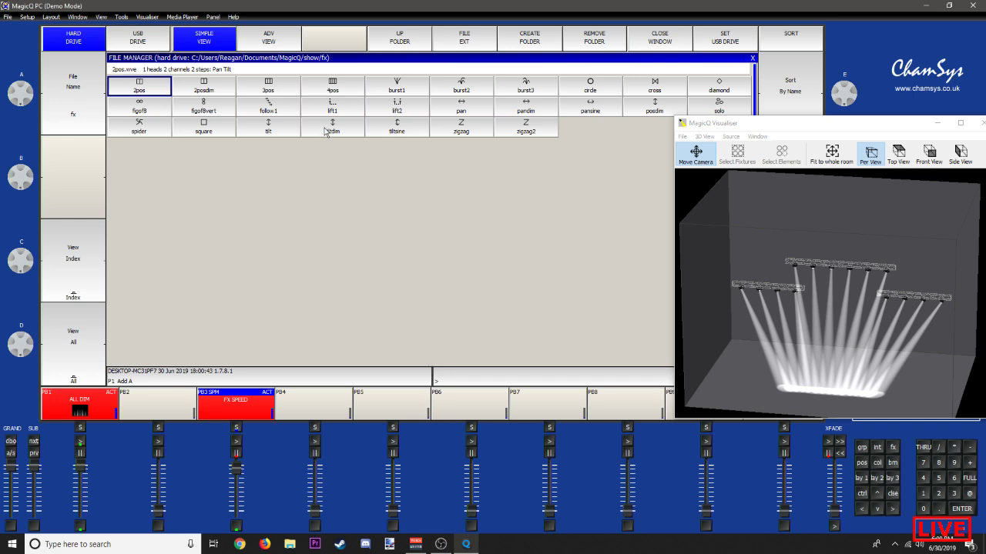
click(332, 127)
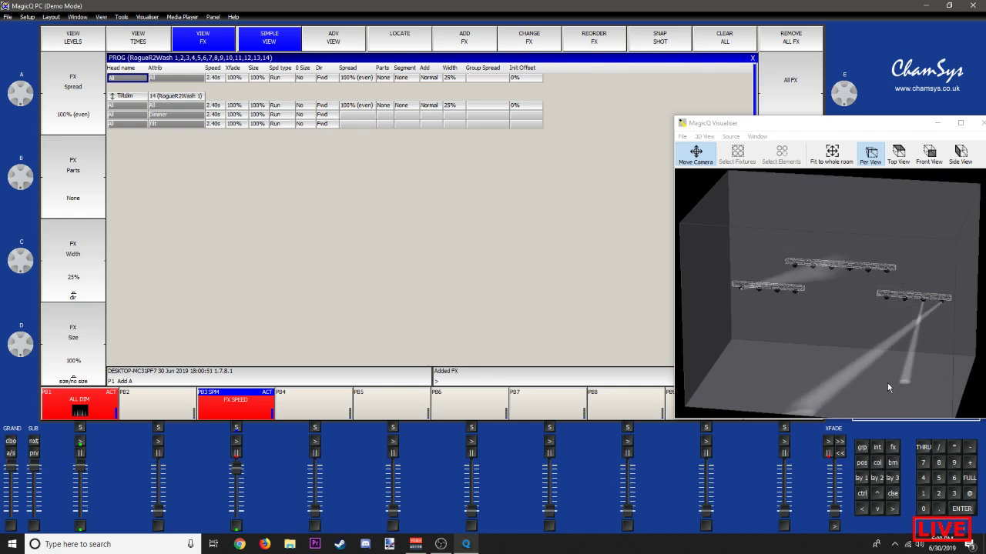
Step: Return to the palette windows and apply the centre position palette to the ALL group
click(752, 58)
click(457, 74)
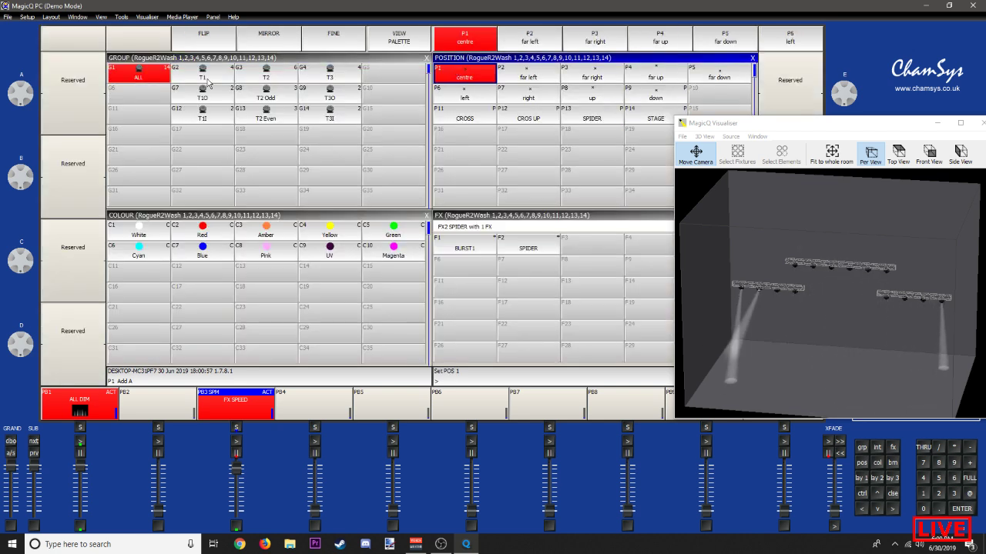
click(388, 66)
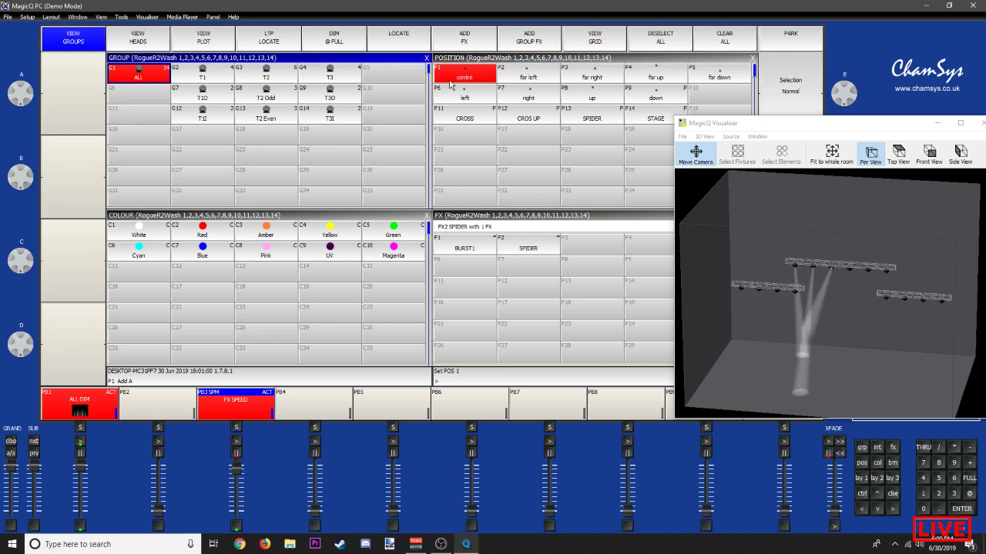
Step: Reopen the programmer's FX view and set the Tiltdim effect's speed to 0.10 s
drag(850, 124, 759, 171)
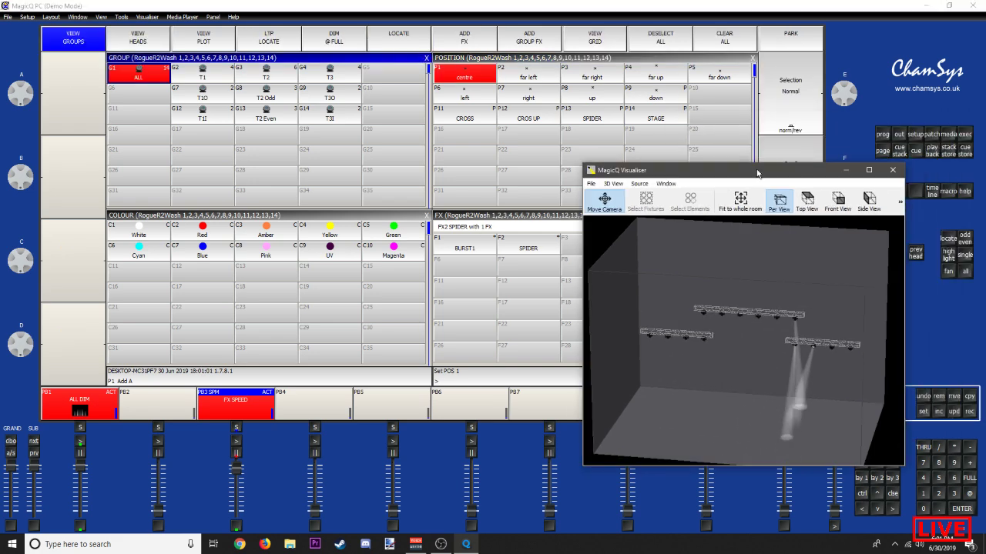
click(881, 136)
drag(822, 172, 907, 78)
right_click(220, 107)
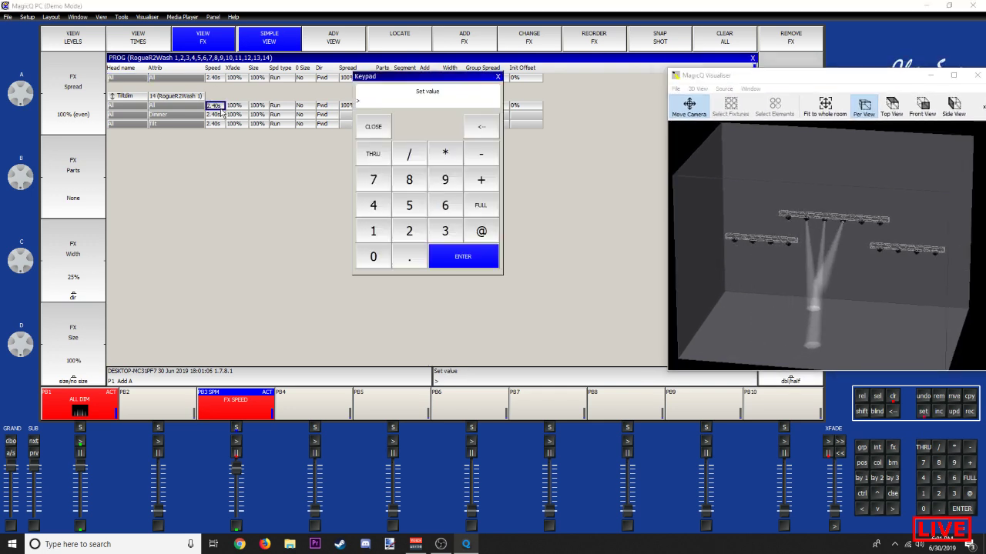
text(.1)
key(Return)
key(Return)
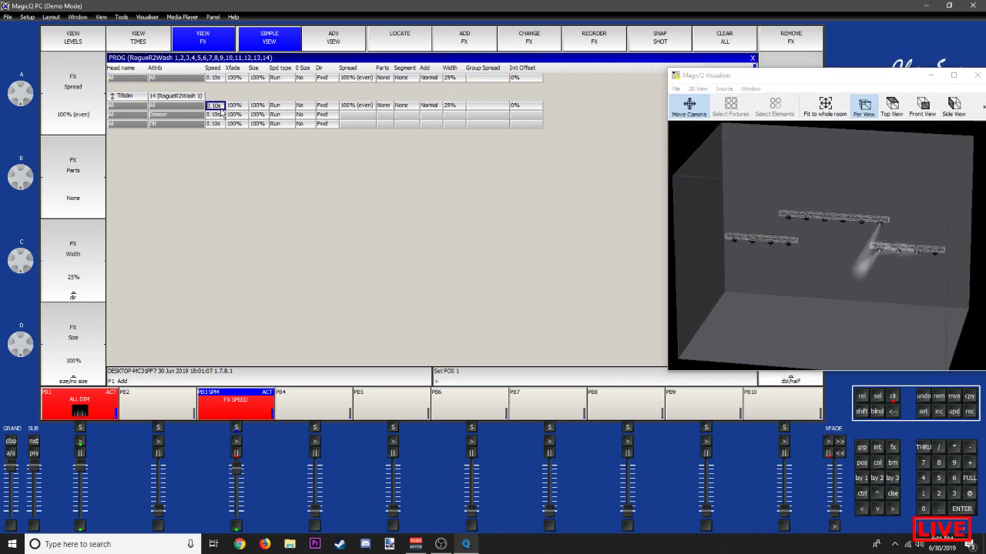
Step: Set the crossfade of the whole Tiltdim effect to 0%
click(242, 106)
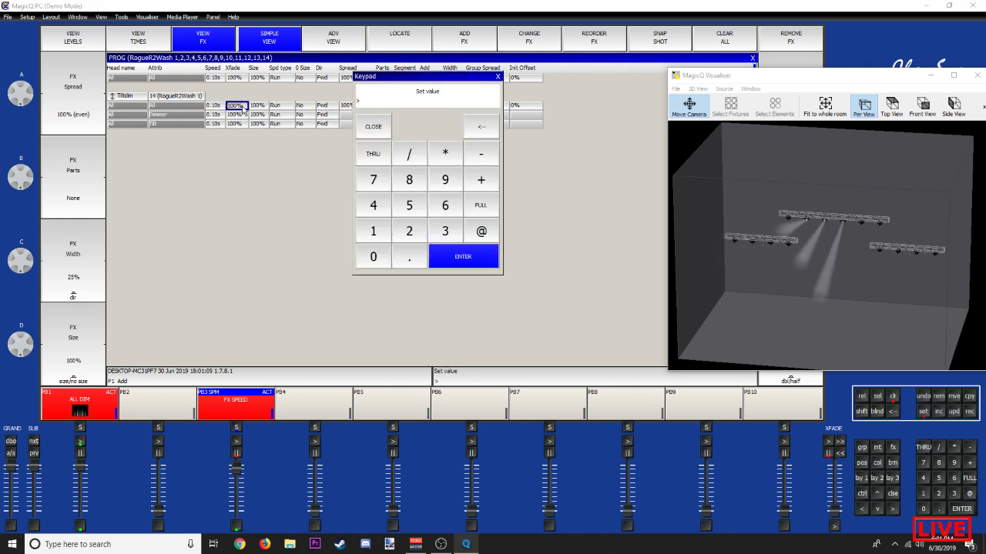
text(0)
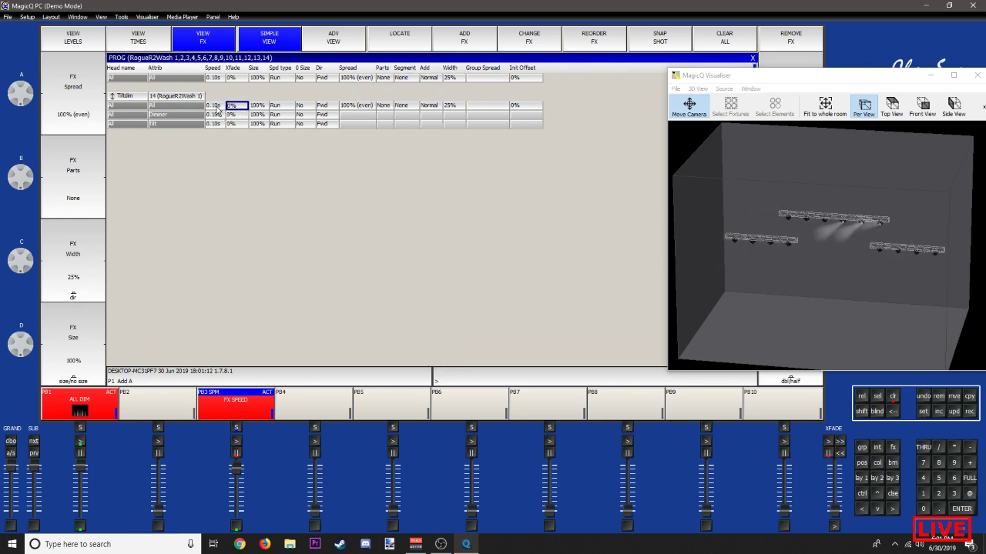
click(216, 107)
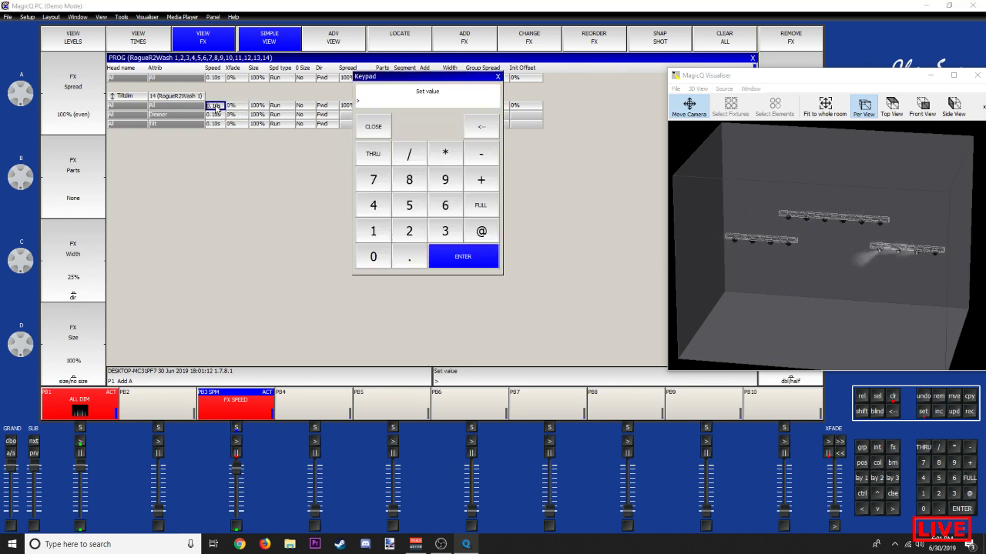
click(497, 77)
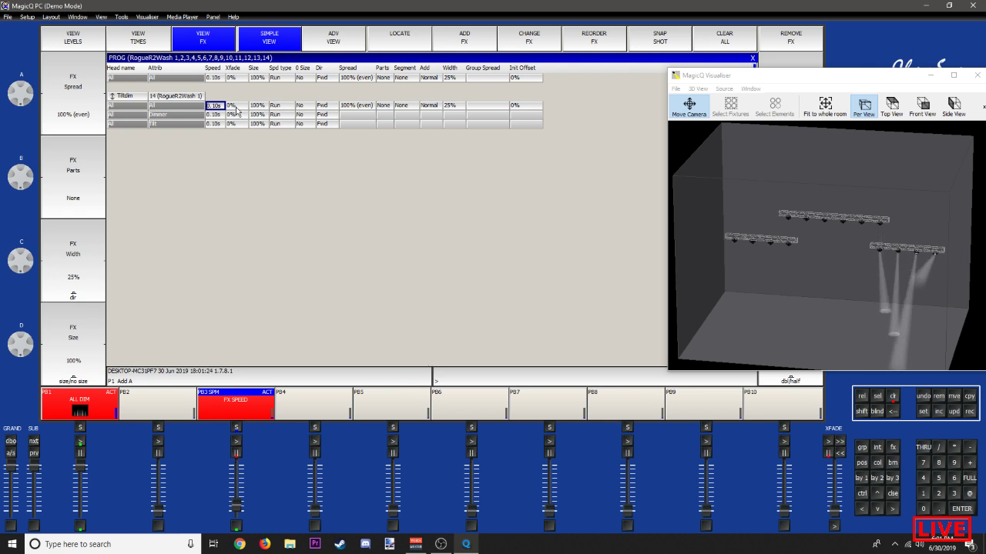
Step: Try a 0% spread on the Tiltdim effect and set it back to 100%
double_click(353, 106)
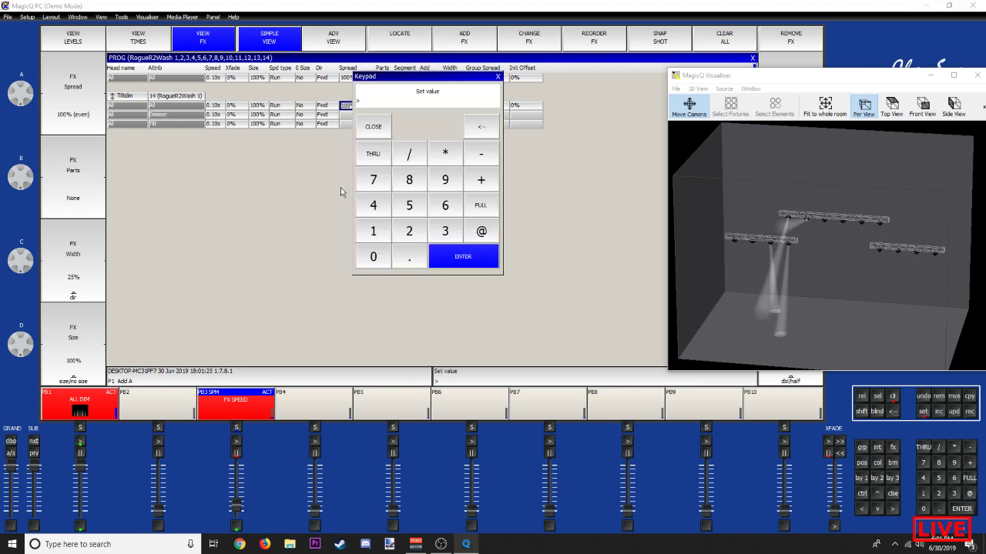
text(0)
key(Return)
double_click(352, 103)
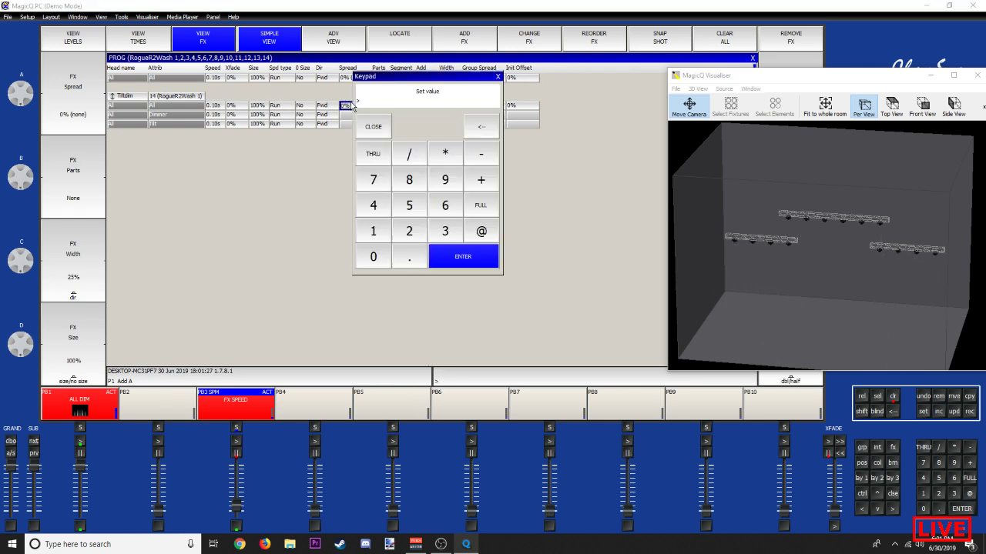
text(100)
key(Return)
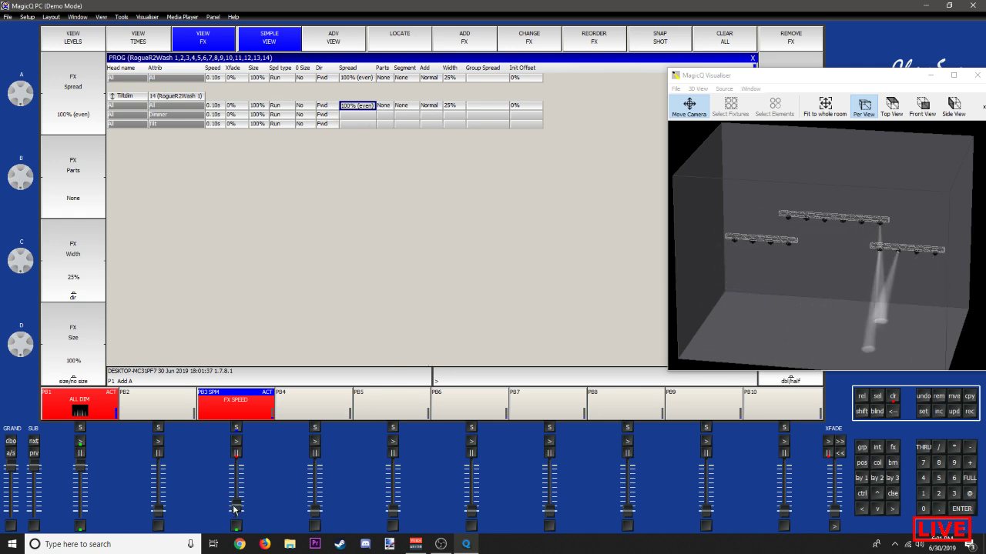
Step: Raise the FX SPEED playback slightly and lower it again to test the Tiltdim effect's rate
drag(235, 506, 236, 497)
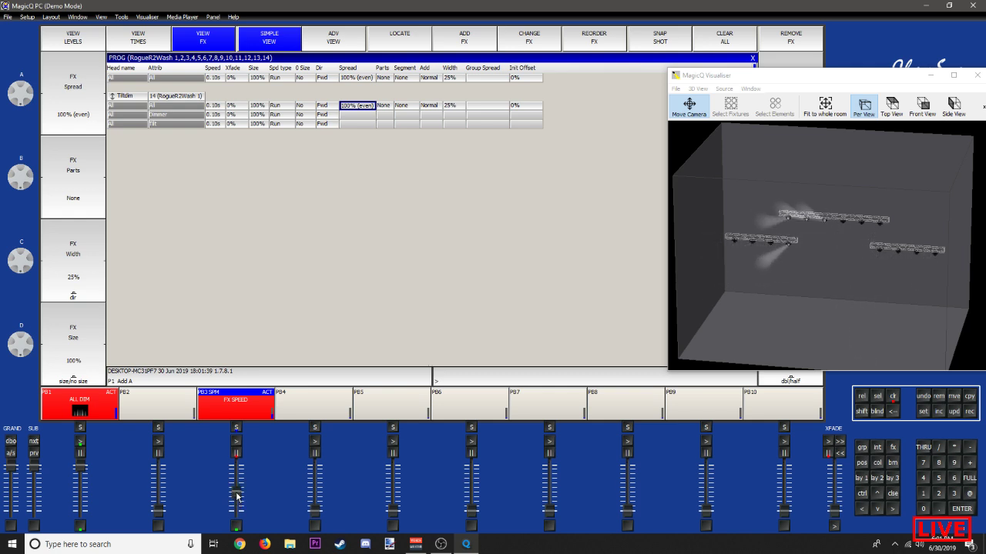
drag(236, 501, 237, 508)
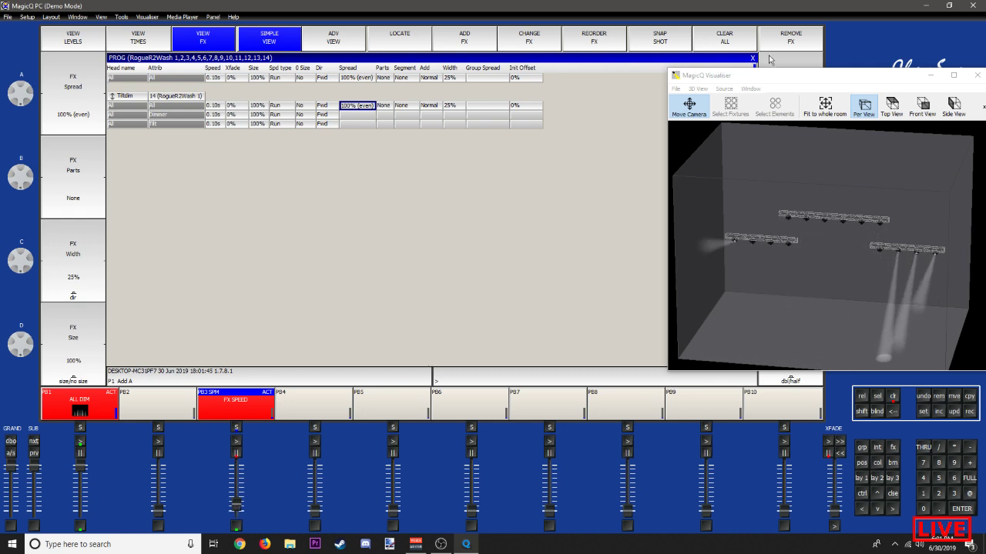
Step: Record the Tiltdim effect to FX palette slot F3 with the name TILT DIM and clear the programmer
click(752, 60)
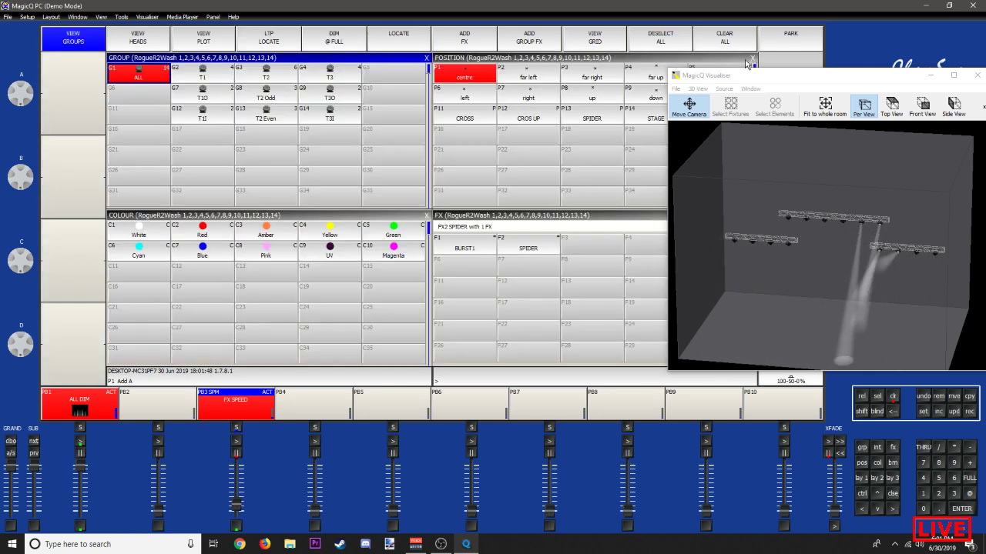
key(ctrl+r)
click(579, 252)
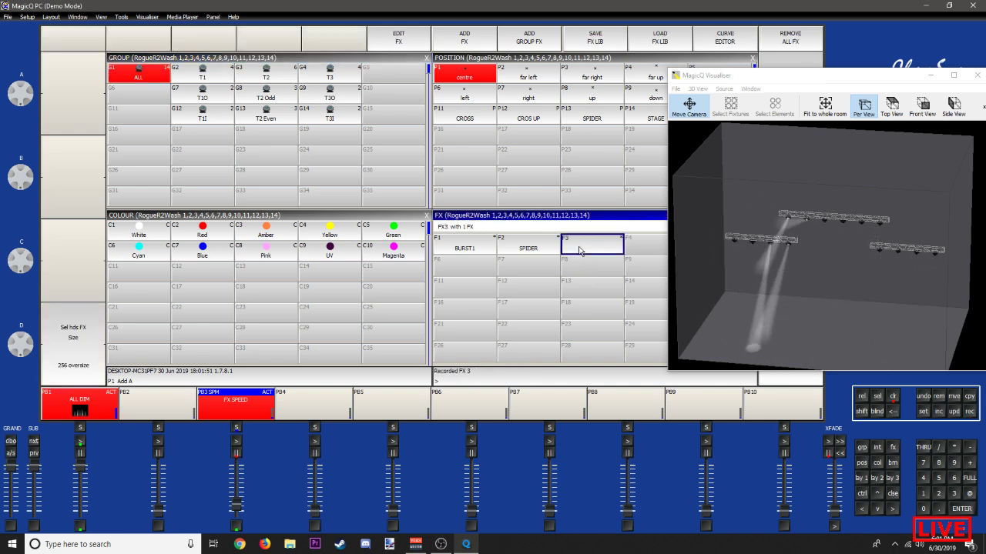
right_click(576, 250)
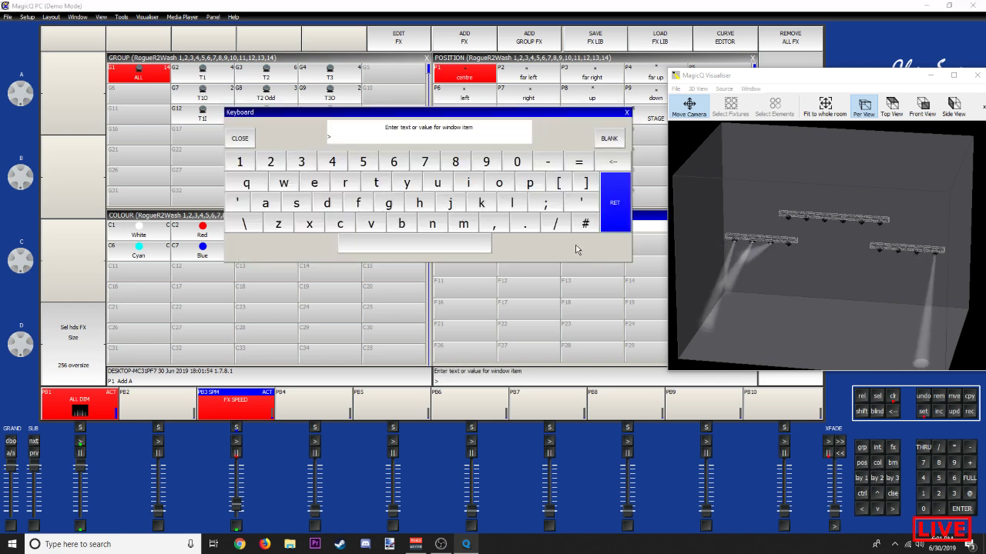
text(TILT DIM)
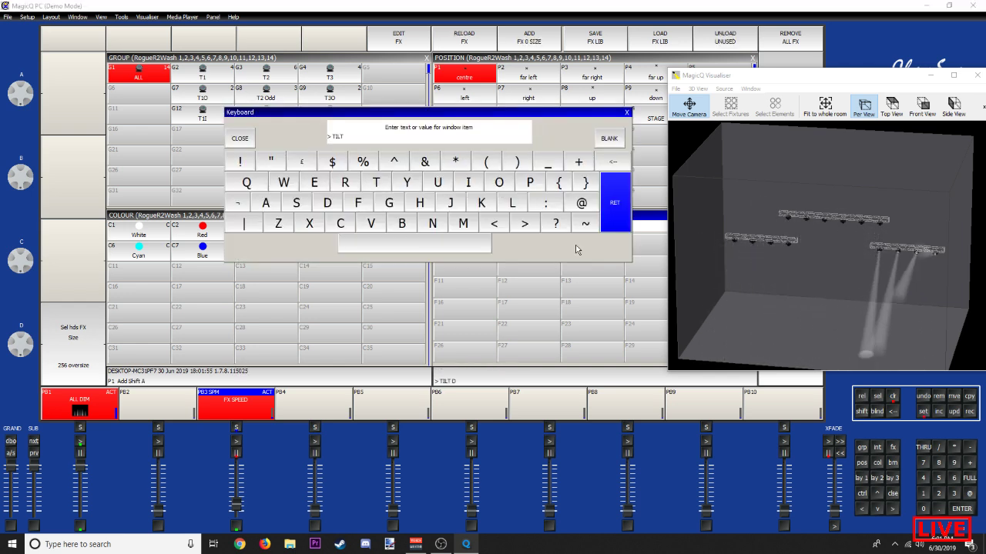
key(Return)
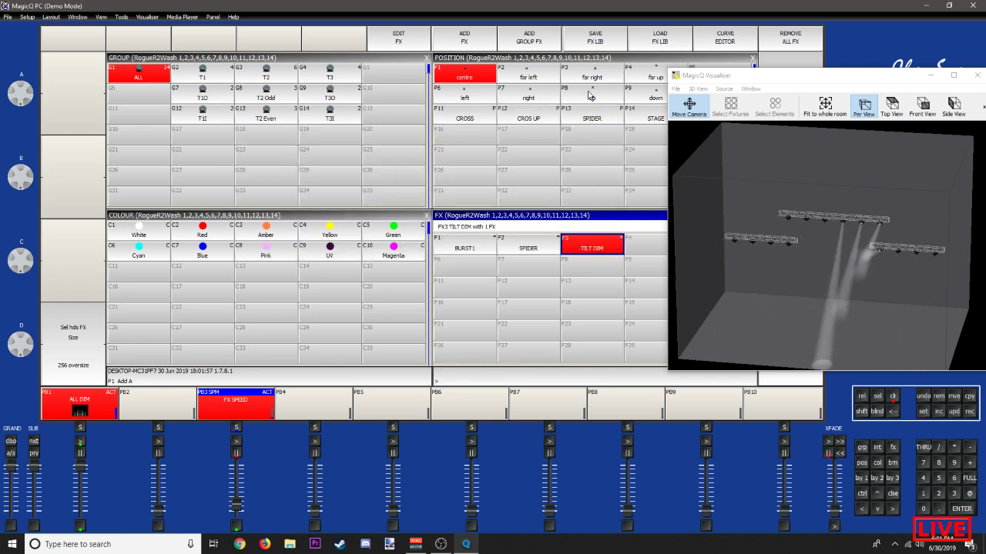
click(348, 58)
key(ctrl+BackSpace)
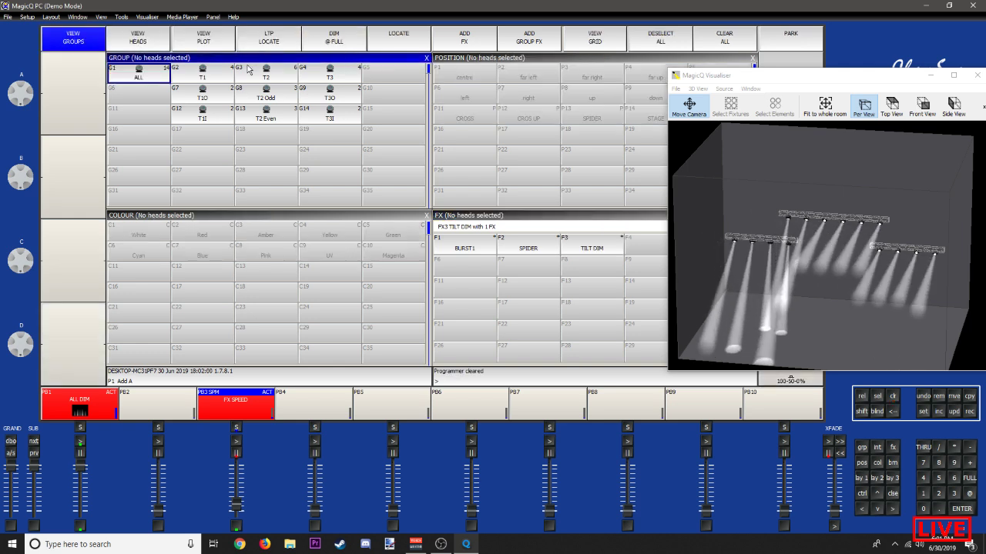
Step: Select the ALL group and add the Tiltsine position FX to it
click(140, 79)
click(445, 44)
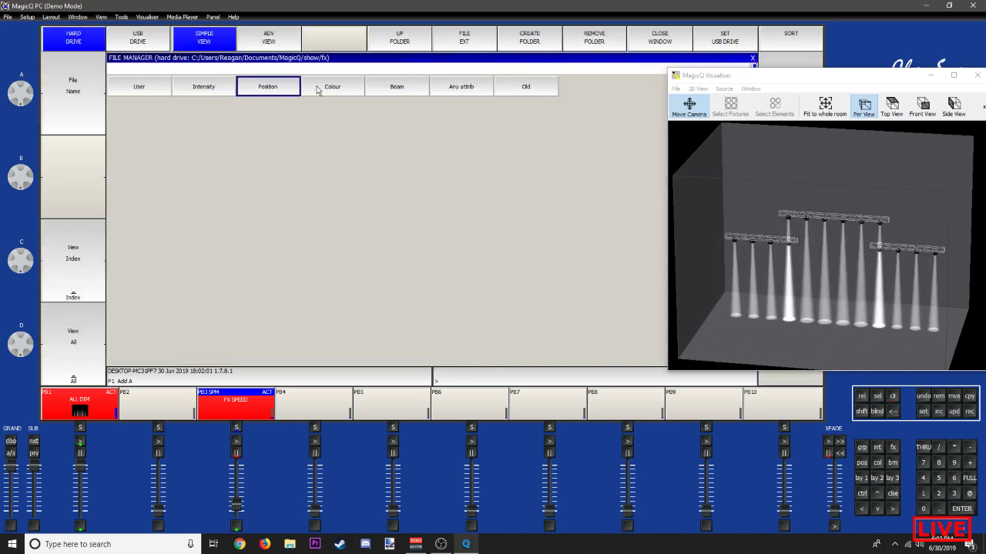
click(268, 88)
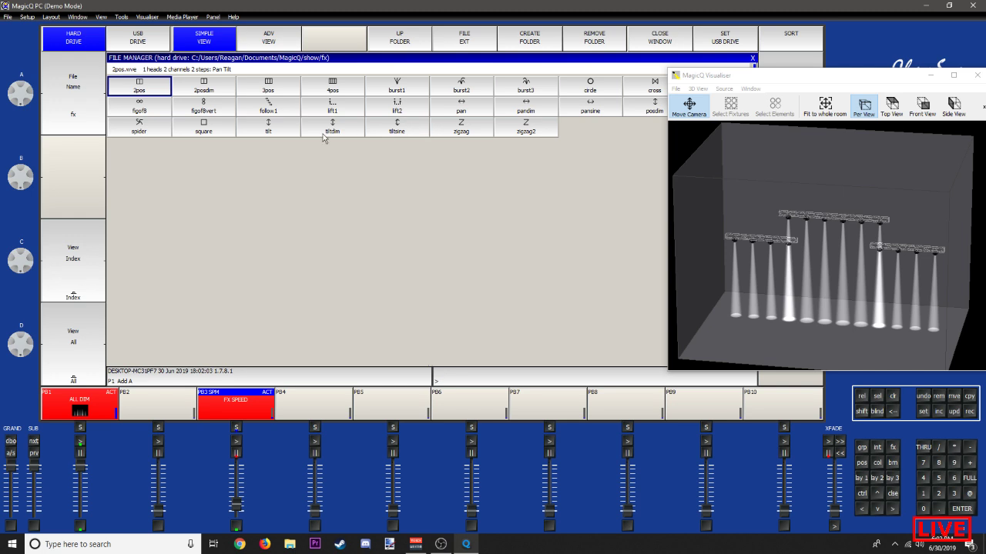
click(395, 129)
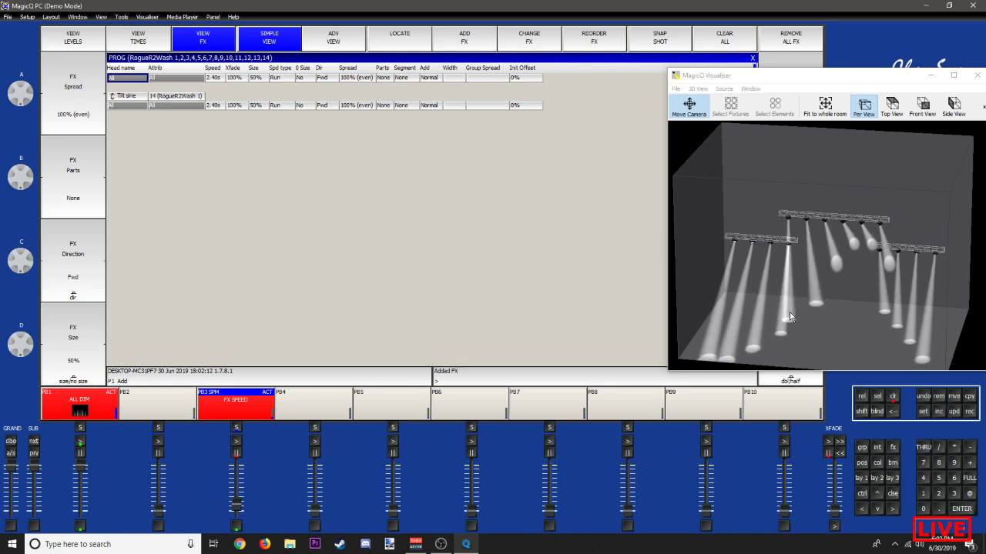
Step: Set the Tilt sine effect's speed to 0.10 s
drag(814, 279, 850, 312)
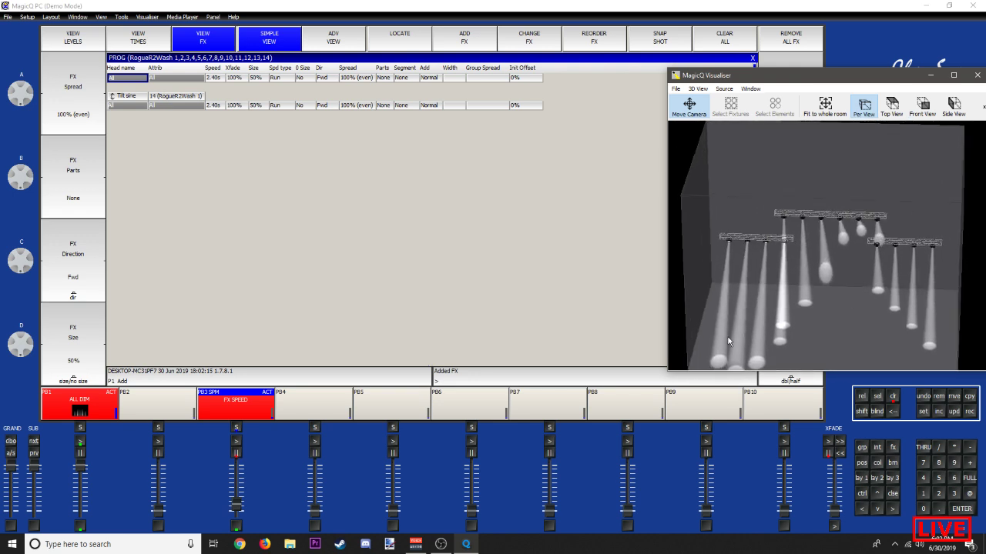
double_click(214, 106)
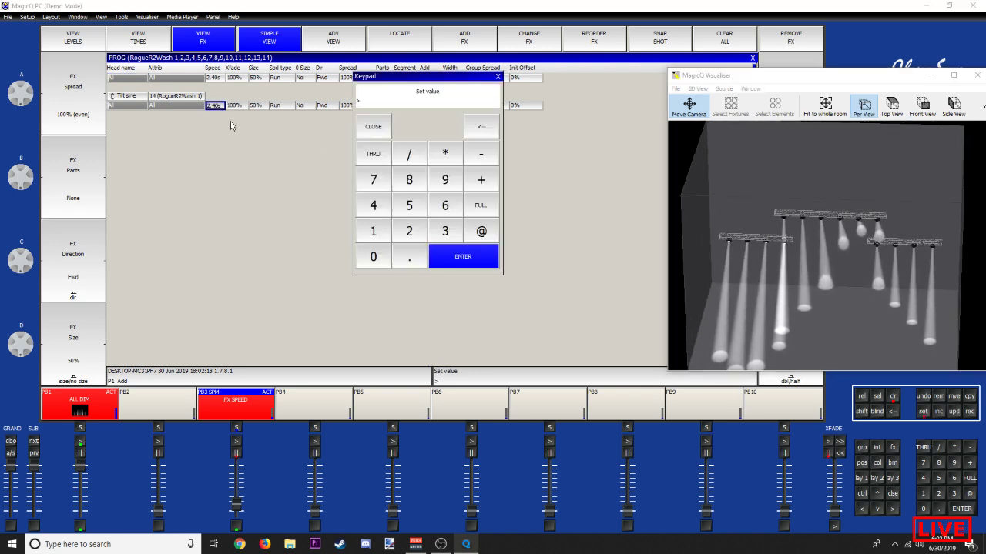
text(.1)
key(Return)
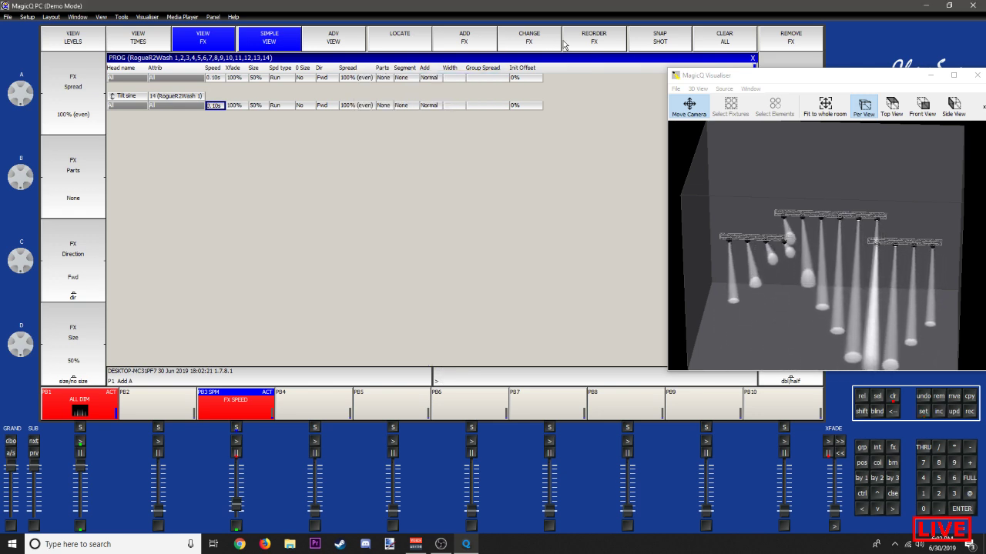
Step: Try a size of 100% on the Tilt sine effect and set it back to 50%
double_click(257, 79)
text(100)
key(Return)
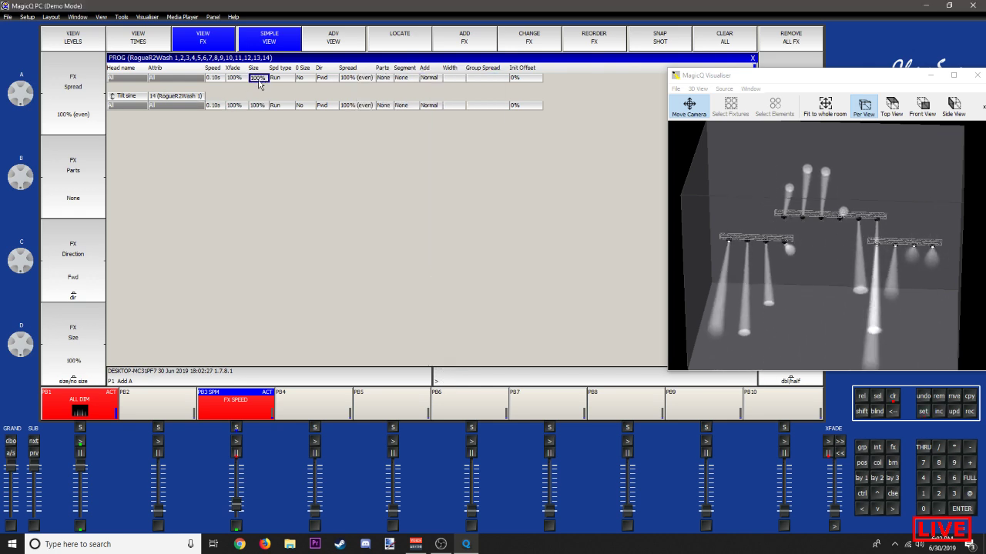
double_click(257, 79)
text(50)
key(Return)
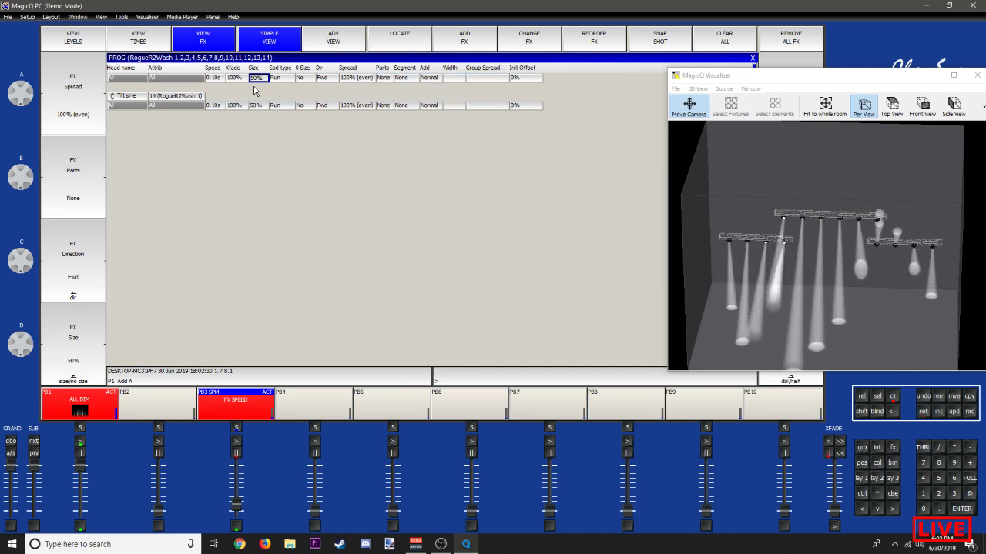
drag(880, 281, 876, 207)
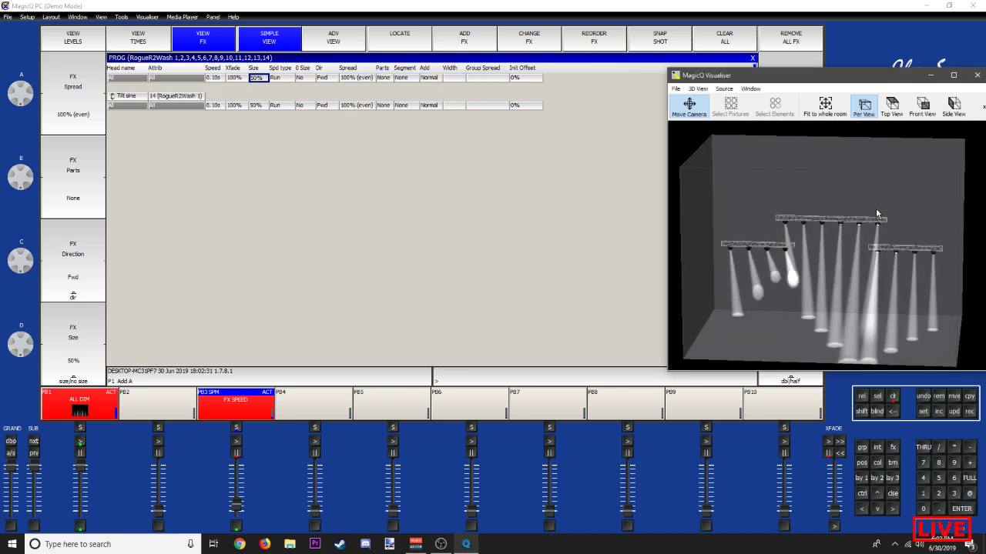
Step: Clear the Tilt sine effect from the programmer and return to the palette windows
click(752, 58)
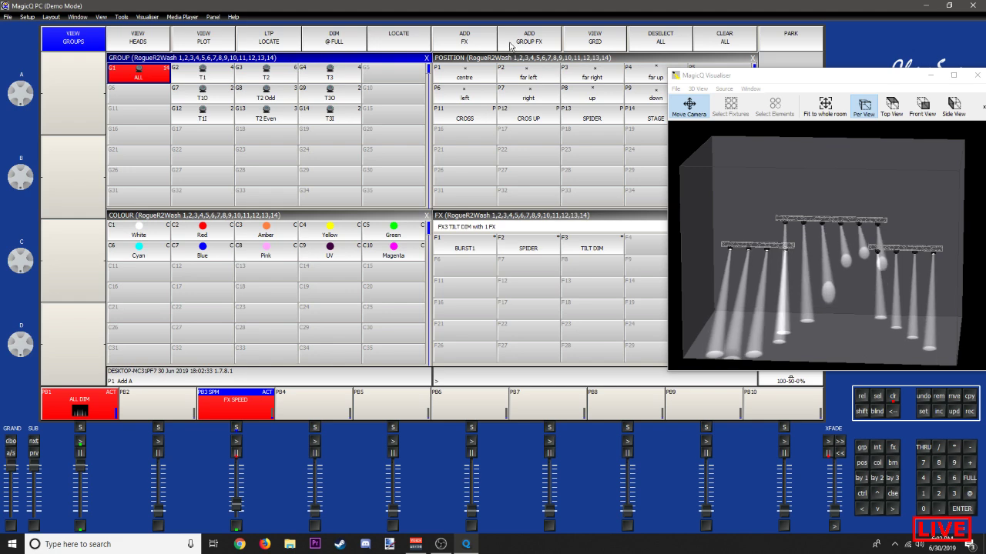
click(464, 39)
click(753, 58)
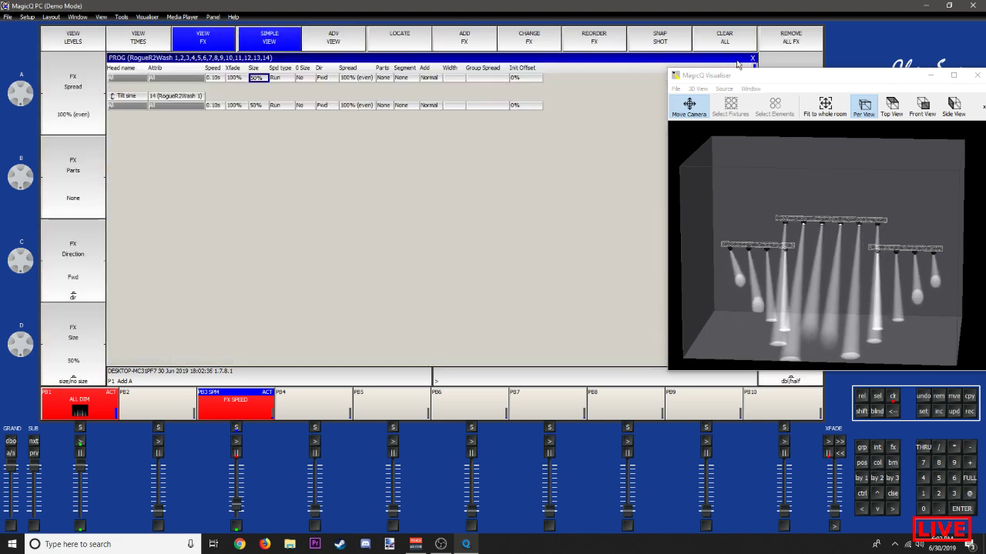
click(725, 39)
click(751, 58)
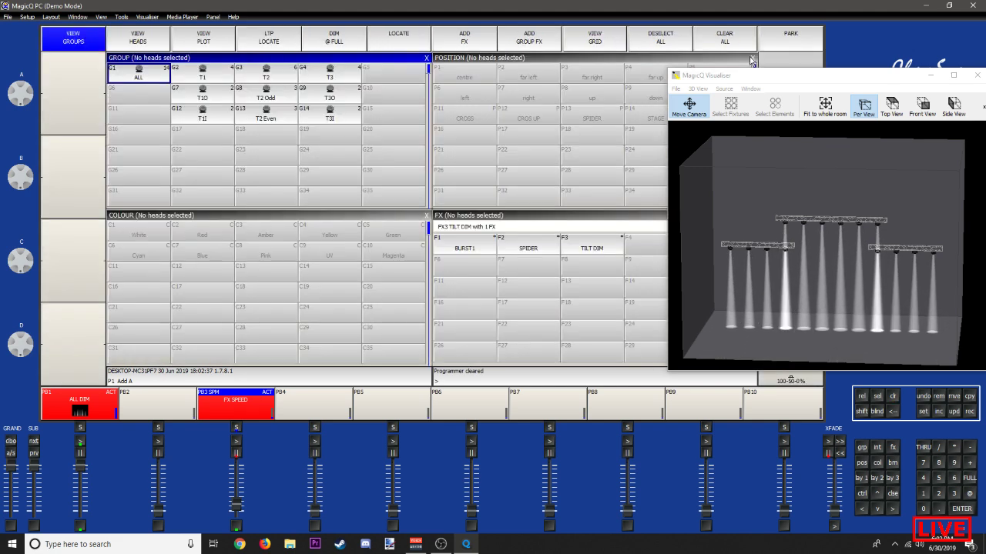
Step: Select the ALL group and add the Tilt position FX to it
click(140, 76)
click(470, 39)
click(260, 91)
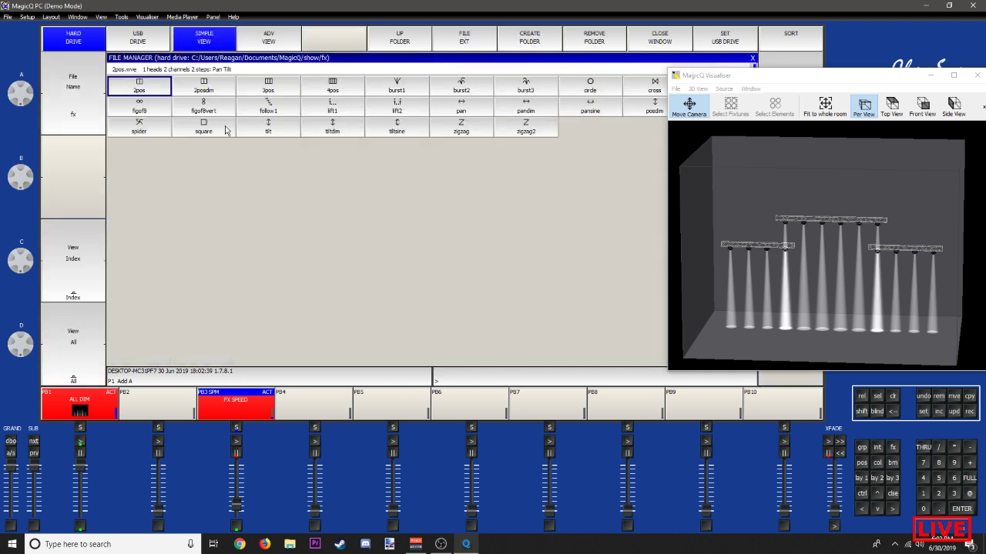
click(246, 132)
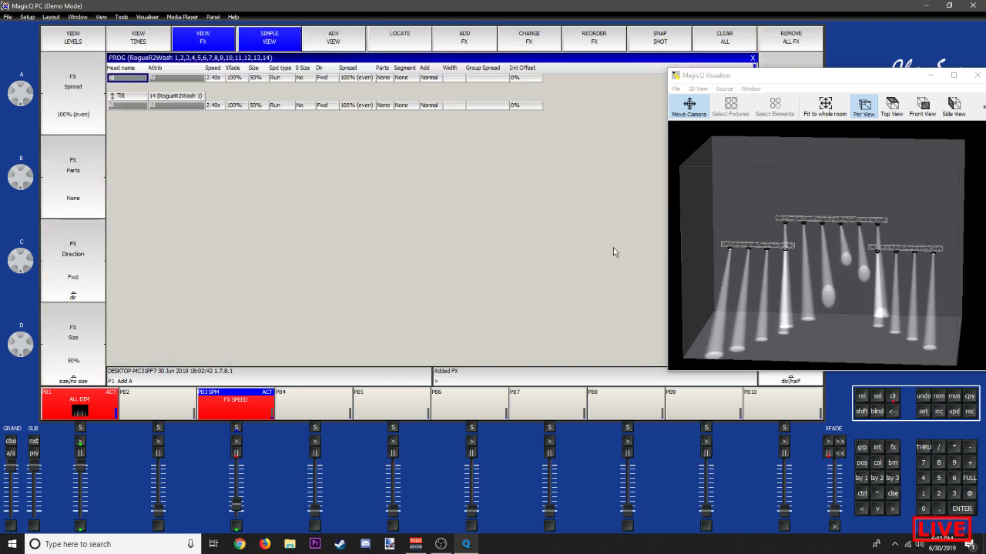
Step: Set the Tilt effect's speed to 0.10 s and try it with the FX SPEED playback
click(220, 78)
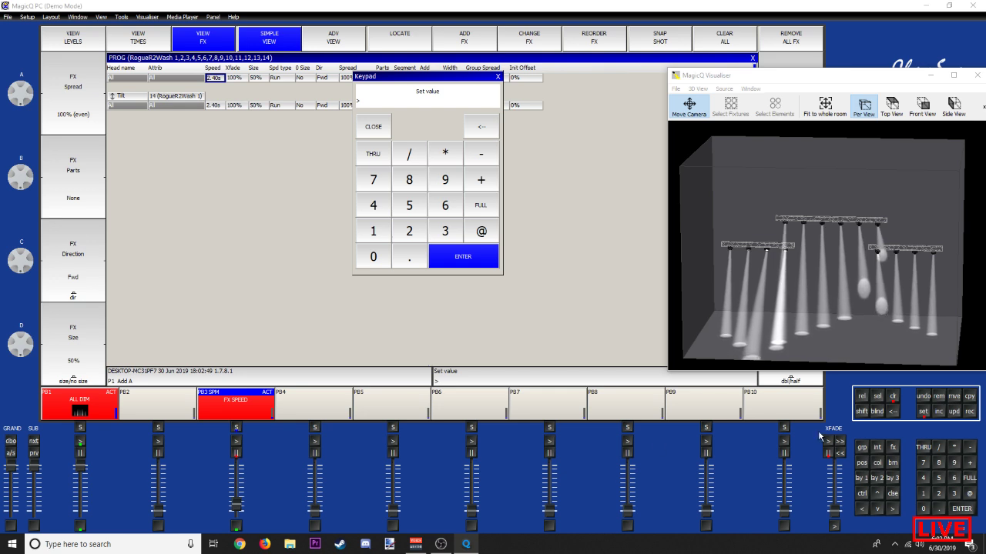
drag(836, 268, 847, 292)
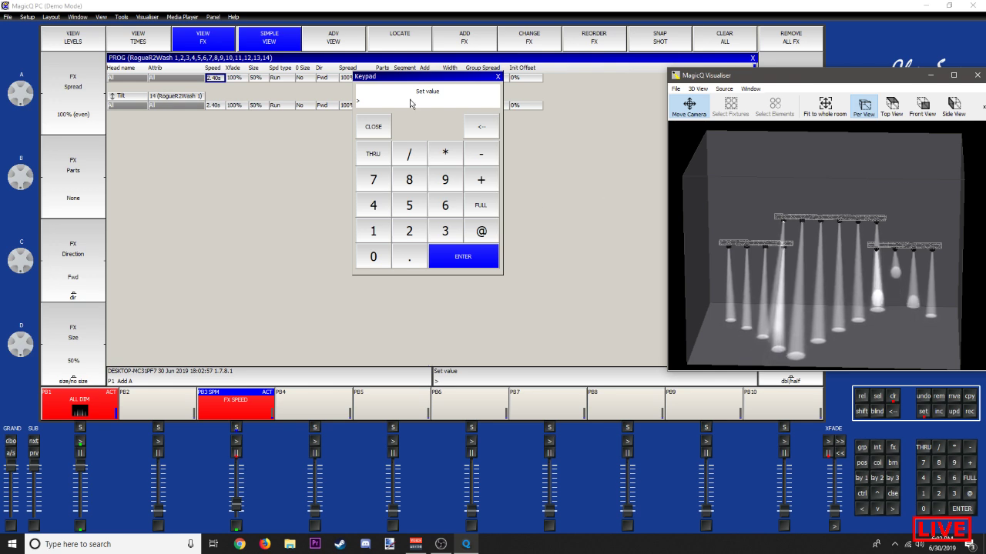
click(428, 84)
text(.)
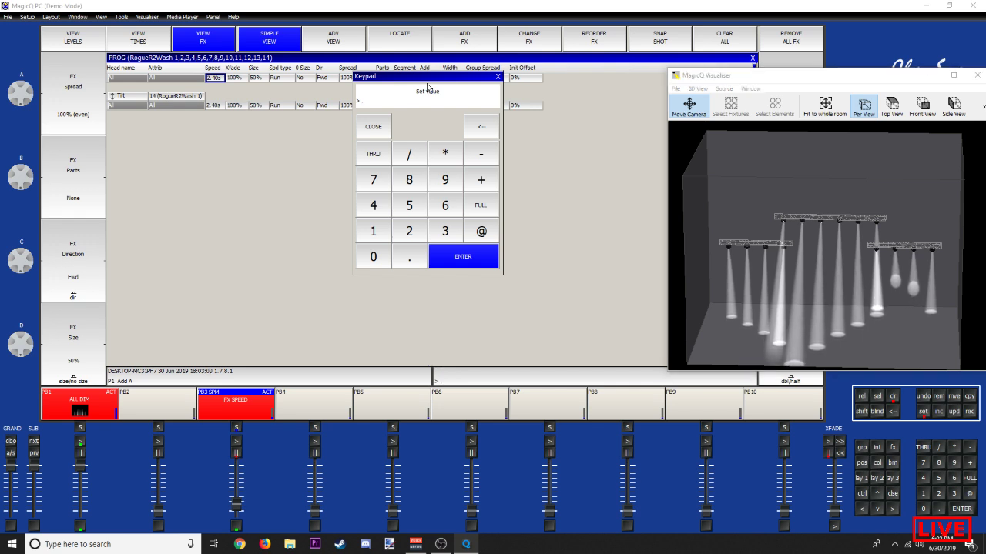
text(1)
key(Return)
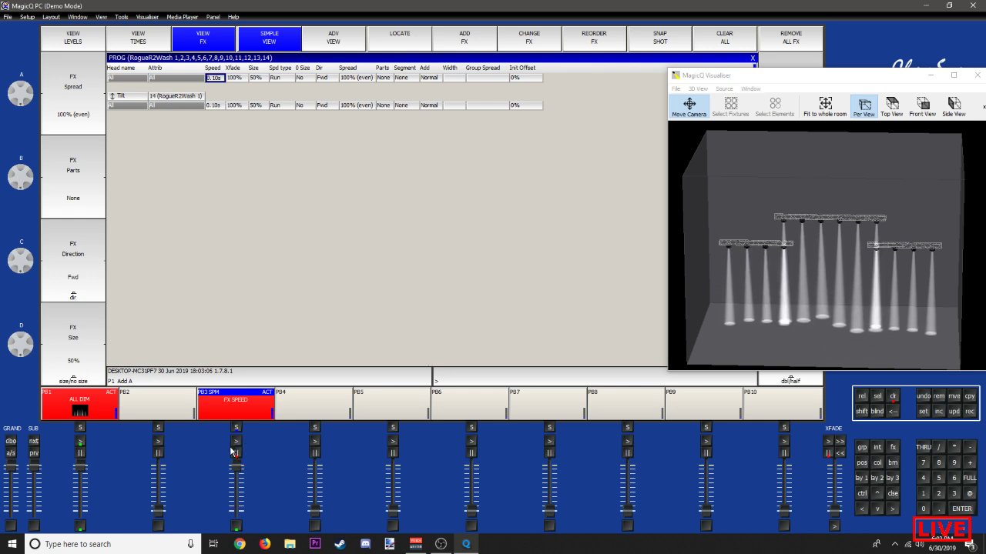
drag(237, 472, 237, 505)
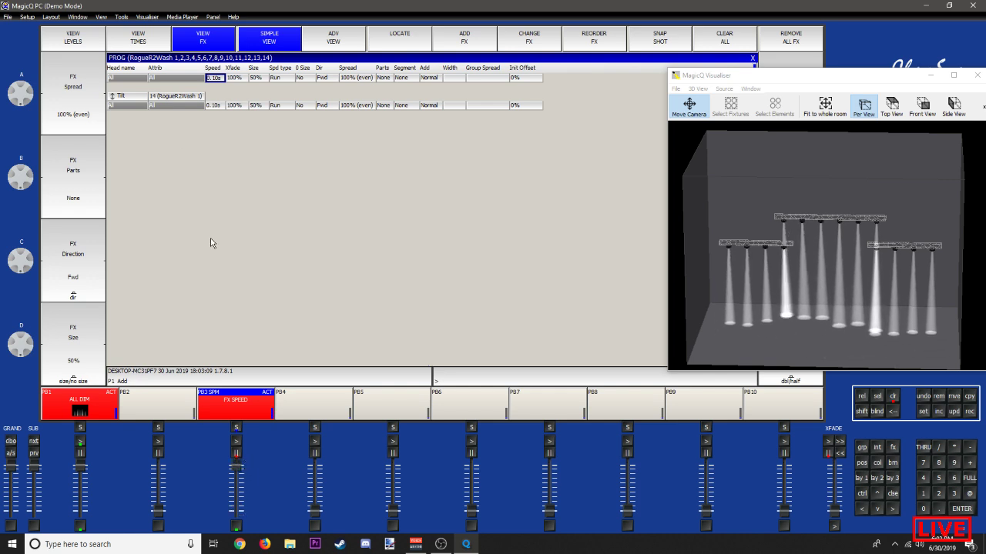
Step: Set the Tilt effect's speed to 0.50 s and check the movement in the visualiser
right_click(216, 108)
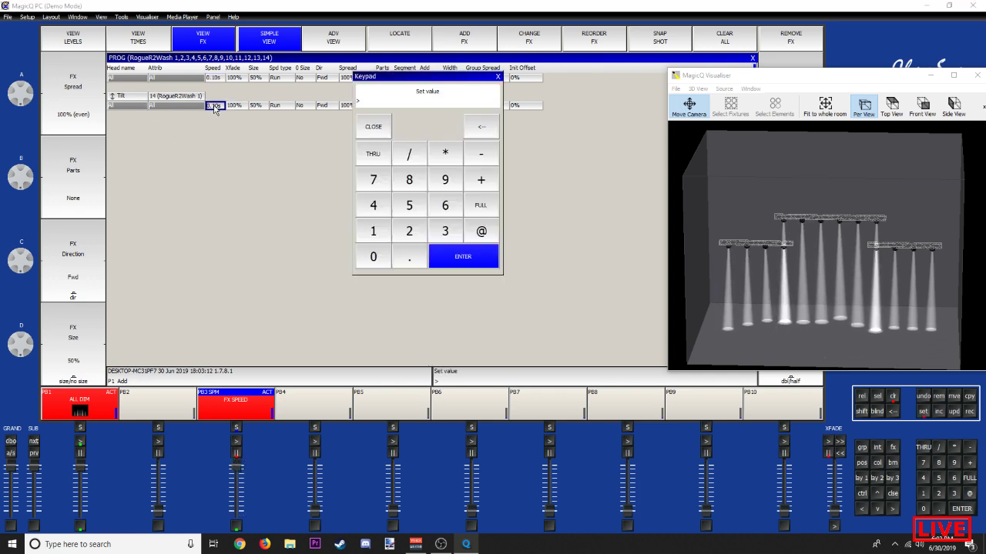
text(.5)
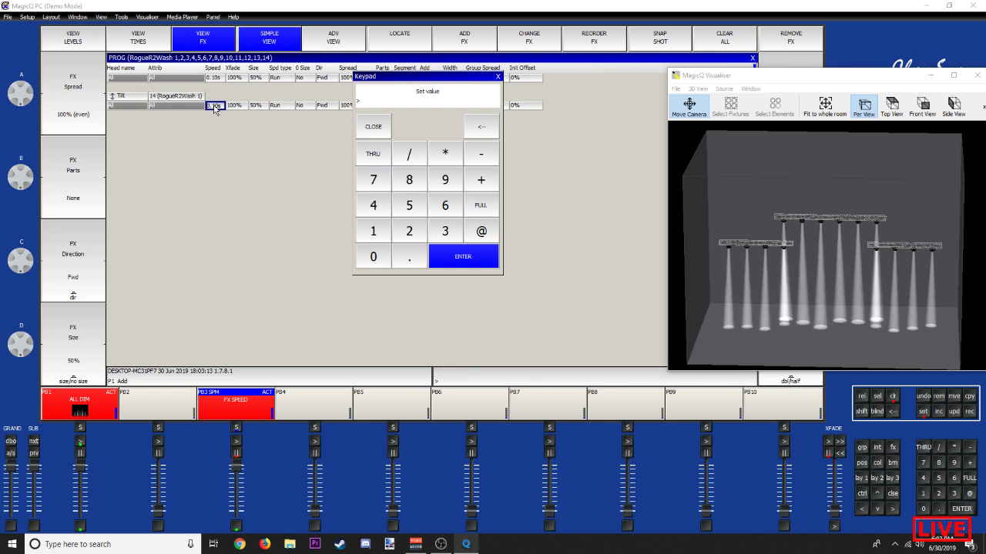
key(Return)
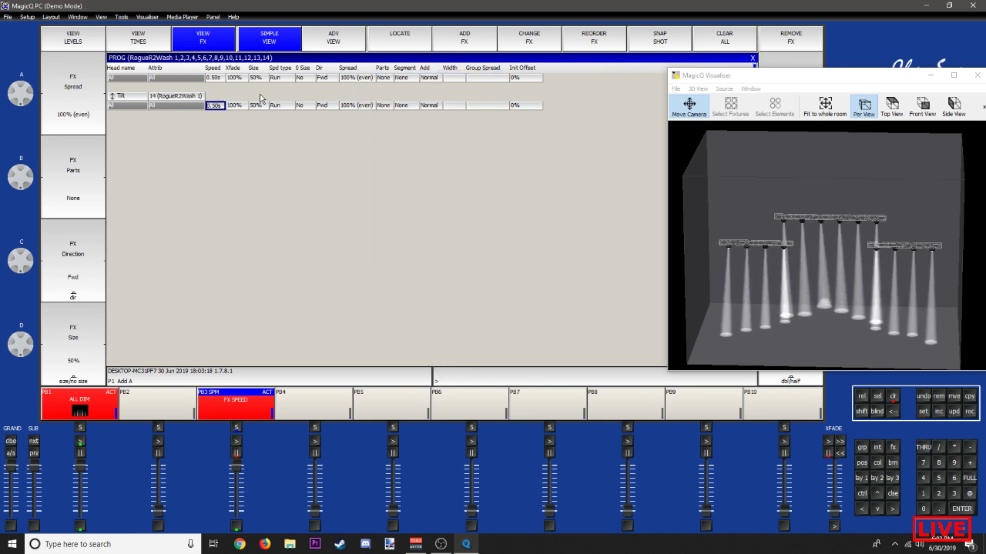
drag(812, 185, 792, 259)
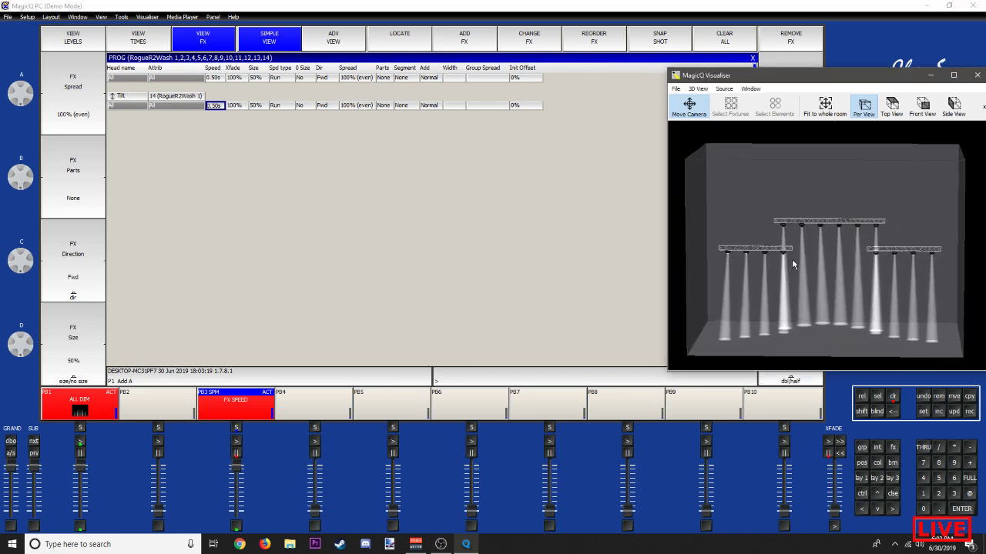
Step: Set the Tilt effect's spread to 0% (none) and its size to 100%
click(357, 107)
click(357, 108)
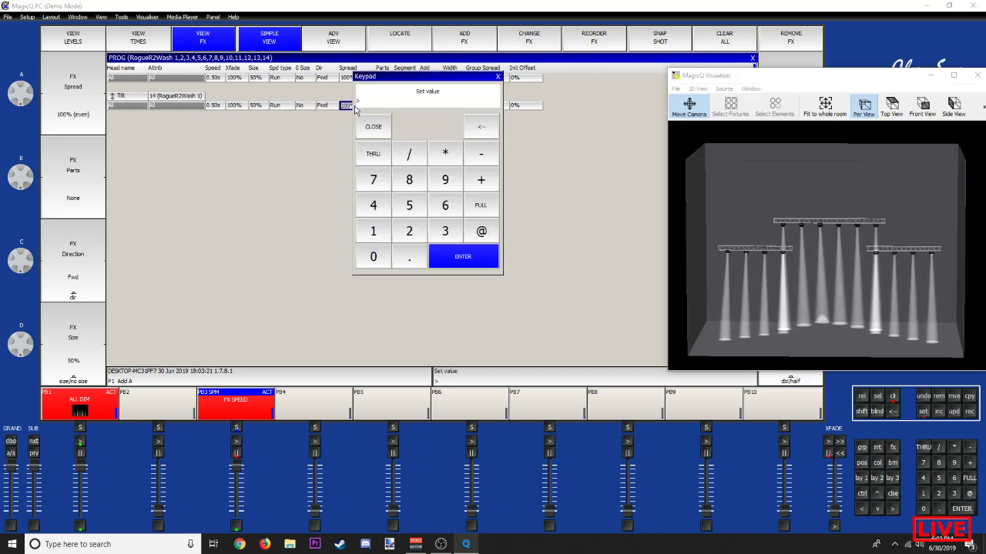
text(0)
key(Return)
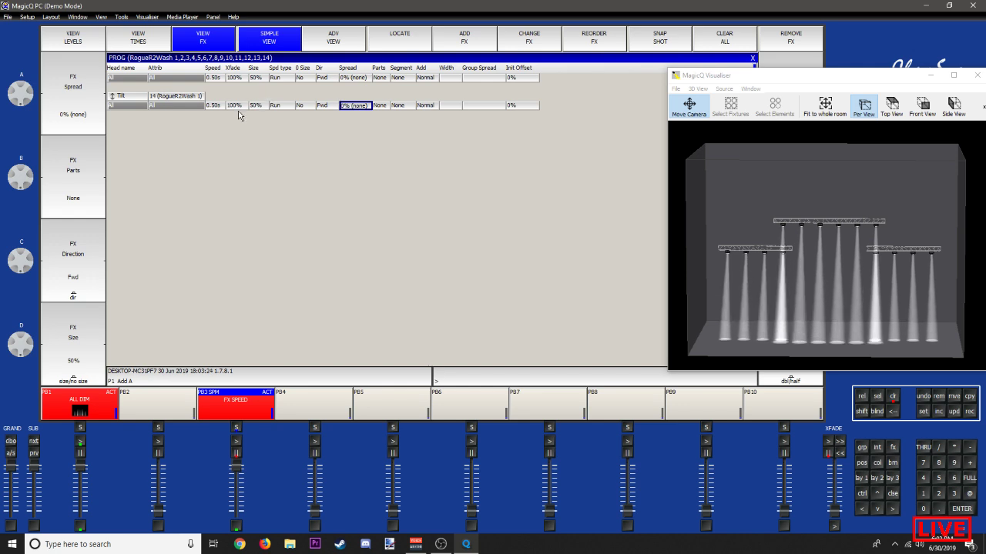
double_click(251, 107)
text(100)
key(Return)
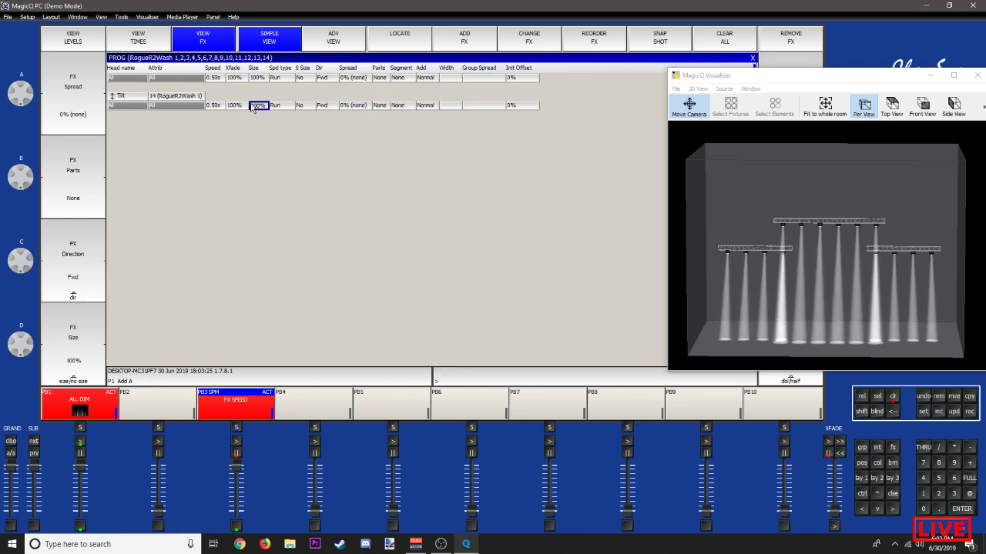
Step: Try a Tilt effect speed of 0.10 s while lowering and raising the FX SPEED playback level
click(216, 107)
click(218, 108)
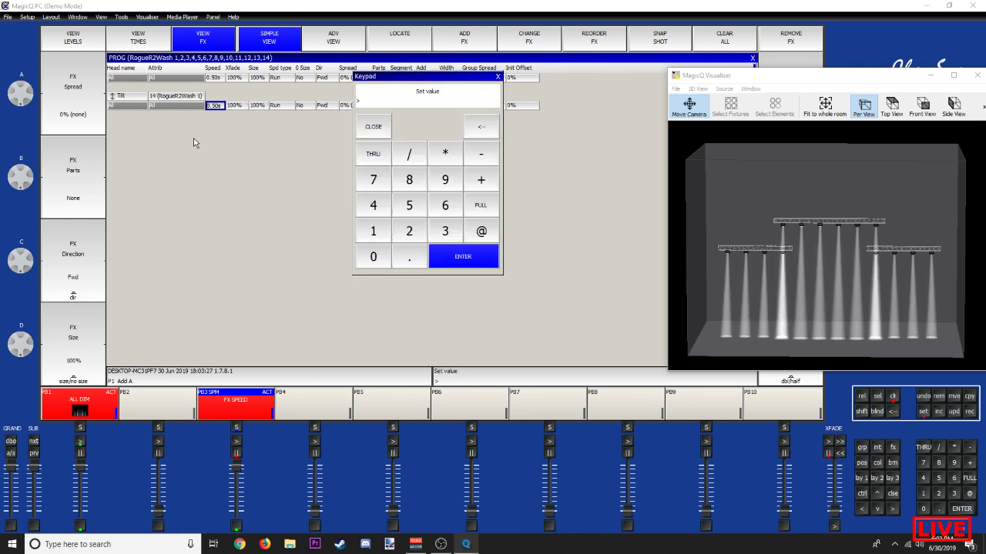
text(.1)
key(Return)
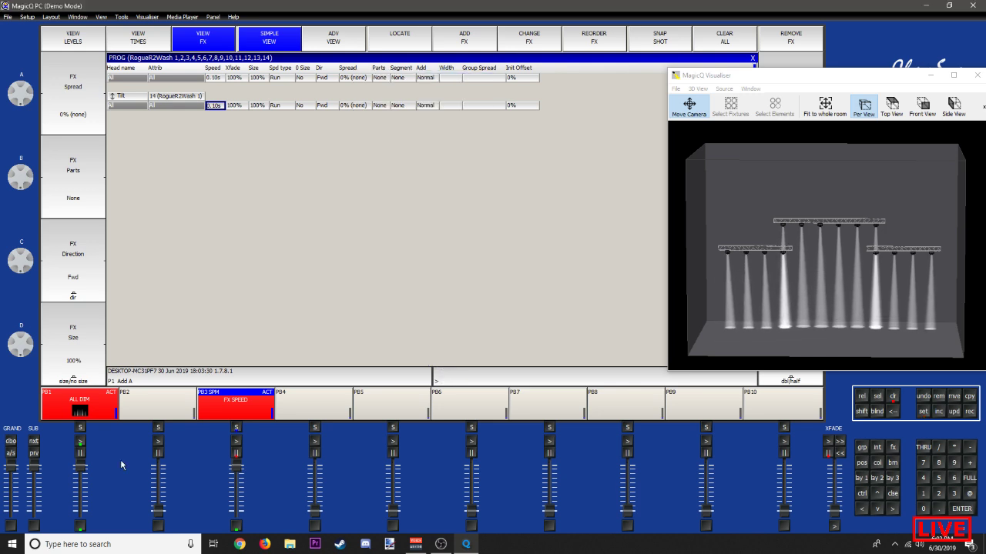
drag(235, 470, 237, 506)
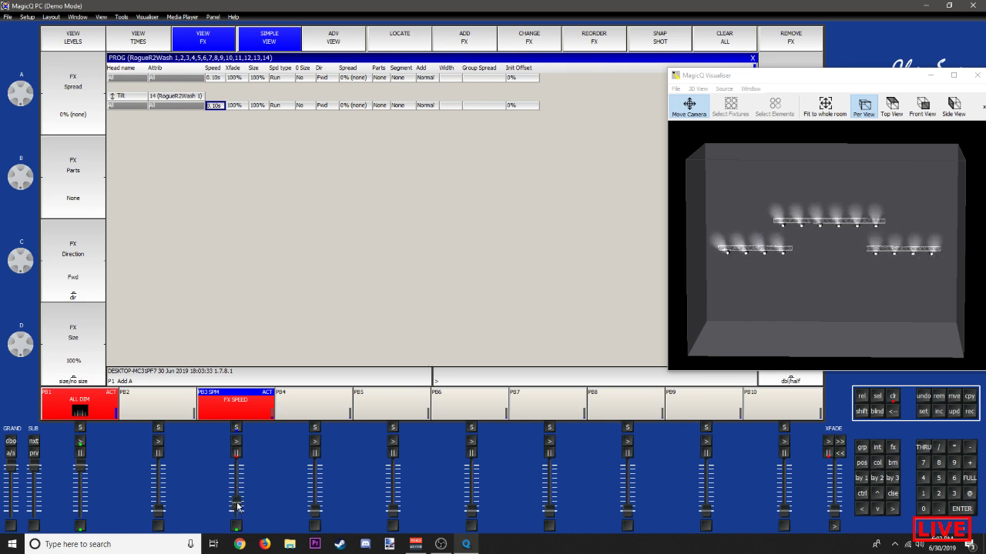
drag(237, 504, 235, 467)
Step: Set the Tilt effect's speed to 1.00 s and check the movement in the visualiser
click(215, 107)
text(1)
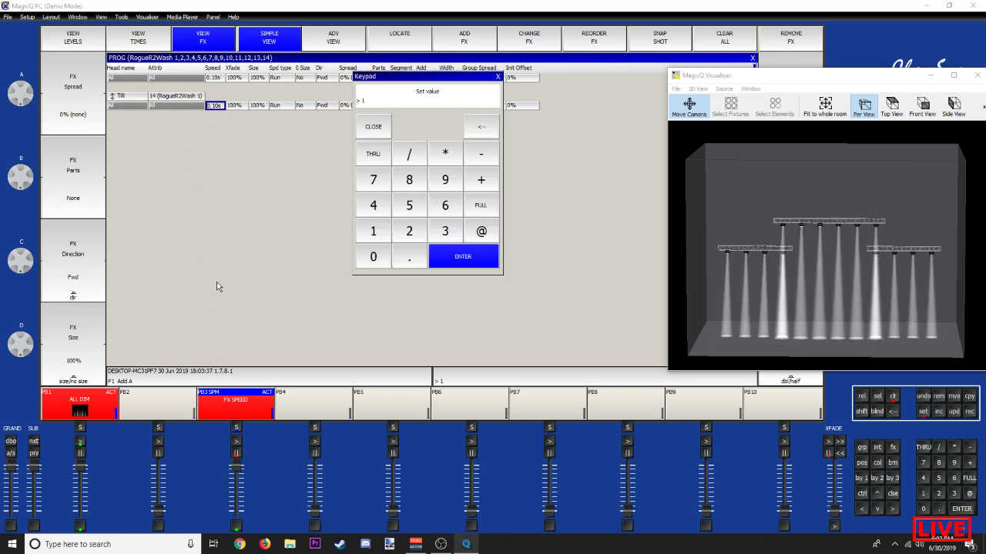
key(Return)
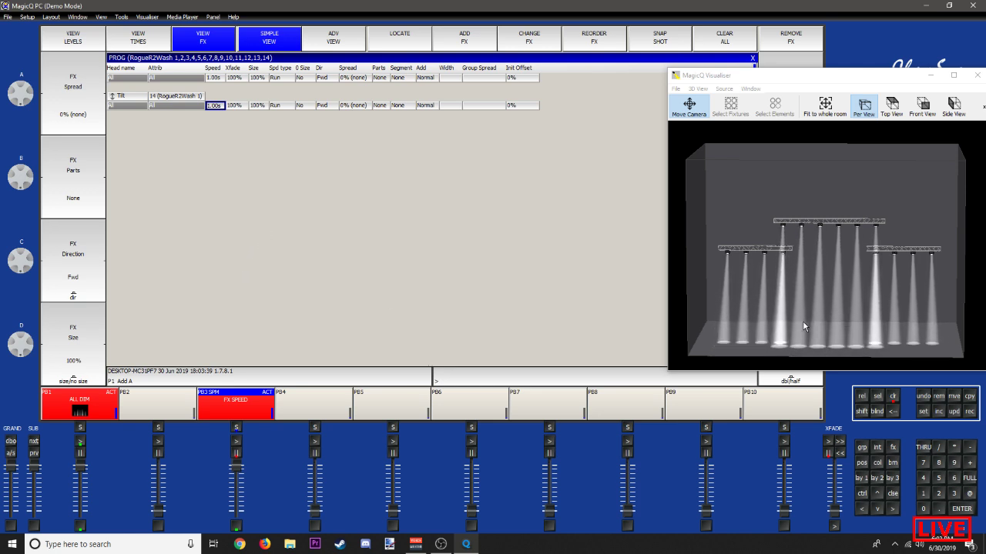
drag(803, 325, 803, 295)
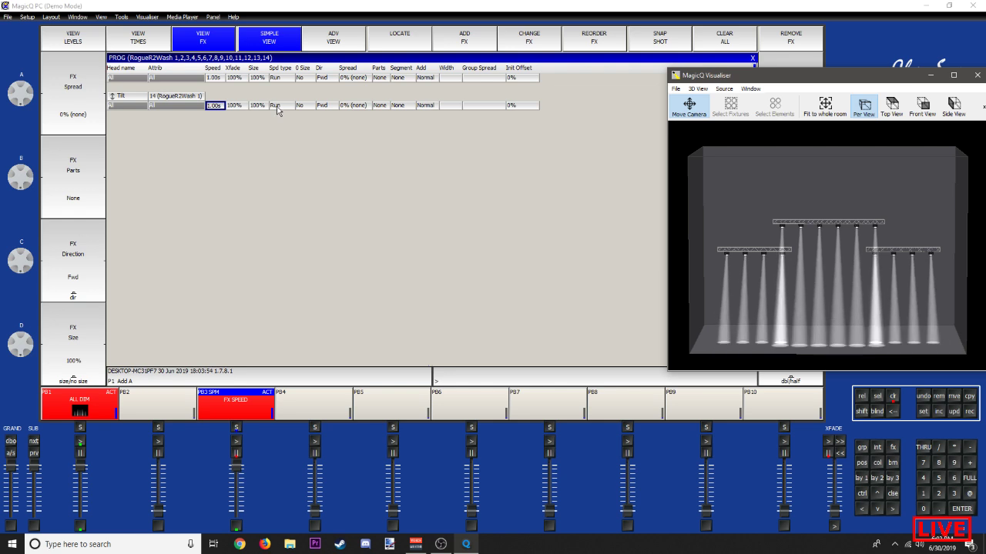
Step: Try the Centre in direction on the Tilt effect and set it back to Fwd
click(322, 106)
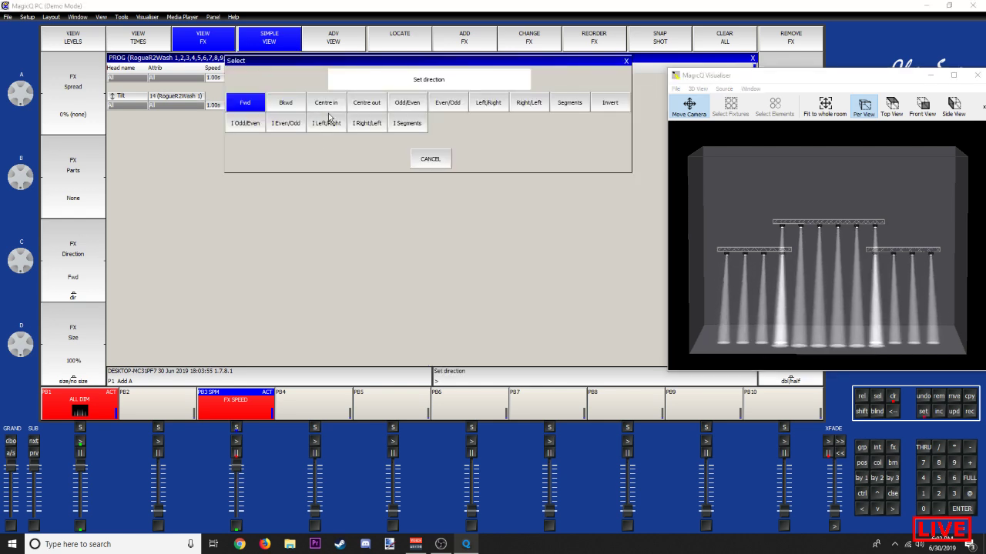
click(324, 108)
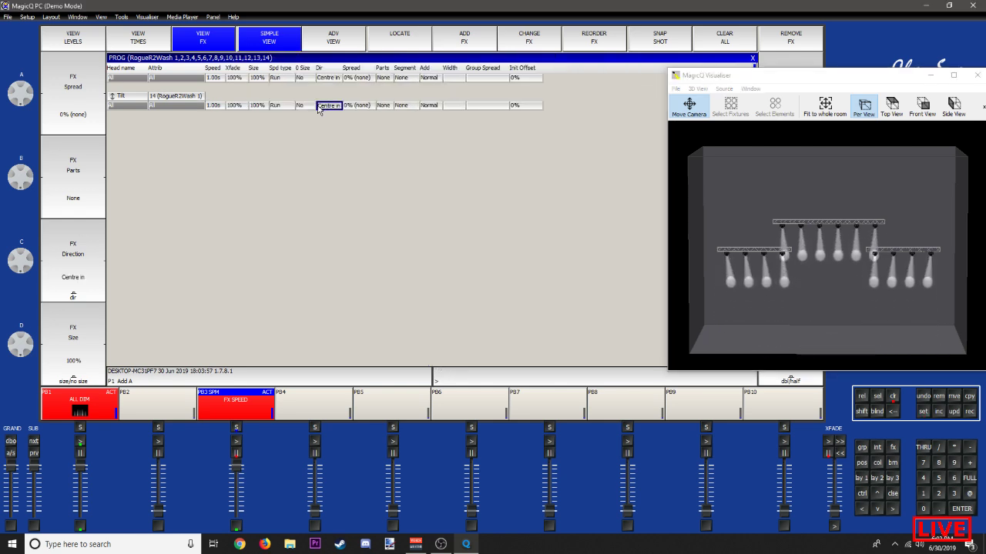
click(323, 107)
click(243, 104)
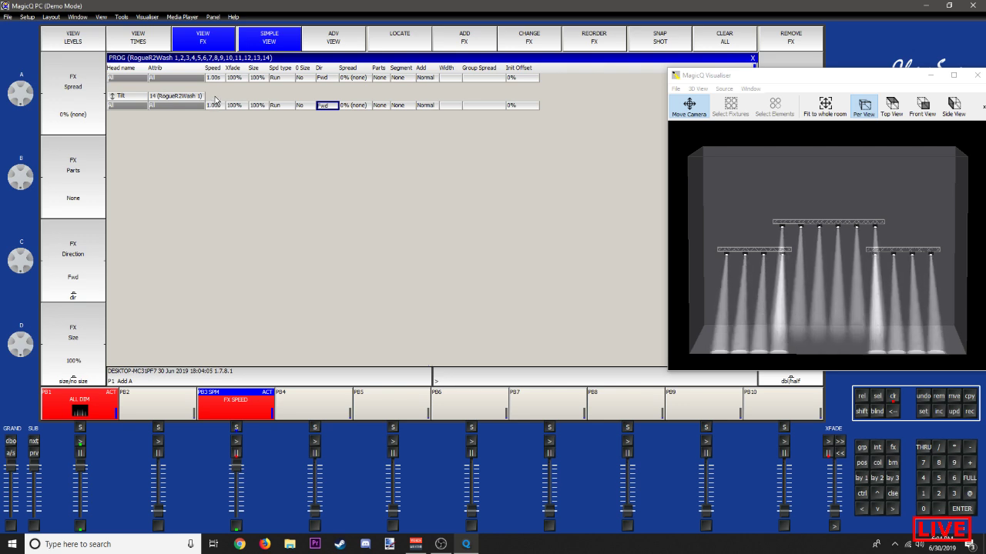
Step: Set the Tilt effect's speed to 0.50 s and adjust its rate with the FX SPEED playback
double_click(213, 109)
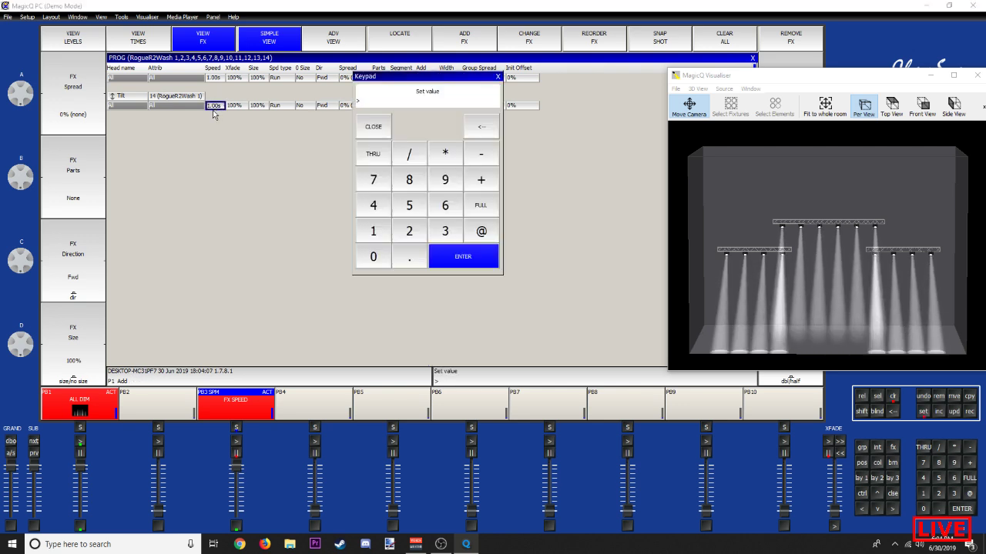
text(.5)
key(Return)
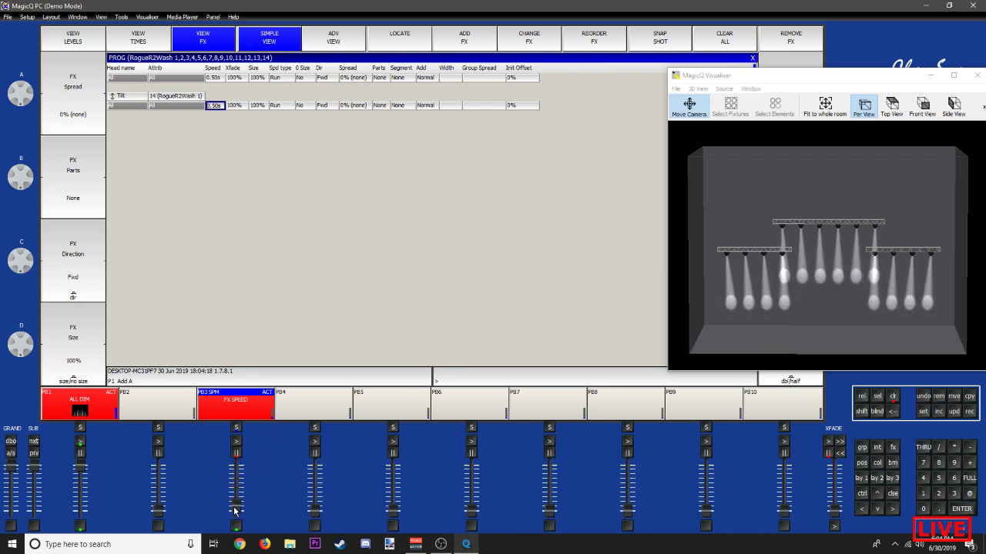
mouse_move(232, 509)
mouse_down()
mouse_move(241, 444)
mouse_move(237, 509)
mouse_up()
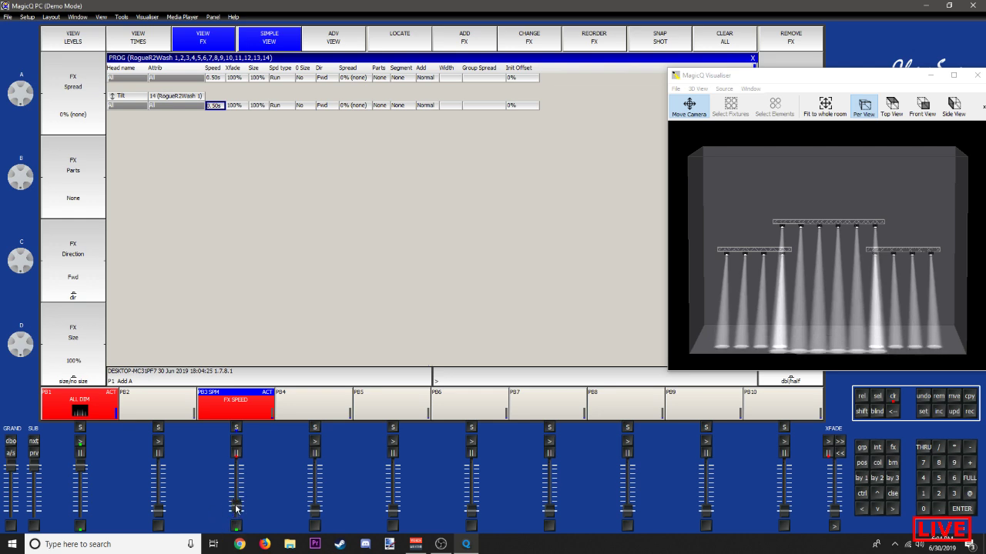
Step: Return to the palette windows and fan the pan of the selected ALL group to 74
drag(737, 347, 423, 400)
click(752, 58)
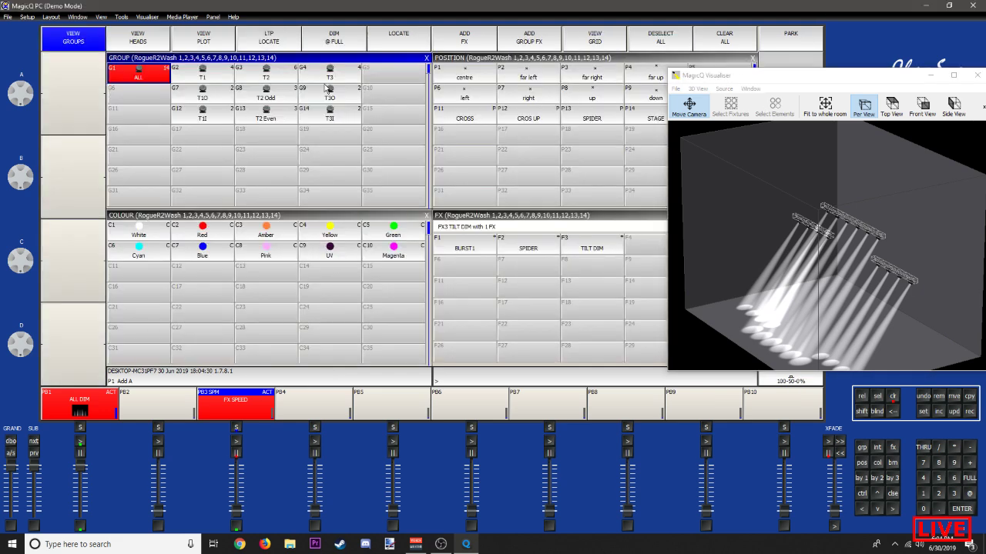
click(475, 69)
drag(787, 75, 363, 60)
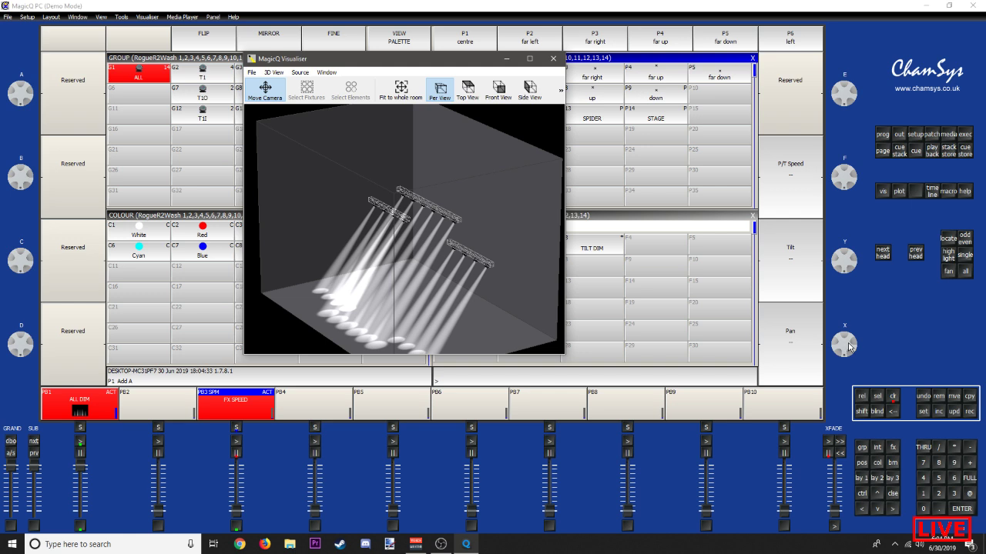
click(858, 320)
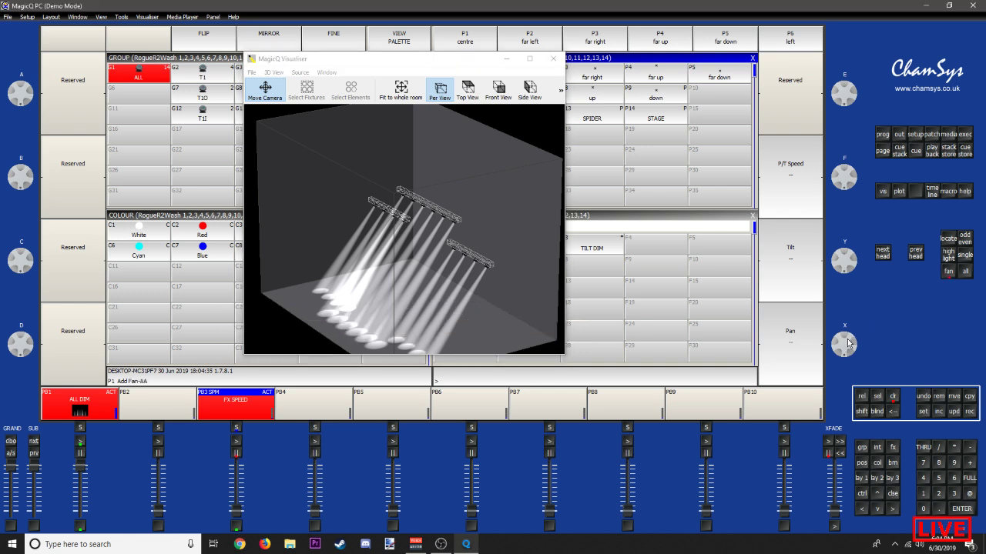
scroll(846, 349, up, 10)
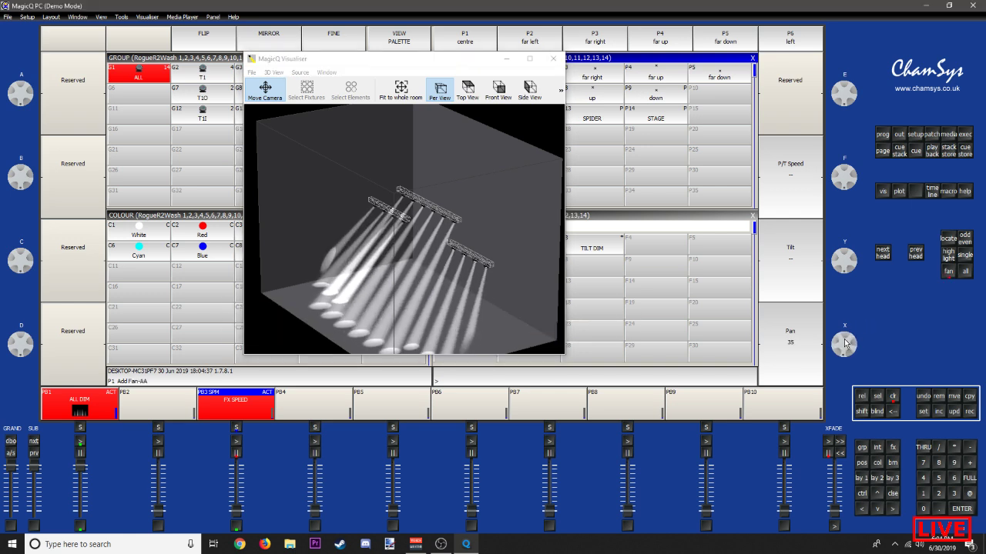
drag(845, 341, 845, 339)
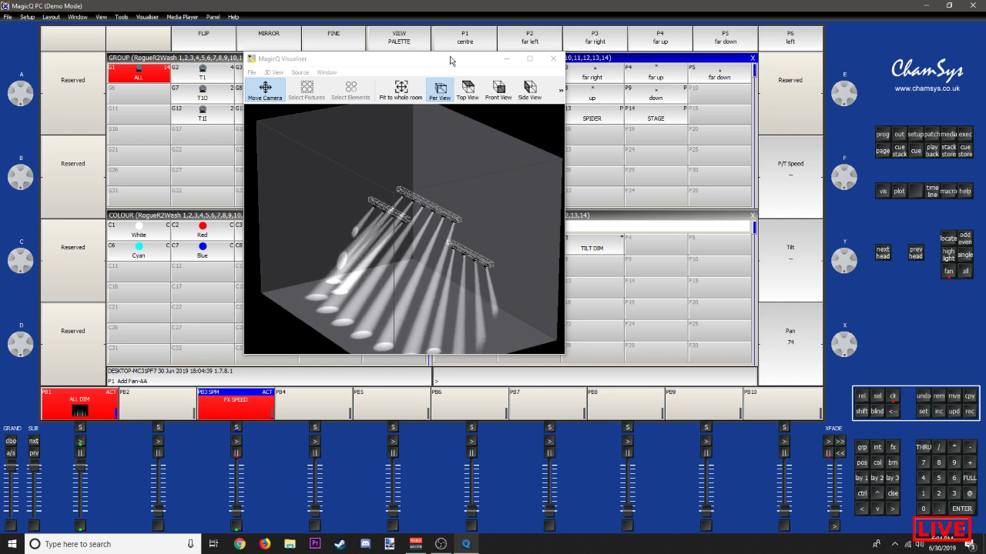
drag(451, 60, 247, 69)
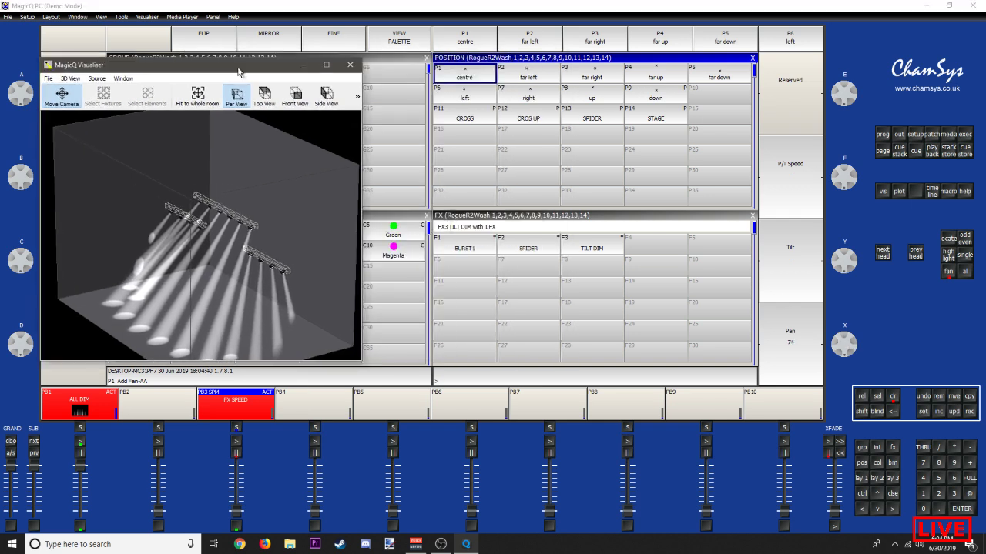
Step: Record the fanned-pan position of the heads as position palette P15
click(712, 119)
key(ctrl+r)
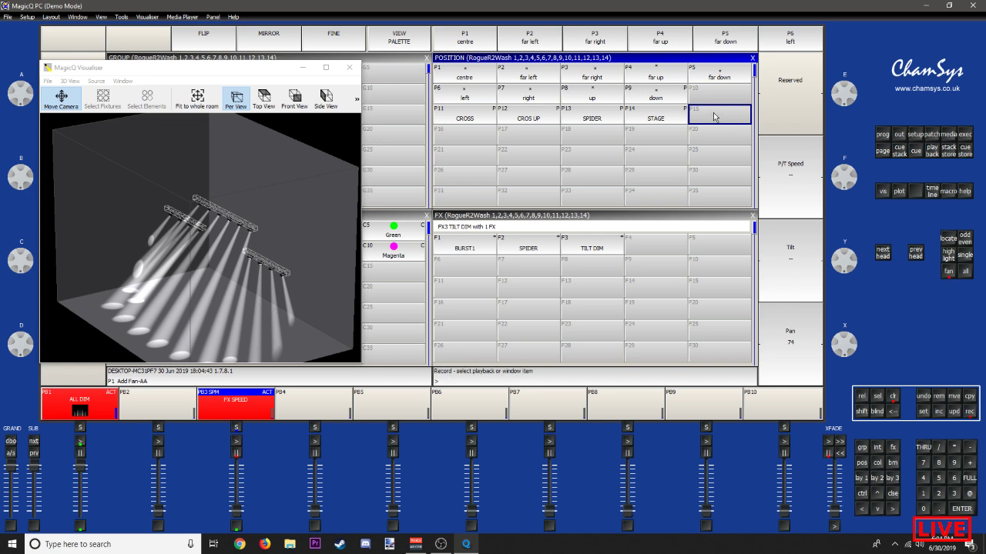
click(714, 118)
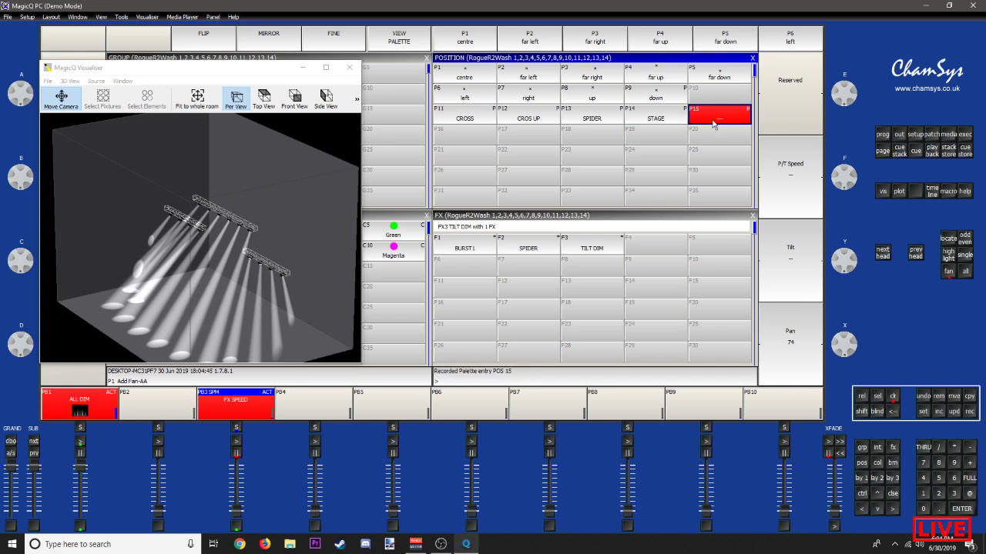
Step: Fan the pan of the heads the opposite way to -172 and record it as position palette P16
drag(846, 350, 837, 389)
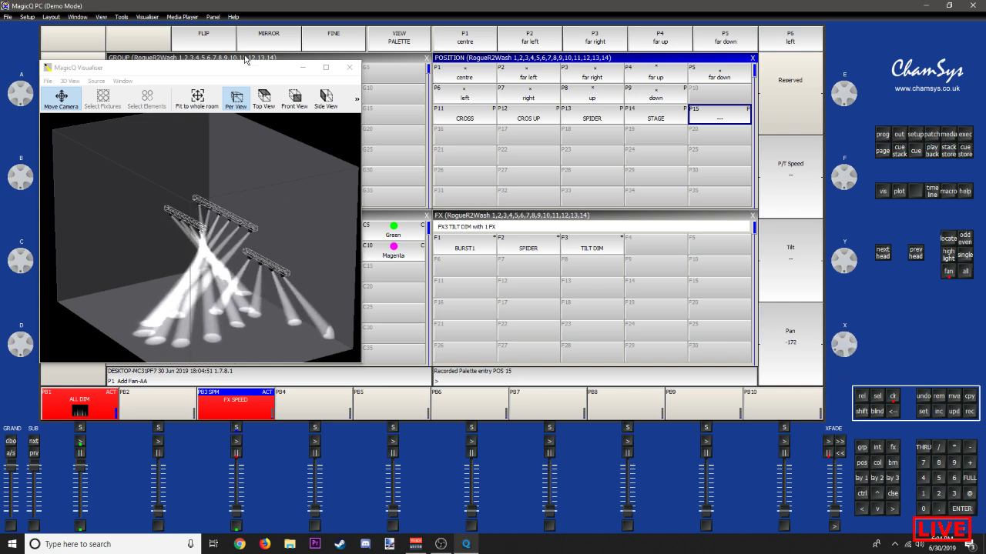
drag(245, 223, 469, 219)
drag(341, 231, 247, 315)
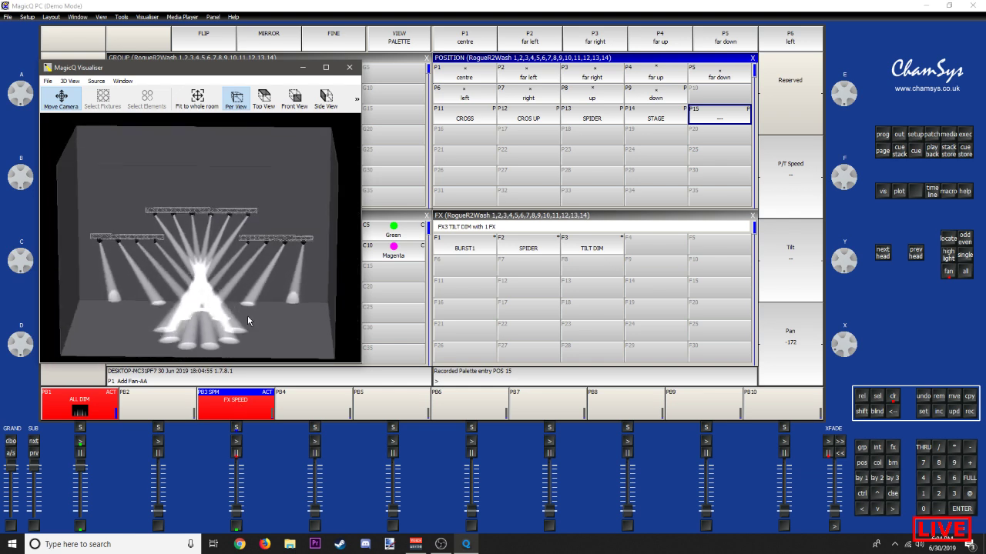
click(461, 142)
key(F8)
click(482, 140)
Step: Name position palette P15 FANOUT and position palette P16 FANIN
key(F5)
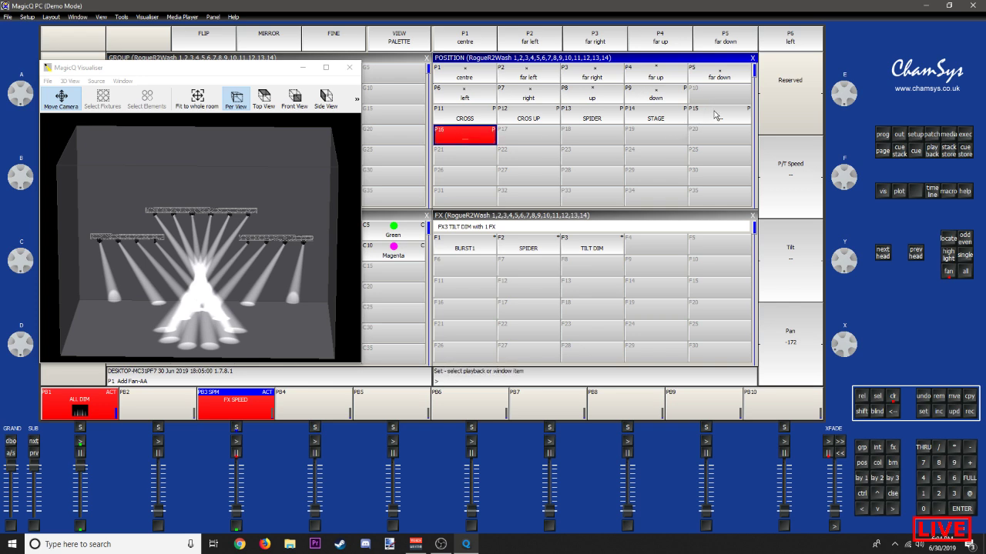
click(708, 119)
text(FA)
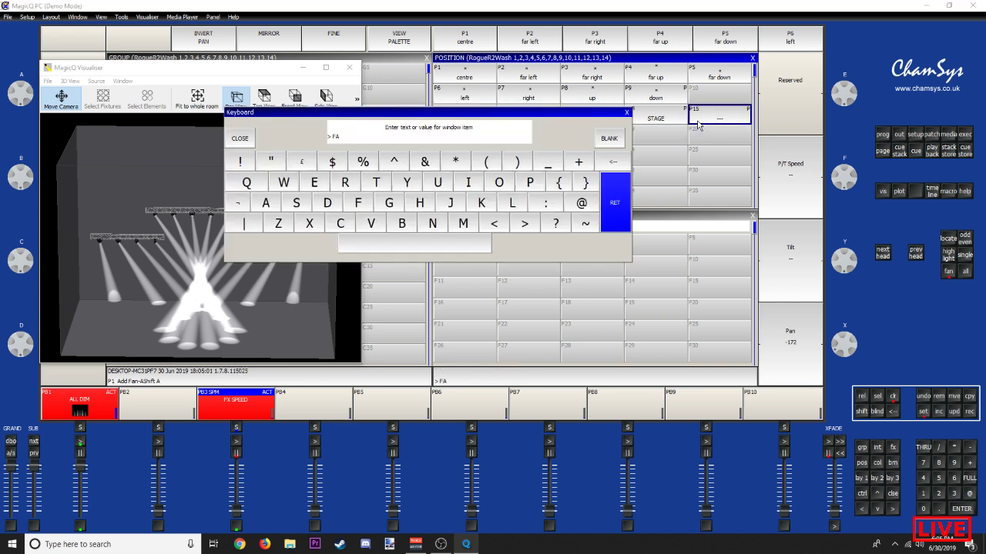
text(NOUT)
key(Return)
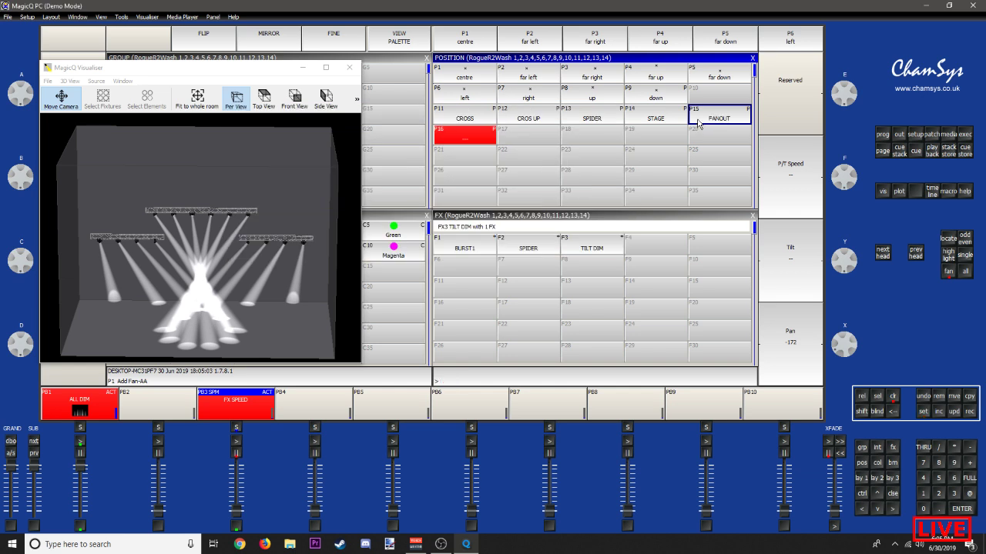
click(469, 139)
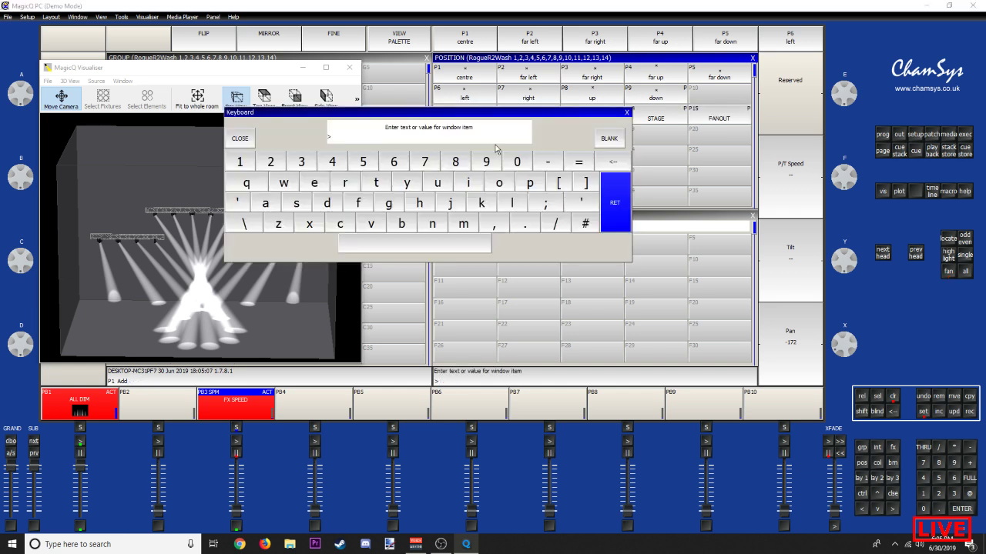
text(FANIN)
key(Return)
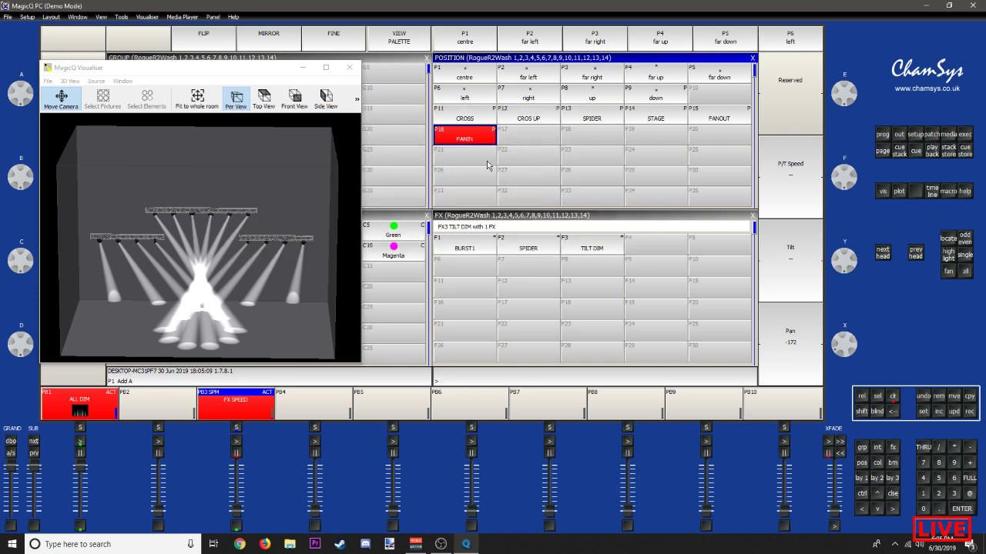
Step: Move the visualiser off the group and colour palettes, clear the programmer and reselect the ALL group
drag(279, 69, 869, 103)
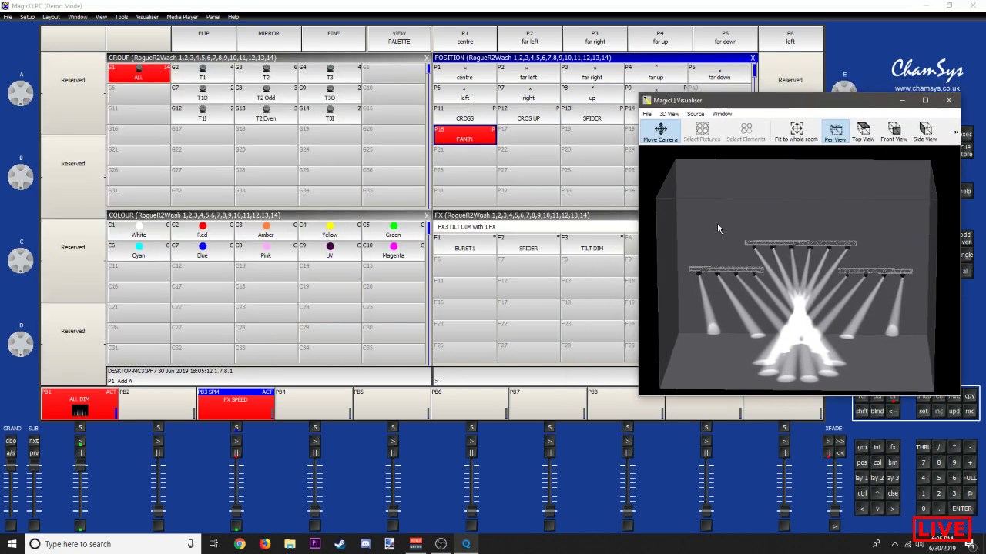
click(591, 5)
key(ctrl+BackSpace)
click(146, 72)
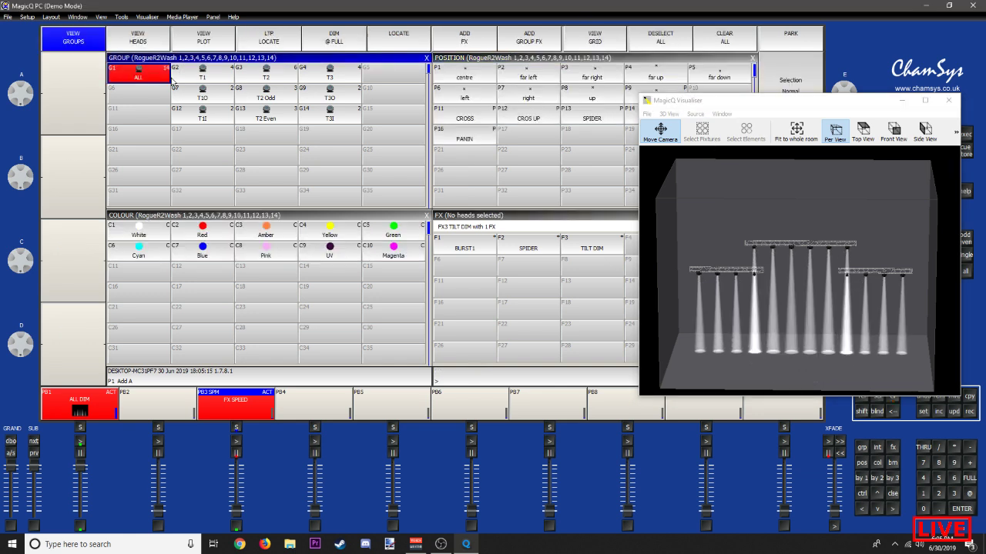
Step: Switch the ALL group repeatedly between the CROSS and CROS UP position palettes to compare the movement in the visualiser
click(463, 119)
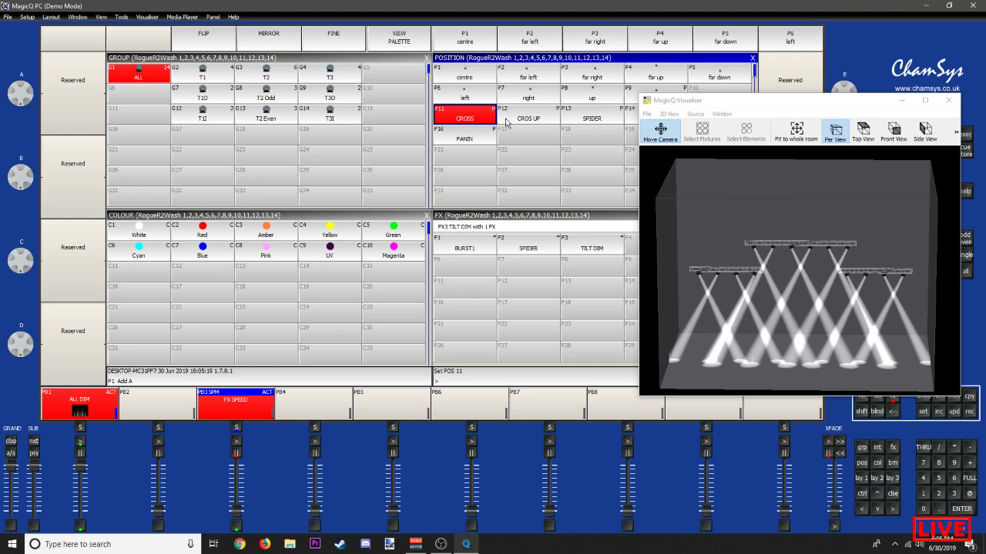
click(512, 119)
drag(690, 100, 677, 134)
click(475, 120)
click(518, 123)
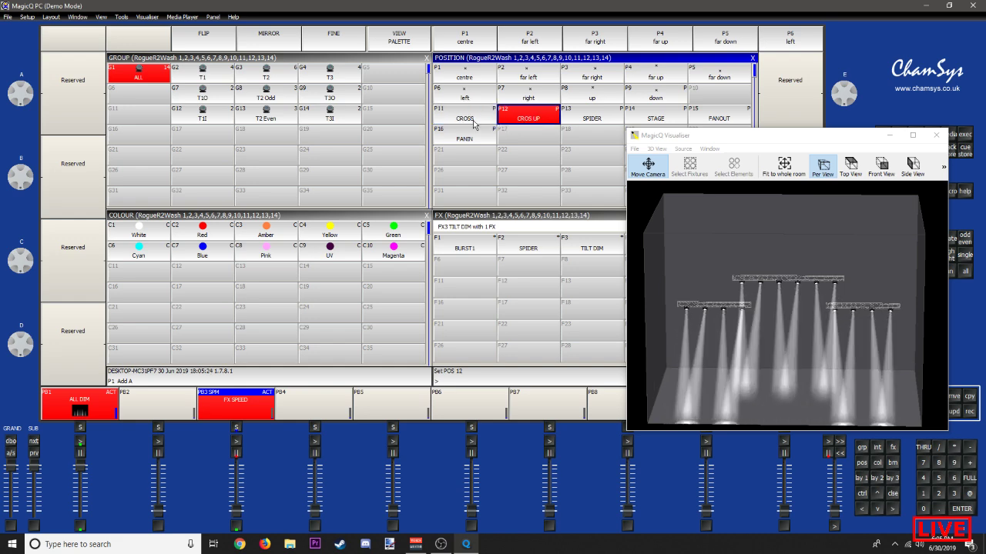
click(473, 123)
click(514, 124)
click(478, 123)
click(521, 127)
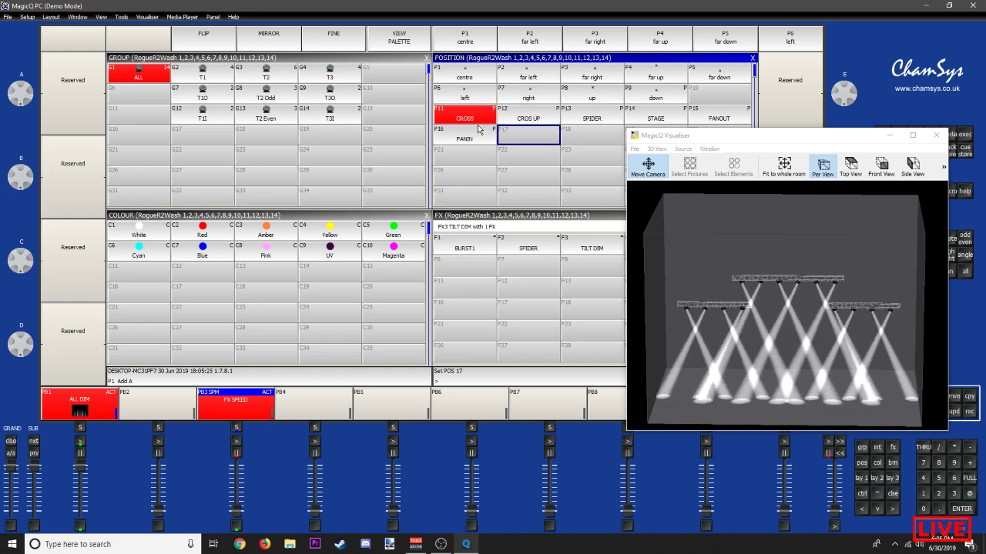
click(478, 127)
click(534, 122)
click(469, 117)
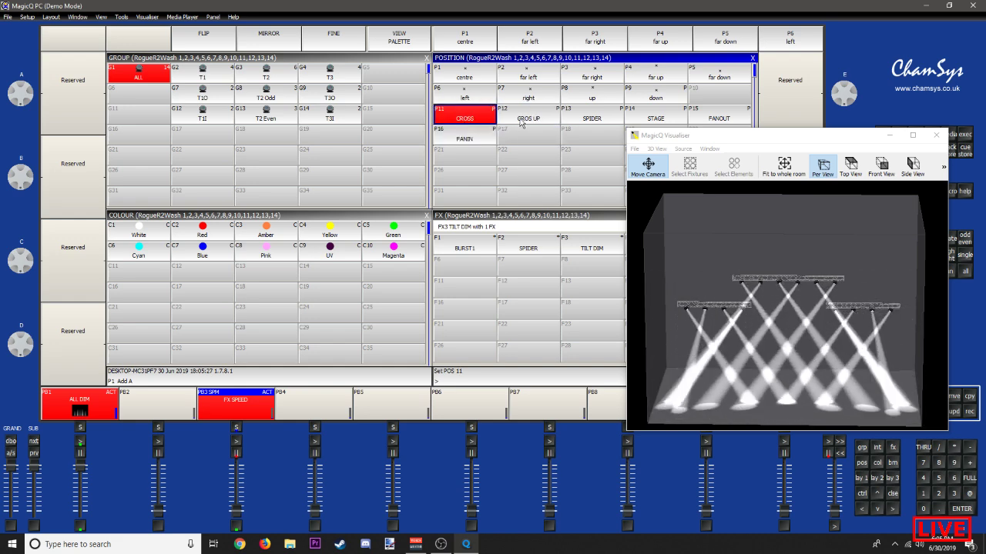
click(525, 120)
Step: Apply the SPIDER, STAGE, FANOUT and FANIN position palettes to the ALL group in turn to check each look
click(580, 118)
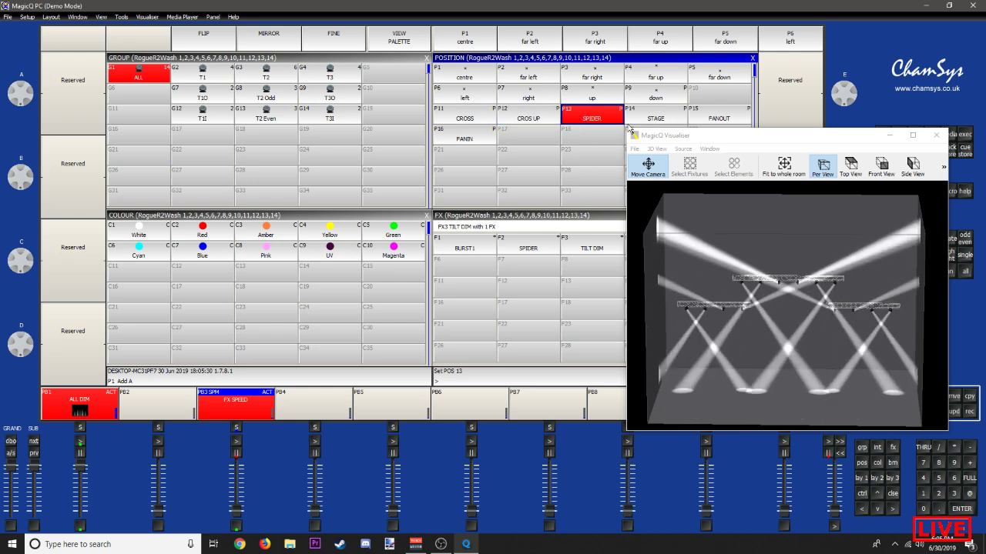
drag(724, 265, 681, 244)
click(655, 118)
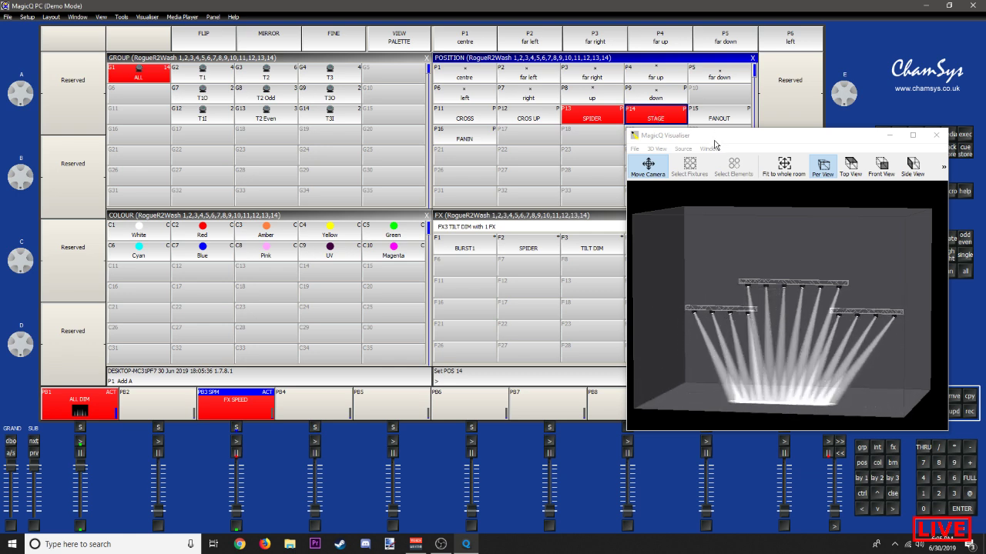
click(720, 117)
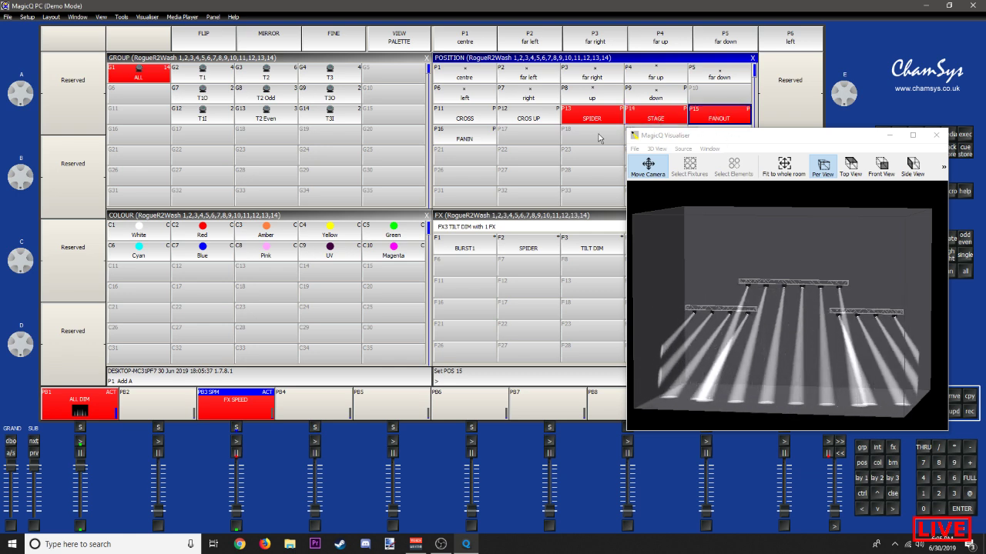
click(483, 140)
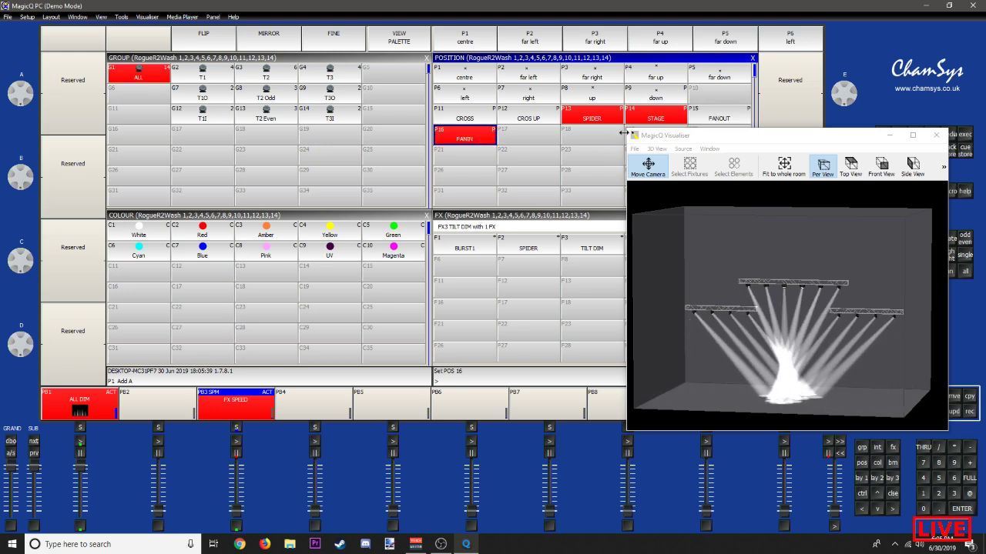
Step: Apply CROS UP and CROSS to the ALL group, add FANIN on top and examine the combined position from another angle
click(539, 121)
click(471, 120)
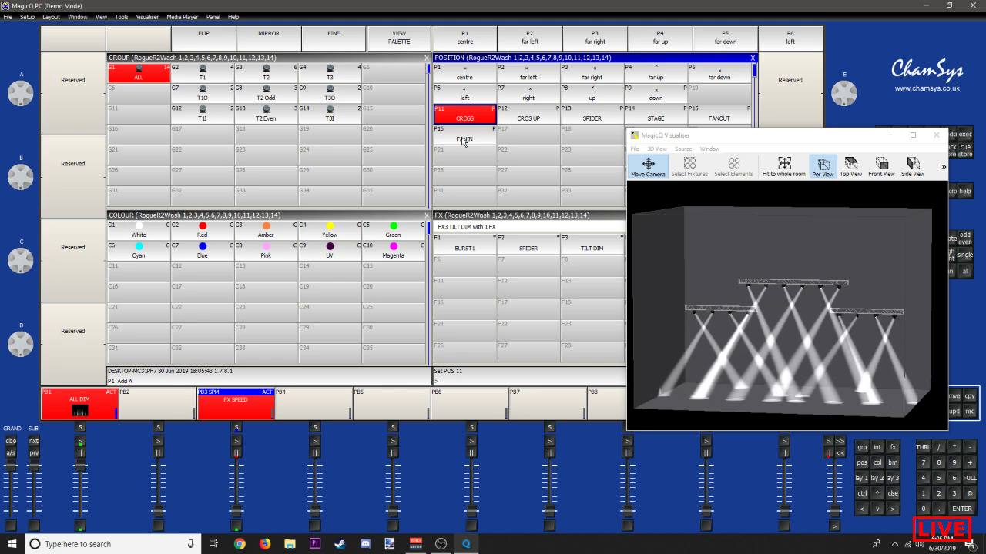
click(464, 140)
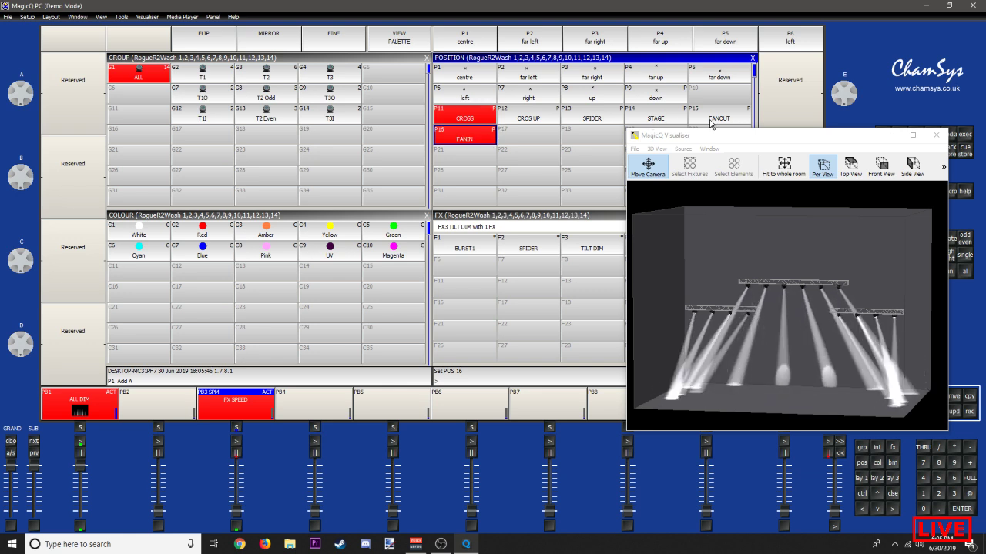
mouse_move(776, 345)
mouse_down()
mouse_move(838, 487)
mouse_move(787, 340)
mouse_move(777, 351)
mouse_up()
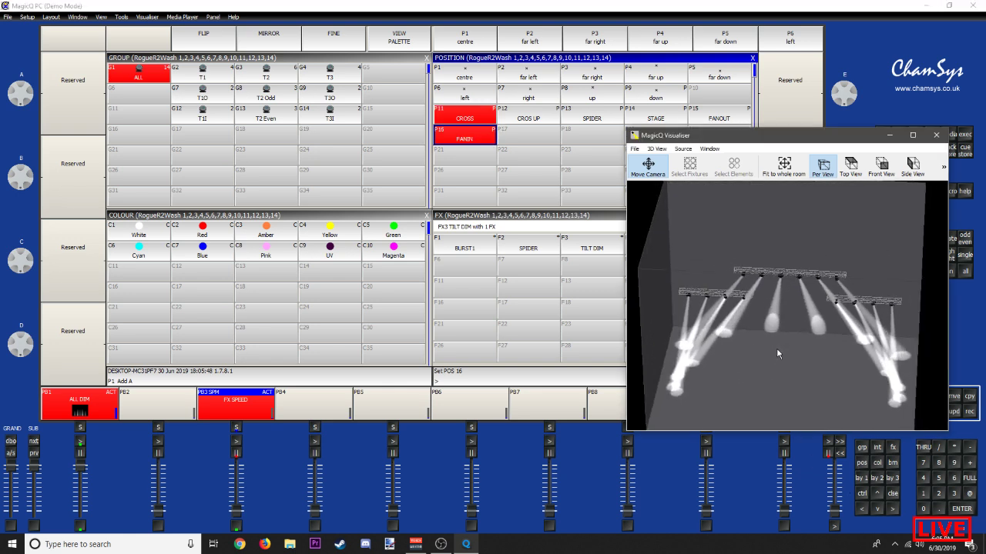
drag(862, 137, 863, 99)
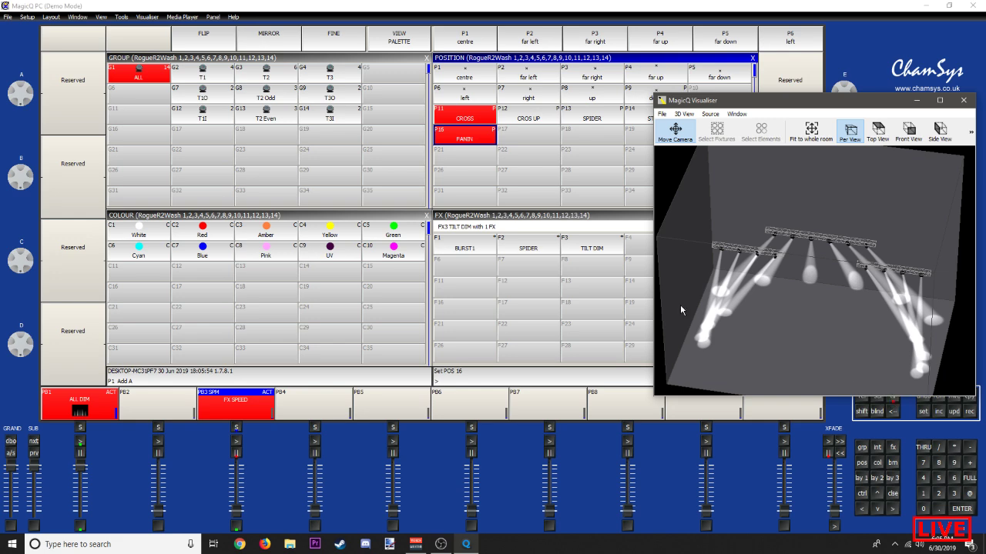
Step: Inspect the stored pan values of the FANIN position palette and return to the palette windows
click(471, 140)
click(402, 38)
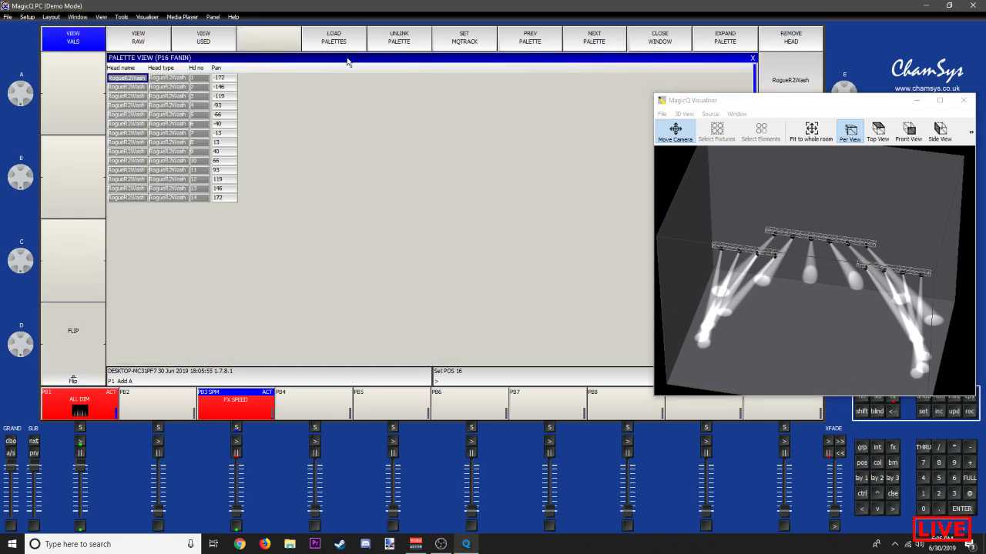
click(753, 60)
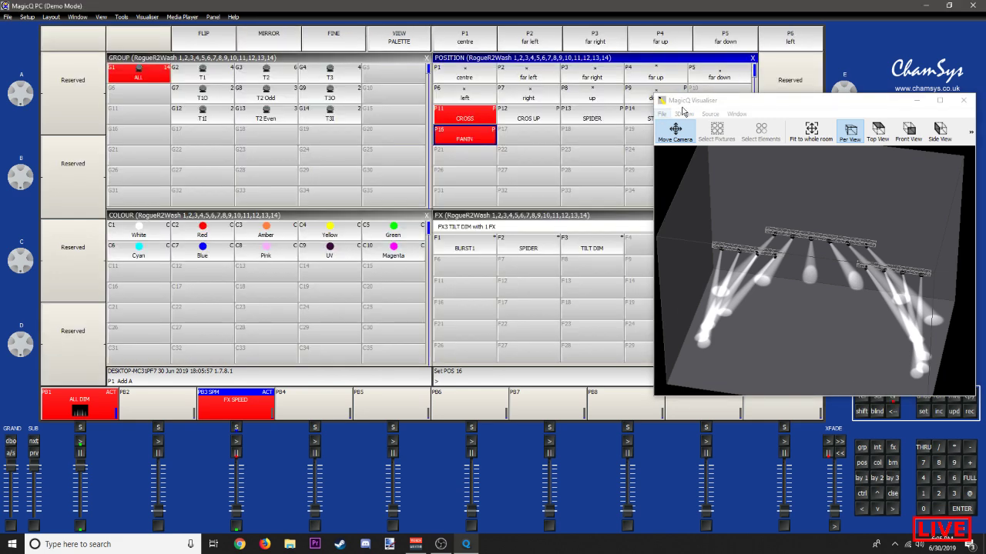
Step: Move the FANIN position palette from P16 to P20, directly below FANOUT
drag(695, 101, 614, 202)
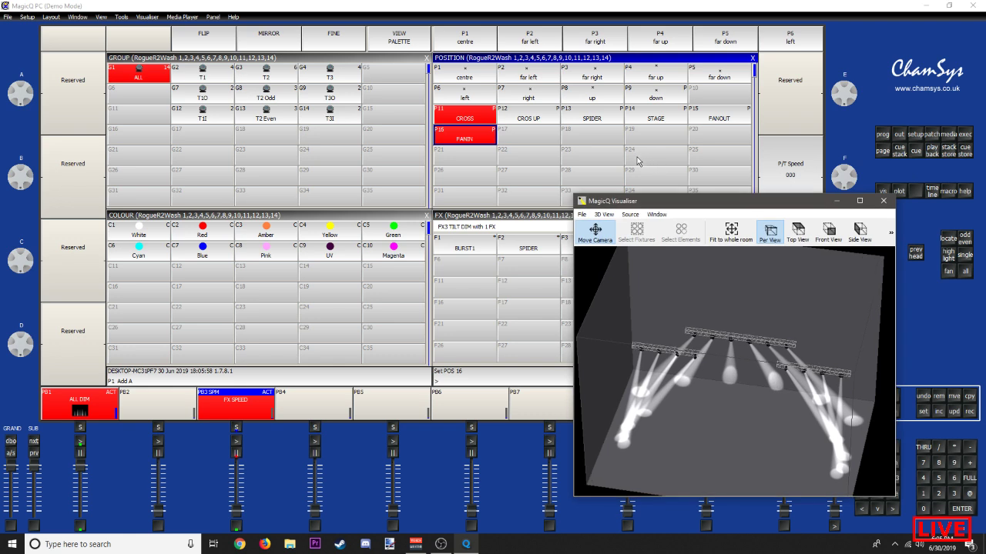
click(473, 143)
click(702, 143)
key(ctrl+m)
click(467, 138)
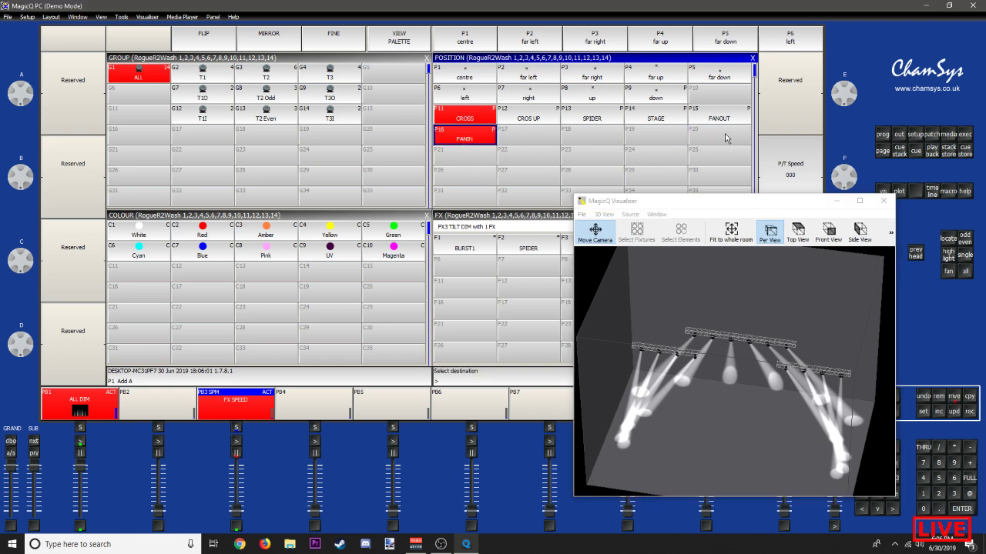
click(721, 137)
click(643, 151)
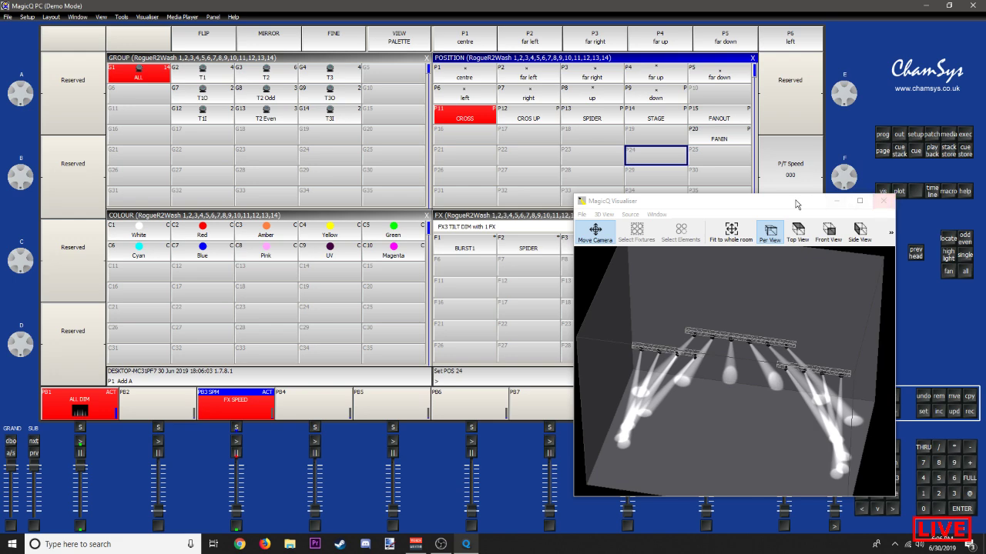
Step: Locate the ALL group to reset the heads and clear everything from the programmer
mouse_move(782, 202)
mouse_down()
mouse_move(809, 164)
mouse_move(794, 197)
mouse_up()
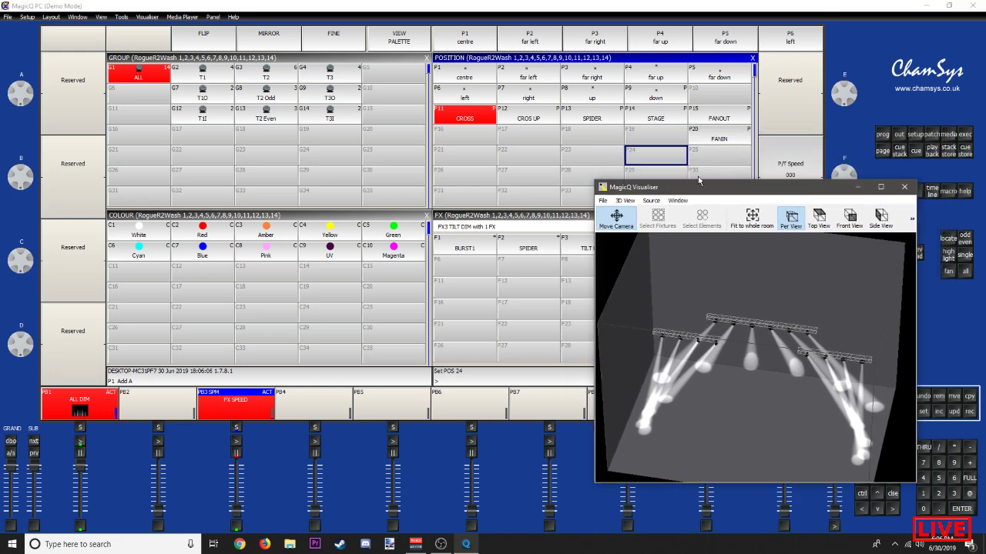
click(431, 4)
key(ctrl+BackSpace)
click(166, 71)
key(ctrl+l)
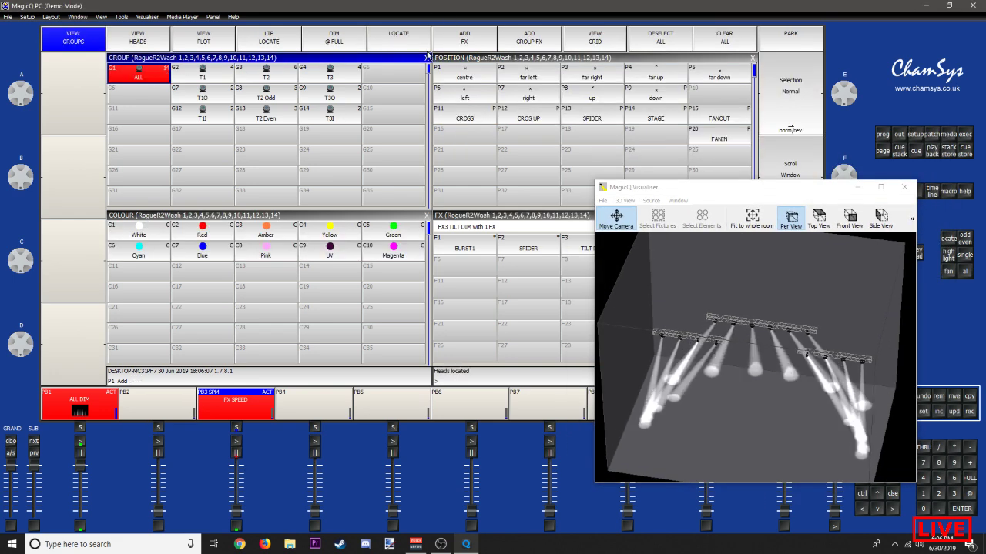
click(724, 37)
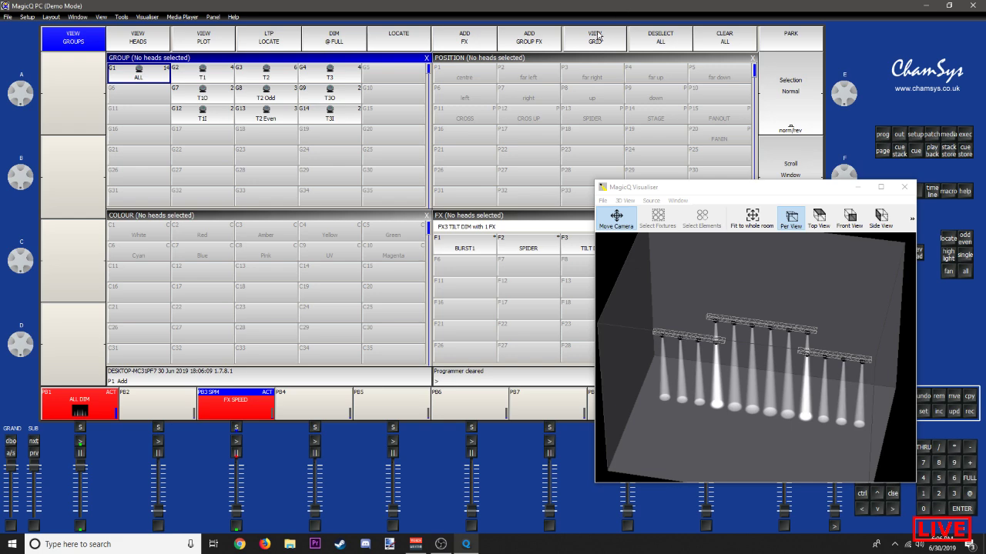
Step: Add the dim chase effect from the Intensity FX folder to the heads of the ALL group
drag(646, 186, 709, 192)
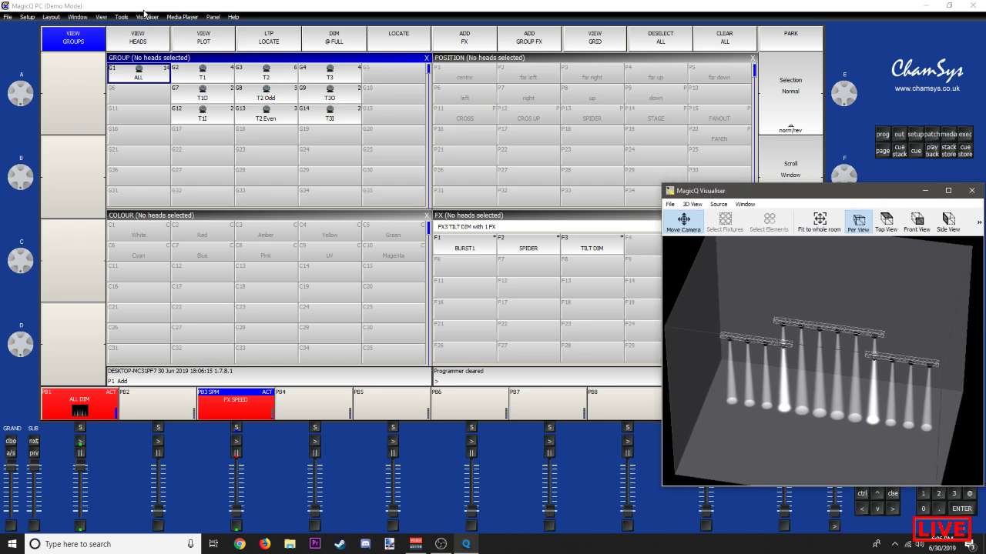
click(150, 19)
click(153, 31)
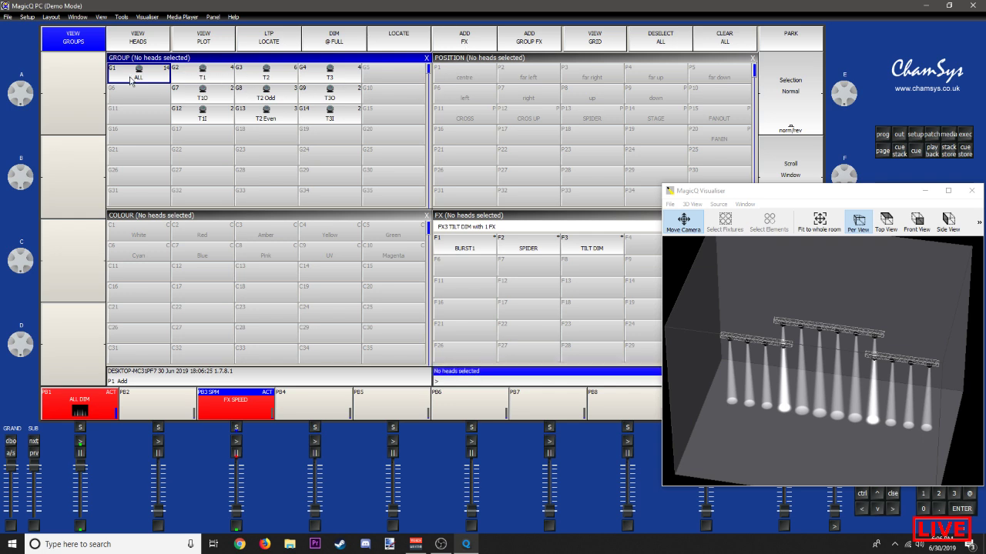
click(134, 83)
click(458, 43)
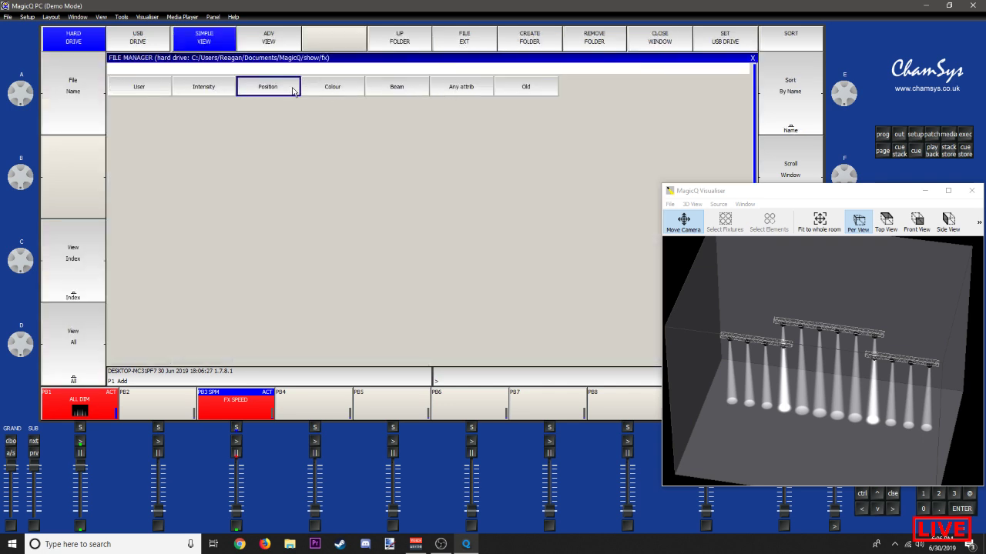
click(216, 93)
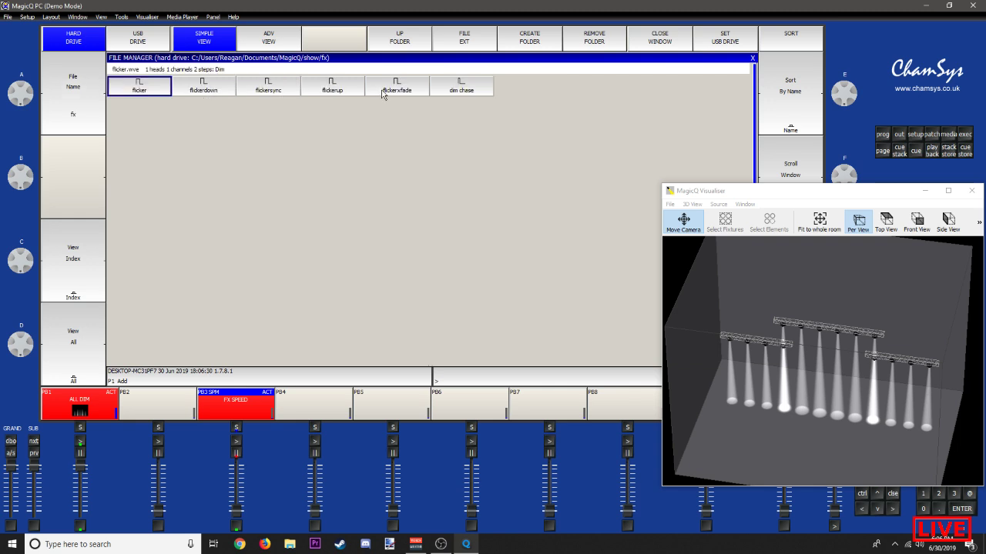
click(460, 86)
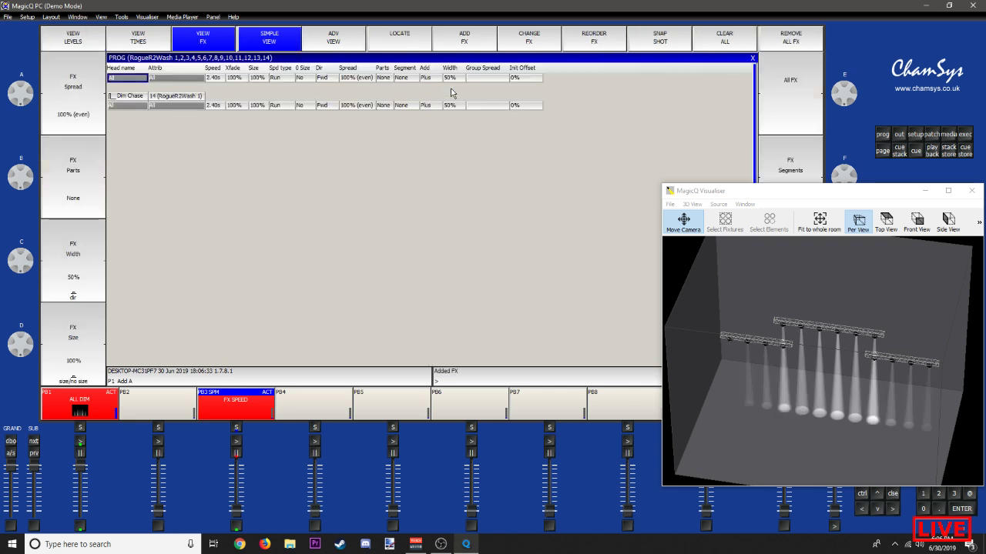
Step: Set the Dim Chase effect's speed to 0.10 s and adjust its rate with the FX SPEED playback
click(215, 79)
text(.1)
key(Return)
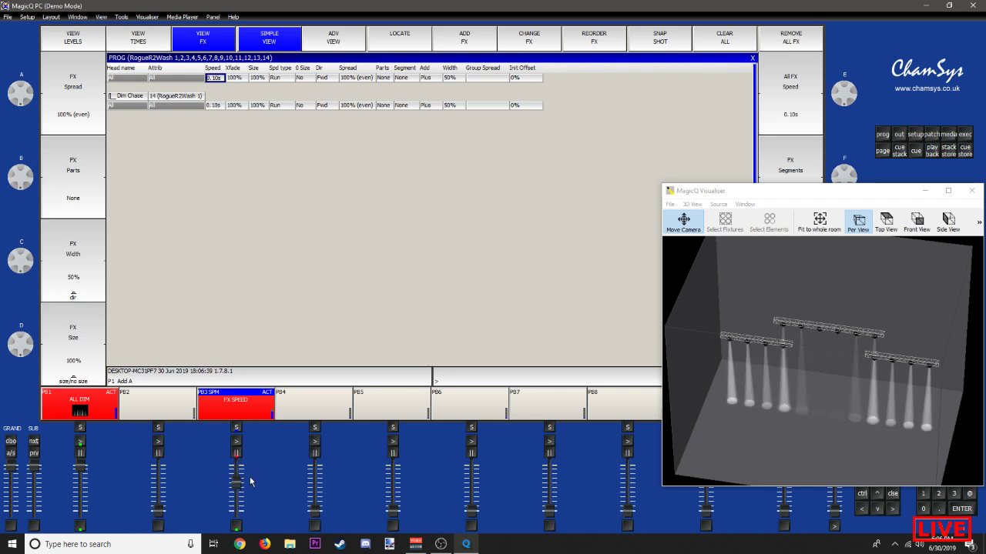
click(248, 505)
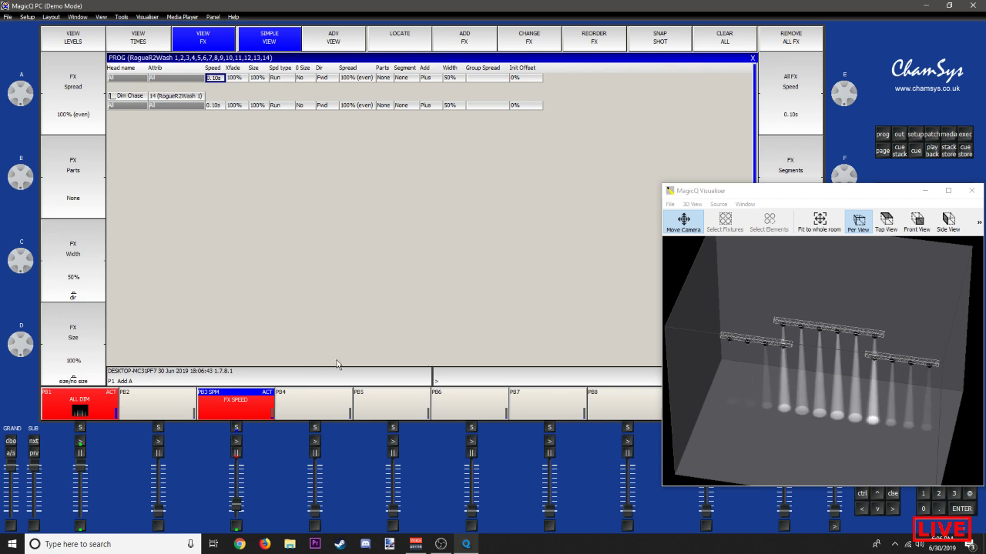
Step: Set the Dim Chase effect's crossfade to 0%
double_click(234, 80)
text(0)
key(Return)
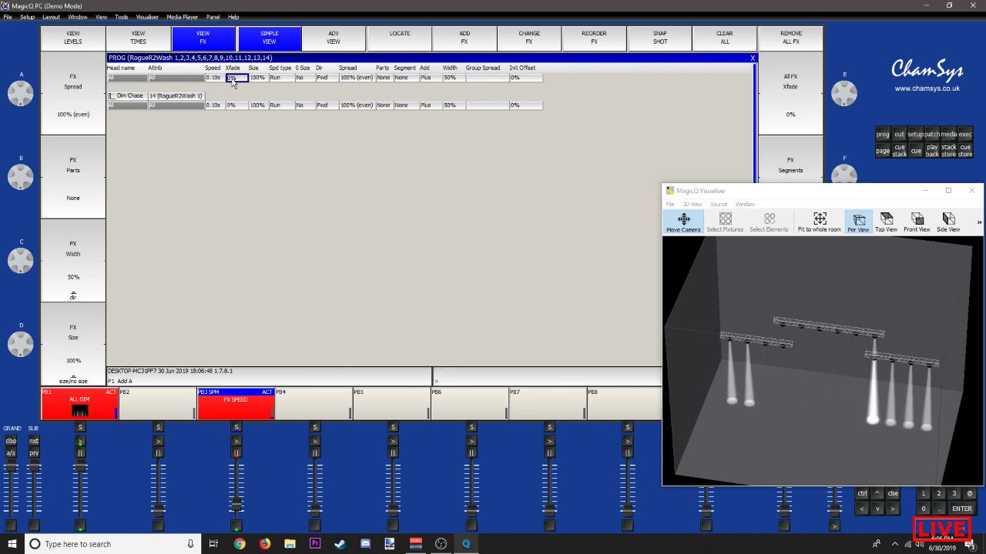
Step: Readjust the FX SPEED playback and try the Dim Chase effect's size at 75% and 50% before restoring it to 100%
mouse_move(246, 480)
mouse_down()
mouse_move(247, 463)
mouse_move(248, 494)
mouse_up()
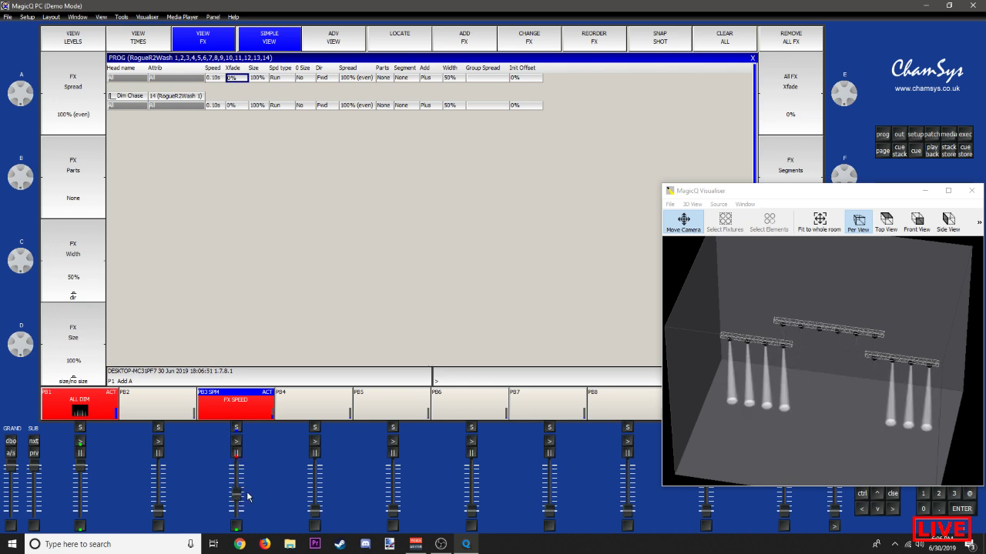
double_click(257, 80)
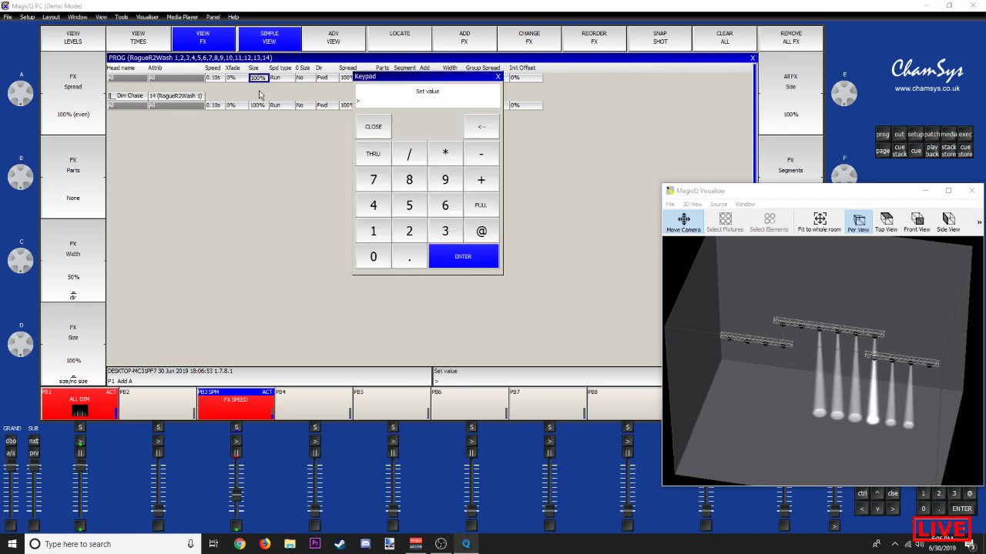
key(Escape)
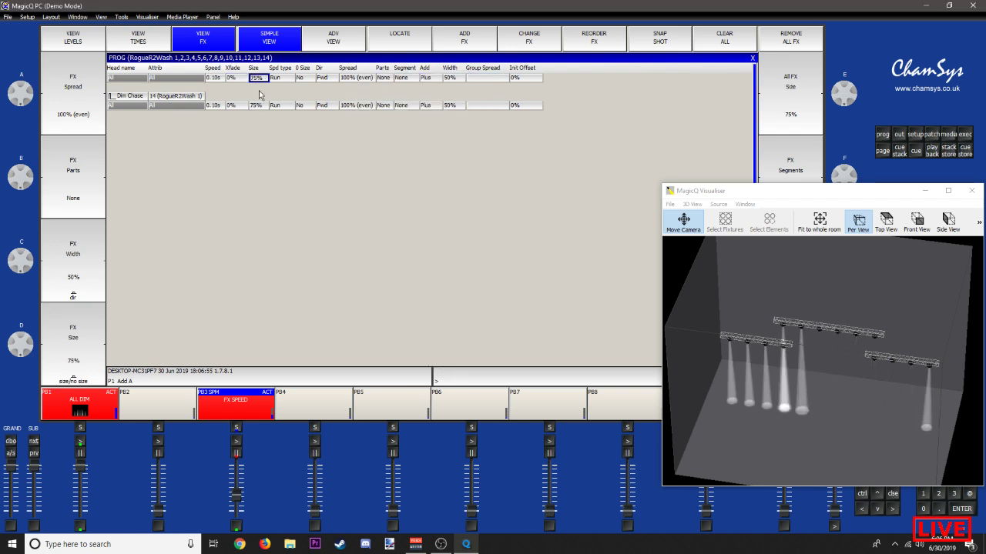
scroll(259, 84, down, 5)
click(258, 80)
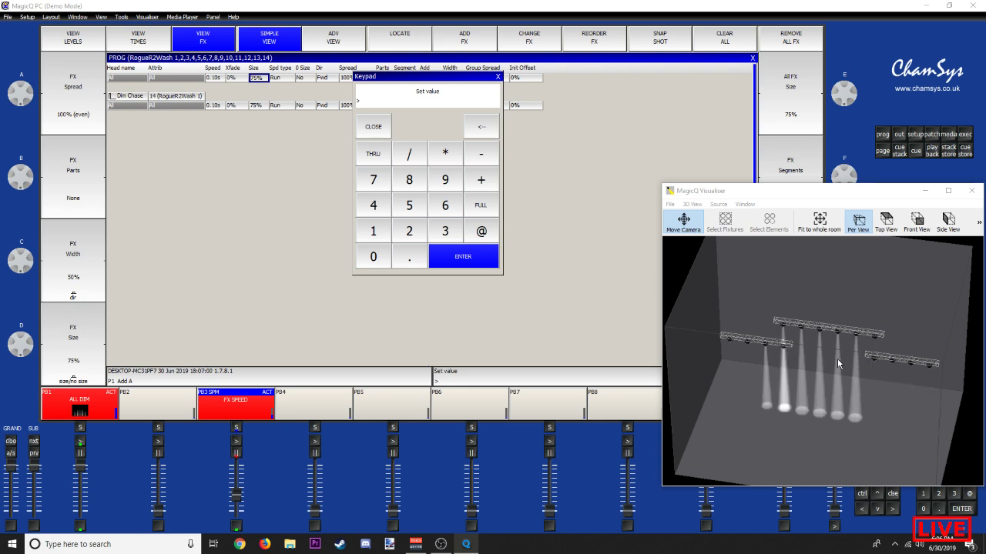
text(50)
key(Return)
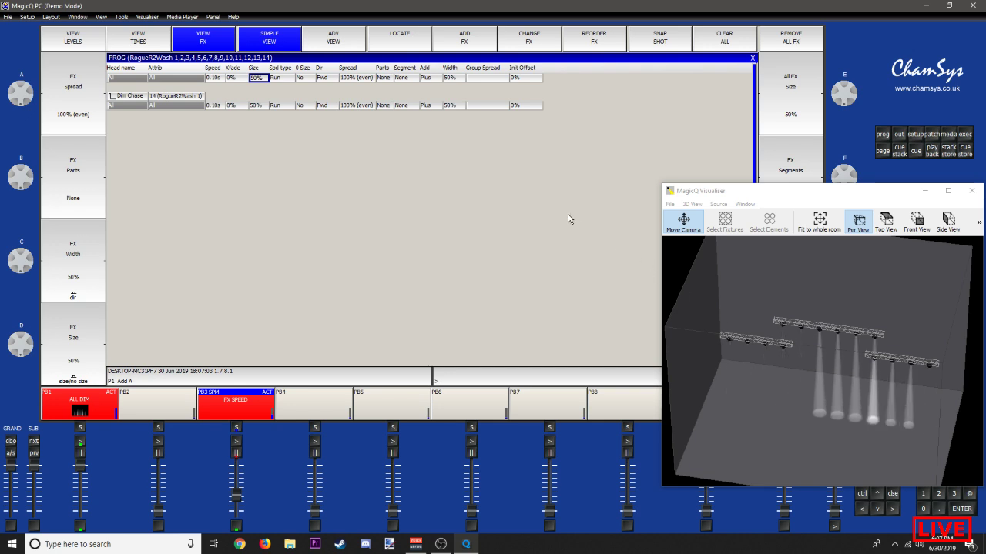
click(258, 78)
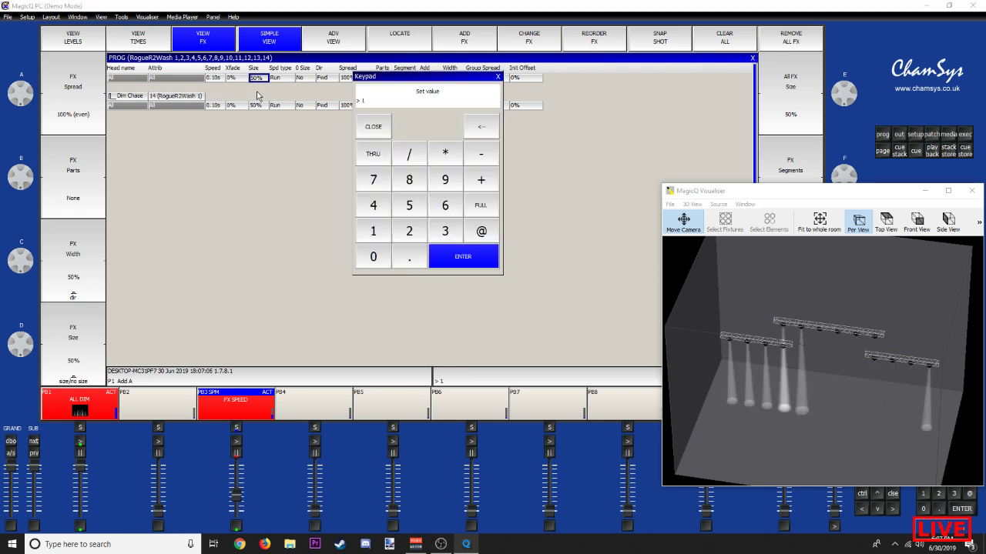
text(100)
key(Return)
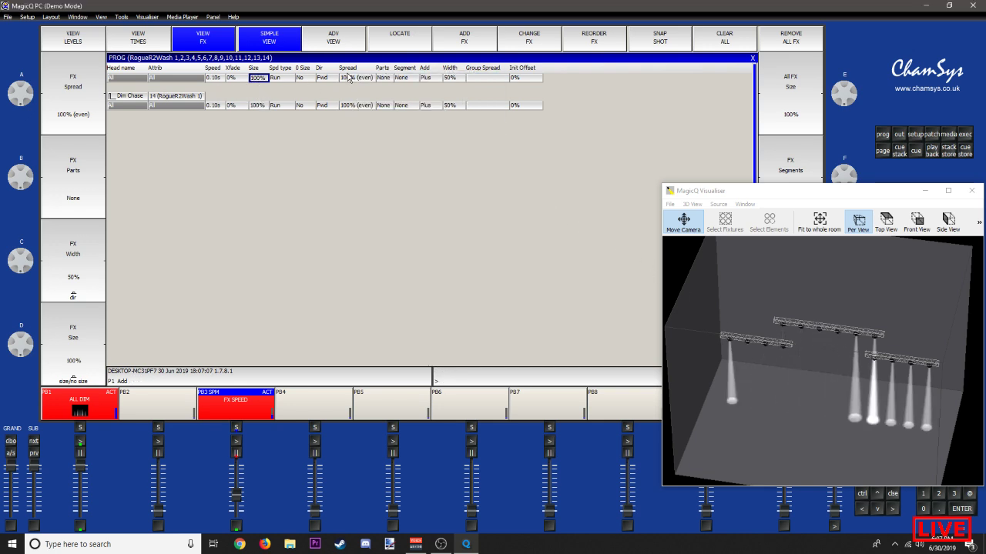
Step: Try the Dim Chase effect's spread at 0% and 50%, and restore it to 100%
double_click(347, 78)
text(0)
key(Return)
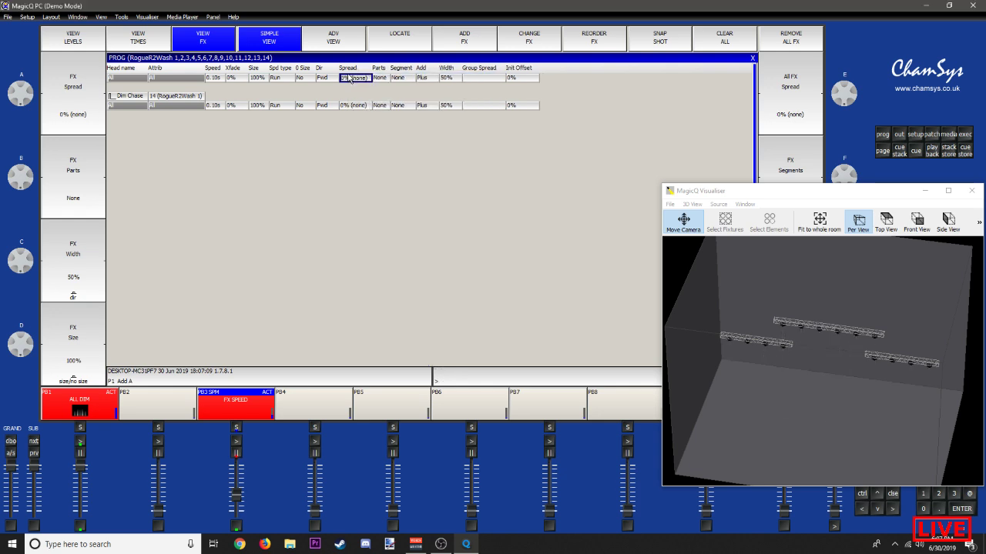
click(351, 79)
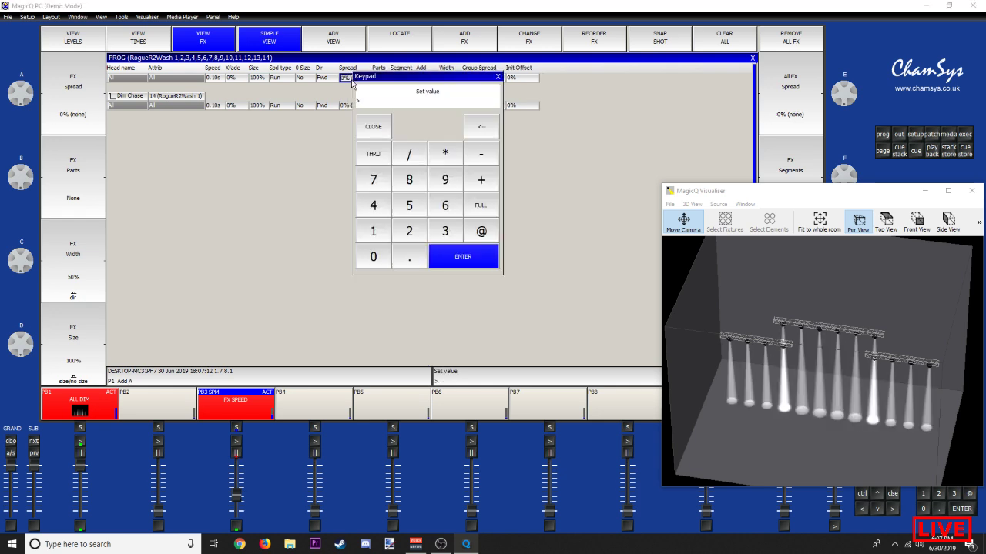
text(100)
key(Return)
click(351, 79)
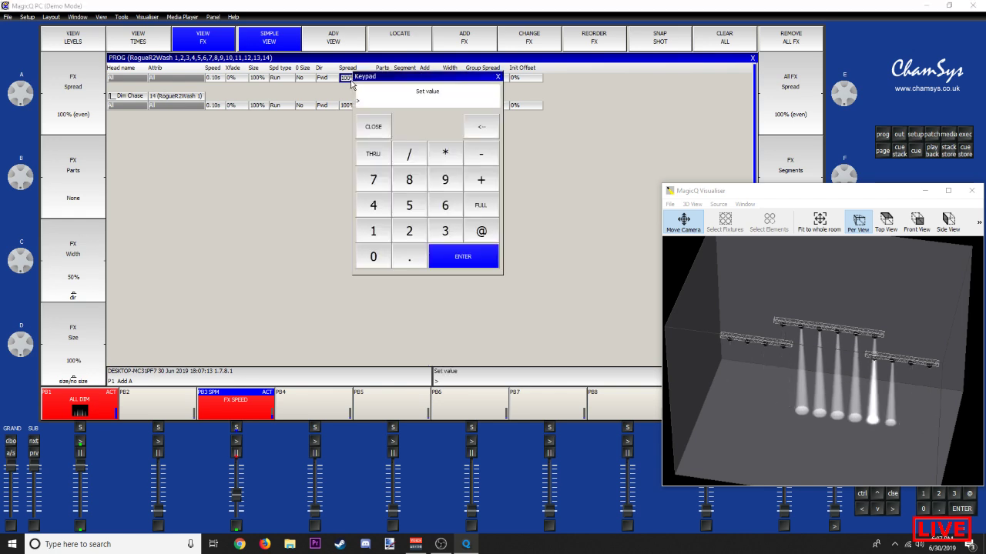
text(50)
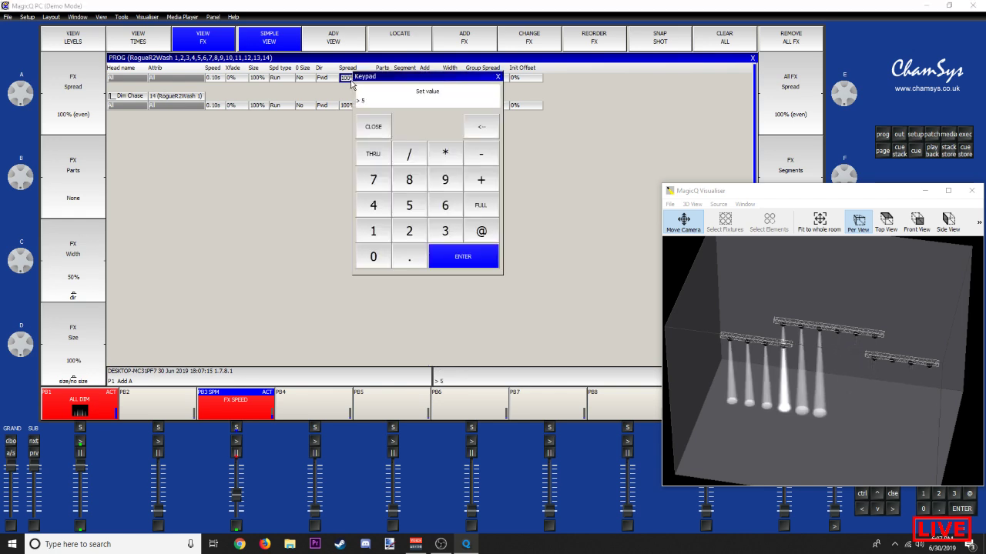
key(Return)
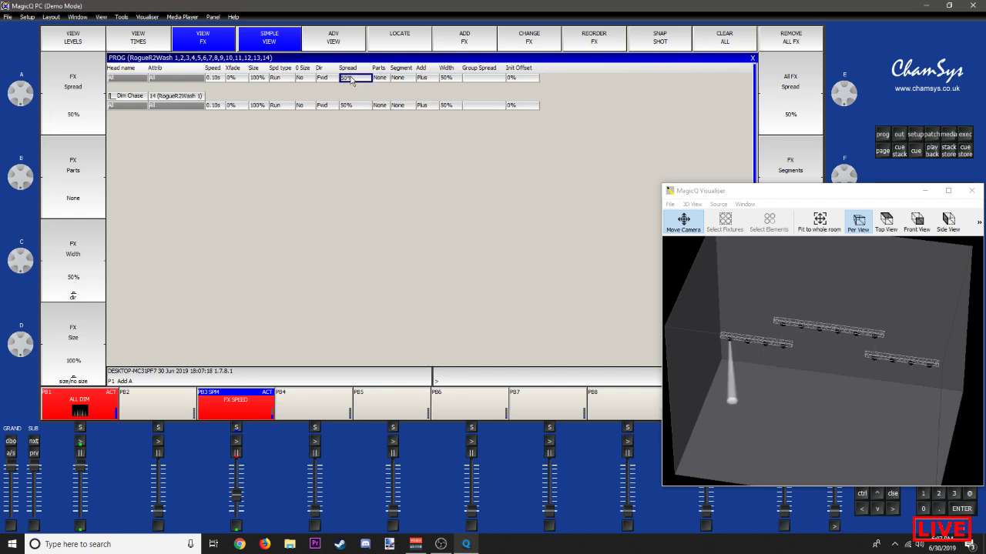
click(341, 79)
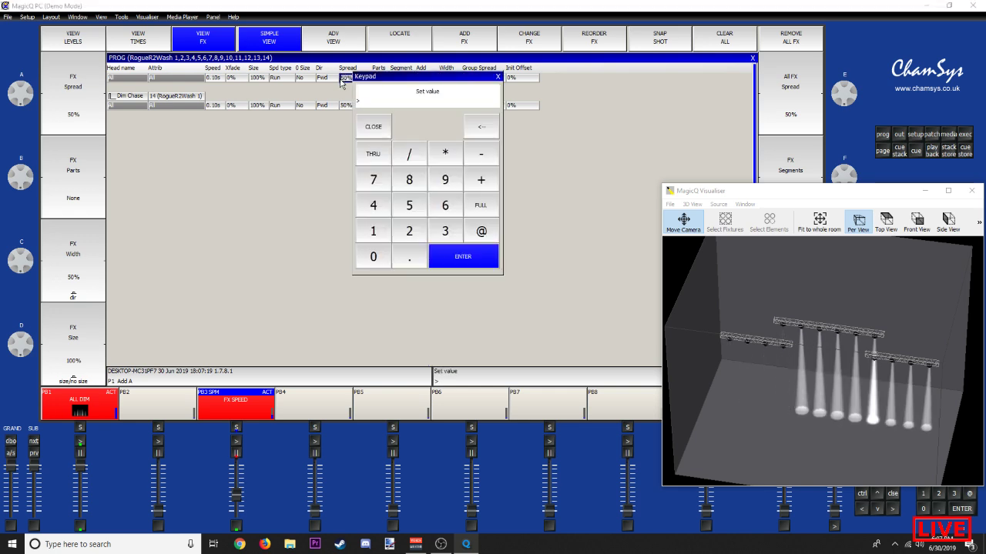
key(Return)
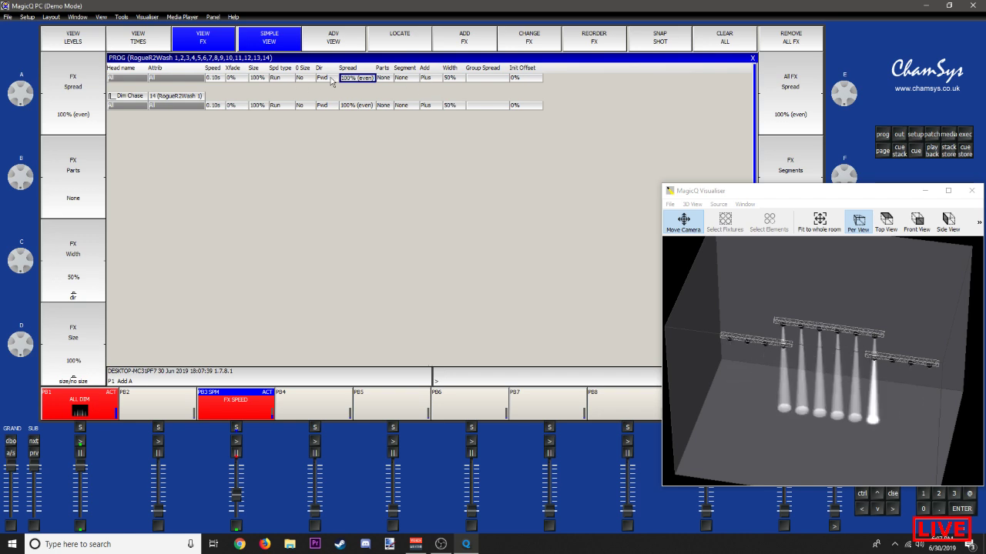
Step: Try the Centre in direction for the Dim Chase effect and return it to Fwd
click(323, 78)
click(325, 103)
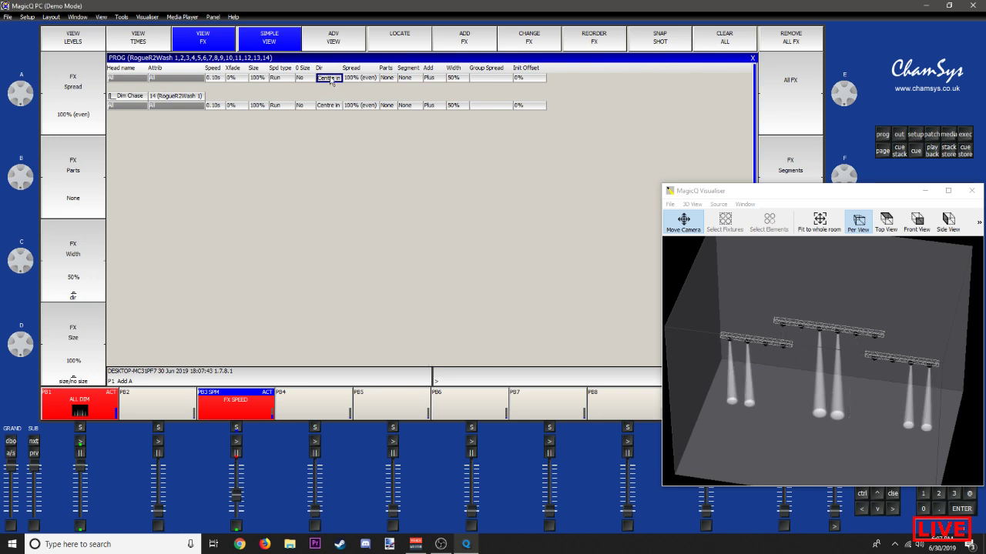
click(330, 78)
click(242, 103)
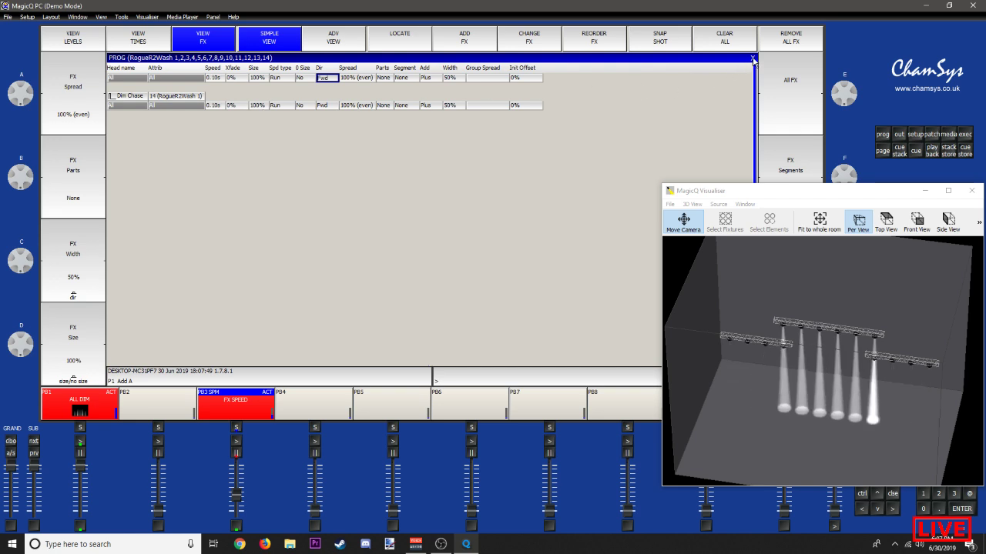
Step: Try the I Odd/Even, I Left/Right and Centre out directions on the Dim Chase effect
click(322, 78)
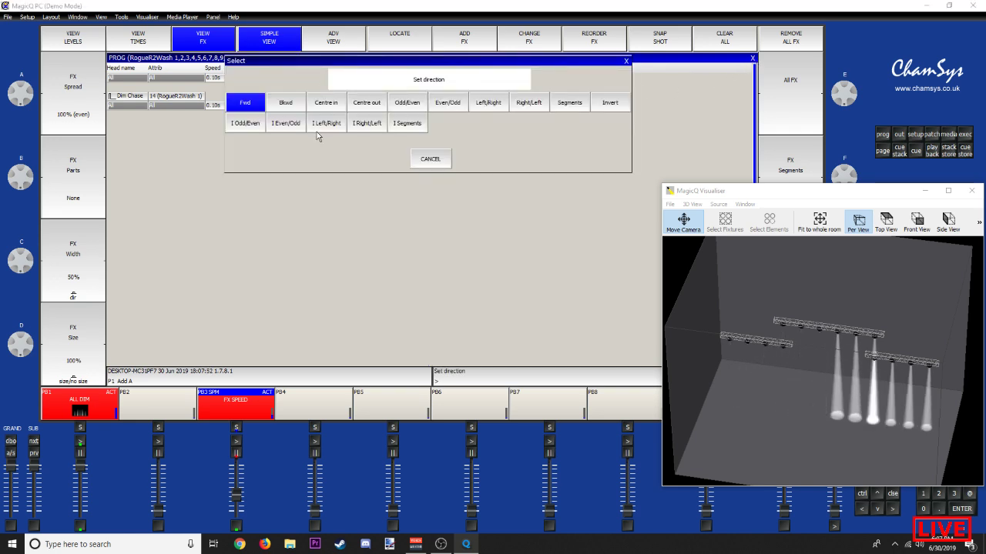
click(243, 123)
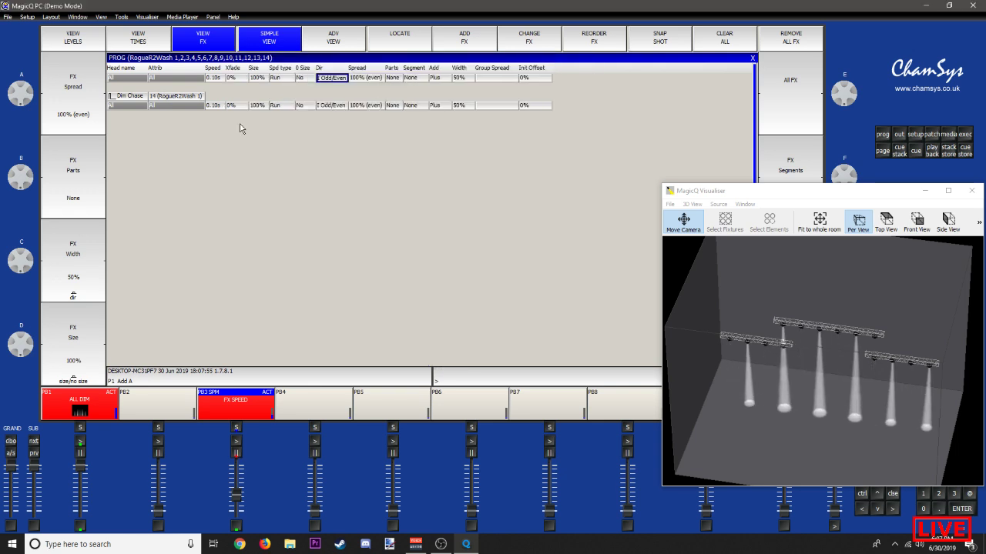
click(331, 78)
click(331, 121)
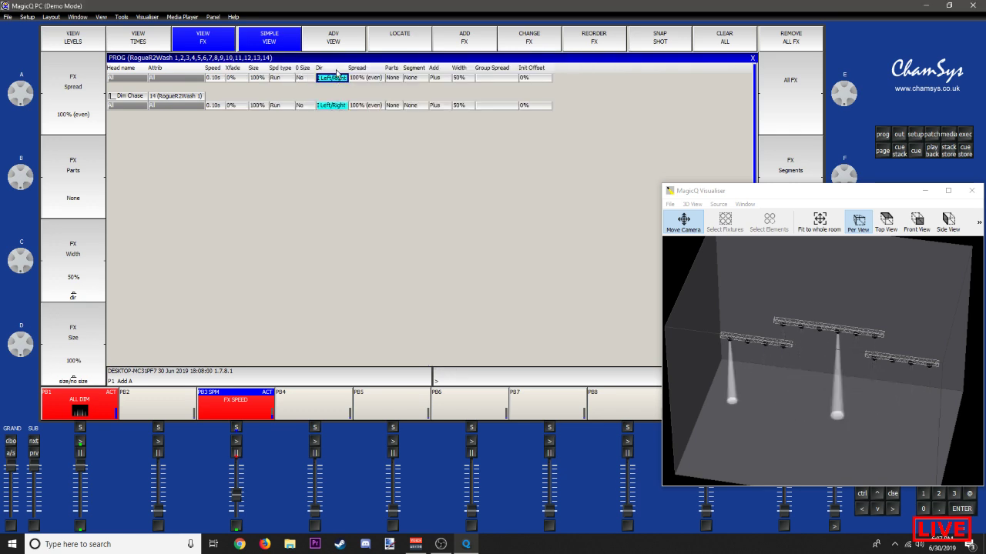
click(327, 79)
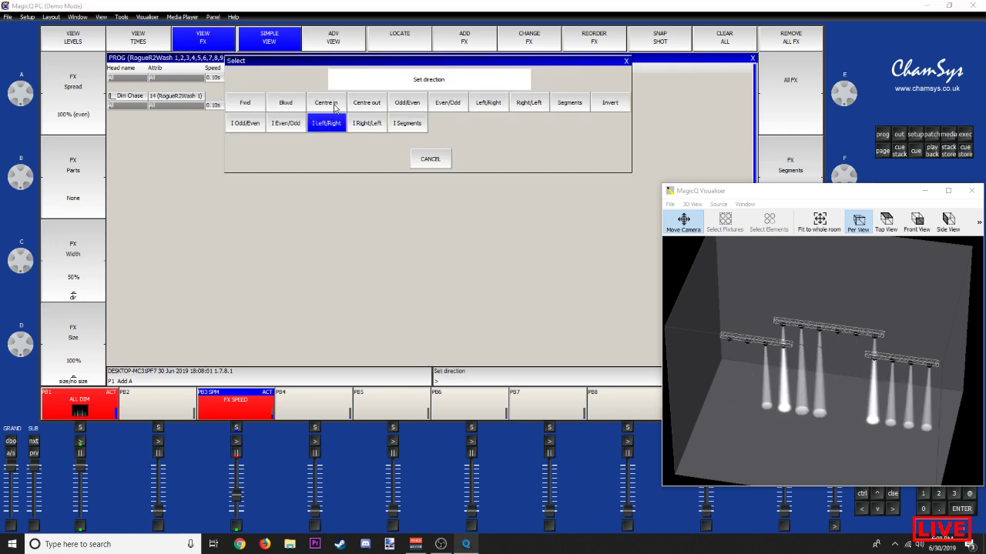
click(366, 106)
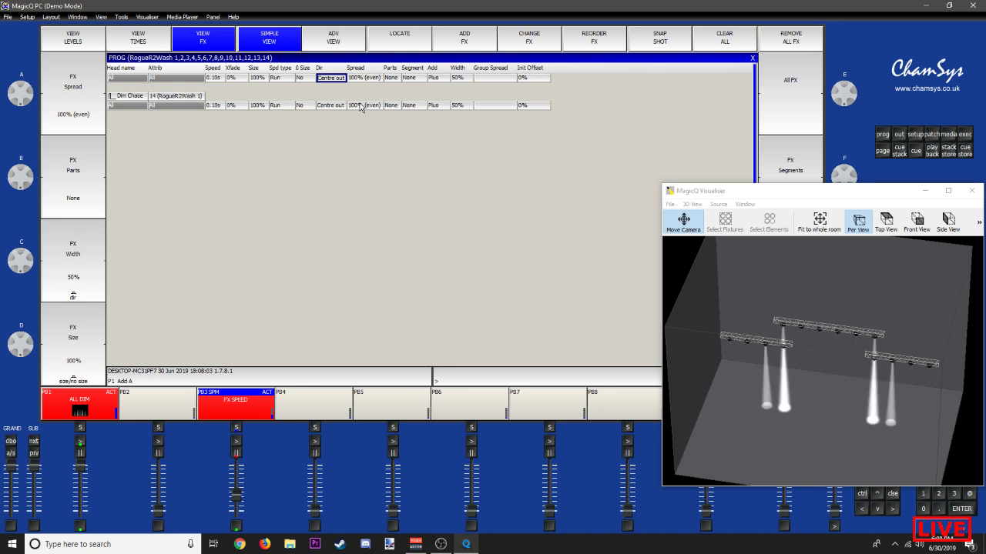
Step: Try the Odd/Even, Even/Odd and Left/Right directions on the Dim Chase effect
click(340, 81)
click(417, 107)
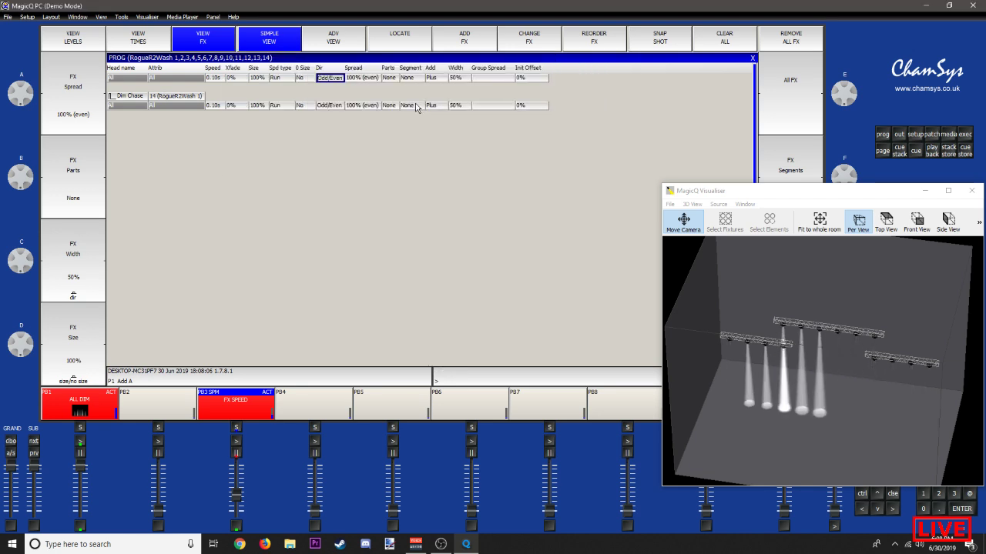
click(332, 80)
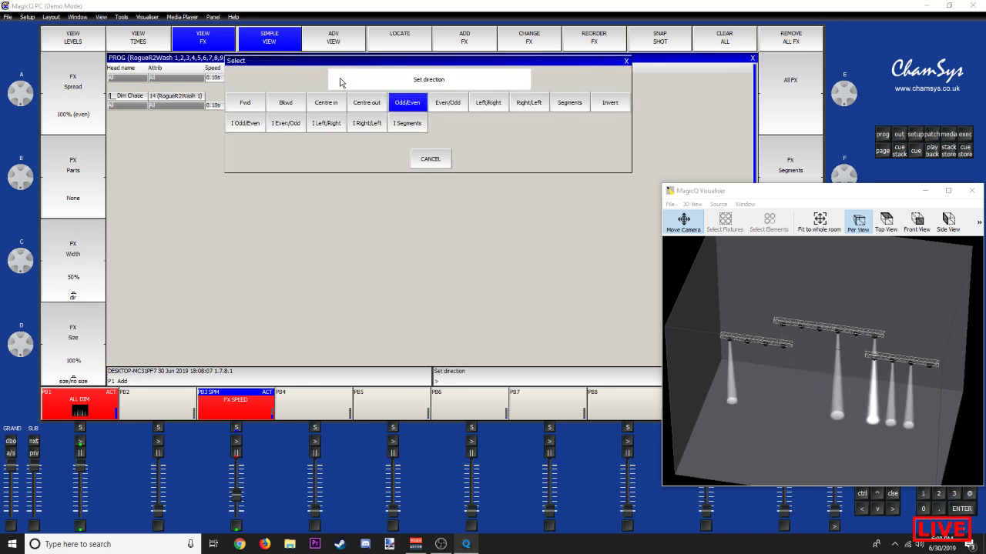
click(449, 103)
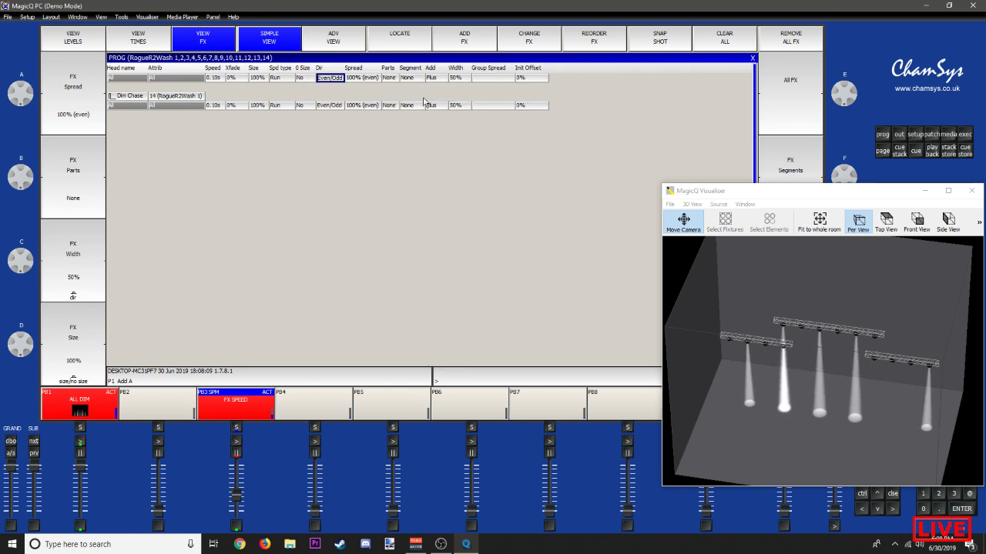
click(331, 81)
click(497, 105)
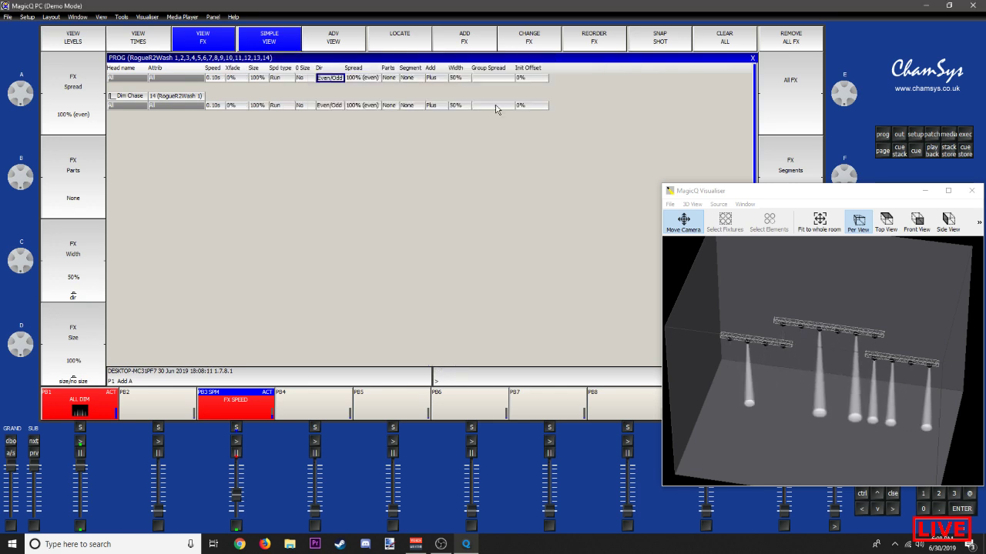
Step: Try the Segments and Invert directions on the Dim Chase effect
click(331, 80)
click(570, 103)
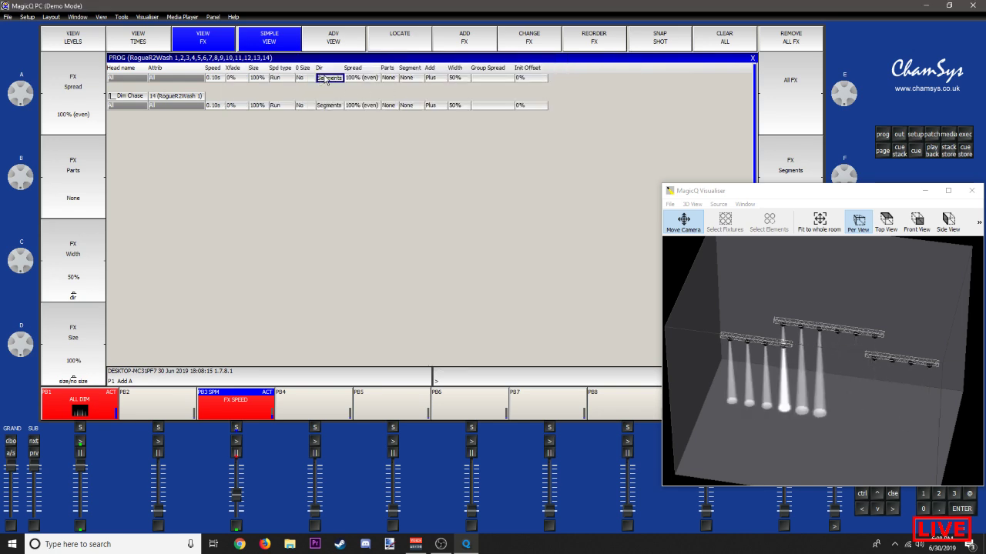
click(327, 79)
click(608, 103)
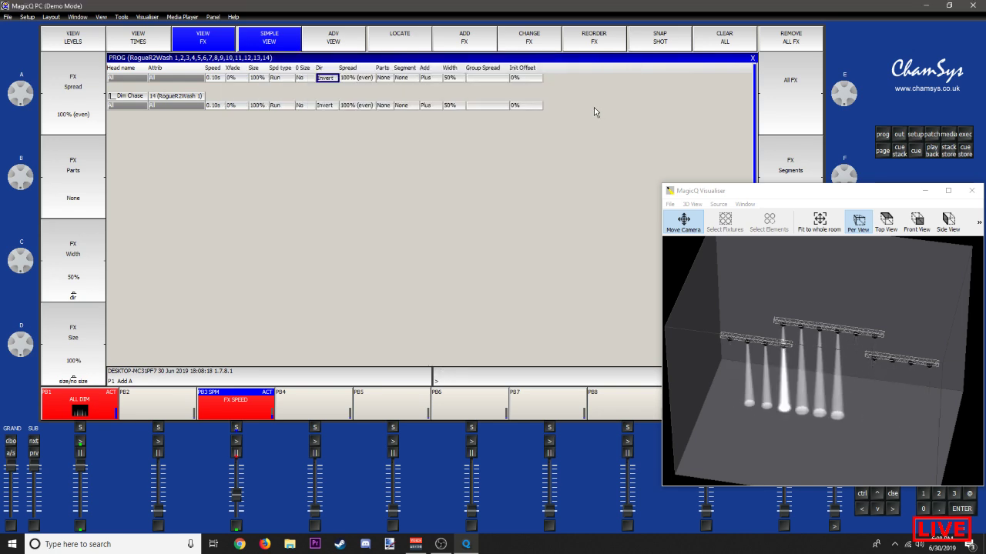
Step: Set the Dim Chase effect's direction to I Even/Odd and adjust its rate with the FX SPEED playback
click(327, 80)
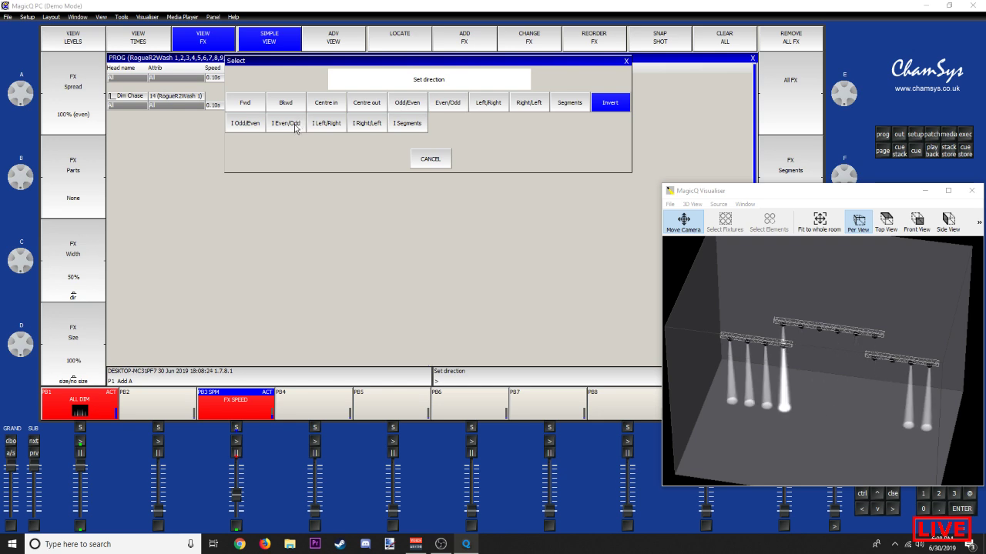
click(294, 126)
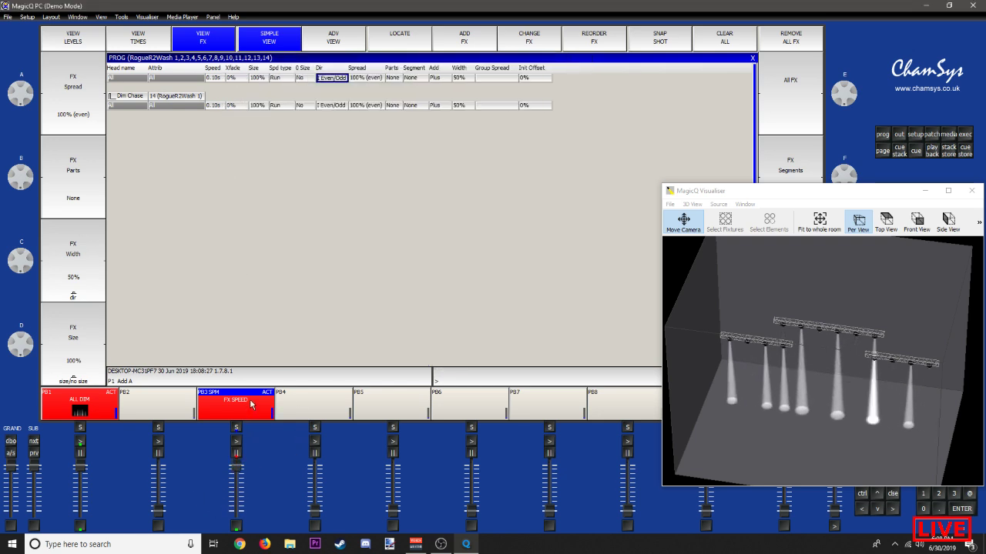
click(235, 497)
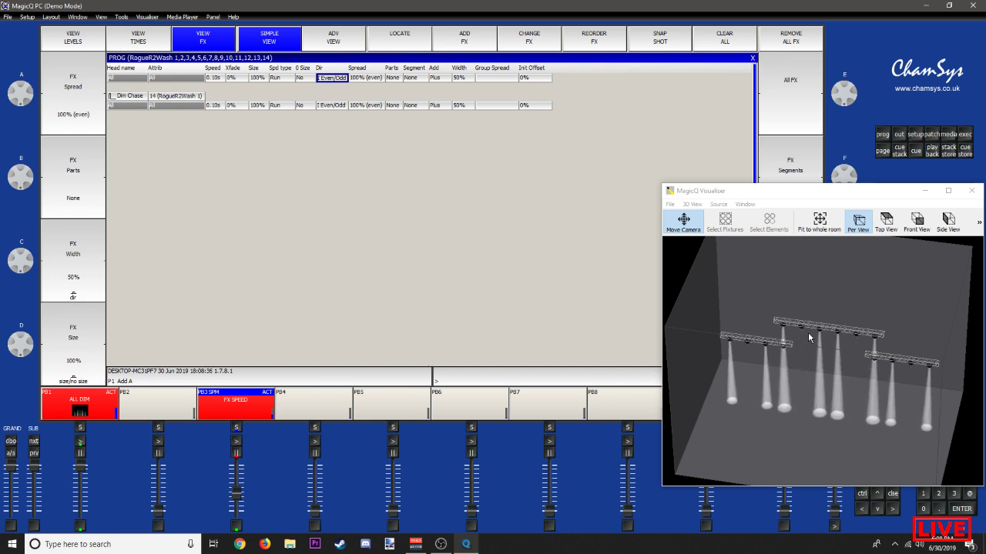
Step: Name the empty FX palette below BURST1 RNDM DIM to store the dim chase effect, and select the ALL group
click(753, 58)
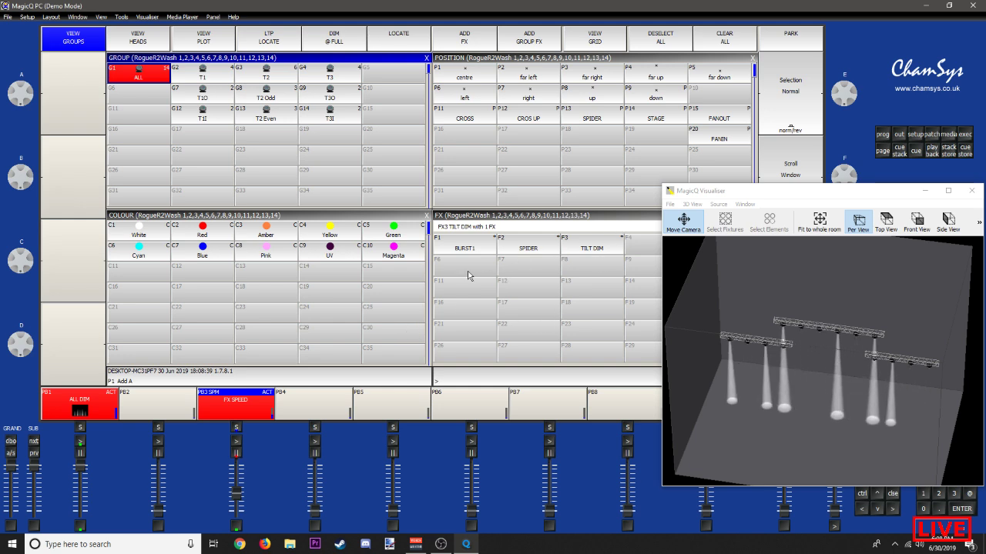
click(462, 272)
right_click(462, 272)
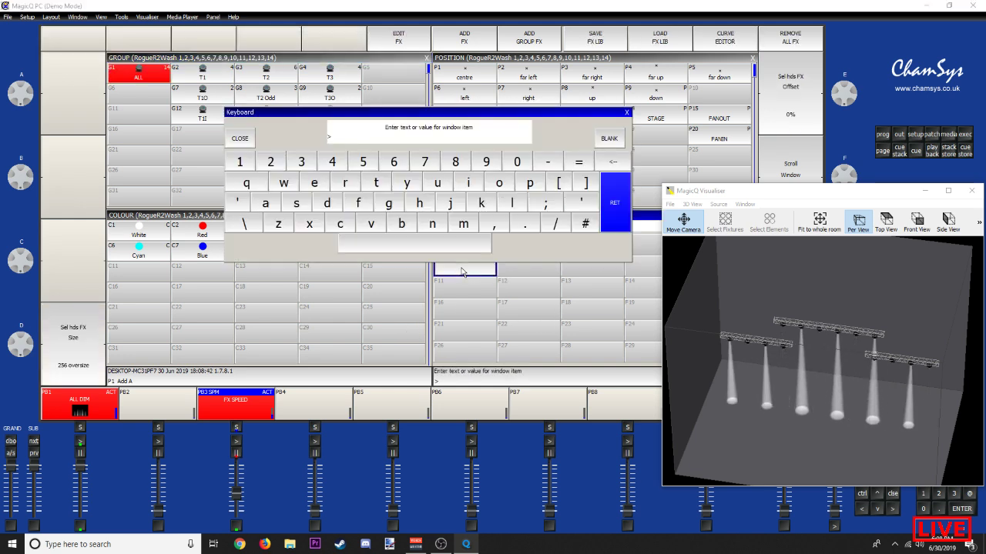
text(RNDM)
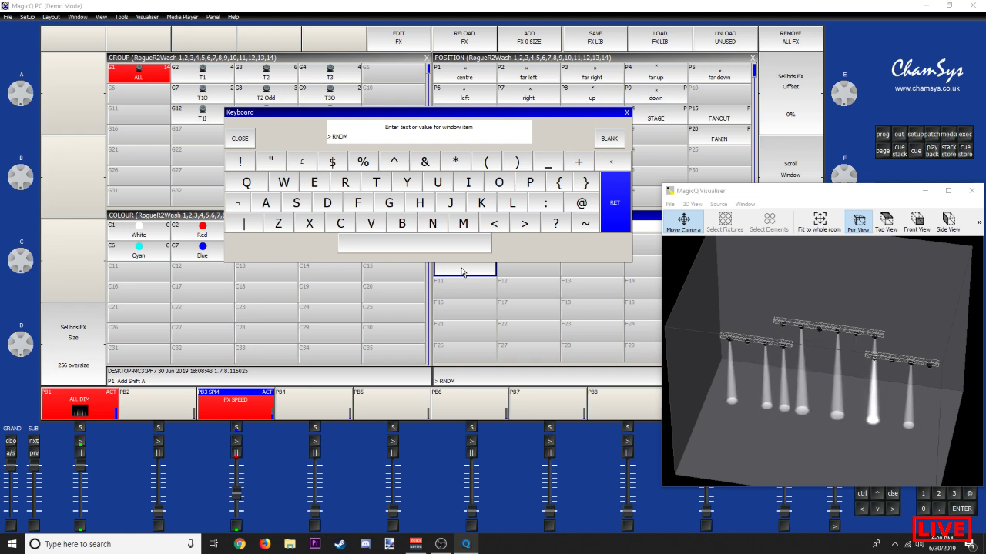
text( DIM)
key(Return)
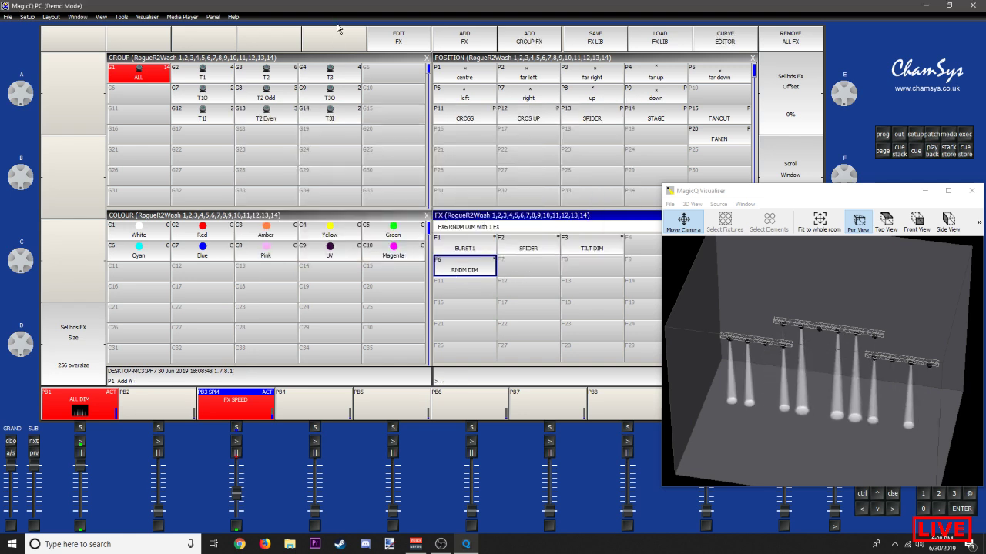
click(137, 74)
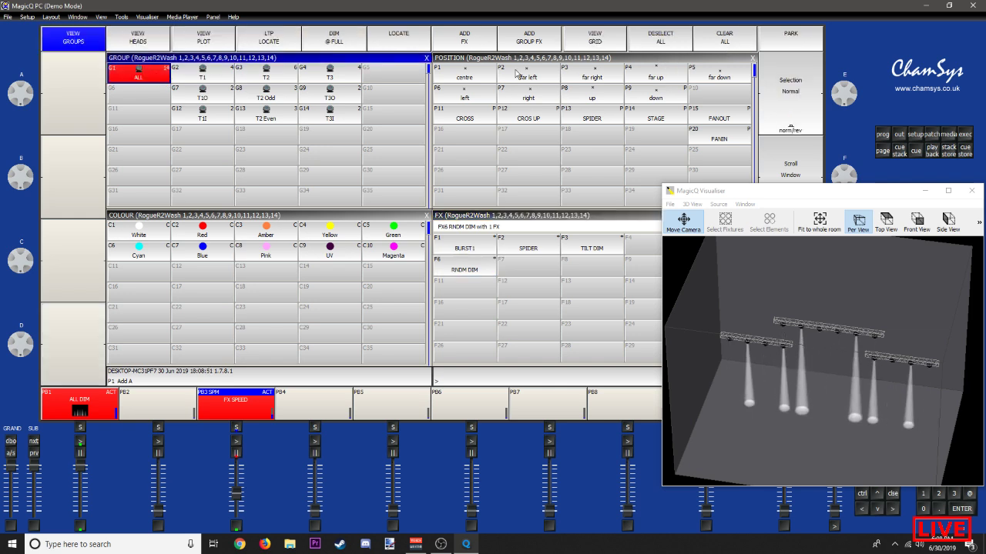
Step: Set the Dim Chase effect's direction to Fwd in the programmer and return to the palette windows
click(882, 134)
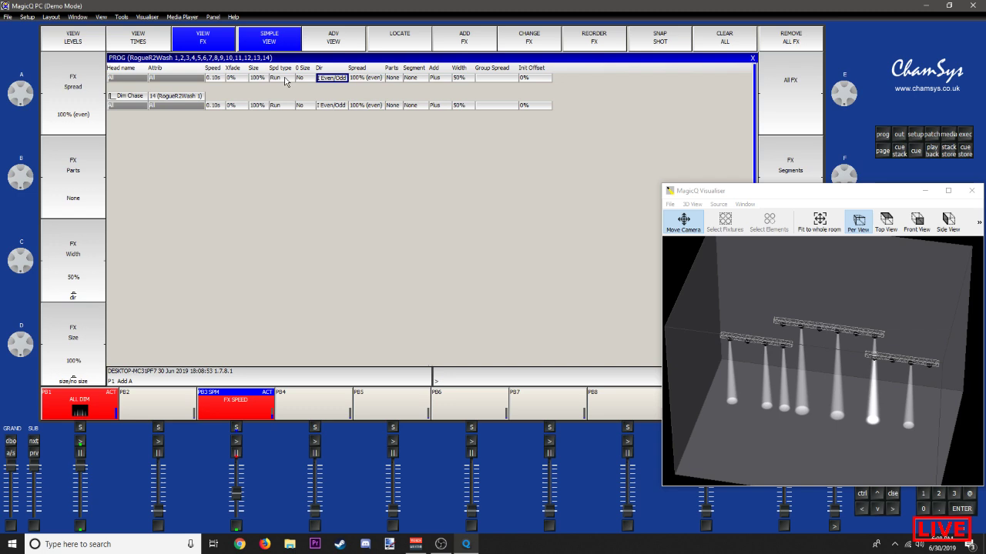
click(327, 111)
click(243, 102)
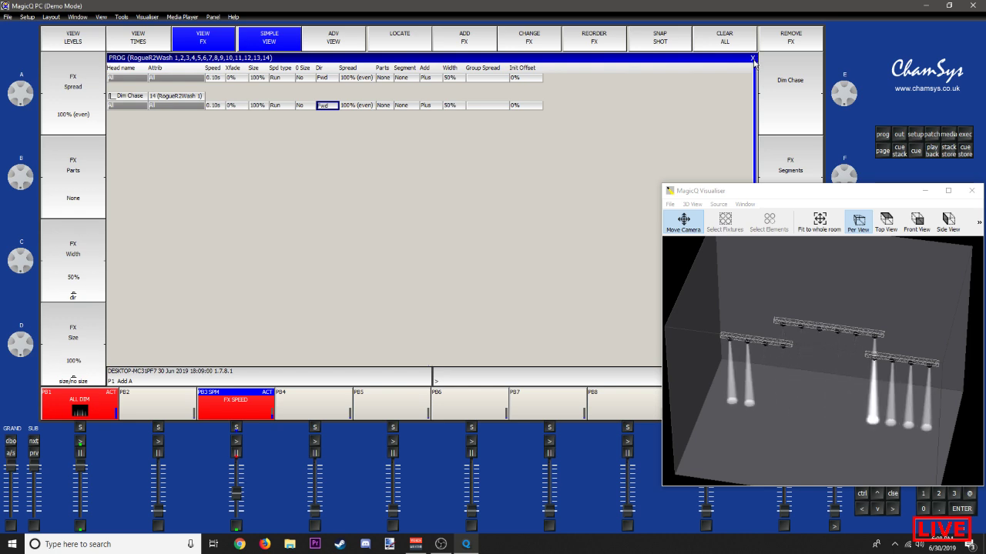
click(752, 60)
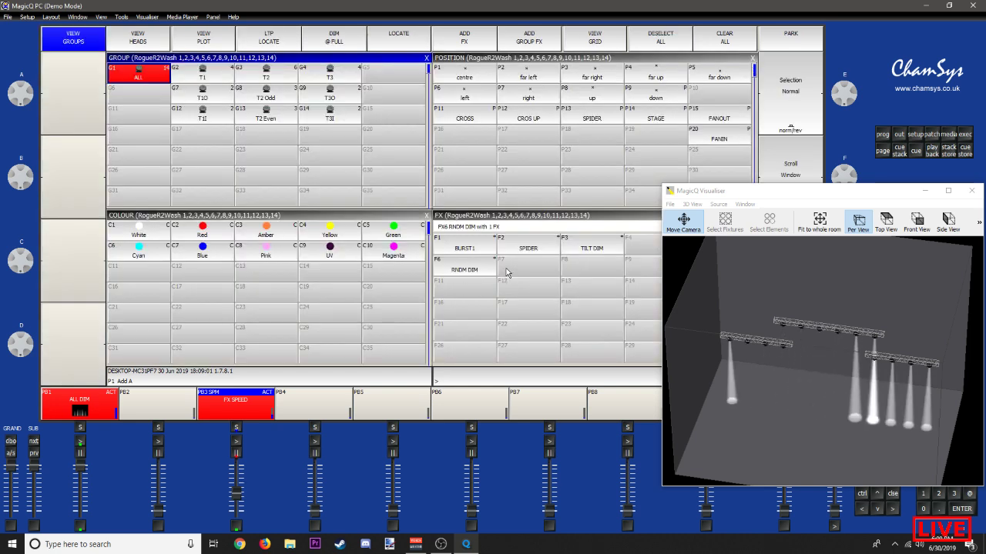
Step: Name the empty FX palette beside RNDM DIM as DIM CHASE to store the forward dim chase
click(511, 273)
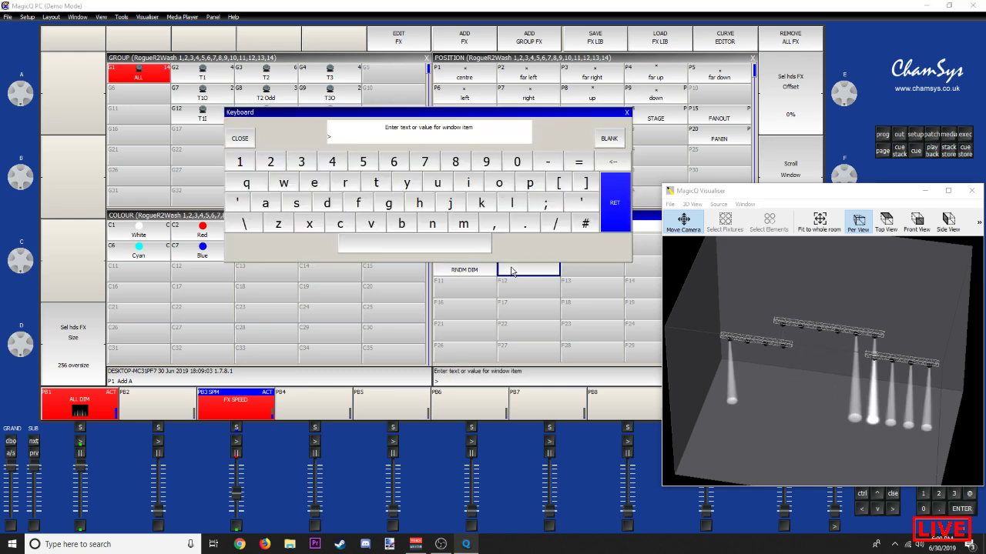
text(DIM CHAS)
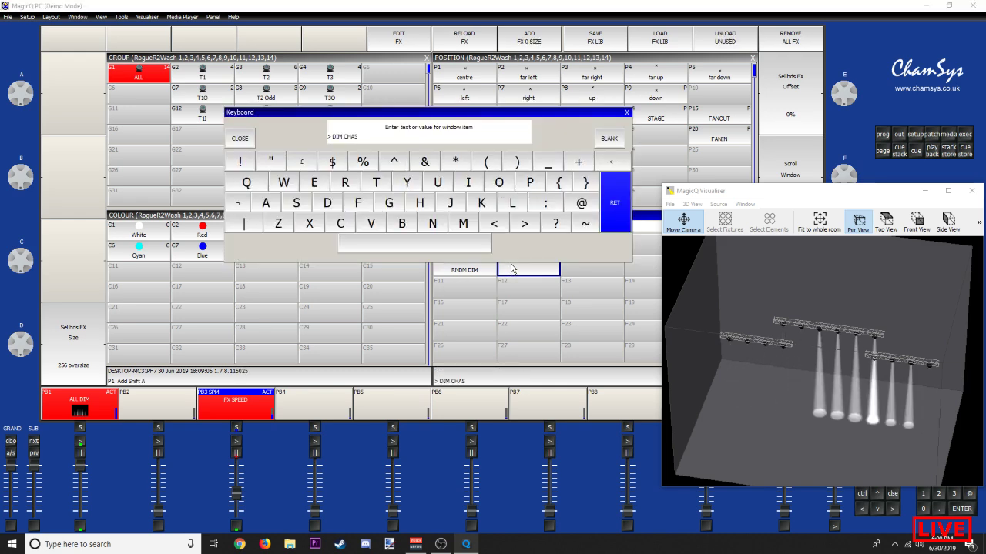
text(E)
key(Return)
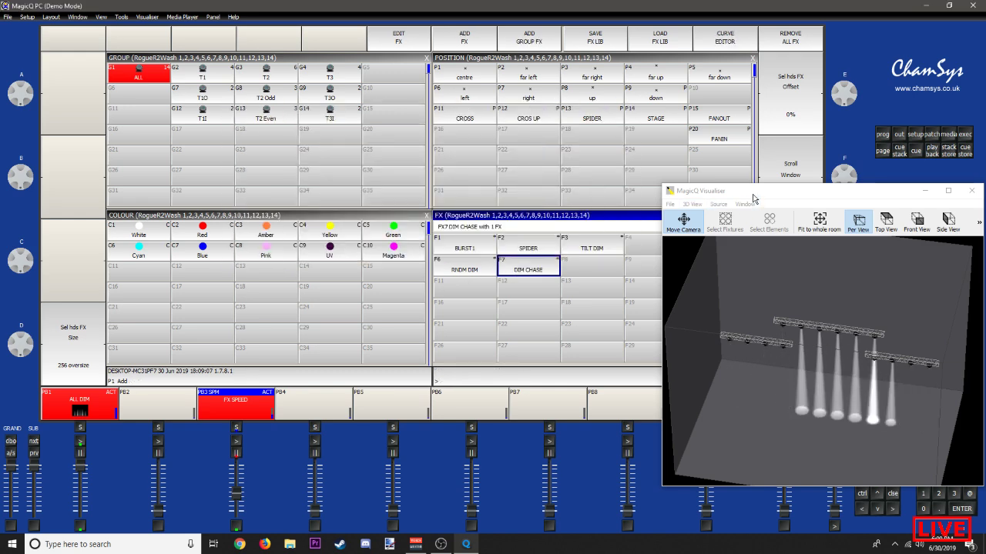
Step: Clear the programmer, select the ALL group and try the BURST1, DIM CHASE and SPIDER FX palettes together
drag(752, 192, 684, 200)
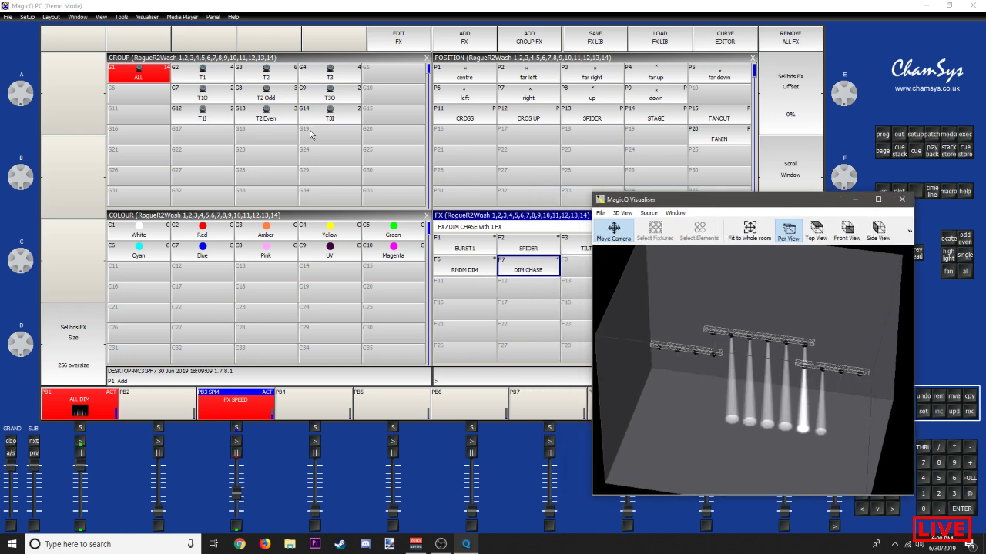
click(137, 75)
key(ctrl+BackSpace)
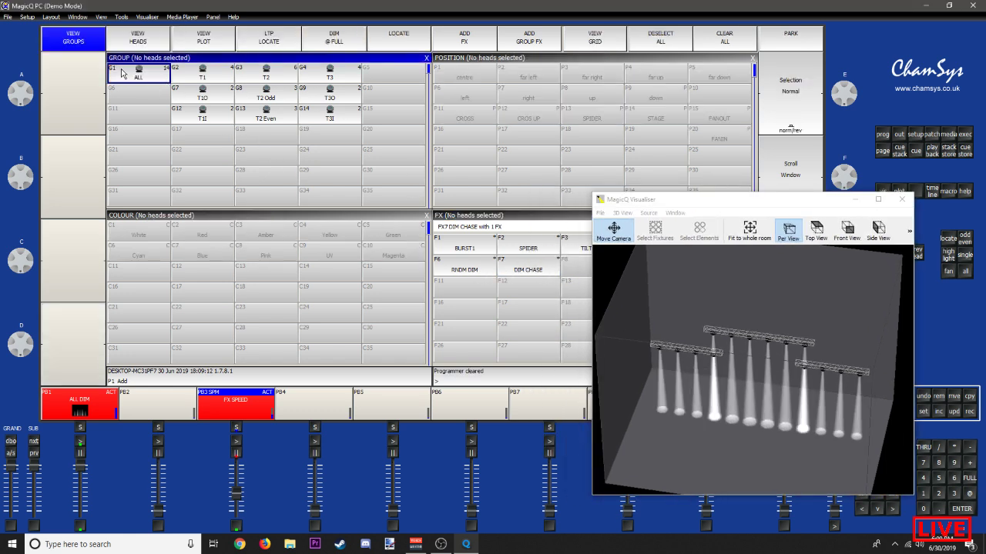
click(122, 72)
click(462, 253)
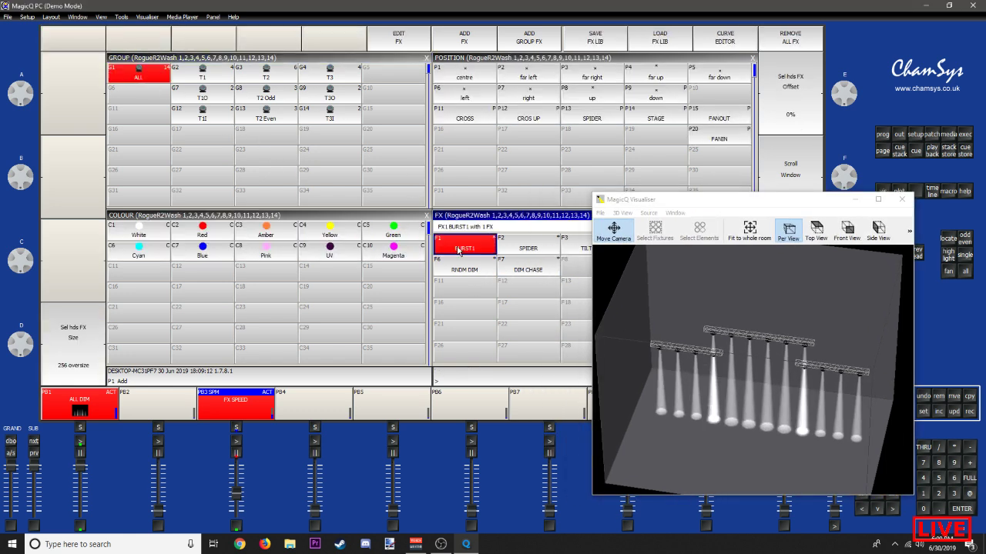
click(512, 273)
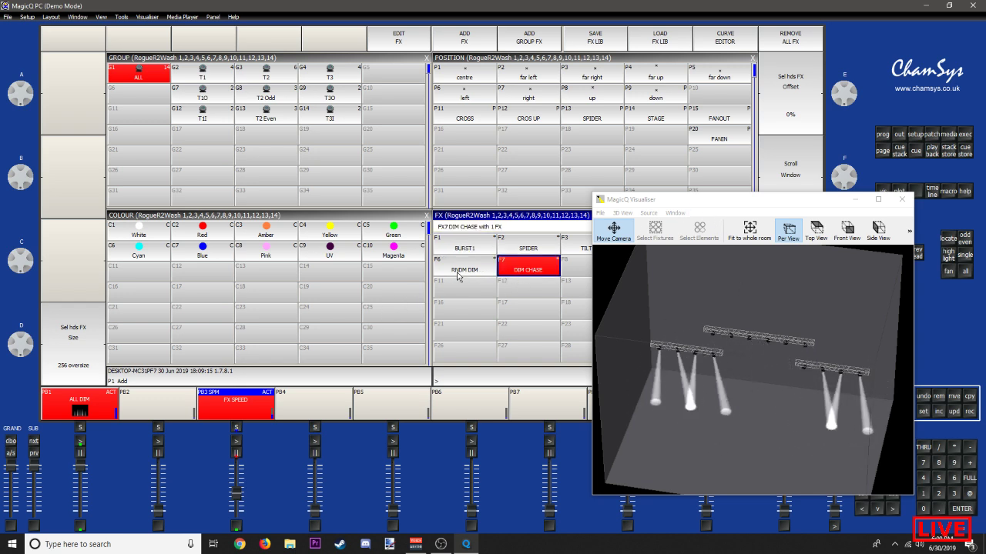
click(522, 249)
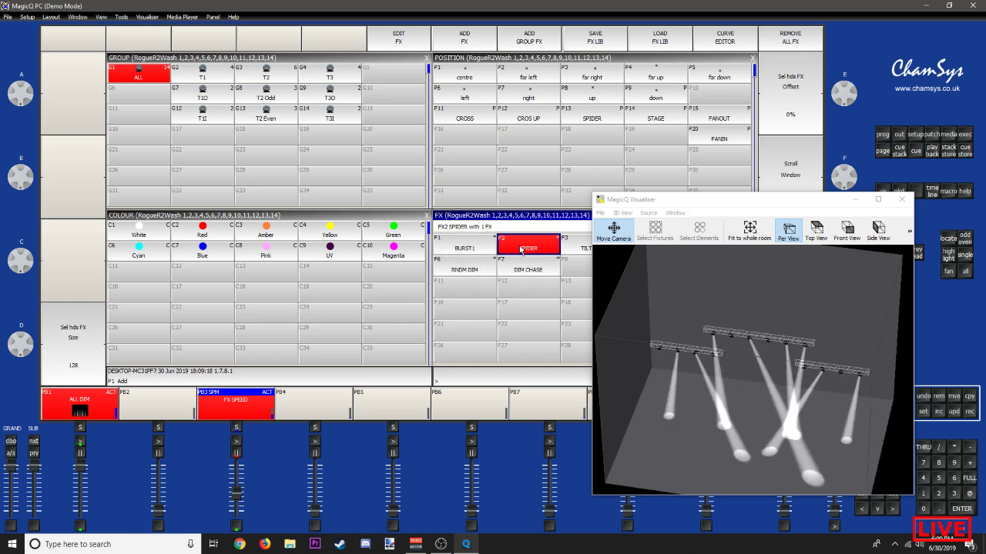
Step: Try the TILT DIM FX palette on the ALL group from a front view of the rig, and clear the programmer
drag(655, 200, 726, 141)
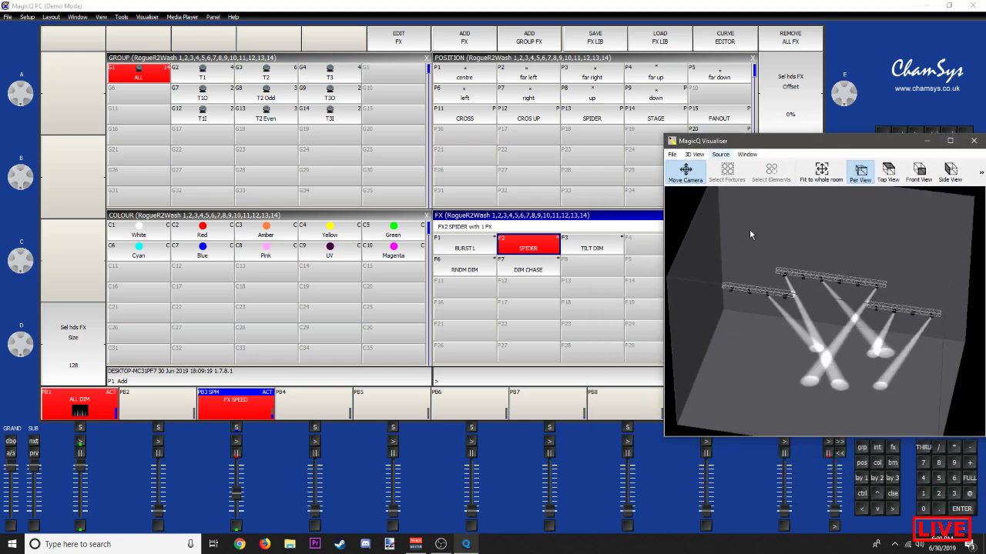
drag(749, 229, 830, 216)
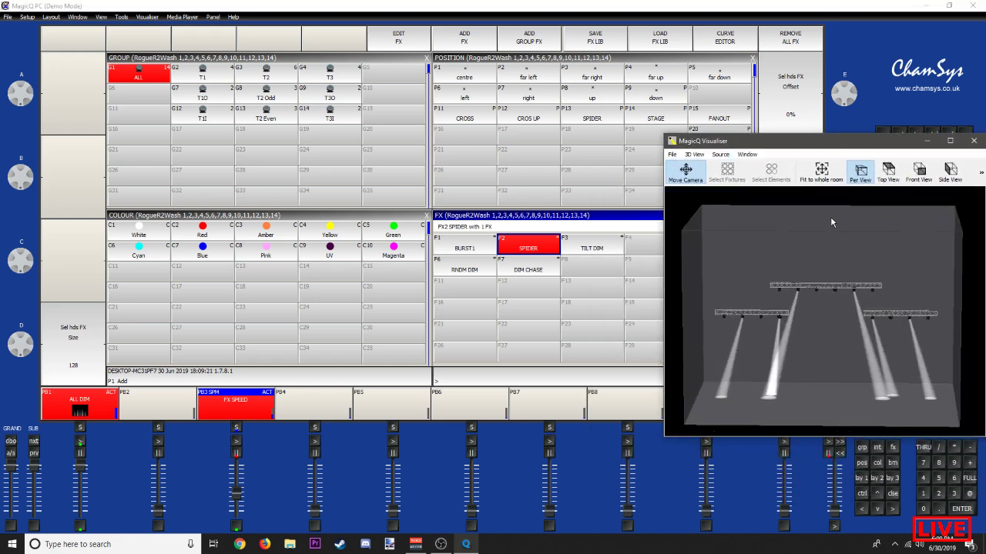
click(566, 248)
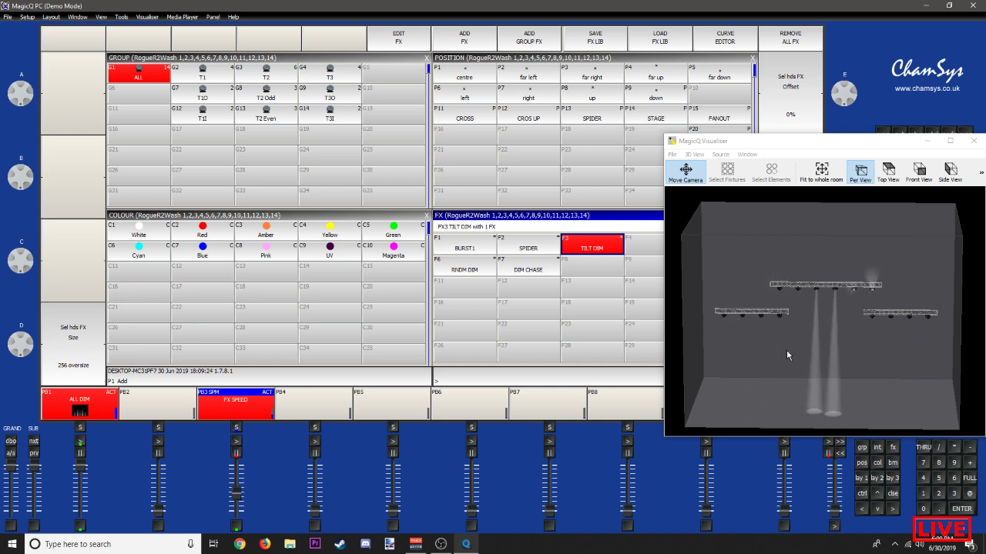
key(ctrl+BackSpace)
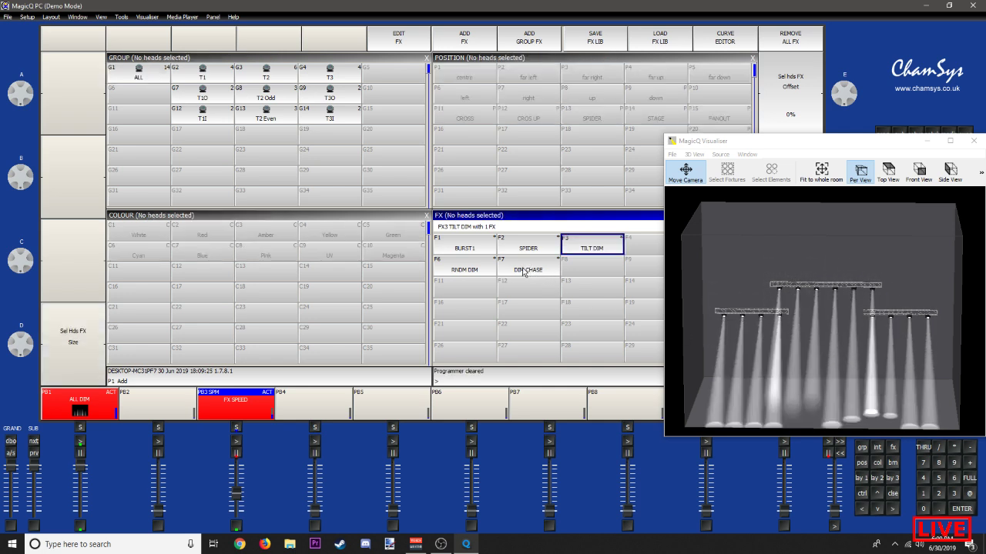
Step: Try the TILT DIM and DIM CHASE FX palettes without selecting any heads, and clear the programmer
click(598, 248)
click(522, 273)
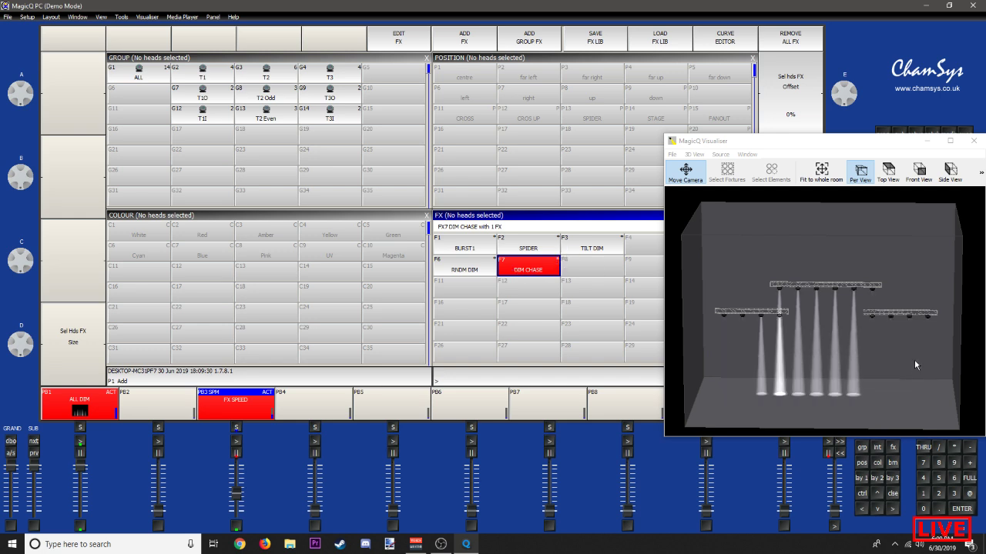
drag(914, 359, 733, 352)
click(582, 249)
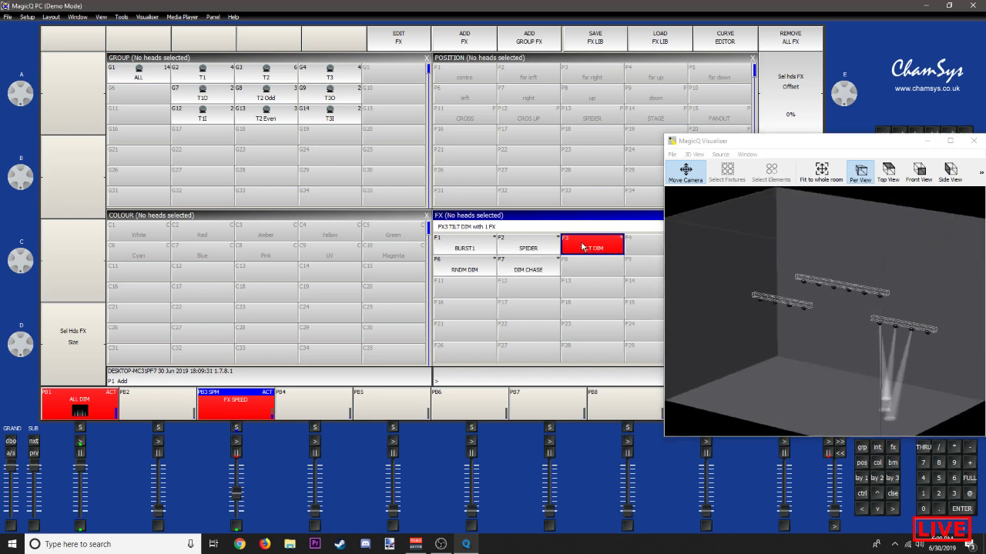
key(ctrl+BackSpace)
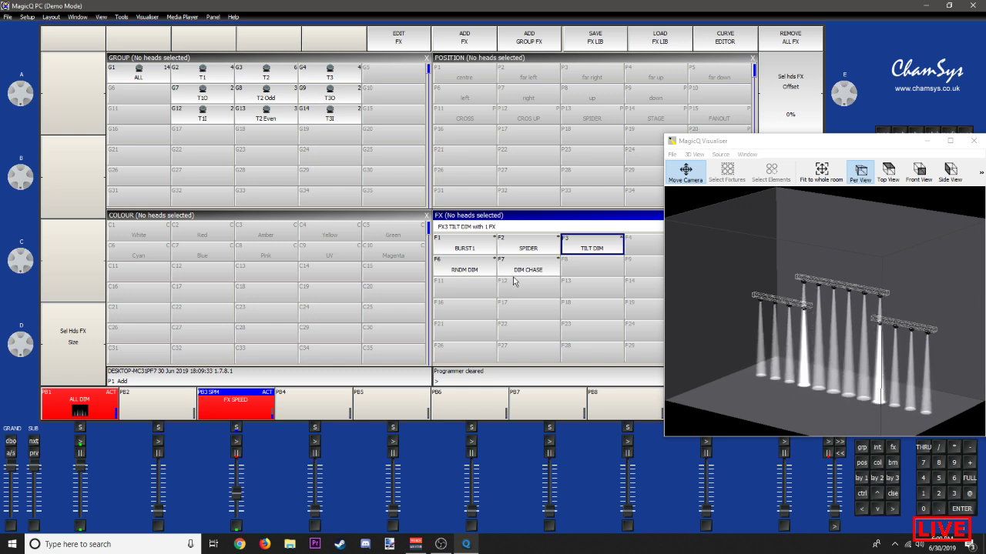
Step: Try RNDM DIM combined with SPIDER while varying the FX SPEED playback level, and clear the programmer
click(454, 275)
click(536, 251)
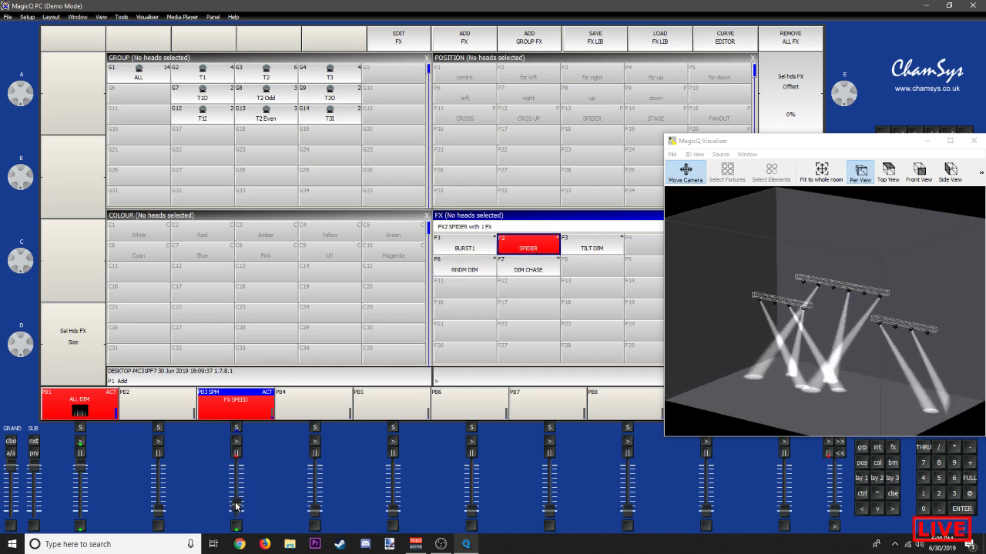
drag(847, 312, 984, 324)
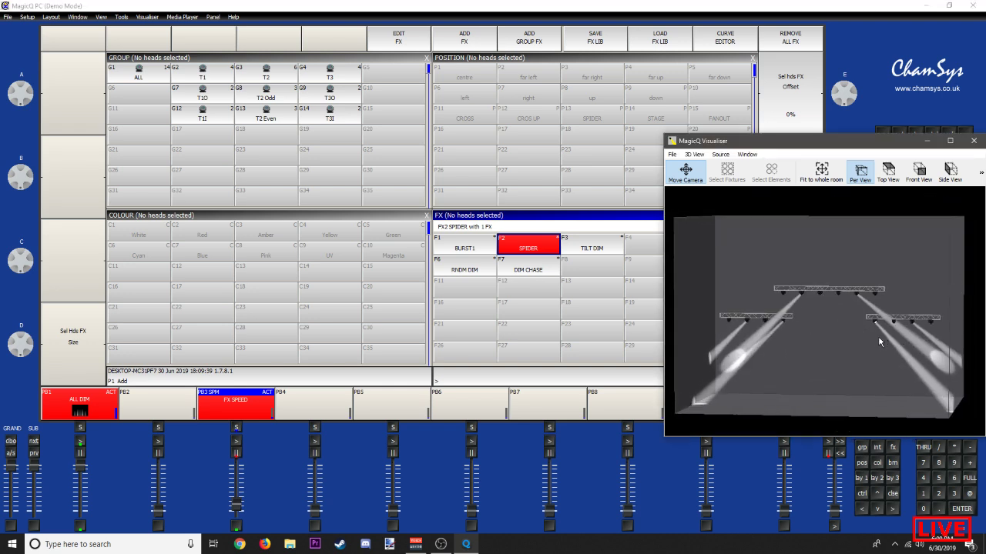
mouse_move(878, 335)
mouse_down()
mouse_move(852, 384)
mouse_move(855, 403)
mouse_move(884, 349)
mouse_move(864, 343)
mouse_up()
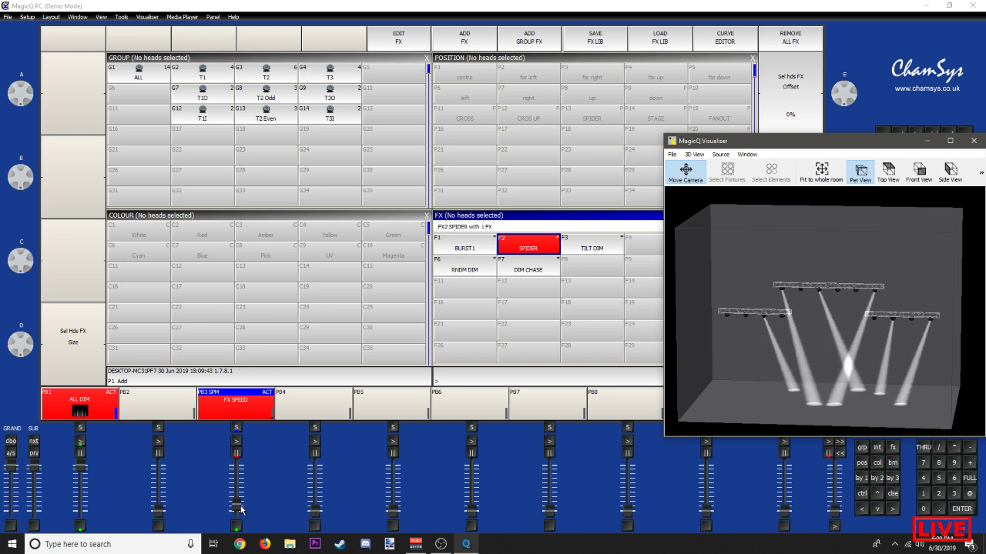
drag(236, 506, 237, 478)
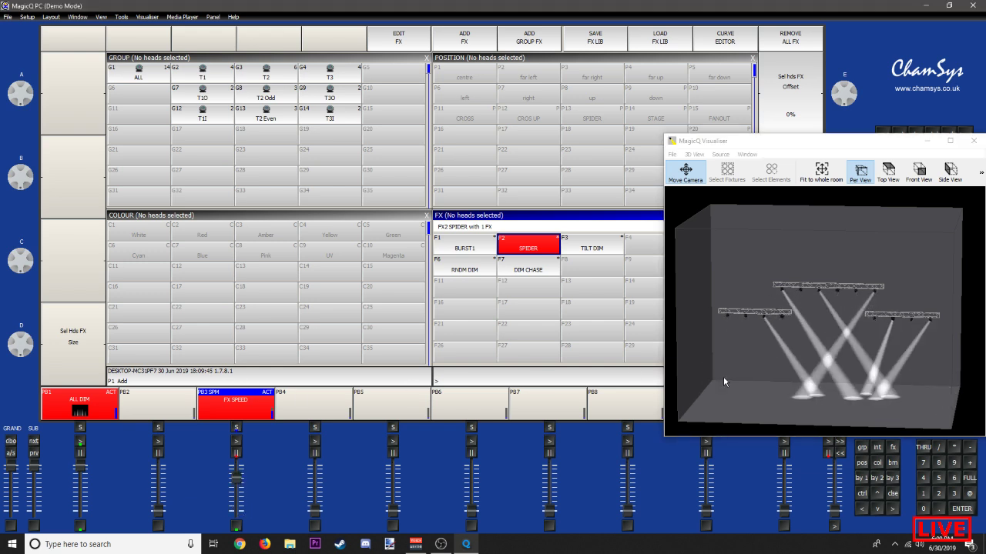
key(ctrl+BackSpace)
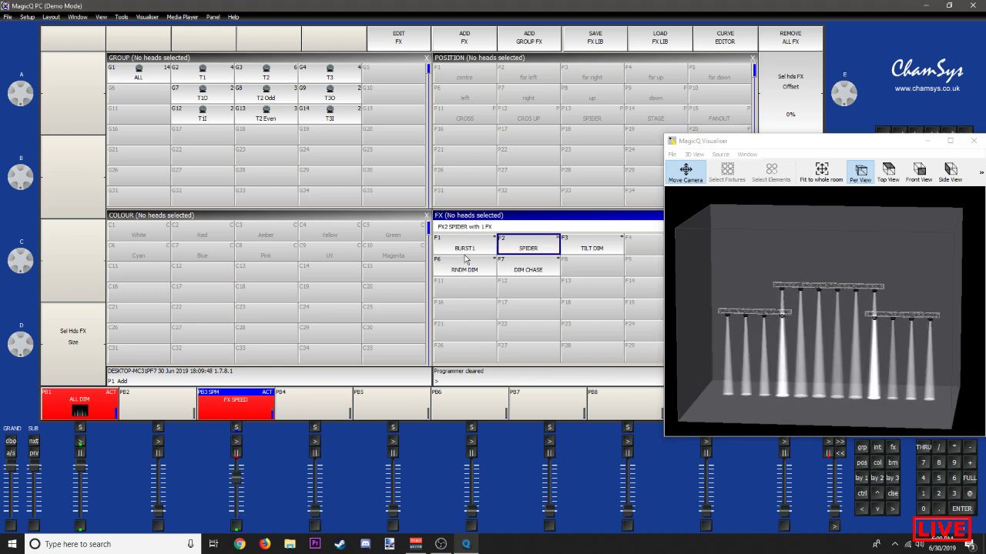
Step: Try BURST1 combined with DIM CHASE at different FX SPEED playback levels, and clear the programmer
click(466, 249)
mouse_move(236, 481)
mouse_down()
mouse_move(246, 491)
mouse_move(246, 471)
mouse_up()
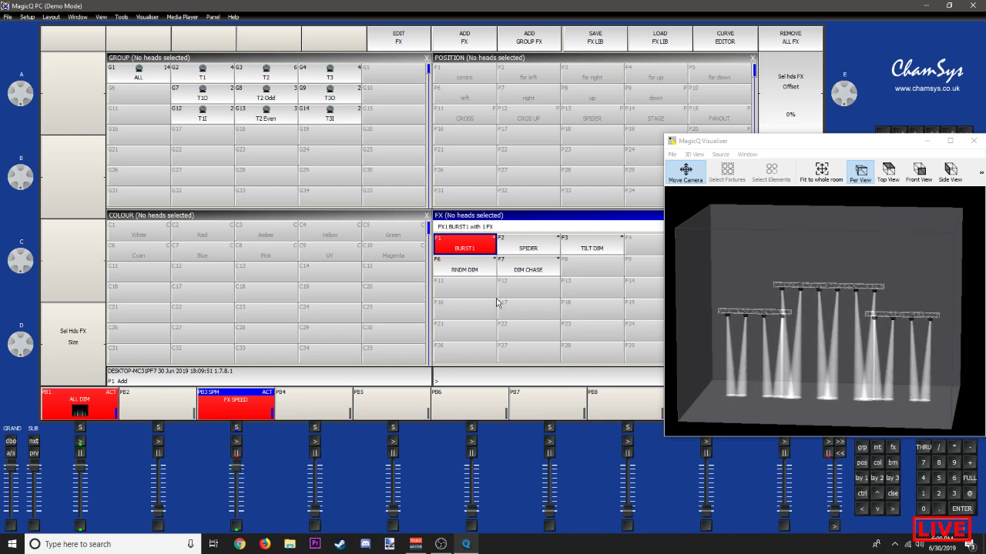
click(506, 270)
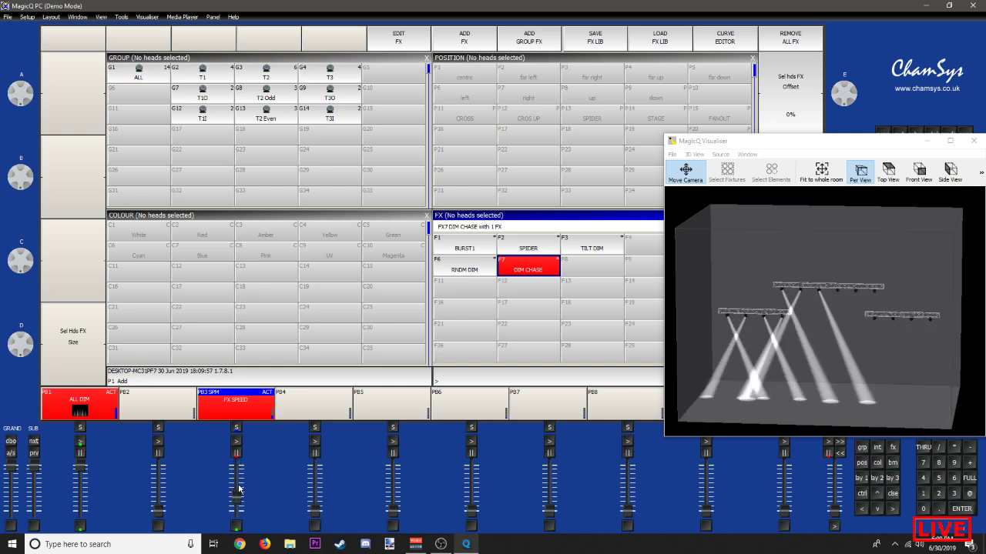
drag(236, 494, 235, 485)
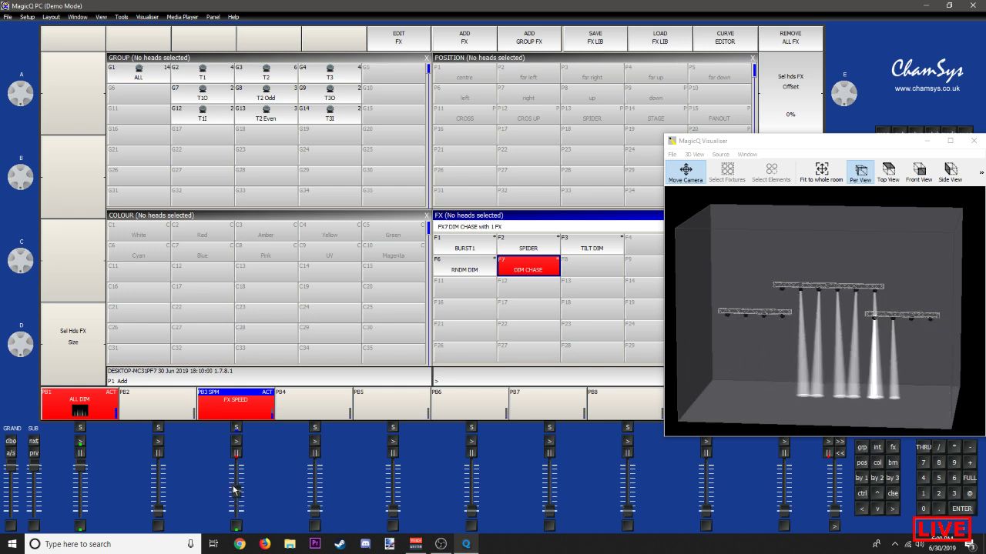
click(528, 267)
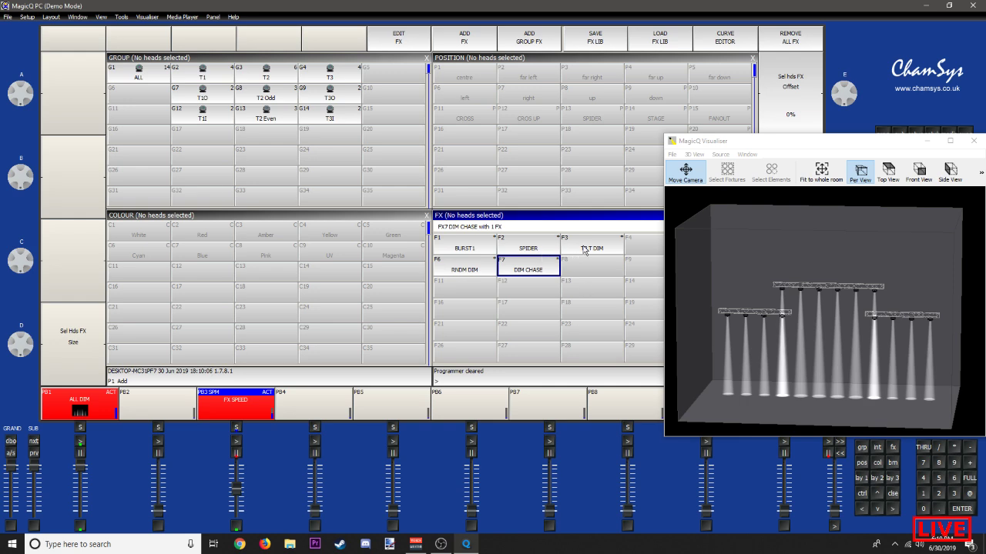
Step: Minimise the visualiser and set the grid size of Execute page 1 to 15/15
drag(710, 146, 708, 123)
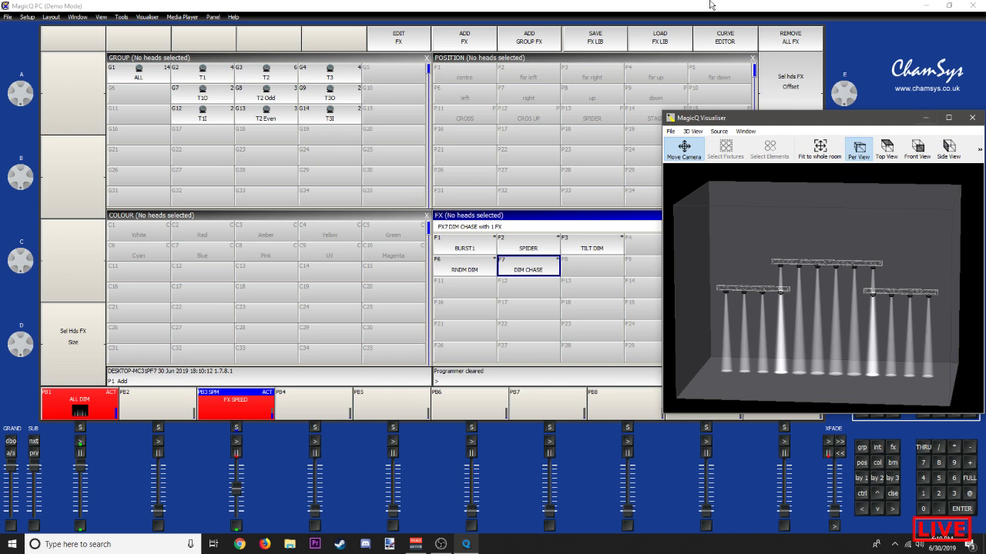
click(920, 119)
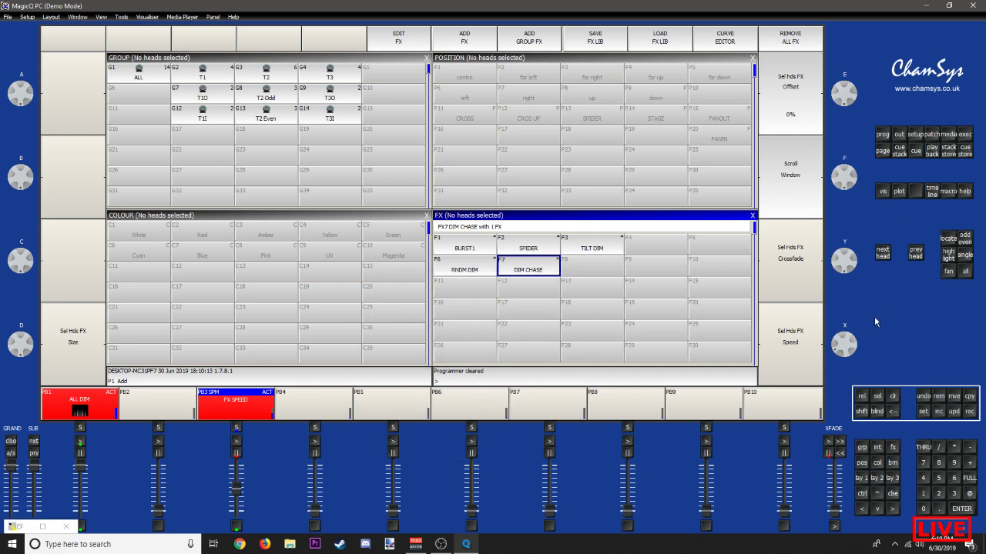
click(965, 135)
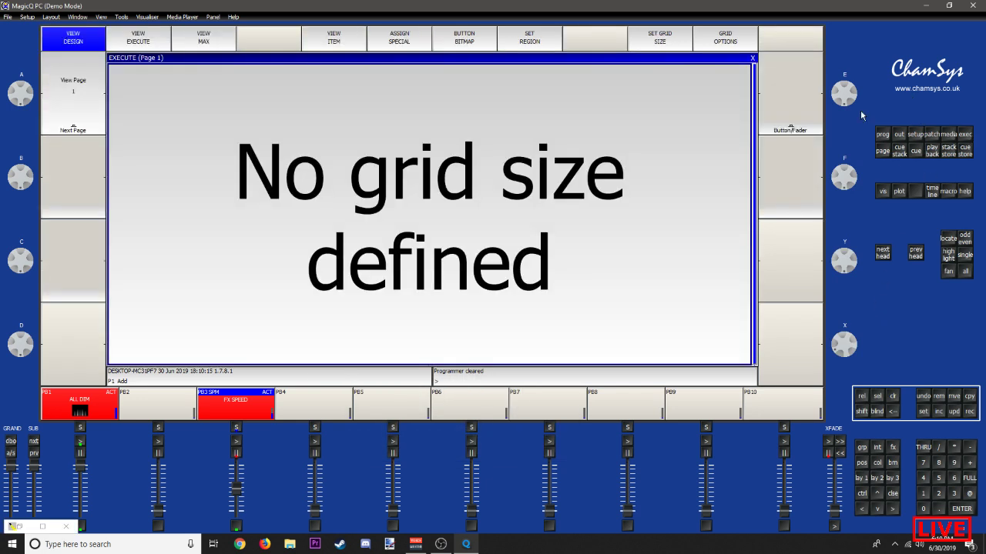
click(659, 45)
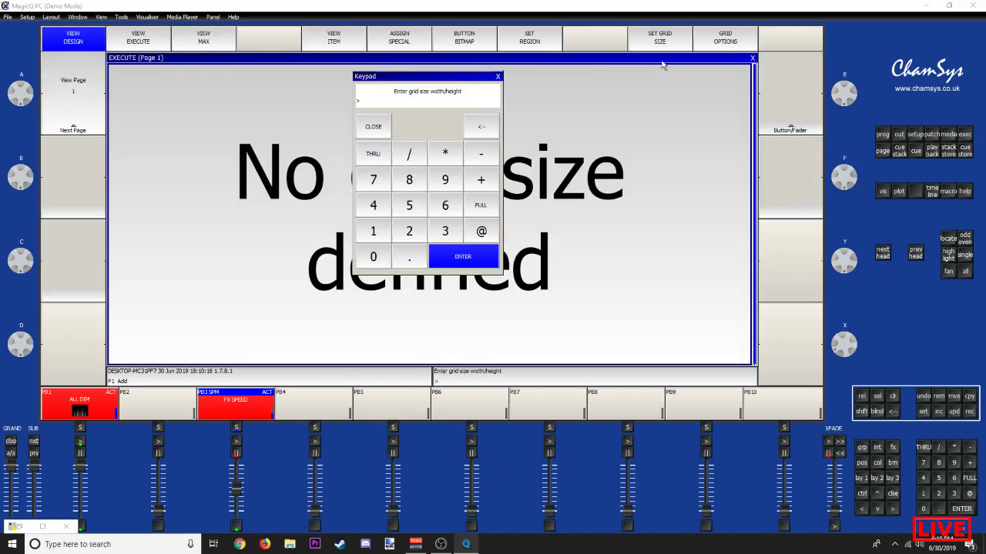
click(381, 232)
click(408, 205)
click(409, 154)
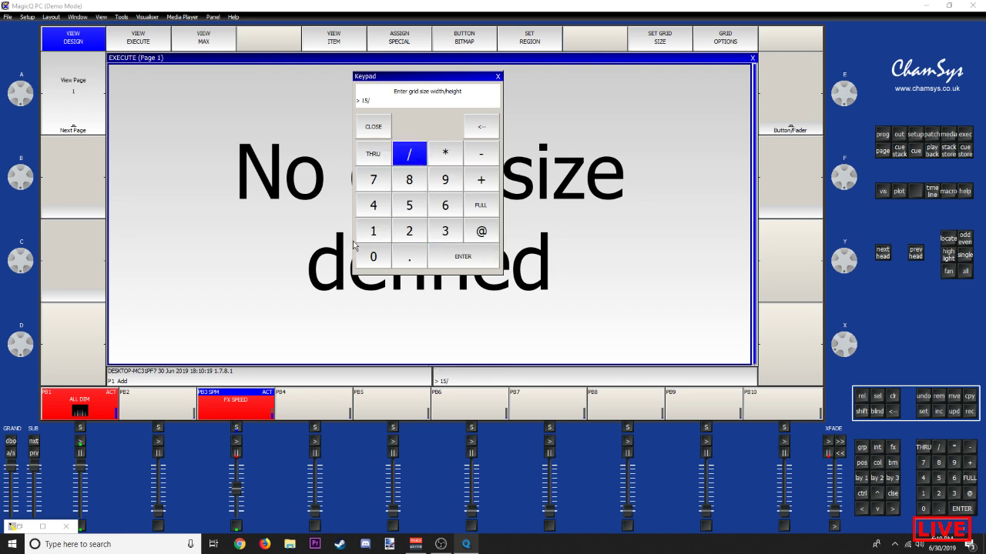
click(378, 230)
click(409, 206)
click(451, 265)
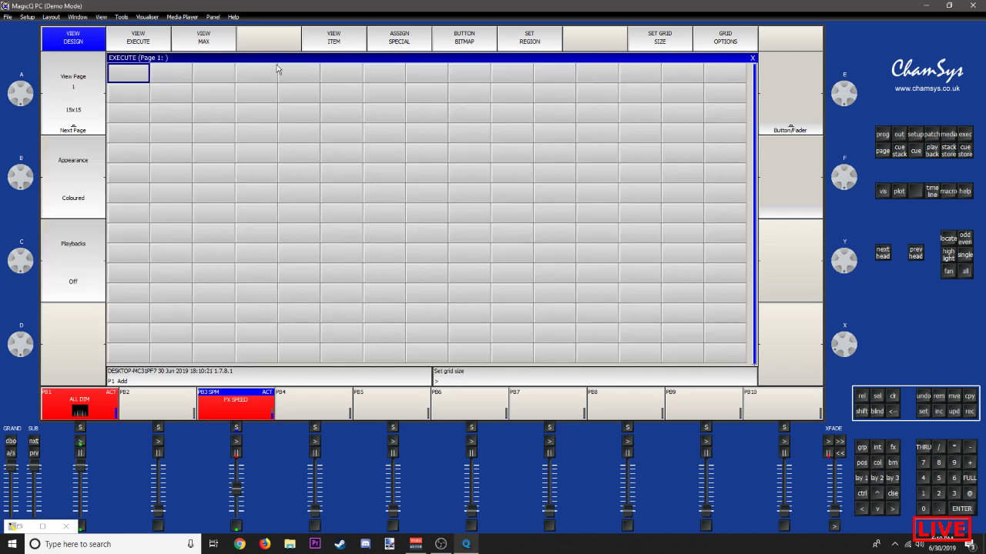
Step: Try setting a button region on the first cell of the Execute grid, and clear that region again
click(167, 142)
click(145, 97)
click(127, 75)
click(513, 44)
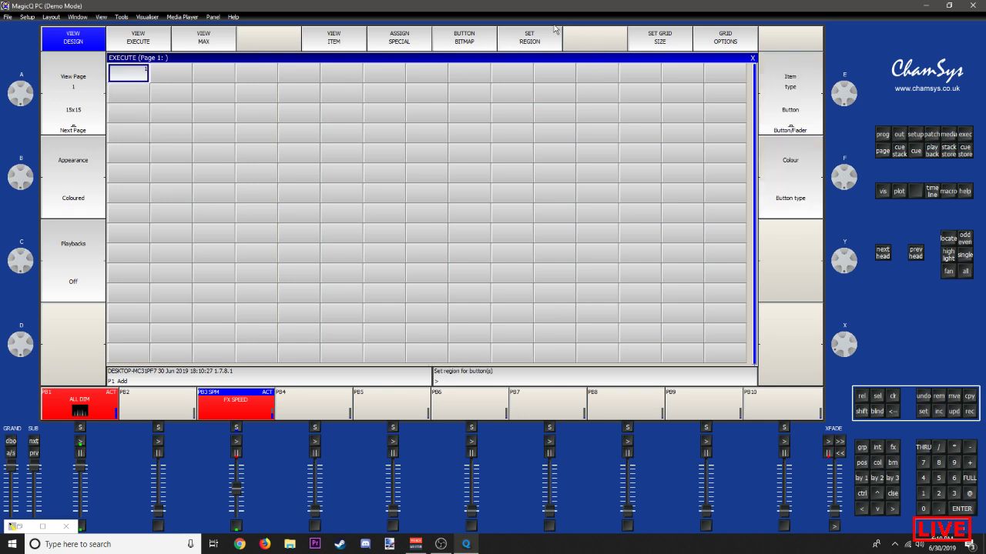
key(shift)
click(535, 44)
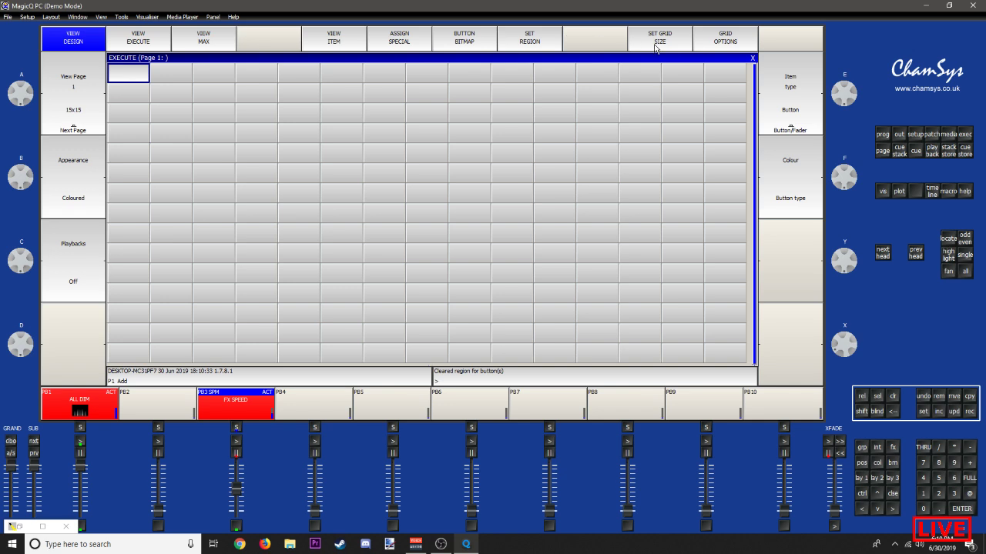
Step: Reset the Execute page 1 grid with size 0/0 and set its grid size to 10/10
click(791, 174)
click(639, 42)
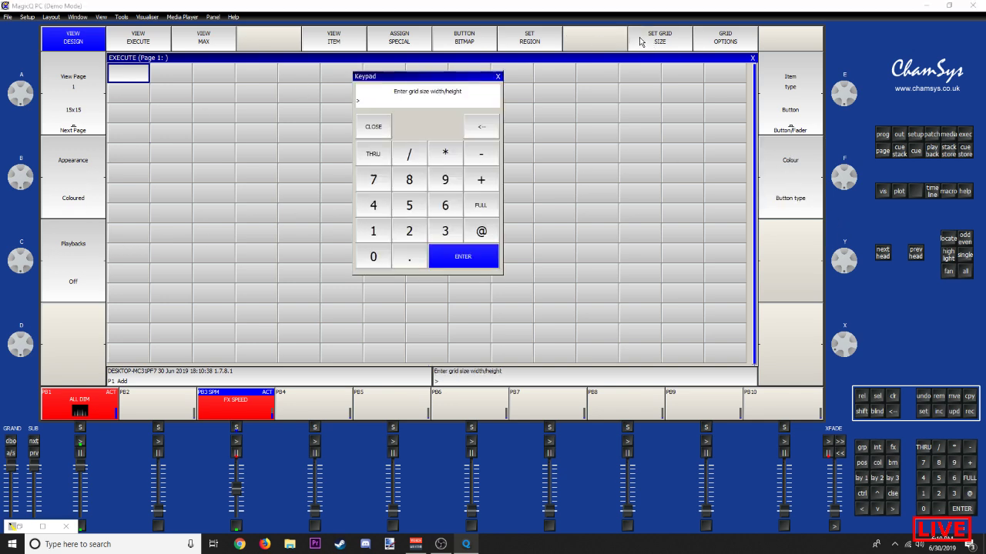
key(Return)
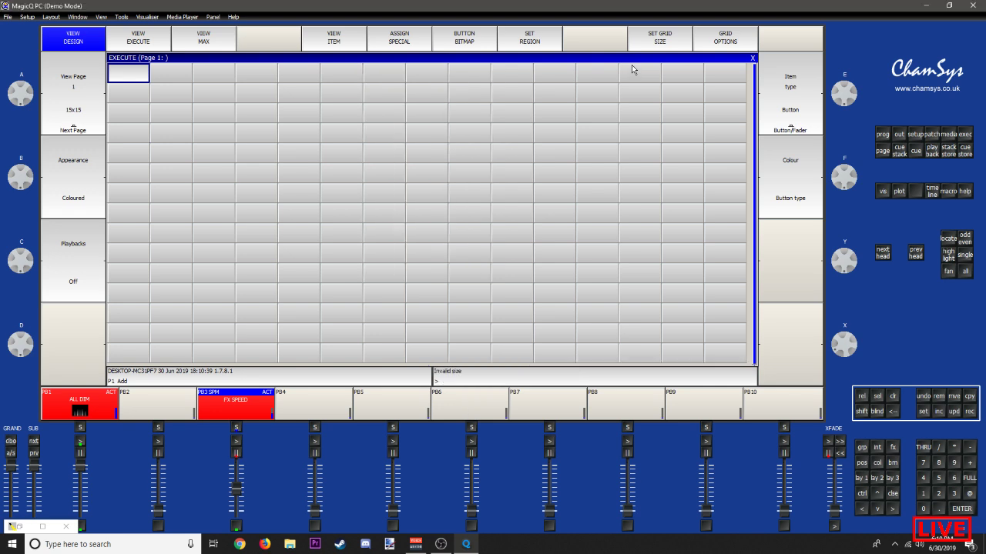
click(648, 39)
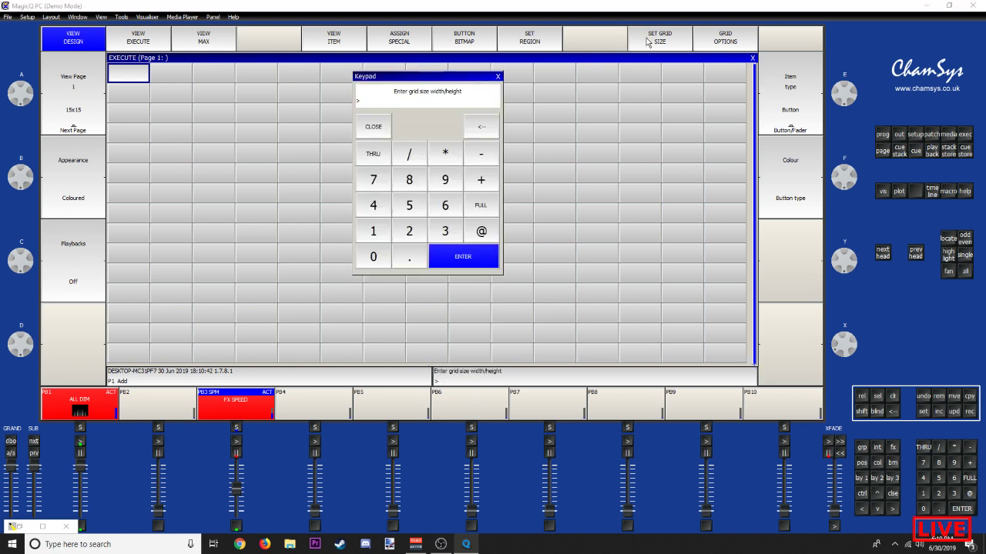
text(0/0)
key(Return)
click(649, 42)
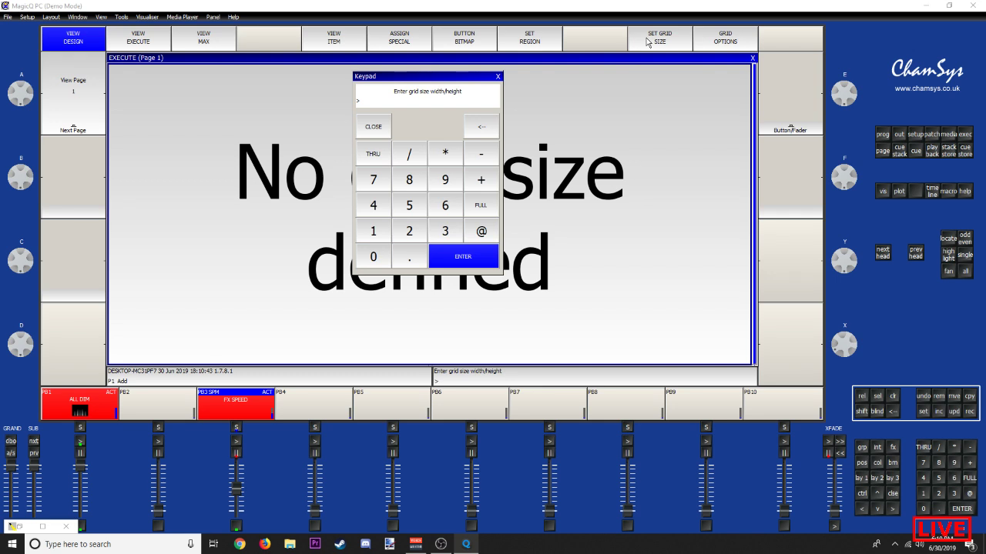
text(10/10)
key(Return)
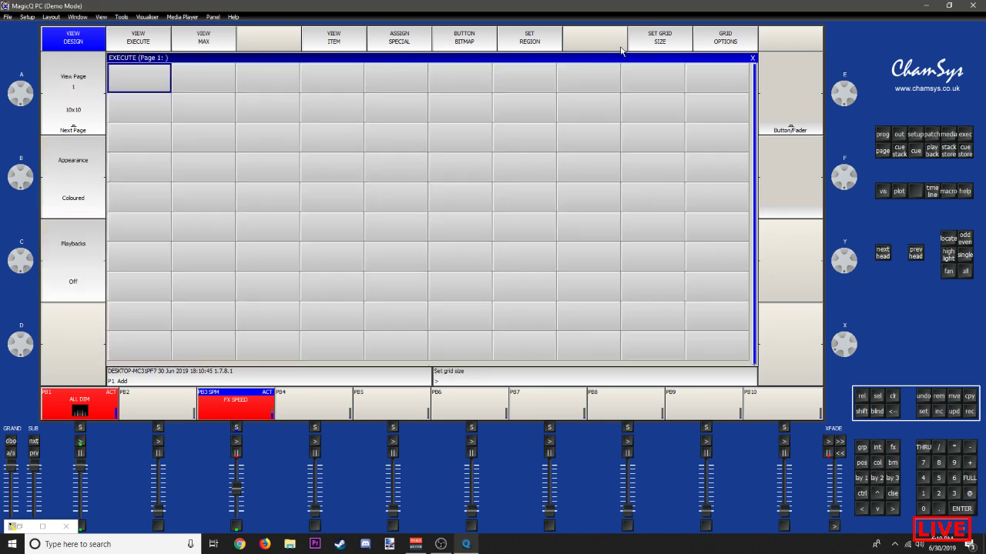
click(158, 84)
click(158, 110)
click(156, 80)
Step: Apply White to the ALL group and record it as a new colour palette in slot C11
key(F1)
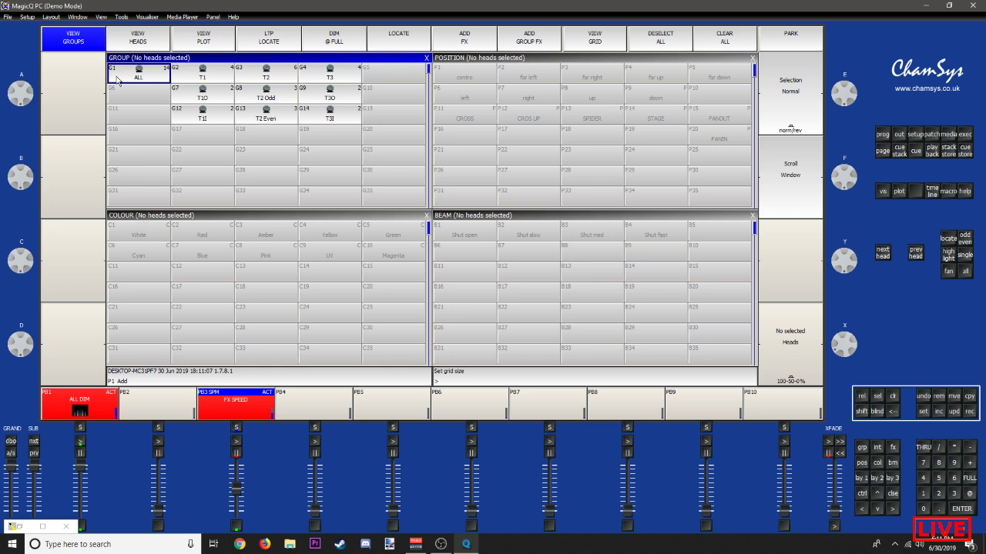
click(140, 79)
click(145, 237)
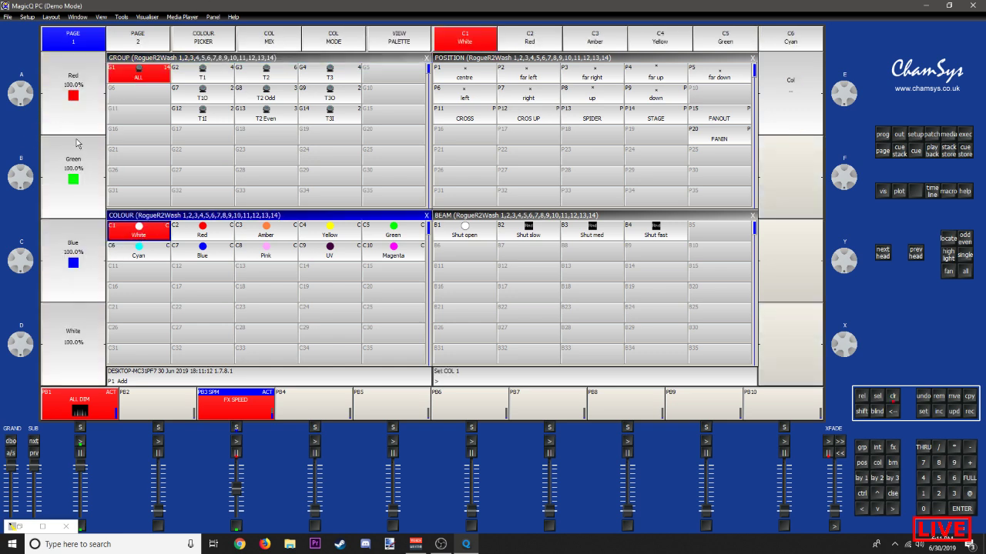
key(r)
click(145, 275)
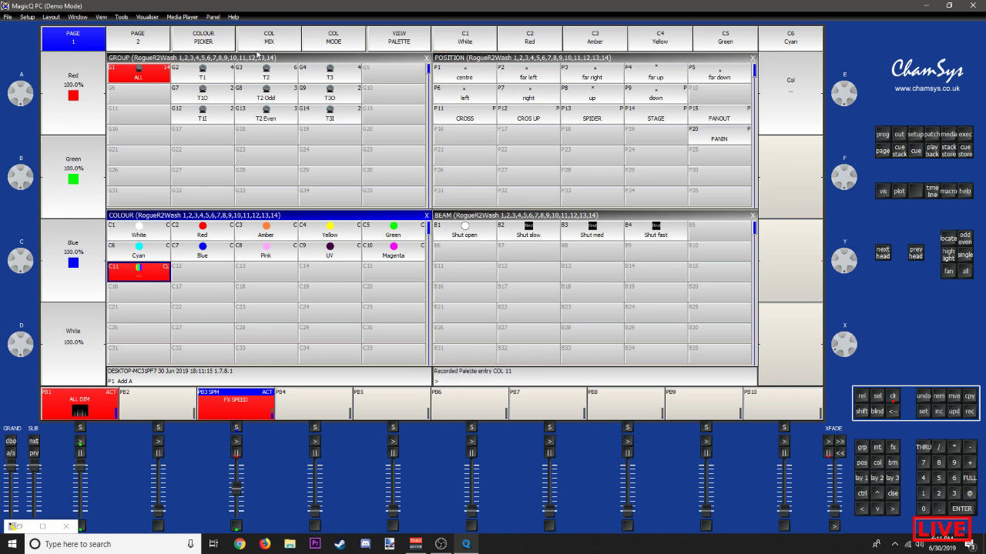
Step: Unlink the C11 colour palette from White so it holds its own values, and close the palette view
click(399, 43)
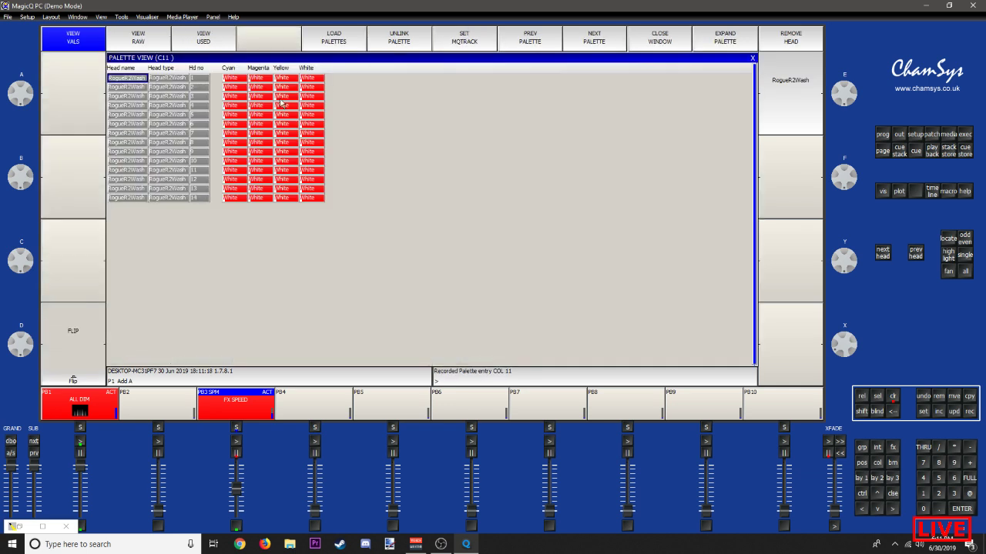
mouse_move(234, 78)
mouse_down()
mouse_move(329, 176)
mouse_move(326, 195)
mouse_move(283, 96)
mouse_move(231, 77)
mouse_up()
click(225, 77)
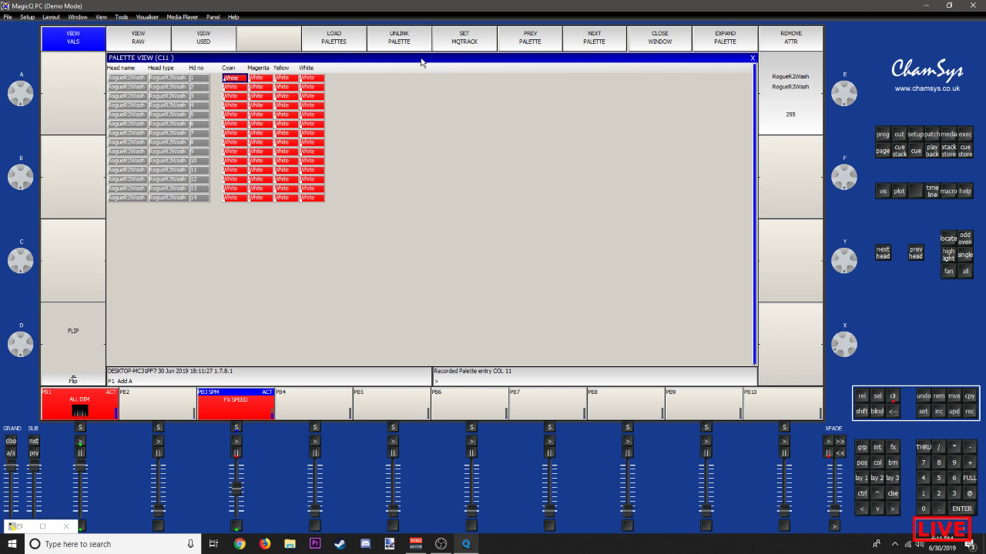
click(402, 40)
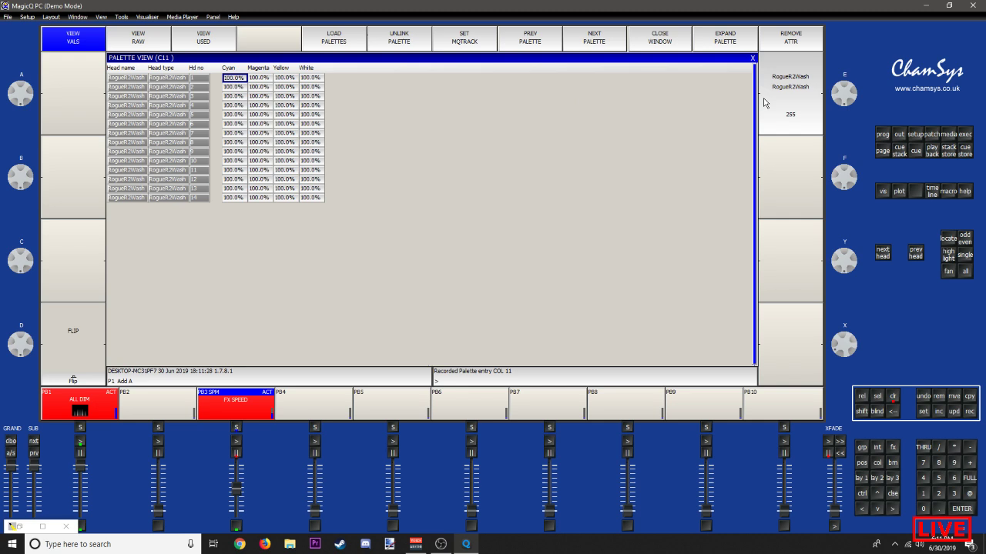
click(753, 59)
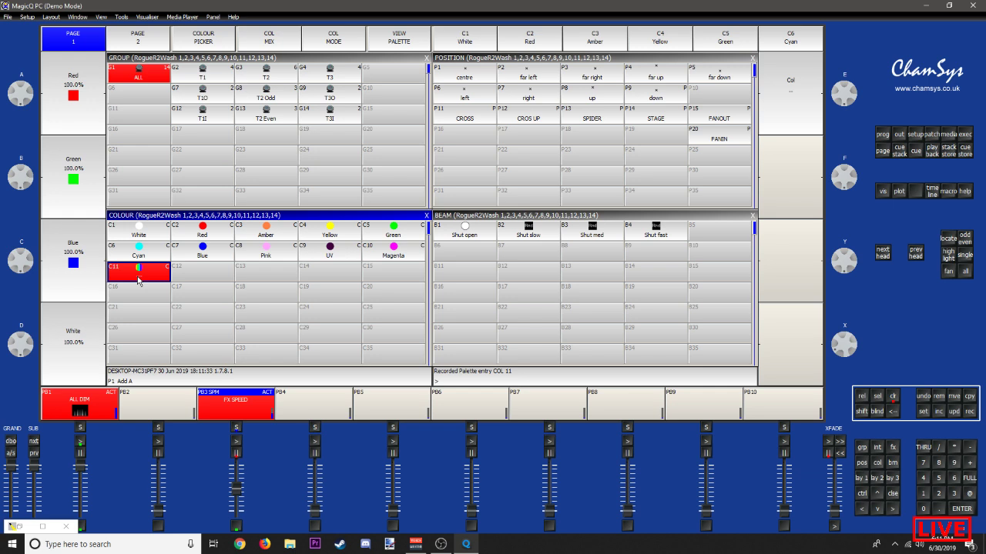
Step: Assign the rainbow-striped icon to the C11 colour palette
key(s)
click(140, 276)
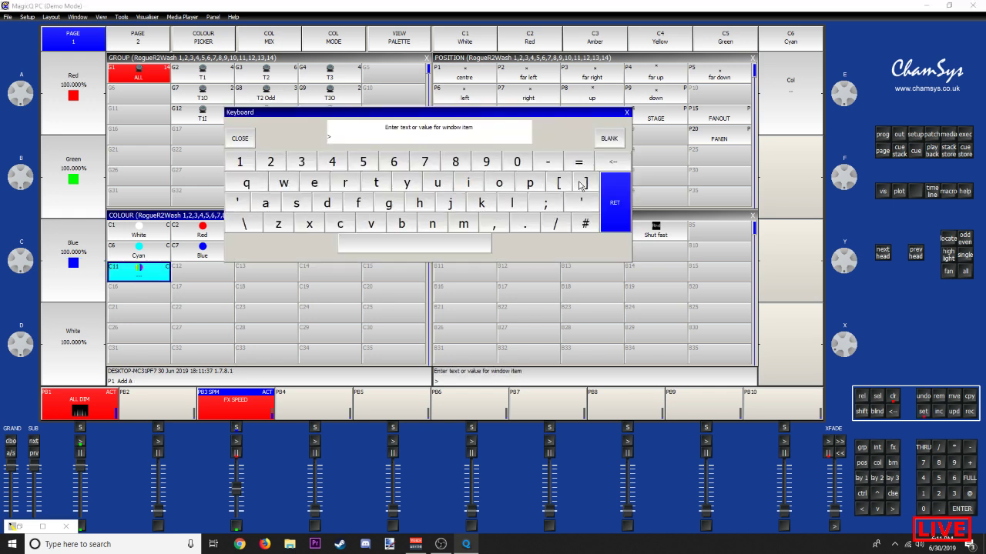
click(627, 113)
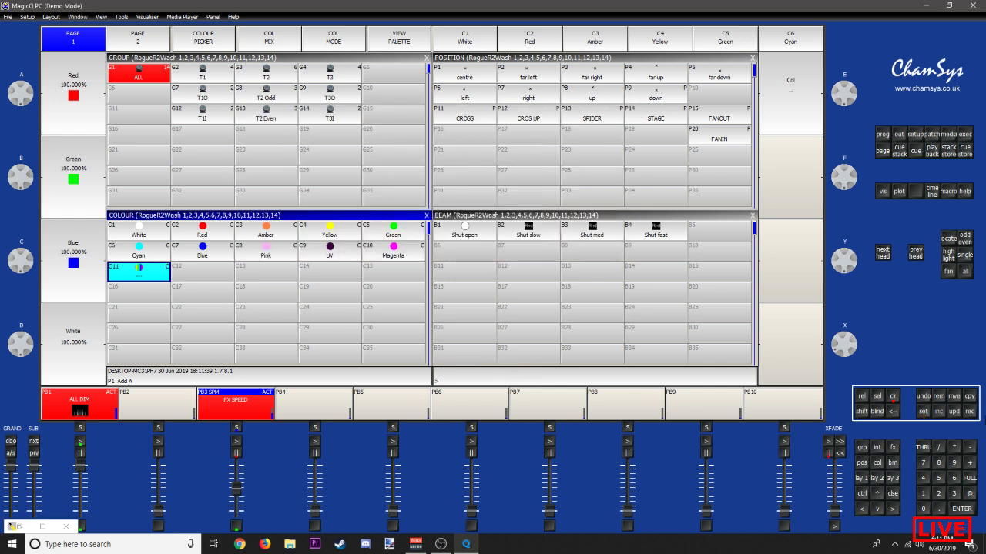
shift+click(924, 415)
click(130, 277)
click(130, 280)
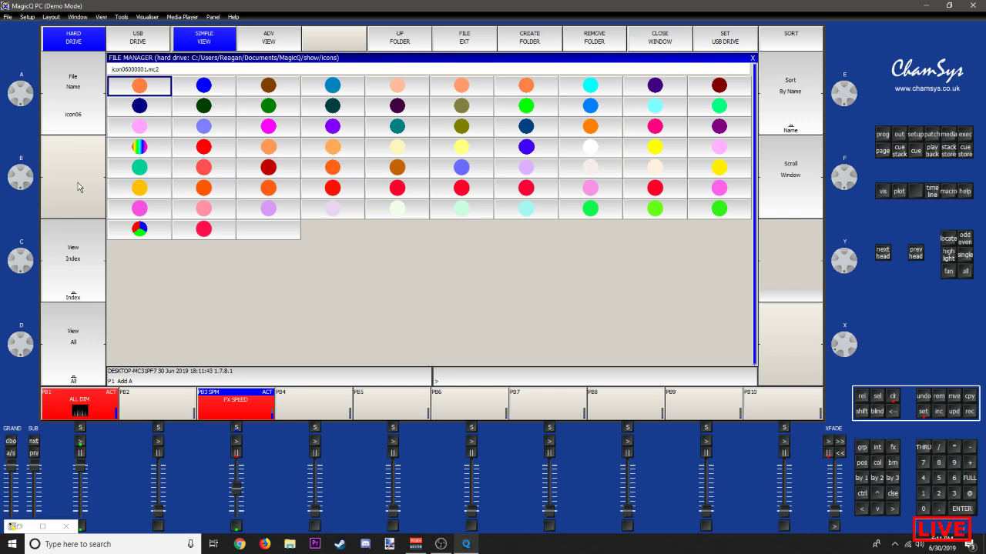
click(137, 148)
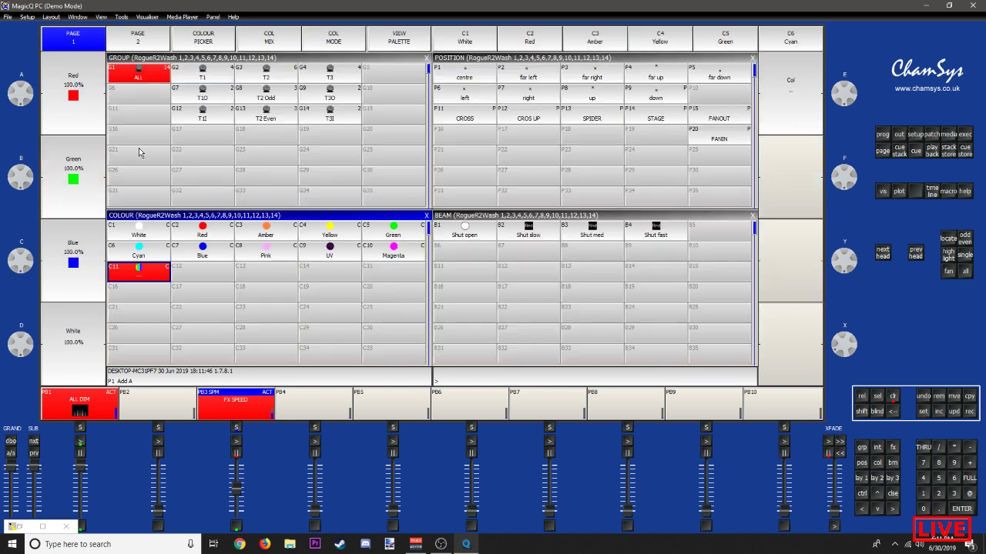
Step: Name the C11 colour palette TEMP 1
click(207, 279)
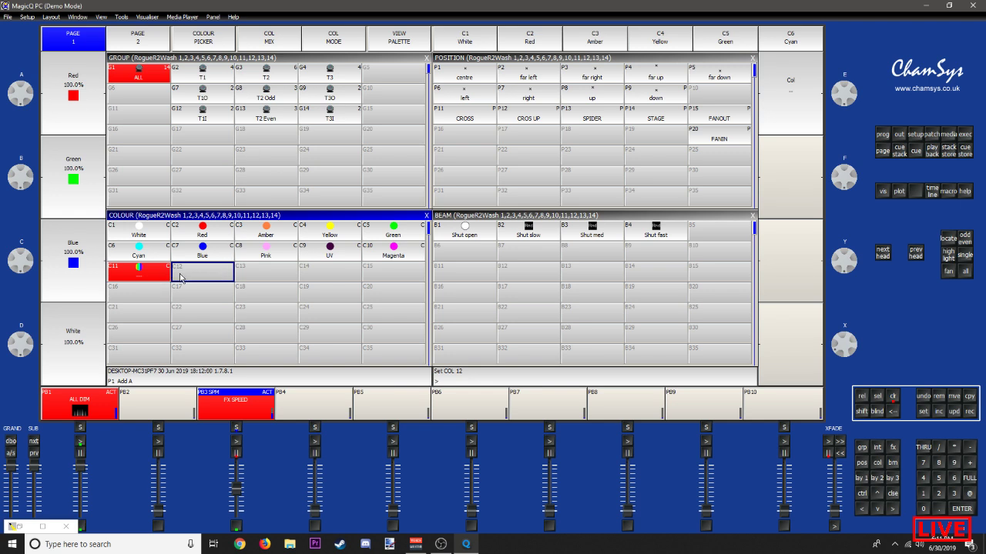
click(134, 284)
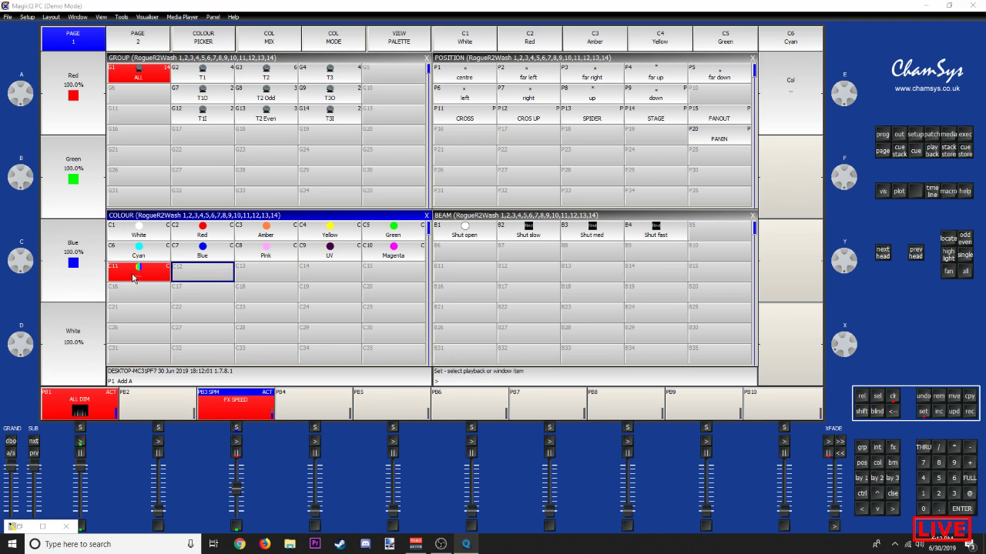
text(TMP)
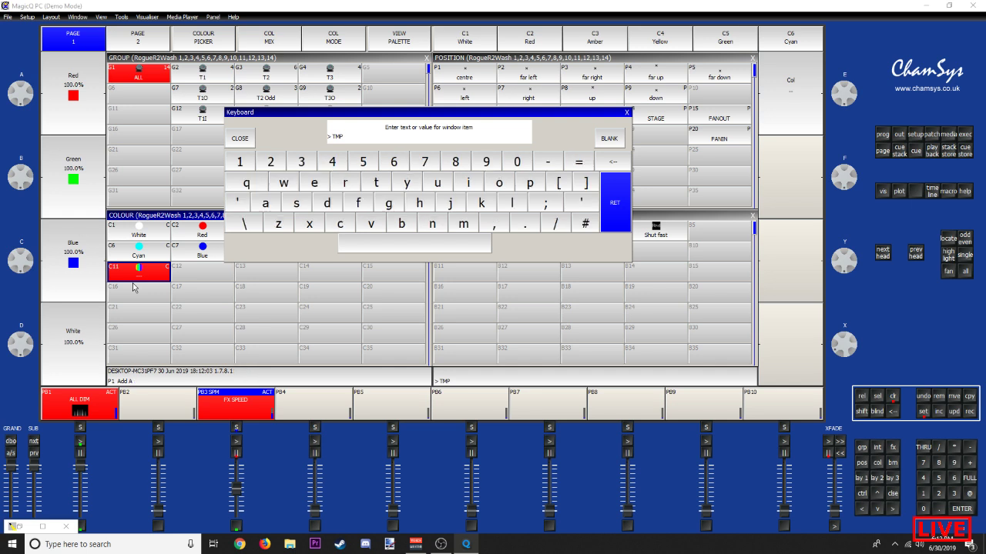
key(BackSpace)
key(BackSpace)
text(E)
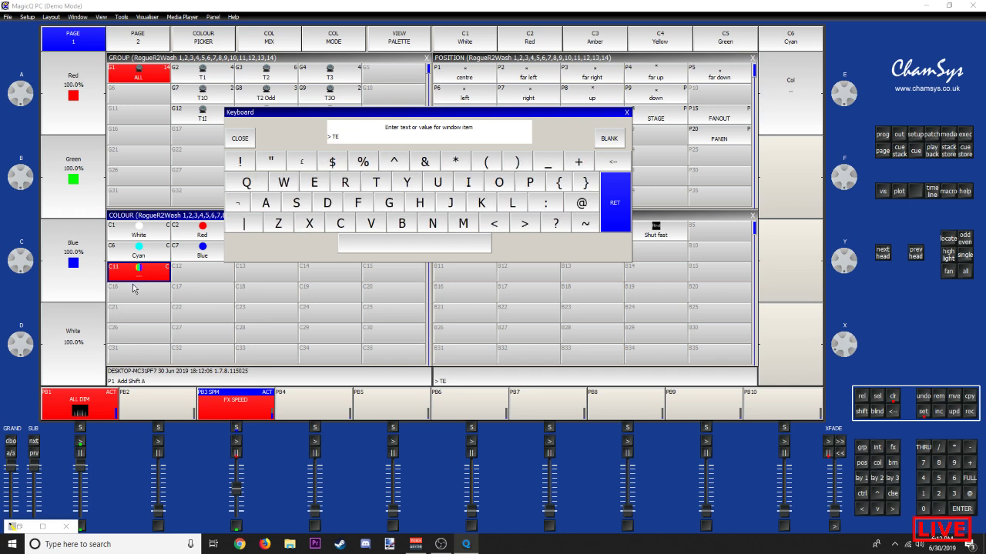
text(MP)
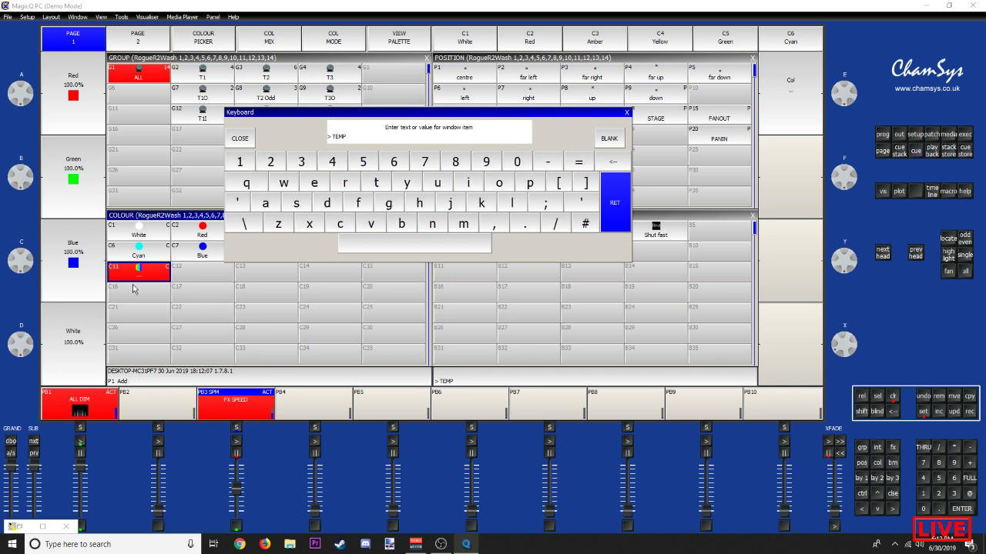
text(O 1 1)
key(Return)
Step: Record the current colour of all heads as new palettes in slots C12 and C13
click(216, 281)
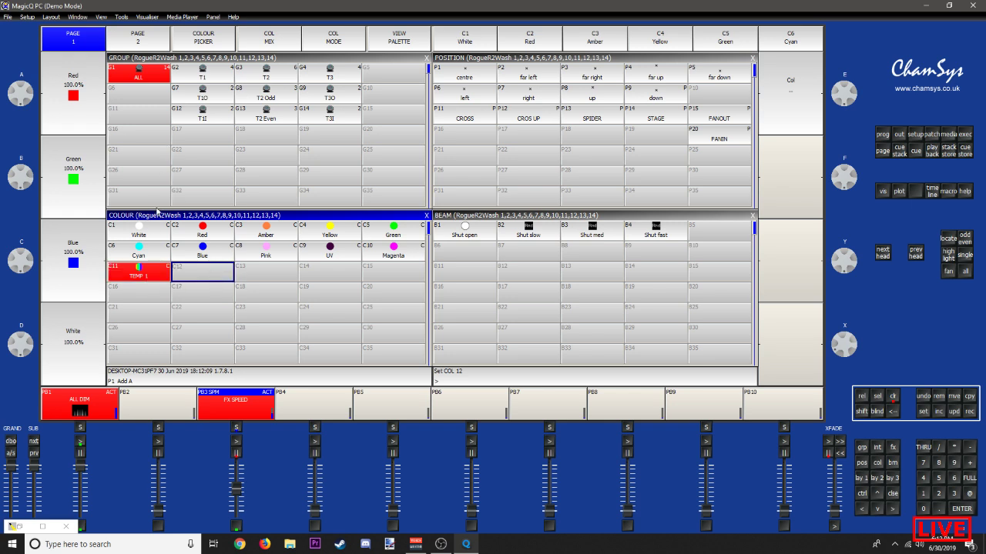
key(r)
click(208, 277)
key(r)
click(248, 271)
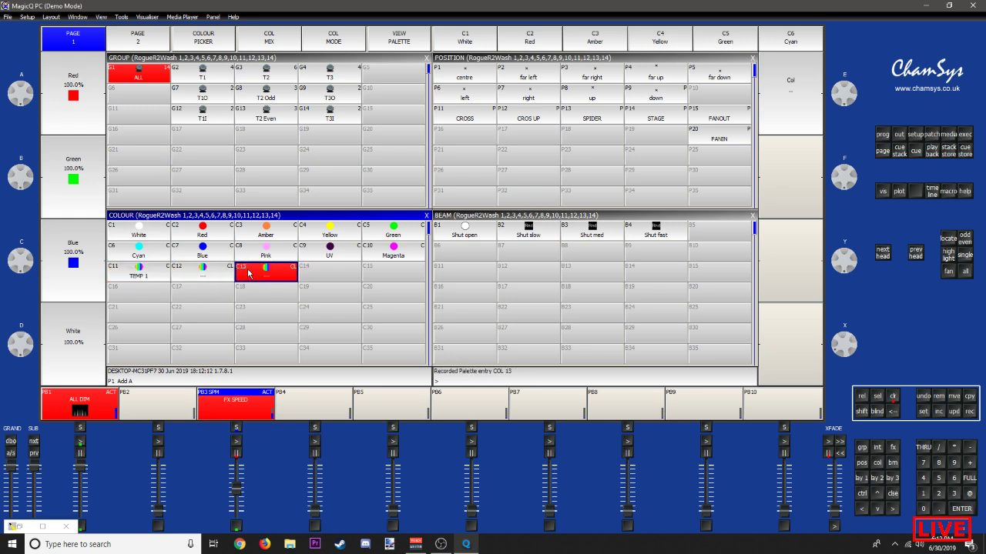
Step: Name the C12 colour palette TEMP 2 and the C13 colour palette TEMP 3
key(s)
click(193, 278)
text(TEMP)
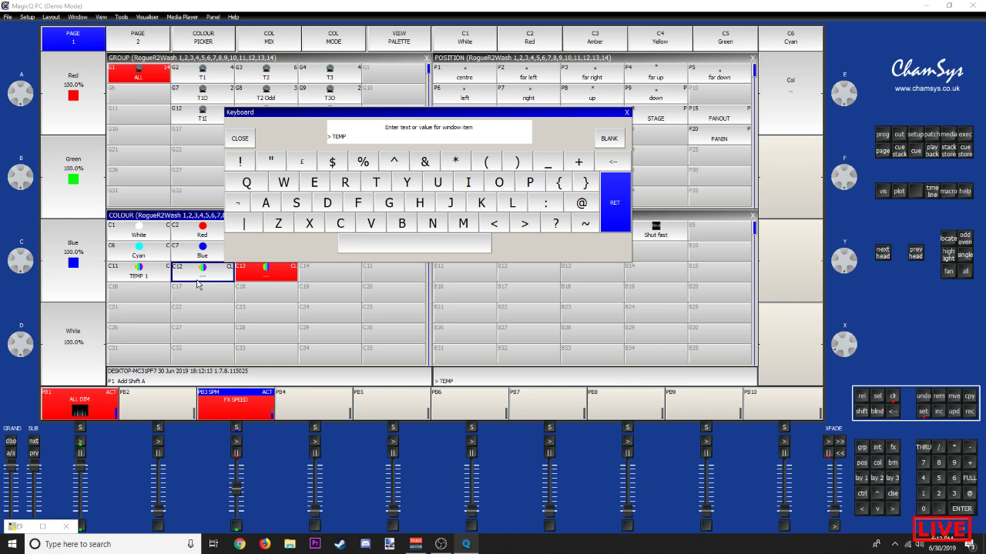
text( 2)
key(Return)
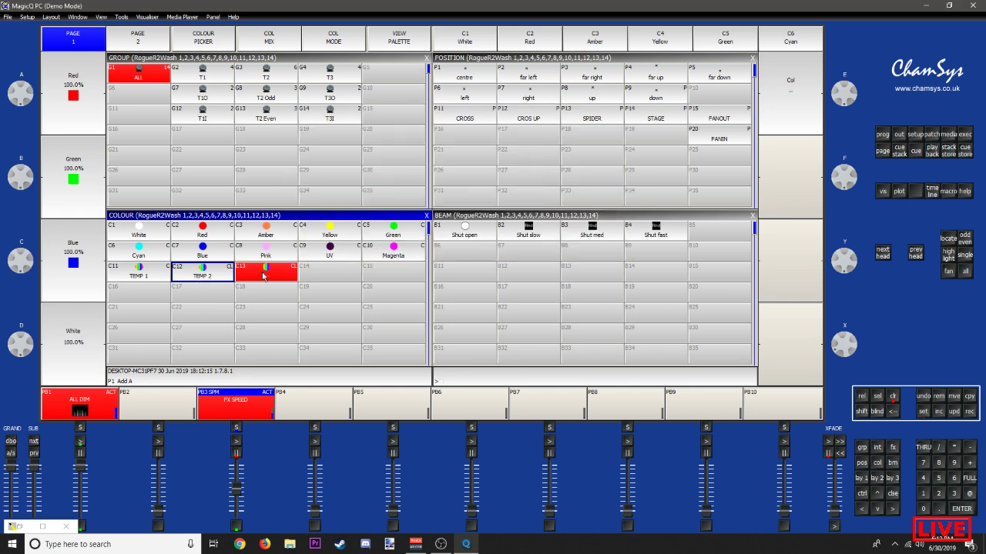
key(s)
click(258, 279)
text(TEMP 3)
key(Return)
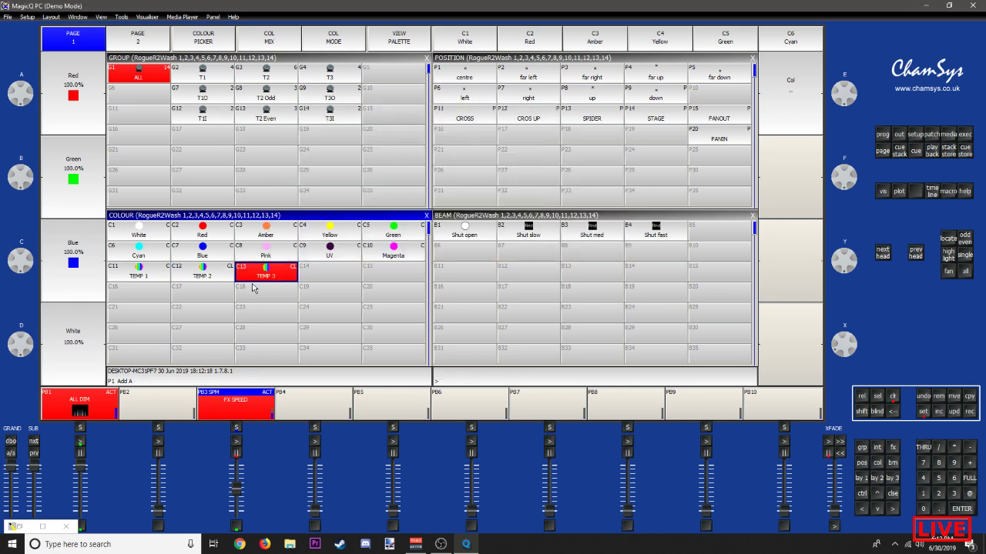
Step: Unlink the TEMP 3 and TEMP 2 colour palettes from the palettes they reference
click(404, 43)
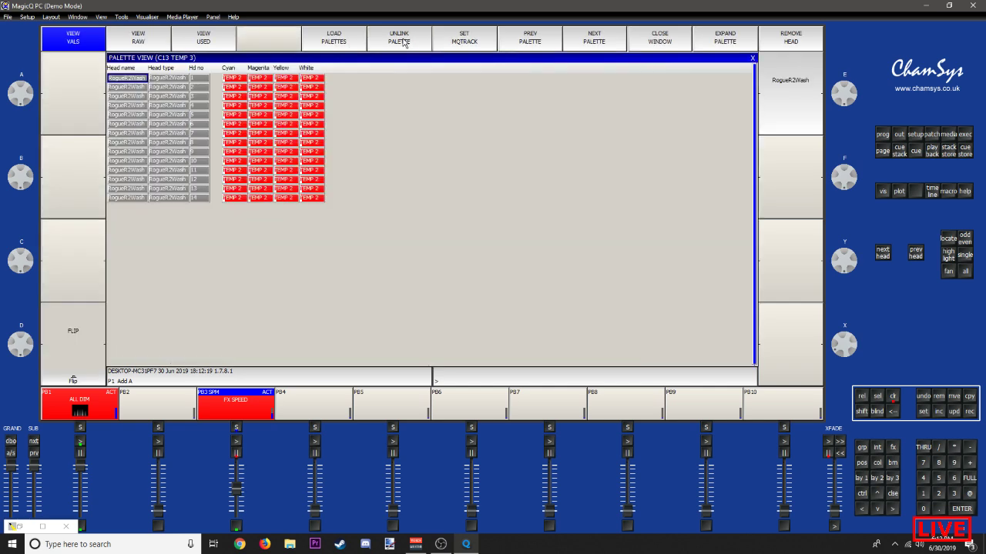
click(753, 59)
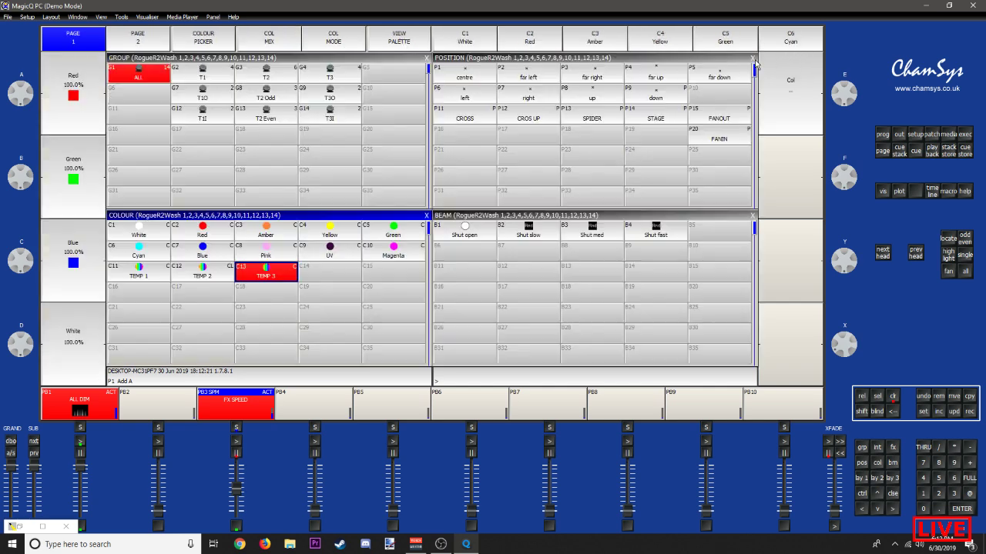
click(192, 278)
click(393, 42)
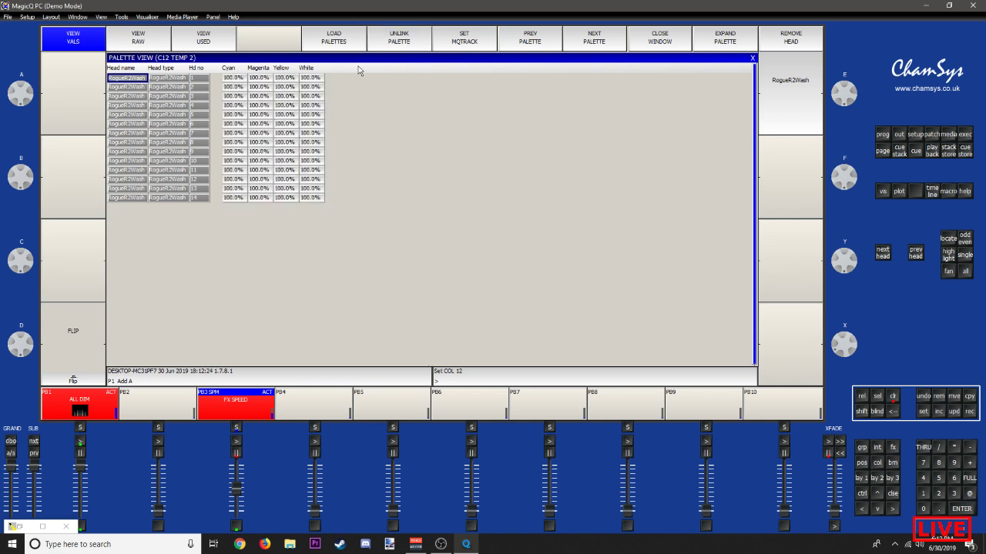
Step: Close the palette view and apply the TEMP 3, TEMP 2 and TEMP 1 colour palettes in turn to the selected heads
click(753, 60)
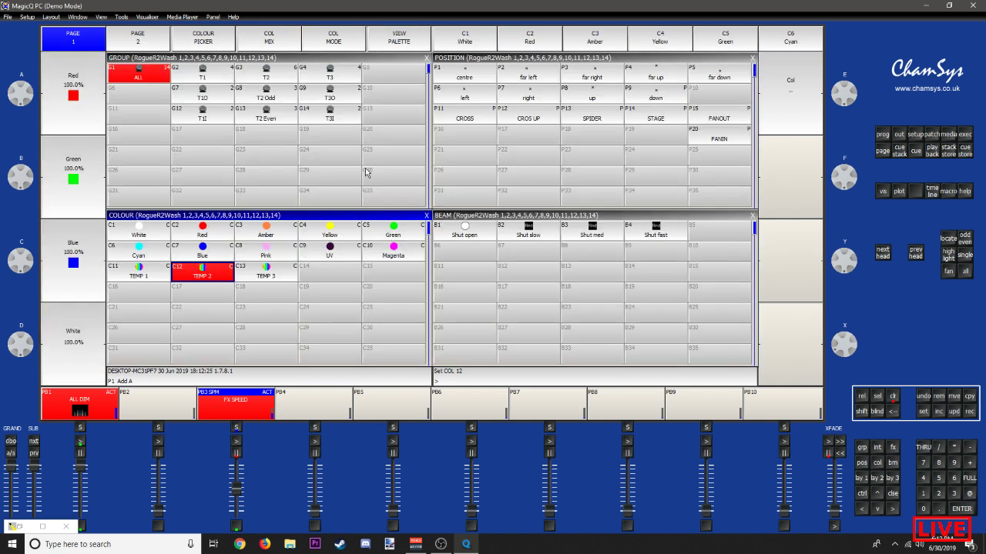
click(257, 273)
click(206, 278)
click(130, 270)
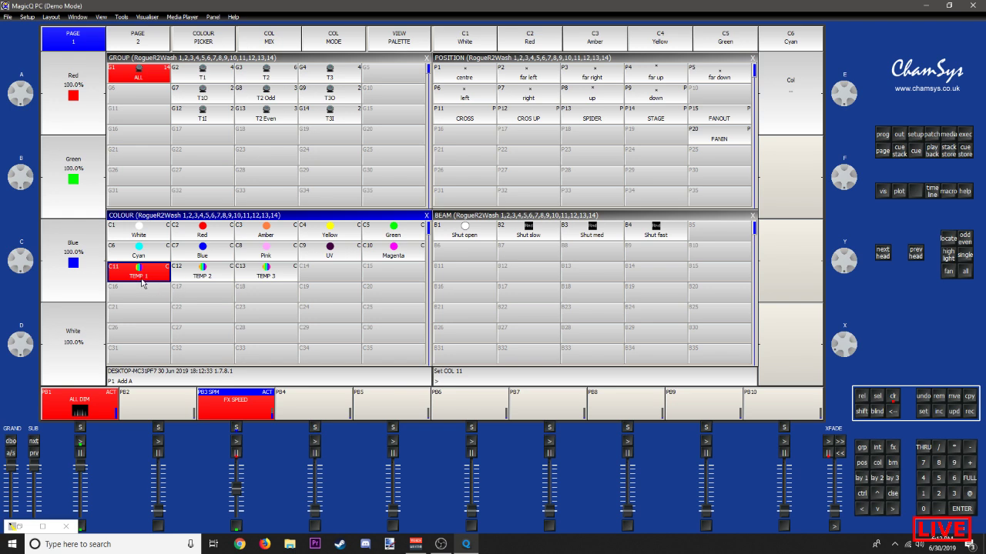
Step: Switch the selected heads back and forth between the TEMP 1, TEMP 2 and TEMP 3 colour palettes, ending on TEMP 1
click(222, 280)
click(269, 280)
click(212, 275)
click(154, 275)
click(132, 237)
click(119, 275)
click(193, 276)
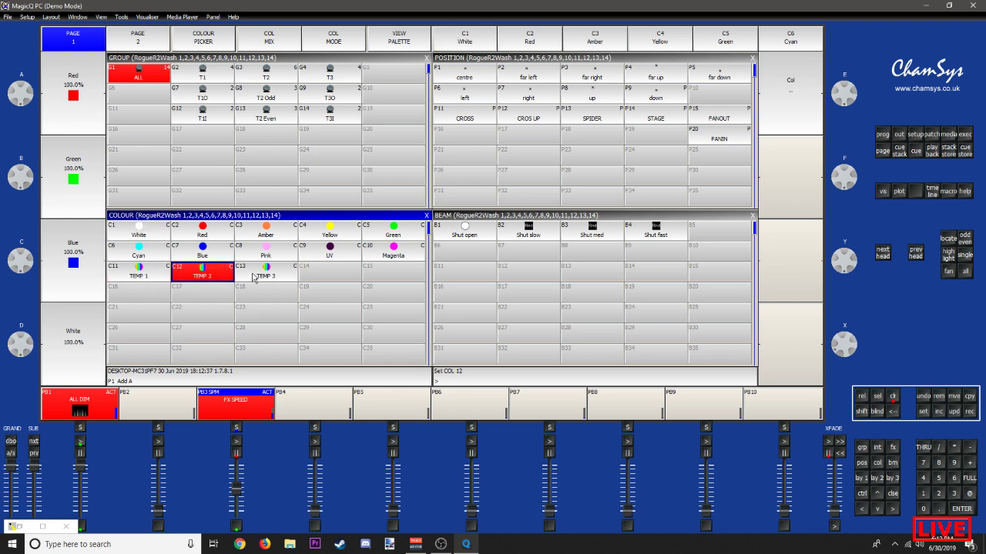
click(252, 275)
click(194, 275)
click(121, 275)
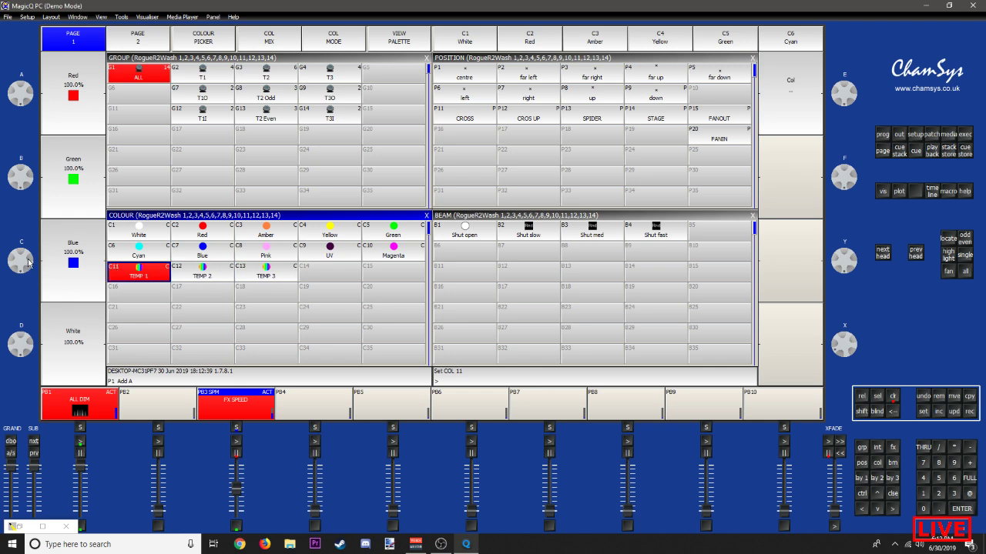
click(139, 296)
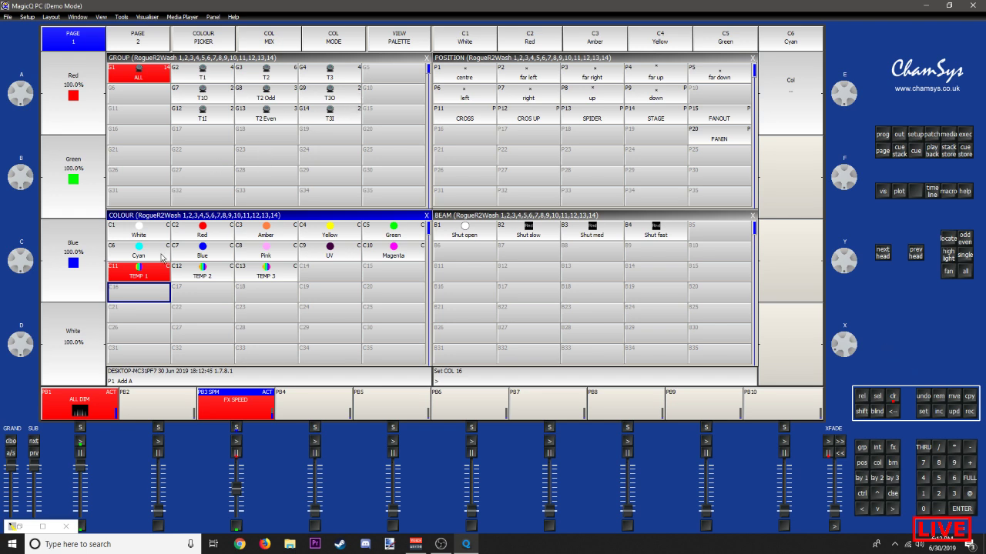
Step: Add the 3col colour FX to the ALL group using the White, Red and Yellow palettes
click(137, 72)
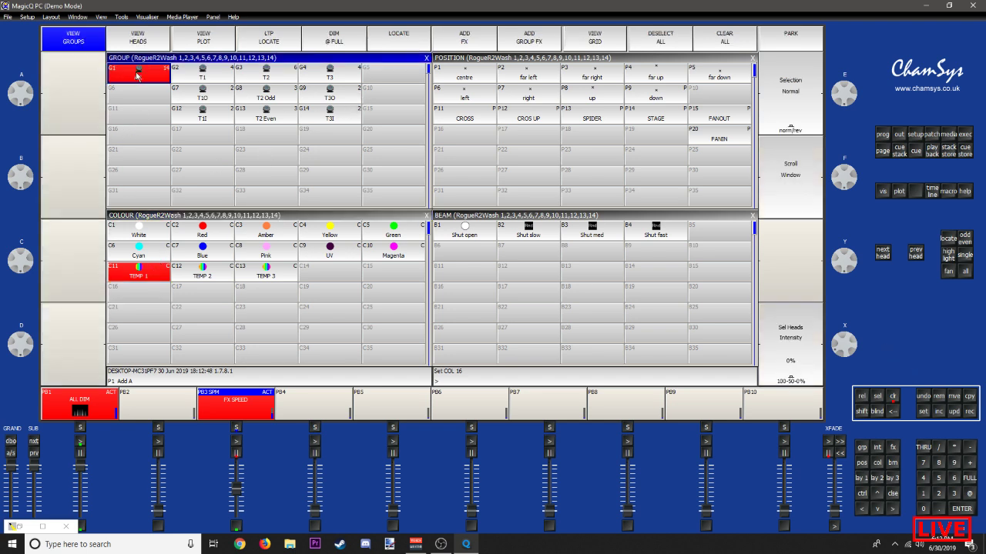
click(450, 32)
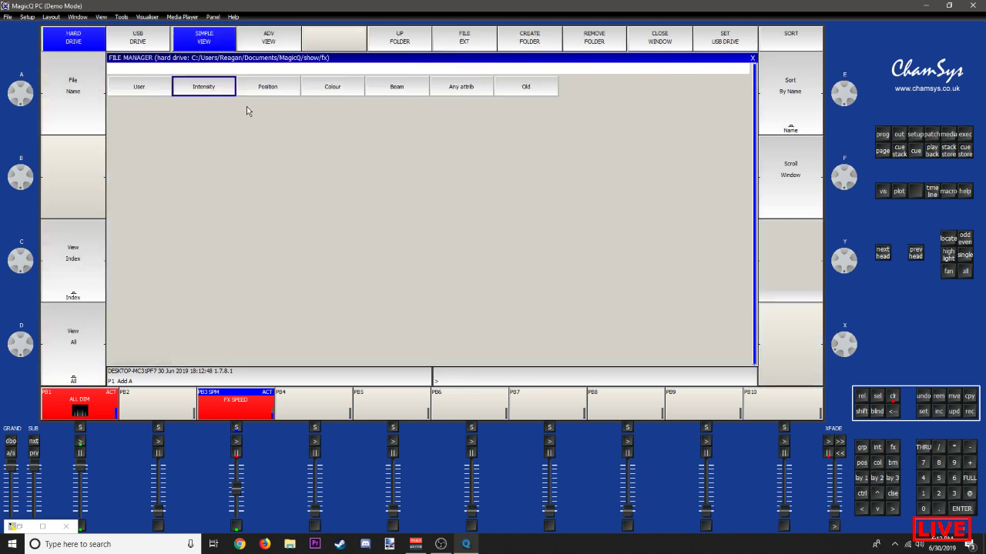
click(323, 87)
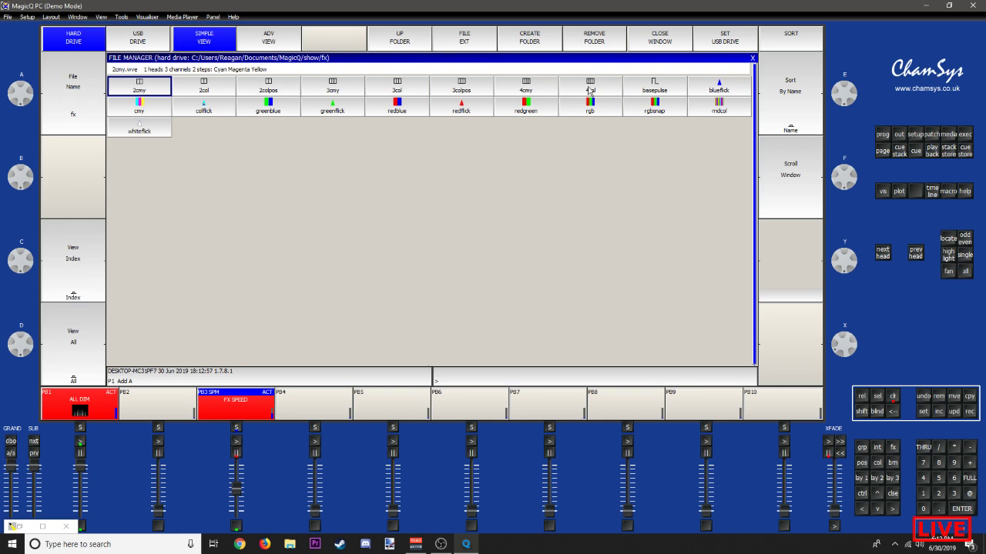
click(400, 93)
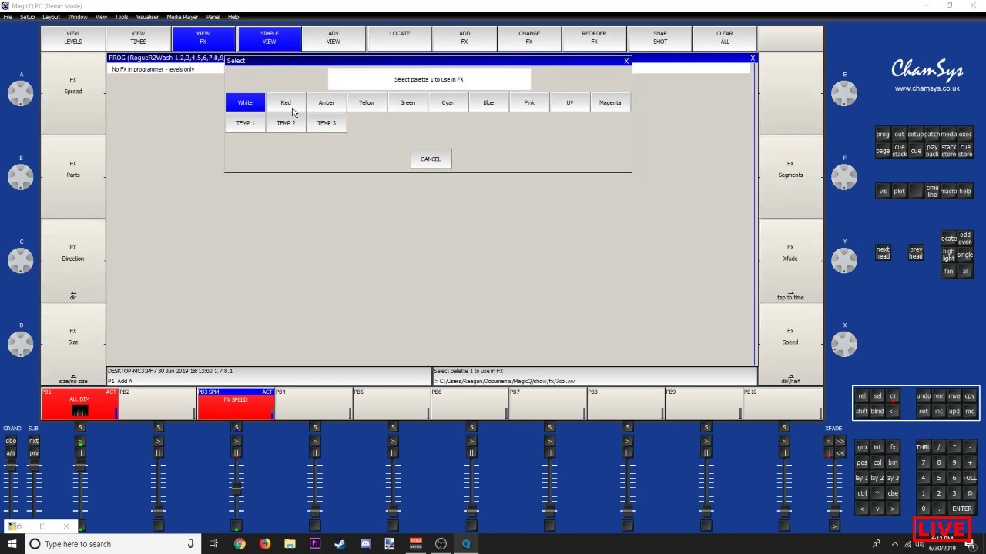
click(253, 104)
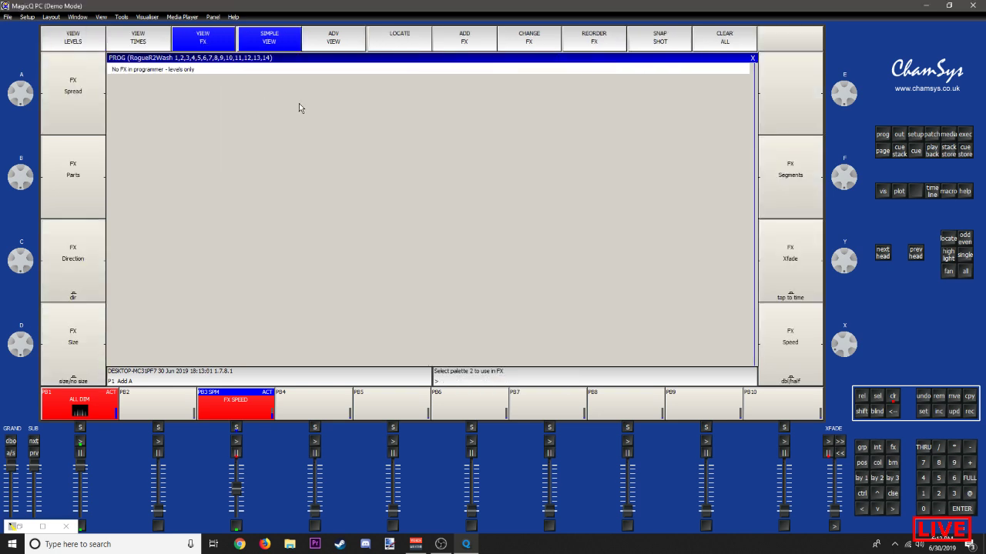
click(283, 107)
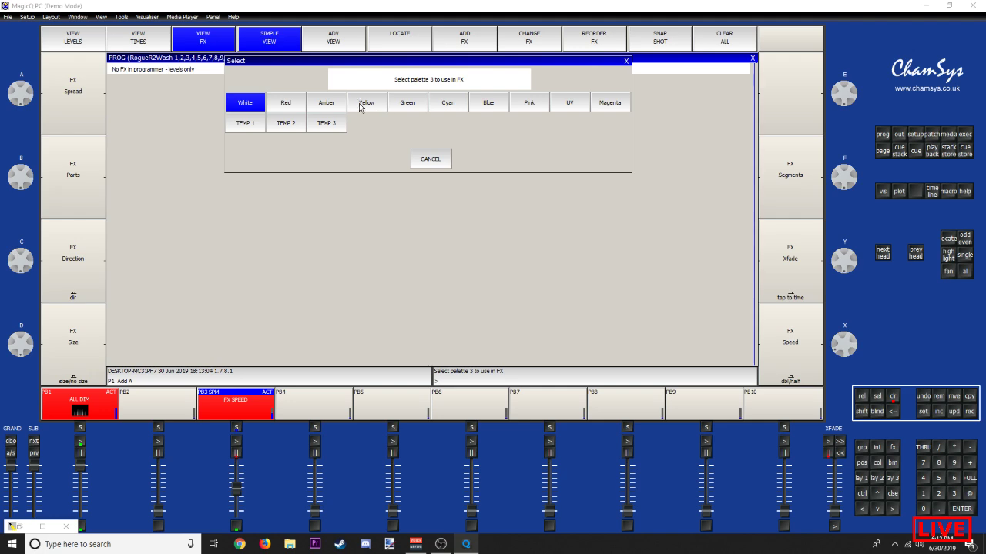
click(361, 106)
Step: Reopen the visualiser and place its window beside the FX settings to show the rig at an angle
click(141, 17)
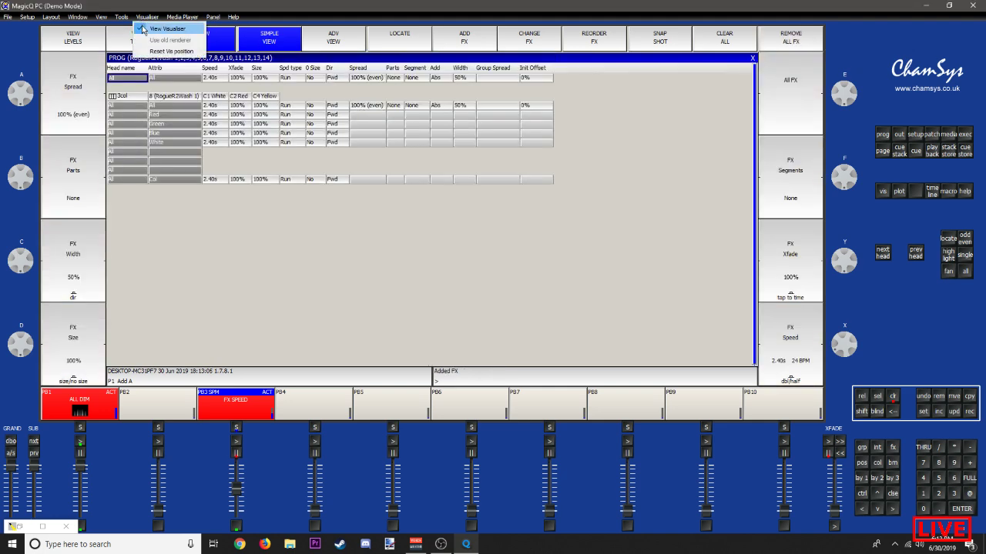
click(145, 29)
click(145, 17)
click(146, 29)
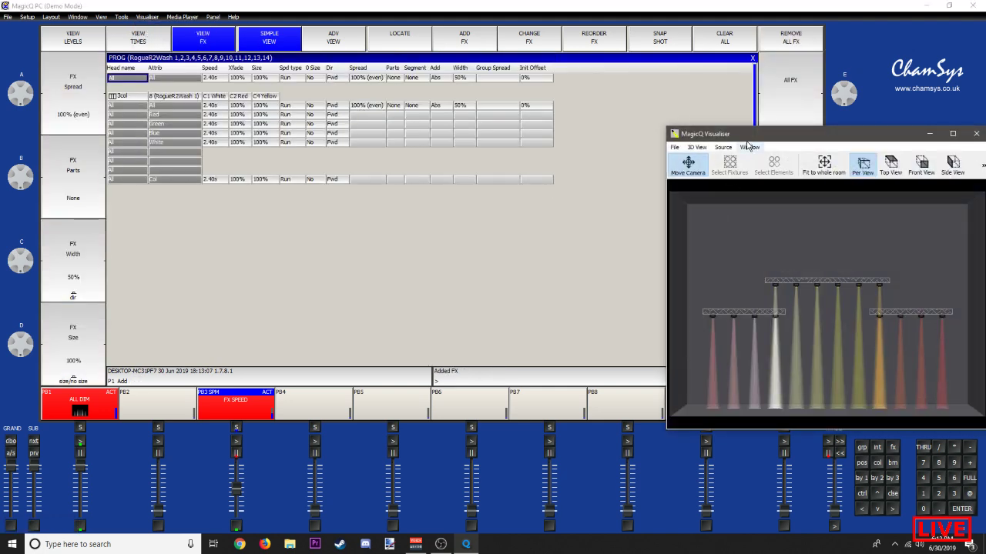
drag(746, 134, 640, 131)
drag(678, 346, 650, 445)
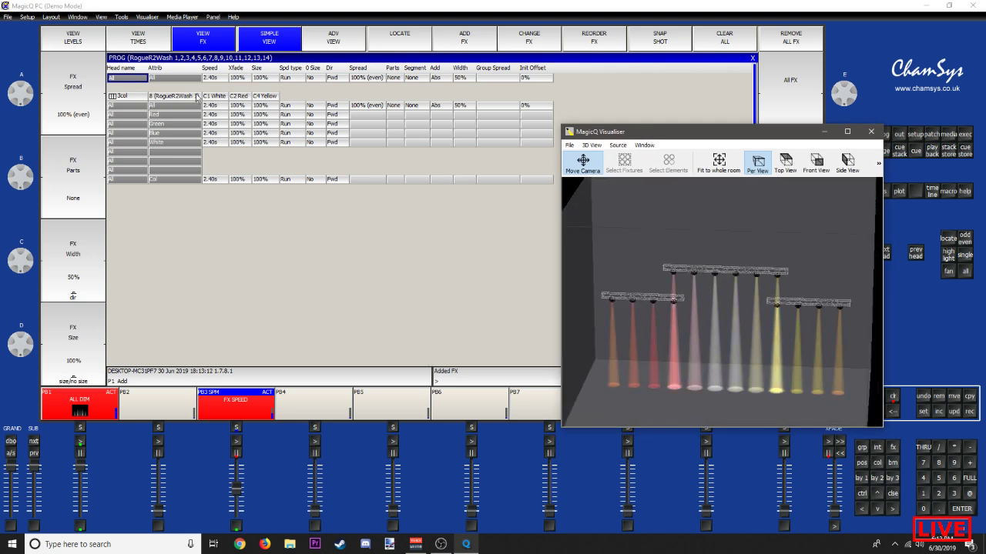
Step: Set the speed of the whole 3col FX to 0.1 s
click(212, 78)
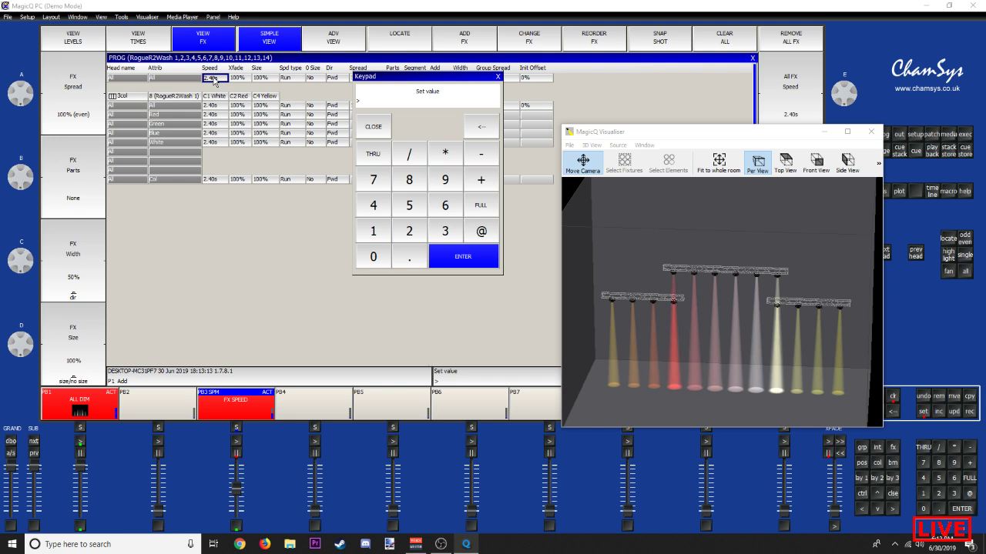
text(.1)
key(Return)
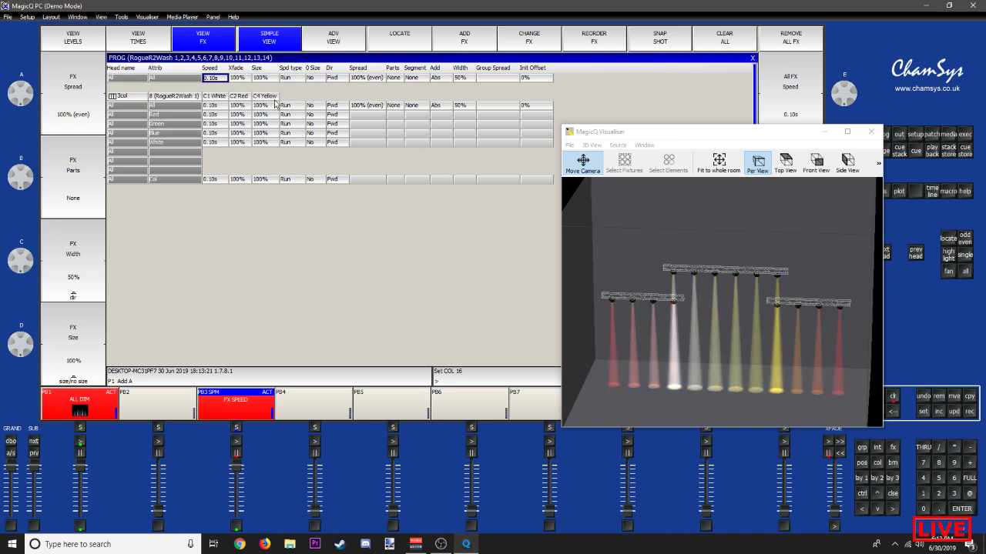
Step: Try FX spreads of 0% and 50%, and return the spread to 100%
double_click(359, 80)
text(0)
key(Return)
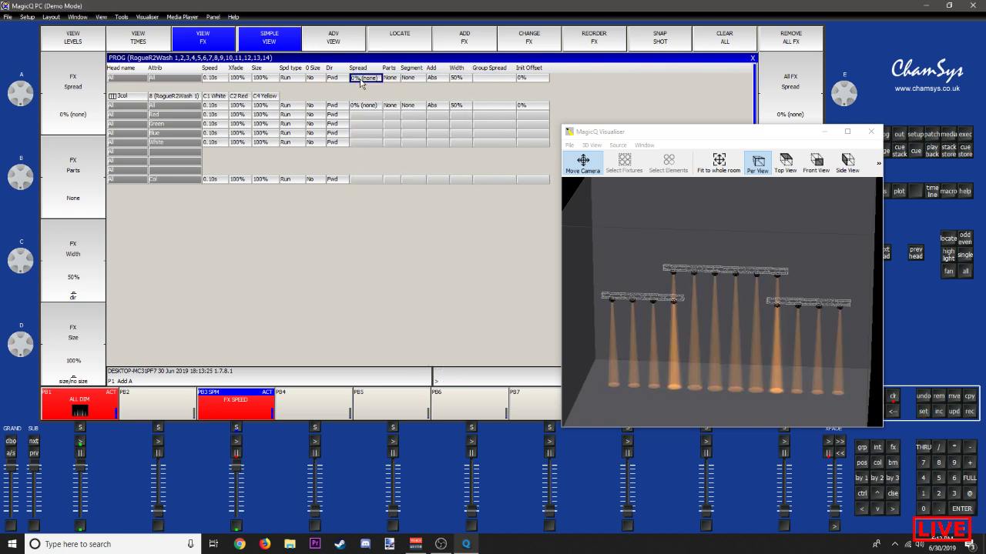
click(360, 80)
text(50)
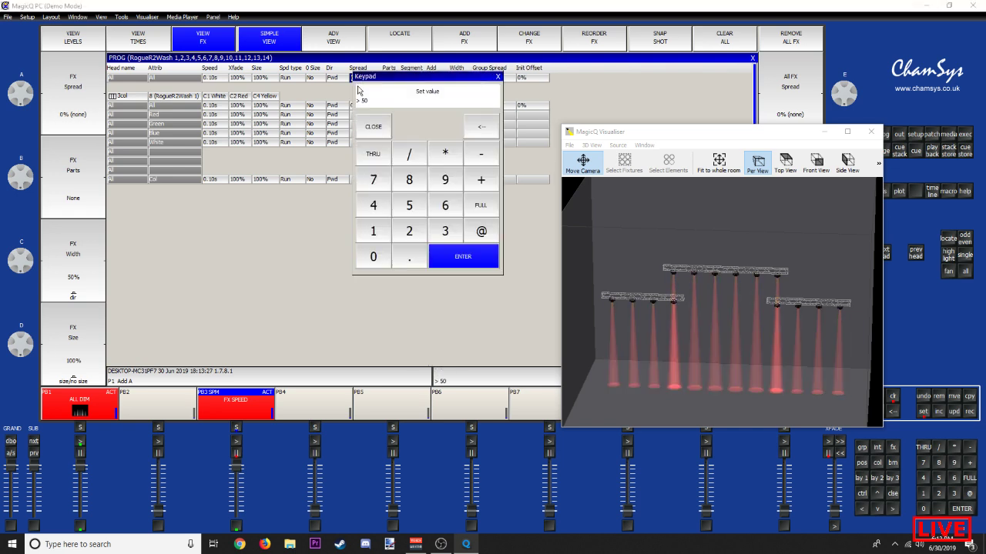
key(Return)
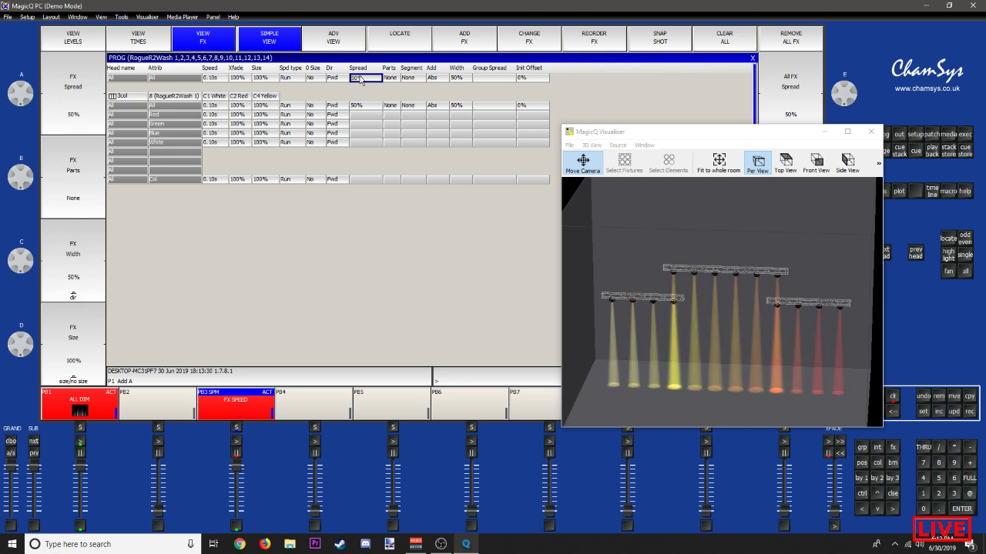
click(360, 80)
text(100)
key(Return)
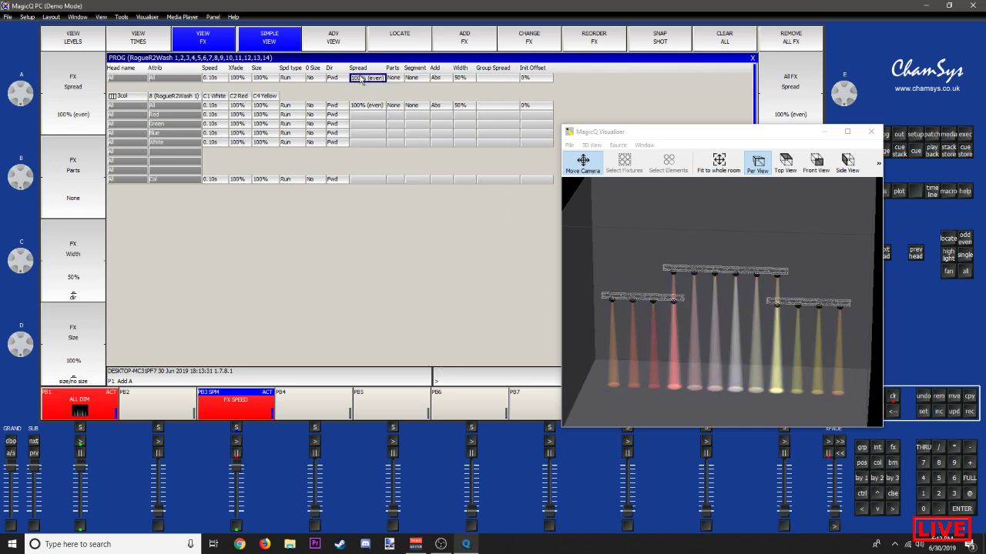
Step: Try the Normal, Plus and Minus add modes on the FX, and set it back to Abs
click(438, 77)
click(366, 154)
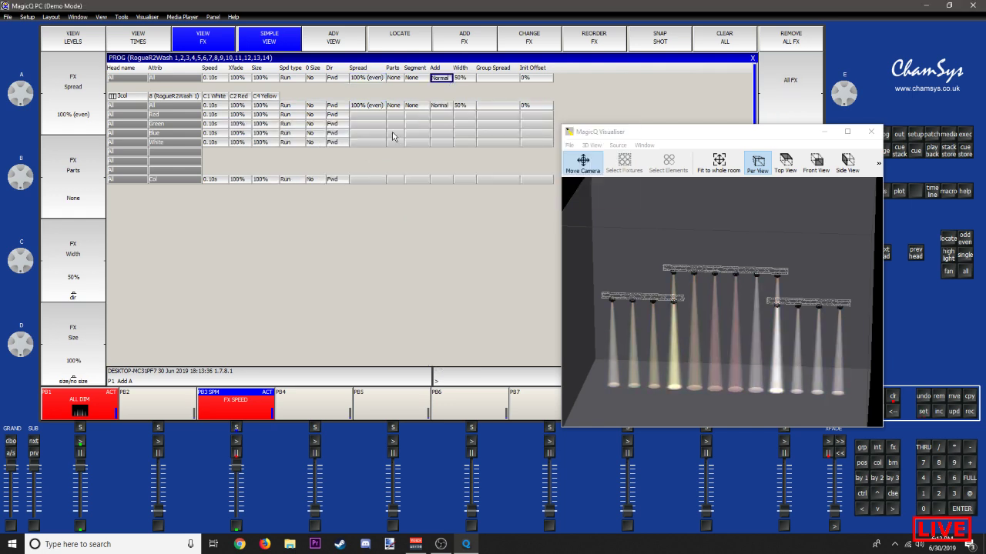
click(443, 79)
click(403, 154)
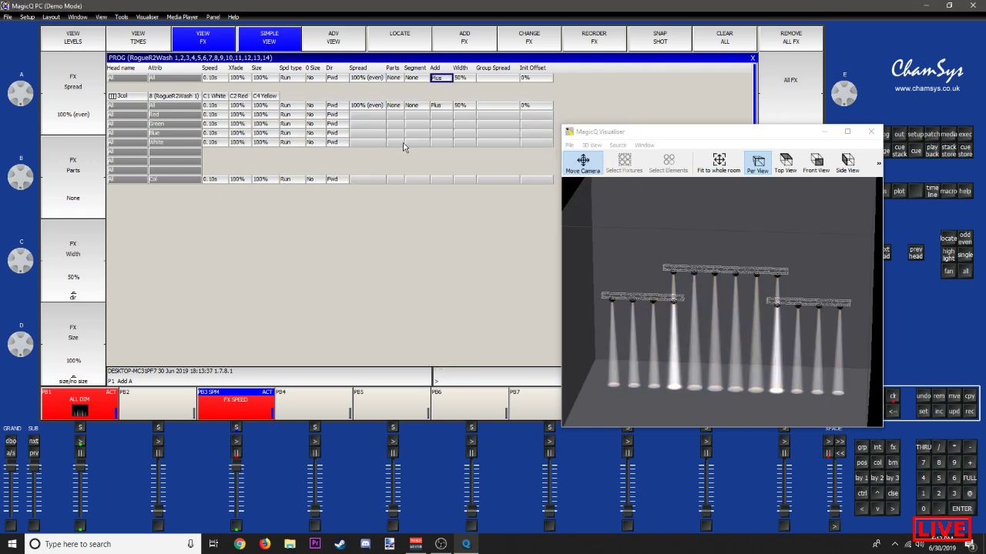
click(438, 82)
click(440, 158)
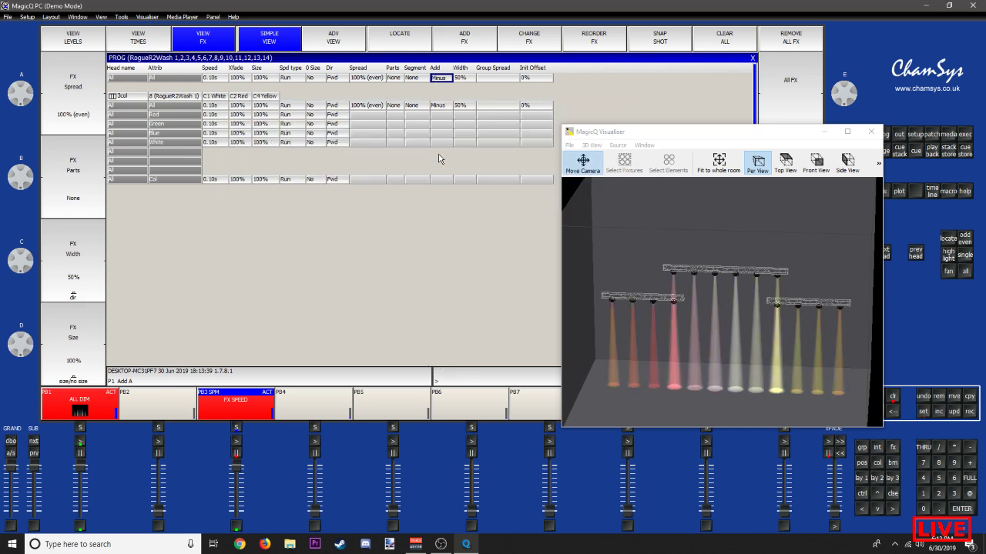
click(438, 82)
click(483, 156)
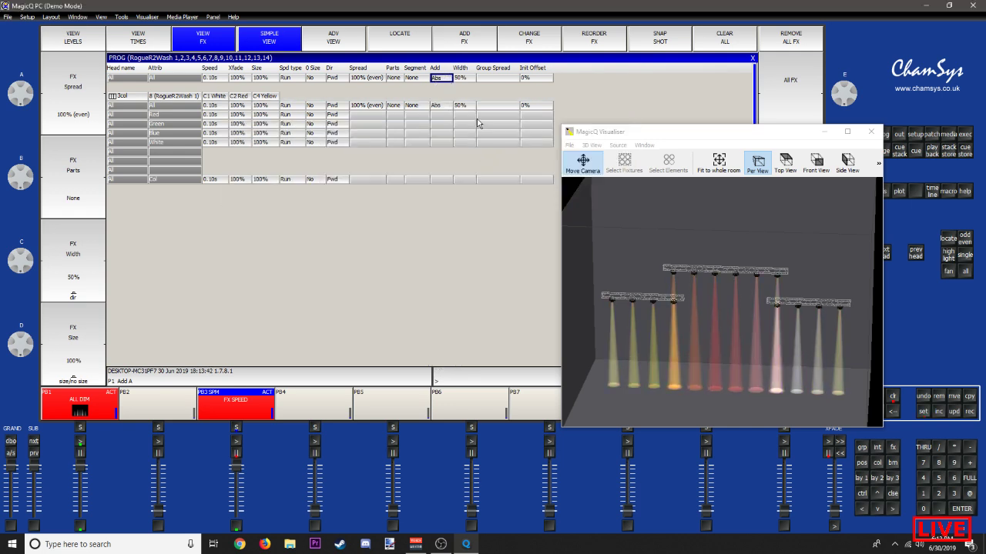
Step: Try an FX width of 100% and set it back to 50%
click(462, 79)
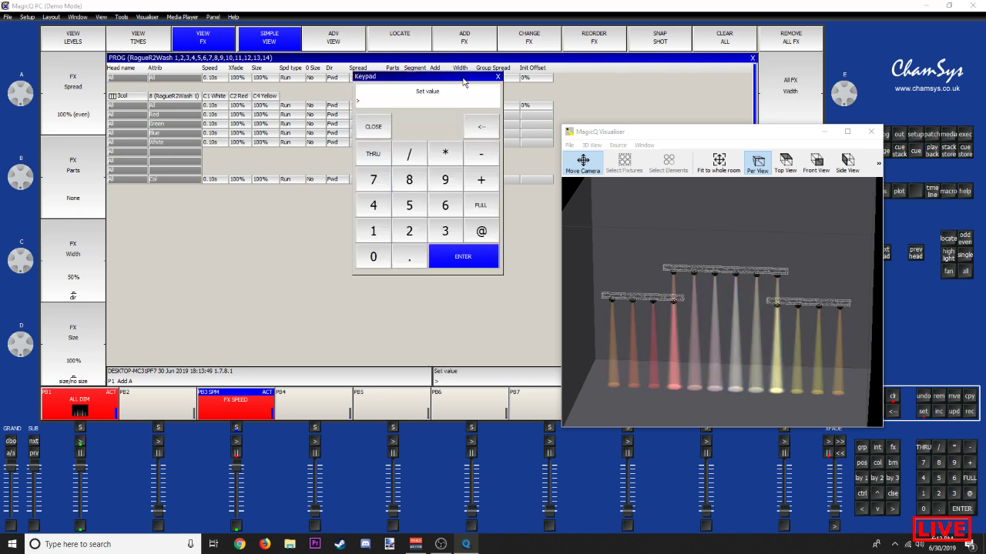
text(100)
key(Return)
click(463, 80)
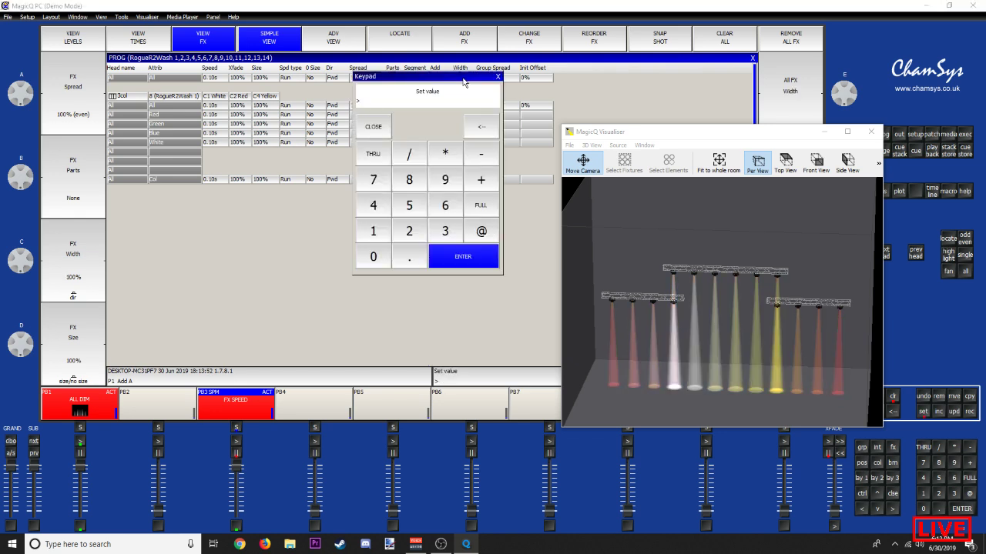
text(50)
key(Return)
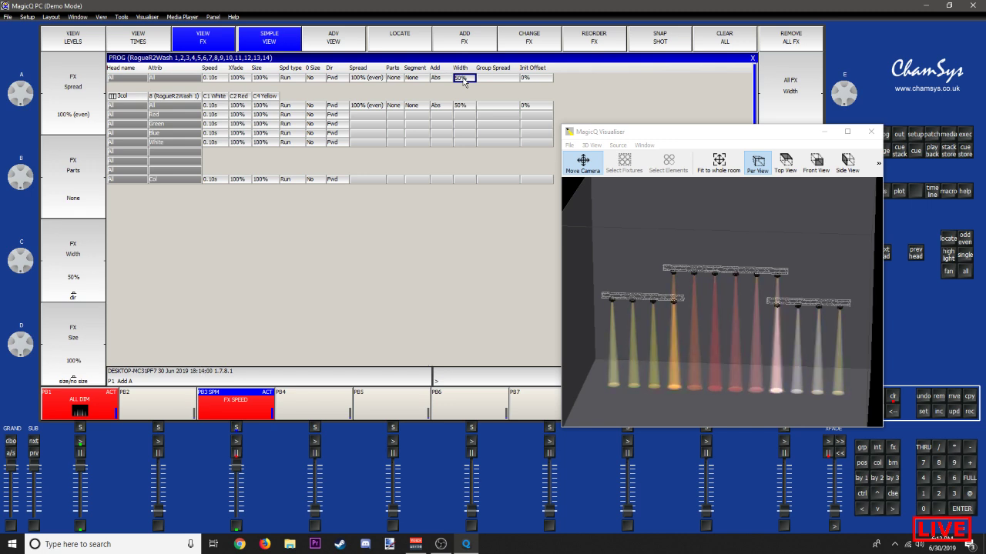
Step: Try the Centre in direction for the FX and return it to Fwd
click(336, 79)
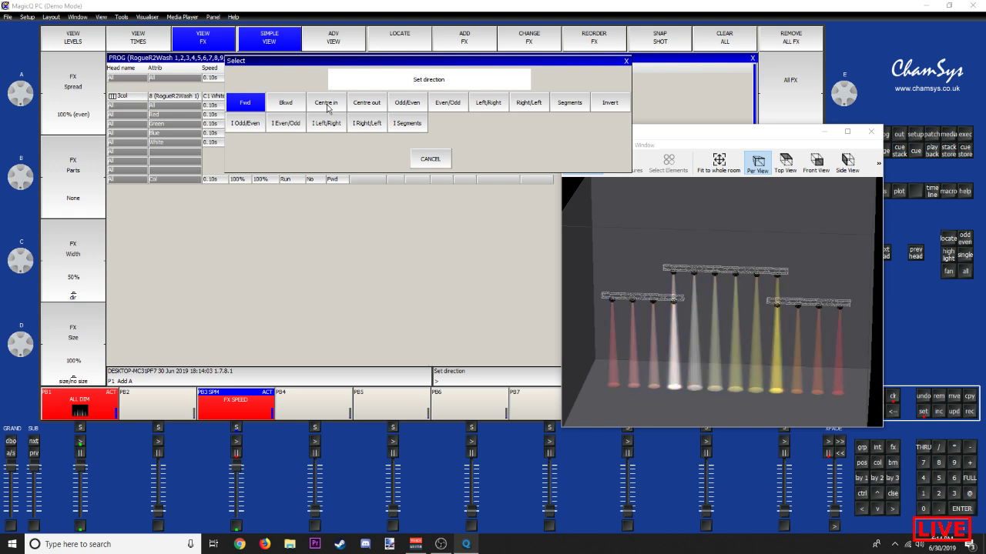
click(326, 104)
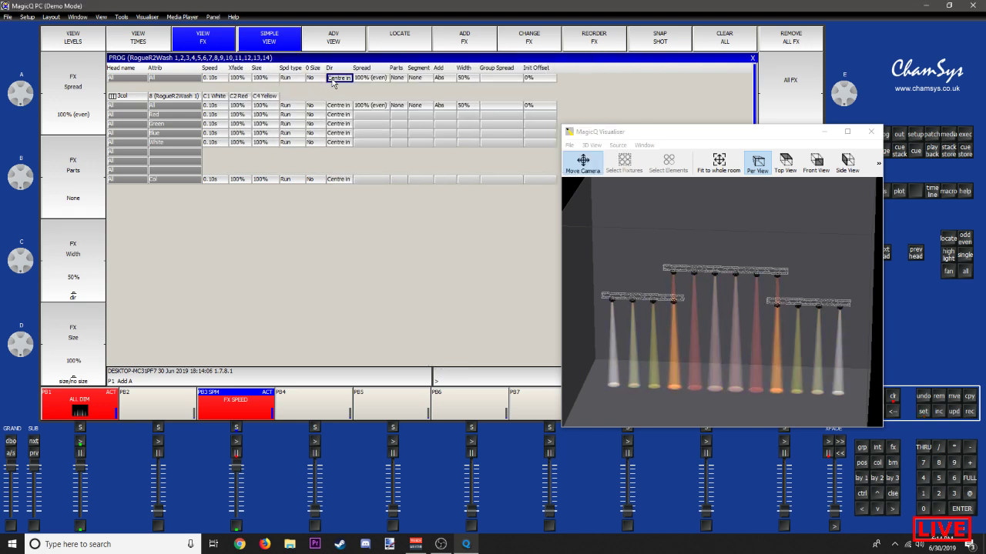
click(335, 80)
click(245, 103)
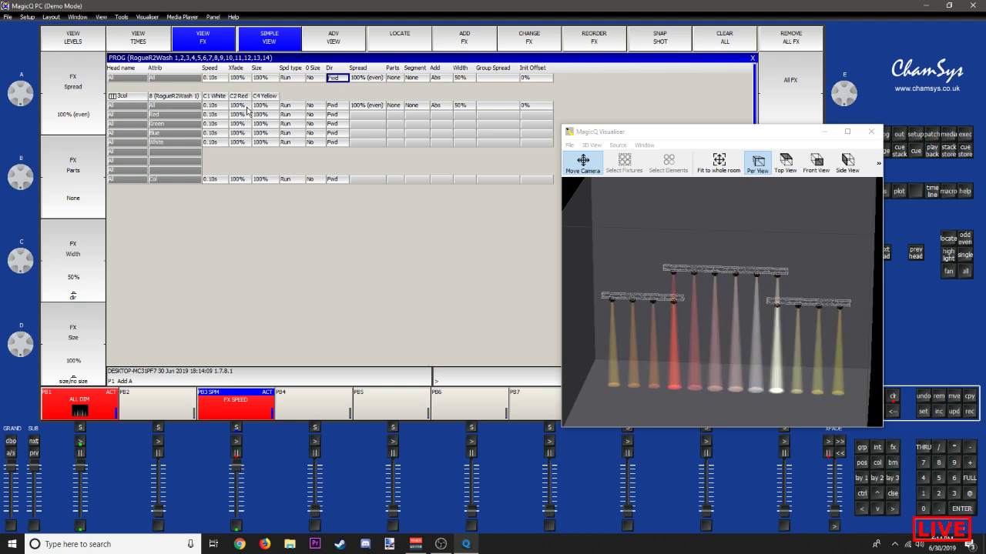
Step: Move the visualiser window to the lower middle of the programmer, clear of the close control
key(alt+Tab)
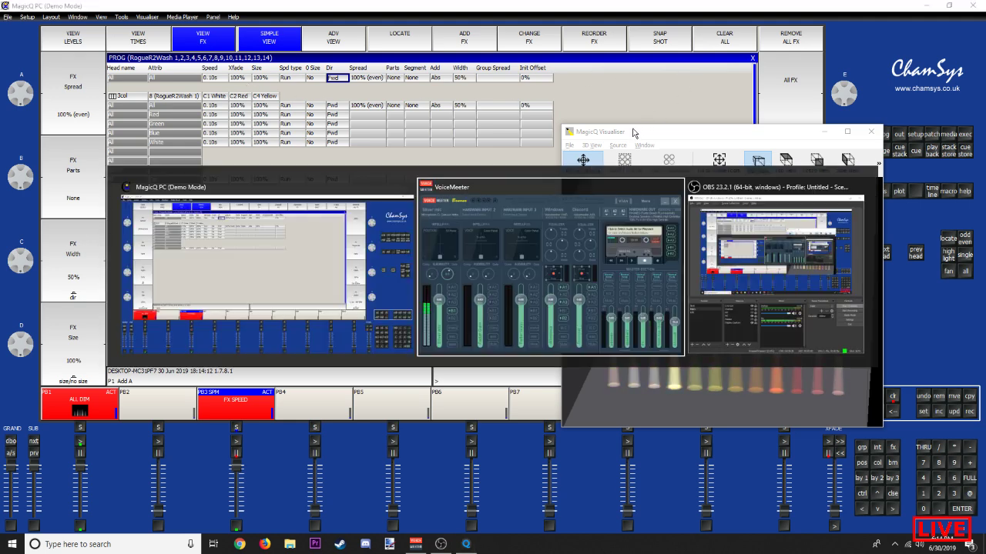
key(alt+Tab)
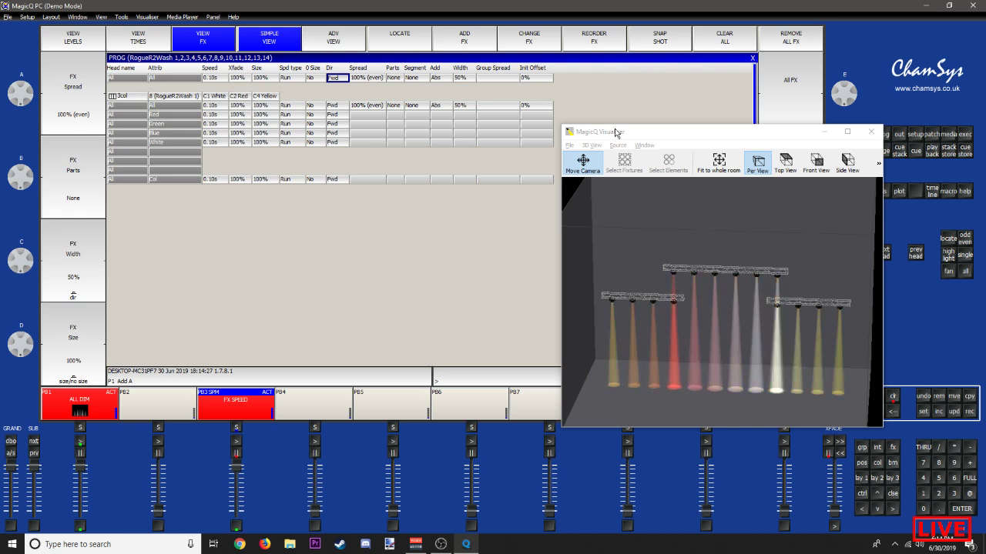
drag(616, 133, 491, 162)
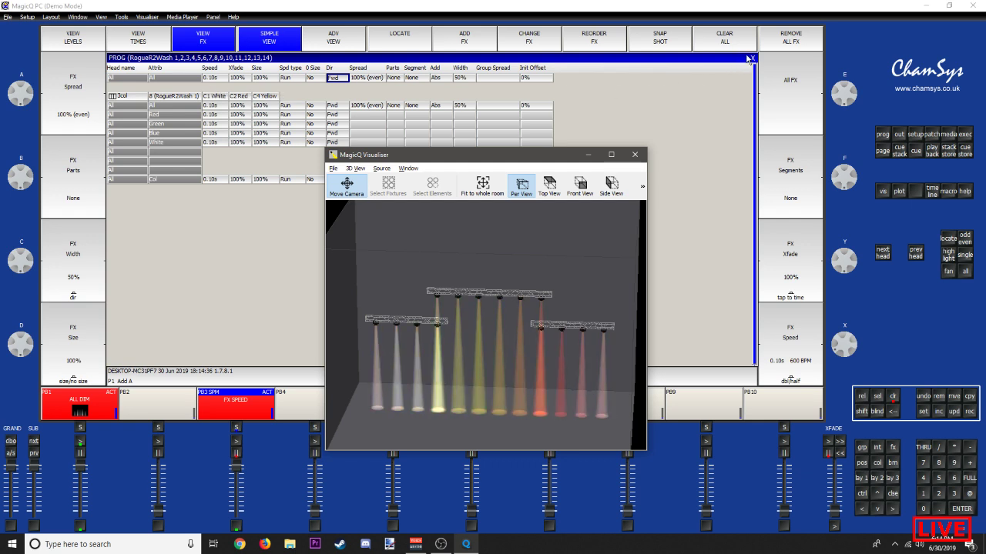
Step: Clear the programmer and close its window to return to the group and palette layout
click(505, 5)
key(ctrl+BackSpace)
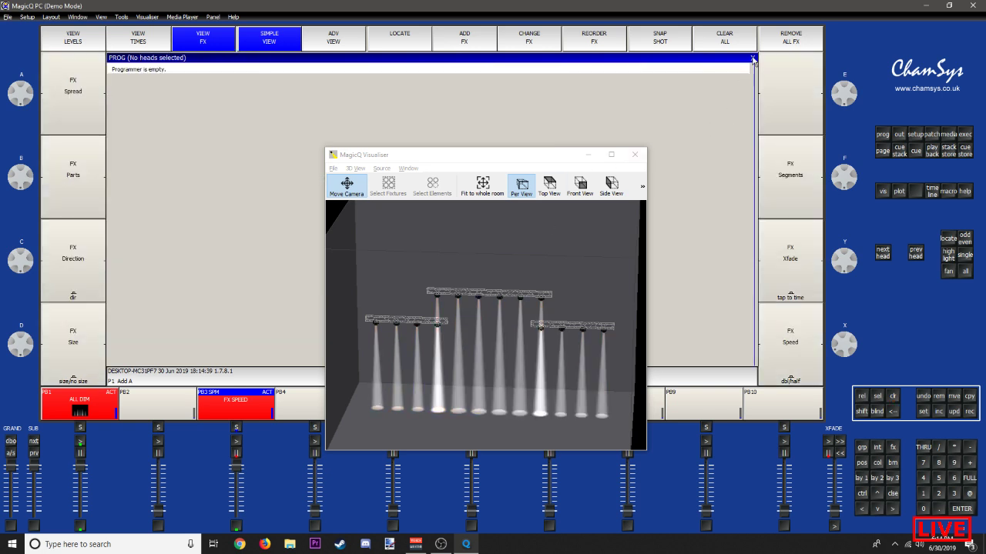
click(753, 59)
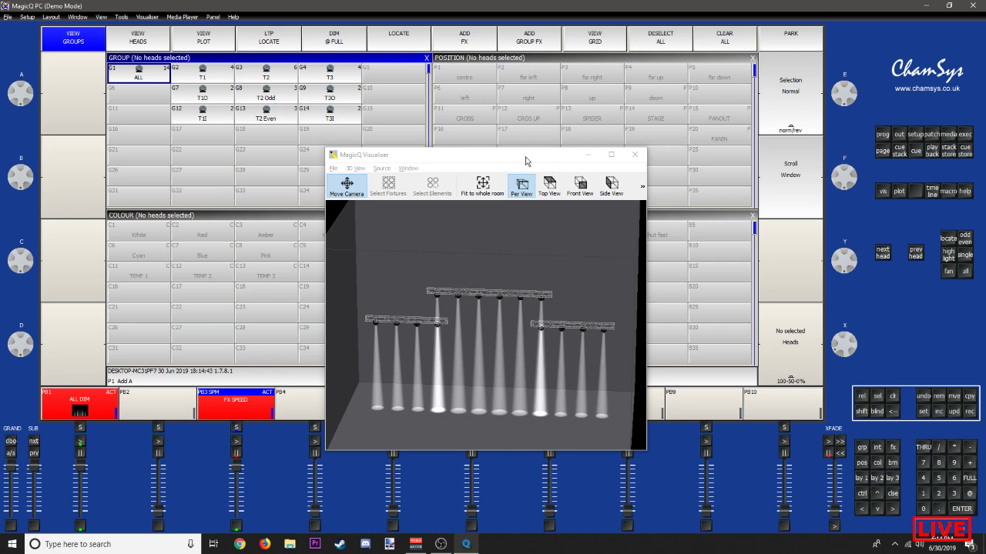
Step: Move the visualiser window clear of the group and colour palettes and select all the wash heads with the ALL group
drag(526, 160, 871, 177)
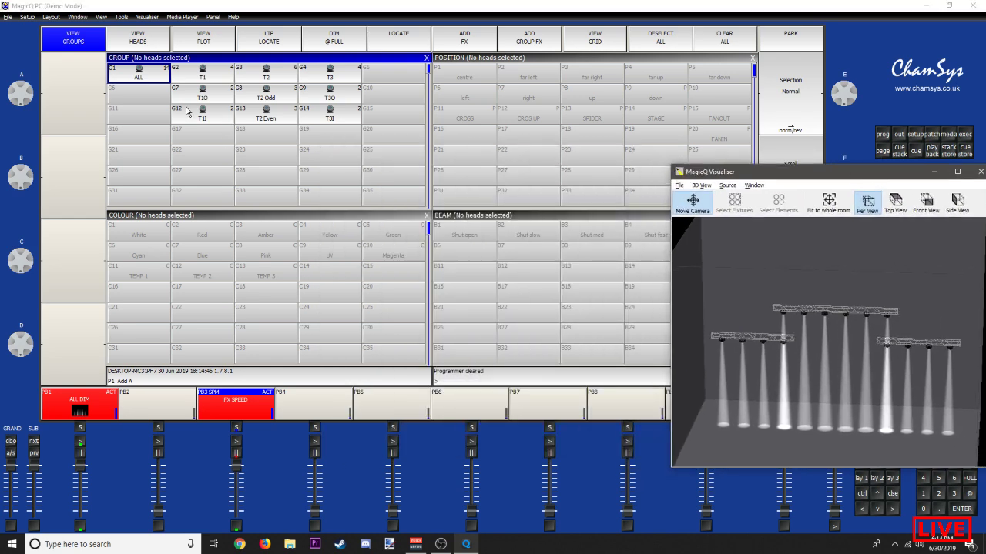
click(137, 83)
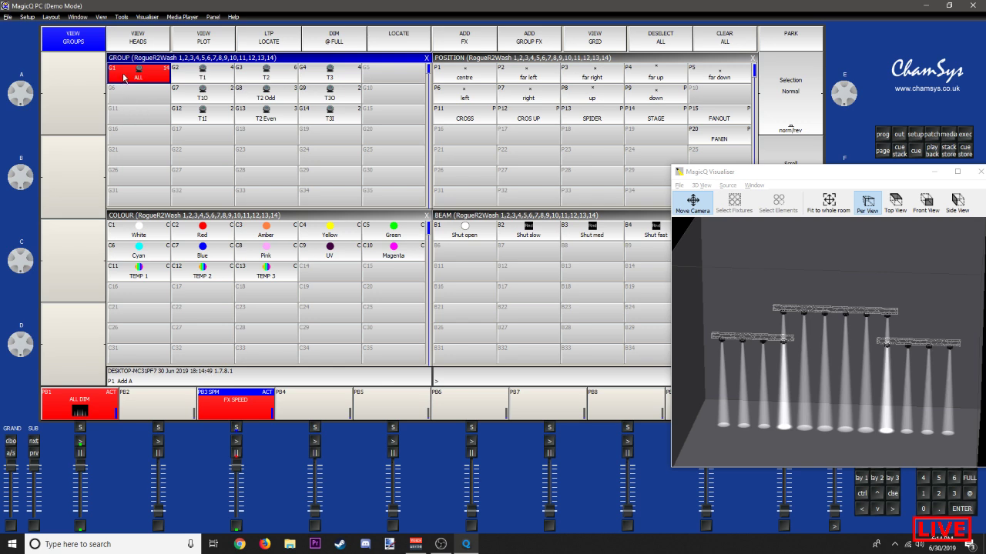
Step: Copy the ALL group into the first cell of the Execute grid on page 1
key(ctrl+c)
click(128, 80)
key(ctrl+e)
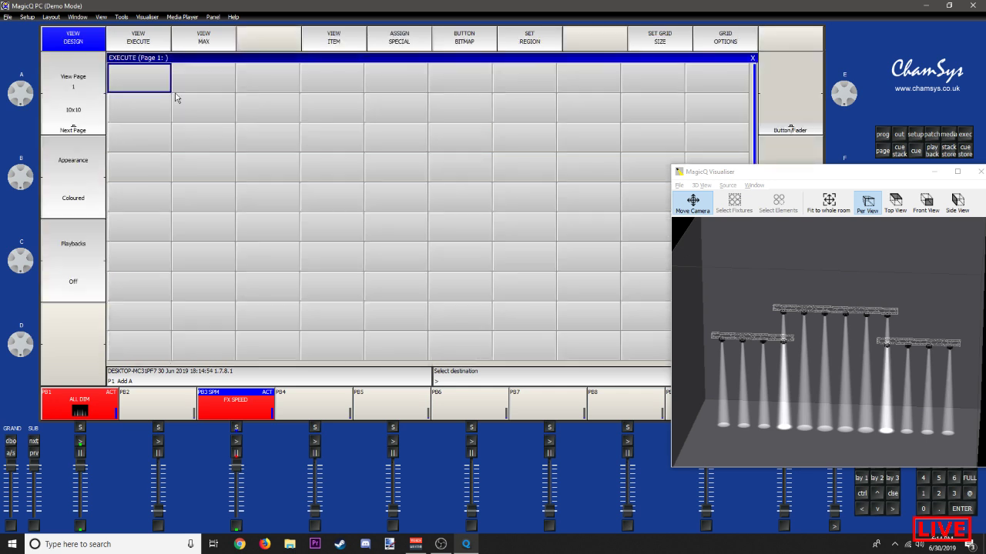
click(165, 89)
click(194, 83)
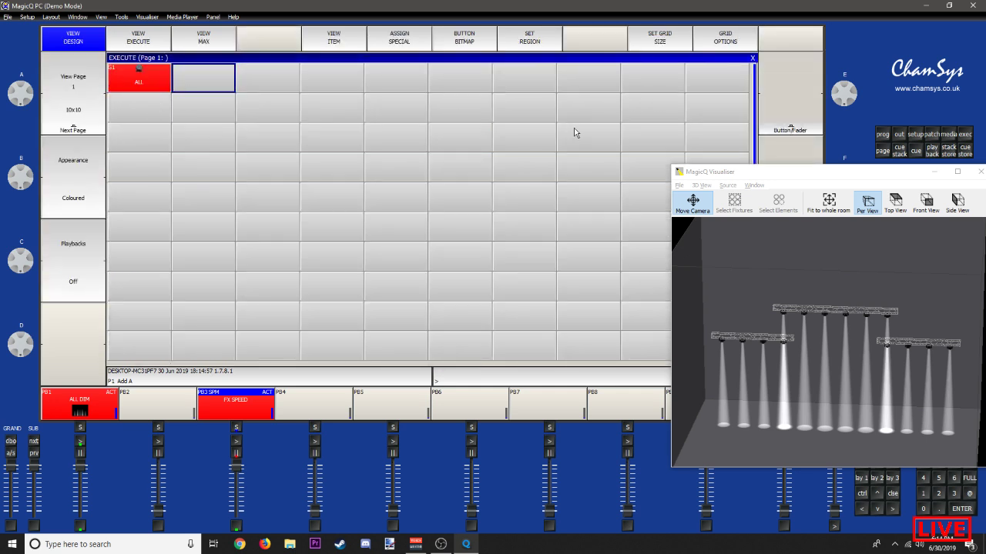
Step: Copy the ten colour palettes from White to Magenta into the Execute grid, starting at the second cell of the third row
key(Escape)
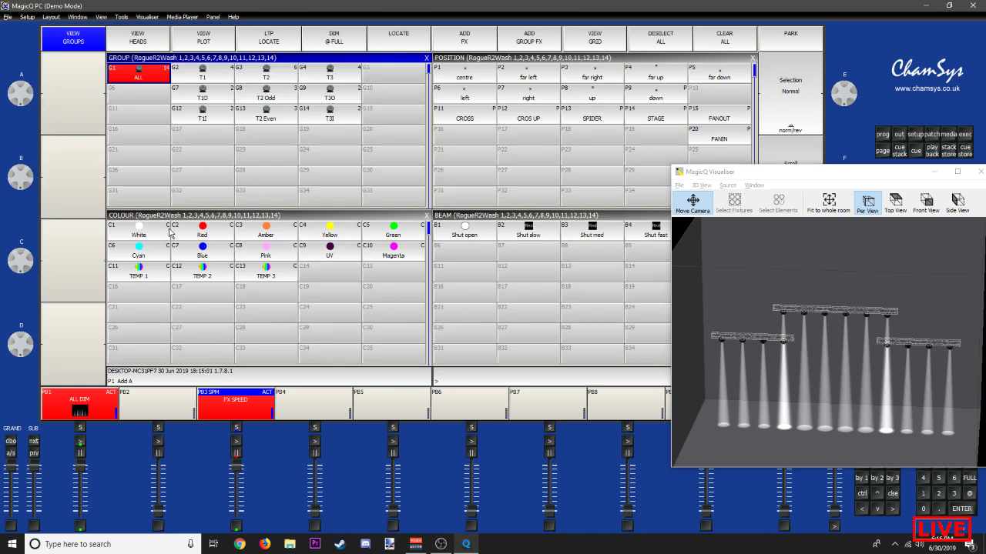
drag(428, 229, 429, 253)
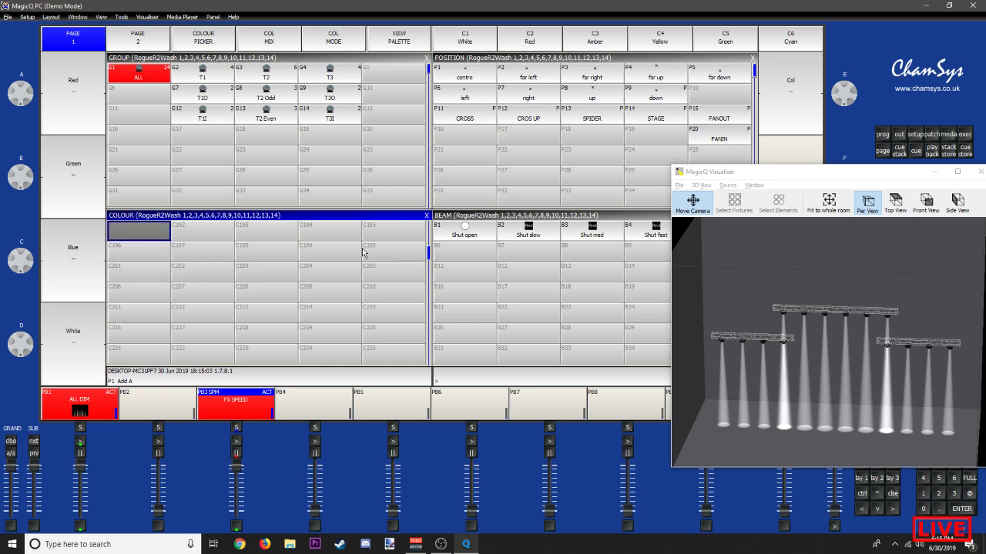
scroll(354, 246, up, 2)
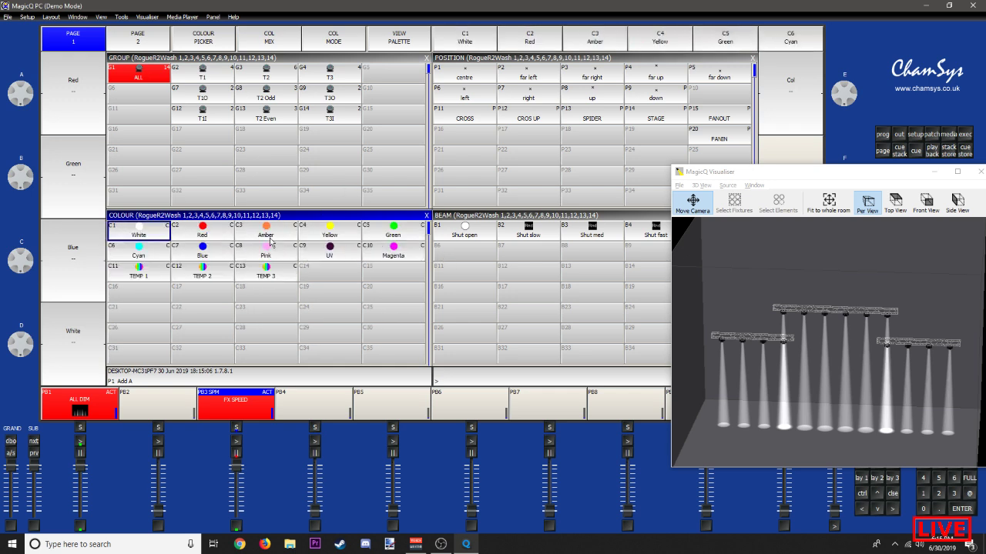
drag(151, 233, 418, 261)
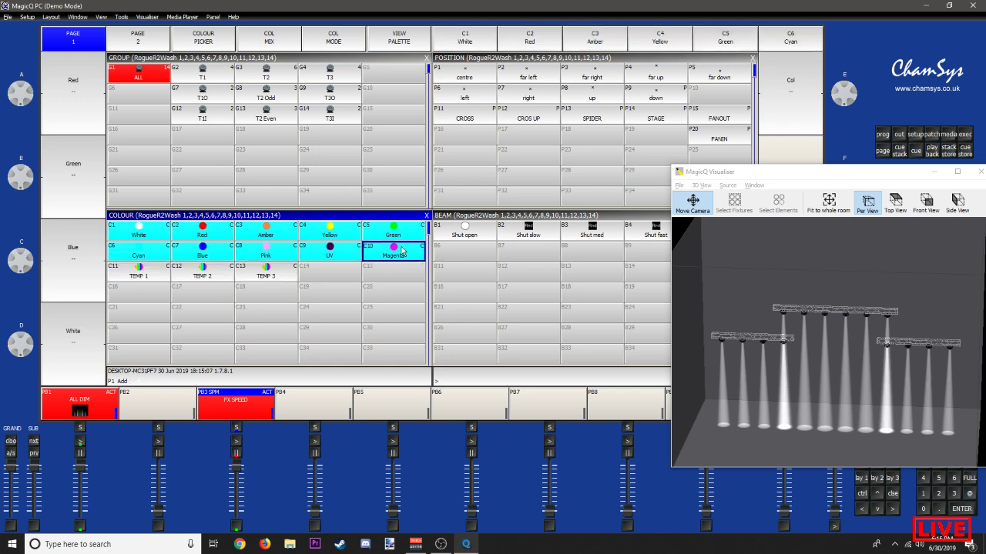
key(ctrl+c)
key(ctrl+e)
click(195, 135)
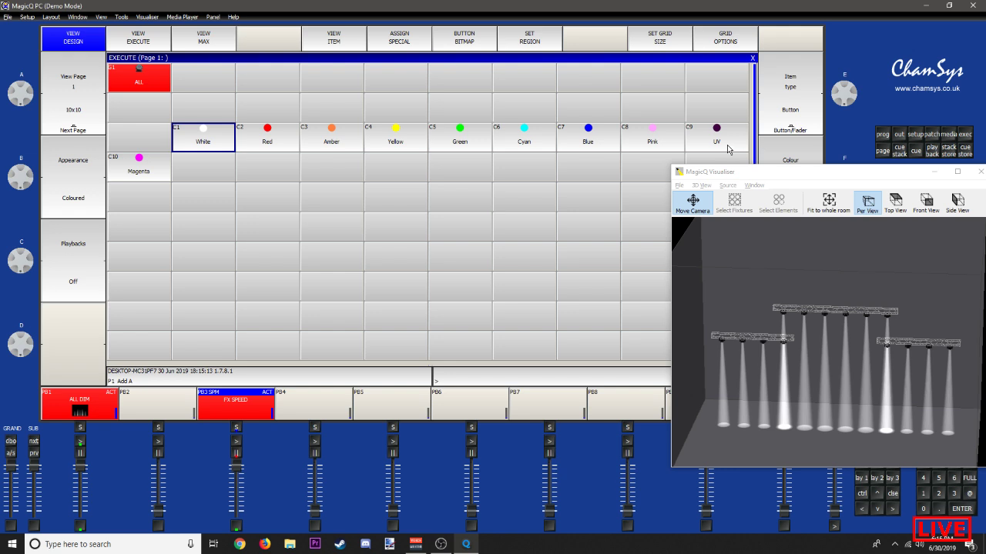
Step: Try the UV, Magenta and Pink colour buttons on the heads and delete the Pink button from the Execute grid
click(698, 141)
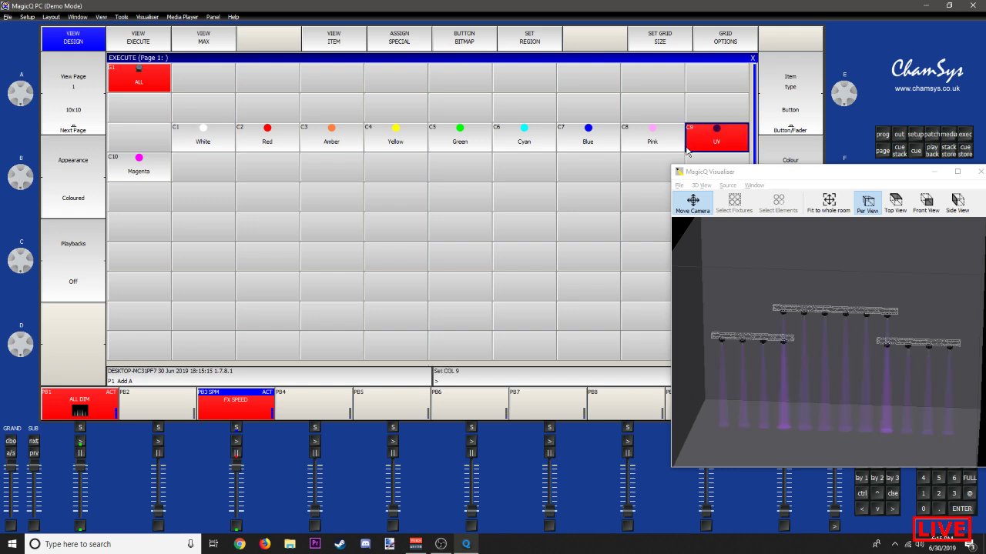
click(148, 165)
click(651, 135)
click(709, 143)
click(140, 177)
click(643, 146)
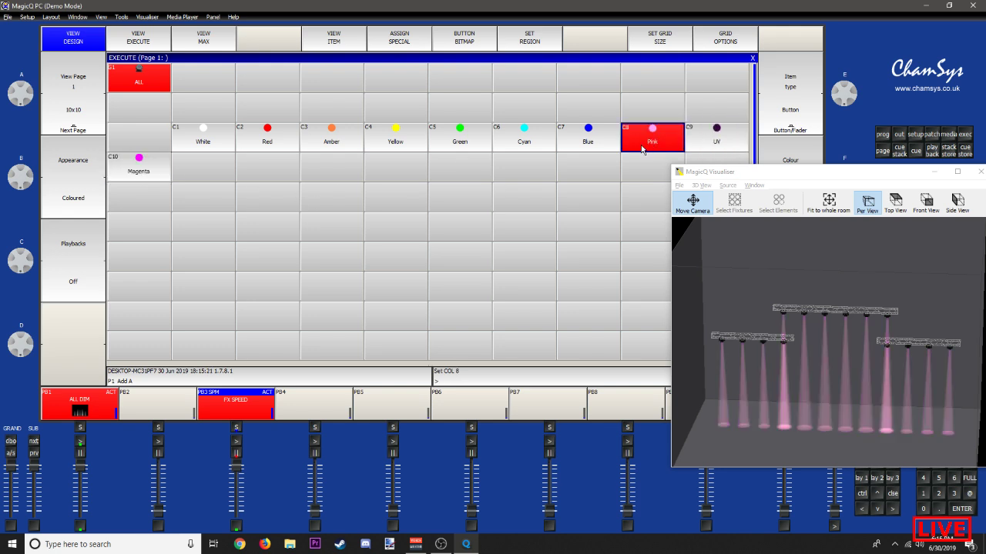
key(Delete)
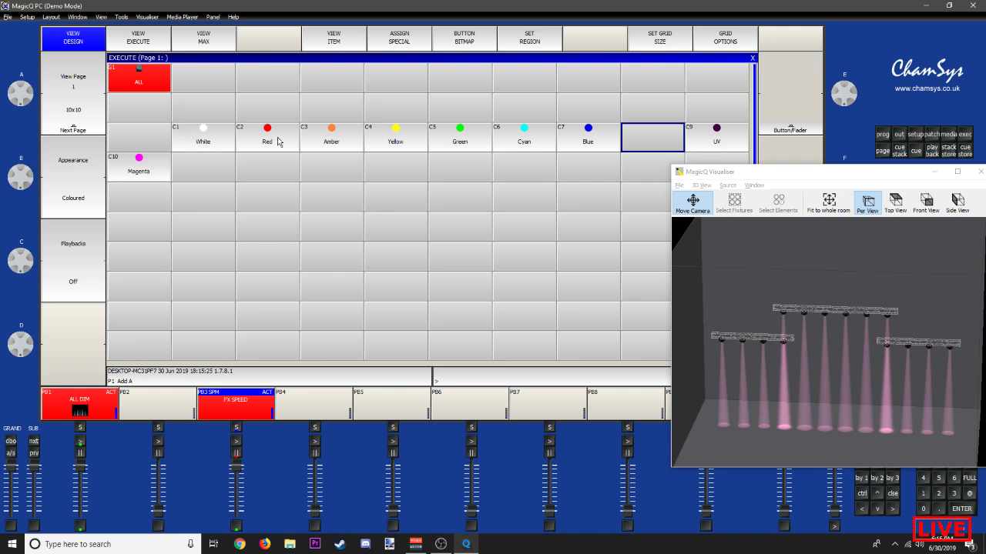
Step: Move the White to Blue colour buttons into the first row of the Execute grid, directly beside ALL
drag(208, 115, 181, 86)
drag(202, 135, 598, 151)
key(ctrl+m)
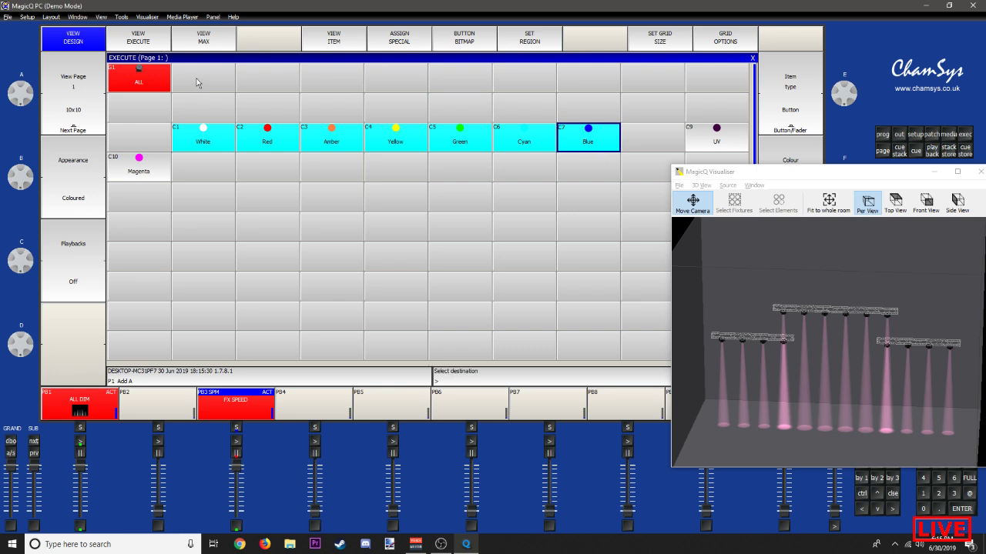
click(198, 82)
Step: Move the UV button to the last cell of the first row and the Magenta button into the gap after Blue
key(ctrl+m)
click(722, 142)
click(696, 79)
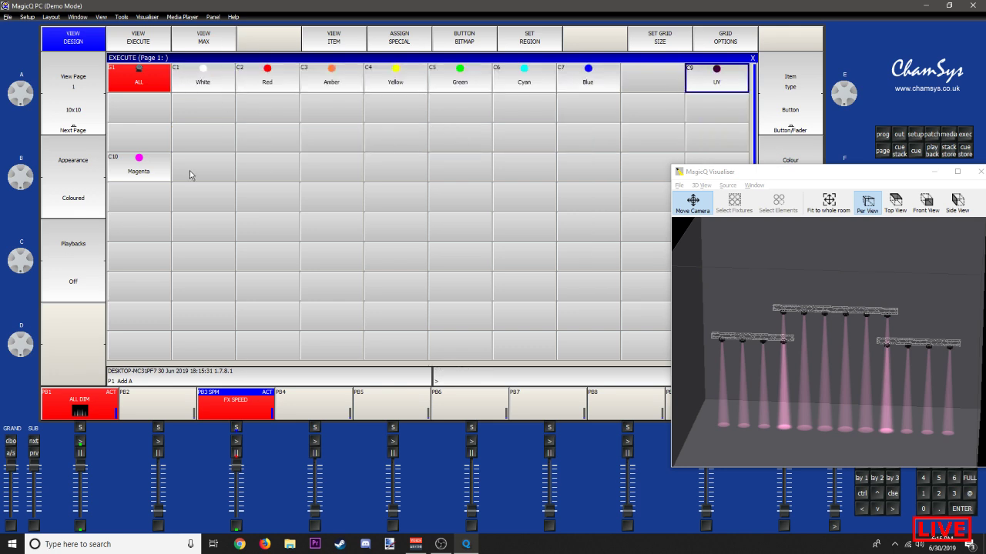
key(ctrl+m)
click(120, 175)
click(652, 79)
Step: Try each colour button of the first row on the heads, from UV back to White
click(693, 81)
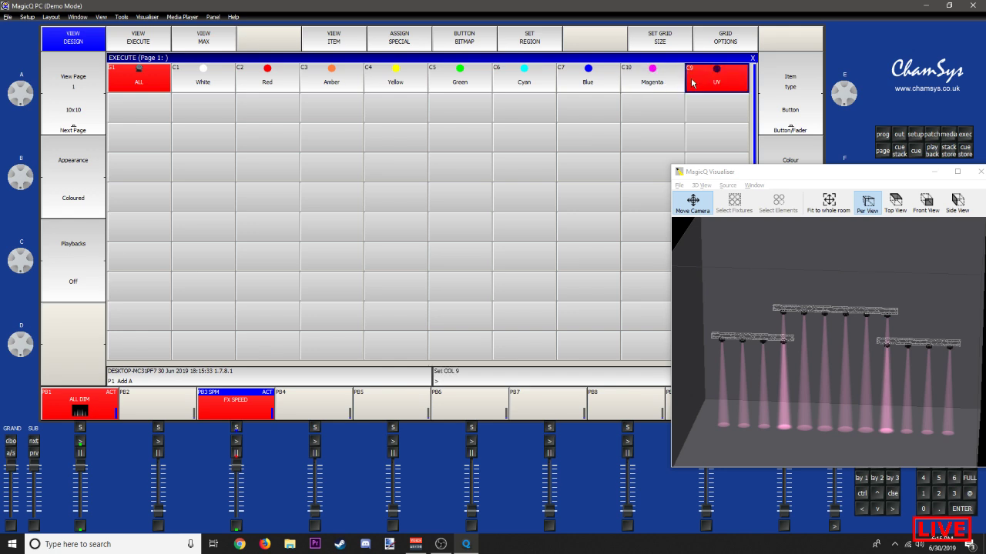
click(644, 81)
click(588, 82)
click(521, 82)
click(460, 83)
click(395, 83)
click(331, 83)
click(268, 83)
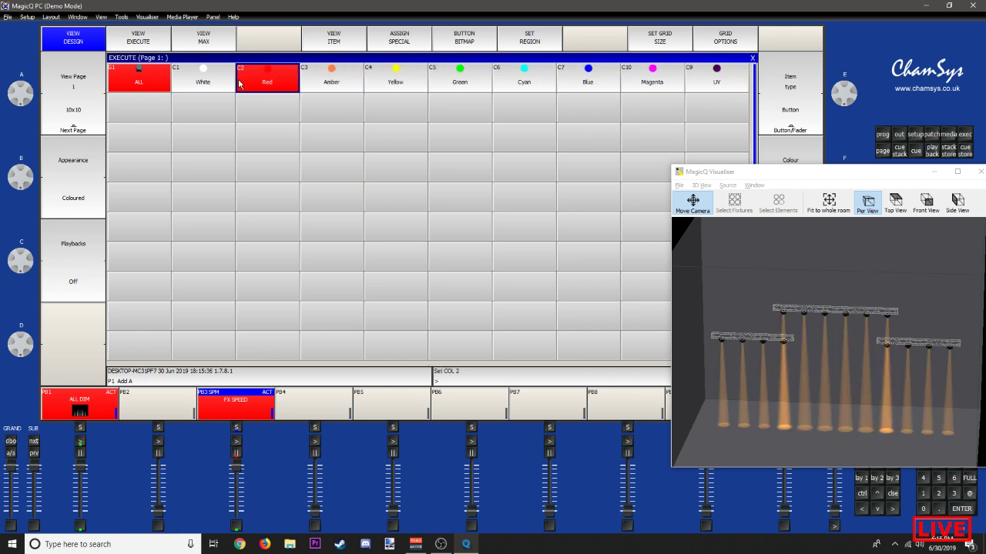
click(203, 83)
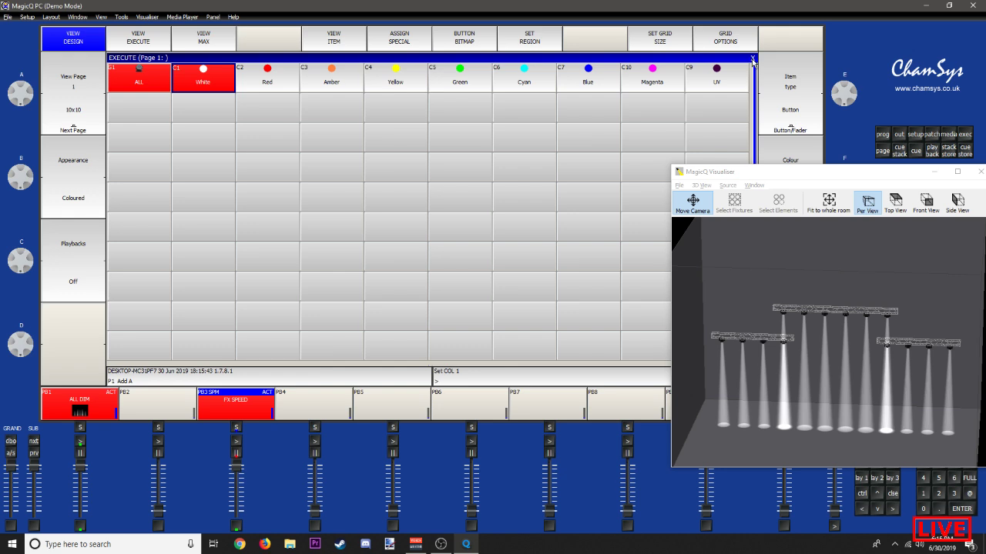
Step: Set the Execute grid size to 12/10
click(648, 46)
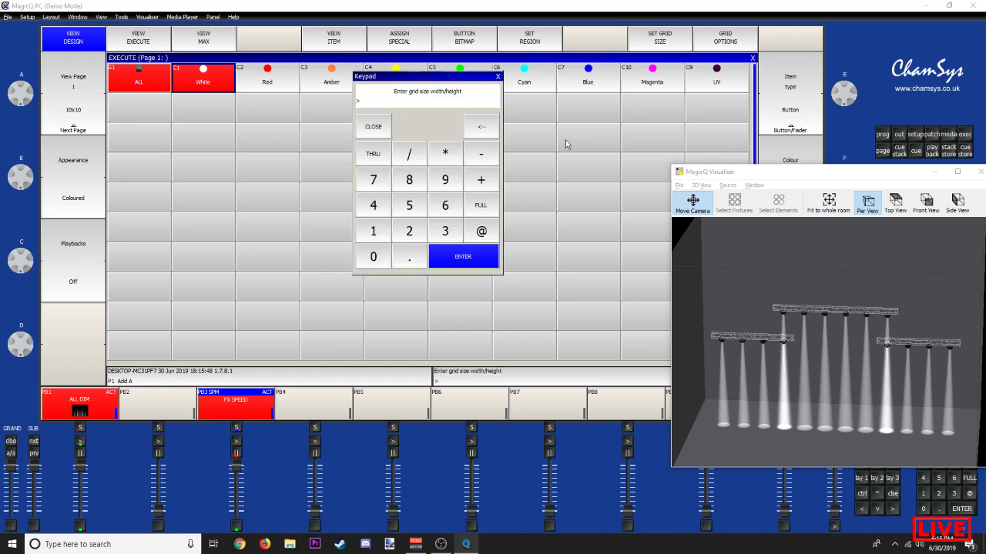
text(12/10)
key(Return)
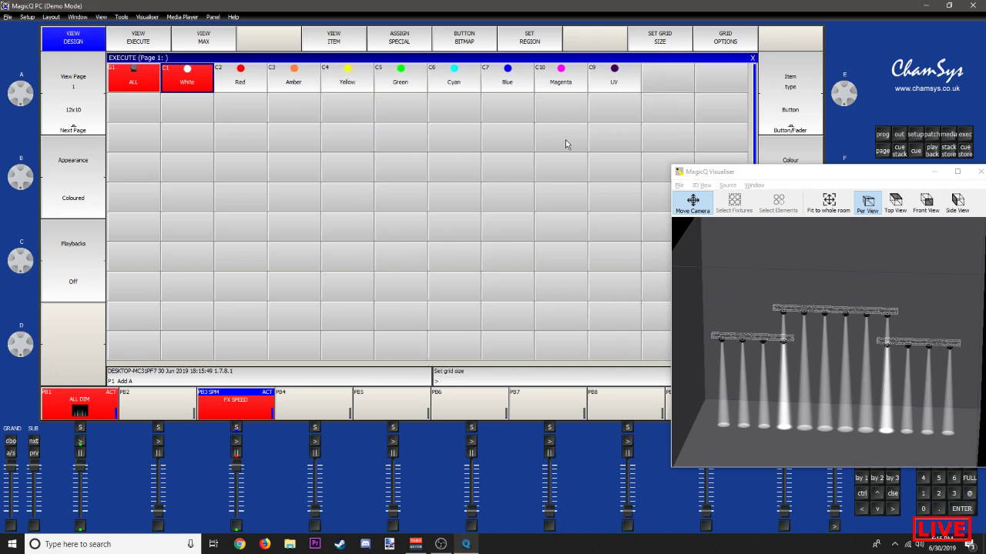
Step: Copy the TEMP 1 to TEMP 3 colour palettes into the first row after UV, with the Execute grid size set to 13/10
click(753, 59)
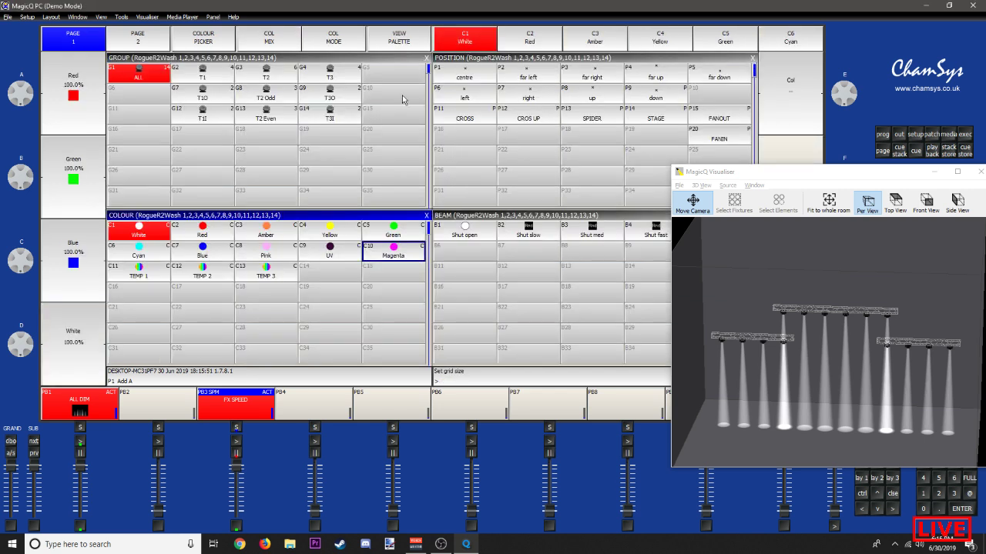
drag(160, 274, 243, 273)
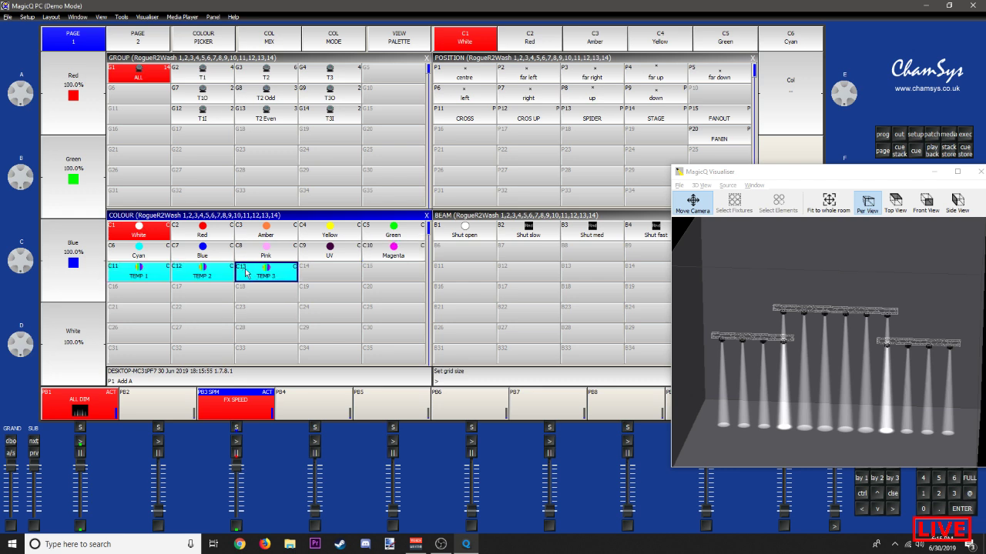
key(ctrl+c)
key(F6)
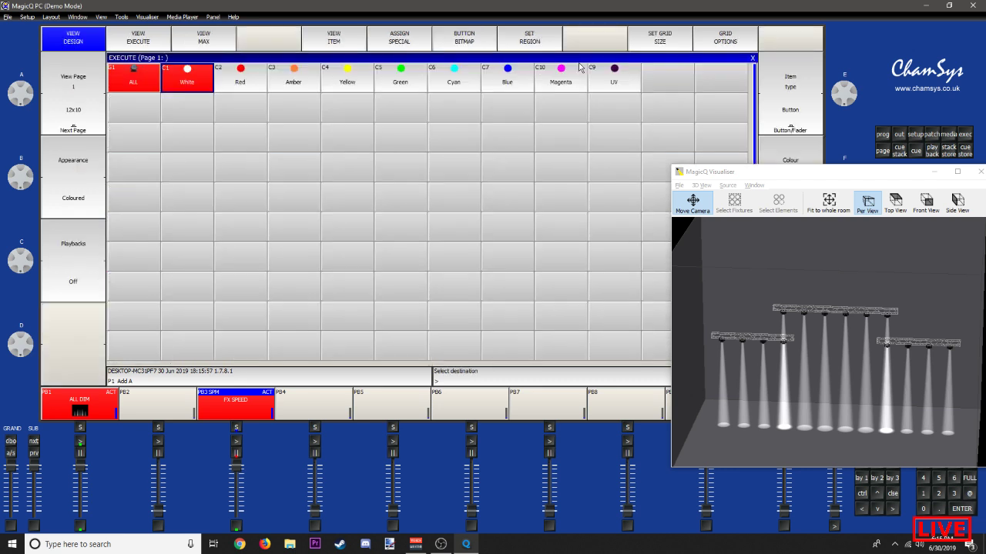
click(650, 44)
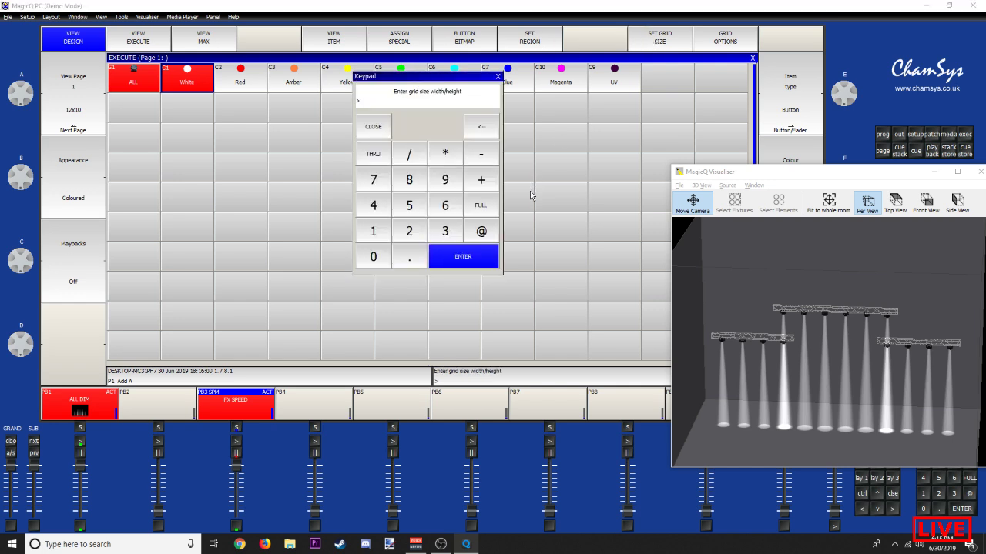
text(13/10)
key(Return)
click(626, 78)
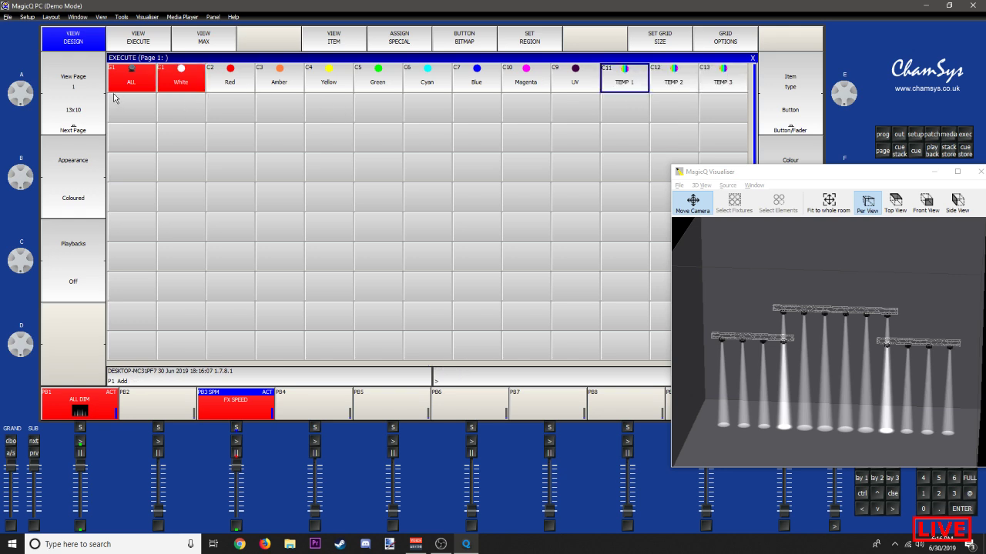
Step: Set a region for the first-row buttons from ALL to TEMP 3, and try the TEMP, Magenta and UV buttons
drag(127, 80, 726, 73)
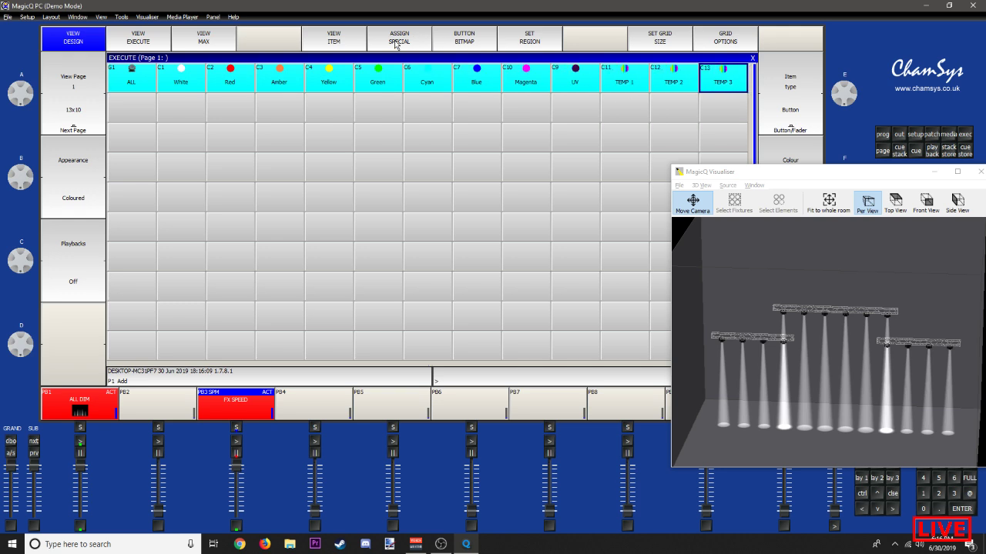
click(543, 43)
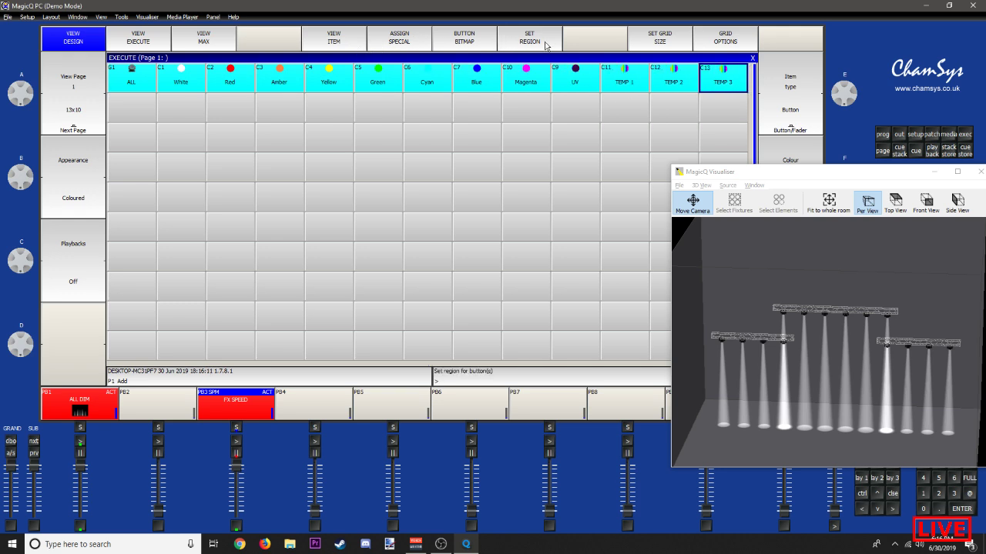
click(640, 76)
click(671, 87)
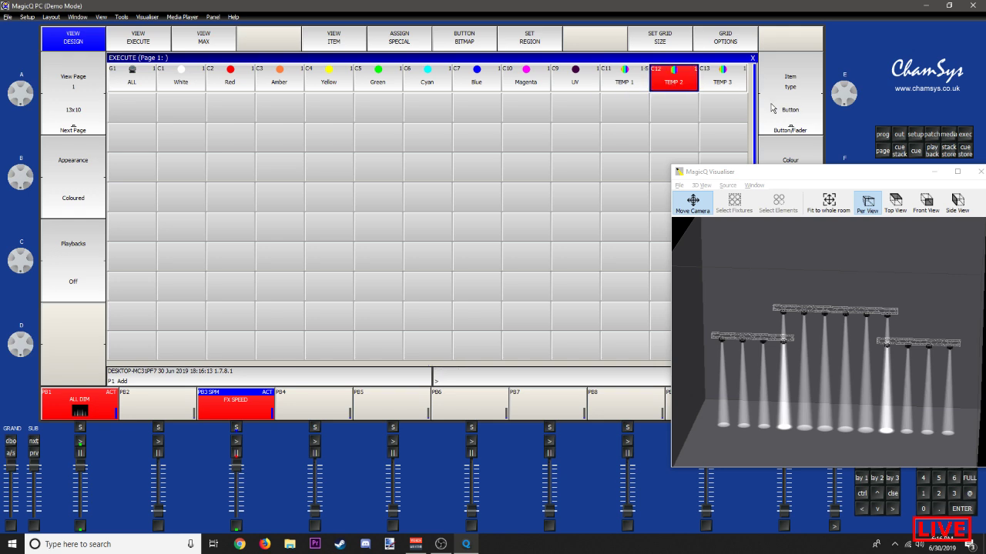
click(702, 83)
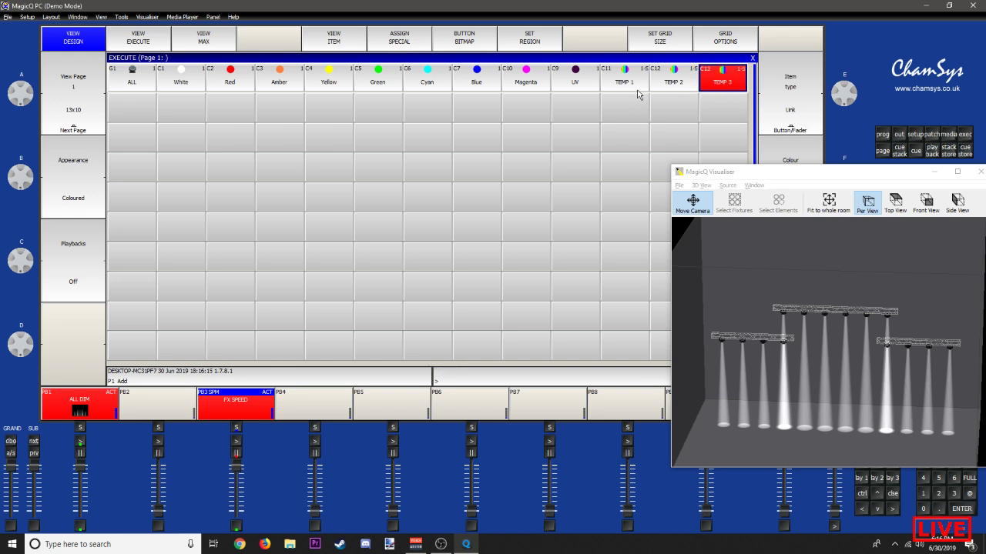
click(537, 83)
click(561, 85)
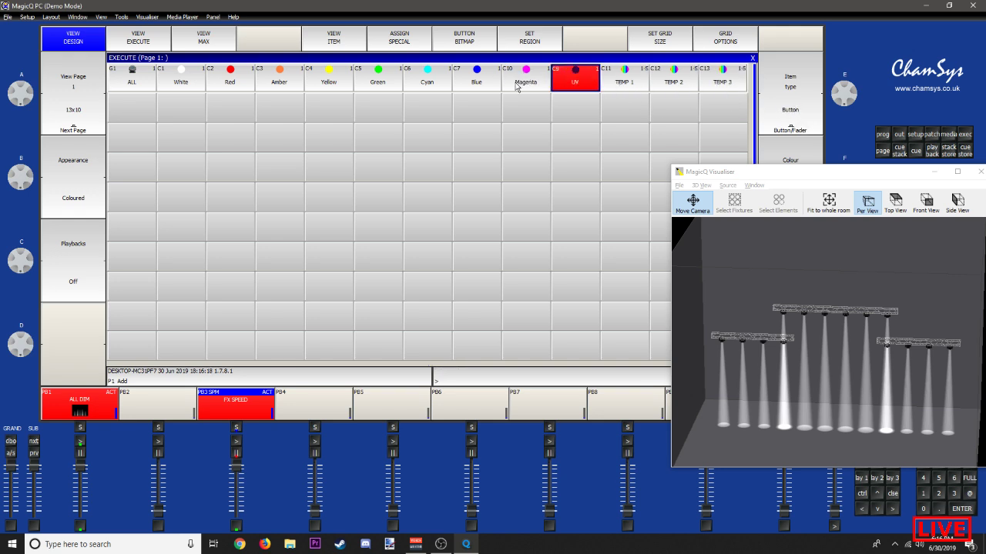
Step: Try further buttons of the region, including Blue, Cyan, Green, TEMP 1, ALL, White and Red
click(465, 86)
click(433, 86)
click(352, 84)
click(385, 85)
click(618, 87)
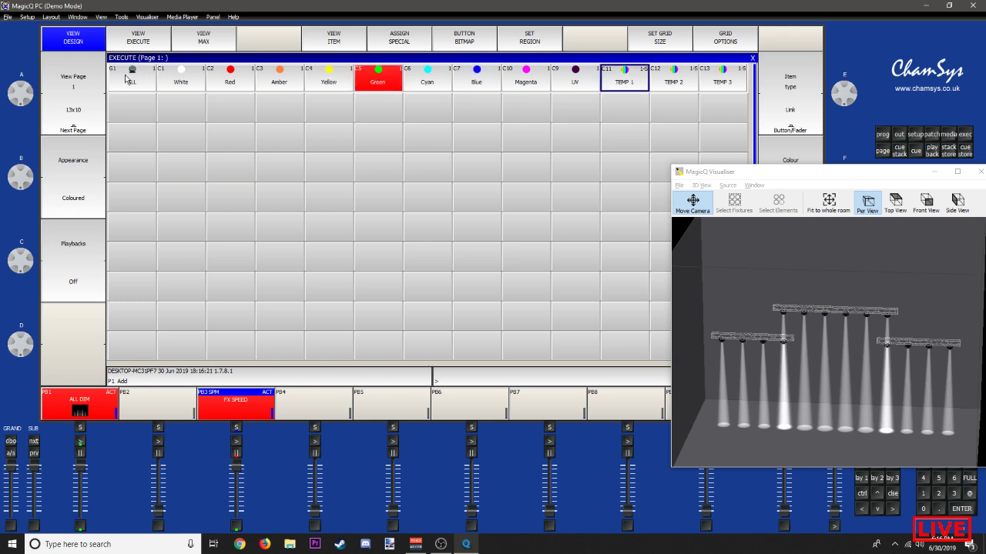
click(125, 79)
click(194, 81)
click(151, 81)
click(229, 78)
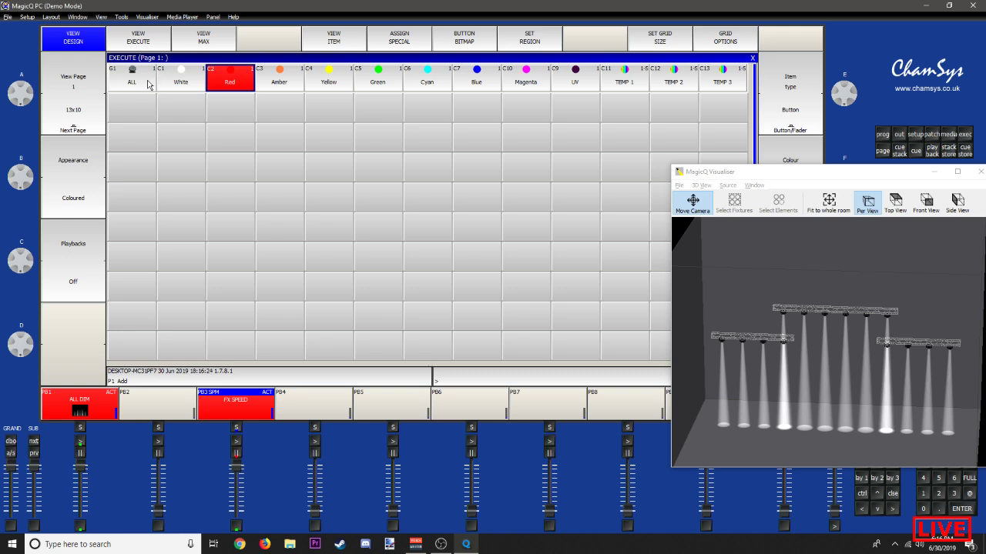
Step: Delete all the buttons in the first row of the Execute grid
drag(112, 82, 701, 85)
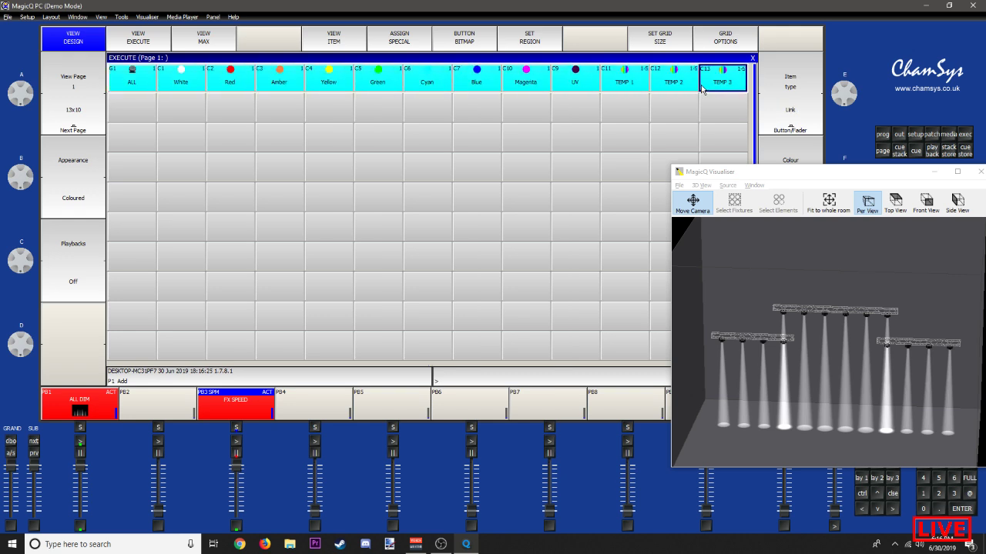
key(Delete)
click(128, 80)
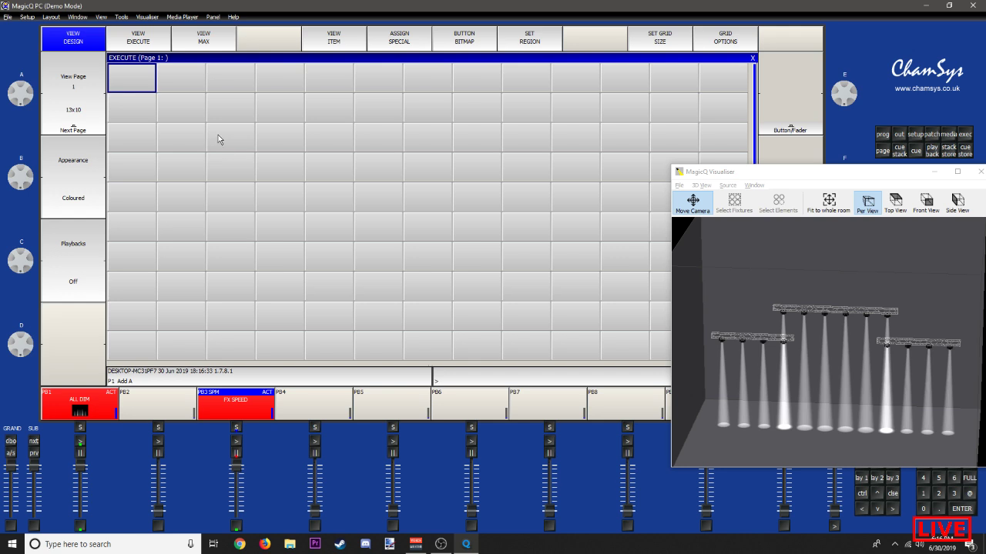
Step: Copy the TEMP 1 to TEMP 3 colour palettes into the first row of the Execute grid
key(Escape)
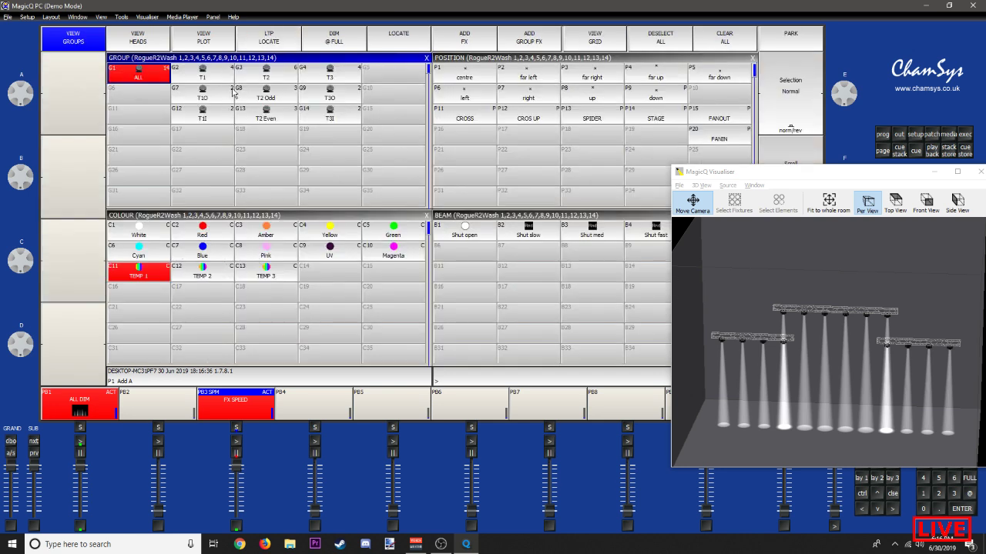
drag(127, 274, 262, 278)
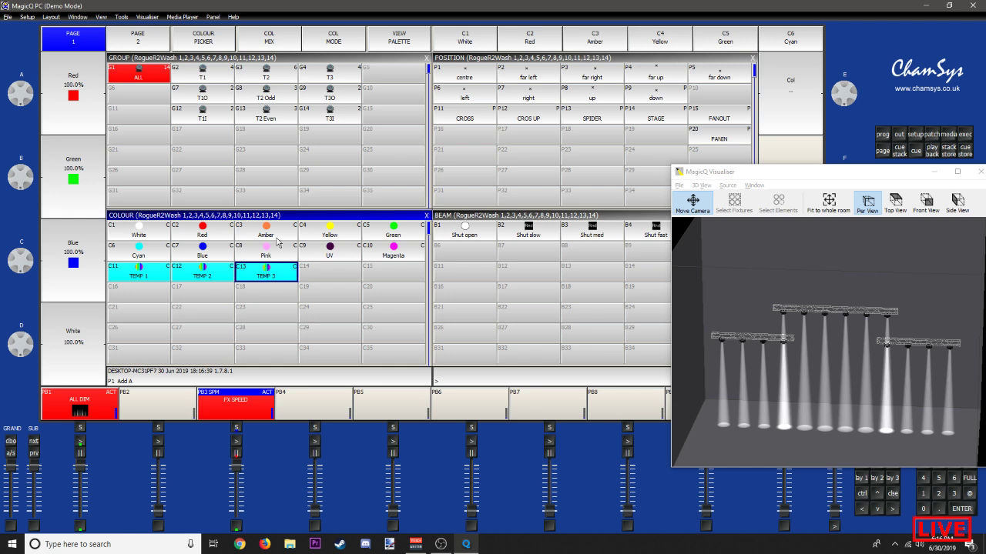
key(ctrl+c)
key(ctrl+e)
click(146, 94)
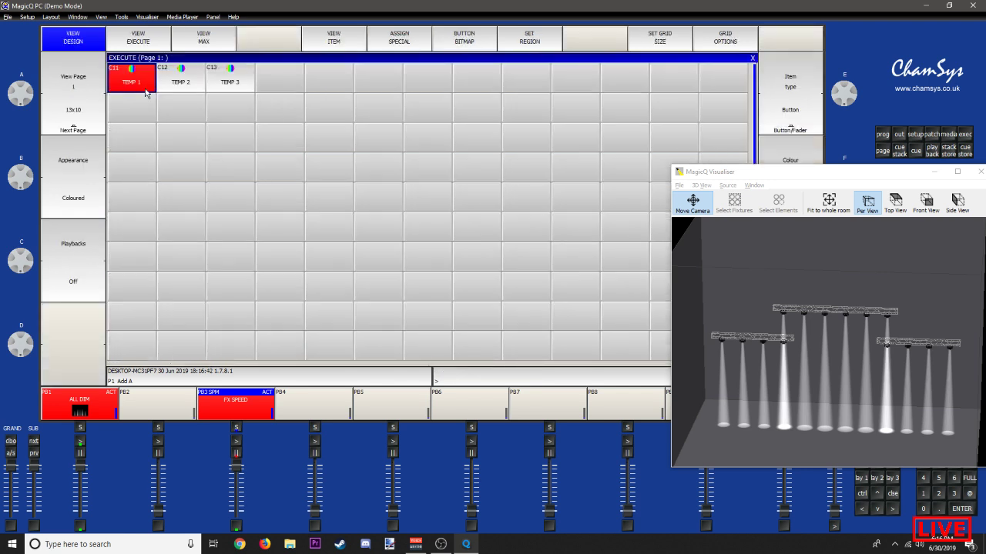
Step: Move the TEMP 2 and TEMP 3 buttons into the first column, directly below TEMP 1
key(ctrl+m)
click(182, 80)
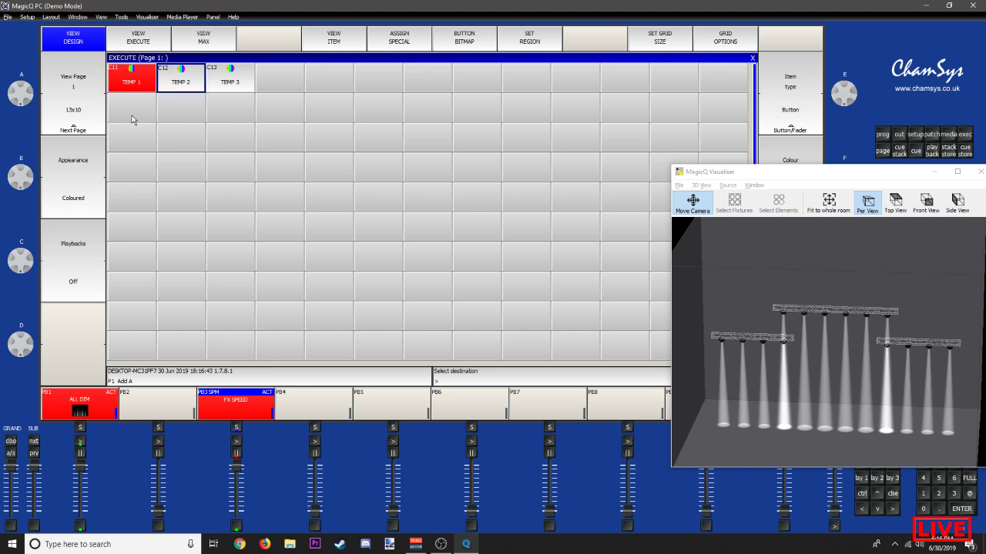
click(132, 115)
key(ctrl+m)
click(219, 86)
click(130, 142)
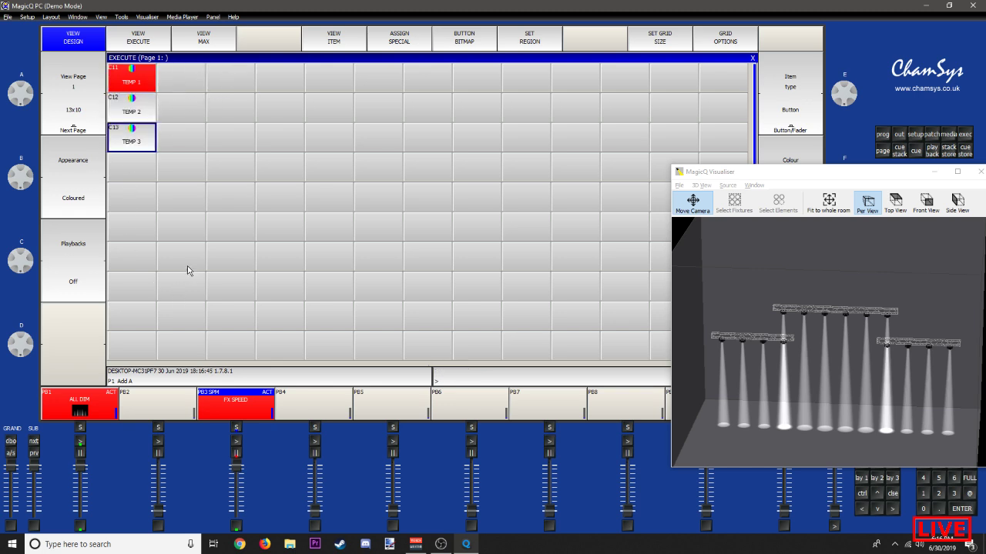
Step: Copy the White to Magenta colour palettes into the Execute grid, starting at the fifth cell of the fifth row
key(Escape)
drag(133, 233, 391, 259)
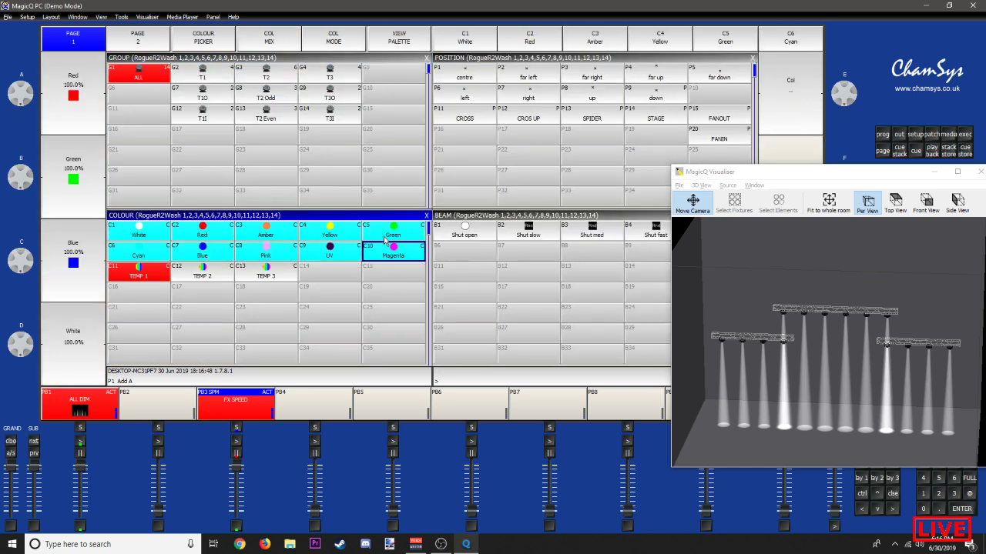
key(ctrl+F2)
click(344, 194)
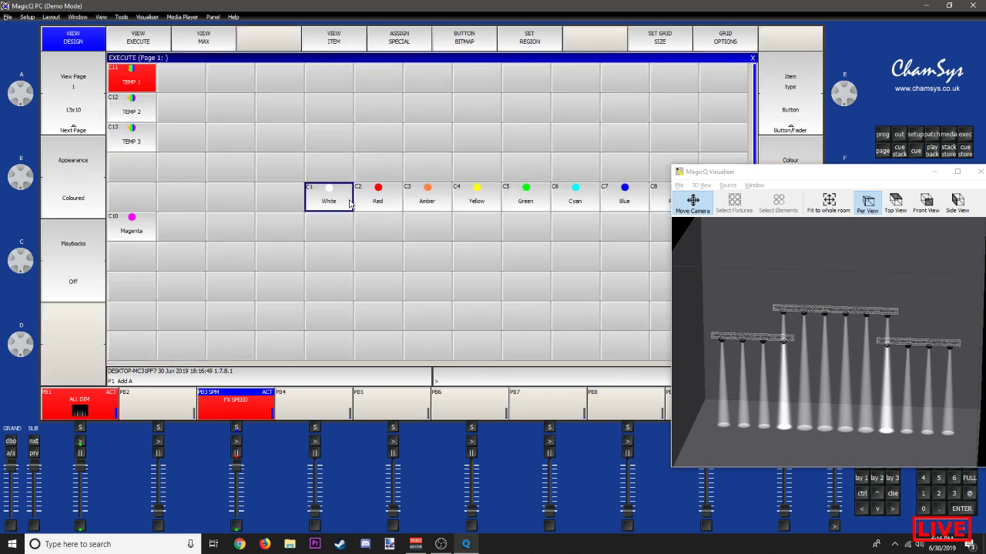
Step: Move the White to Blue buttons into the first row, beside TEMP 1
drag(375, 197, 639, 198)
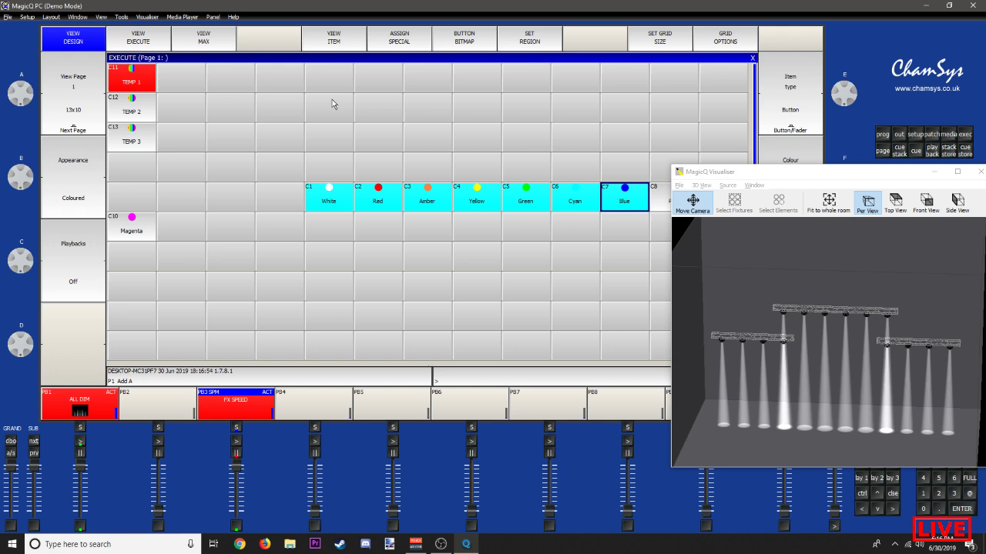
key(ctrl+m)
click(181, 80)
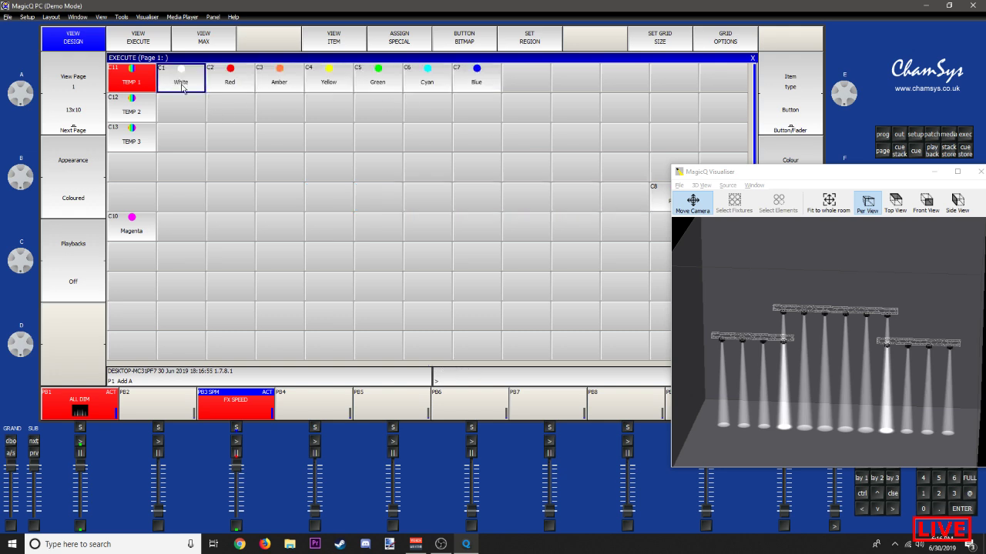
Step: Move the Magenta and UV buttons into the first row after Blue, and remove the leftover Pink button
click(124, 231)
click(528, 87)
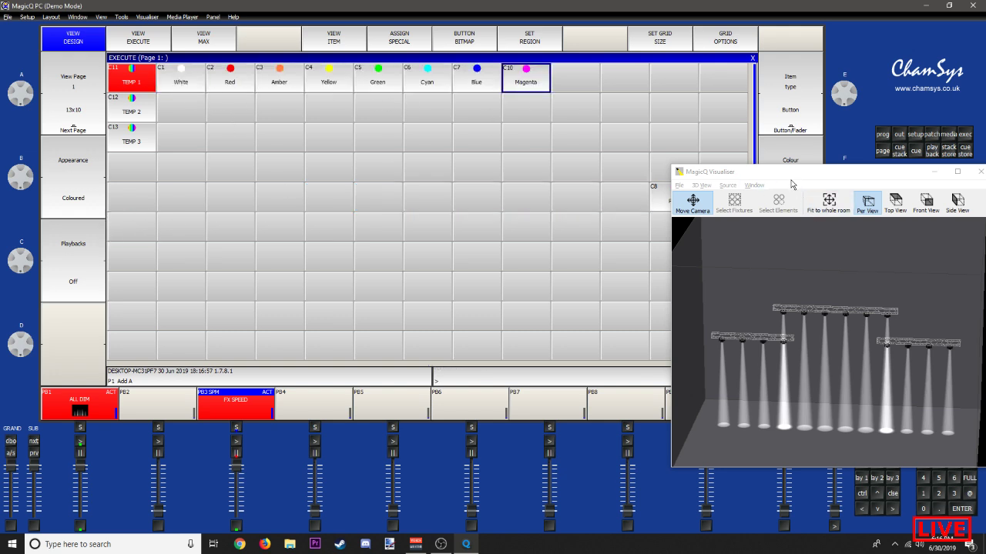
click(718, 202)
click(582, 91)
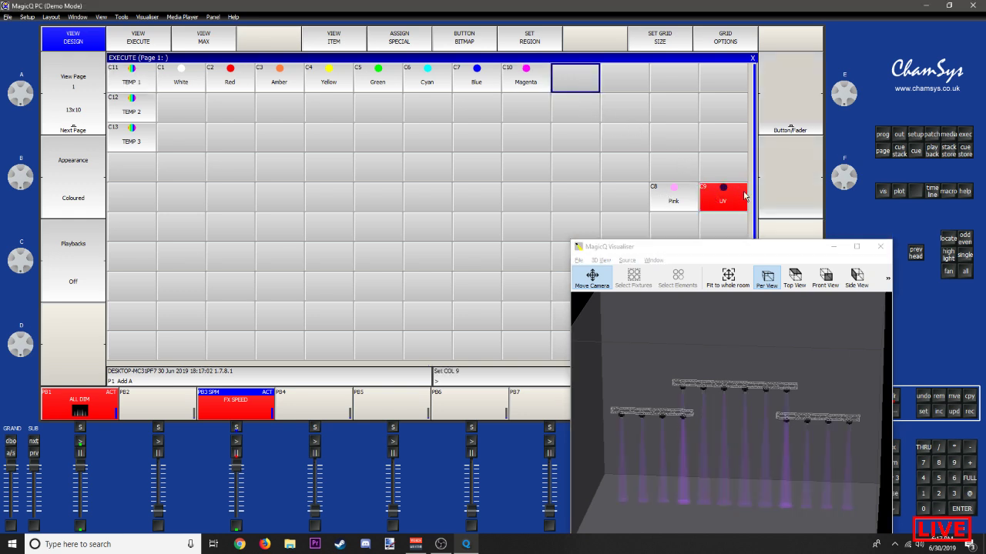
click(743, 196)
click(583, 86)
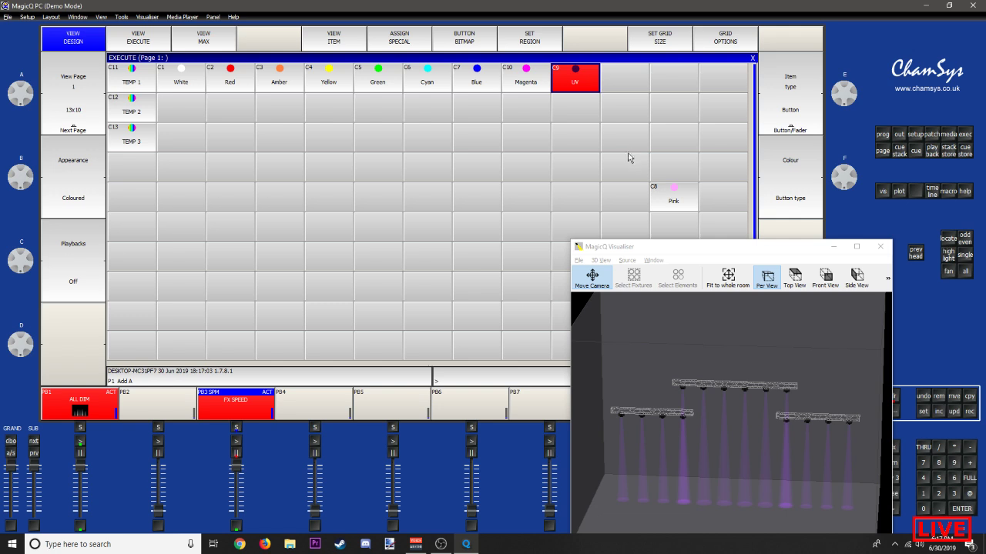
click(665, 198)
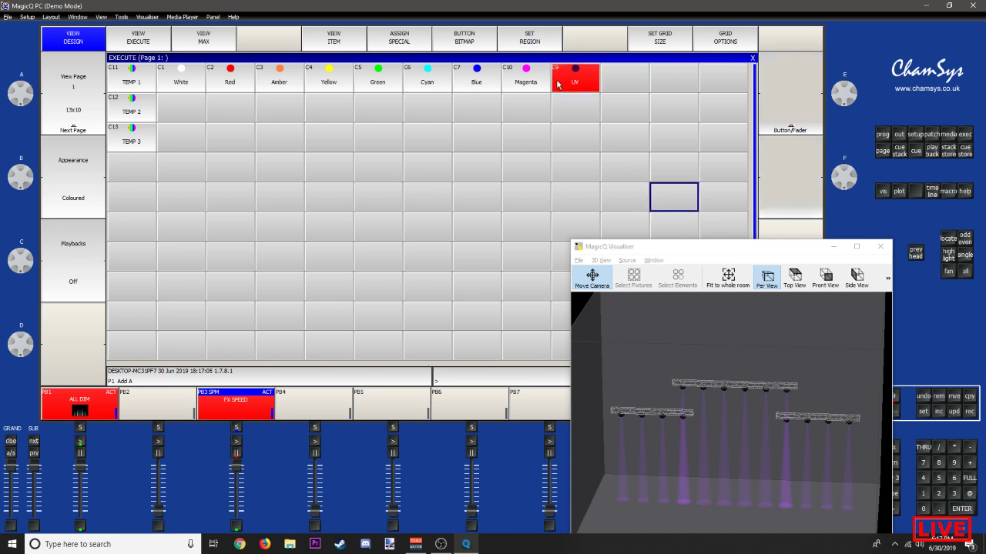
Step: Copy the first row's White to UV buttons into the second and third rows, beside TEMP 2 and TEMP 3
drag(558, 85, 562, 114)
key(ctrl+c)
click(178, 100)
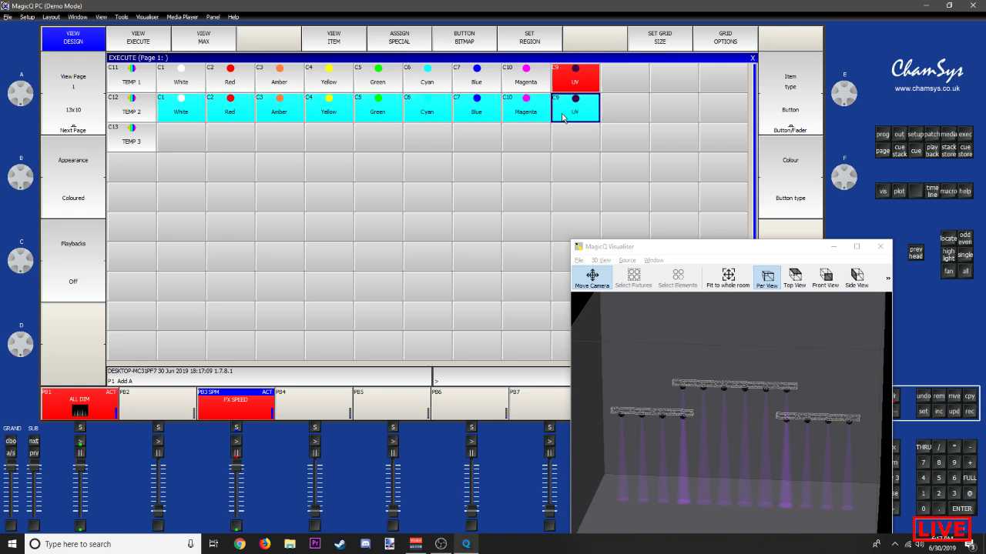
click(180, 141)
Step: Set a separate region for each of the three button rows, from its TEMP button to UV
drag(119, 81, 594, 145)
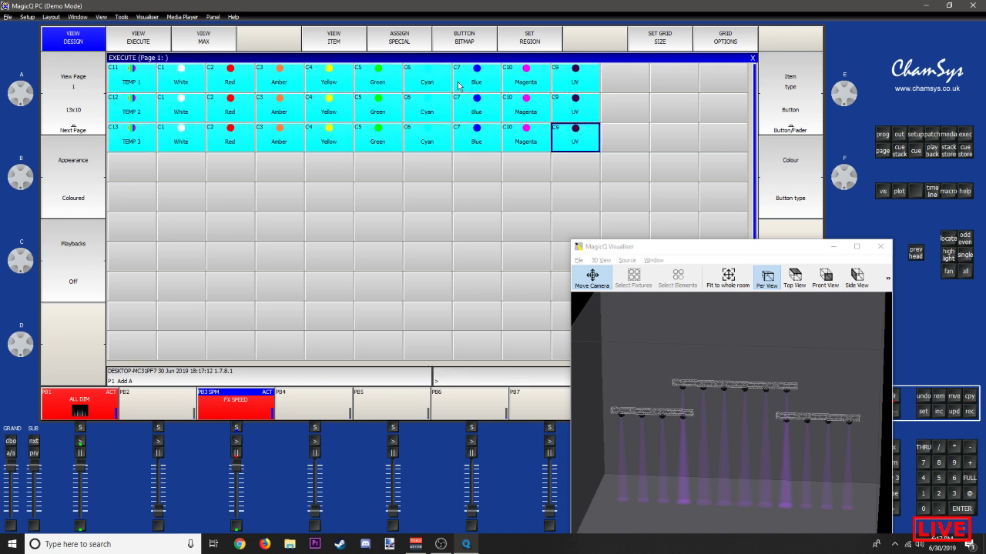
drag(147, 74, 568, 79)
click(522, 35)
drag(134, 103, 575, 110)
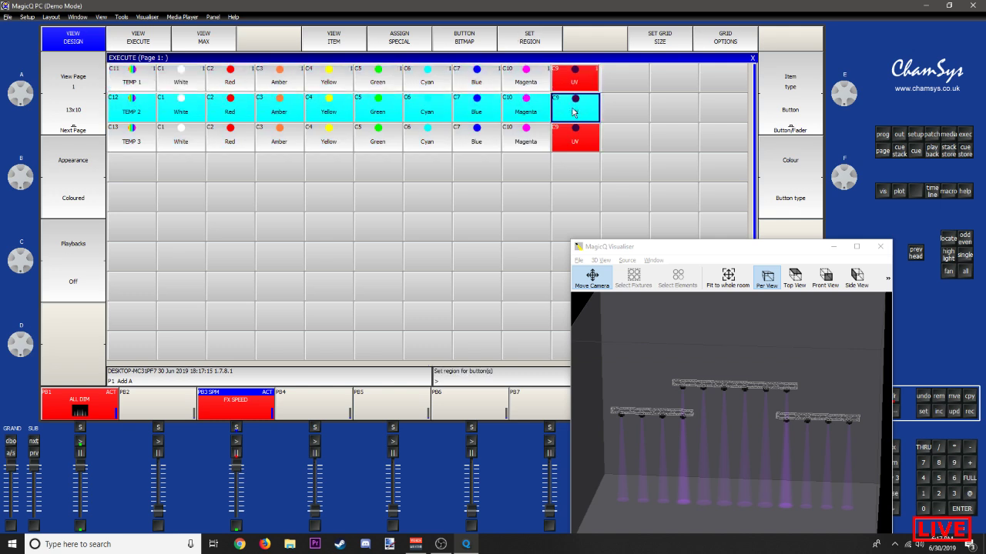
click(537, 37)
drag(155, 132, 575, 139)
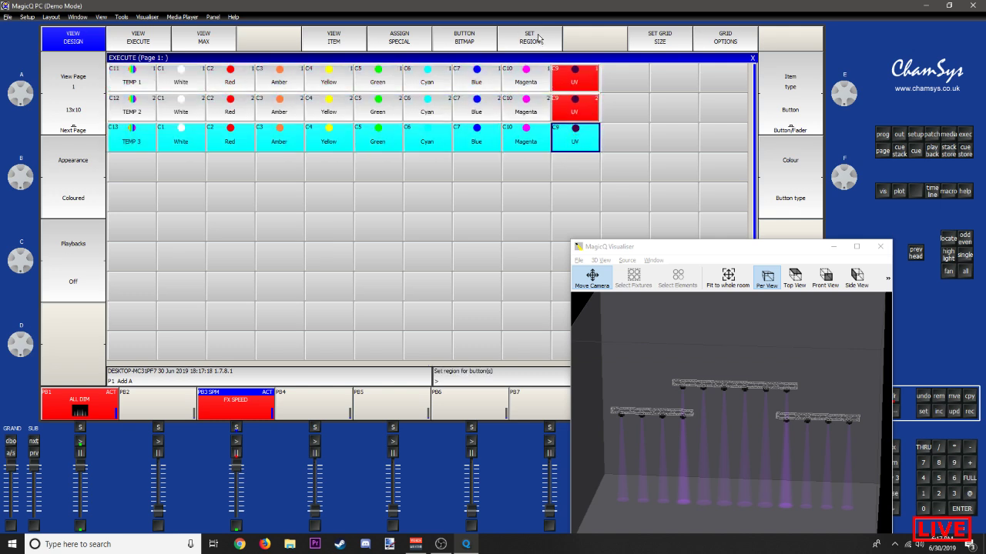
click(539, 38)
Step: Try the White, Red and Amber buttons in the Execute grid to check the row regions
click(187, 77)
click(183, 111)
click(244, 81)
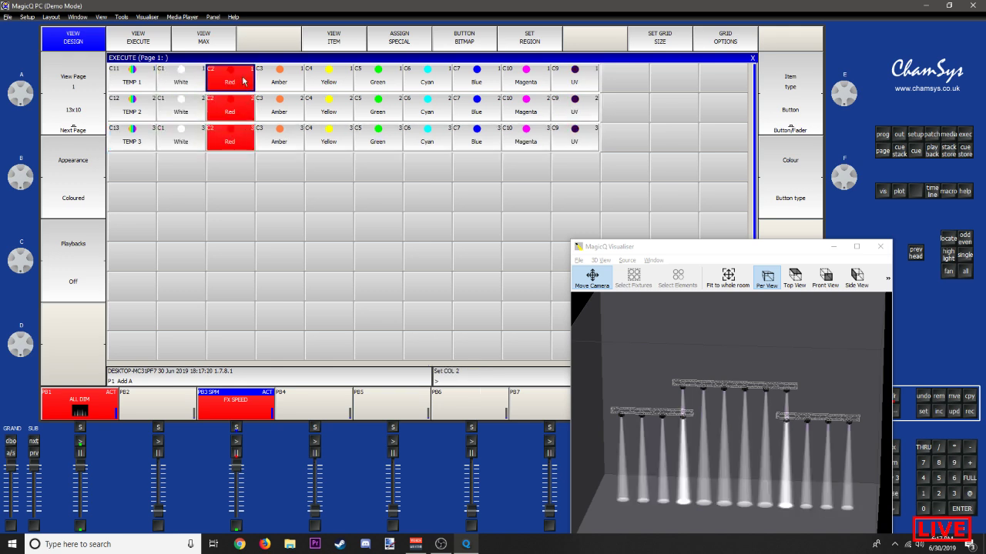
click(182, 80)
click(249, 82)
click(277, 84)
click(178, 80)
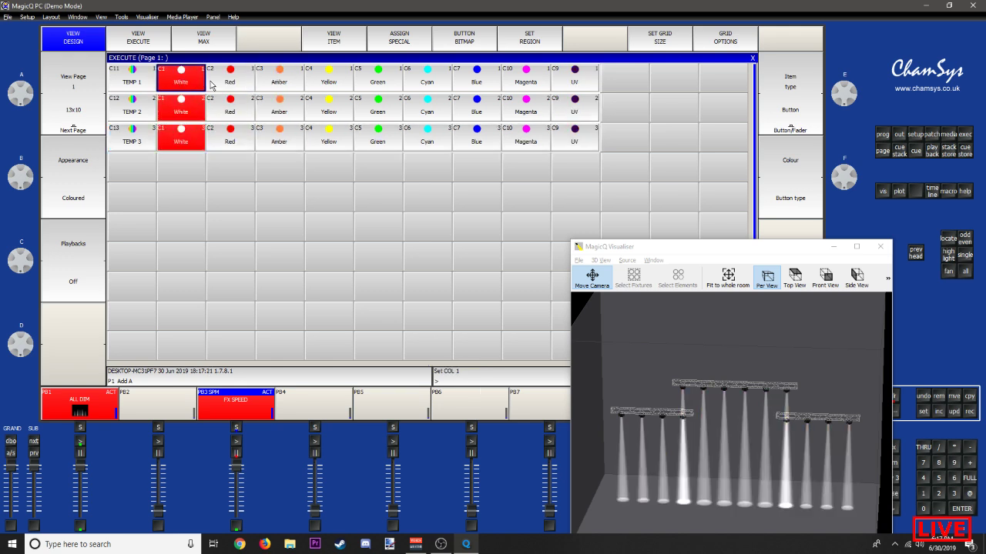
Step: Set the item type of the TEMP 2, TEMP 3 and TEMP 1 buttons to Link
click(139, 81)
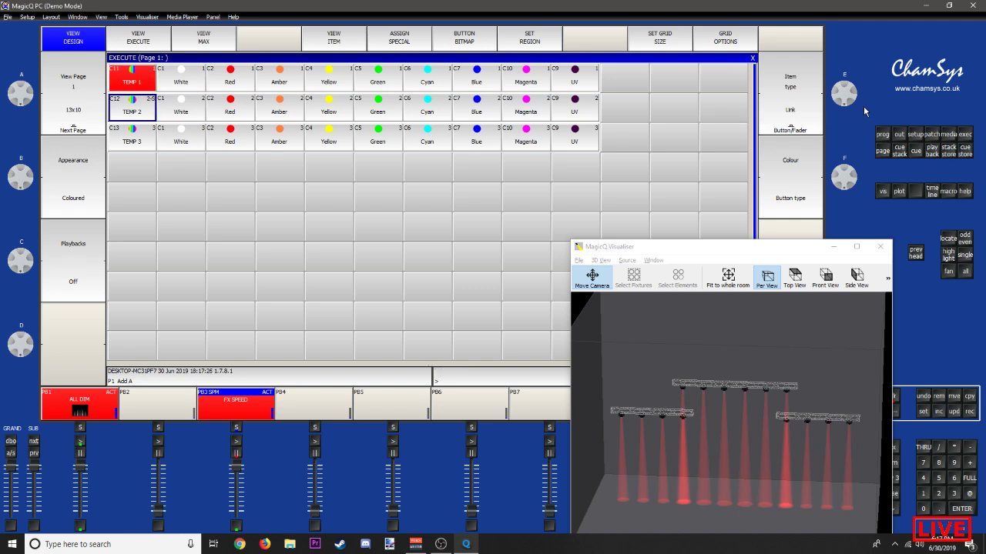
click(778, 108)
click(134, 139)
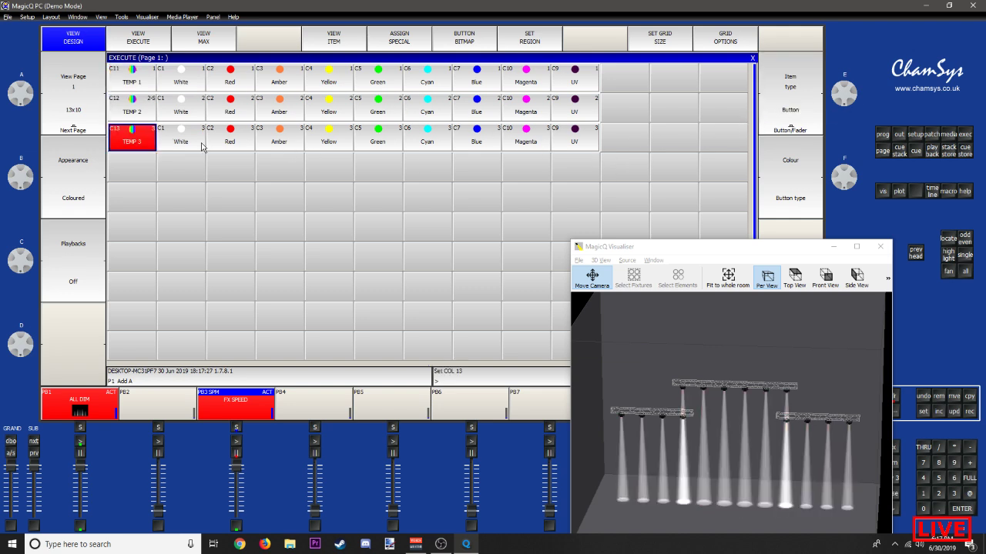
click(769, 125)
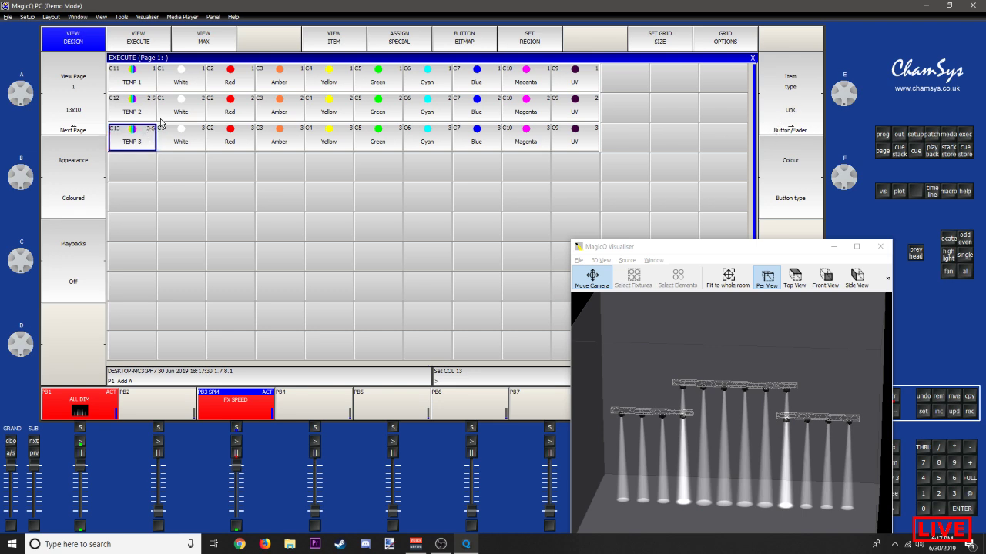
click(144, 79)
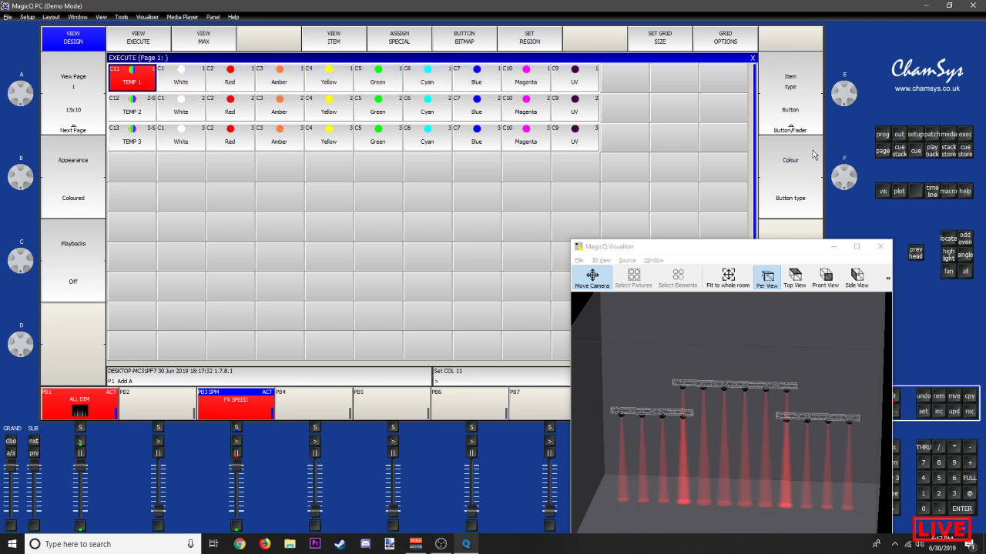
click(793, 121)
Step: Try the colour buttons along the first row, including Blue, UV, Magenta, Cyan, Green, Yellow, Amber, Red and White
drag(218, 81, 466, 81)
click(466, 82)
click(561, 87)
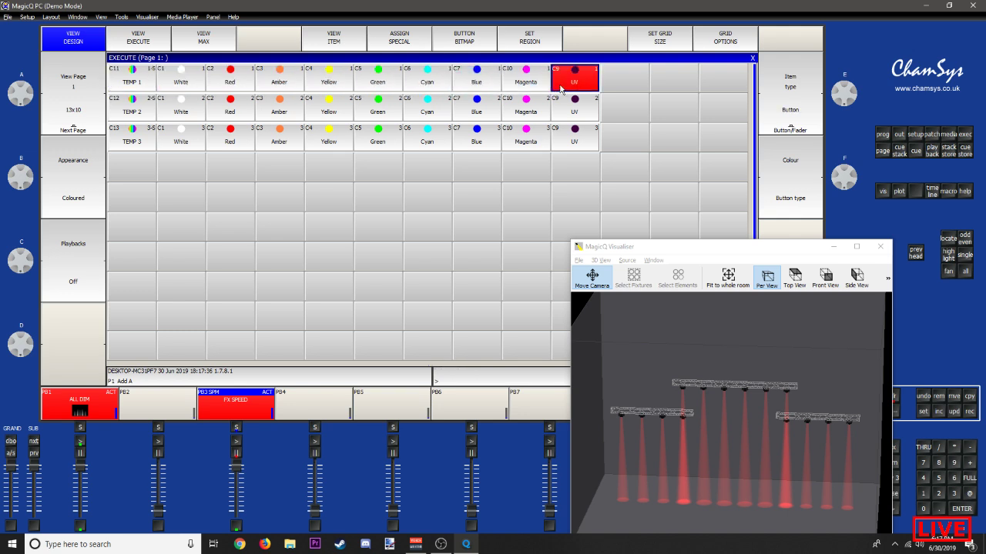
click(535, 81)
click(418, 81)
click(377, 80)
click(316, 82)
click(273, 82)
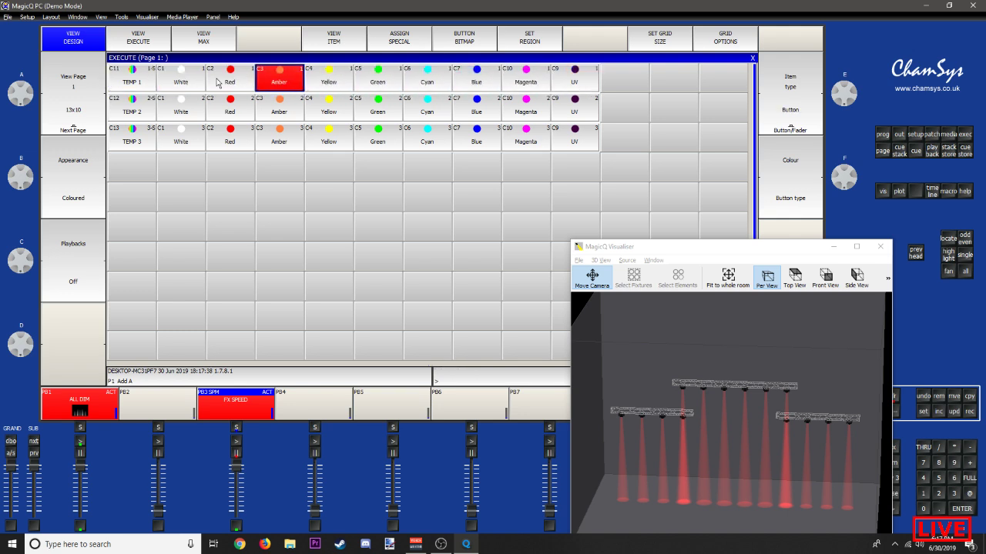
click(216, 80)
click(195, 80)
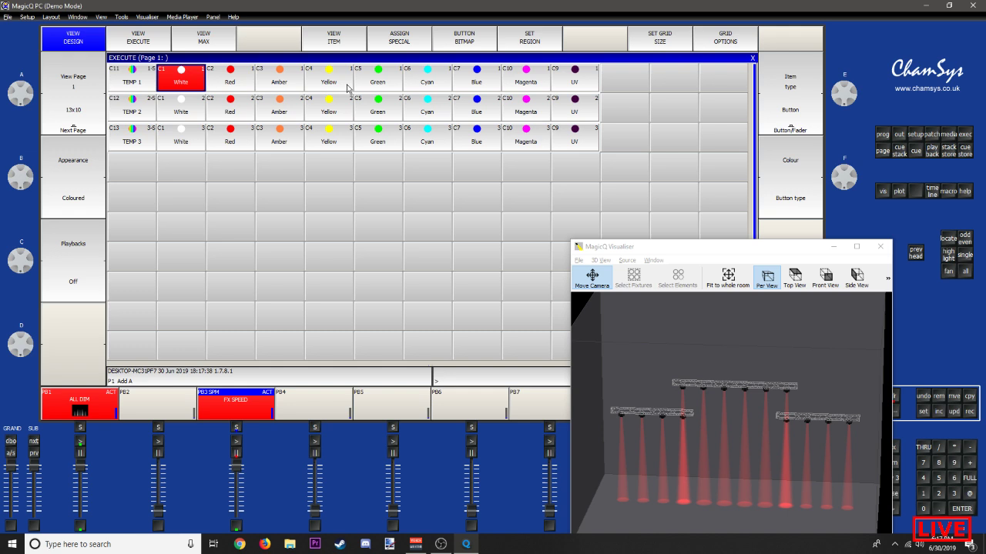
Step: Close the Execute window, select the ALL group and locate its heads
click(753, 59)
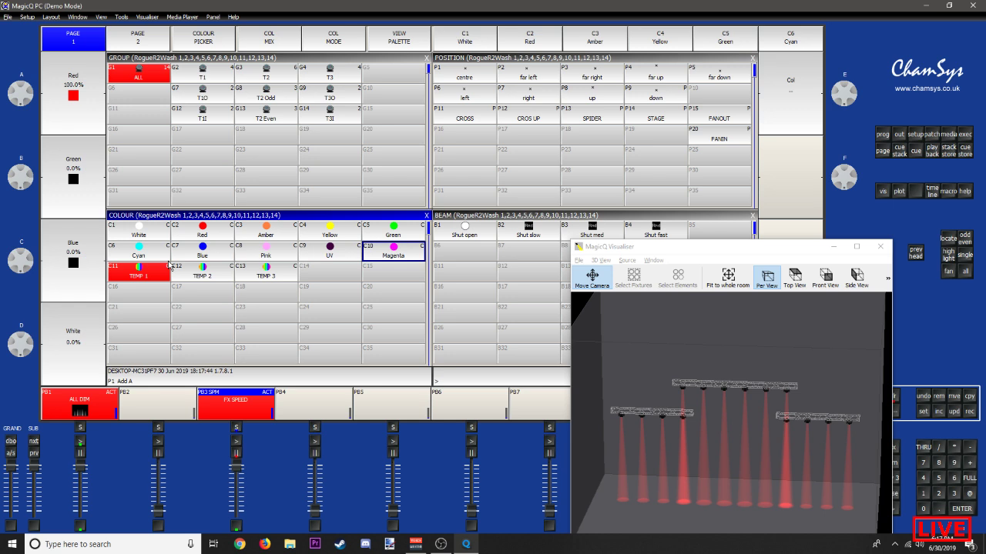
click(147, 75)
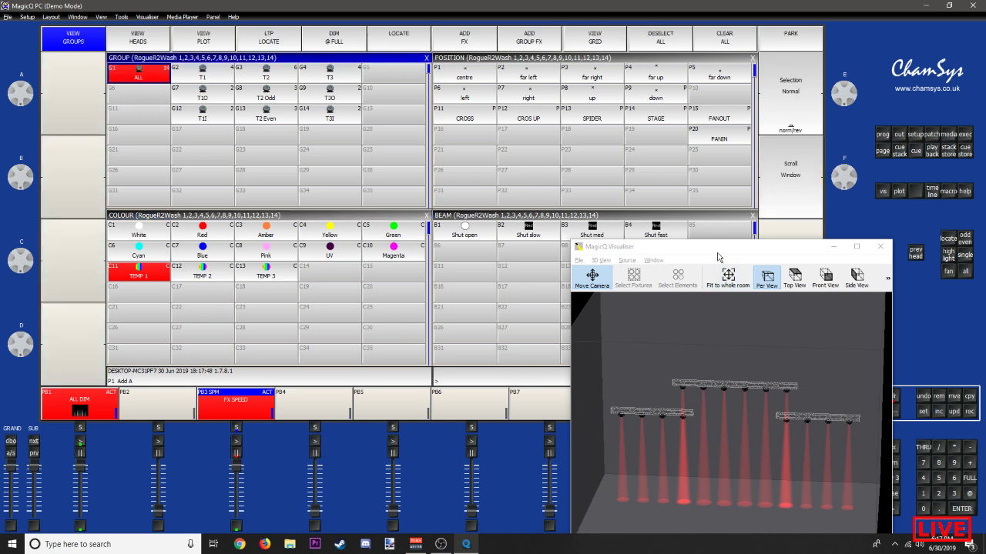
click(135, 228)
click(137, 79)
click(416, 37)
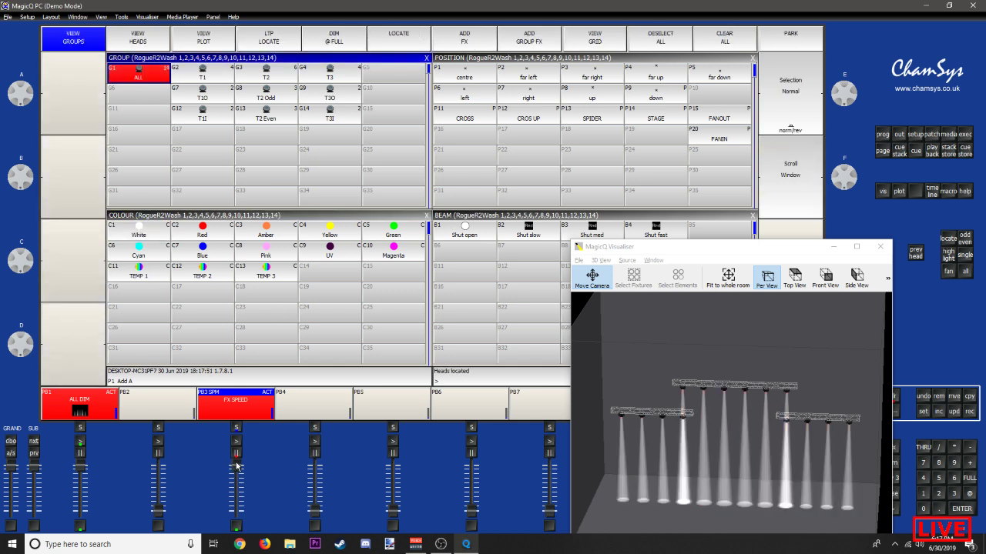
click(451, 45)
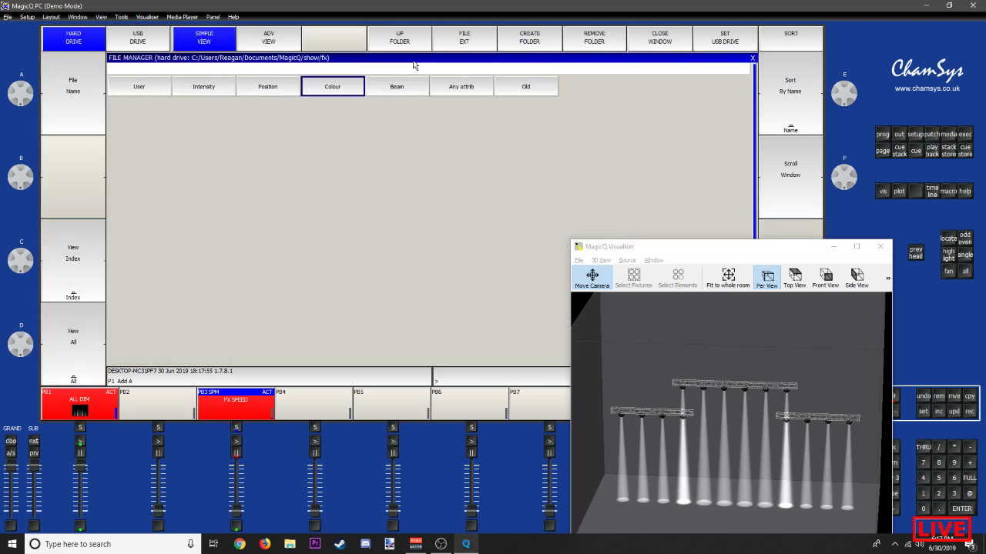
click(331, 99)
click(466, 90)
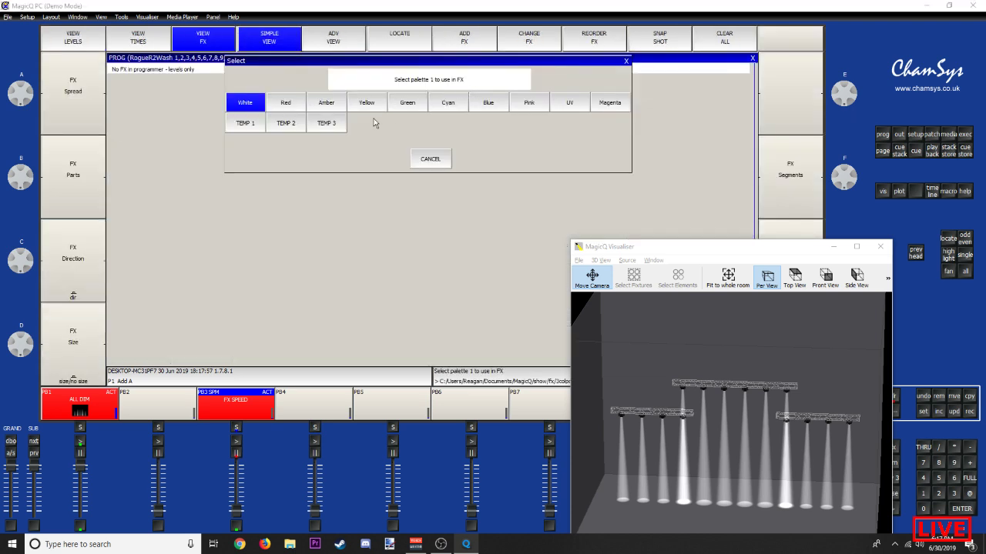
click(255, 129)
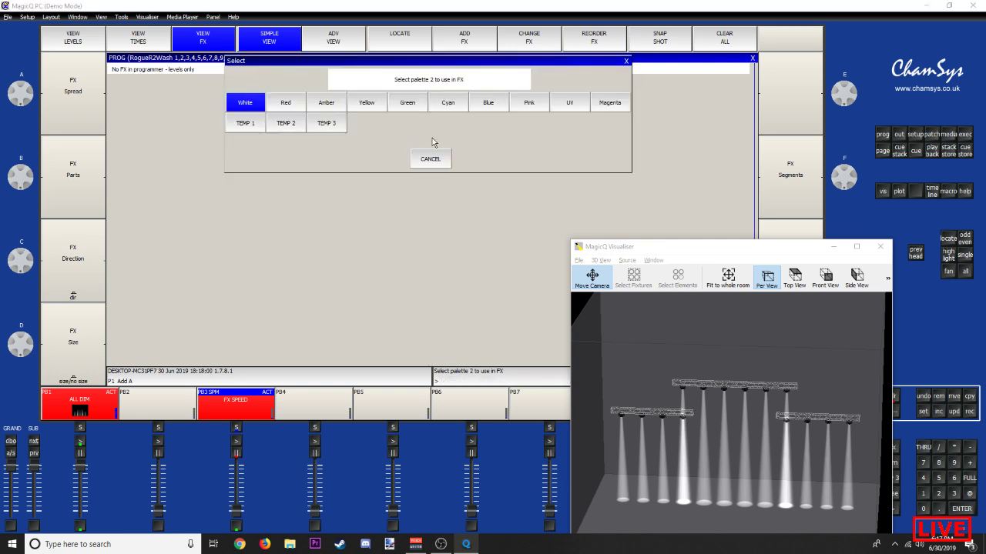
click(434, 162)
Step: Add the 3col colour FX to the selected heads using palettes TEMP 1, TEMP 2 and TEMP 3
click(437, 39)
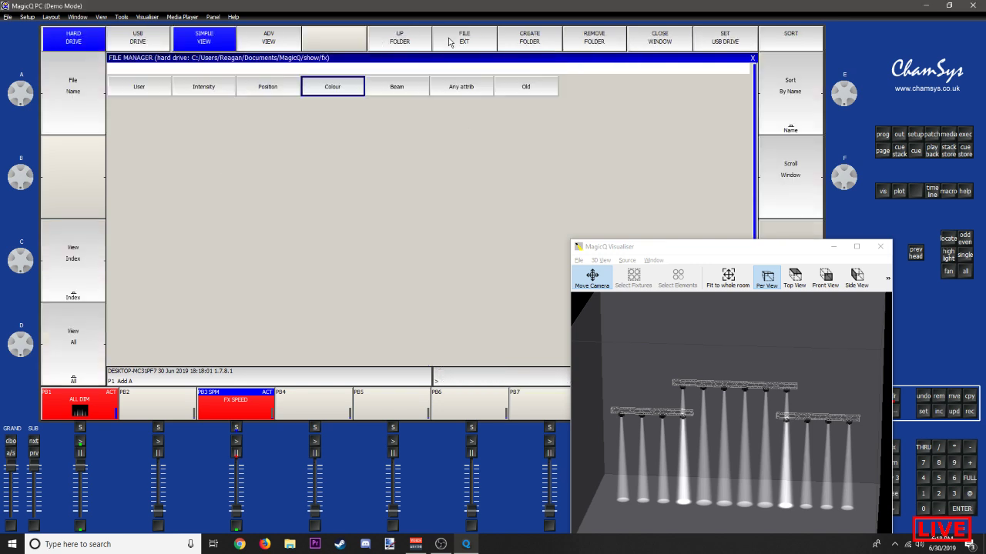
click(355, 98)
click(400, 87)
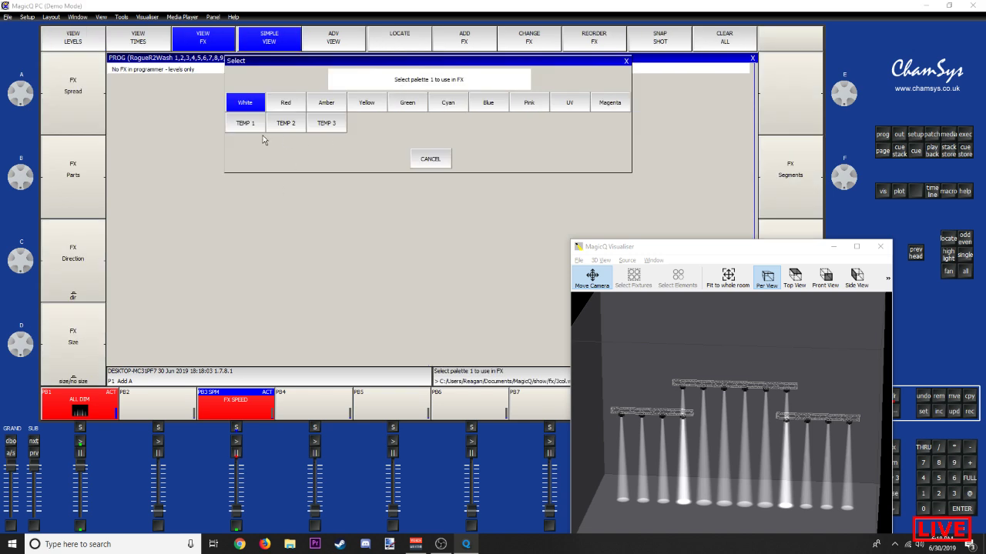
click(244, 128)
click(279, 129)
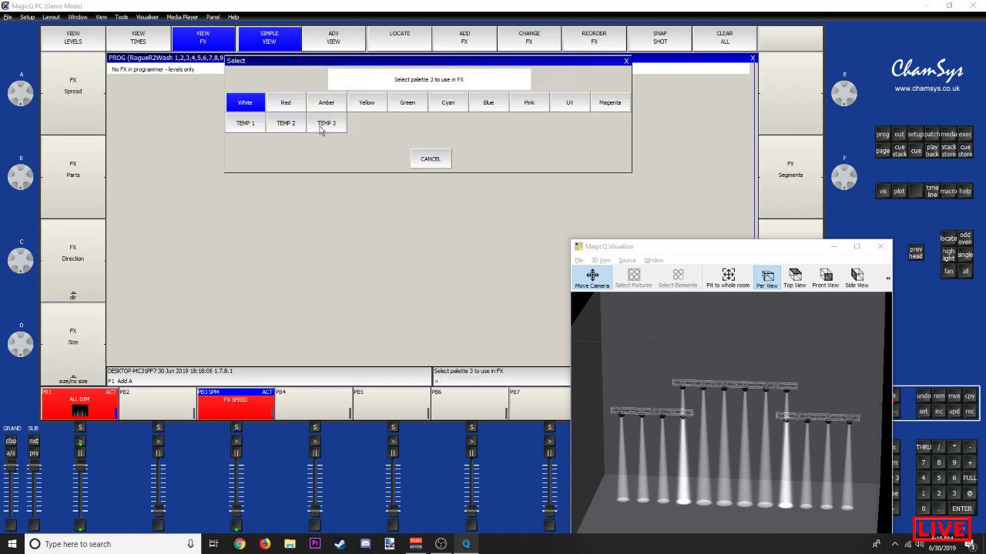
click(319, 127)
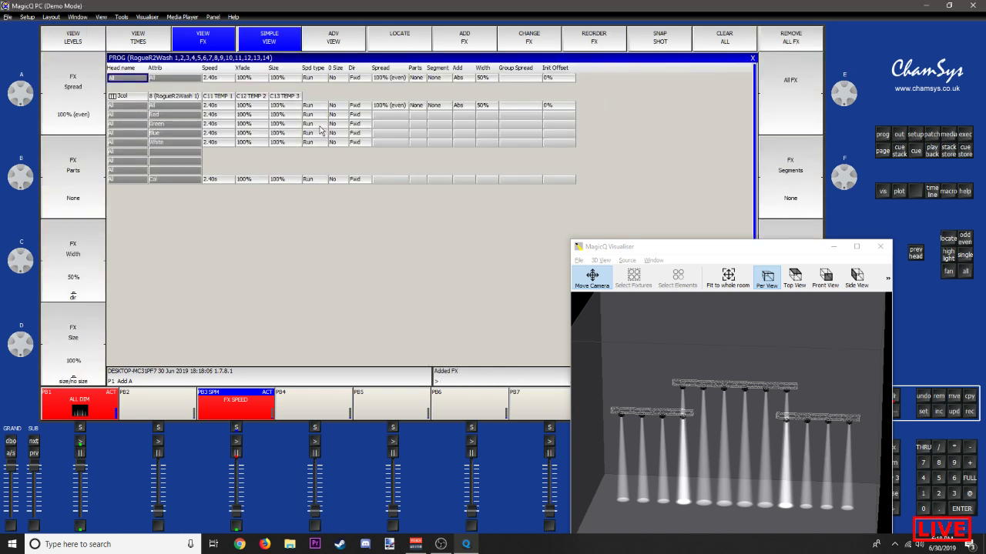
Step: Set the FX speed to 0.10 s for all attributes and close the programmer window
double_click(210, 78)
text(.1)
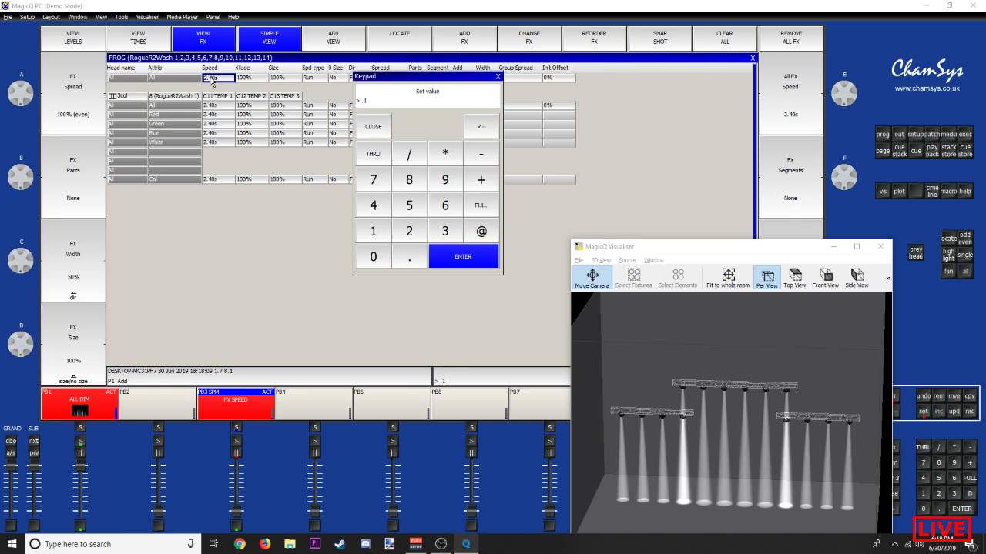
key(Return)
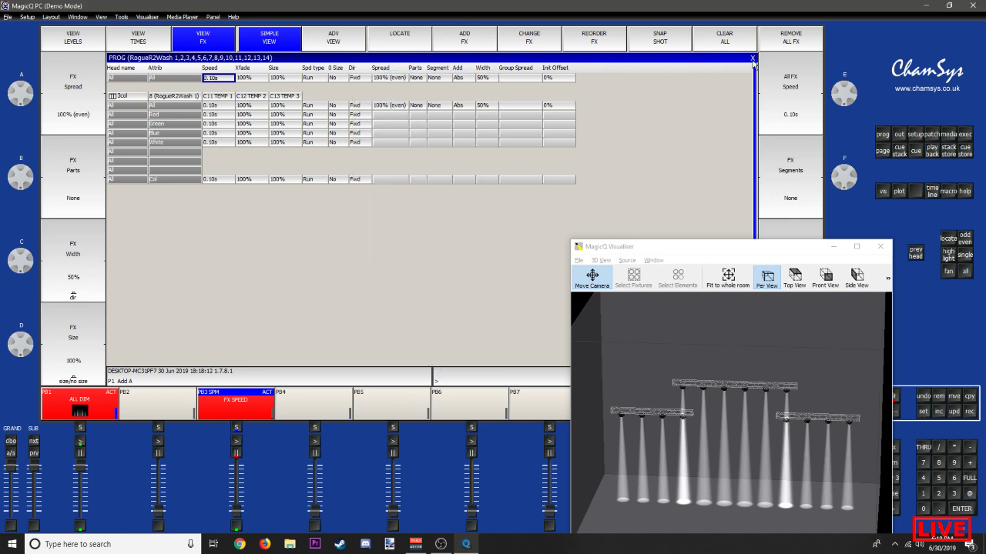
click(753, 59)
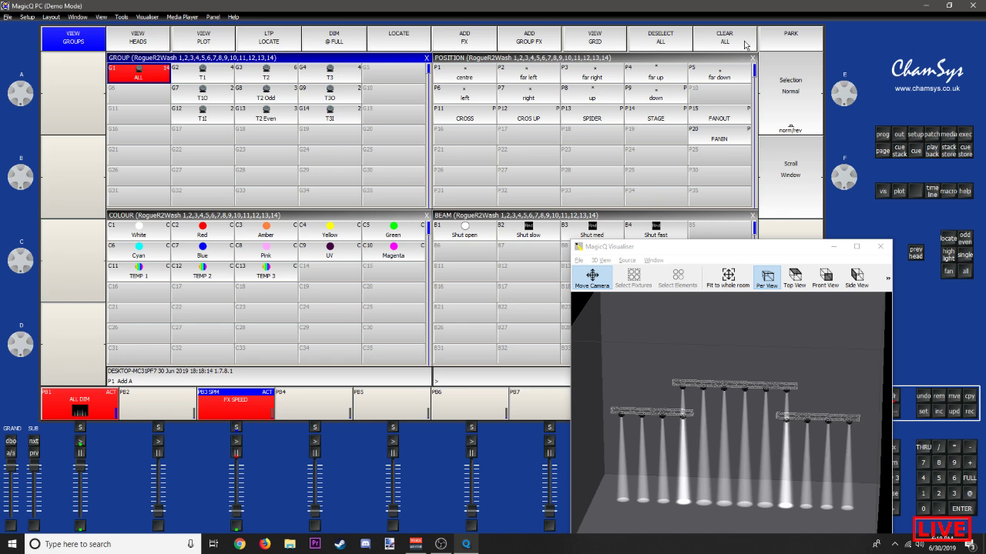
Step: Raise the FX SPEED playback in the Execute view and choose Red for TEMP 1, Amber for TEMP 2 and Yellow for TEMP 3
click(426, 58)
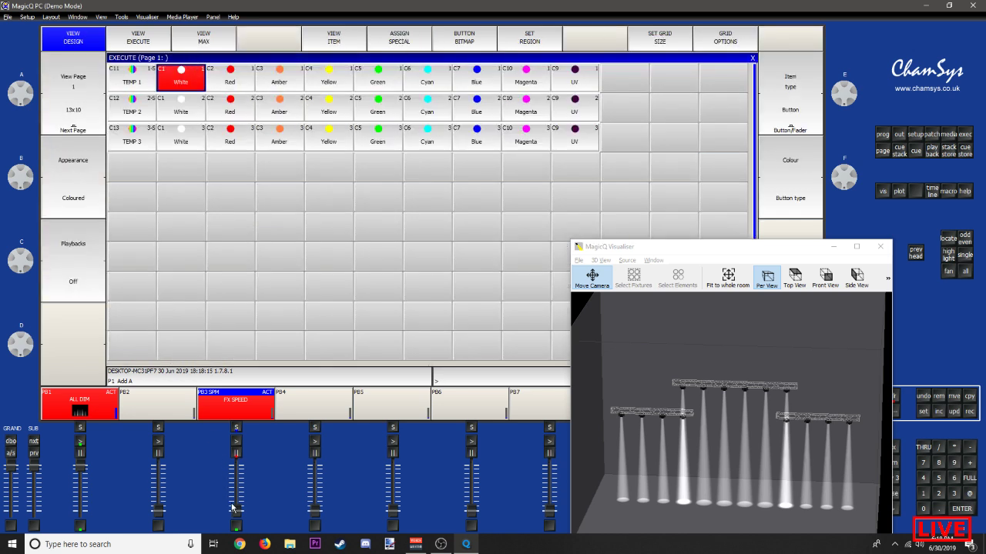
drag(234, 509, 251, 490)
click(240, 80)
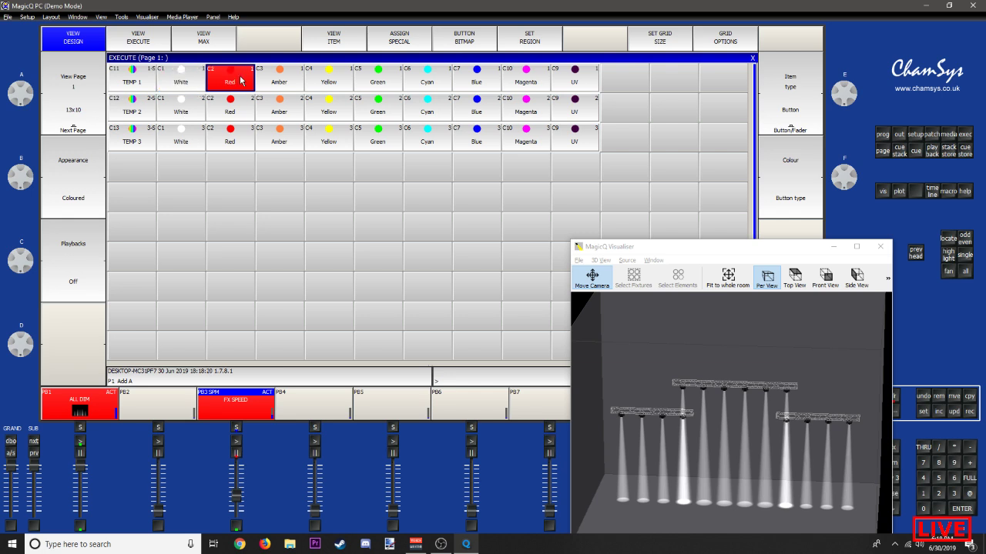
click(279, 110)
click(332, 140)
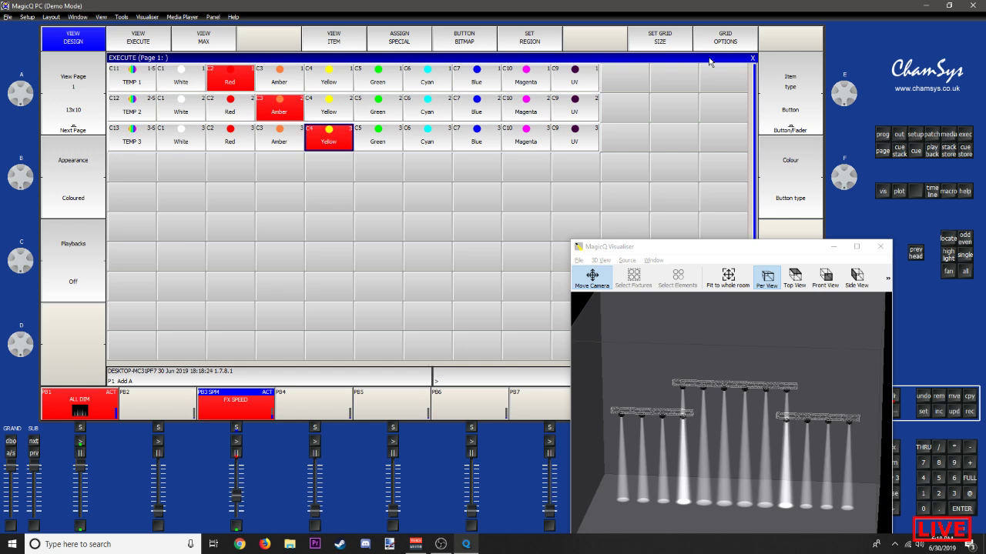
Step: Copy the ALL group from the Group window into the Execute grid after UV in each of the three rows
key(Escape)
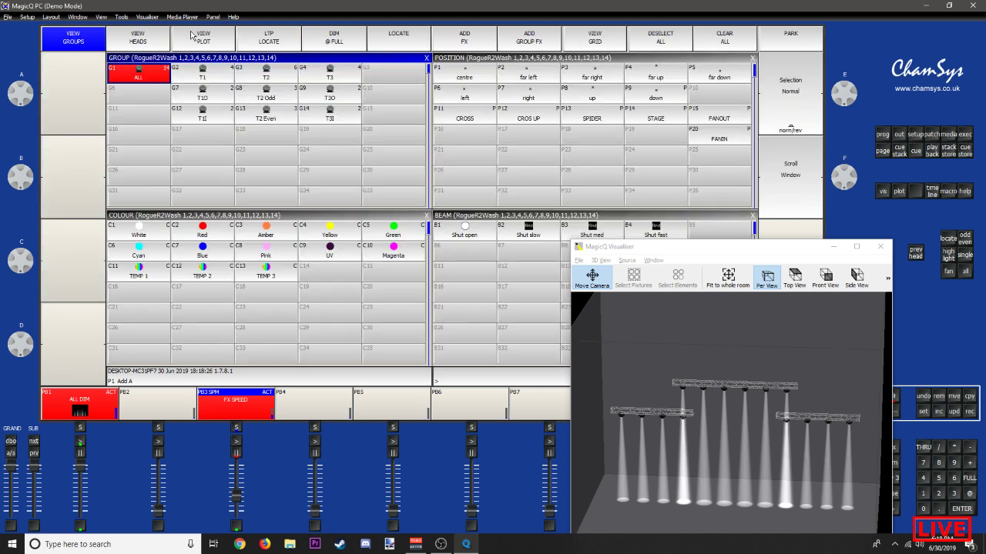
click(144, 78)
key(F6)
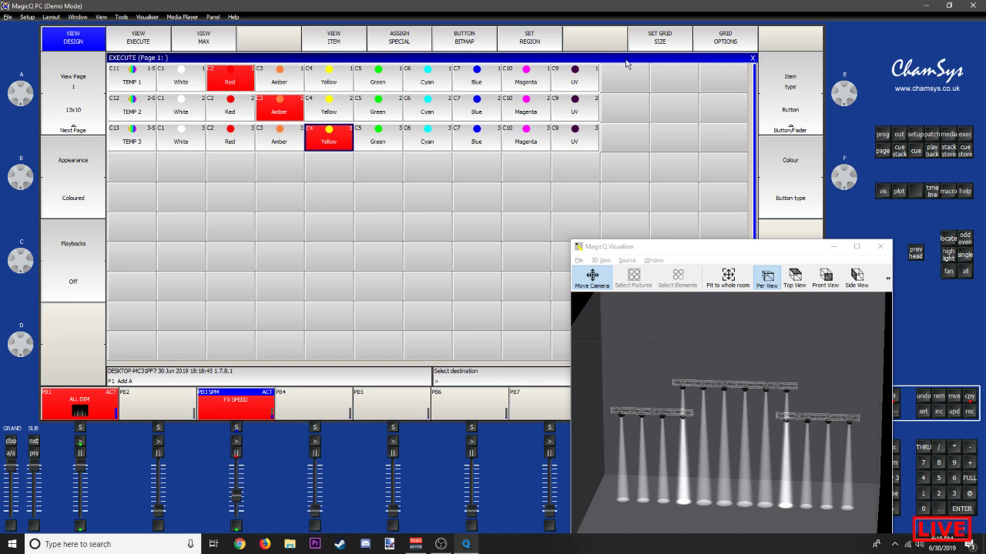
click(622, 85)
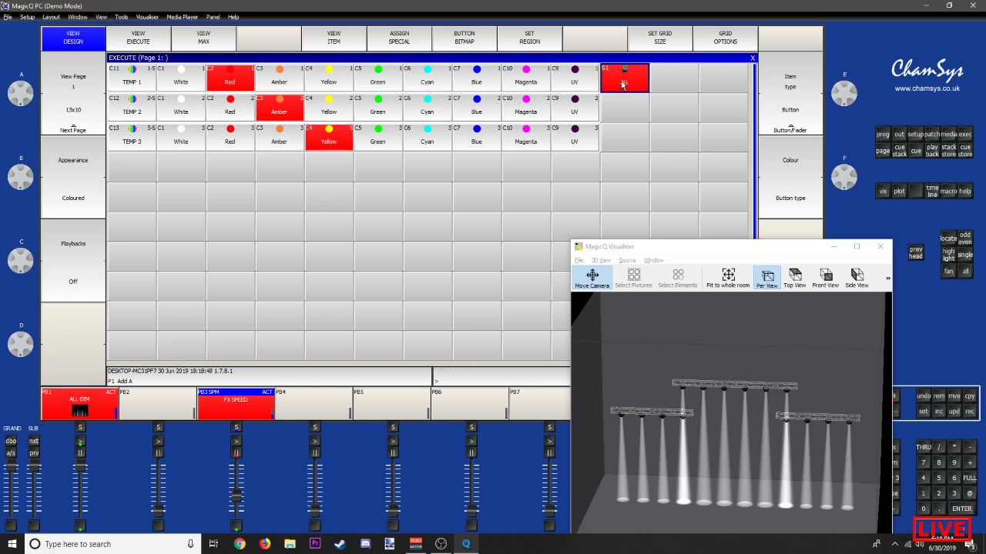
click(622, 112)
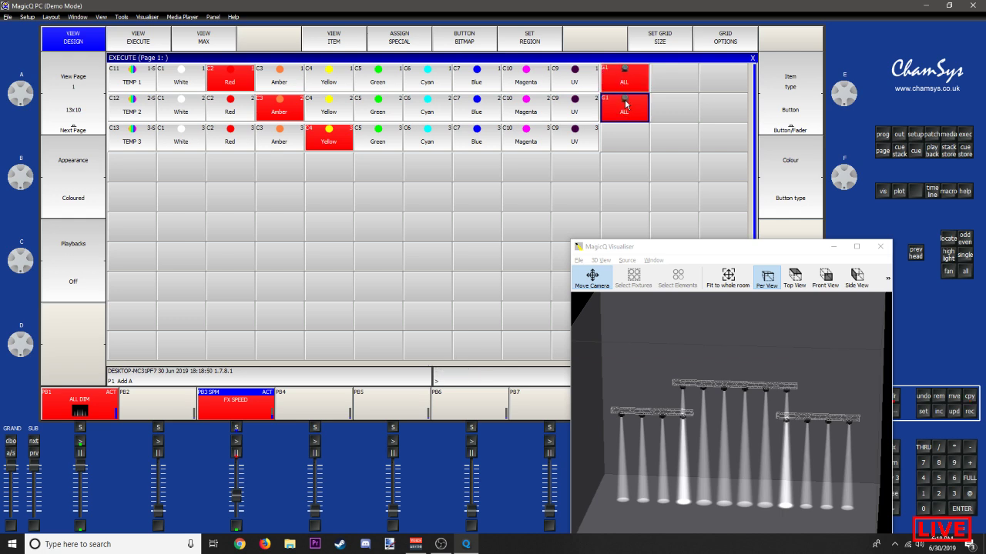
click(613, 143)
Step: Try to set each of the three Execute rows, including its ALL button, as a separate region
drag(113, 75, 608, 89)
click(528, 46)
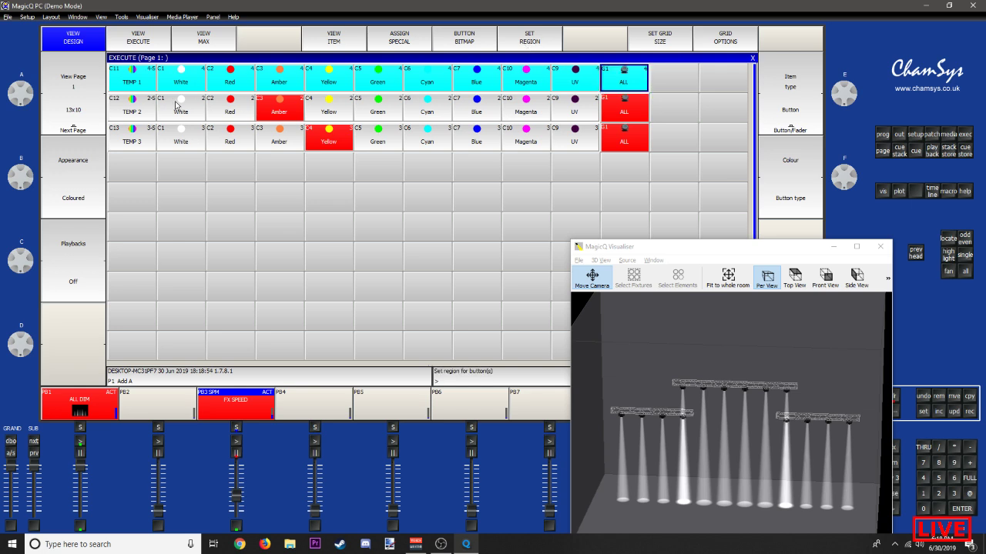
drag(133, 113, 613, 123)
click(543, 39)
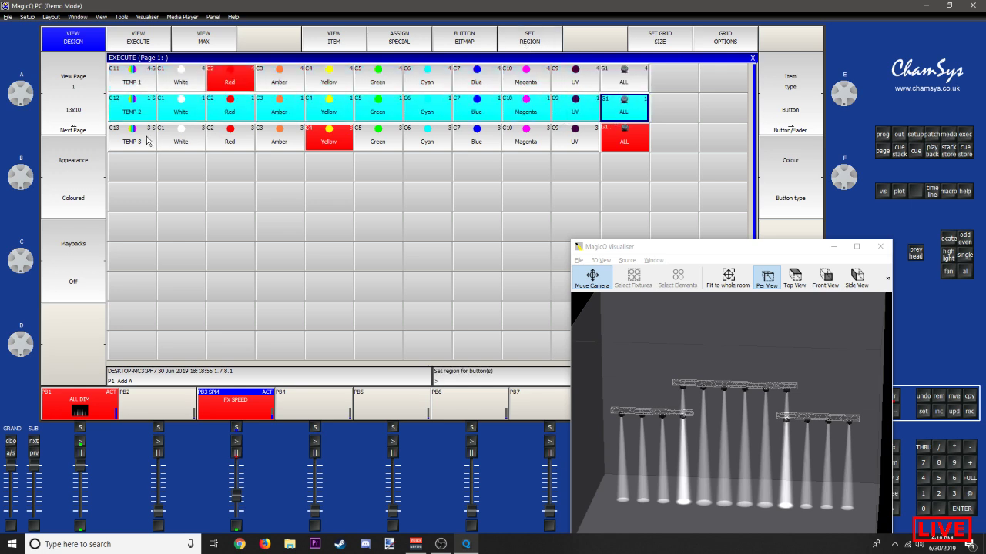
drag(147, 138, 613, 145)
click(540, 45)
Step: Clear the regions of all three rows and set each row from its TEMP button through ALL as its own region
drag(123, 66, 609, 146)
shift+click(523, 41)
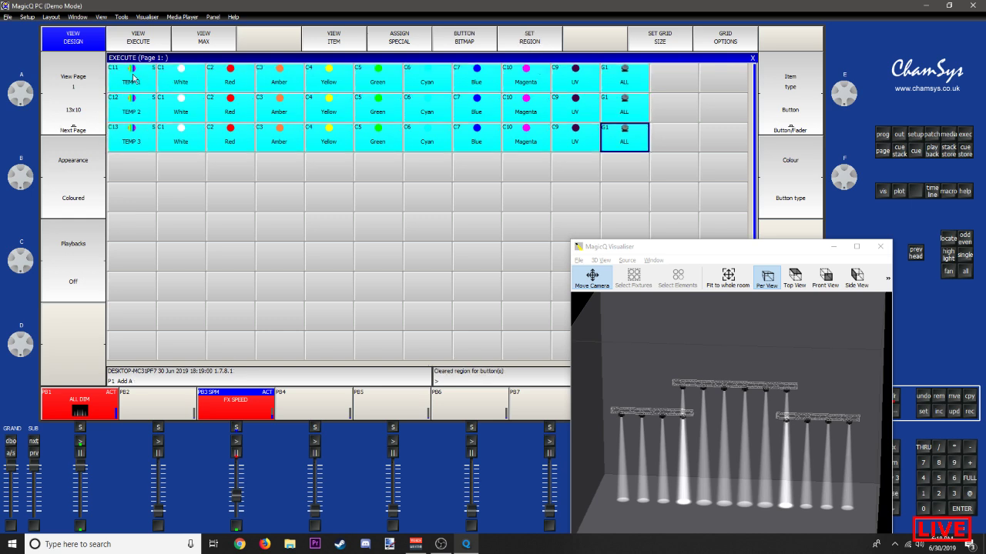
drag(133, 75, 632, 87)
click(520, 42)
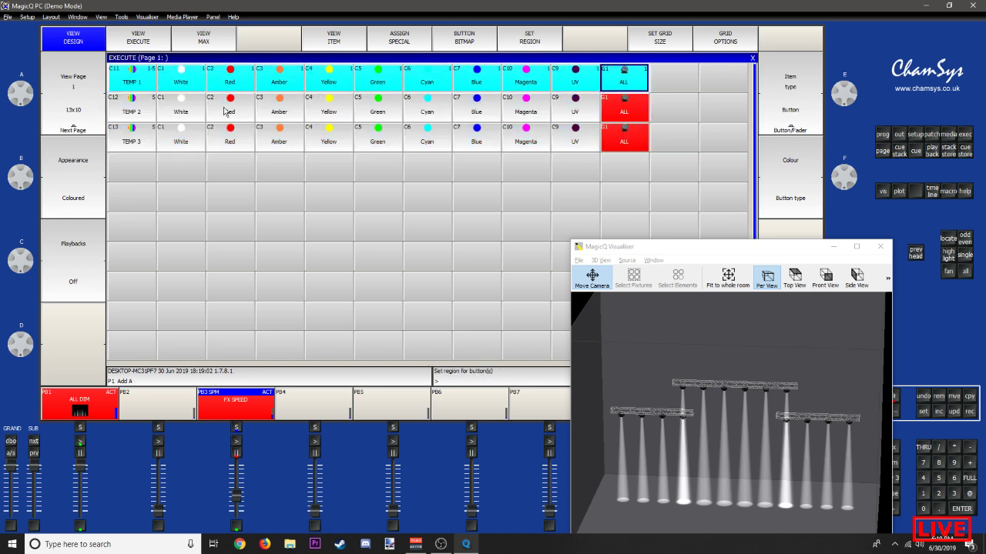
drag(140, 112, 620, 115)
click(535, 48)
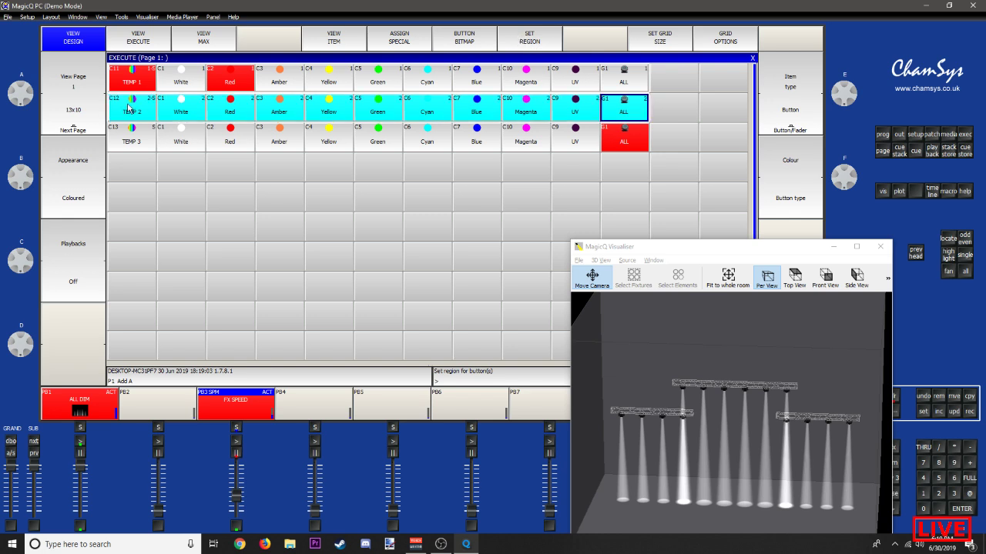
drag(112, 134, 618, 144)
click(552, 42)
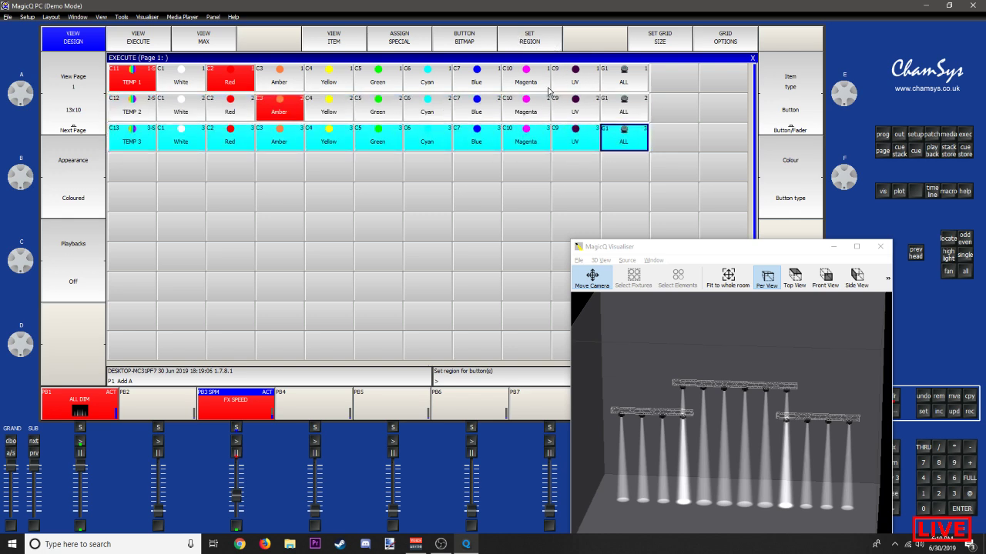
click(490, 193)
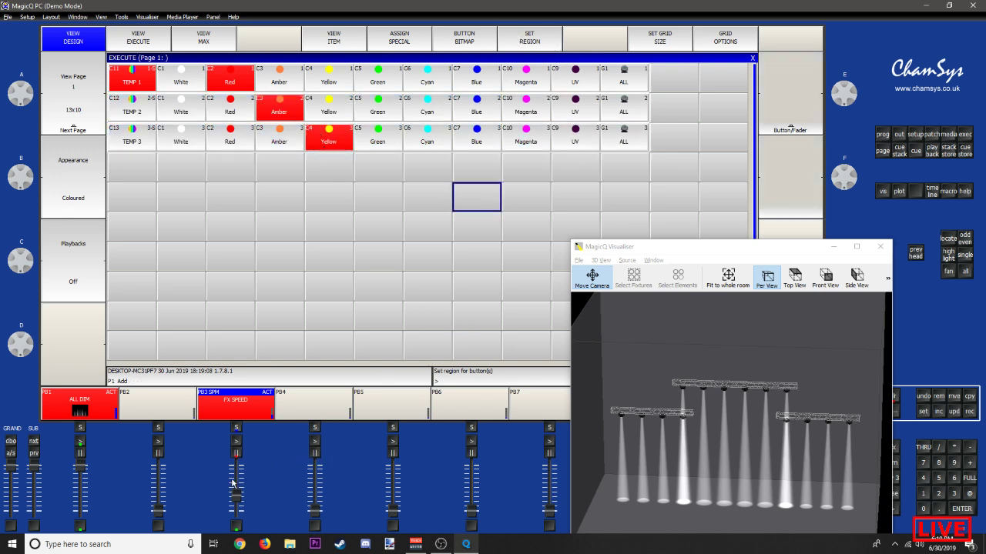
Step: Raise the FX SPEED playback slightly, choose different colours in the TEMP rows, including Green and Blue, and close the Execute window
drag(235, 496, 238, 493)
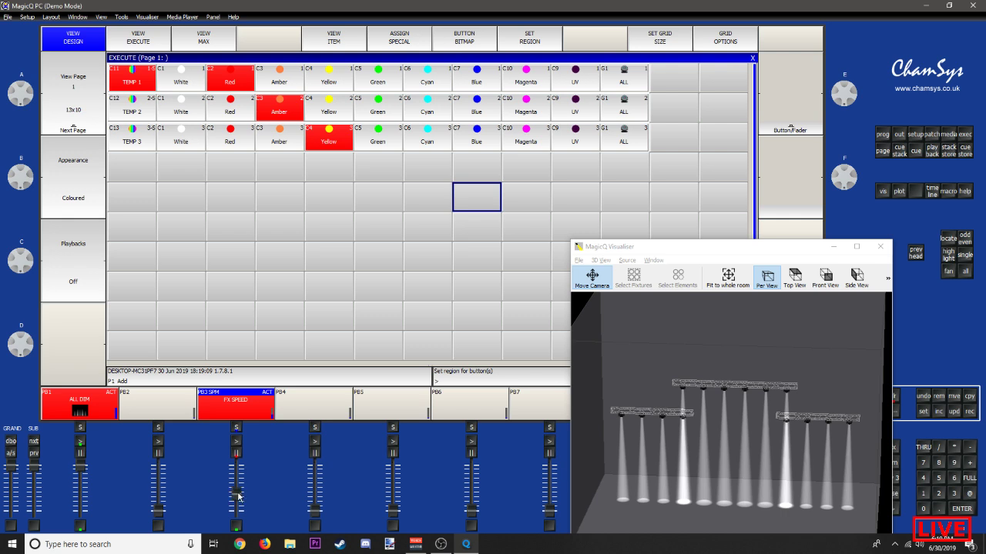
click(374, 91)
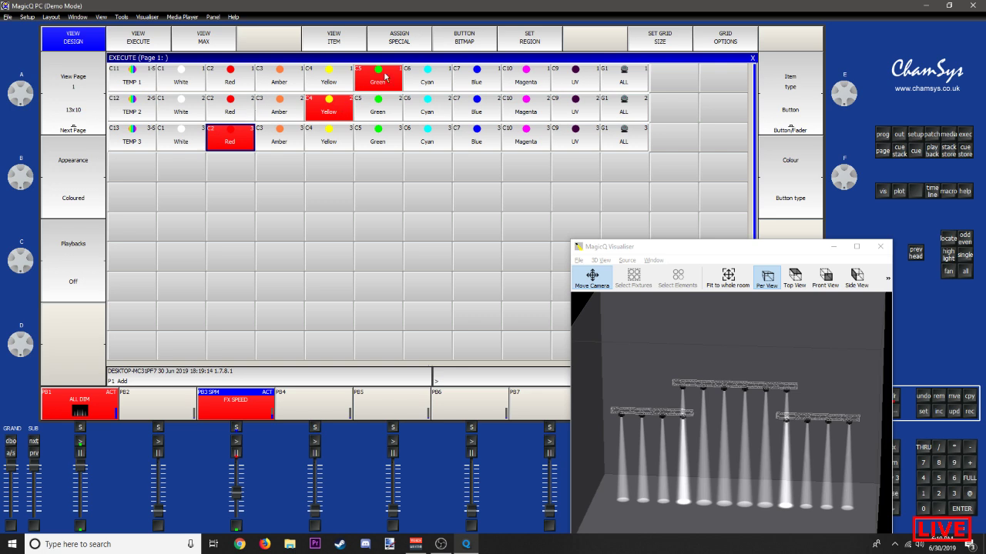
click(493, 115)
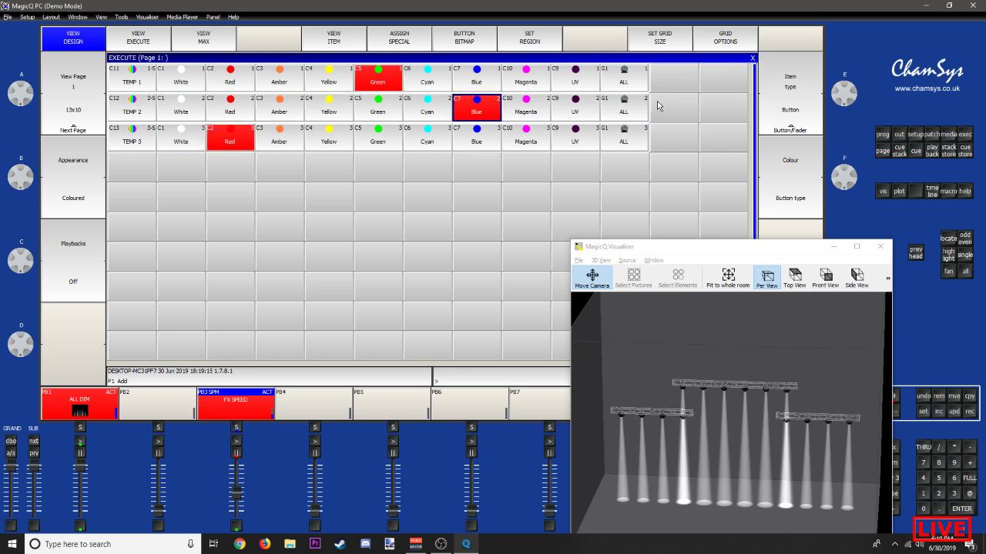
click(752, 58)
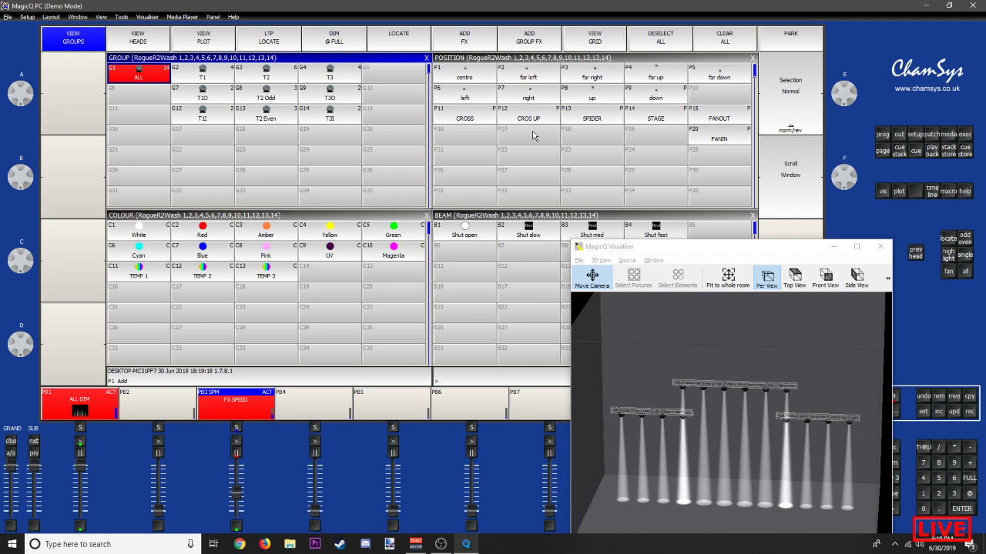
Step: Clear the programmer and add a 3col colour FX to the ALL group using palettes TEMP 1, TEMP 2 and TEMP 3
key(ctrl+BackSpace)
click(133, 80)
click(449, 45)
click(330, 91)
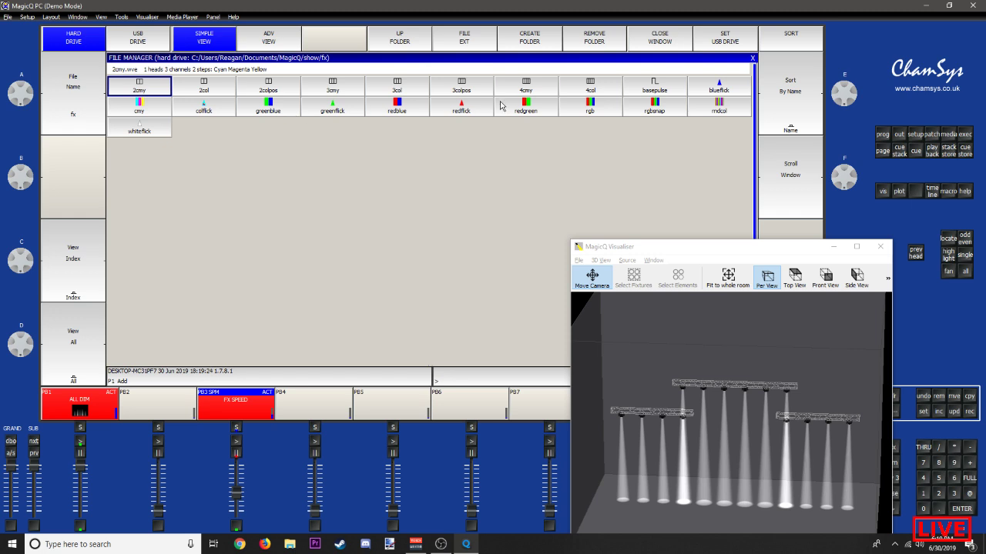
click(387, 94)
click(258, 127)
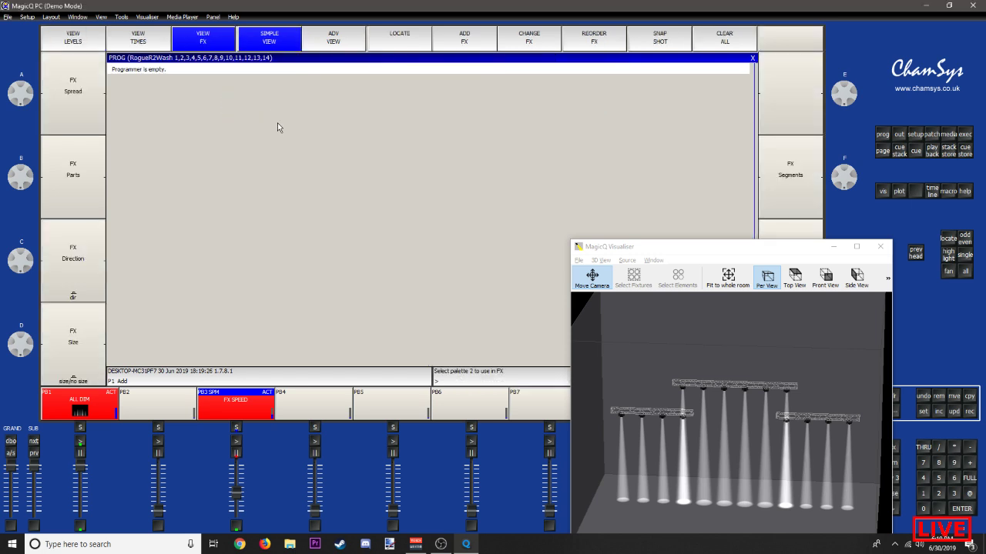
click(286, 125)
click(327, 124)
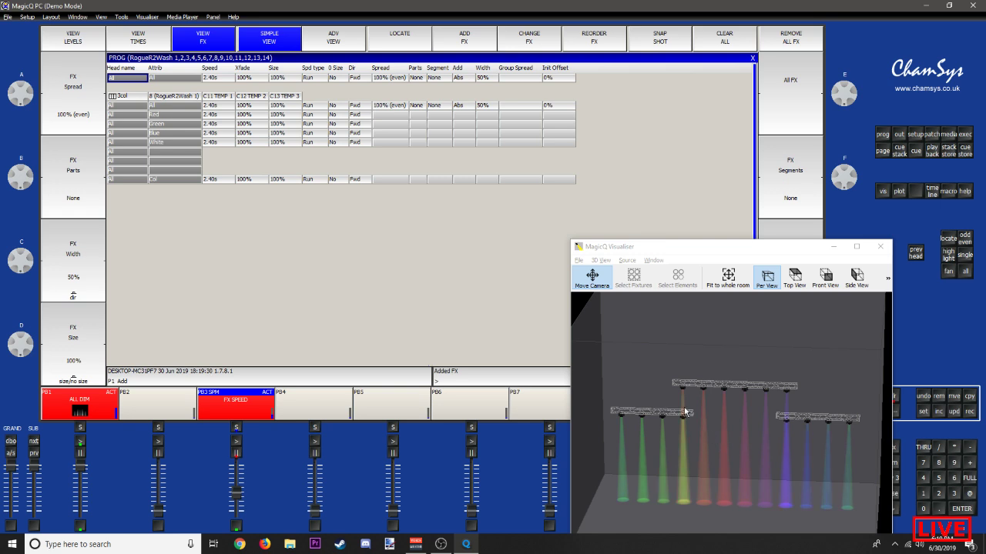
Step: Set the speed of the ALL group's TEMP palette FX to 0.10 s and close the programmer
click(210, 78)
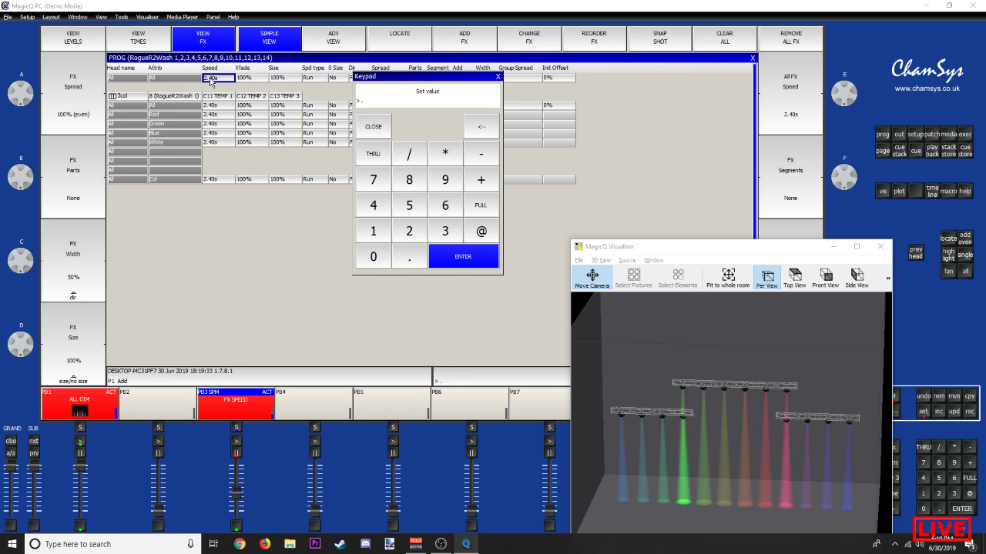
text(.1)
key(Return)
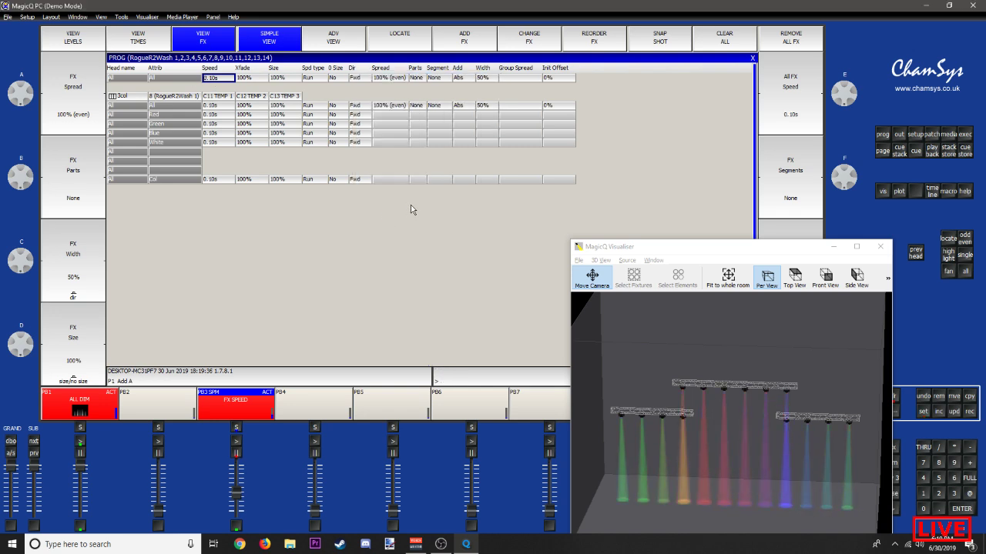
click(752, 59)
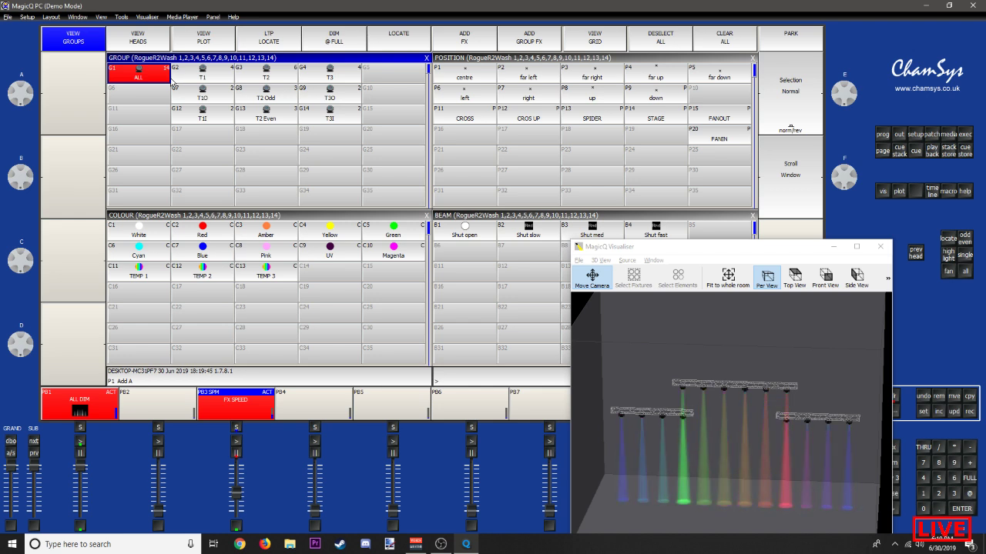
Step: Clear the programmer and add a 3col colour FX to the ALL group using the Red, Green and Blue palettes
key(Delete)
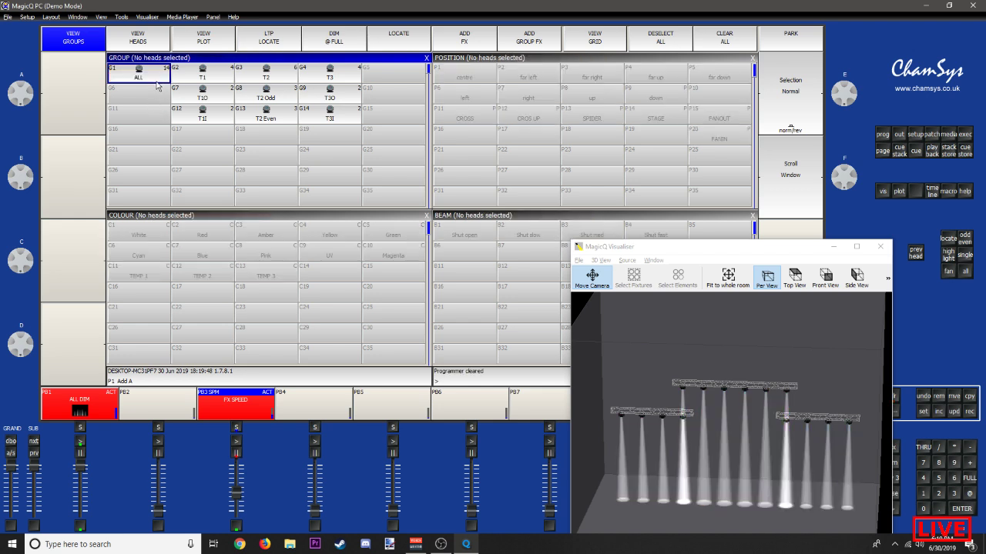
click(152, 77)
click(449, 46)
click(340, 98)
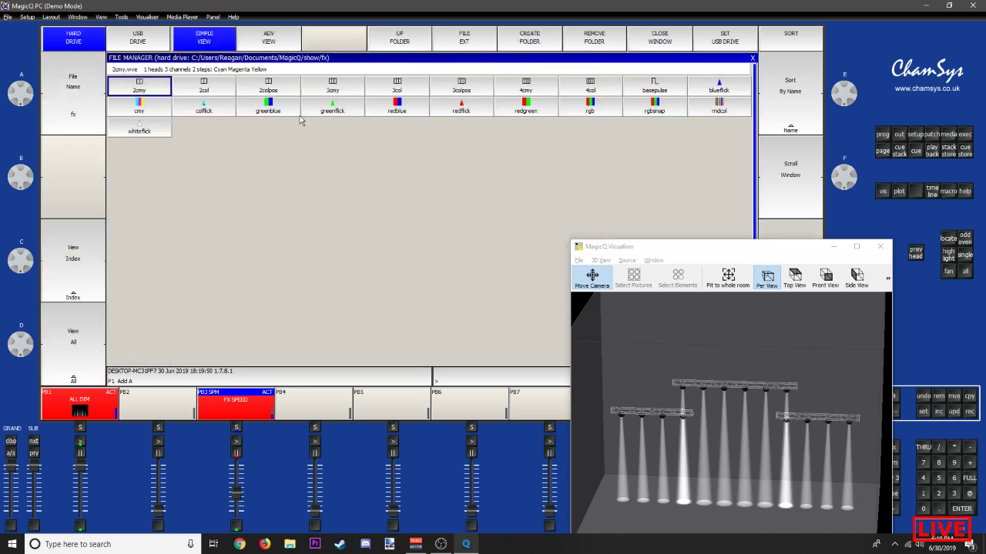
click(397, 91)
click(292, 104)
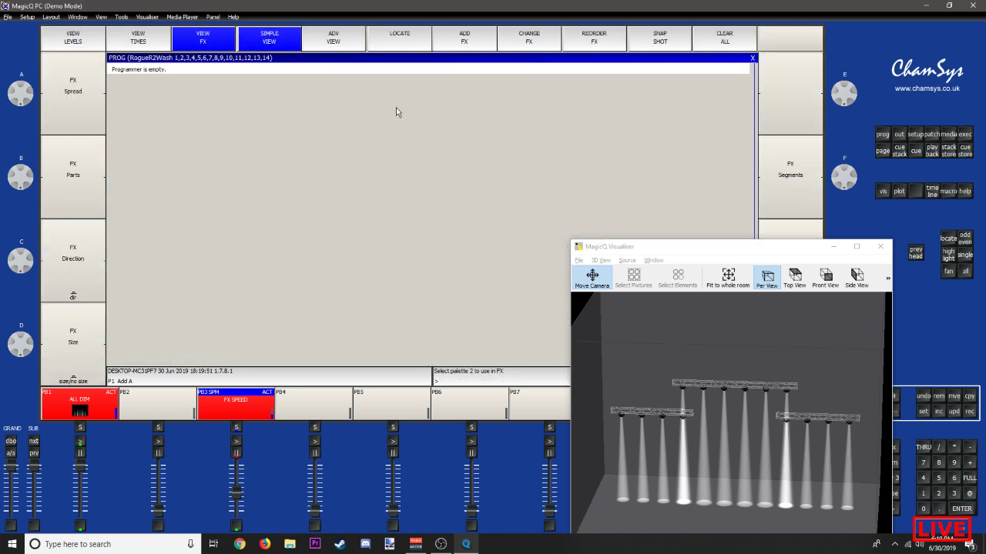
click(400, 106)
click(482, 110)
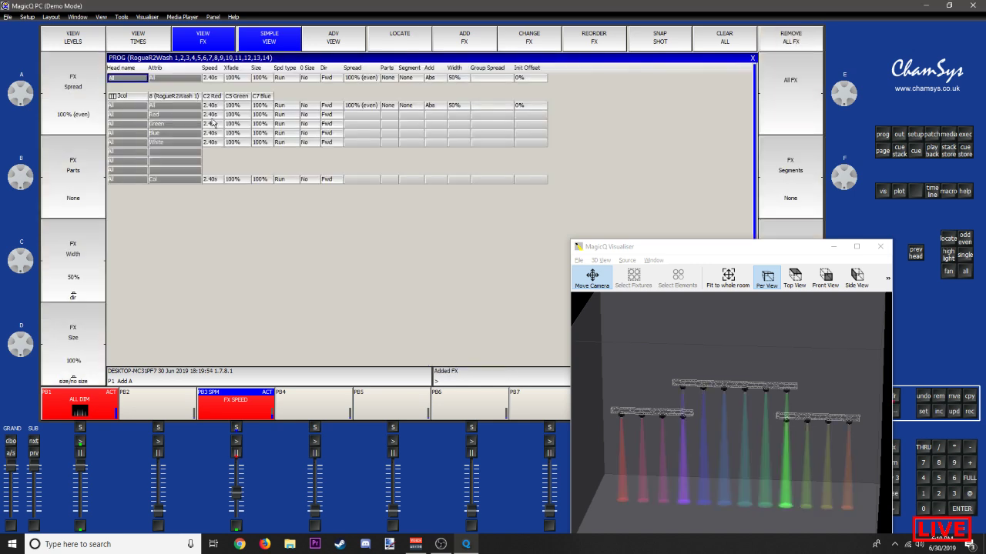
Step: Set the speed of the Red, Green and Blue 3col FX to 0.10 s for all heads and close the programmer
click(210, 79)
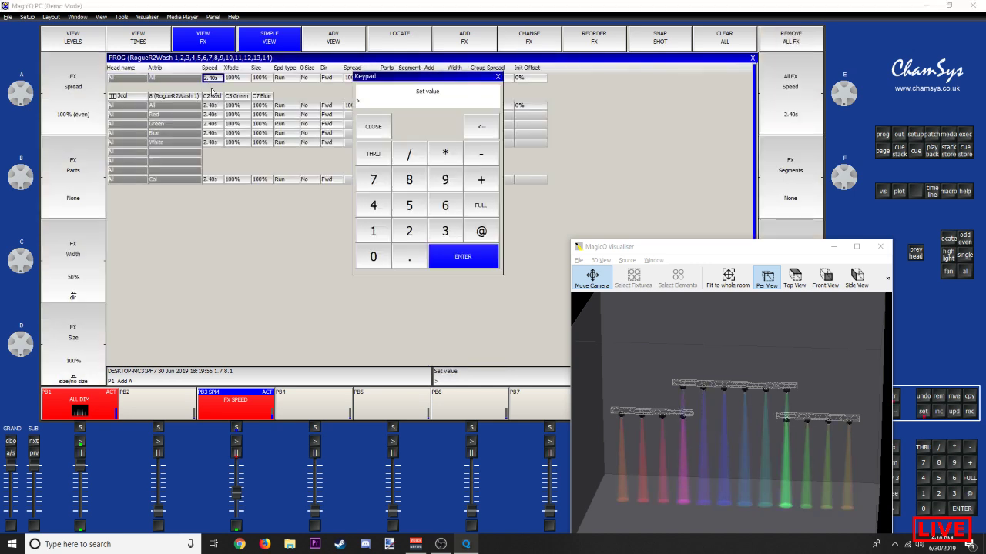
text(0)
key(Return)
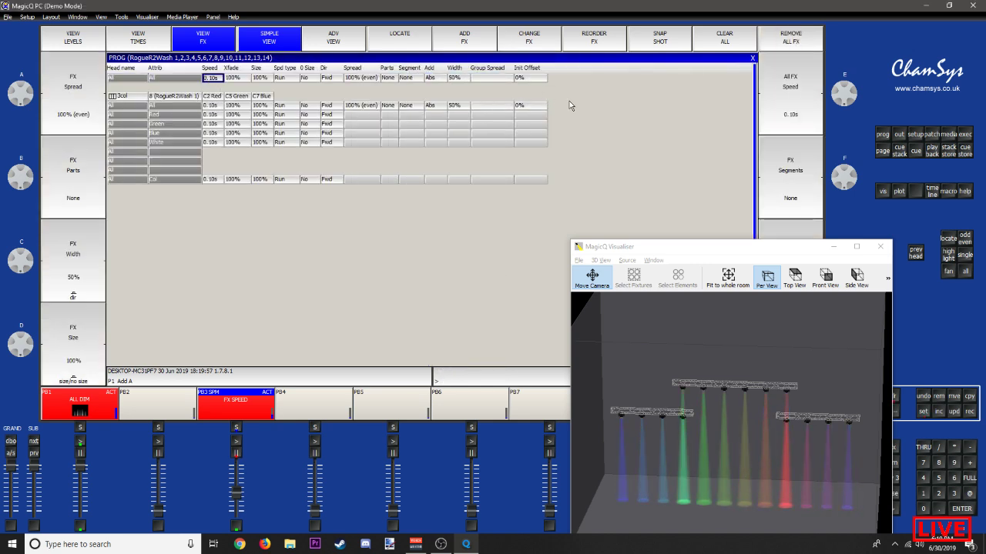
click(752, 58)
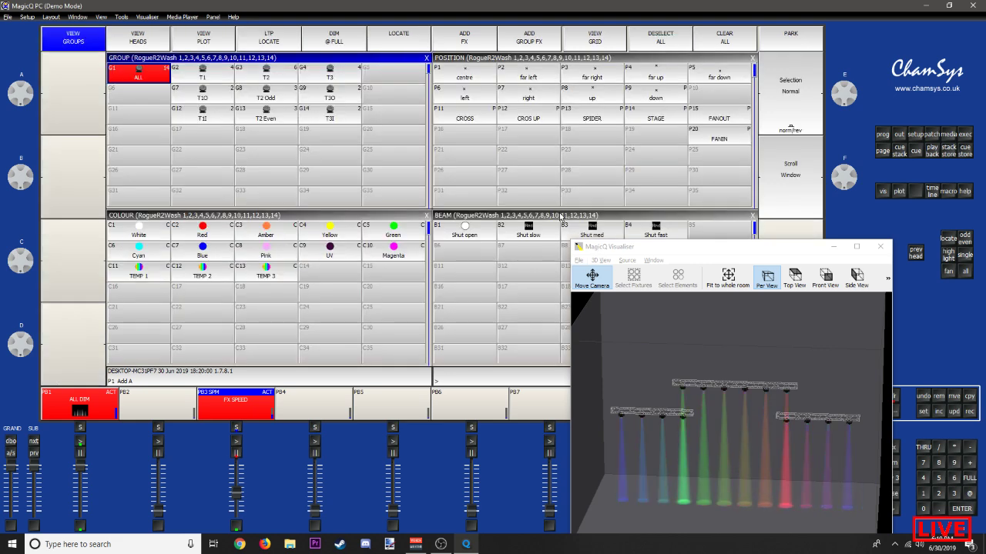
Step: Record the Red, Green and Blue FX to FX palette 8 and name it RNBOW
drag(707, 246, 900, 143)
click(894, 449)
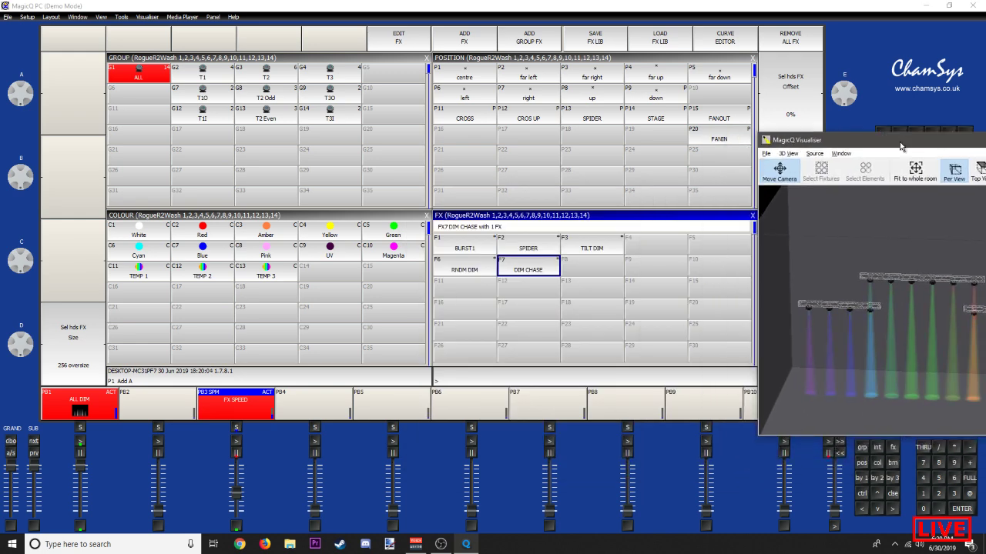
click(585, 271)
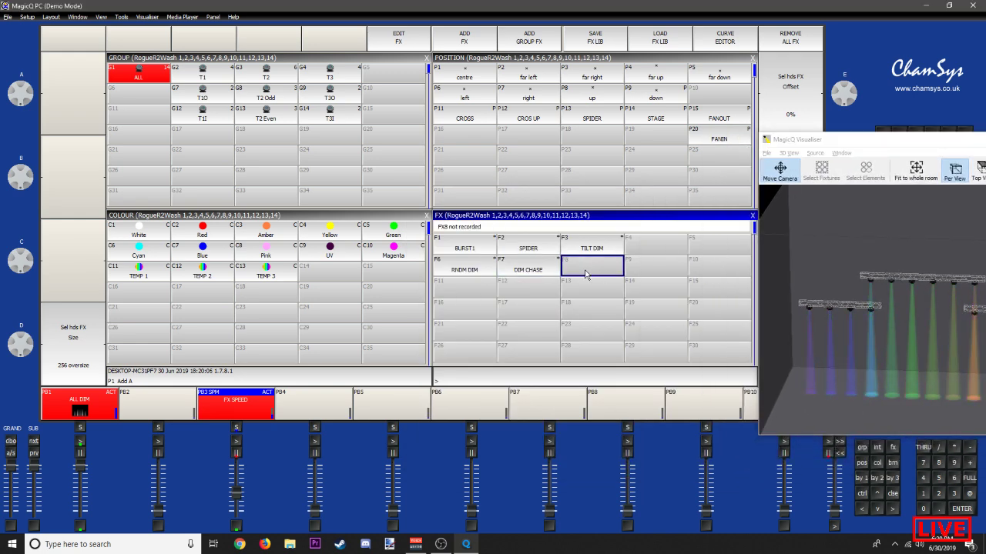
click(585, 272)
click(585, 273)
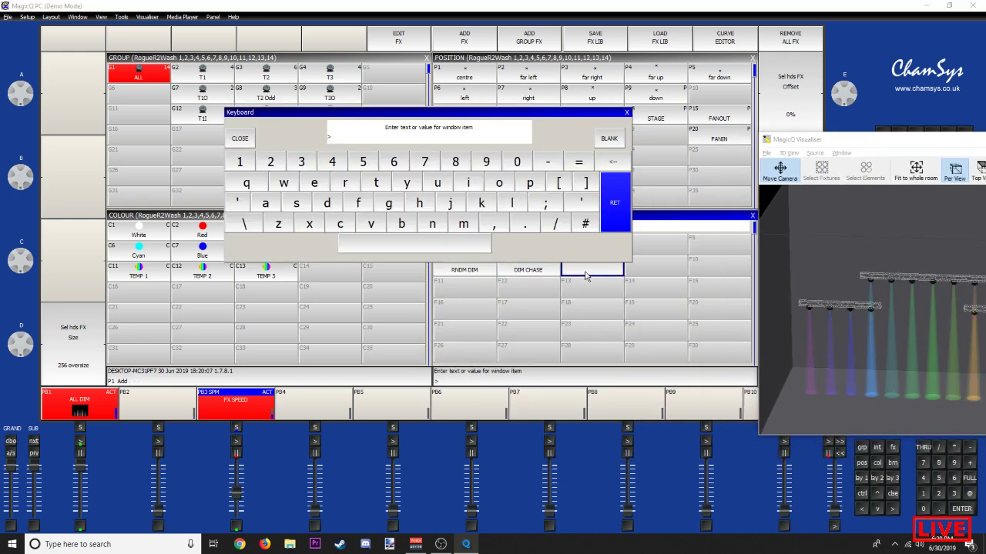
text(RNBOW)
key(Return)
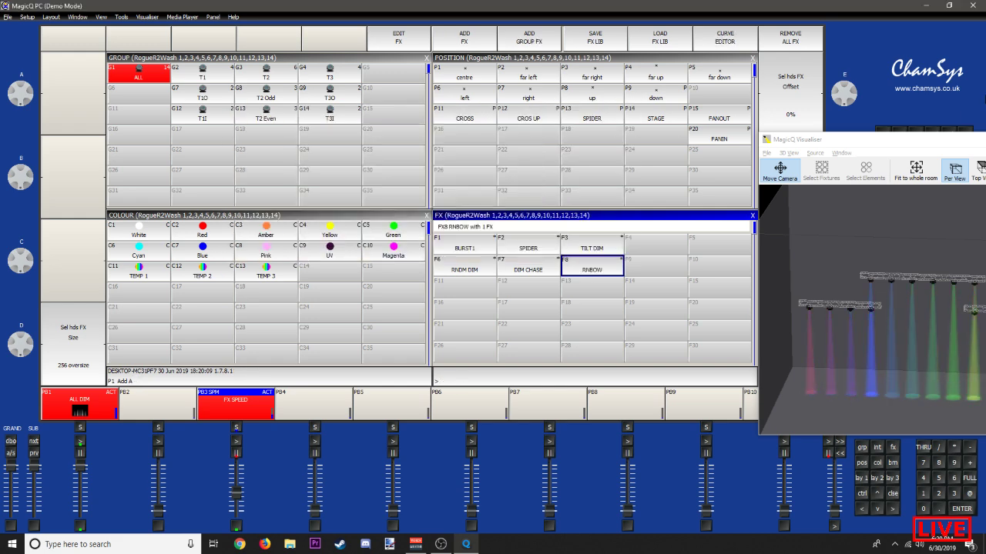
Step: Clear the programmer and add a 3col colour FX to the ALL group using palettes TEMP 1, TEMP 2 and TEMP 3
drag(901, 141, 725, 128)
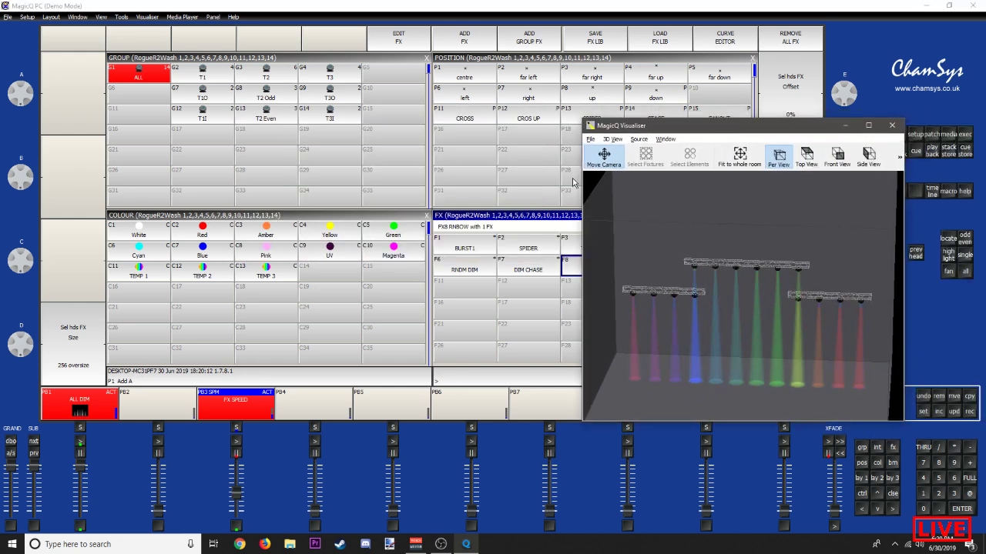
click(279, 5)
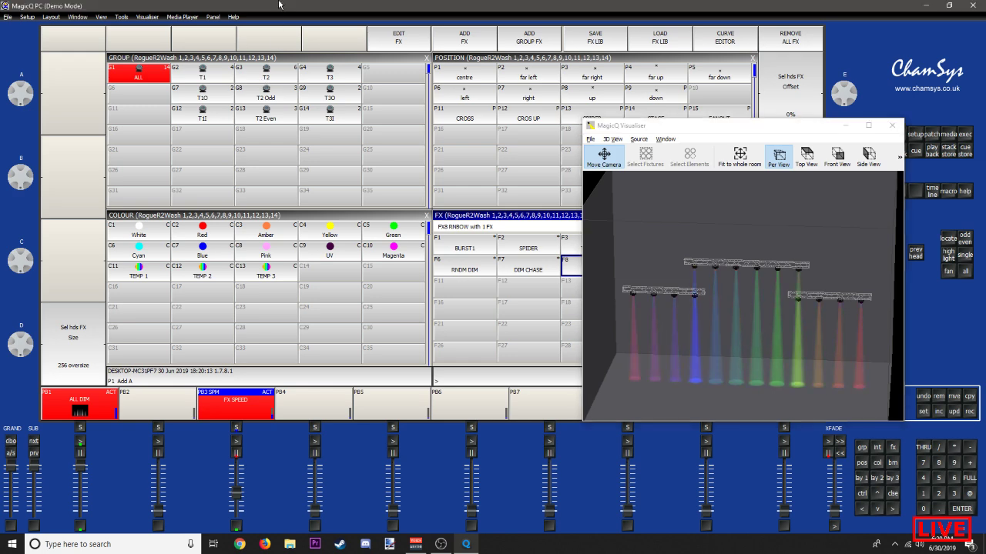
click(164, 71)
click(453, 41)
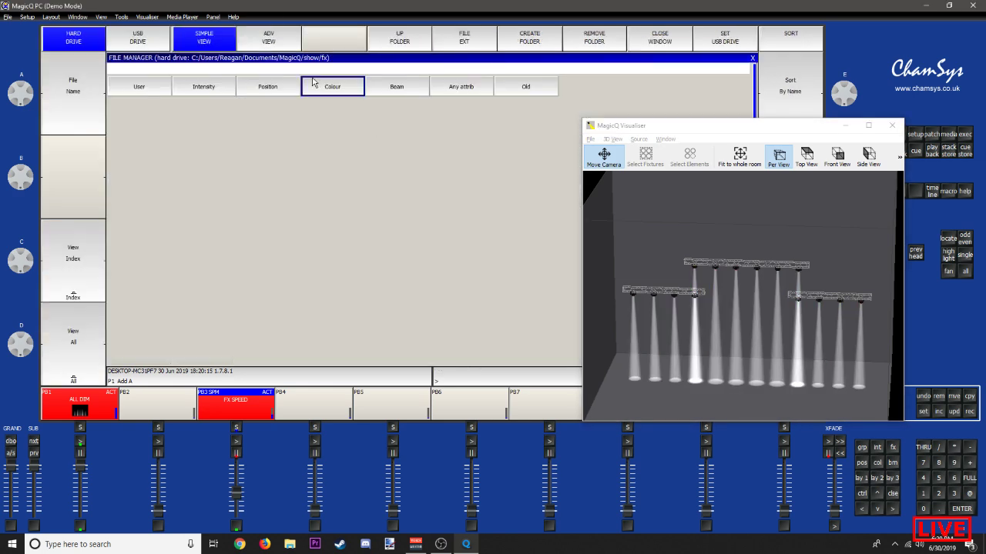
click(315, 85)
click(397, 86)
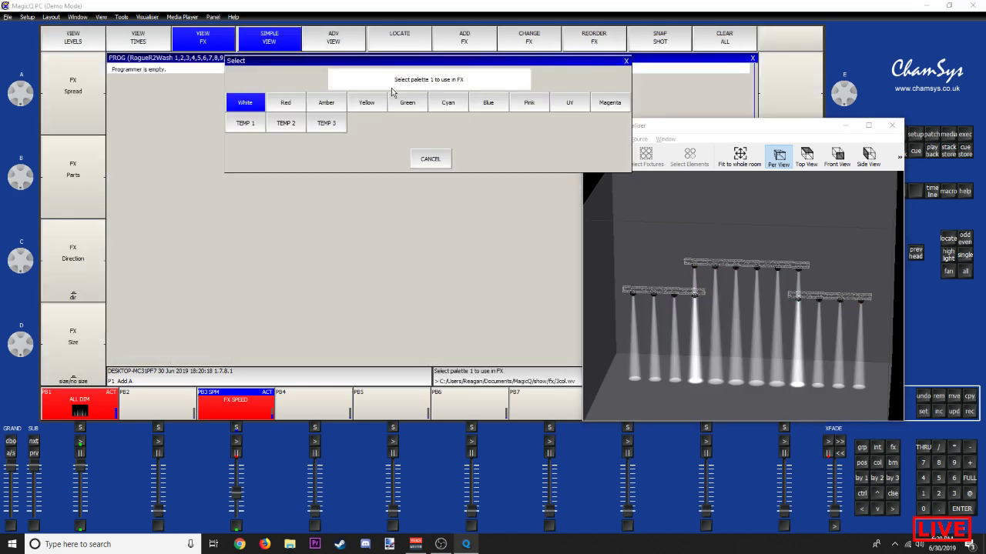
click(257, 125)
click(283, 125)
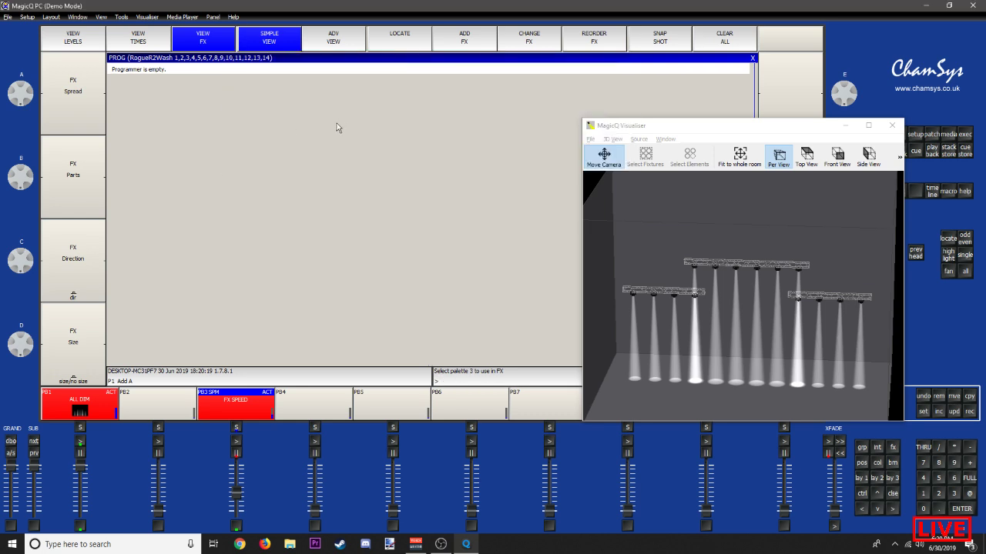
click(324, 129)
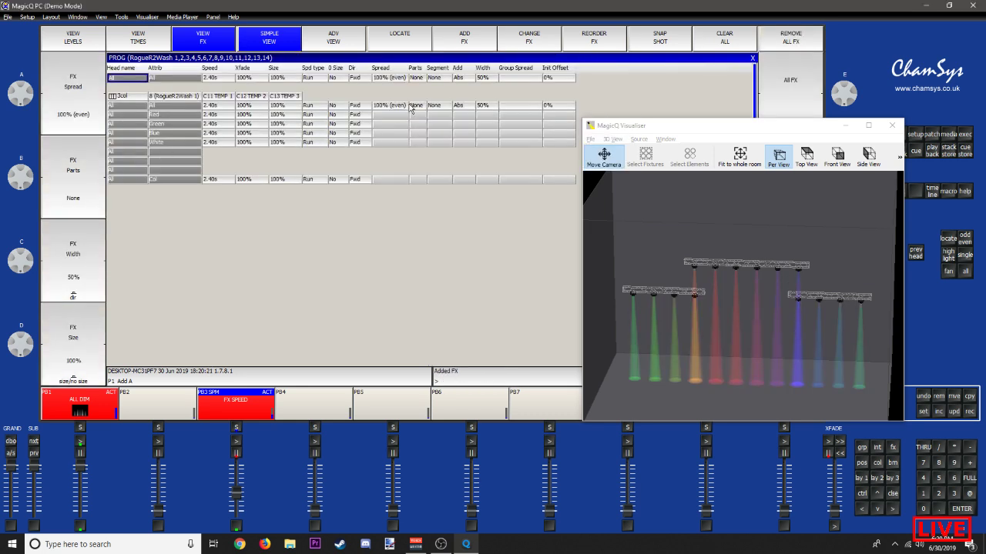
Step: Set the speed of the TEMP palette FX to 0.10 s for all heads and close the programmer
click(220, 78)
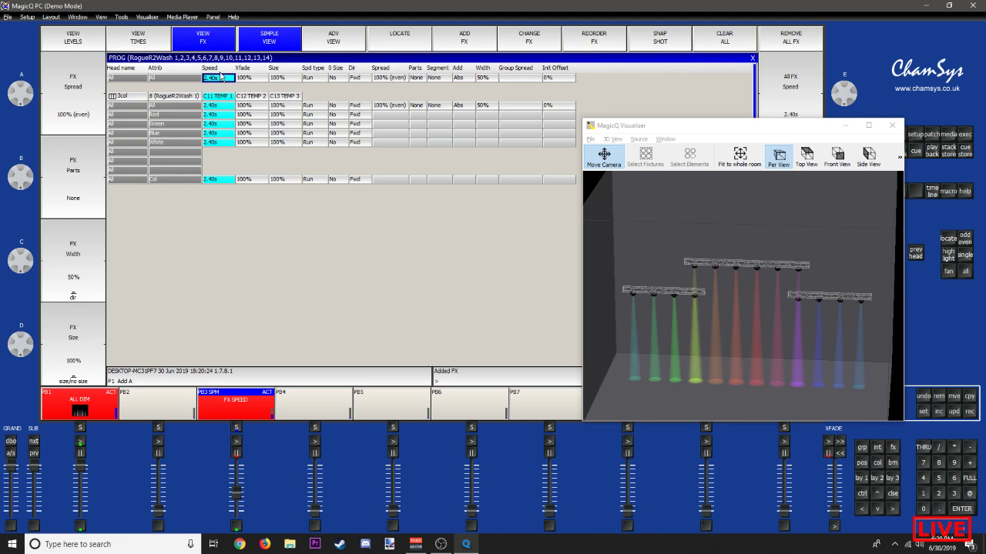
right_click(209, 82)
text(.1)
key(Return)
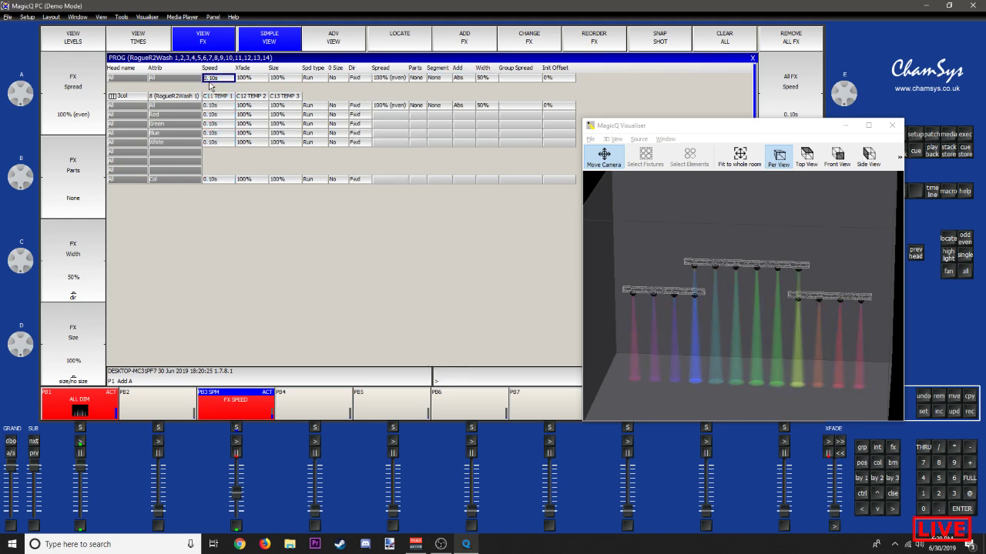
click(752, 59)
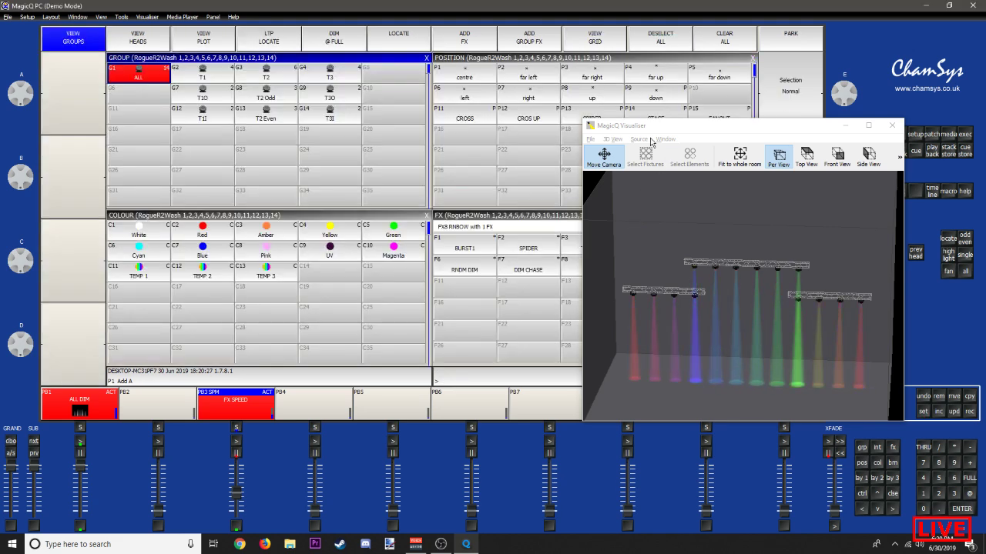
Step: Record the TEMP palette FX to FX palette 9 and name it 3COL
drag(638, 126, 176, 110)
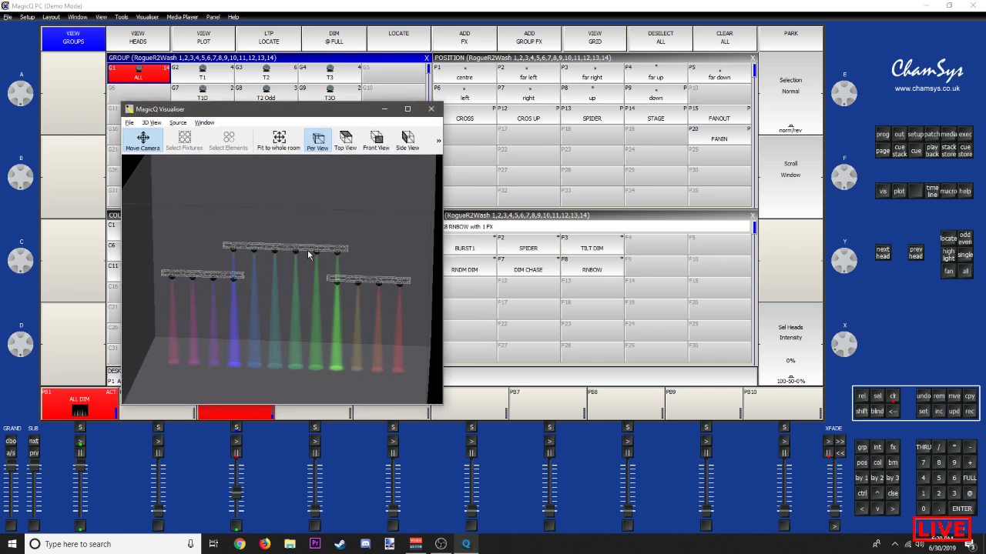
click(627, 267)
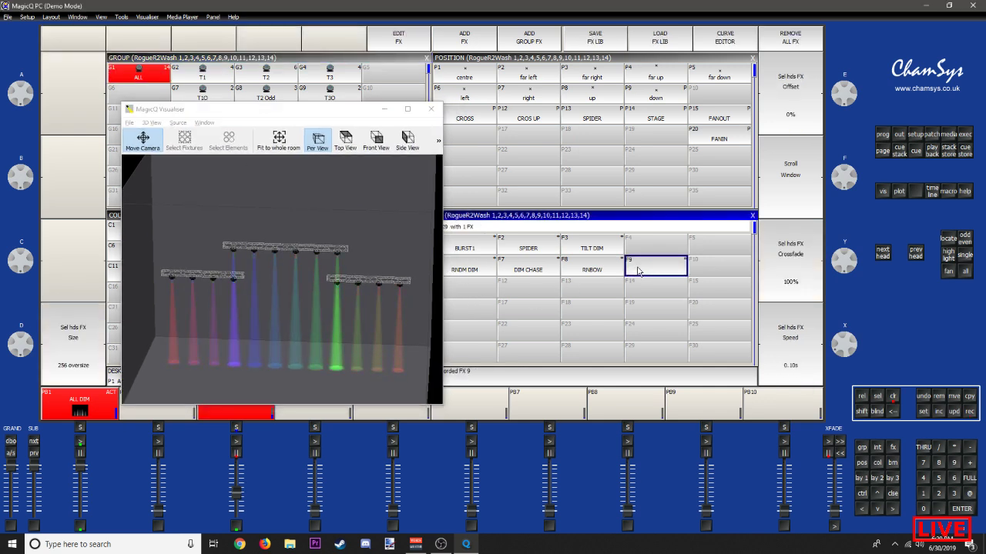
right_click(638, 270)
text(3CO)
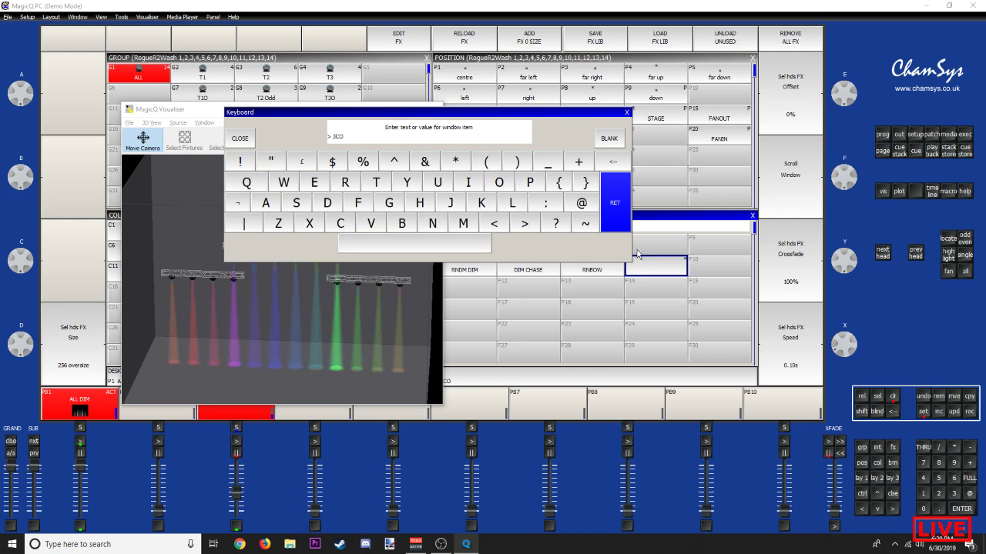
text(L)
key(Return)
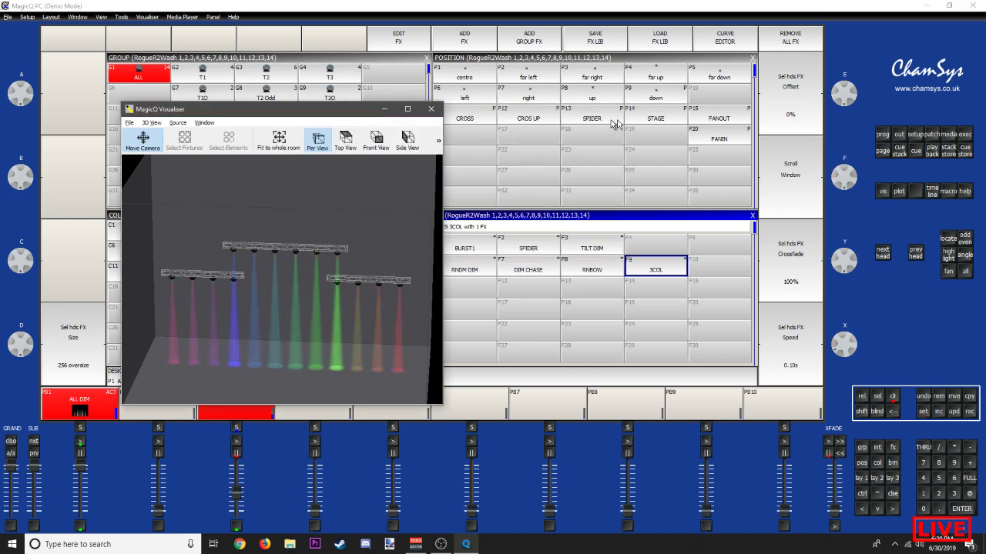
Step: Clear the programmer, run the 3COL FX, and choose White in all three TEMP rows of the Execute grid
drag(360, 111, 853, 111)
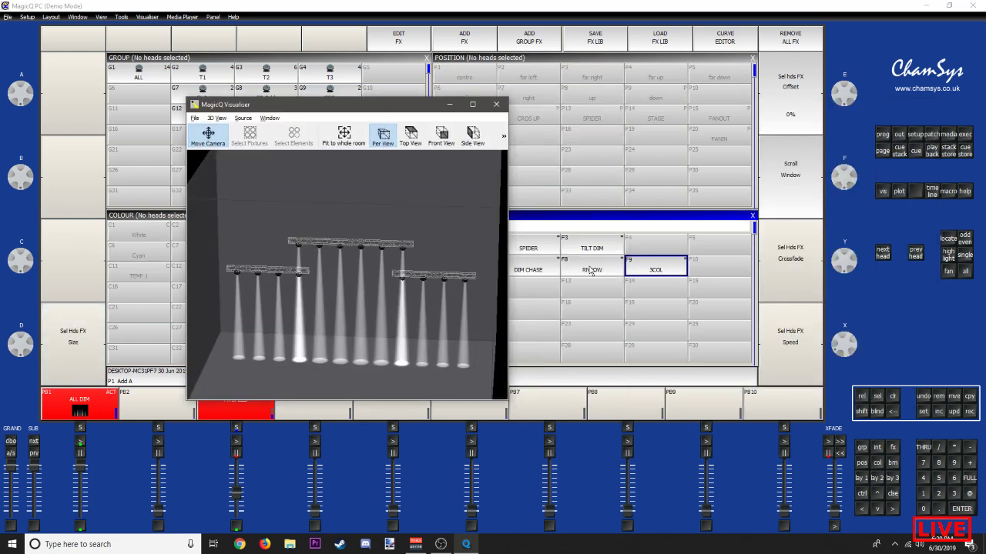
click(653, 270)
click(965, 134)
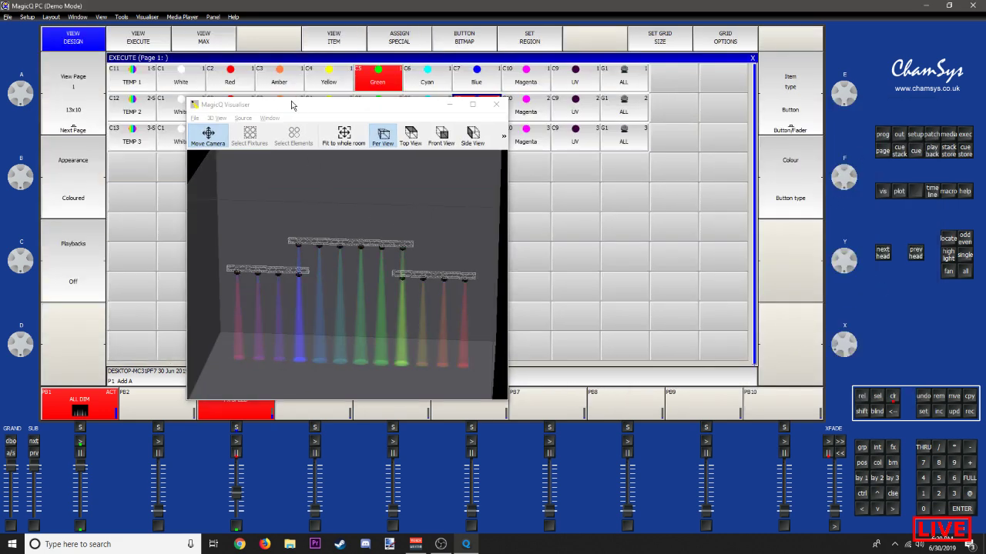
drag(293, 105, 421, 183)
click(181, 82)
click(185, 112)
click(181, 144)
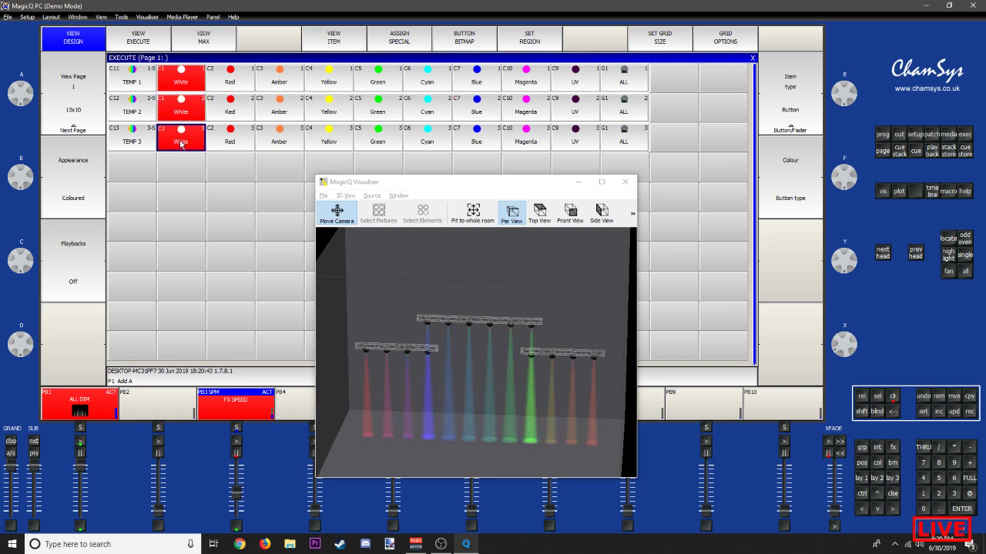
click(751, 60)
Step: Move the Visualiser clear of the FX palettes, run the 3COL FX again from a cleared programmer, and clear it
click(513, 189)
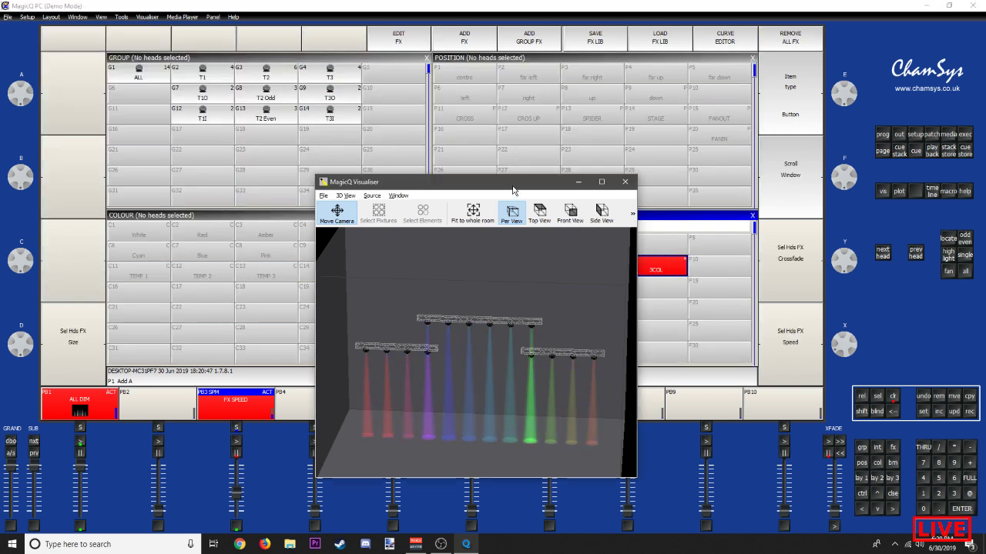
drag(449, 175, 457, 80)
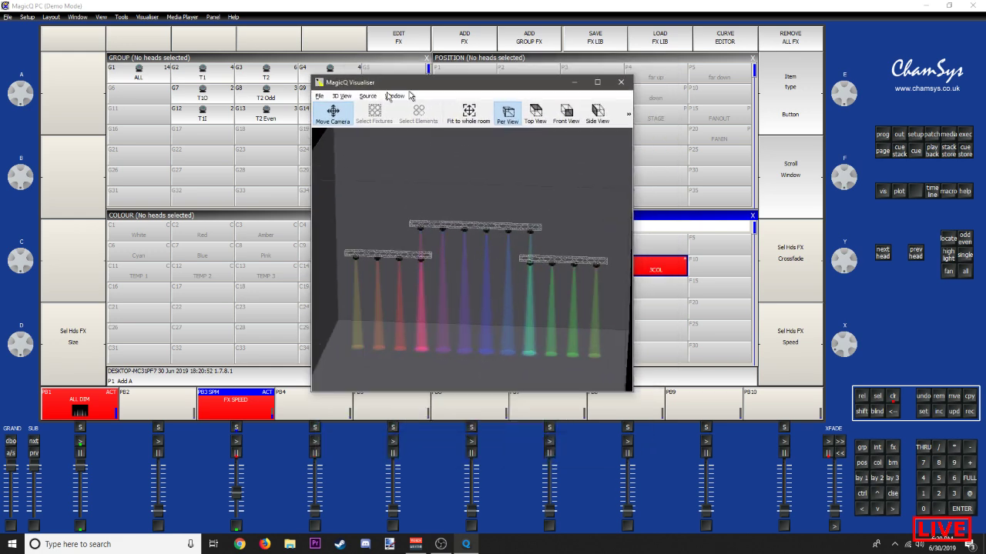
drag(387, 96, 166, 132)
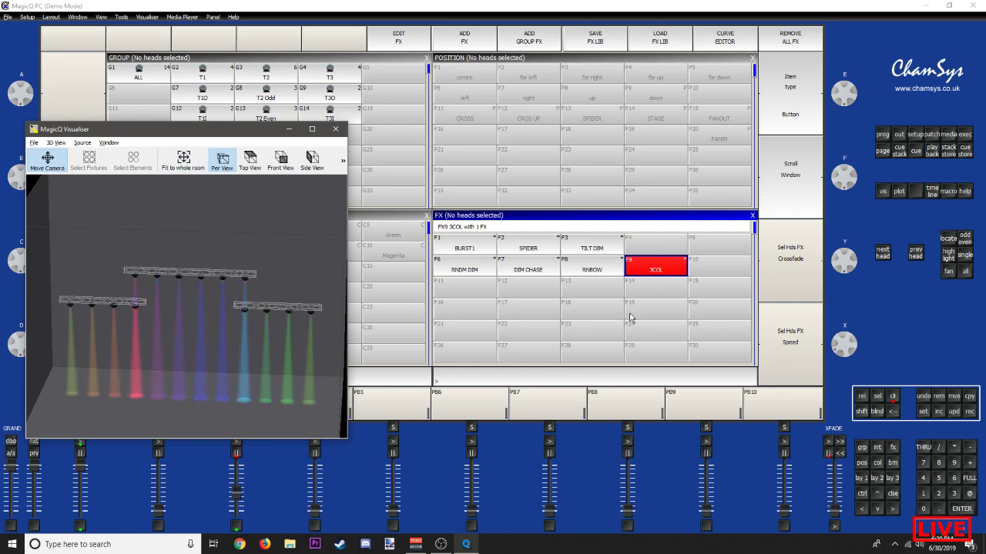
click(566, 25)
key(ctrl+BackSpace)
click(674, 266)
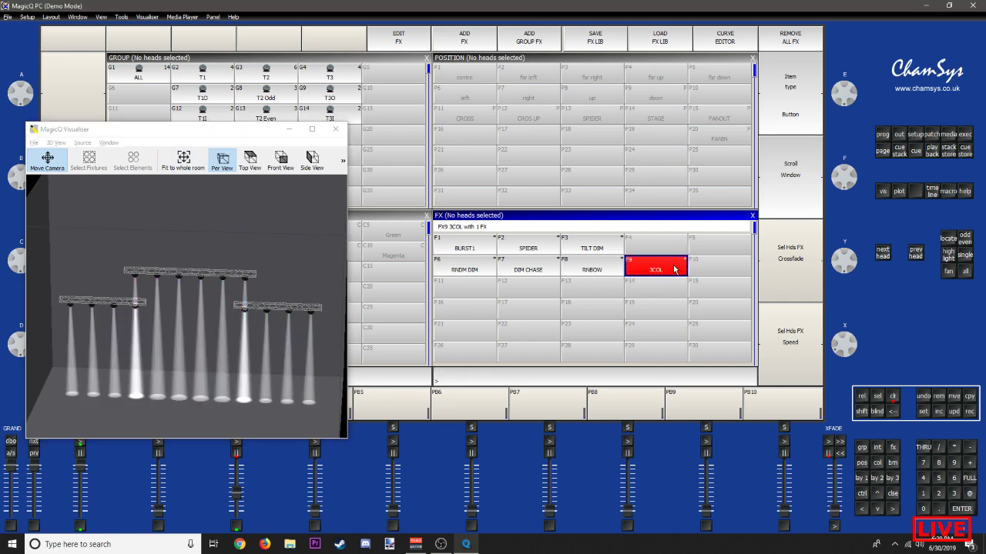
click(650, 263)
click(651, 264)
click(651, 264)
Step: Choose Green, Cyan and Blue for TEMP 1, TEMP 2 and TEMP 3 in the Execute grid and run the 3COL FX
key(F6)
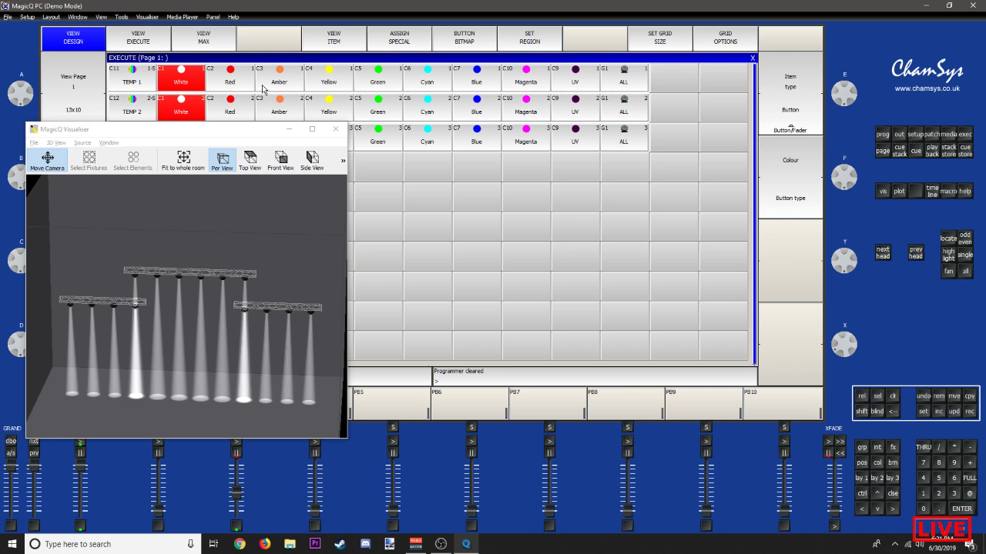
click(379, 82)
click(428, 112)
click(476, 140)
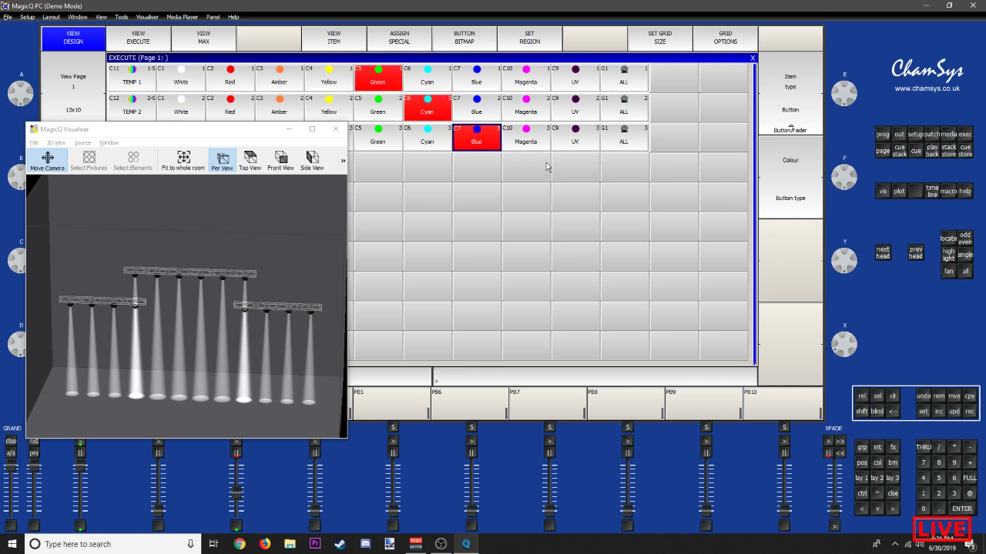
click(754, 59)
click(654, 270)
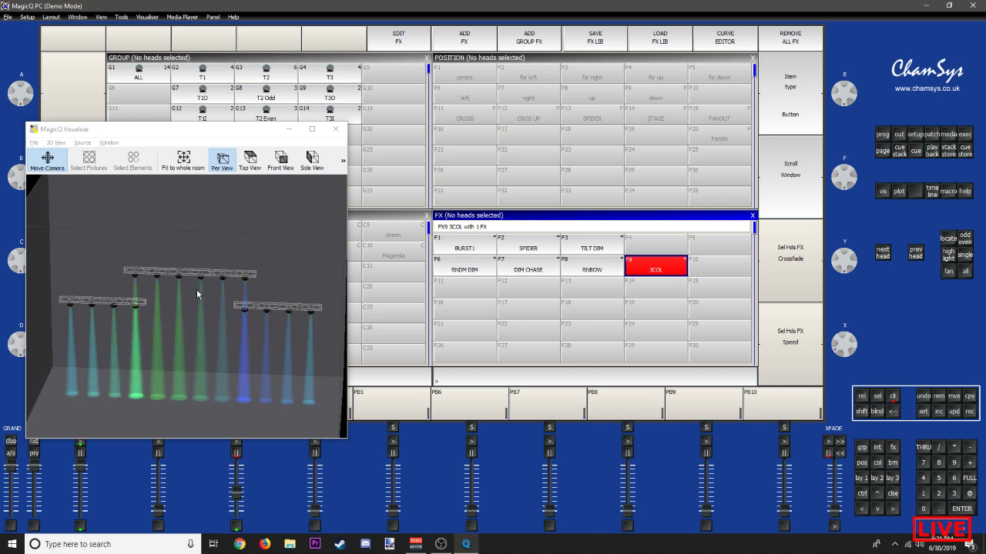
Step: With 3COL running, set the TEMP rows to Blue and change all three to Cyan, closing the Execute window
key(ctrl+e)
click(490, 108)
click(481, 81)
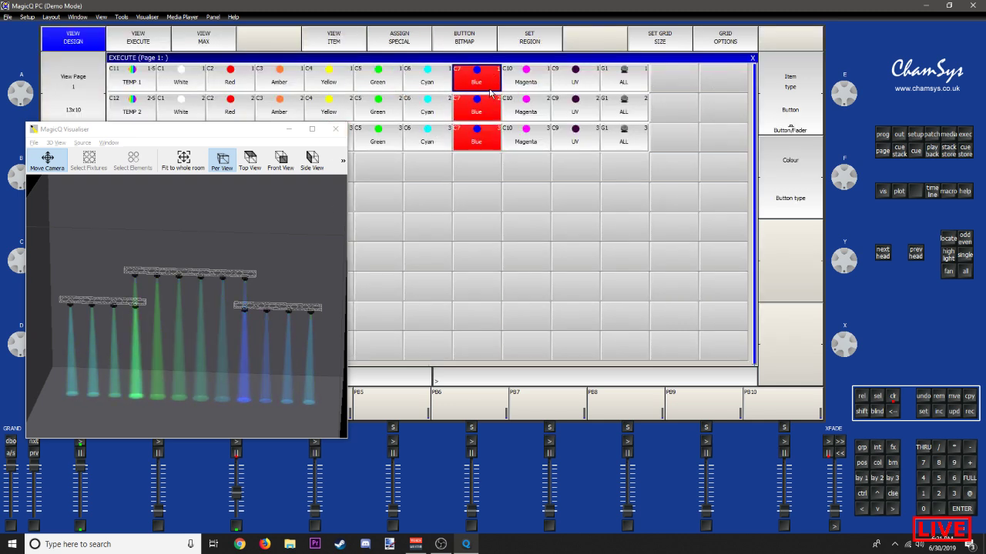
click(429, 142)
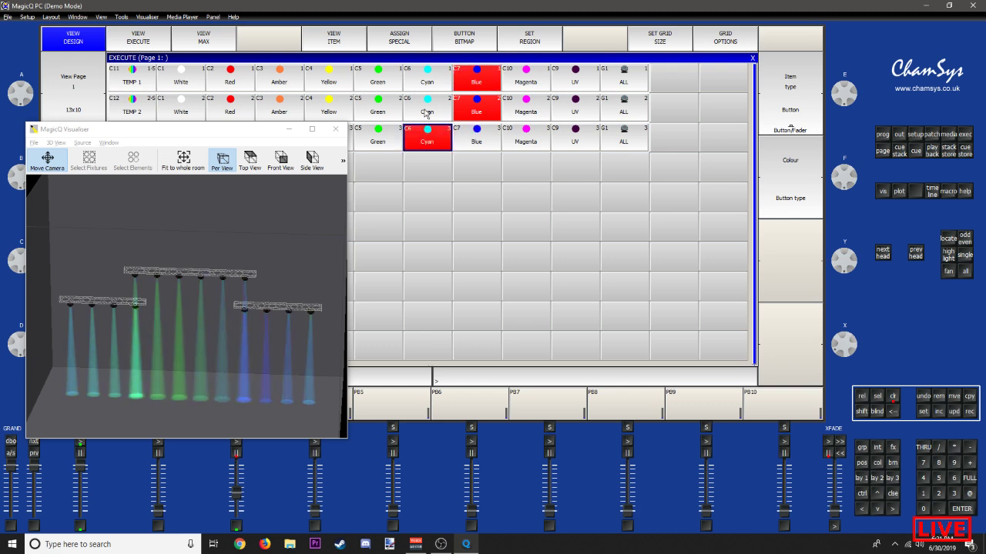
click(428, 108)
click(427, 79)
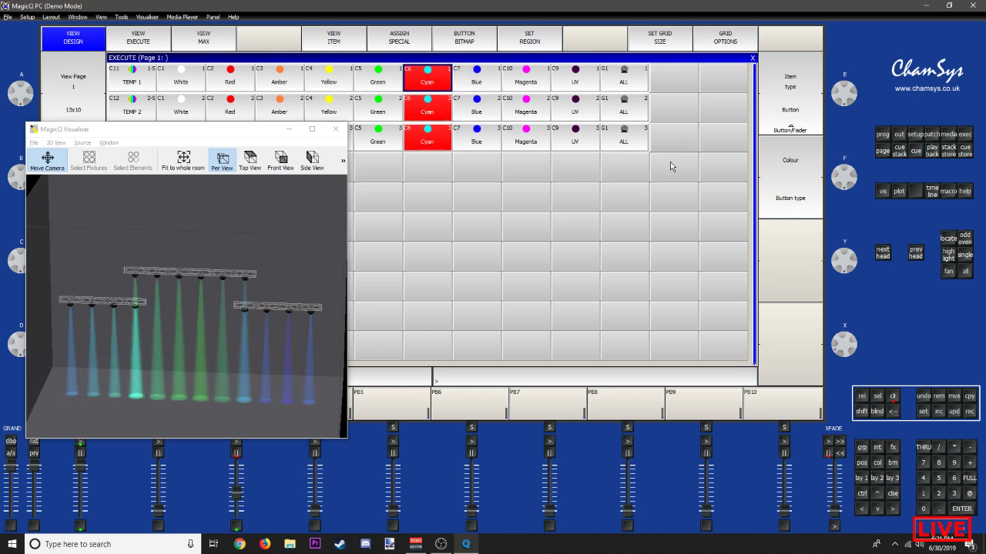
key(Escape)
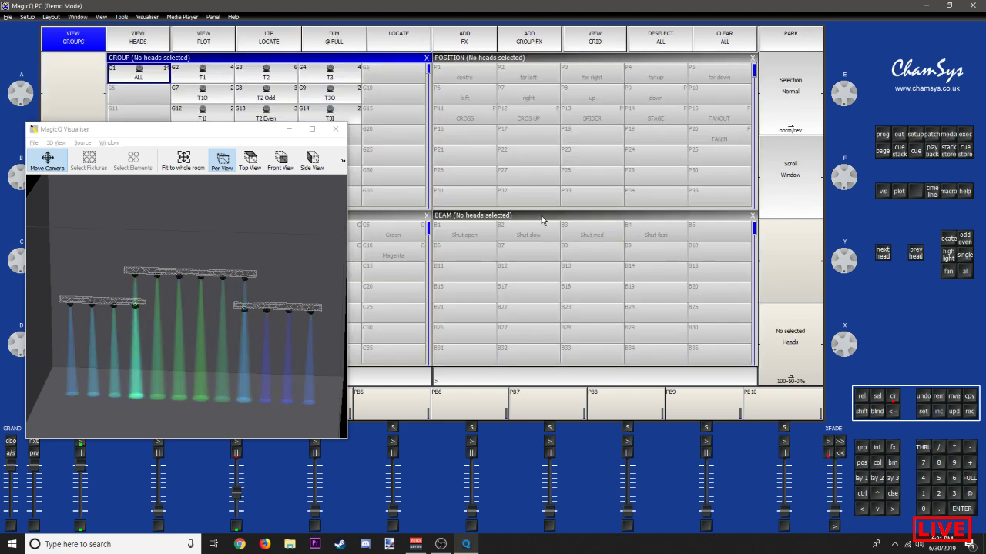
Step: Place the 3COL FX palette in the Execute grid beside the ALL group in each of the TEMP 1, TEMP 2 and TEMP 3 rows
click(891, 449)
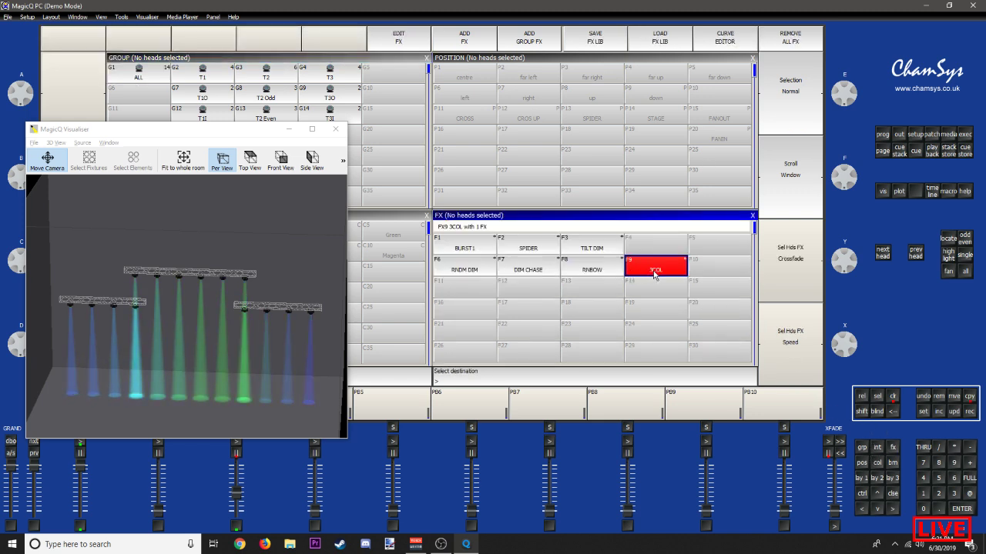
key(ctrl+e)
click(674, 141)
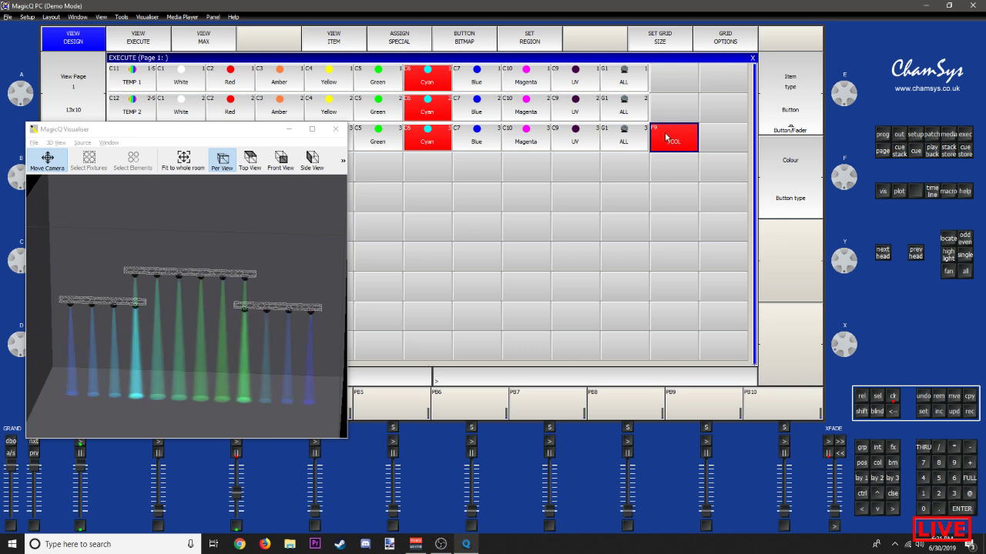
key(ctrl+c)
click(673, 143)
click(675, 113)
key(ctrl+c)
click(675, 111)
click(674, 83)
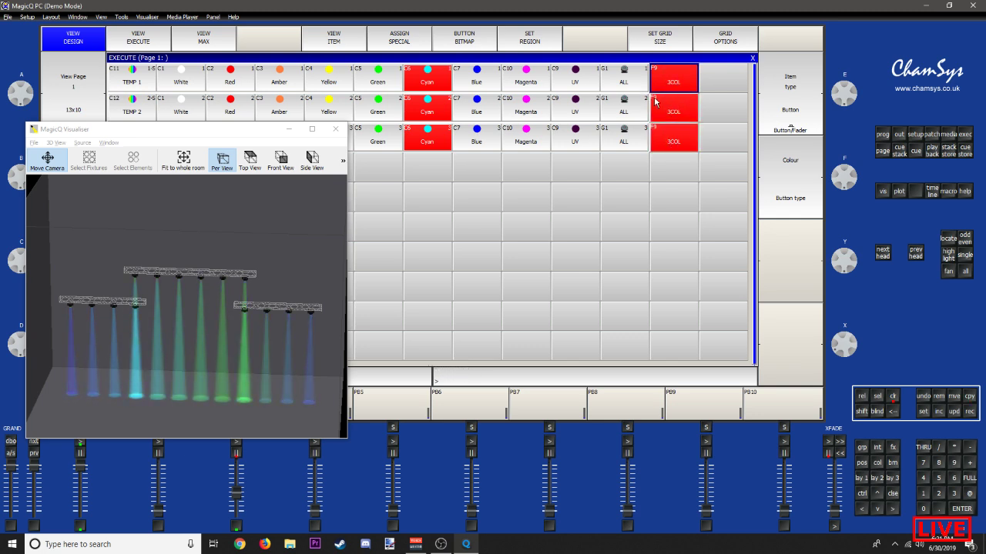
Step: Set each of the three TEMP rows, from its TEMP palette through 3COL, as a separate region in the Execute grid
drag(113, 78, 671, 87)
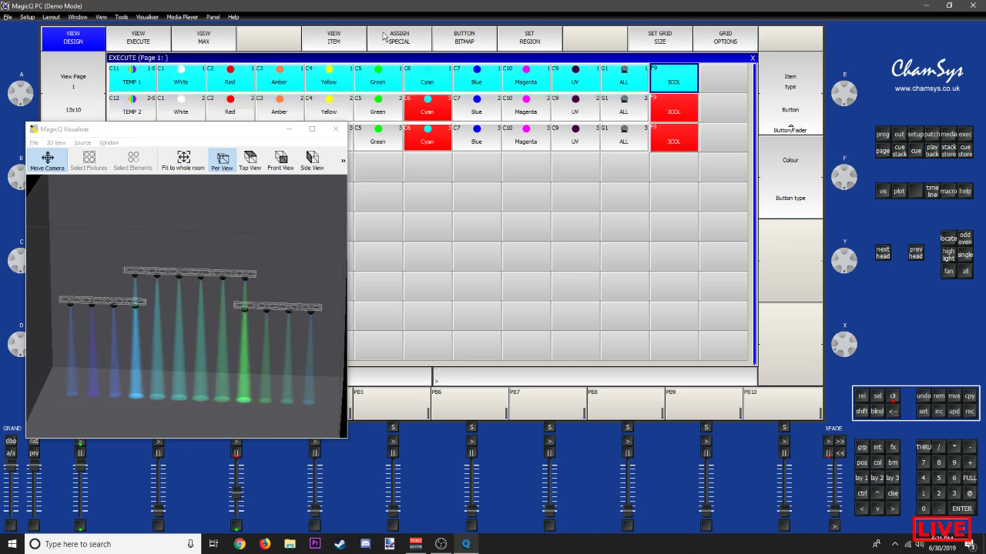
click(505, 44)
drag(129, 113, 670, 113)
click(508, 41)
click(141, 142)
drag(140, 129, 676, 146)
click(521, 46)
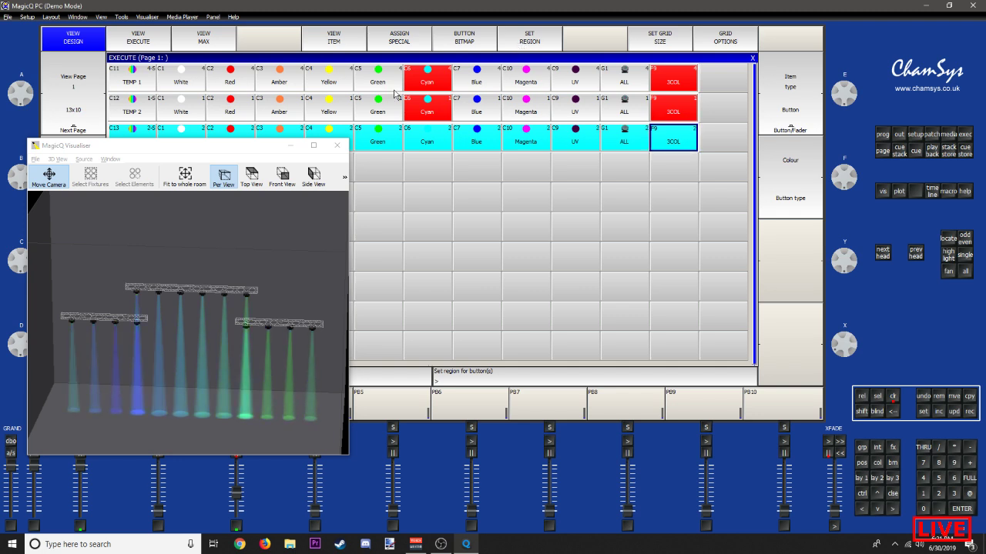
Step: Move the Visualiser below the TEMP rows, clear the programmer, and run the 3COL FX with the Execute window closed
drag(257, 146, 355, 180)
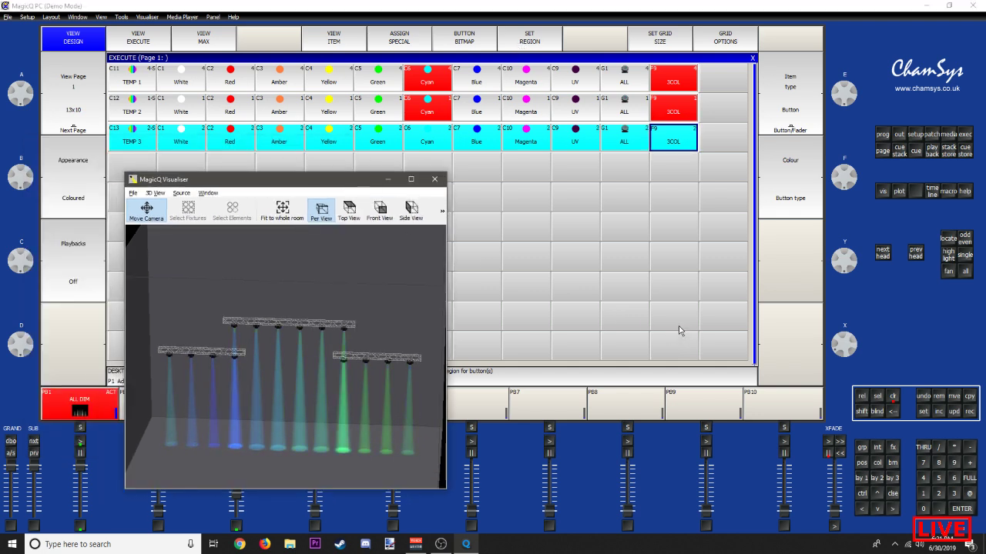
click(535, 263)
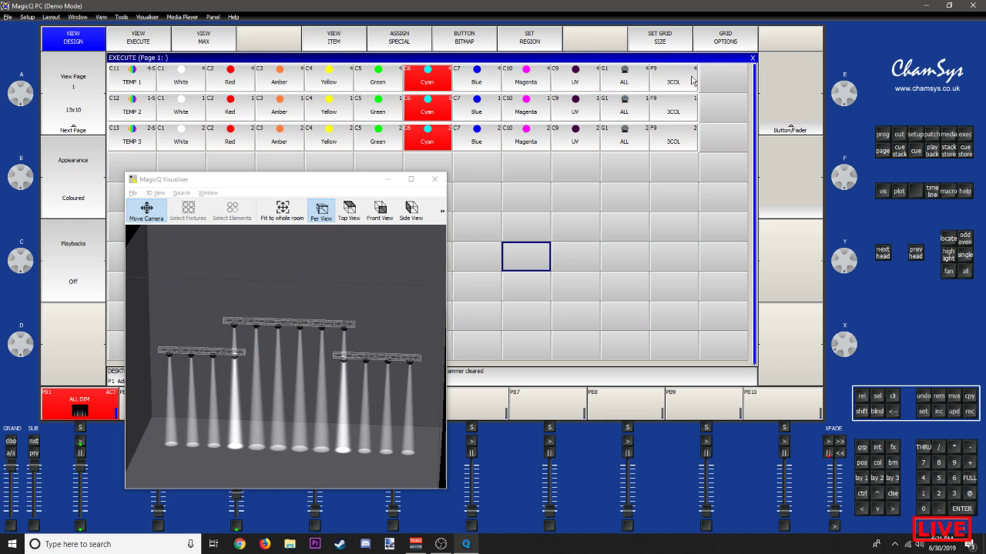
click(753, 58)
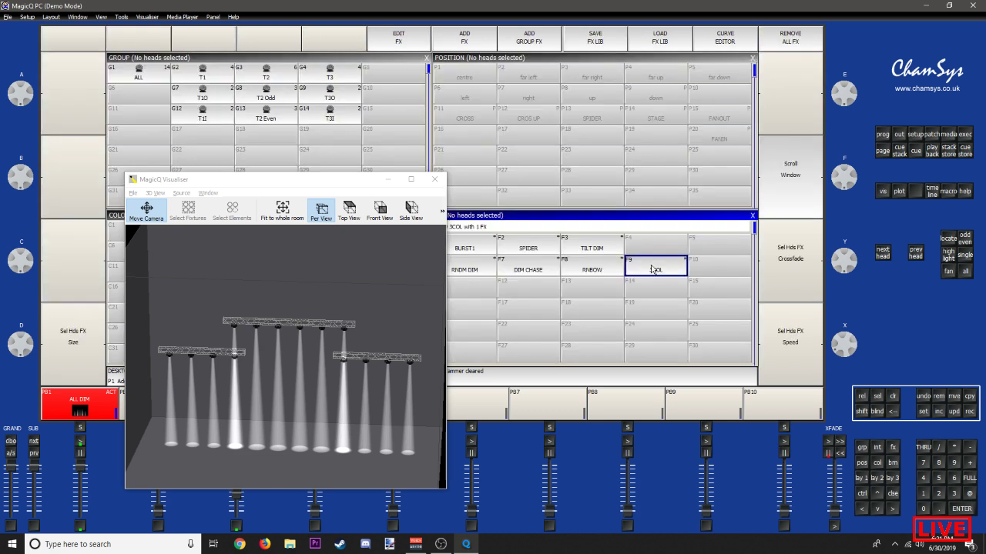
click(653, 270)
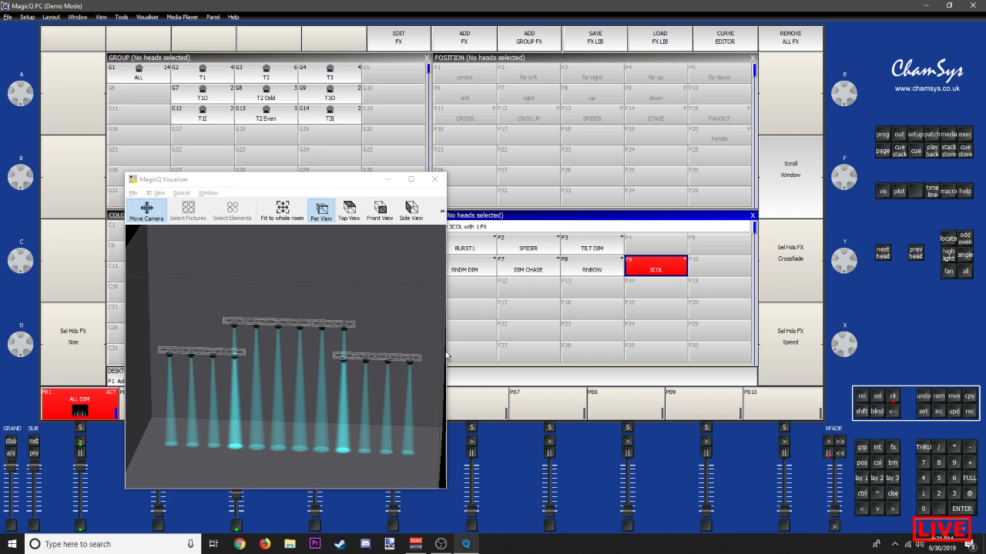
Step: In the Execute grid, switch the TEMP rows' colours, choosing UV for TEMP 1 and TEMP 2 and Magenta for TEMP 3
key(F6)
click(485, 130)
click(523, 101)
click(531, 81)
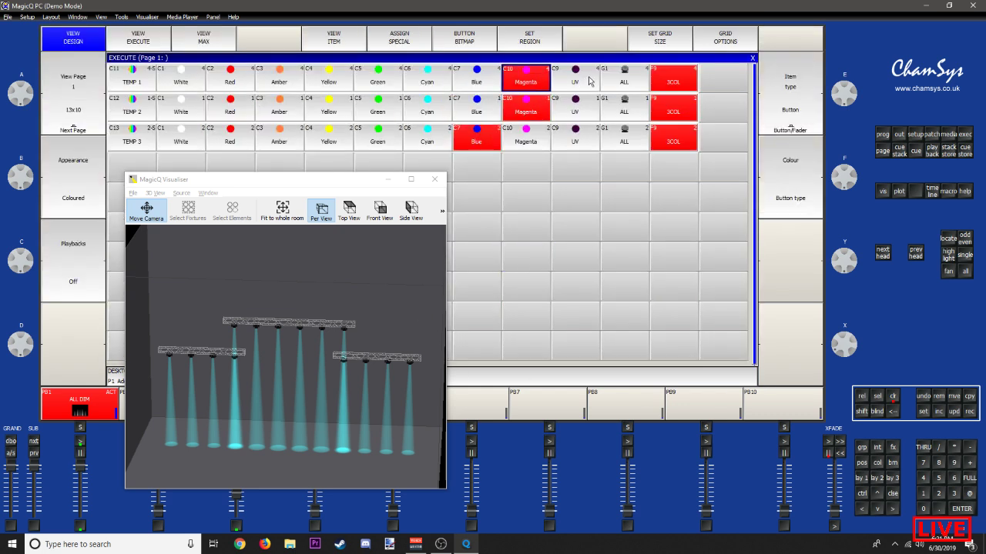
click(584, 81)
click(577, 109)
click(509, 137)
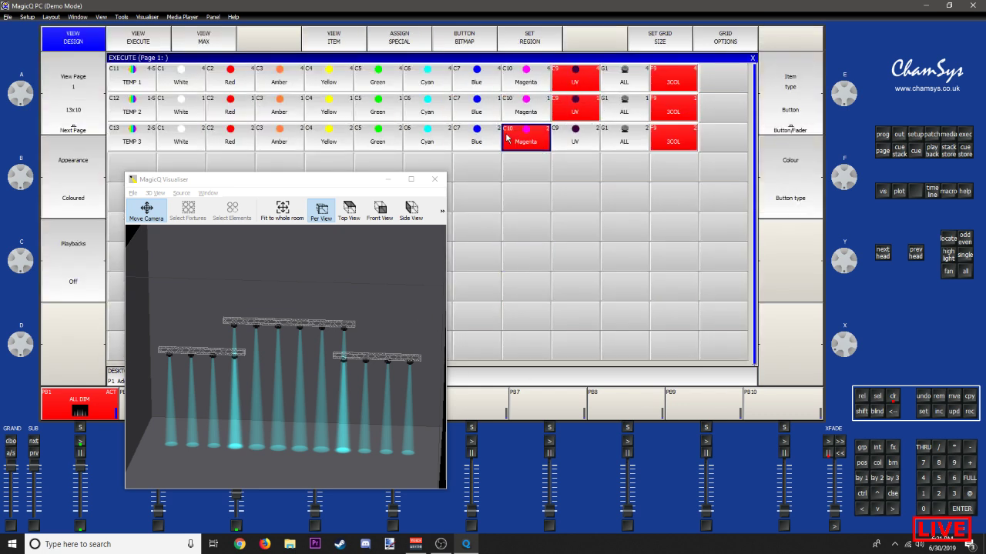
Step: Change TEMP 3 to Yellow and TEMP 2 to Green in the Execute grid
click(435, 112)
click(425, 135)
click(345, 127)
click(335, 115)
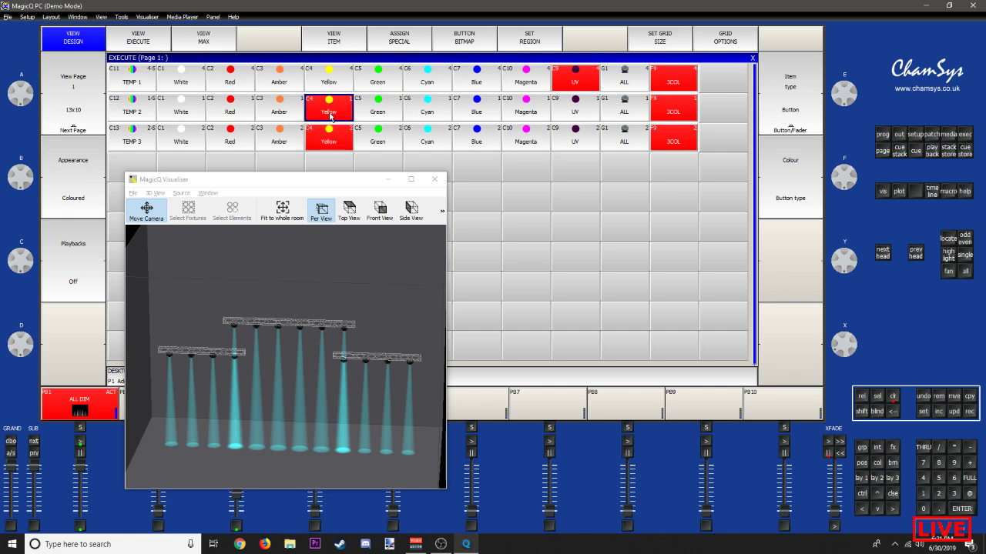
click(366, 108)
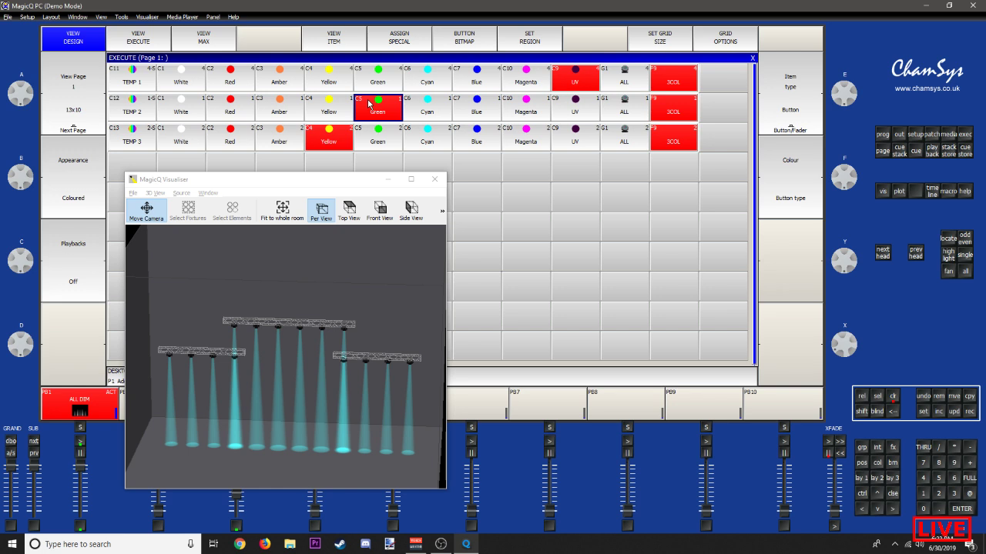
Step: Close the Visualiser, then switch to OBS and put the AFK scene live
click(435, 178)
click(440, 545)
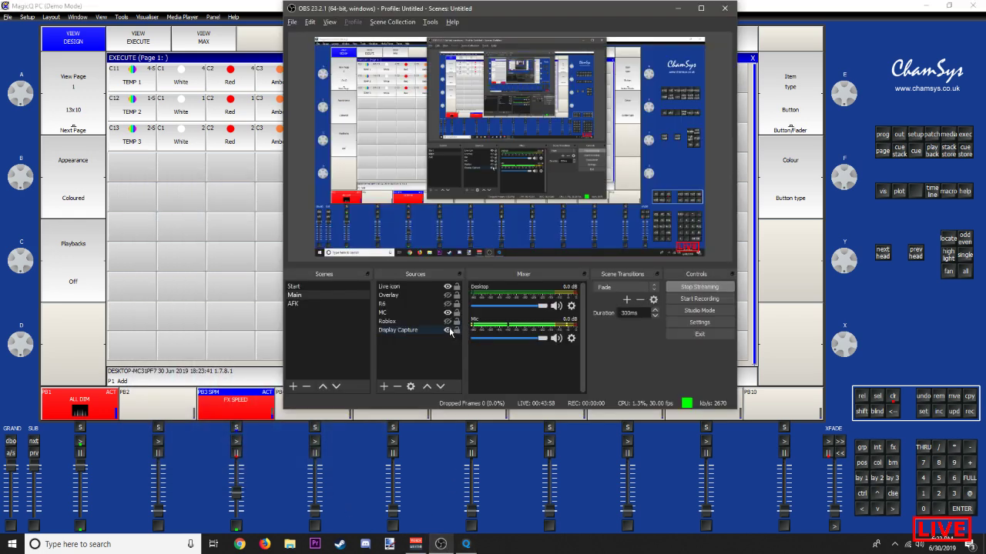
click(343, 303)
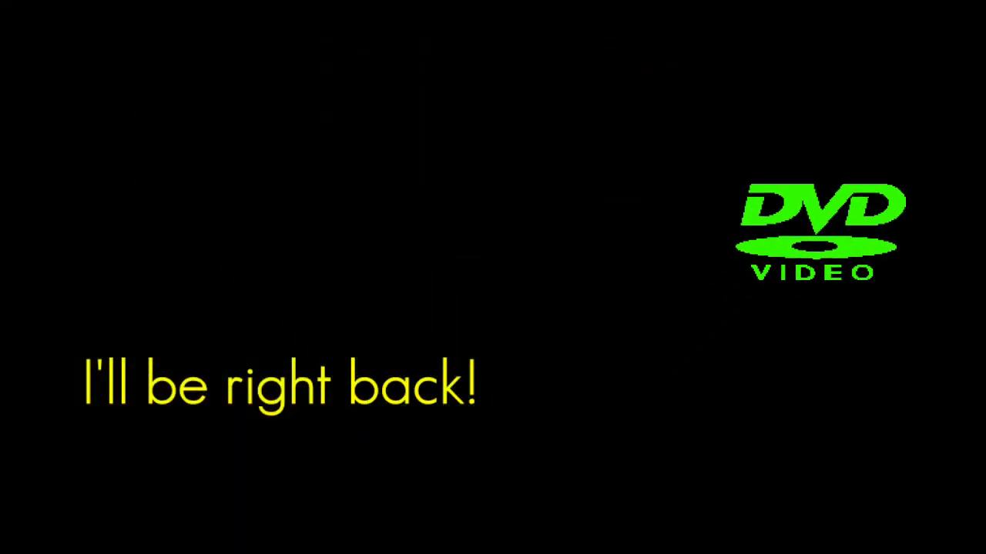
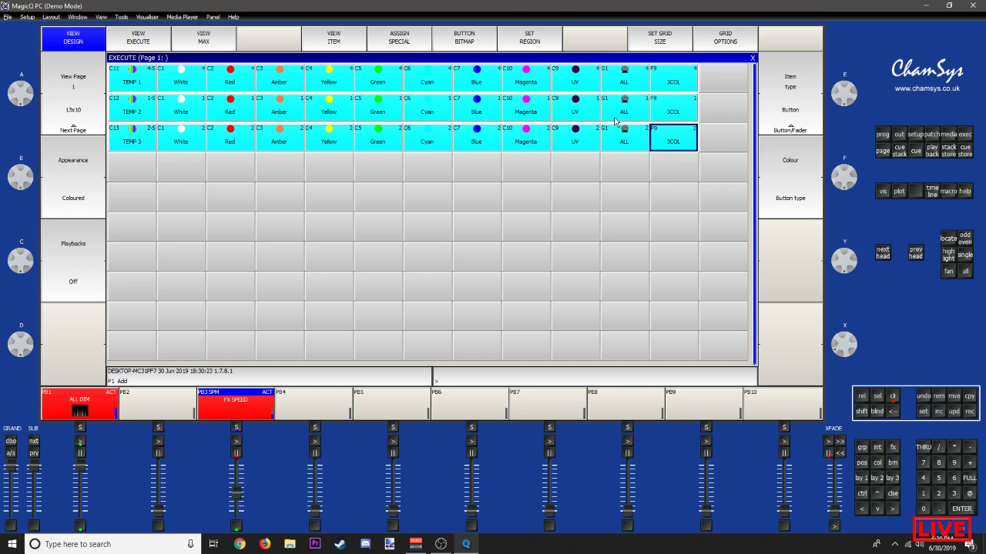
Step: Delete the three selected TEMP rows from the Execute grid and lower the FX SPEED playback to zero
key(Delete)
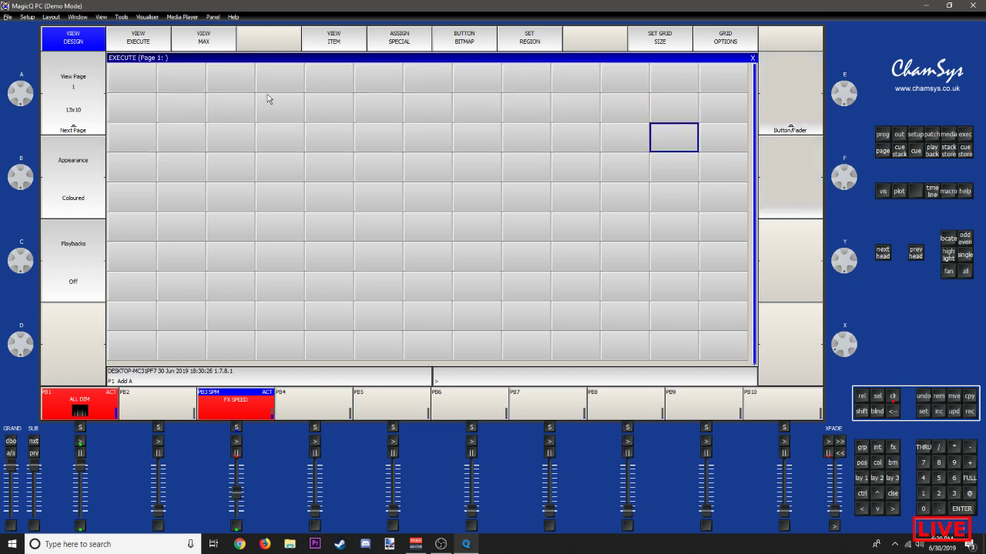
click(143, 84)
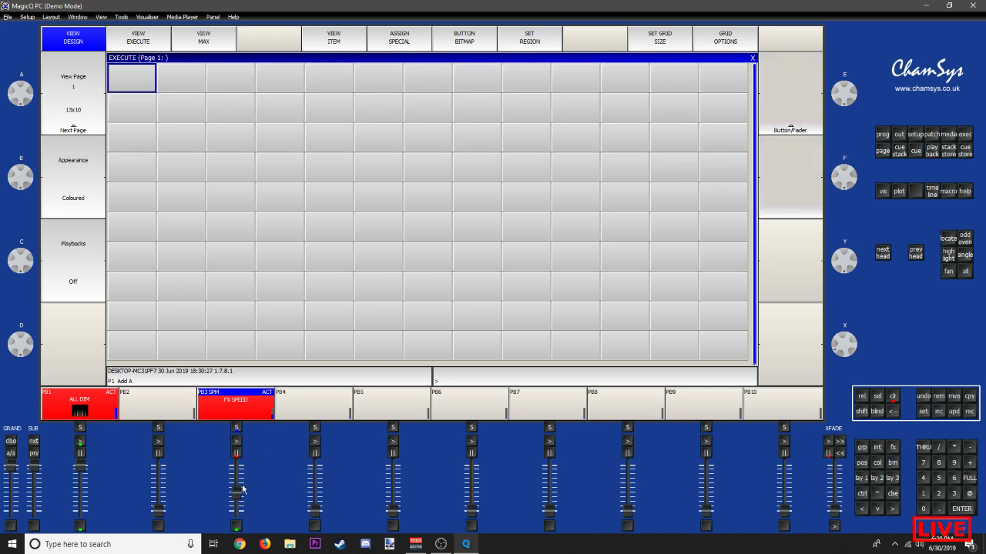
drag(241, 494, 237, 531)
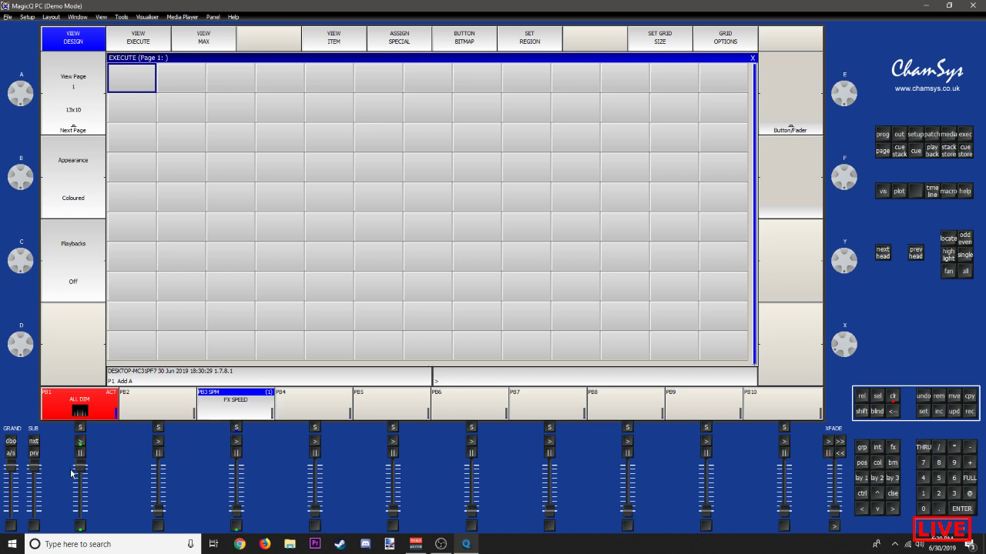
Step: Try to copy the ALL group into the last cell of the Execute grid's first row
click(752, 58)
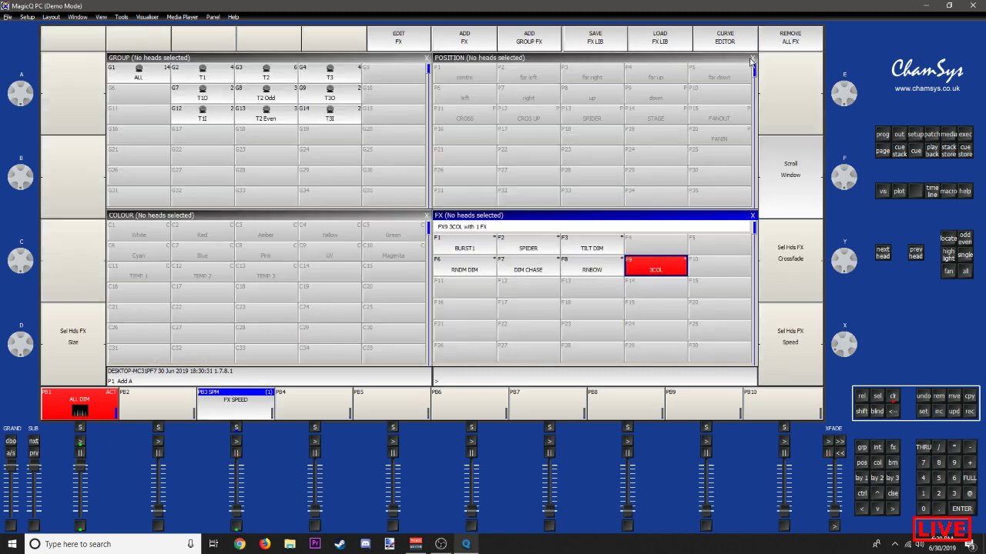
click(145, 77)
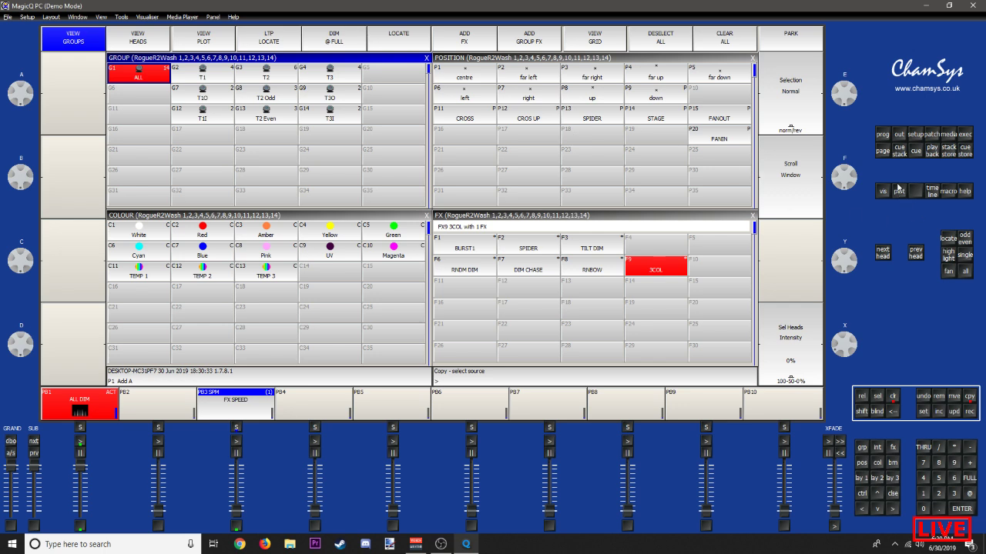
click(964, 135)
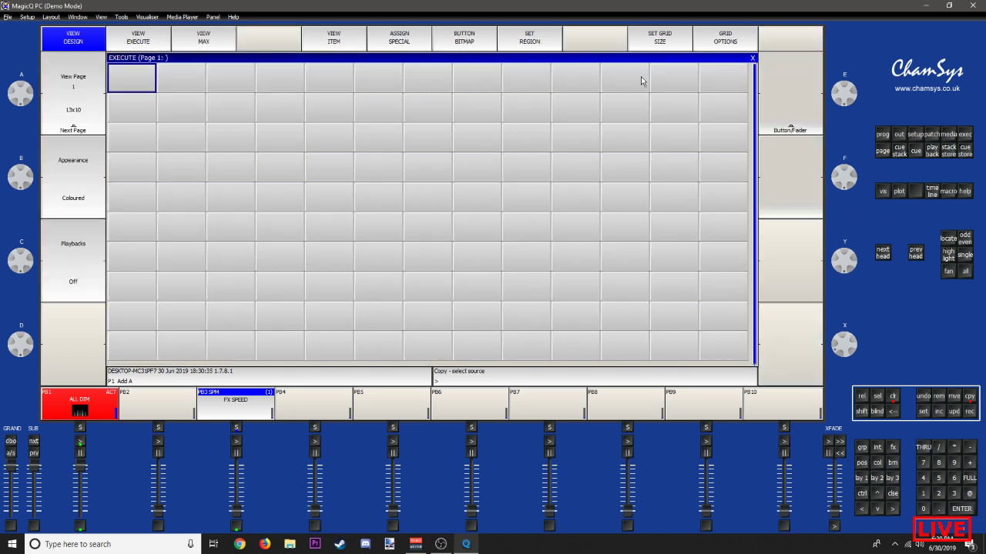
click(708, 87)
click(709, 85)
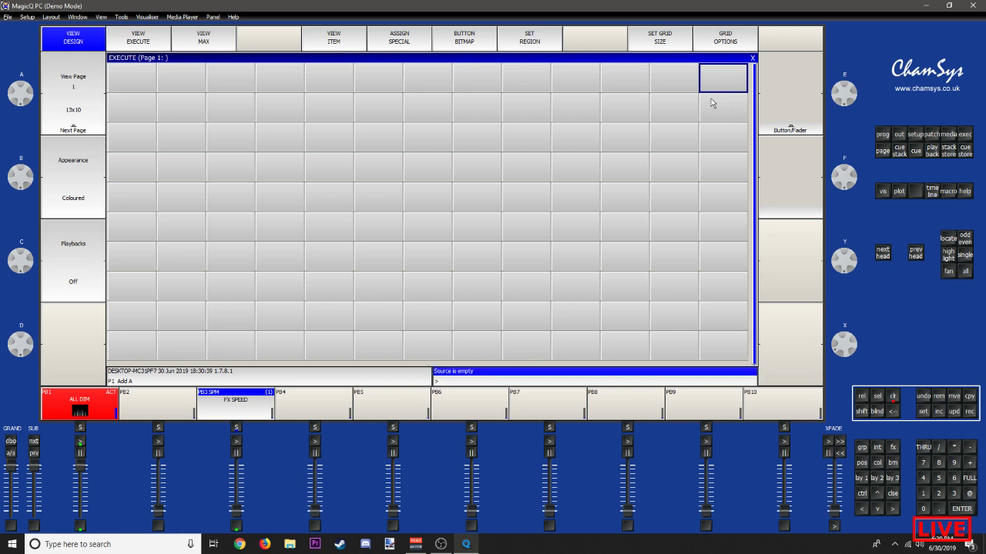
key(Escape)
Step: Copy the ALL group into the last column of the Execute grid's first three rows
click(144, 75)
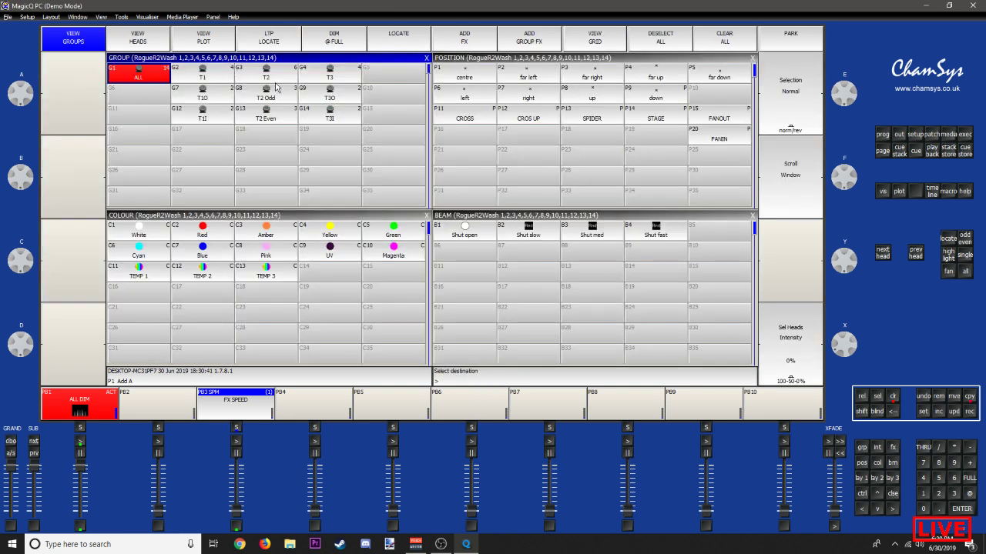
key(F6)
click(727, 86)
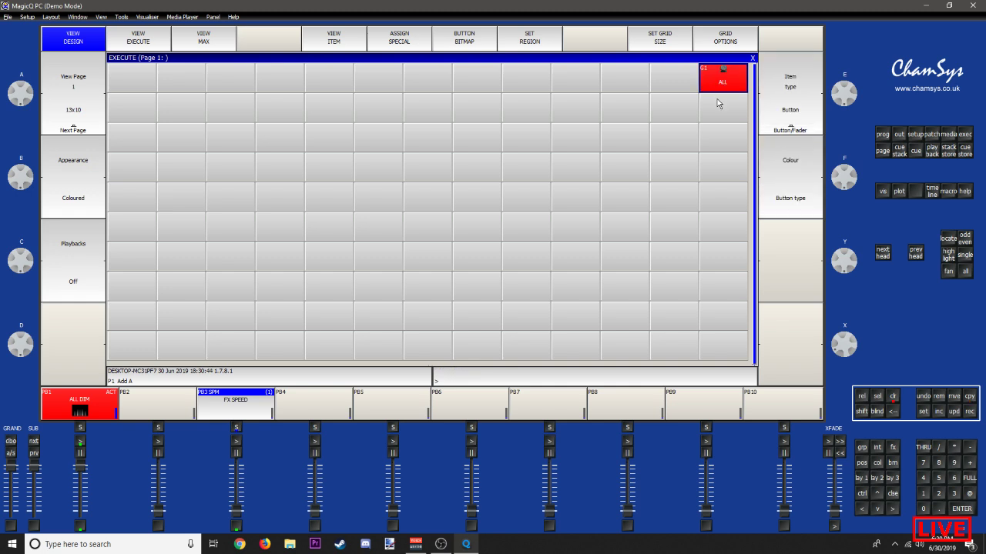
key(ctrl+c)
click(714, 91)
click(713, 116)
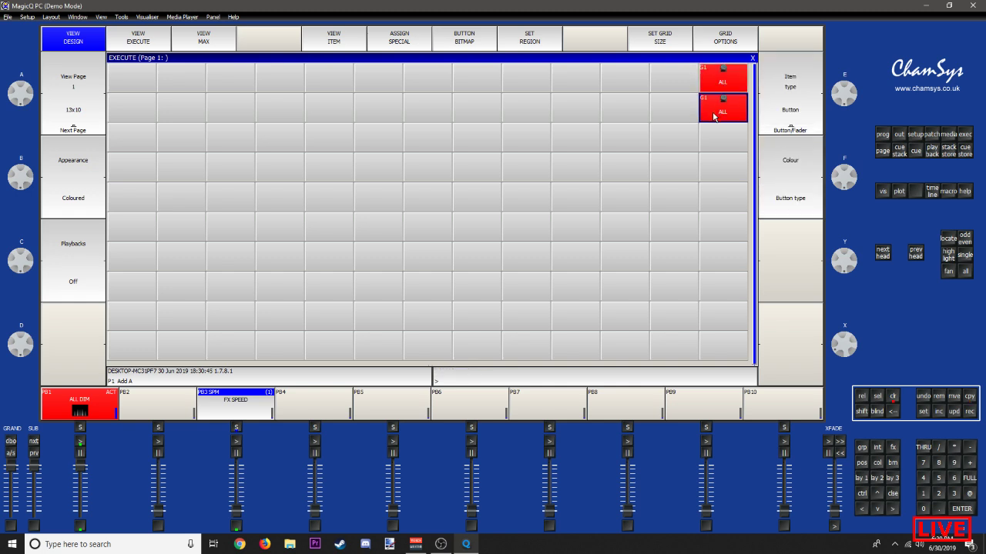
key(ctrl+c)
click(713, 116)
click(710, 146)
Step: Copy the TEMP 1, TEMP 2 and TEMP 3 colour palettes into the Execute grid's first row, starting at the first cell
click(141, 75)
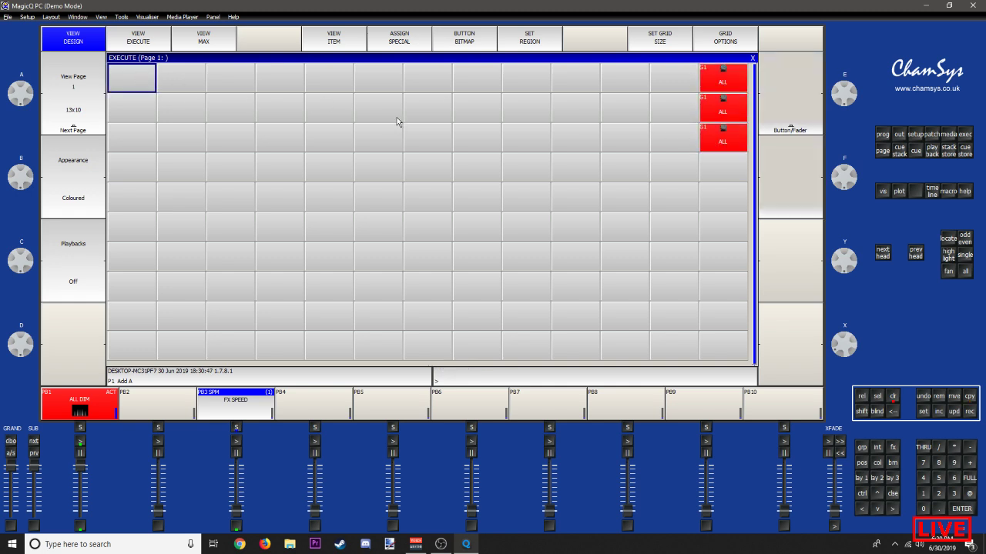
key(ctrl+F1)
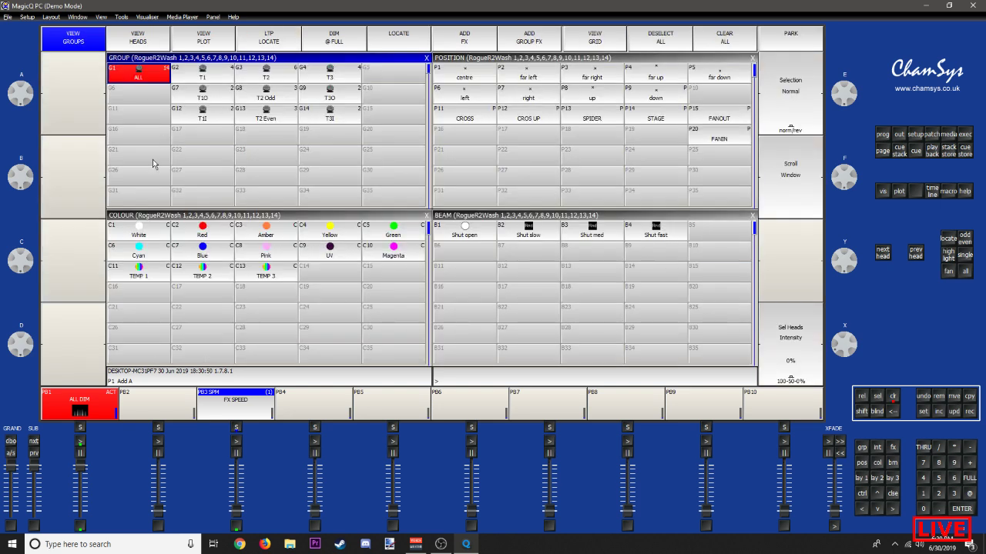
drag(130, 269, 265, 280)
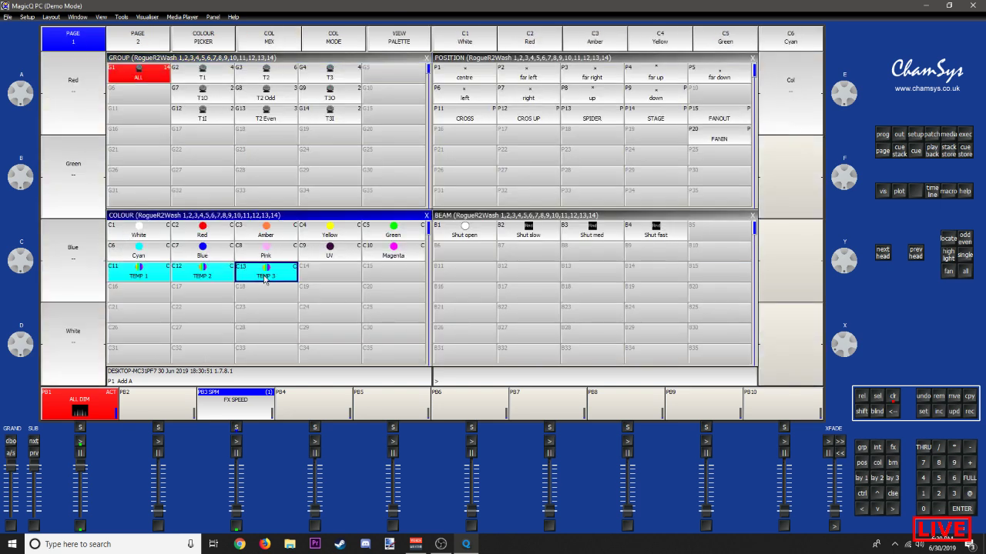
key(ctrl+c)
key(ctrl+F2)
click(116, 88)
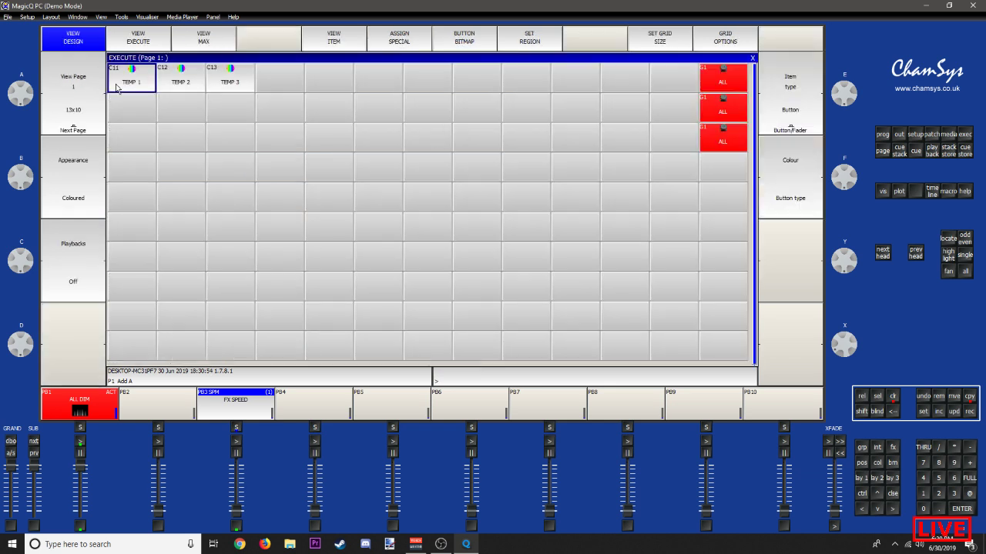
Step: Move TEMP 2 and TEMP 3 into the first column of the Execute grid's second and third rows
key(ctrl+x)
click(191, 78)
click(145, 114)
key(ctrl+x)
click(226, 86)
click(136, 144)
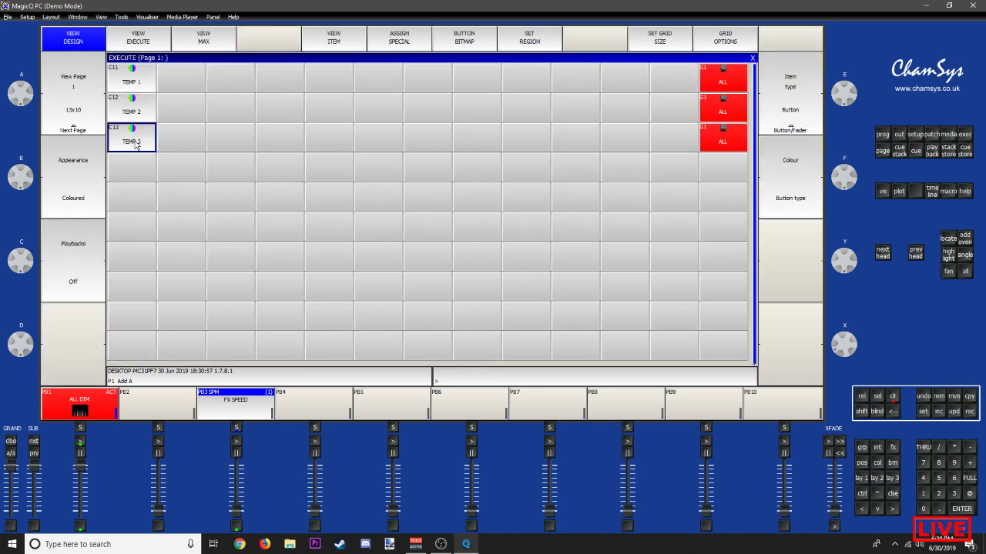
Step: Copy the ten colour palettes from White to Magenta into the Execute grid's fifth row, starting at the second column
key(ctrl+F1)
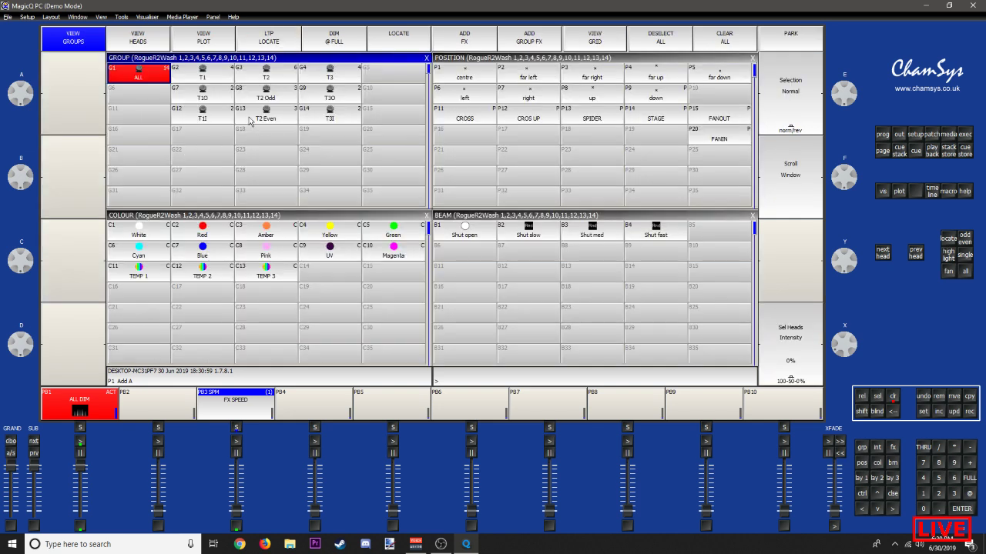
drag(115, 239, 313, 250)
click(314, 255)
click(393, 255)
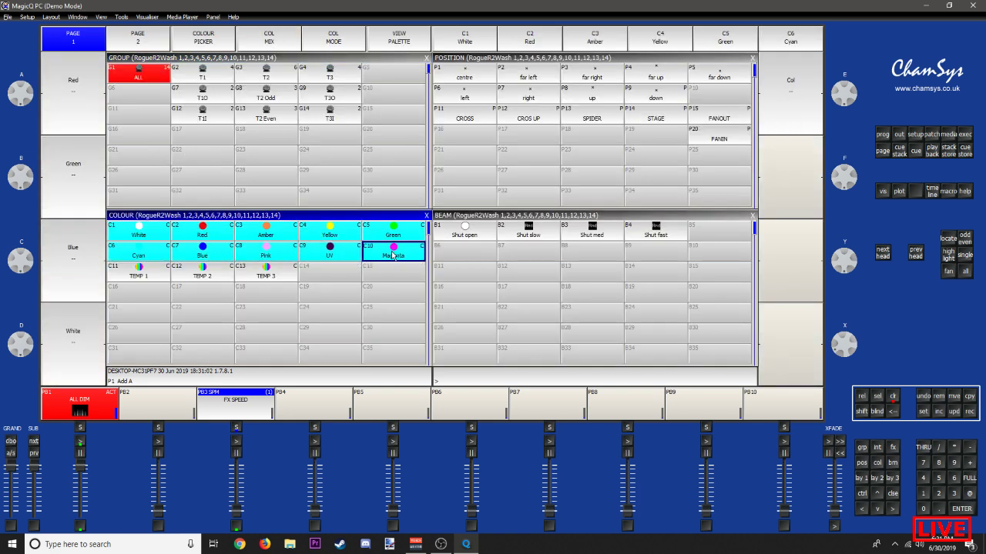
key(ctrl+c)
key(ctrl+F2)
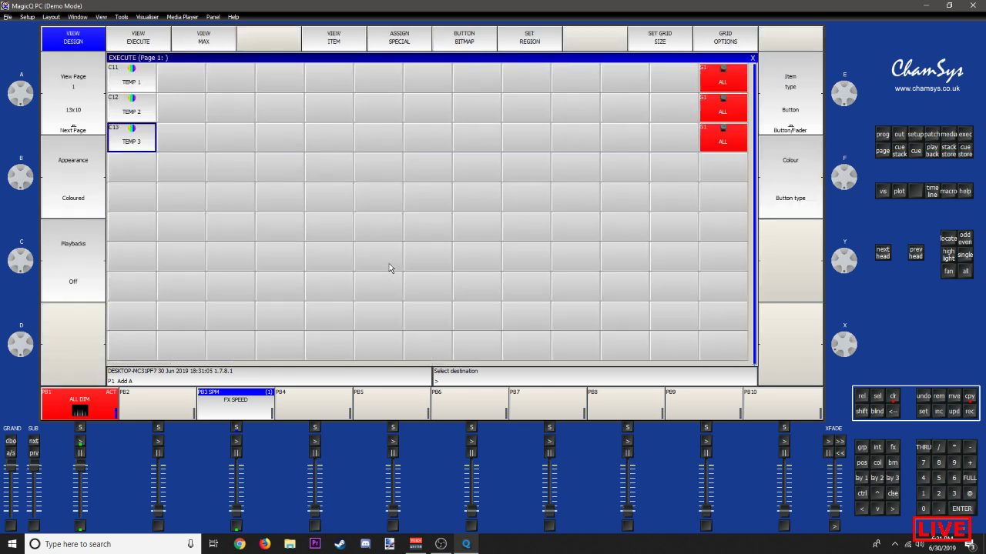
click(147, 239)
click(181, 204)
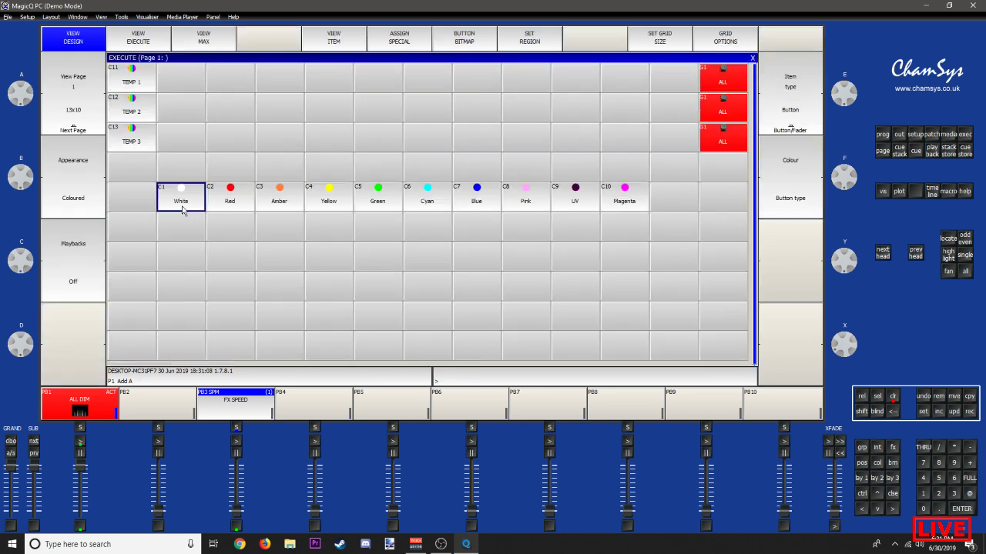
Step: Remove Pink from the Execute grid's fifth row, and move White and Red into the first row after TEMP 1
click(524, 201)
key(ctrl+m)
click(174, 198)
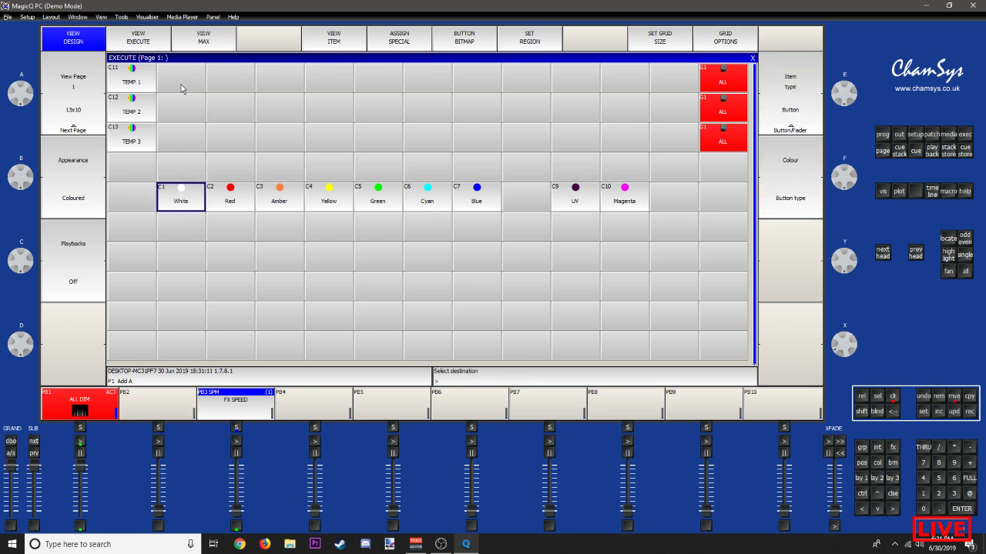
click(182, 87)
key(ctrl+m)
click(220, 199)
click(225, 82)
Step: Move Amber from the fifth row to the first row, directly after Red
key(ctrl+m)
click(281, 166)
click(280, 86)
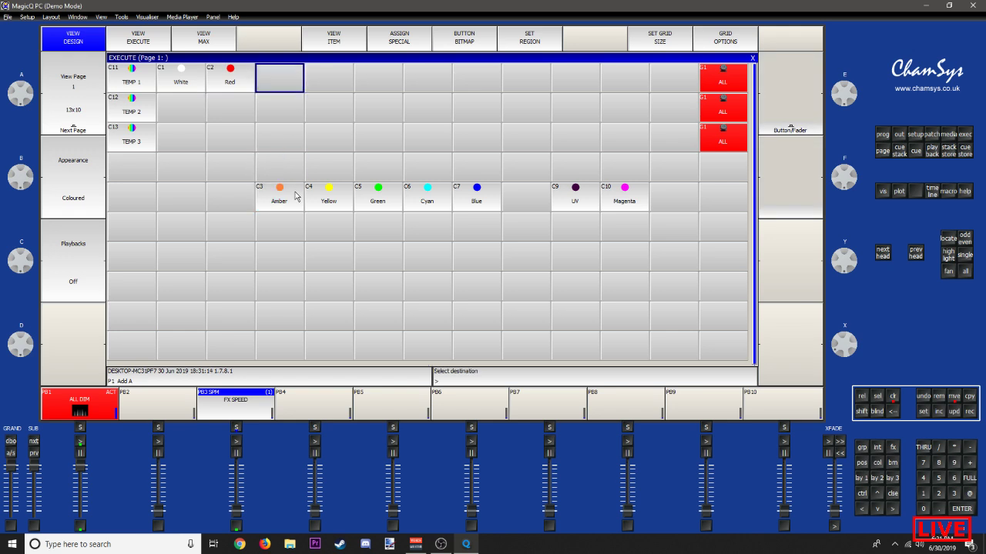
key(ctrl+m)
click(280, 196)
click(278, 89)
key(ctrl+m)
click(286, 198)
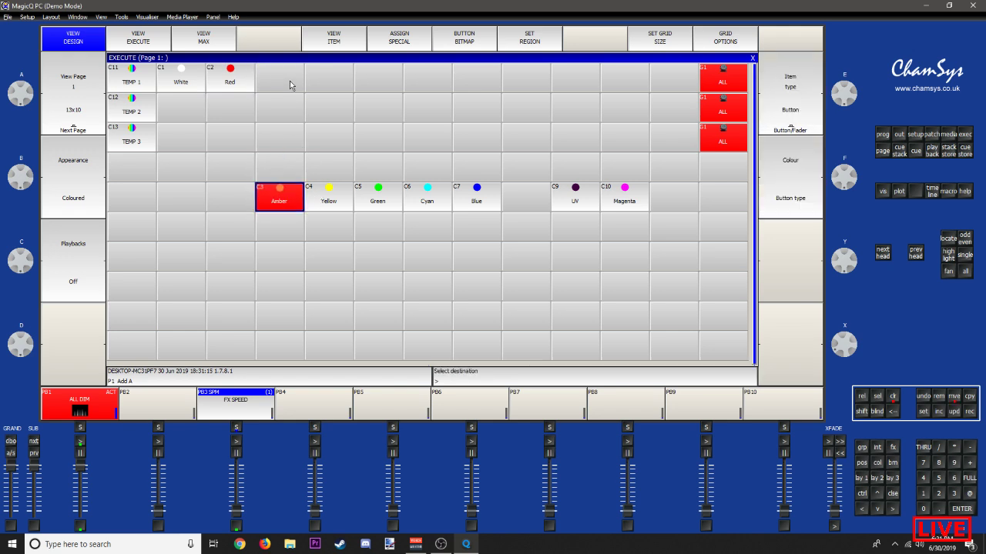
click(289, 82)
Step: Move Yellow from the fifth row to the first row, directly after Amber
key(ctrl+m)
drag(334, 204, 334, 169)
click(334, 76)
click(331, 204)
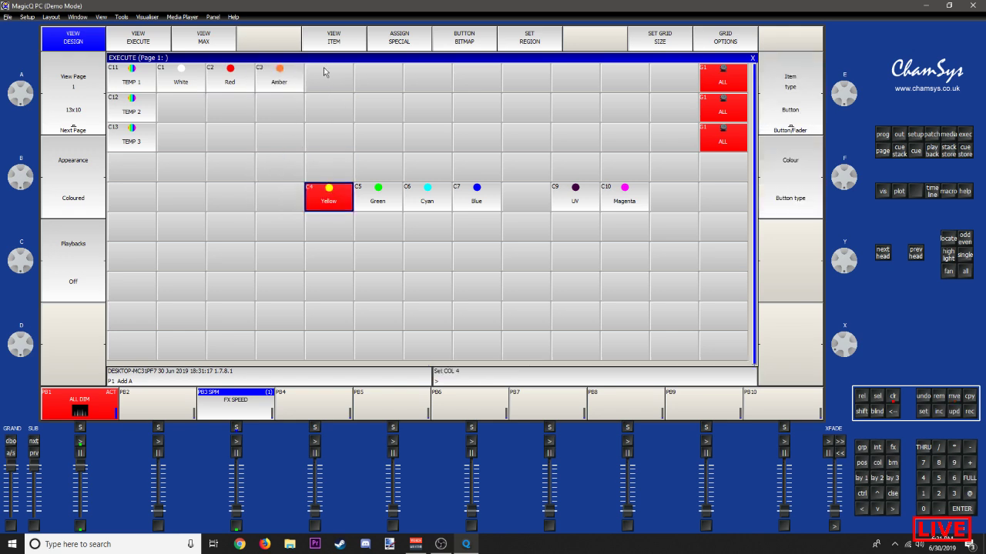
click(328, 74)
key(ctrl+m)
click(331, 205)
click(334, 83)
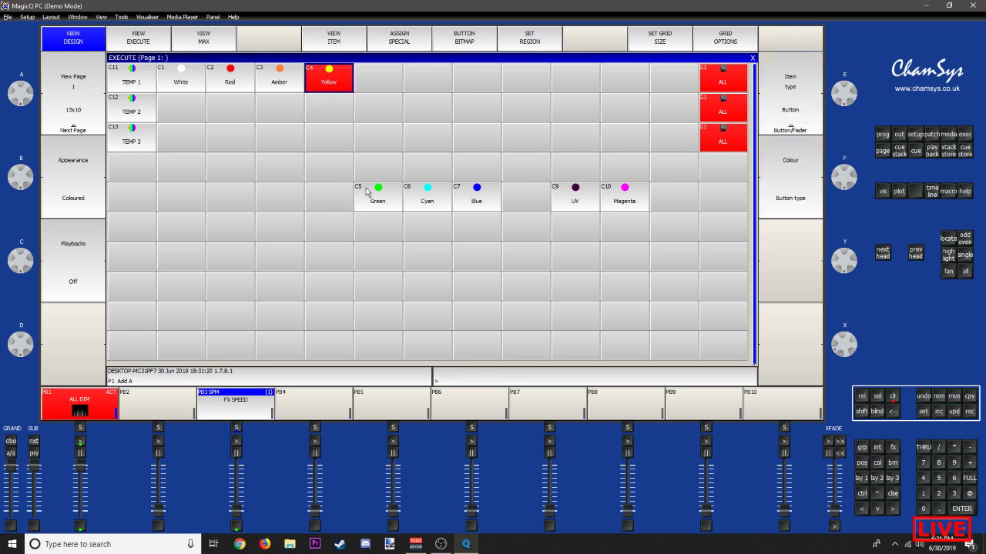
Step: Move Green and Cyan from the fifth row into the first row, directly after Yellow
key(ctrl+m)
click(370, 195)
click(378, 82)
key(ctrl+m)
click(427, 207)
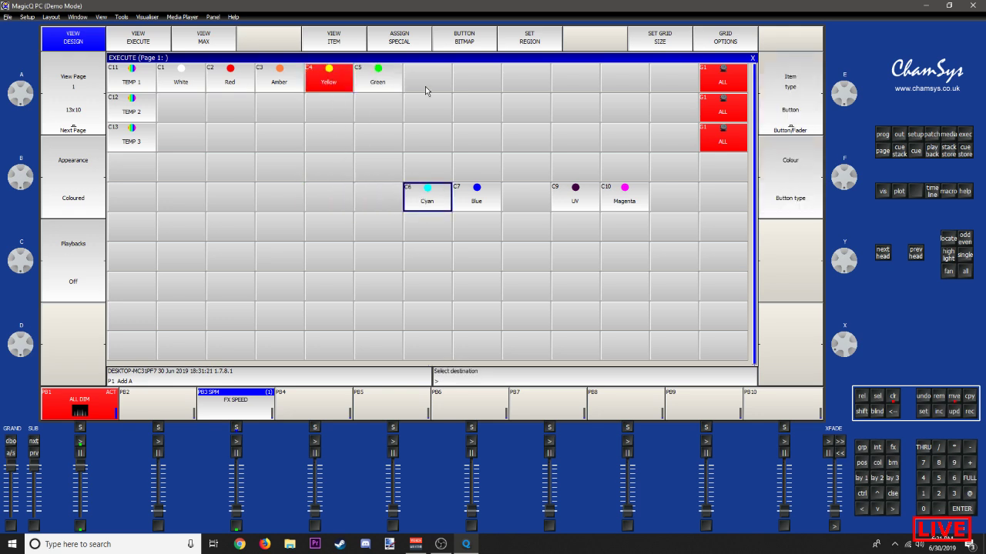
click(425, 85)
Step: Move Blue, UV and Magenta into the first row after Cyan, leaving no gap between them
click(476, 199)
click(470, 77)
click(585, 204)
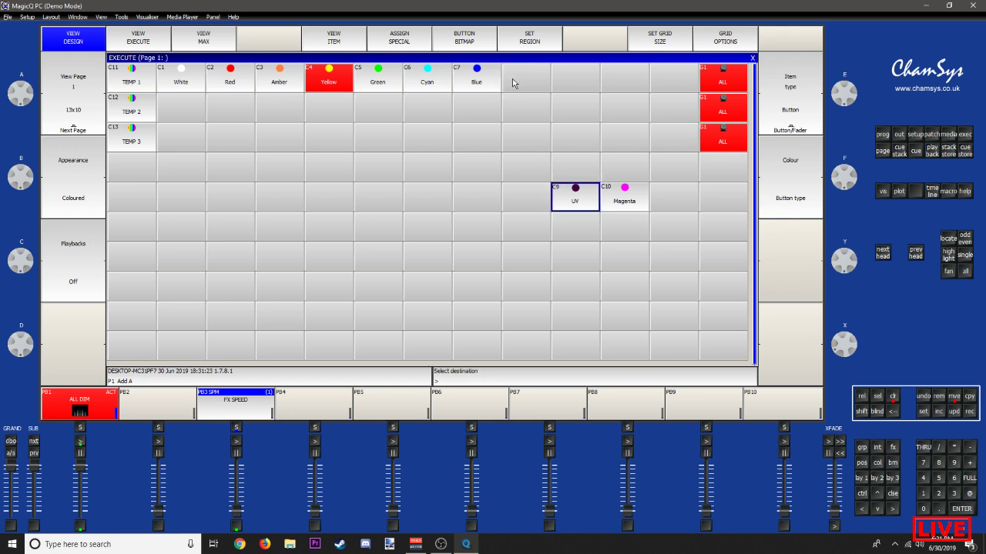
click(519, 81)
click(635, 200)
click(576, 82)
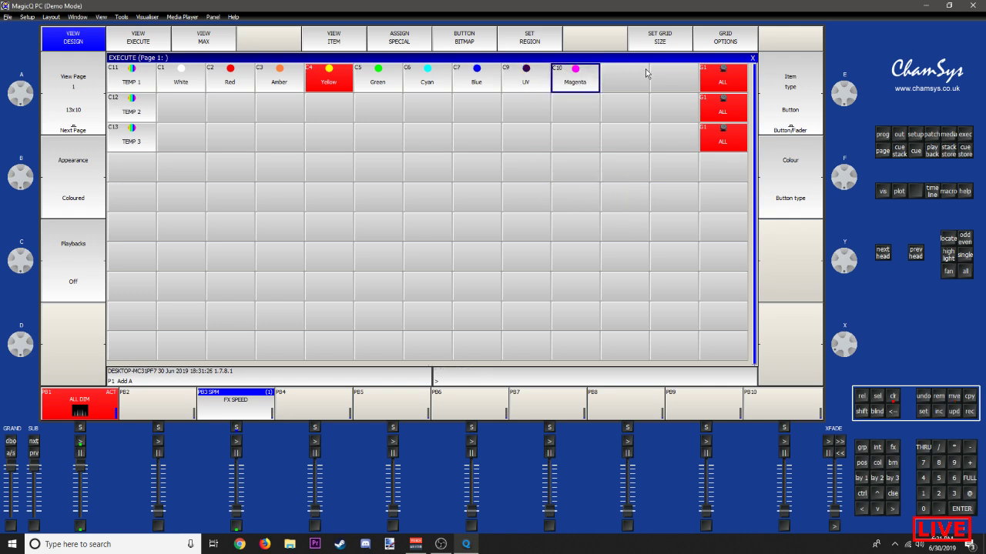
Step: Move the three ALL cells directly beside Magenta's column, and copy the first row's White to Magenta colours into the second and third rows
click(709, 82)
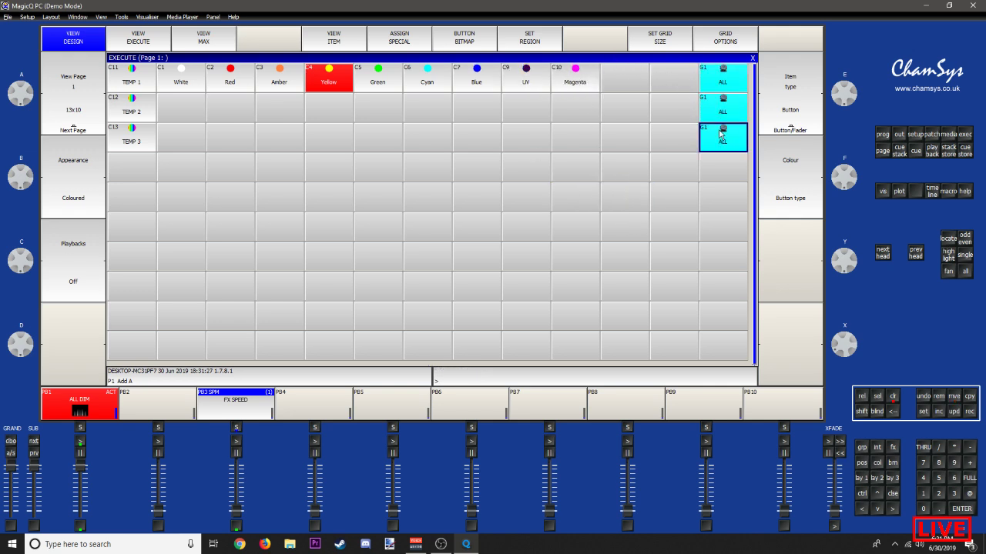
click(636, 81)
drag(168, 79, 565, 79)
click(185, 110)
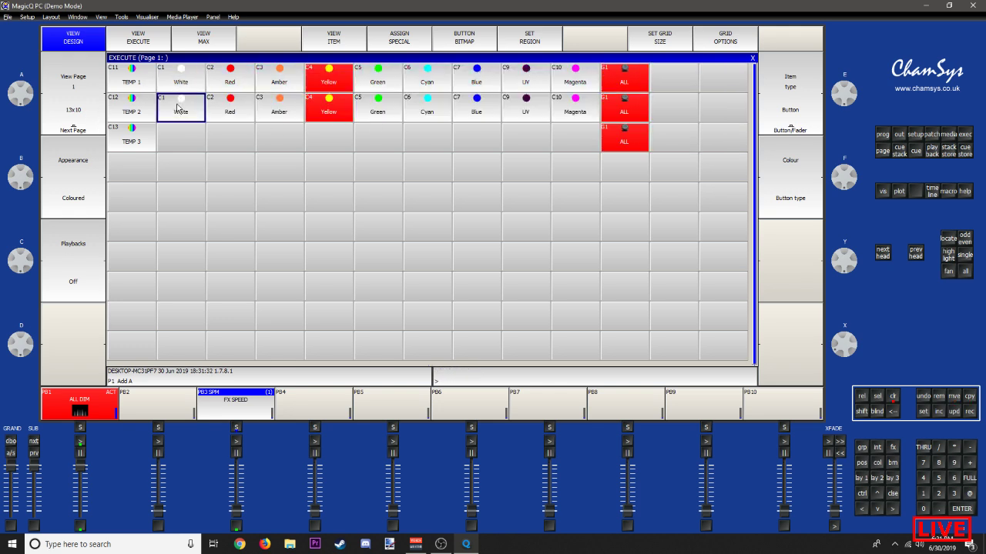
click(169, 135)
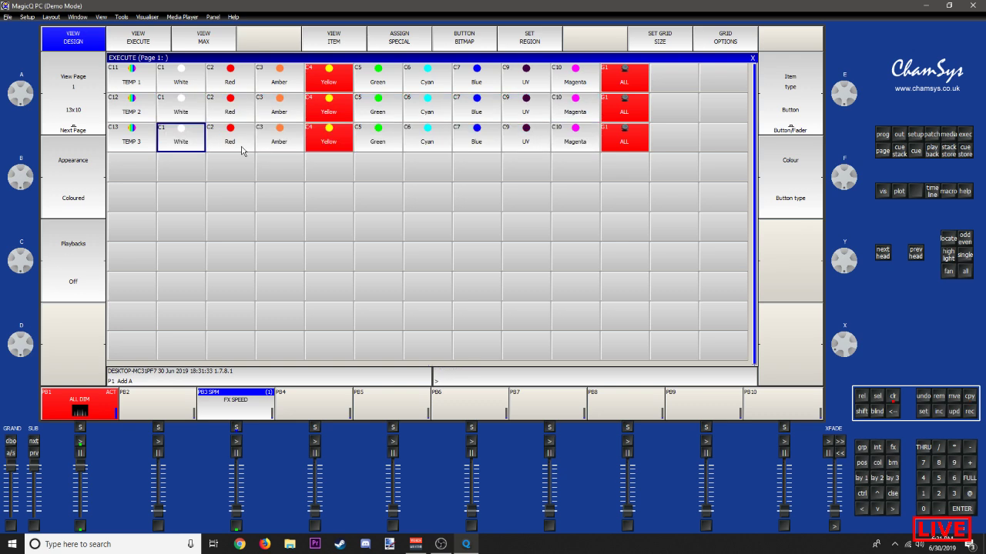
Step: Clear the programmer and set the item type of the TEMP 1, TEMP 2 and TEMP 3 cells to Link
drag(121, 70, 124, 121)
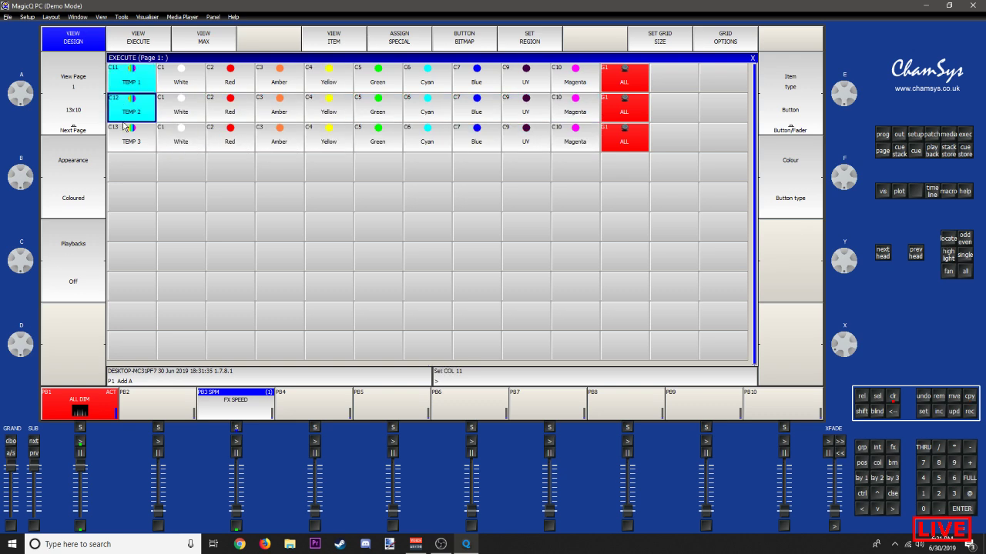
click(135, 171)
key(Delete)
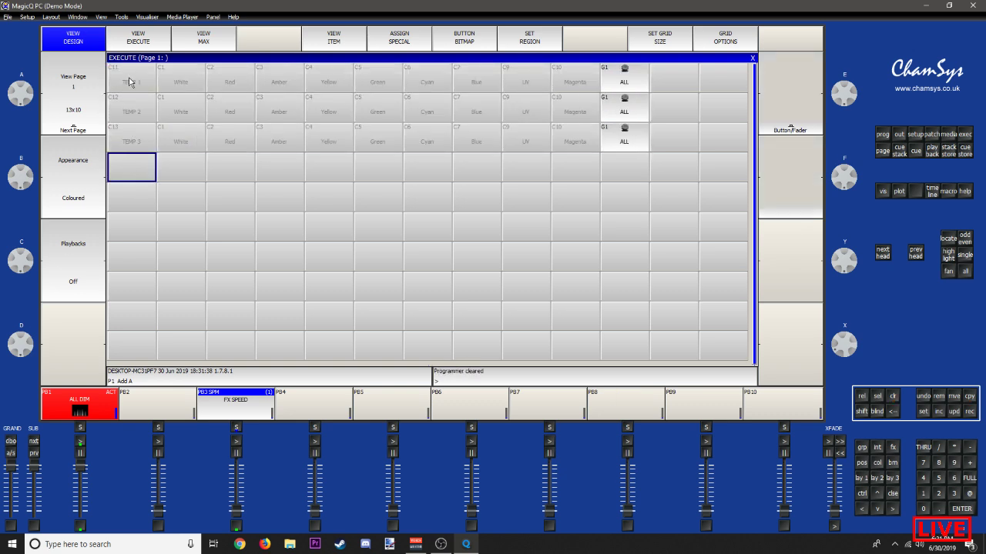
drag(131, 82, 129, 145)
click(789, 113)
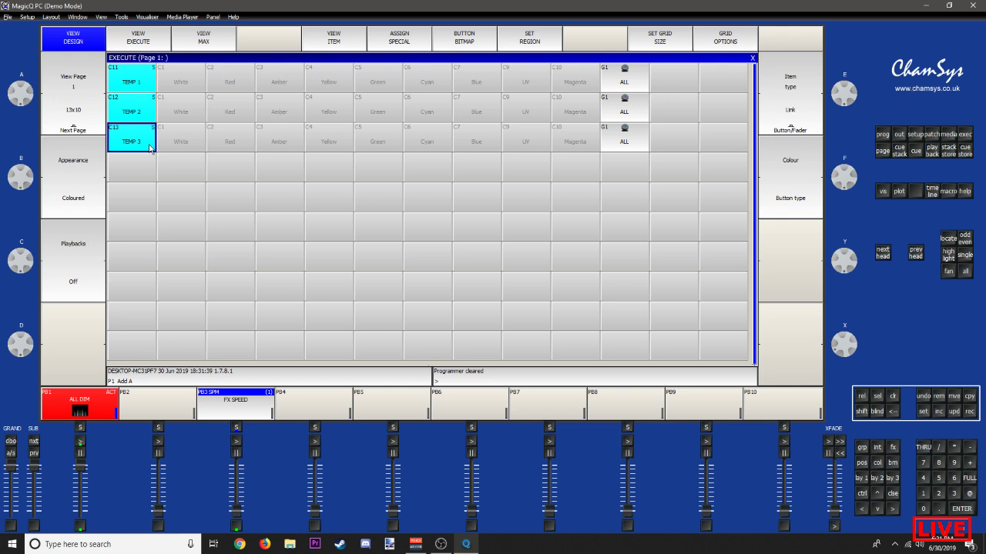
click(179, 197)
Step: Assign the TEMP 1, TEMP 2 and TEMP 3 rows, each through its ALL cell, to regions 1, 2 and 3 respectively
drag(146, 76, 603, 82)
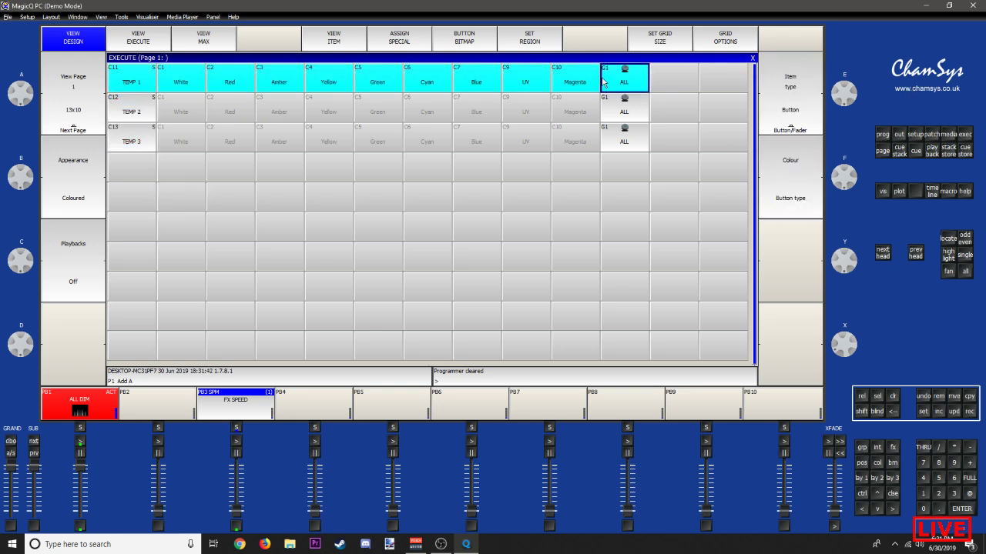
click(526, 40)
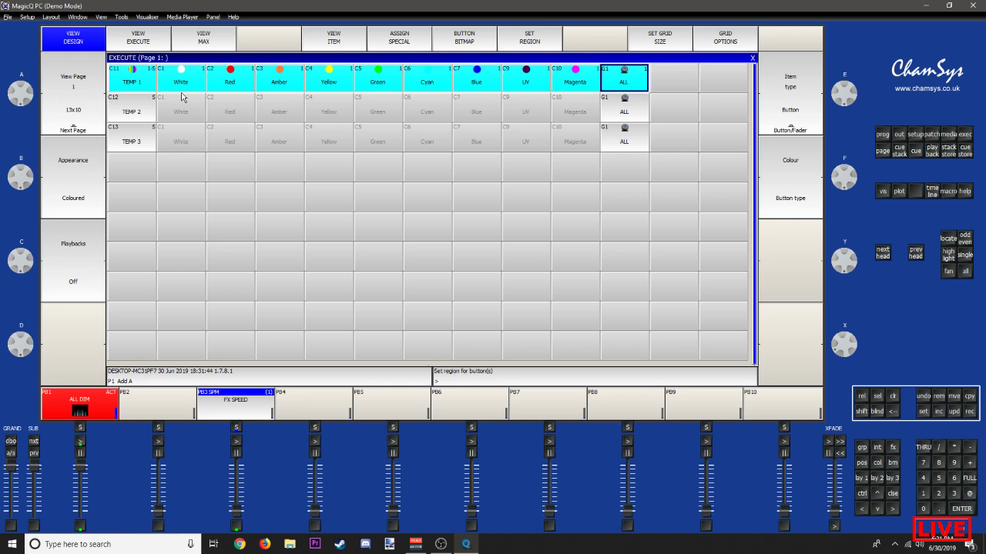
drag(141, 108, 605, 111)
click(530, 36)
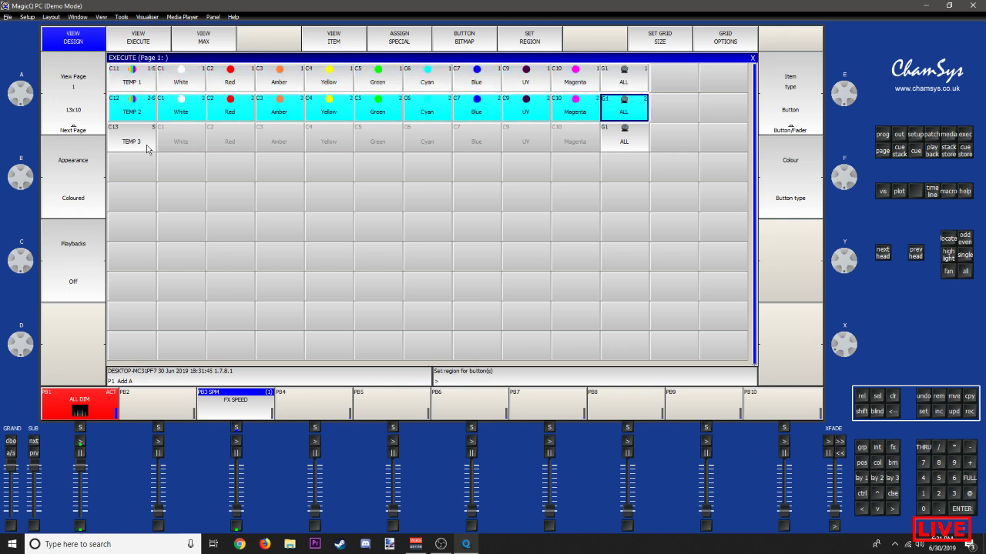
drag(135, 145, 636, 140)
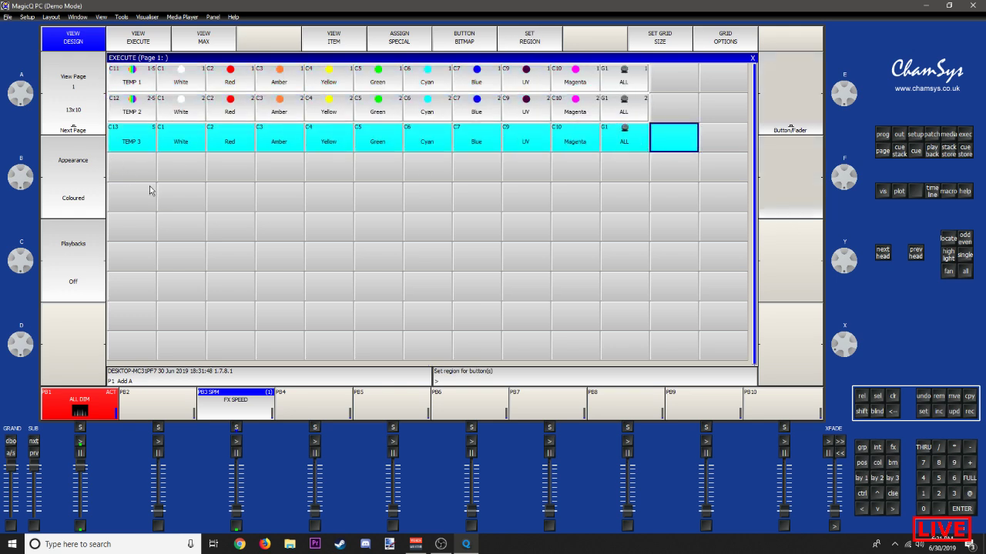
drag(137, 143, 624, 149)
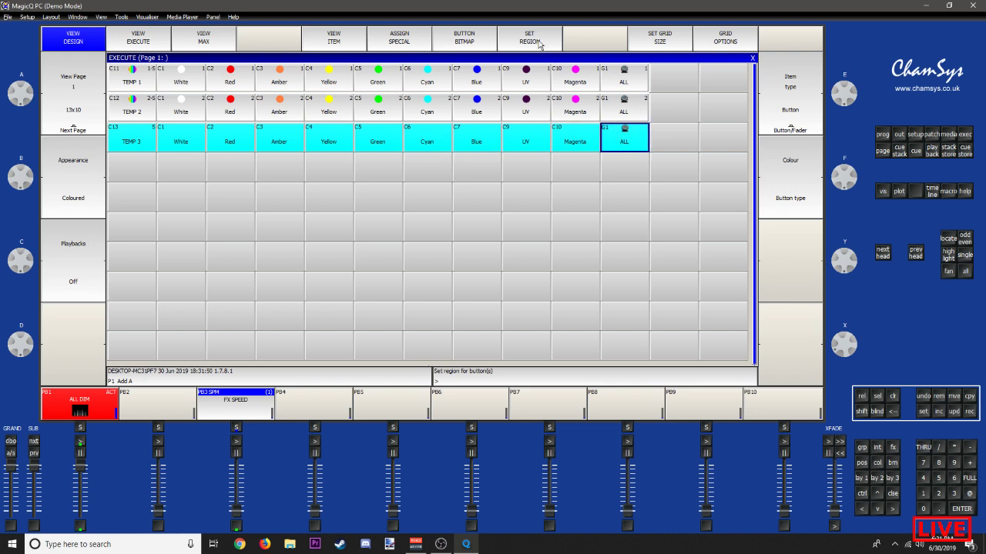
click(539, 39)
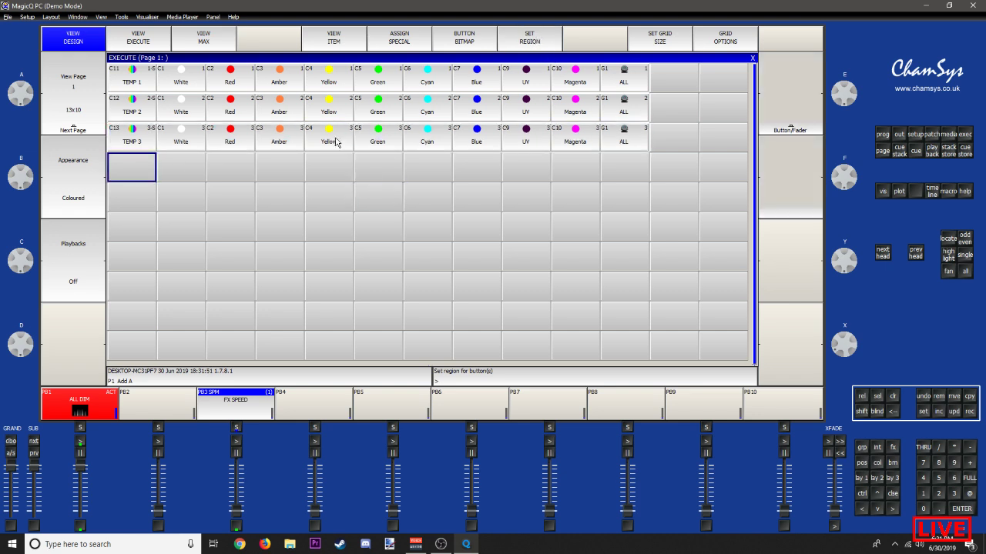
Step: Close the Execute grid, select the ALL group, and activate the FX SPEED playback with its fader partly raised
click(753, 58)
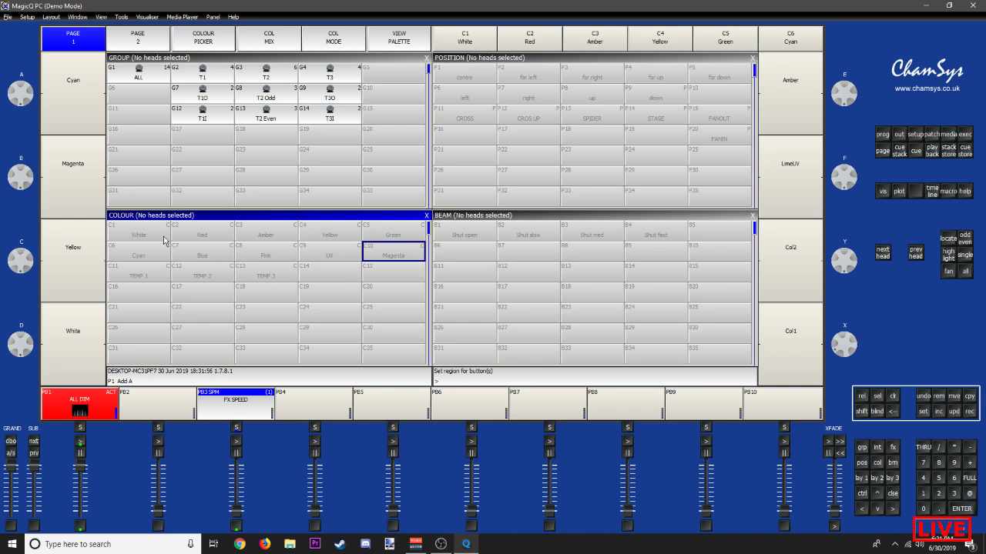
click(123, 77)
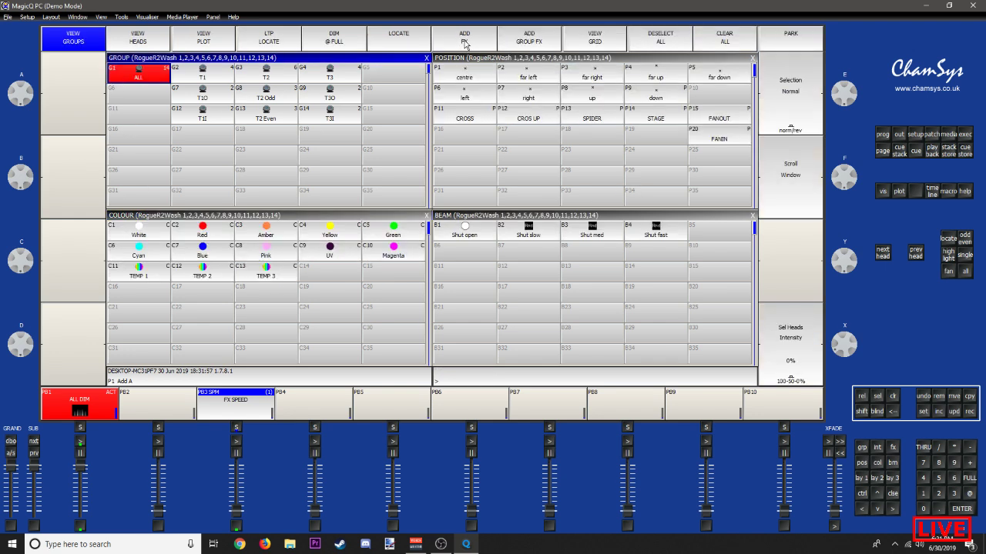
click(236, 443)
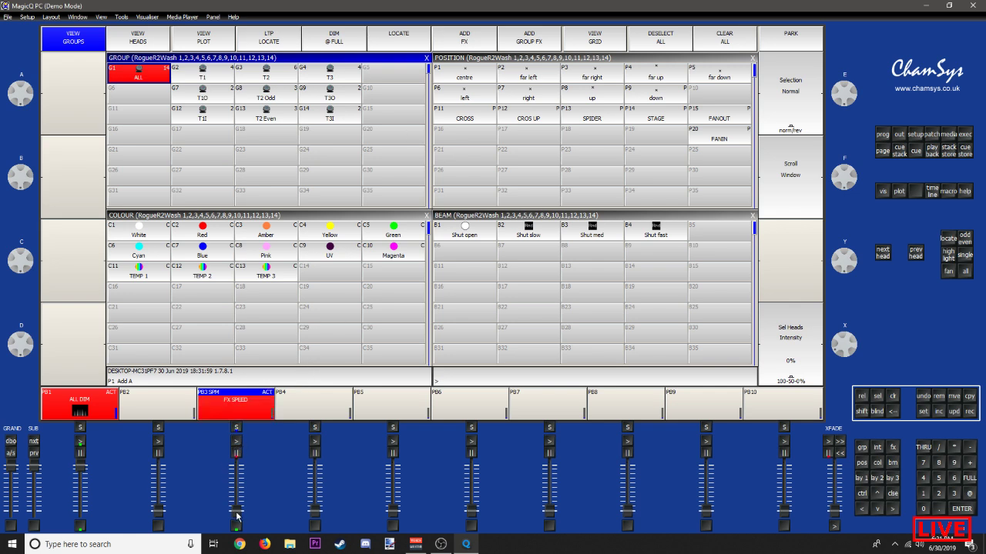
drag(236, 514, 240, 484)
Step: Add the 3col FX to the selected heads using the TEMP 1, TEMP 2 and TEMP 3 palettes
click(476, 48)
click(348, 86)
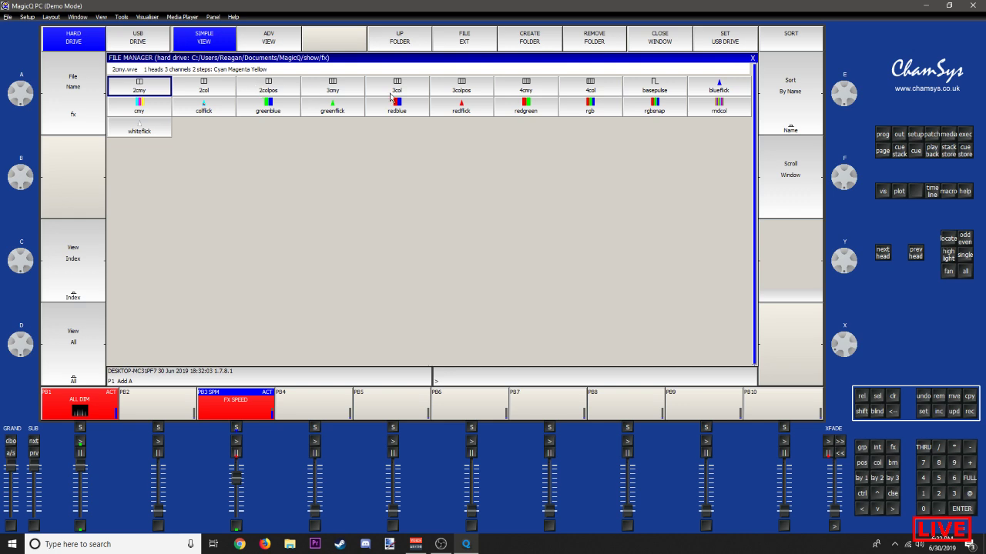
click(396, 91)
click(241, 124)
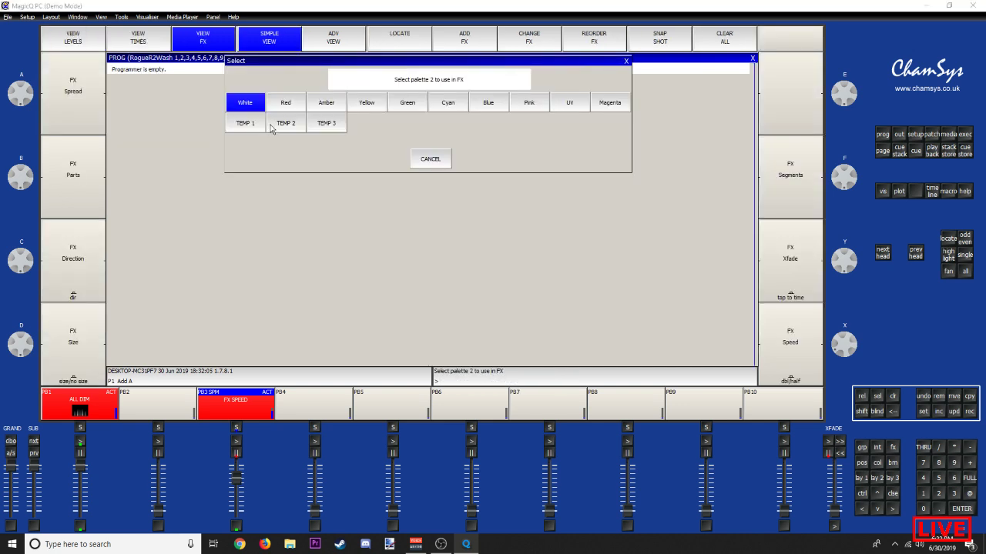
click(273, 126)
click(317, 128)
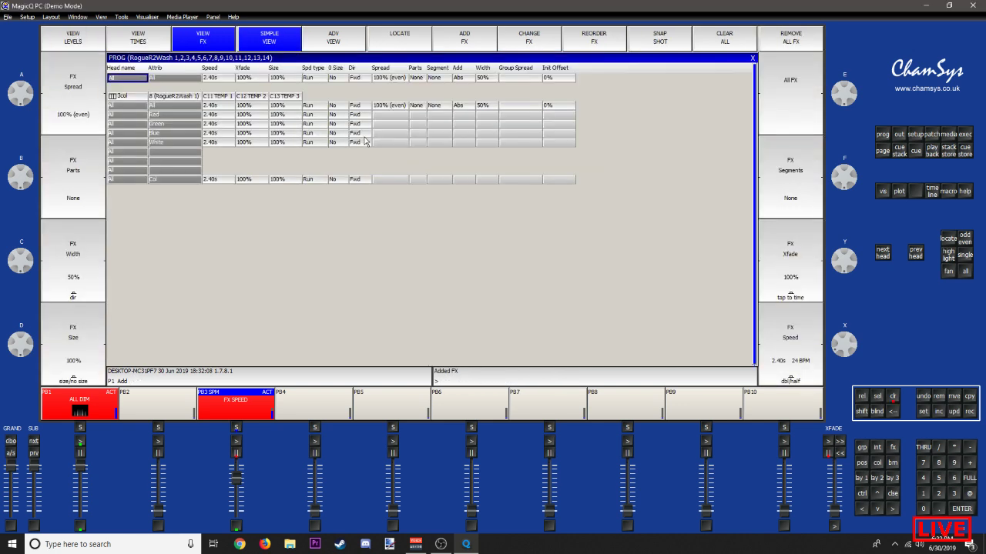
Step: Open the Visualiser and move its window clear of the grid's first rows
click(147, 16)
click(158, 28)
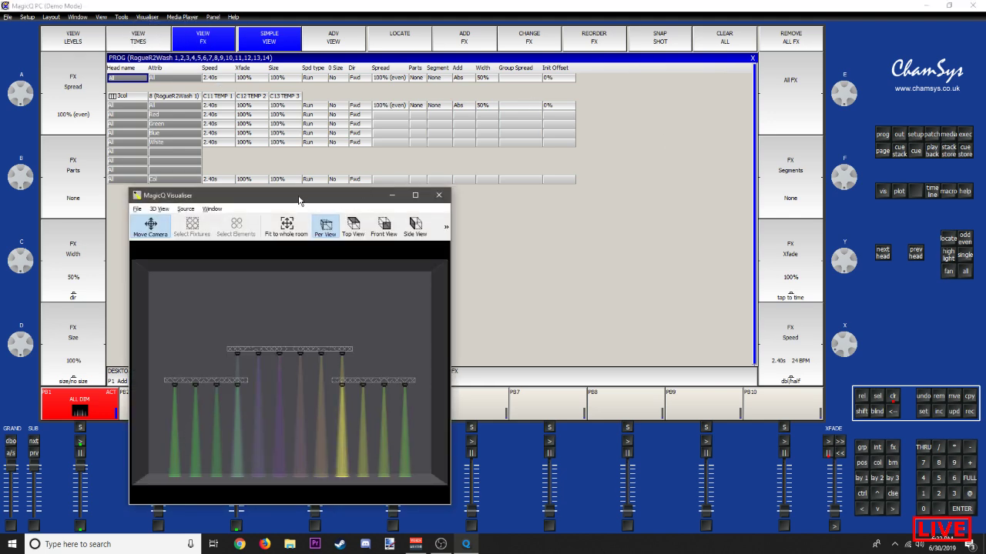
drag(299, 201, 691, 179)
Step: Return to the Execute grid and try White in all rows, ending with Red for TEMP 1, Green for TEMP 2 and Amber for TEMP 3
click(752, 58)
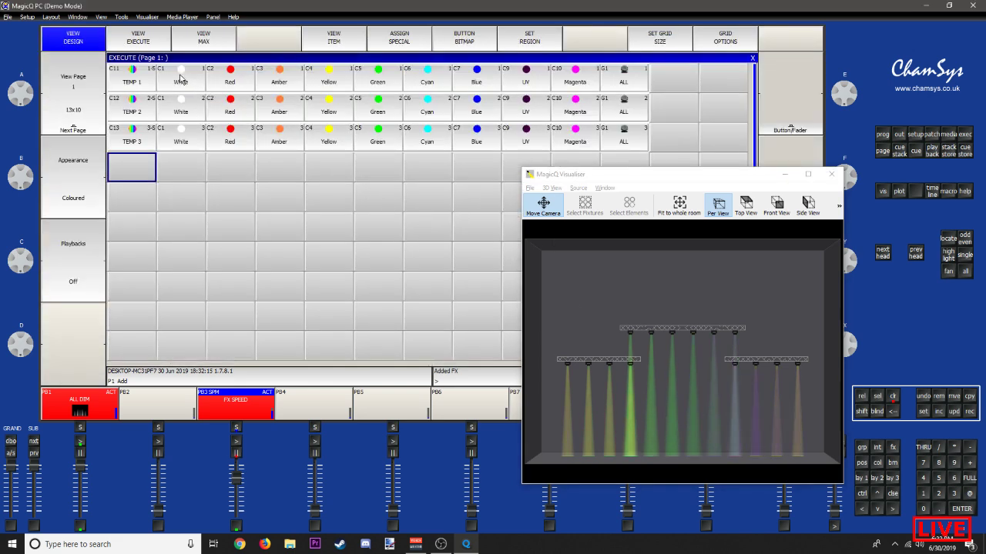
click(180, 77)
click(181, 105)
click(181, 137)
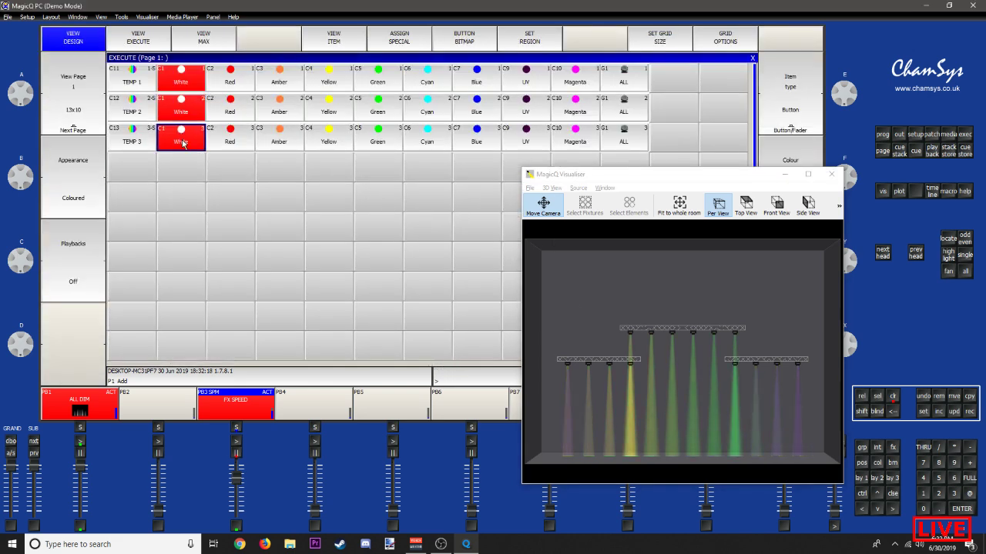
click(230, 77)
click(245, 117)
click(283, 143)
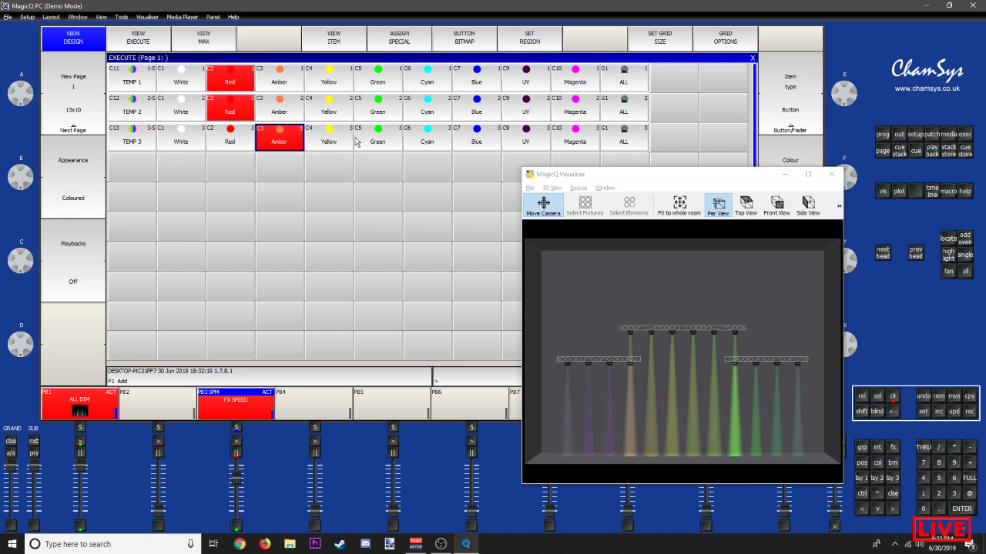
click(386, 106)
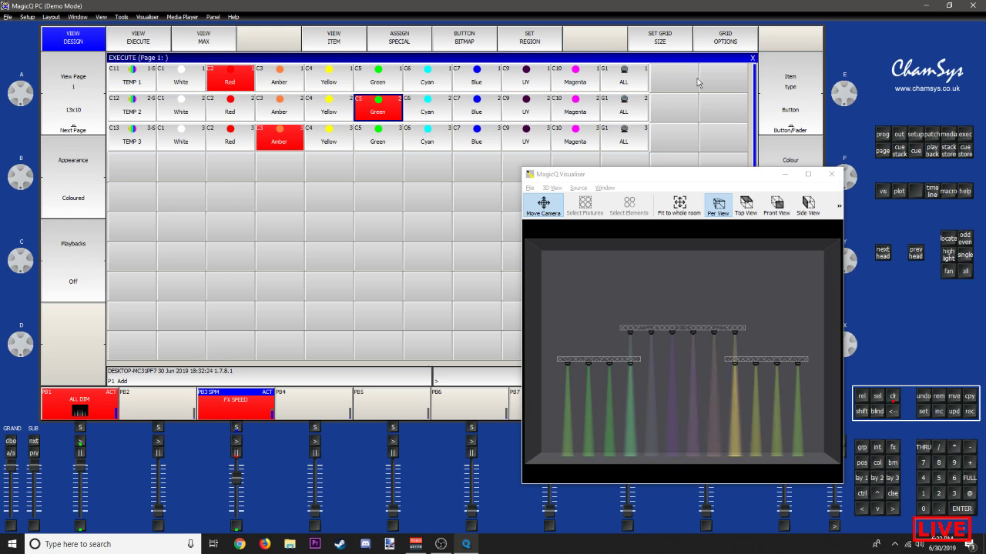
Step: Close the Execute grid, apply the saved 3COL FX to the ALL group, and reposition the Visualiser window
click(752, 58)
drag(554, 174, 192, 92)
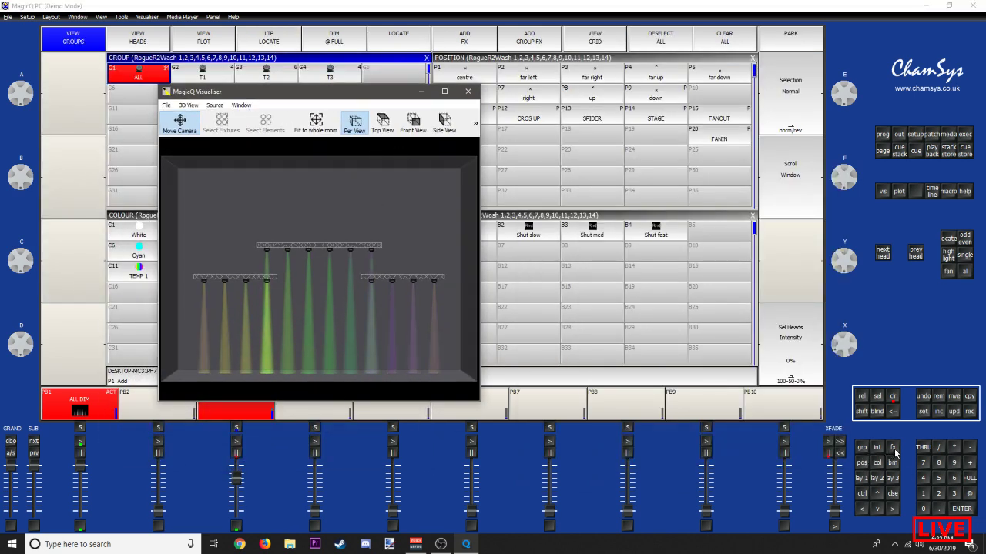
click(892, 448)
click(647, 273)
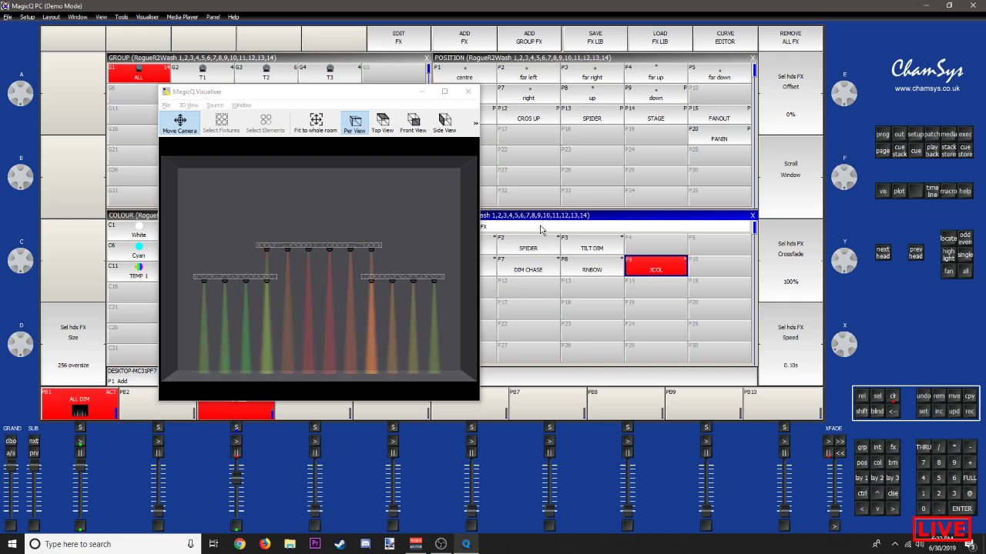
drag(341, 93, 251, 98)
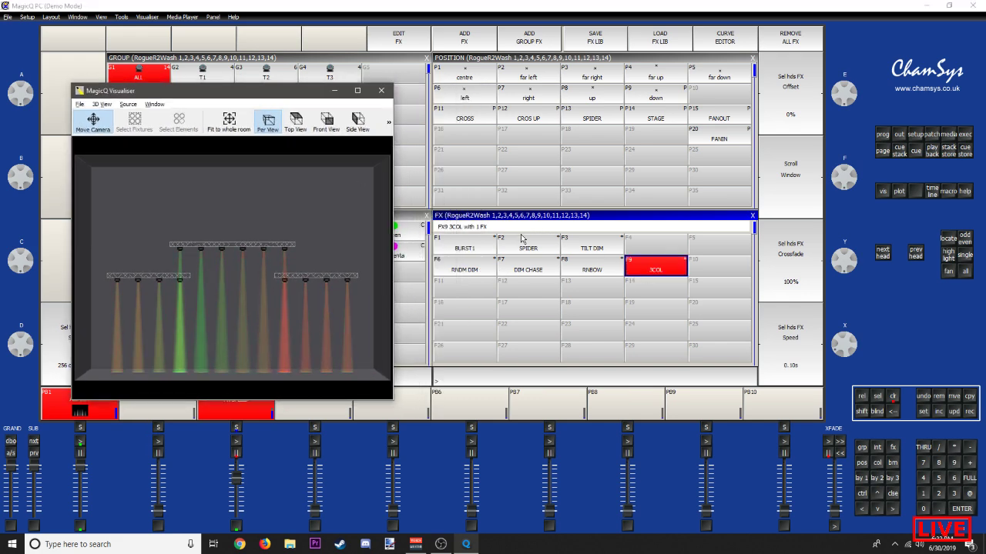
drag(187, 89, 404, 77)
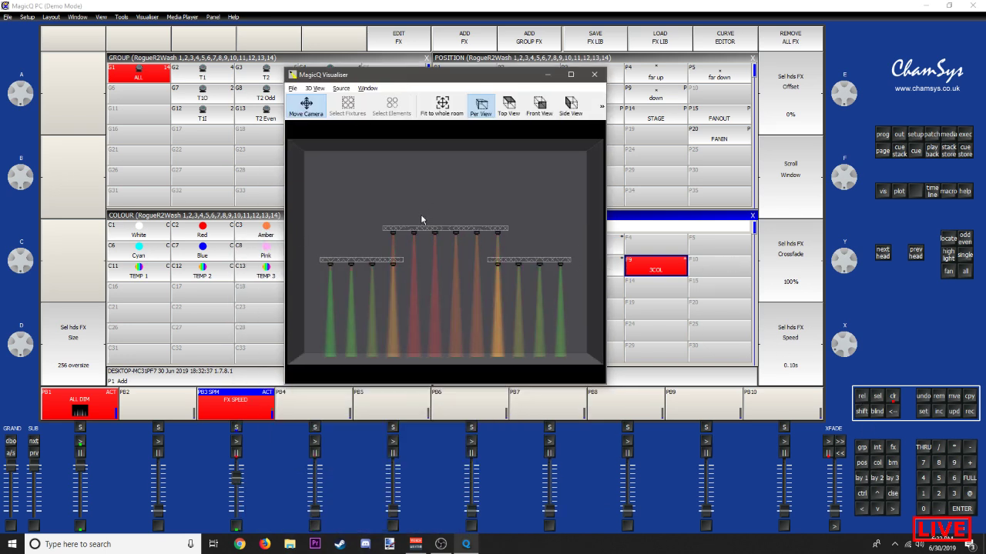
Step: Return to the Execute grid and move the Visualiser window below the three TEMP colour rows
double_click(384, 8)
drag(353, 15, 359, 1)
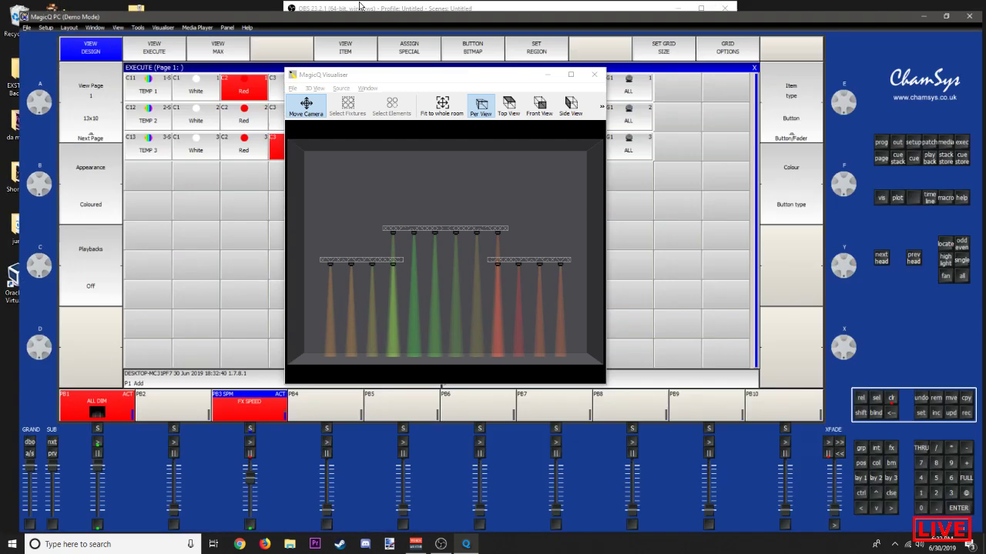
drag(319, 73, 308, 177)
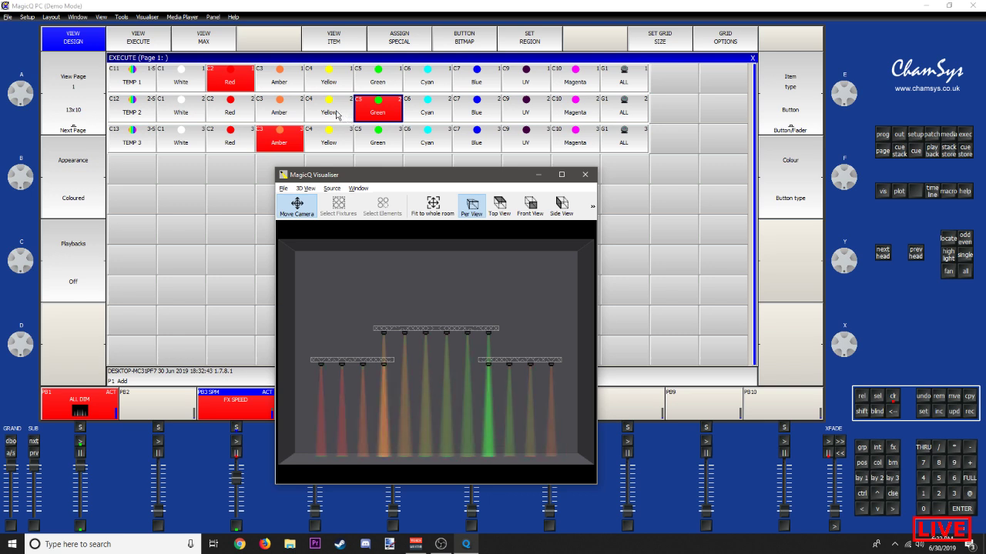
Step: Try other colours in the TEMP rows, including Amber in all three, and finish with White for TEMP 1, TEMP 2 and TEMP 3
click(332, 113)
click(280, 111)
click(276, 79)
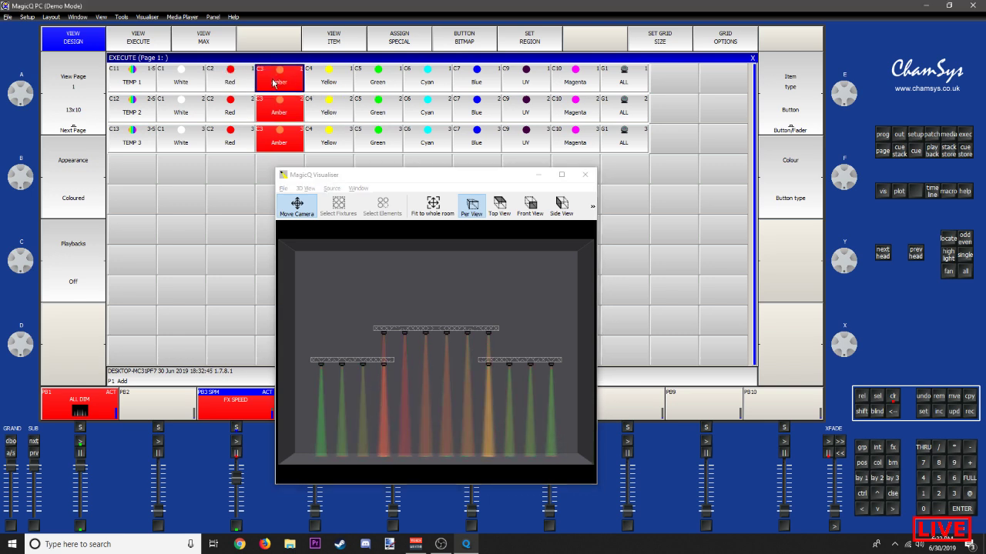
click(220, 86)
click(226, 111)
click(171, 83)
click(164, 114)
click(179, 140)
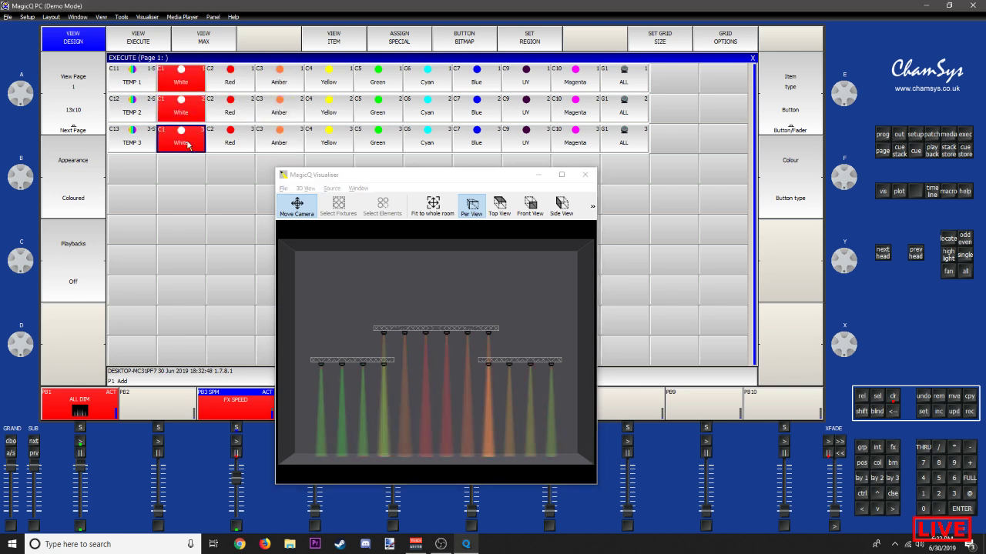
Step: Copy the 3COL FX onto the Execute grid, move it to the fifth row under the White column, and switch it off
click(752, 60)
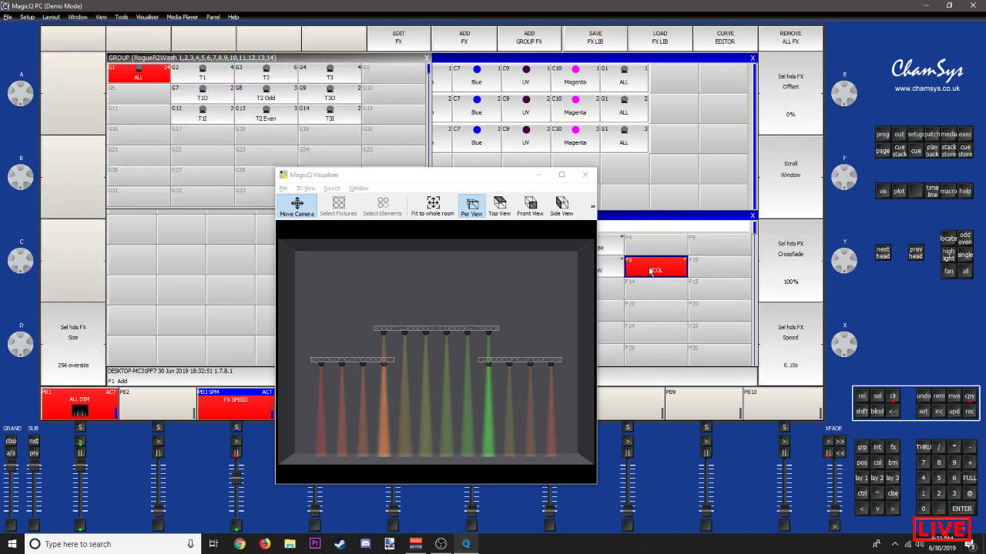
click(647, 58)
click(184, 183)
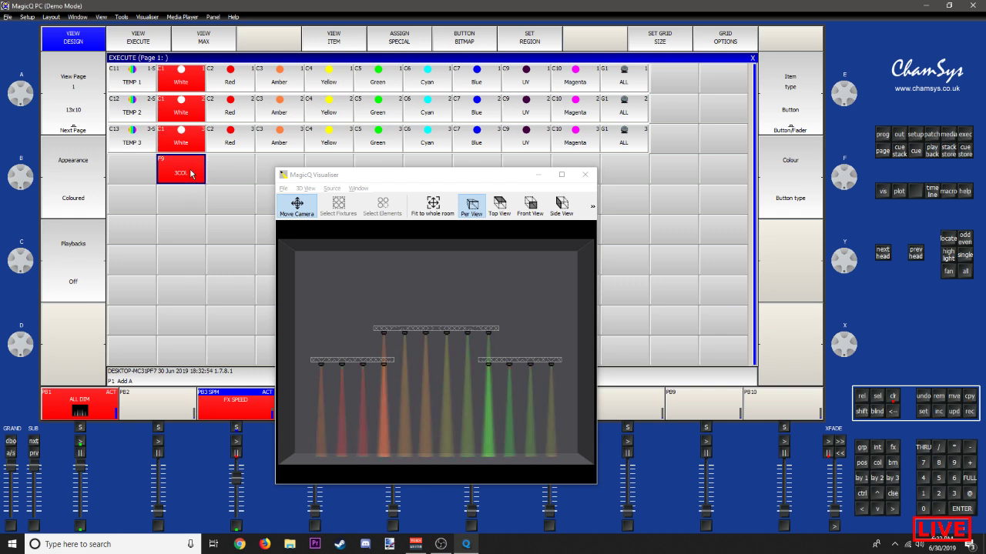
click(178, 208)
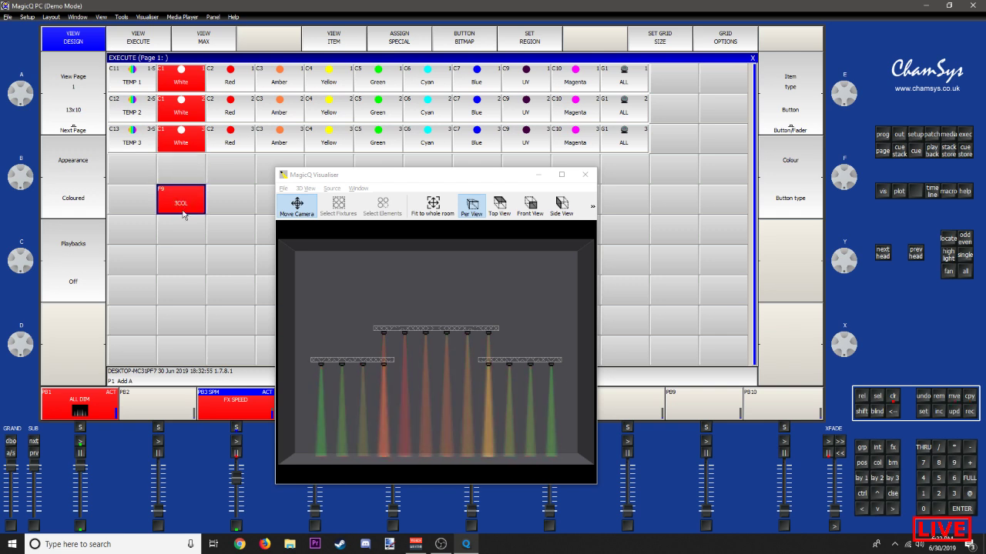
click(199, 199)
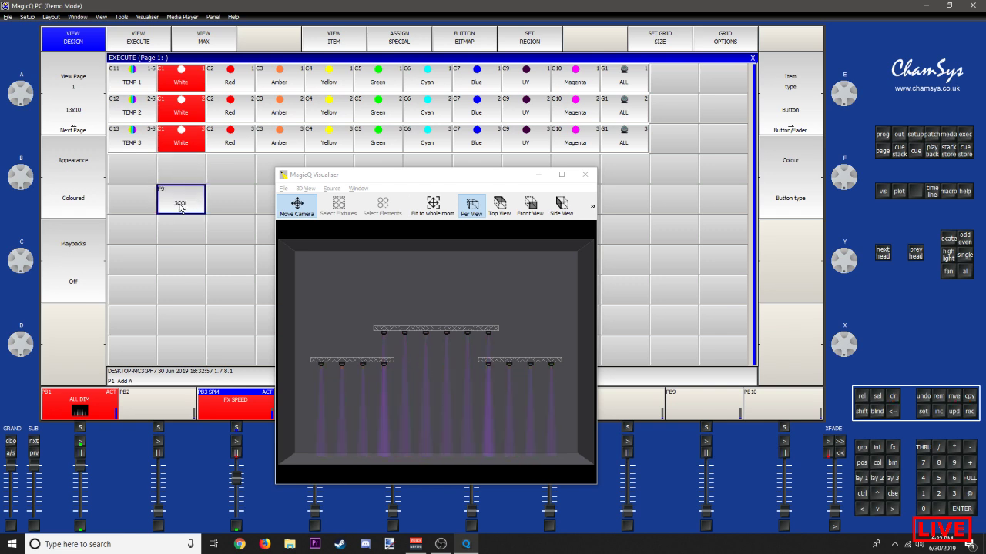
Step: Select and locate the ALL group, and trigger 3COL from the Execute grid
click(752, 59)
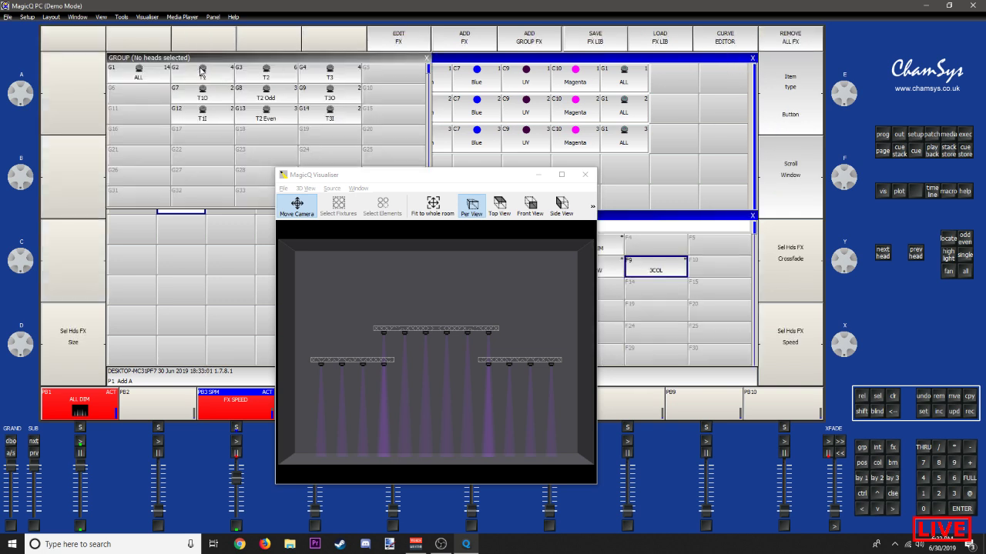
click(122, 70)
click(390, 37)
click(451, 58)
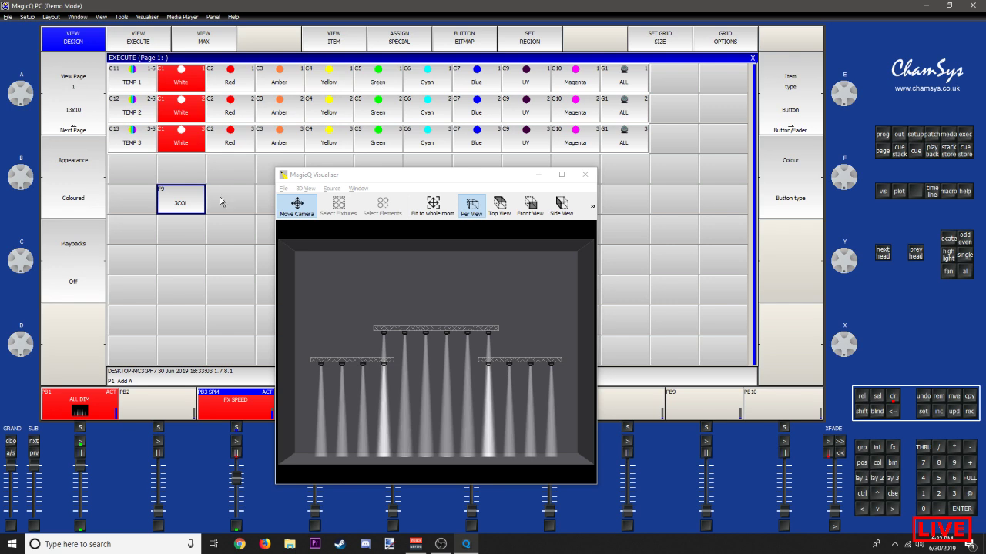
click(182, 203)
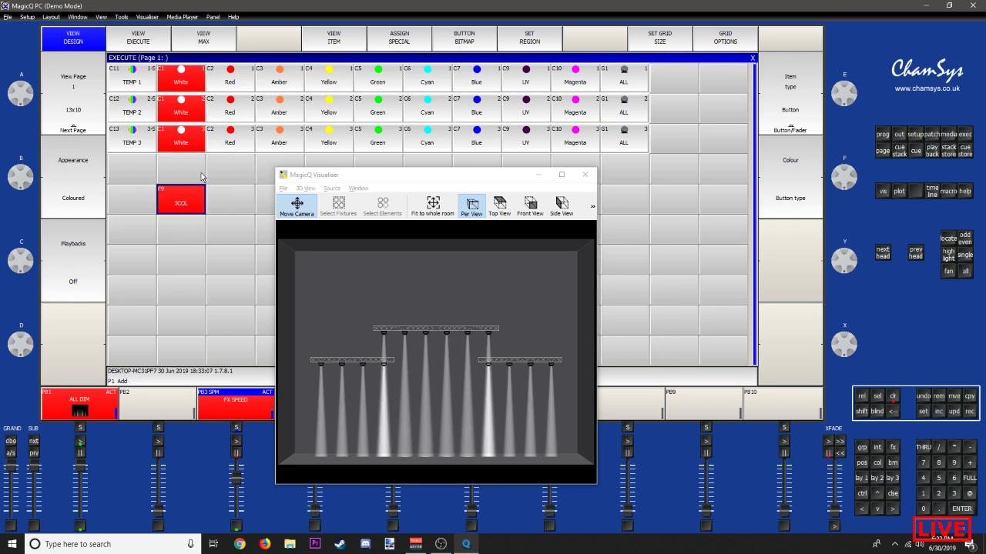
Step: Set TEMP 1 to Yellow and TEMP 2 to Cyan, and trigger 3COL again from the grid
click(234, 115)
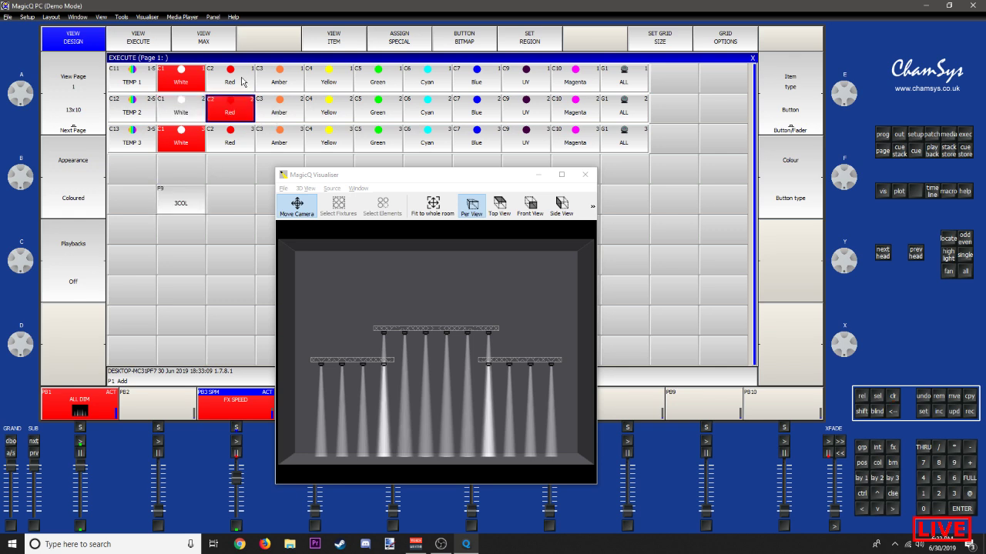
click(331, 83)
click(425, 114)
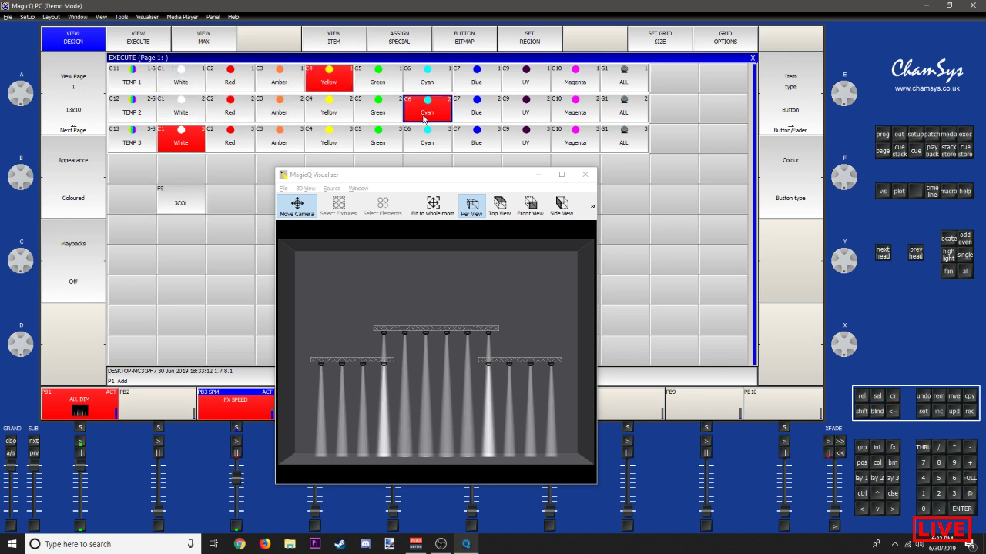
click(185, 214)
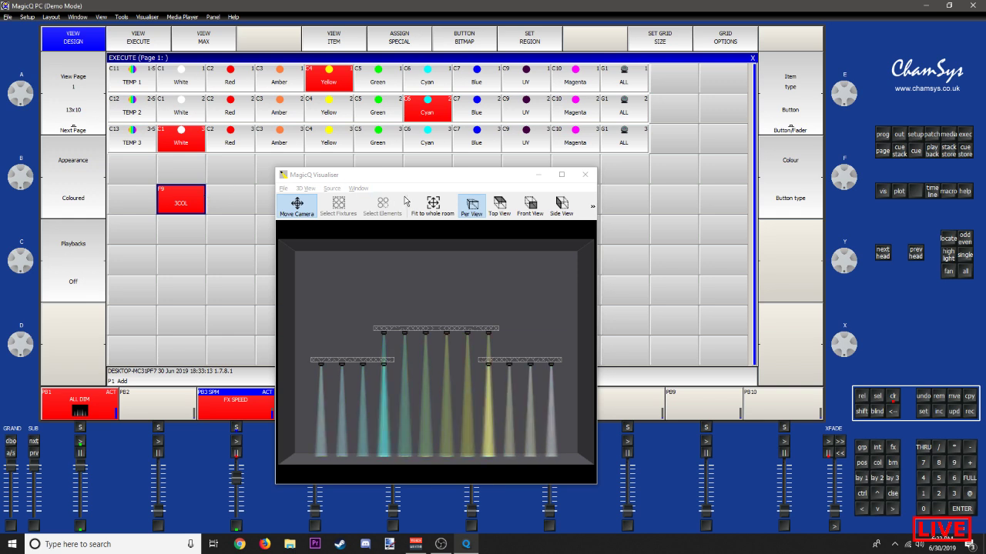
Step: Try further colours in TEMP 2 and TEMP 3, finish with Amber, Red and White for TEMP 1 to 3, and retrigger 3COL
click(331, 112)
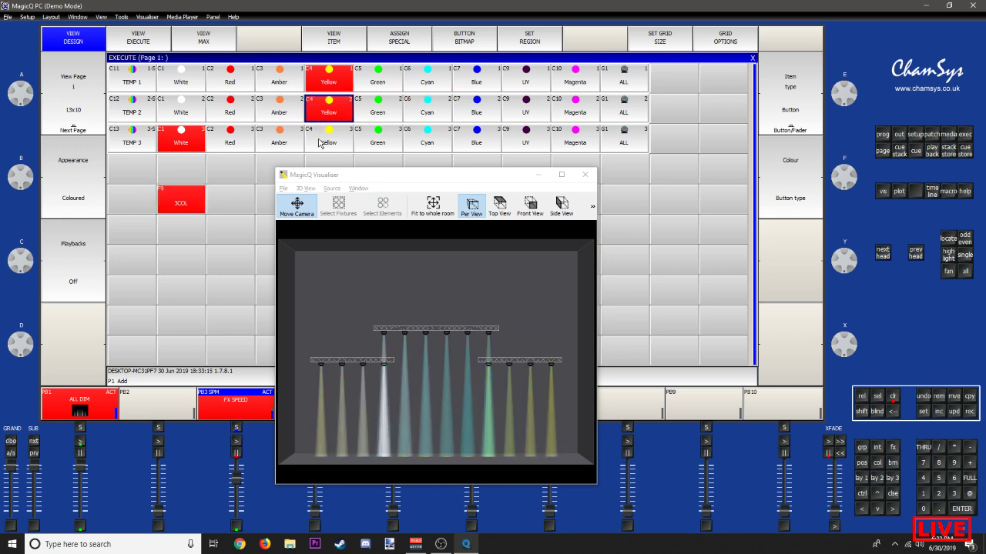
click(320, 142)
click(290, 137)
click(293, 112)
click(375, 113)
click(424, 140)
click(195, 134)
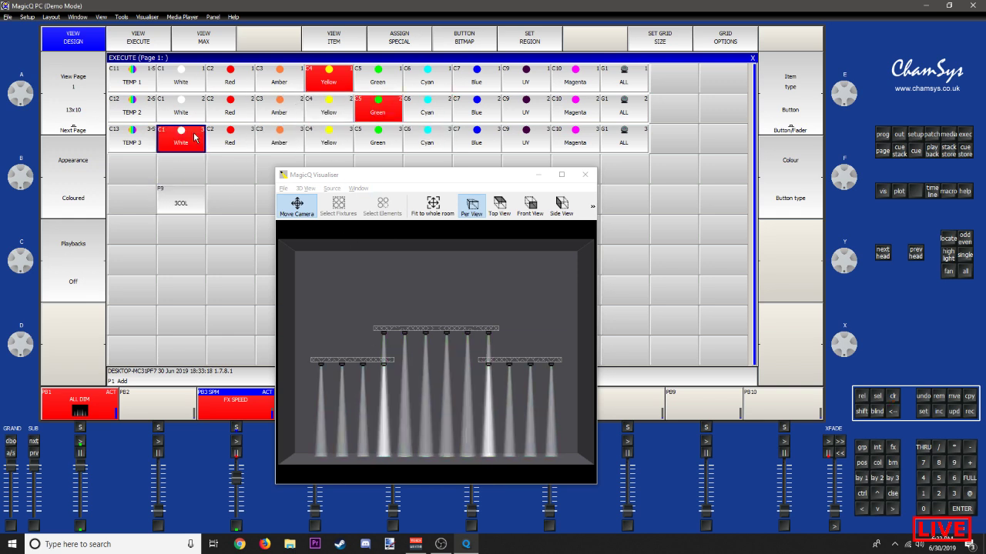
click(248, 114)
click(282, 87)
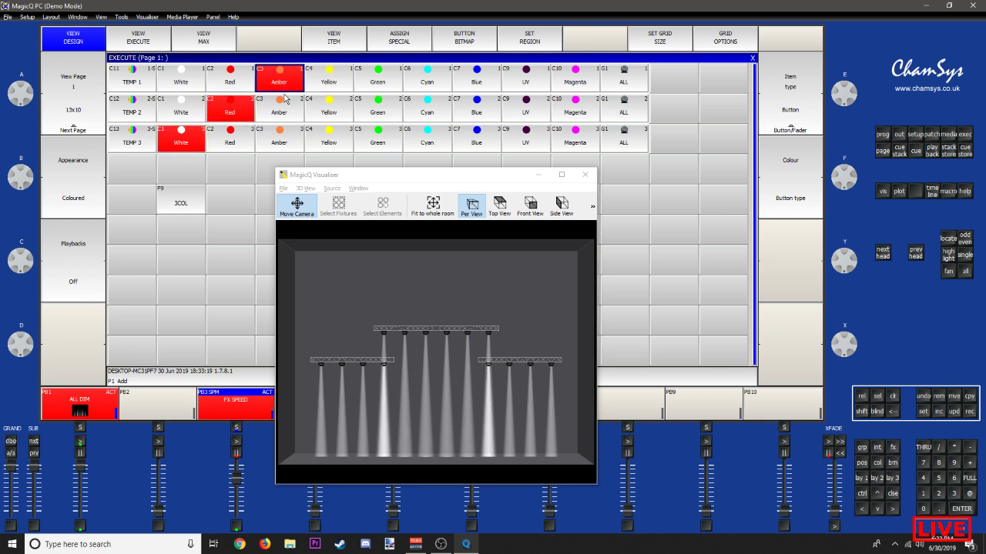
click(191, 206)
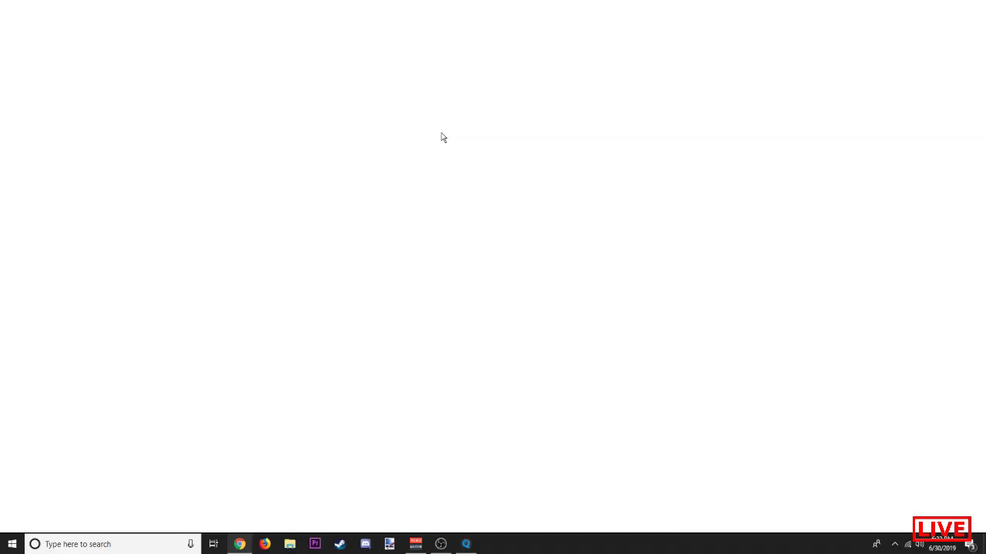
Step: Search the web in Chrome for "chamsys soft palettes", accepting Google's spelling correction
text(magic)
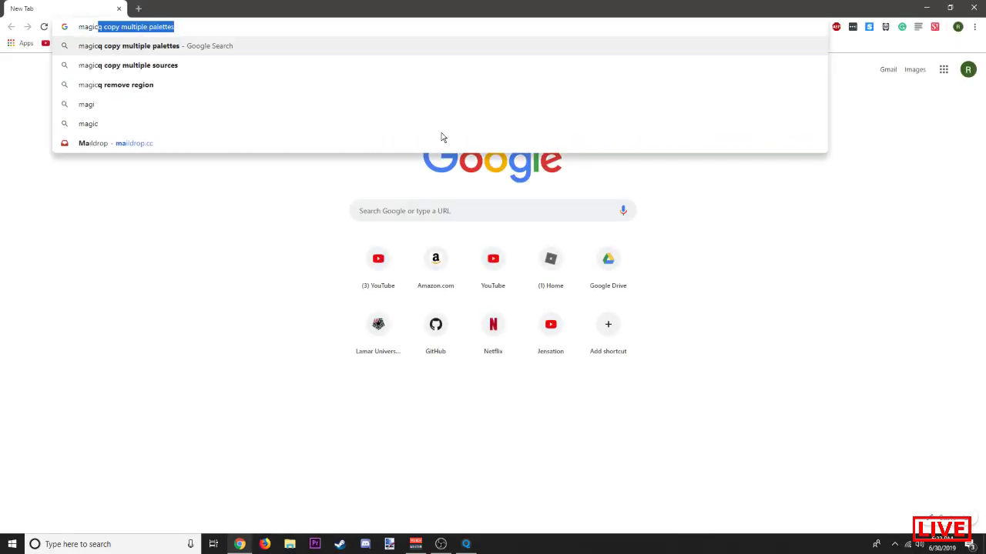
text(Q soft pallets)
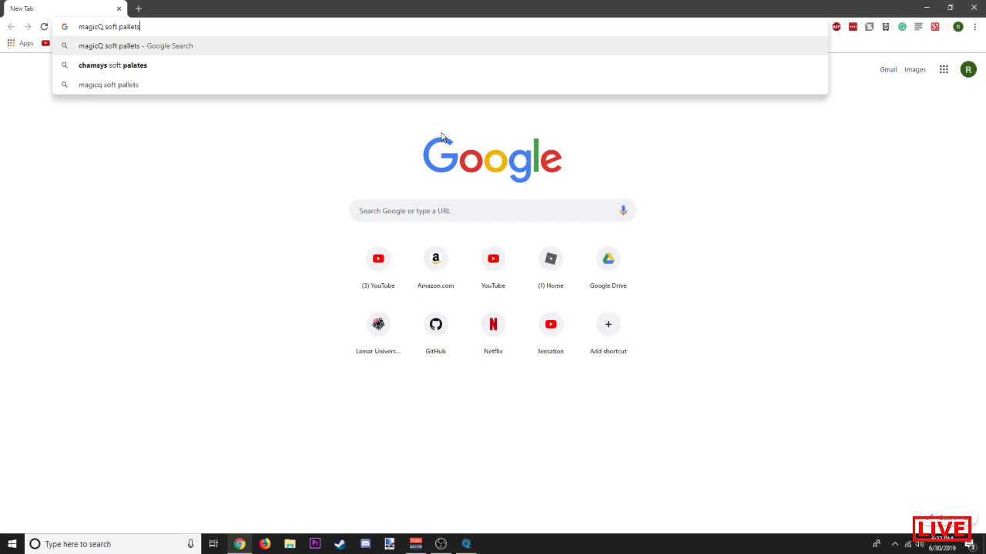
key(Down)
key(Return)
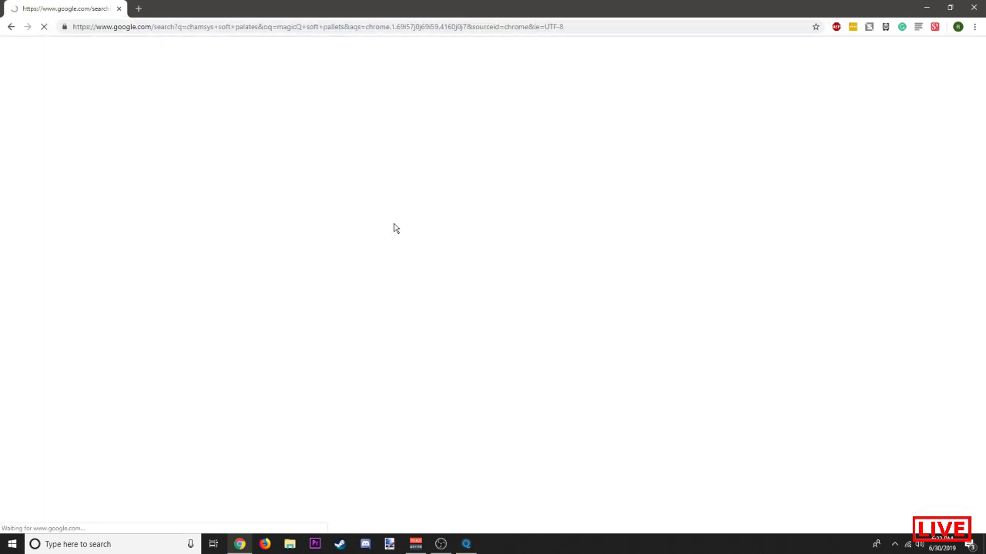
click(242, 139)
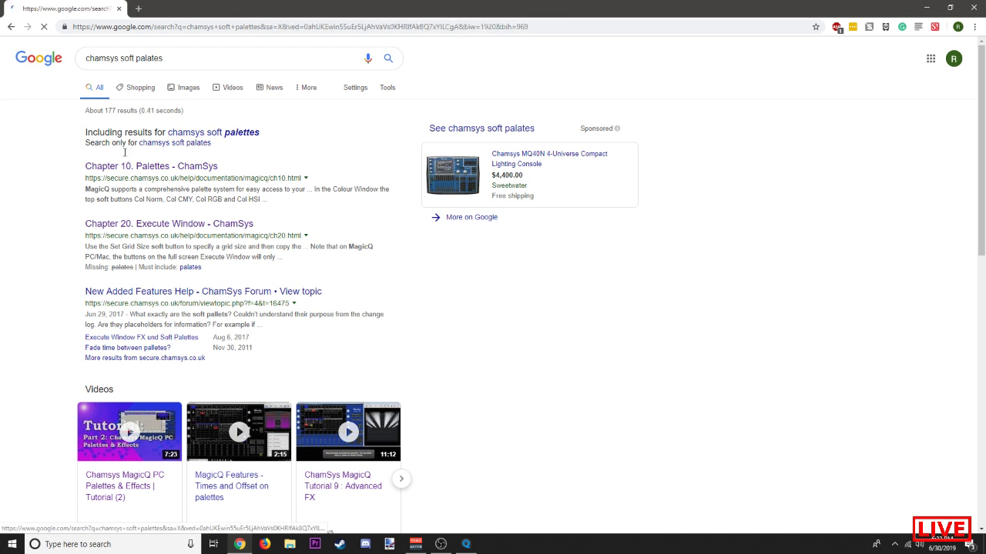
Step: Open the ChamSys MagicQ Colour Picker Tutorial video from the results, skip to about 0:37, and return to MagicQ
scroll(143, 256, down, 2)
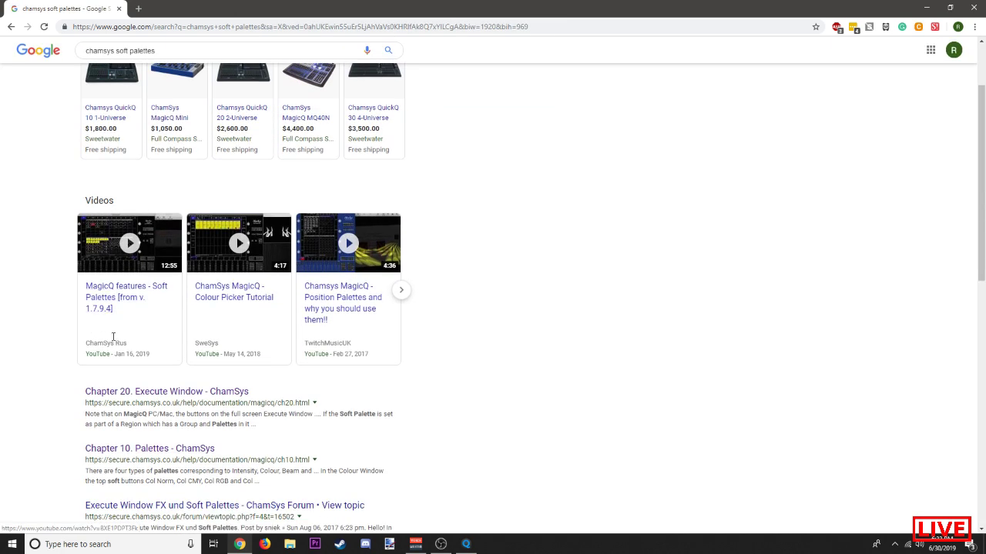
scroll(178, 200, down, 2)
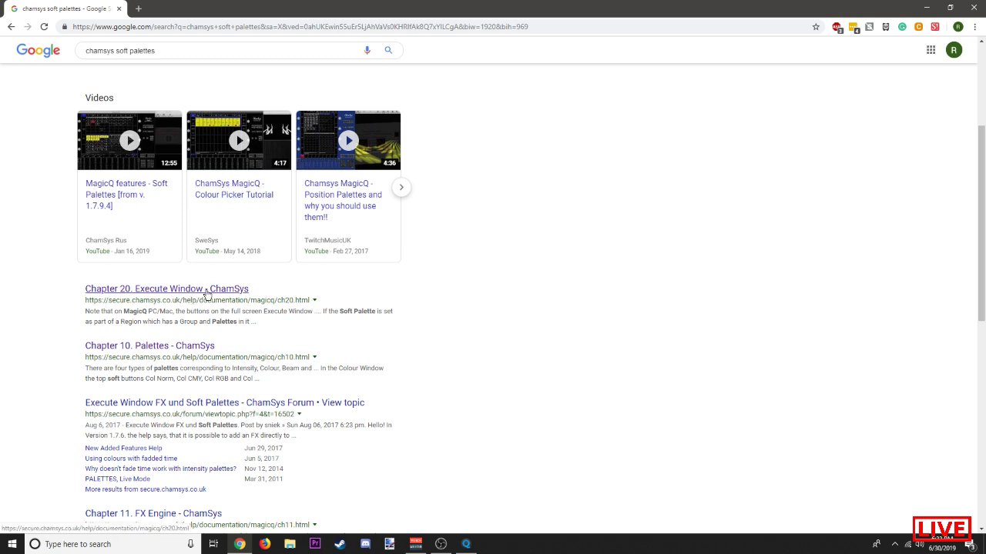
click(223, 194)
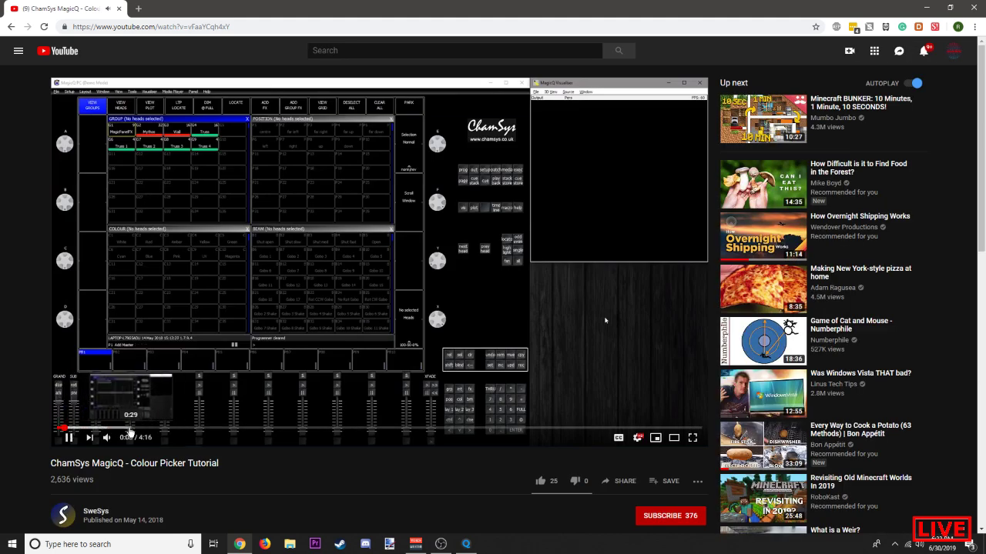
drag(129, 429, 151, 429)
click(224, 354)
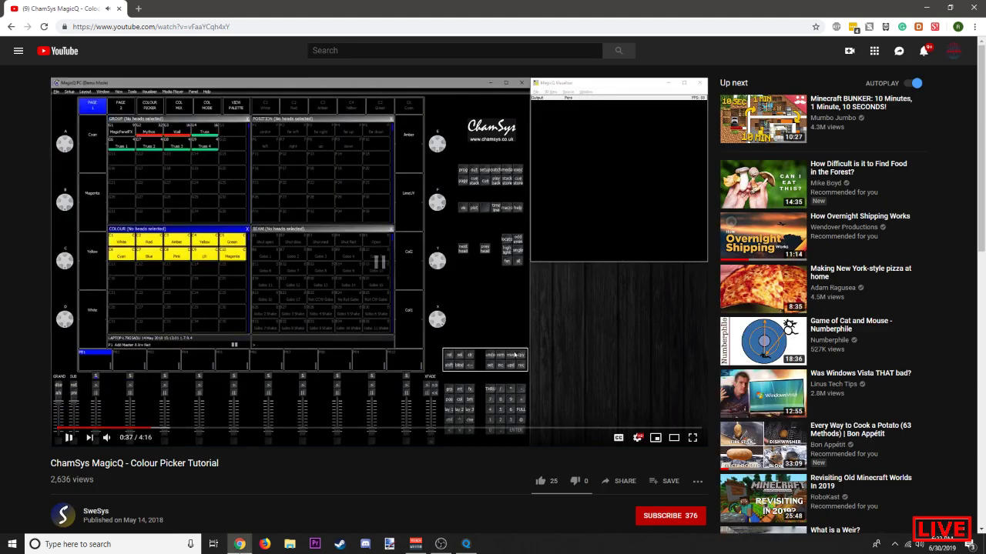
click(927, 8)
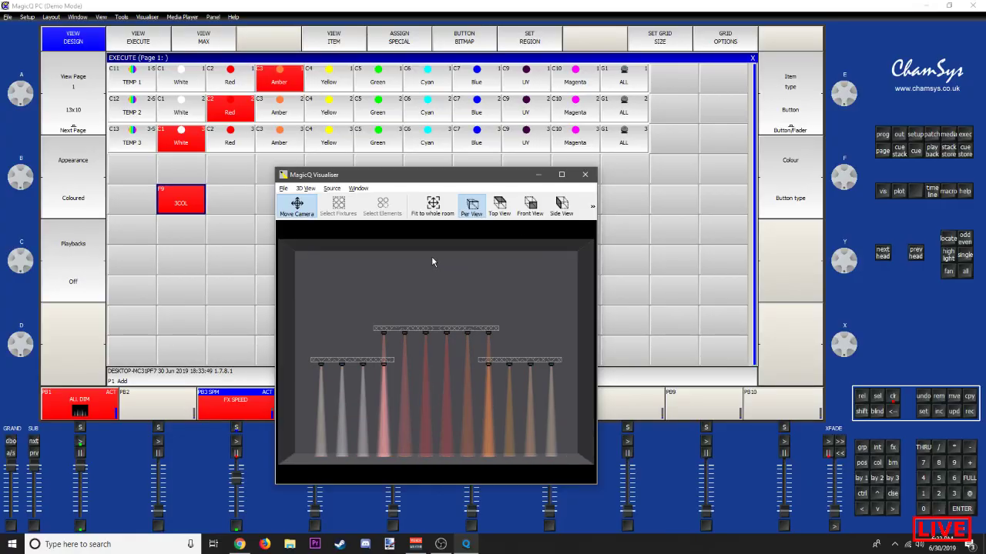
Step: Close the Visualiser, then start shutting down the desk and cancel the shutdown request
click(585, 175)
click(972, 5)
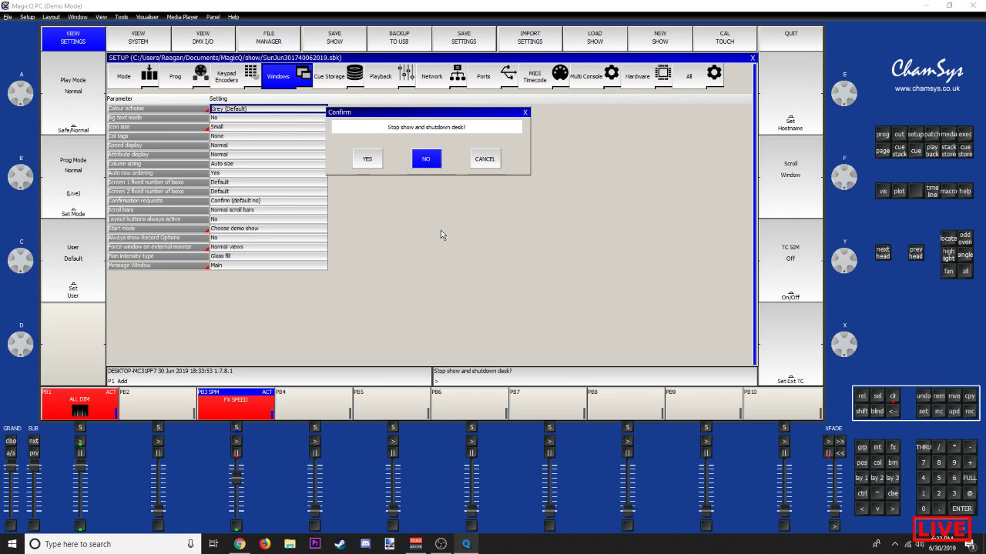
click(487, 161)
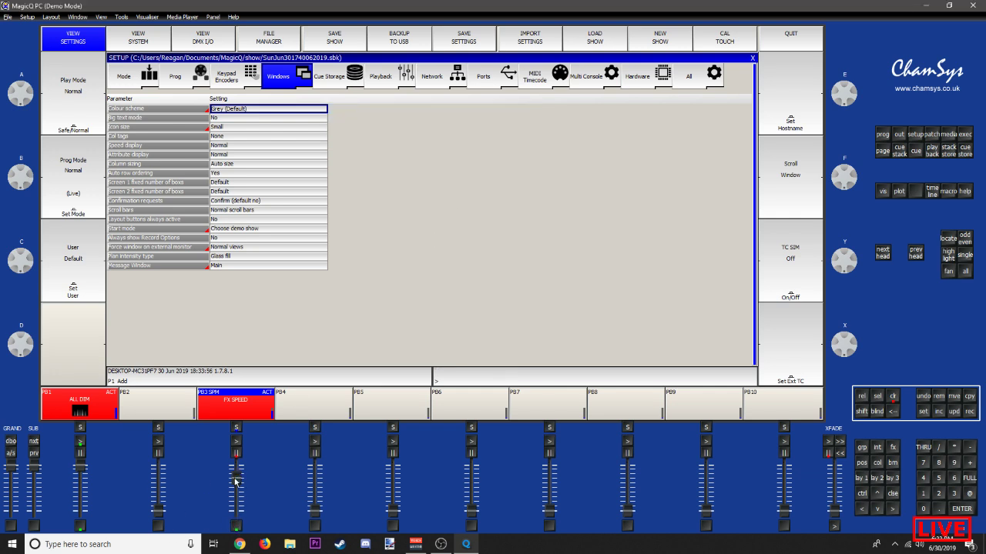
Step: Bring the FX SPEED and ALL DIM playback faders fully down
drag(235, 478, 229, 529)
click(237, 523)
drag(81, 467, 81, 512)
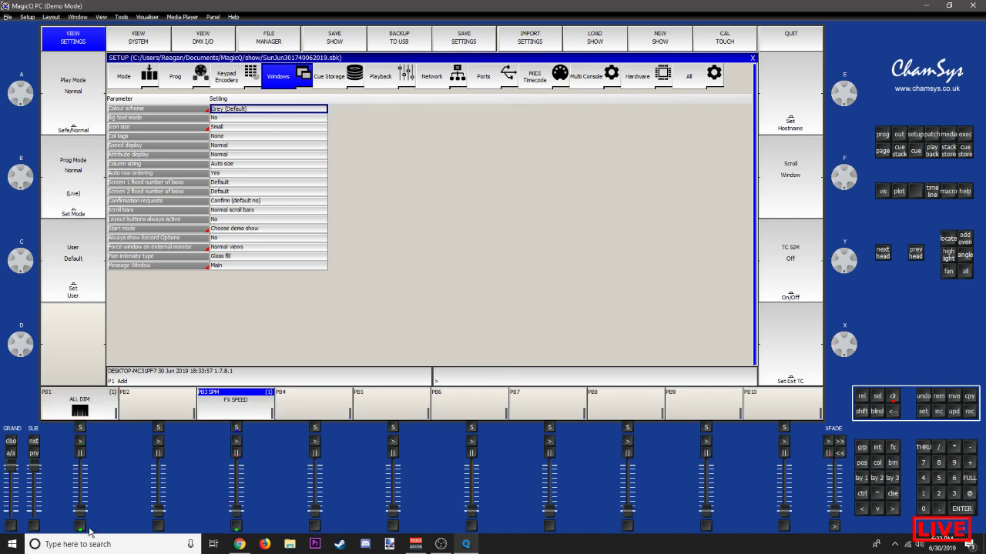
Step: Close the Setup window, clear the programmer, and close the Execute grid
click(752, 59)
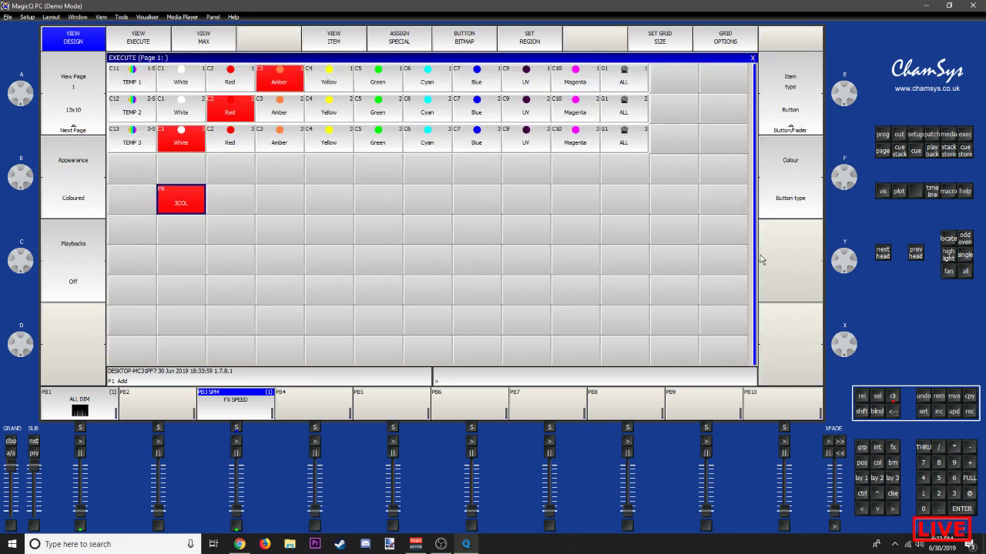
click(893, 396)
click(754, 58)
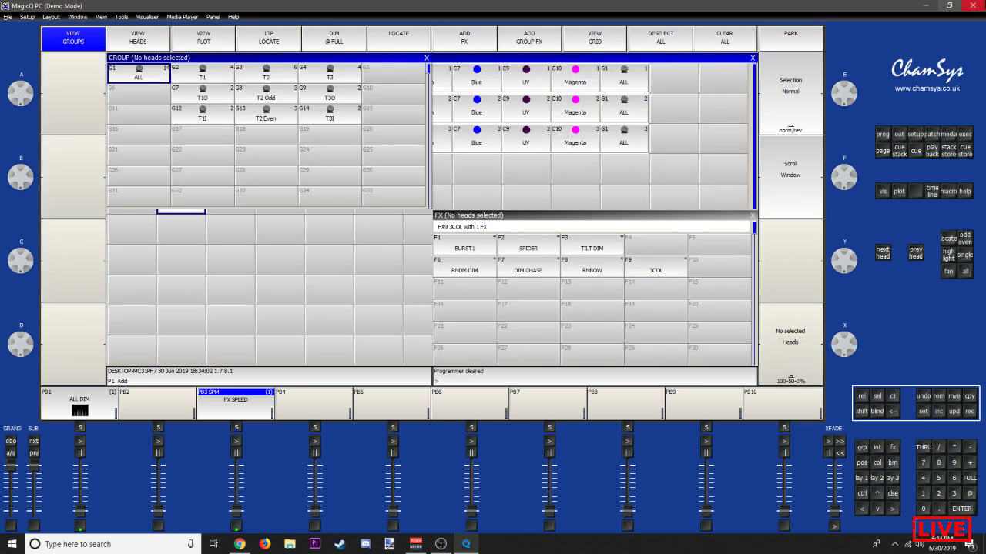
Step: Start shutting down MagicQ again and switch to OBS
click(972, 5)
click(441, 545)
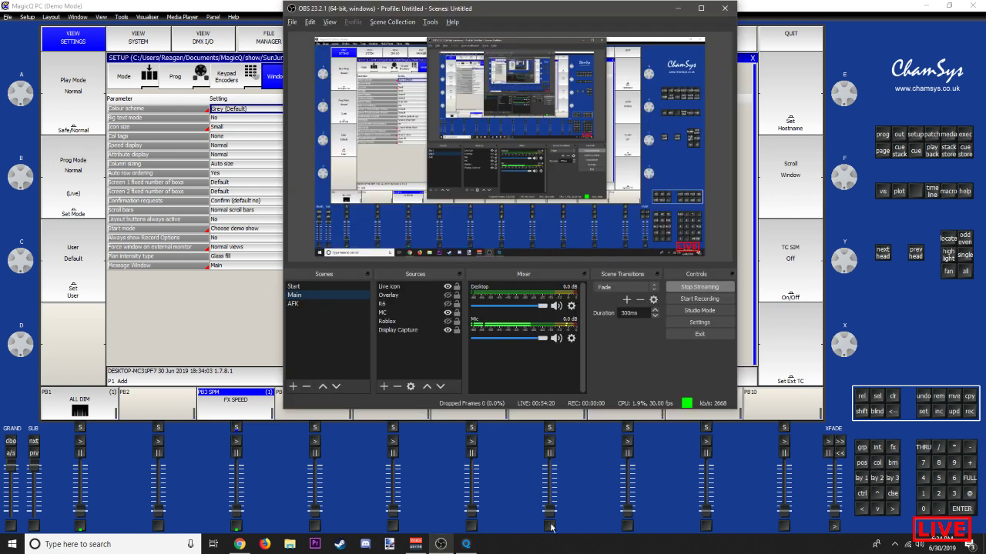